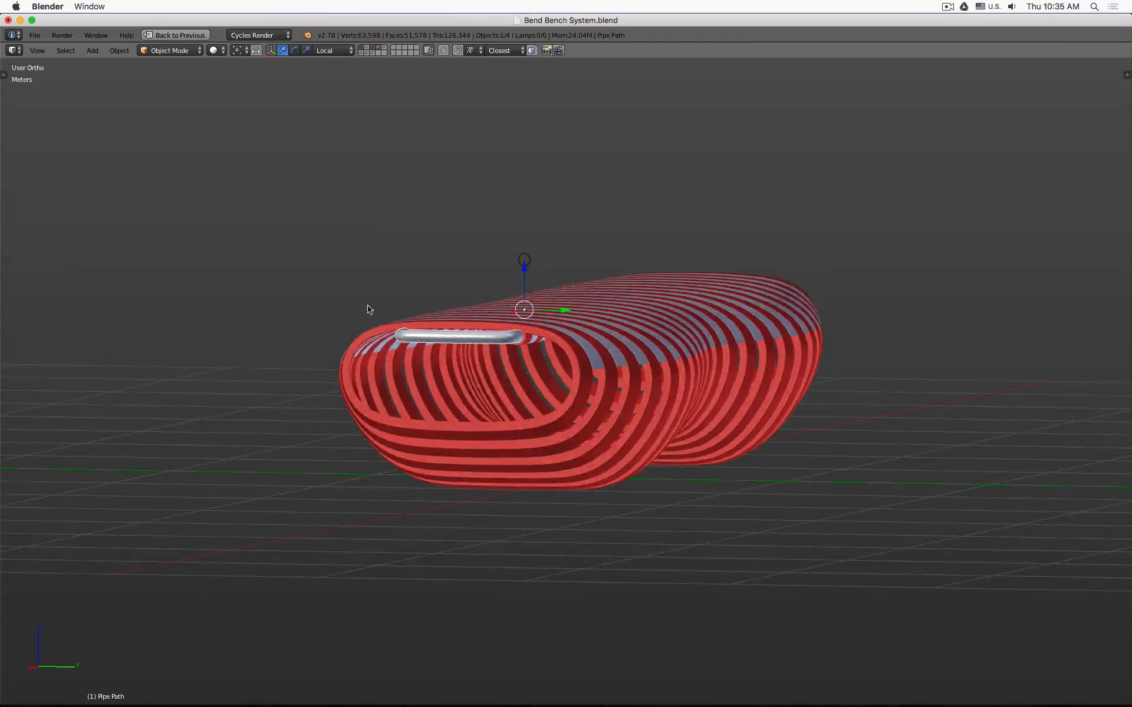
- Examine the finished bench's ribs and the pipe running through them from several angles
scroll(505, 338, "down", 5)
scroll(506, 339, "up", 10)
middle_click_drag(553, 339, 569, 326)
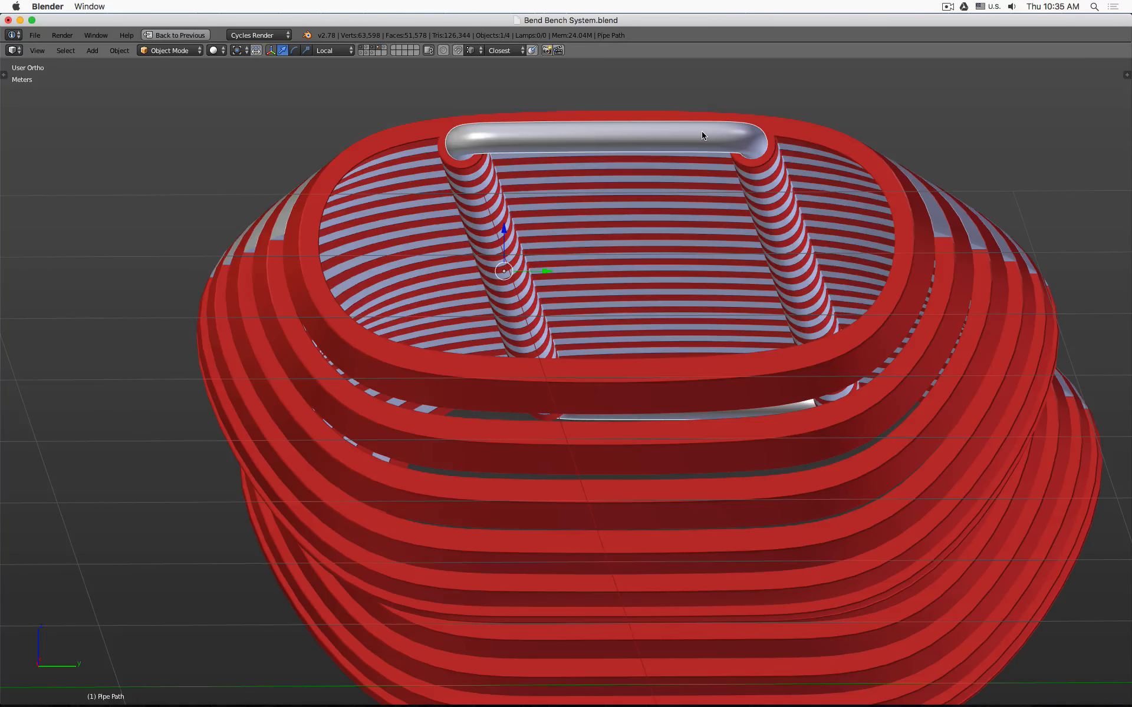
scroll(997, 291, "up", 1)
scroll(996, 292, "down", 3)
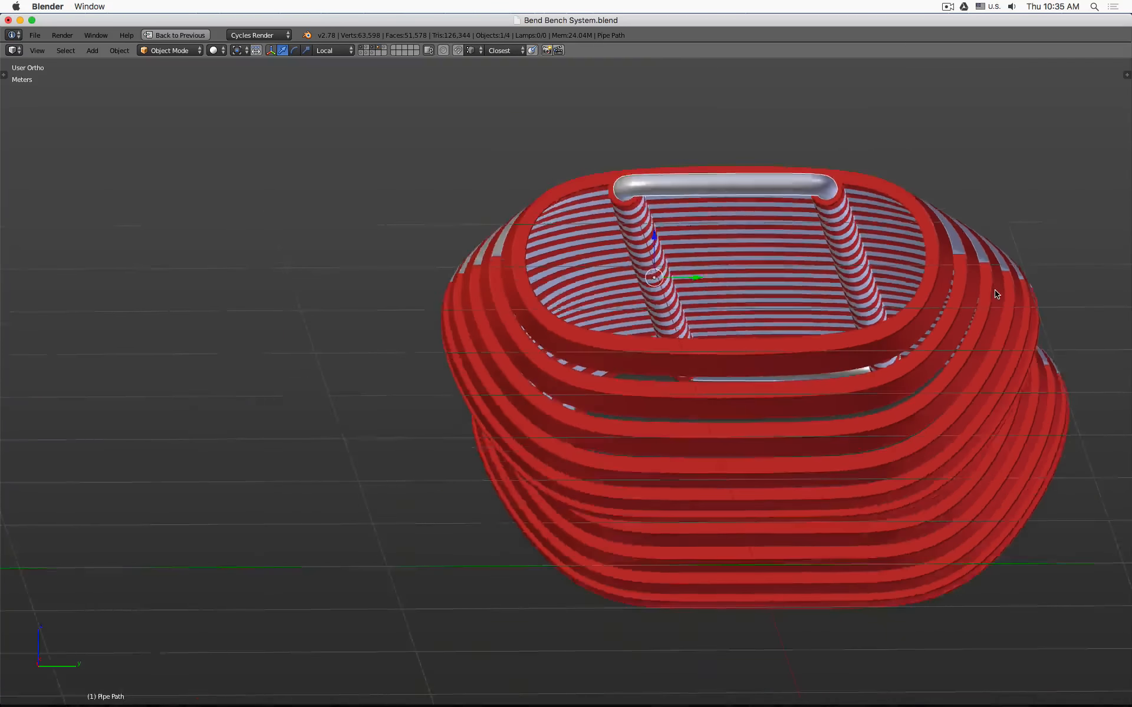
middle_click_drag(997, 293, 935, 327)
scroll(935, 327, "down", 3)
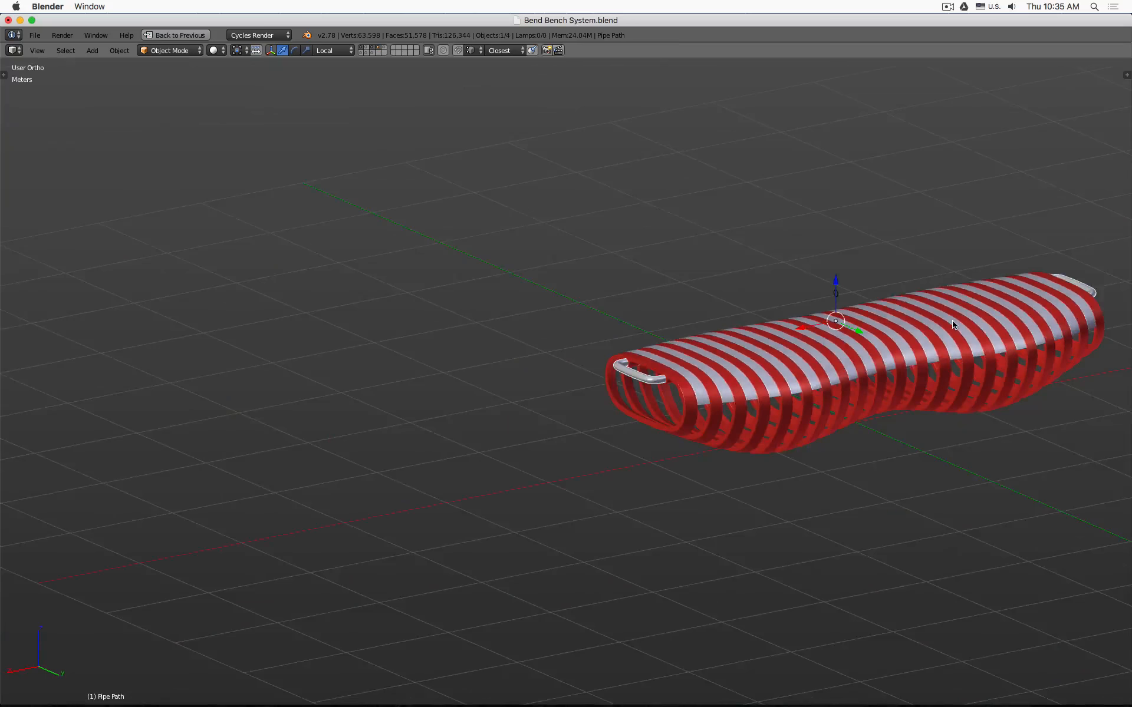
- Inspect the base cage of the Full Ribs object and display its mesh data settings
right_click(943, 384)
key("Tab")
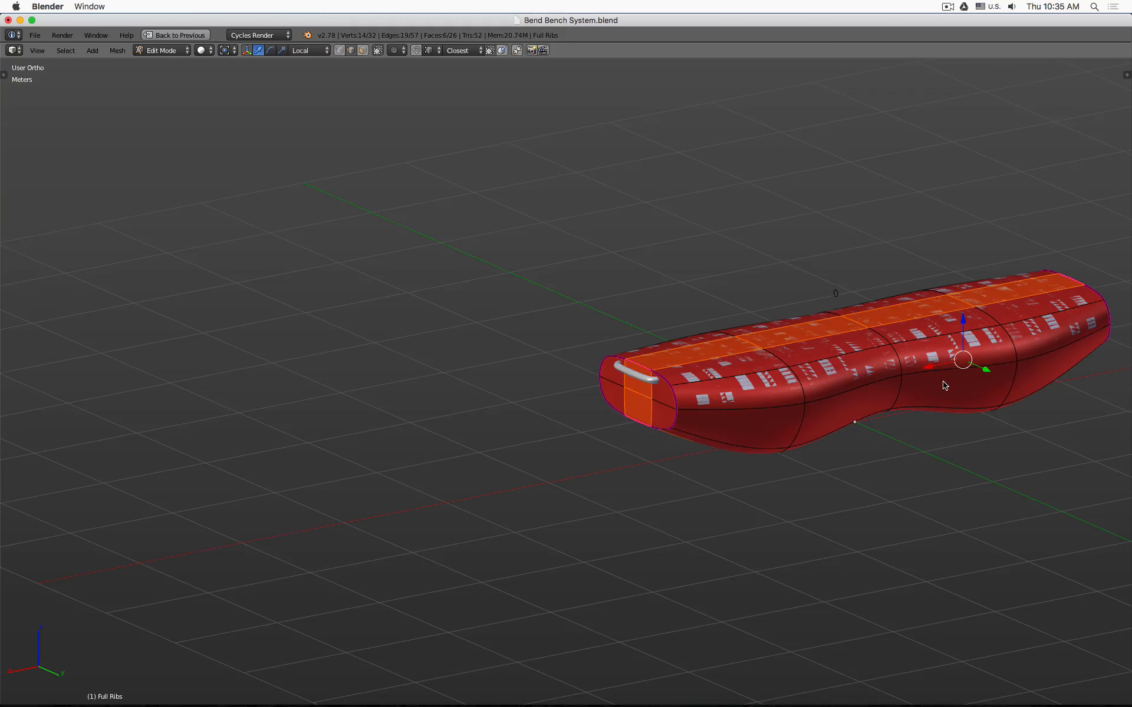
key("Tab")
key("ctrl+Up")
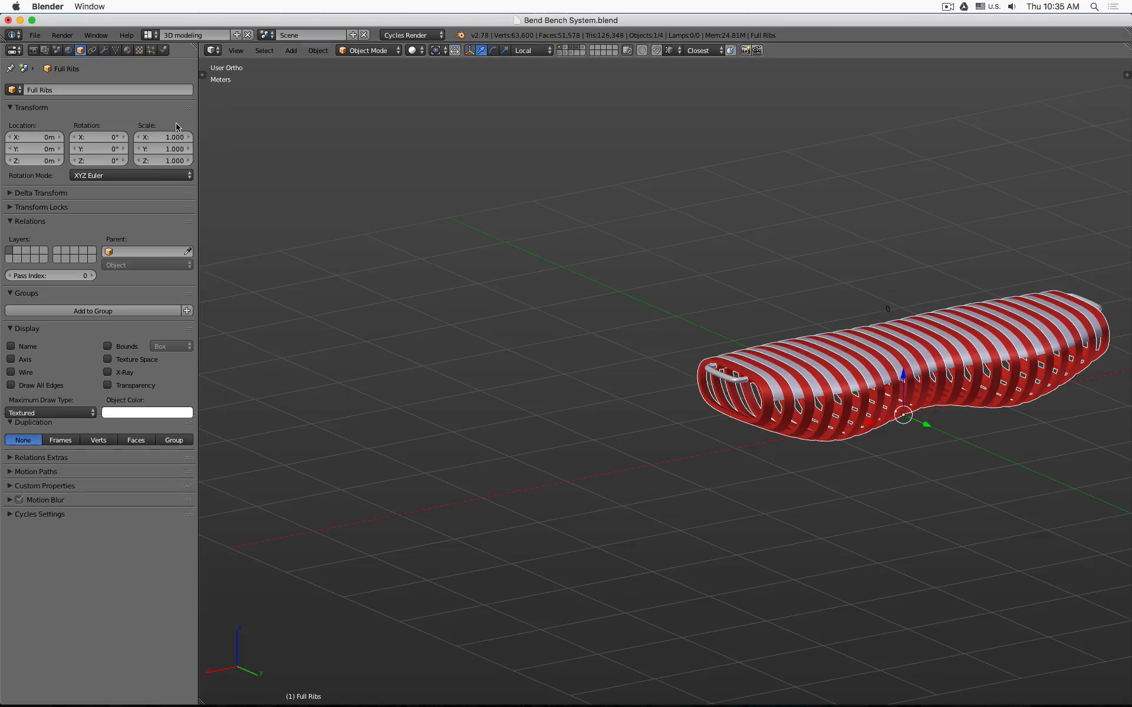
left_click(116, 50)
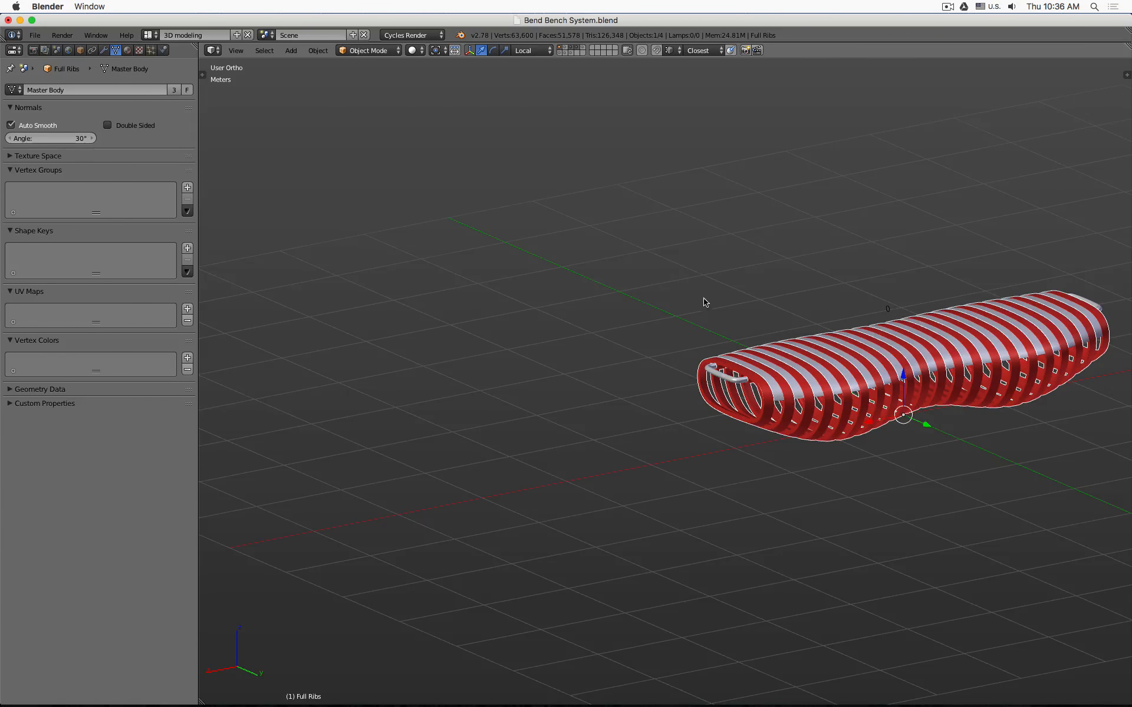
- Examine the pipe notches at the bench's end and the ribs along its full length
middle_click_drag(733, 304, 768, 263)
scroll(860, 298, "up", 3)
scroll(820, 291, "up", 3)
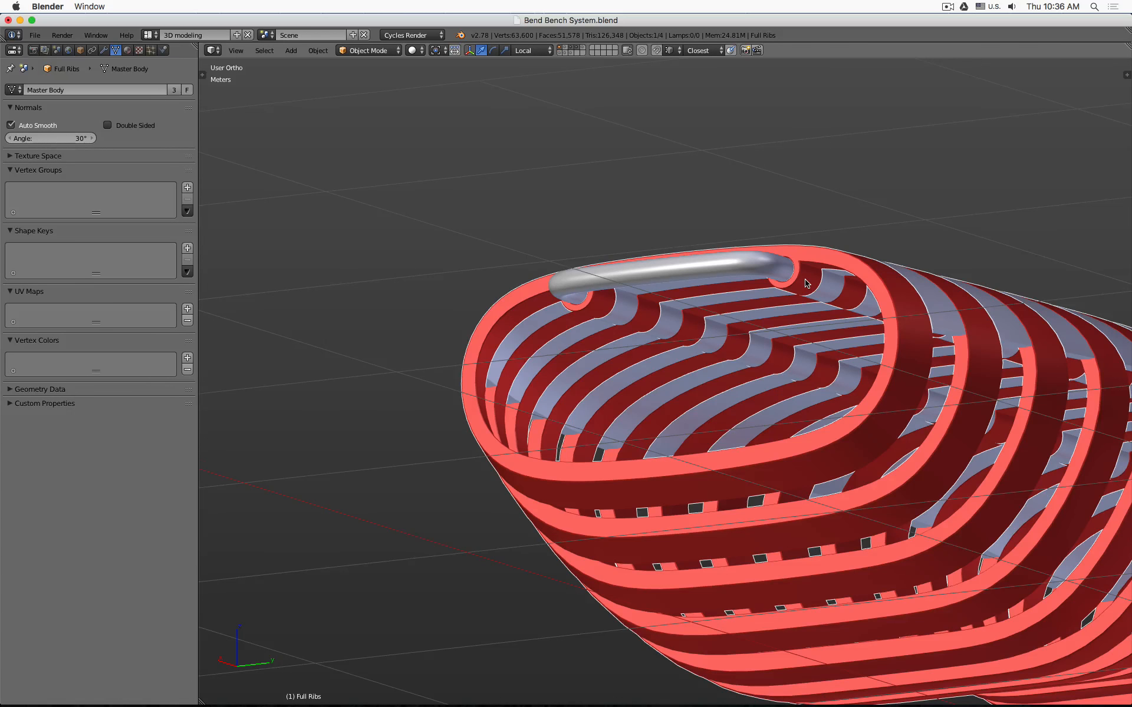
scroll(806, 284, "down", 4)
middle_click_drag(956, 243, 635, 187, "shift")
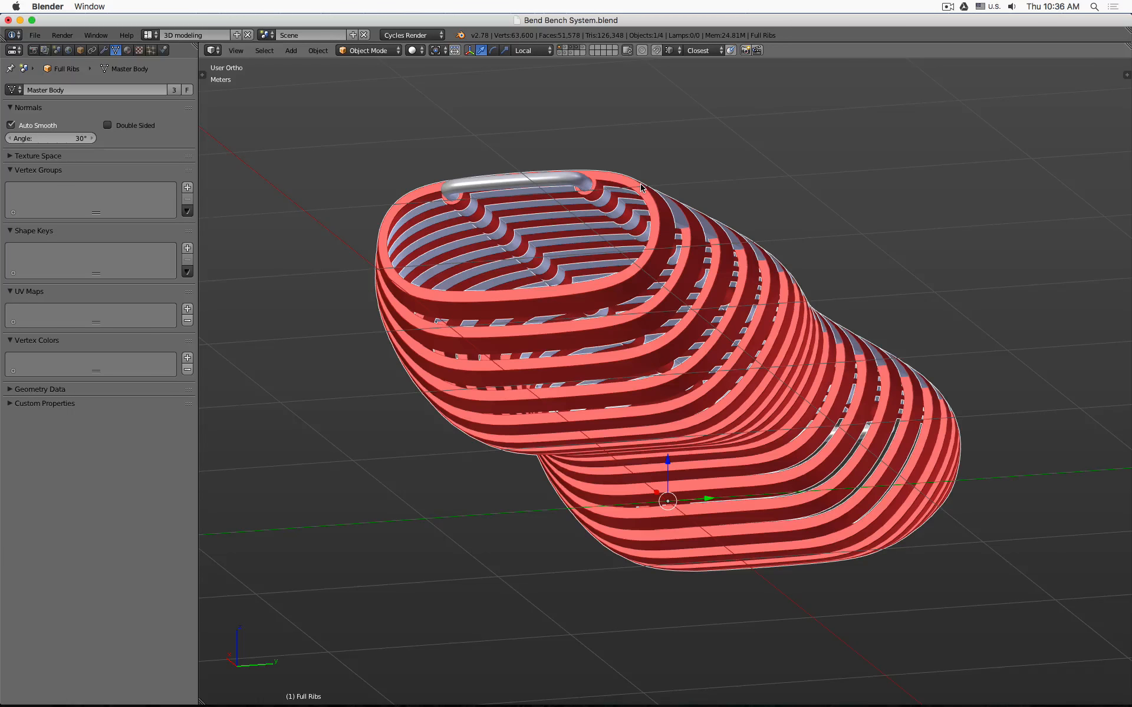
middle_click_drag(643, 188, 353, 173)
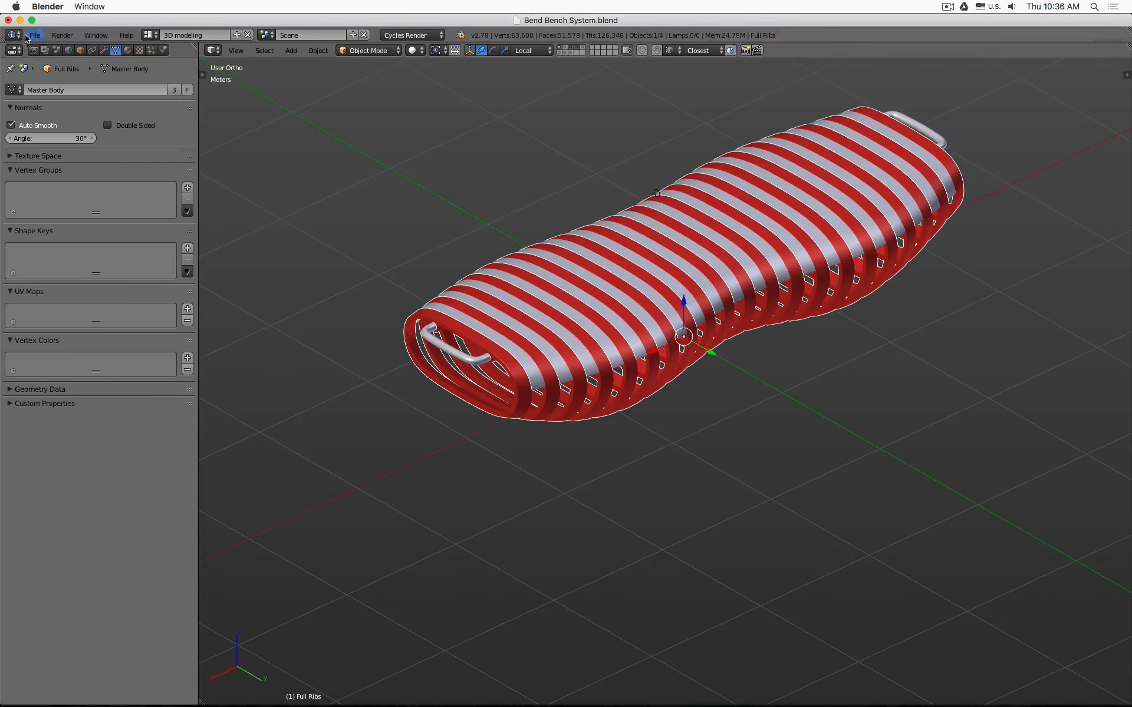
- Close the finished bench file and open Bend Bench System RAW.blend from the desktop
left_click(9, 21)
left_click(604, 242)
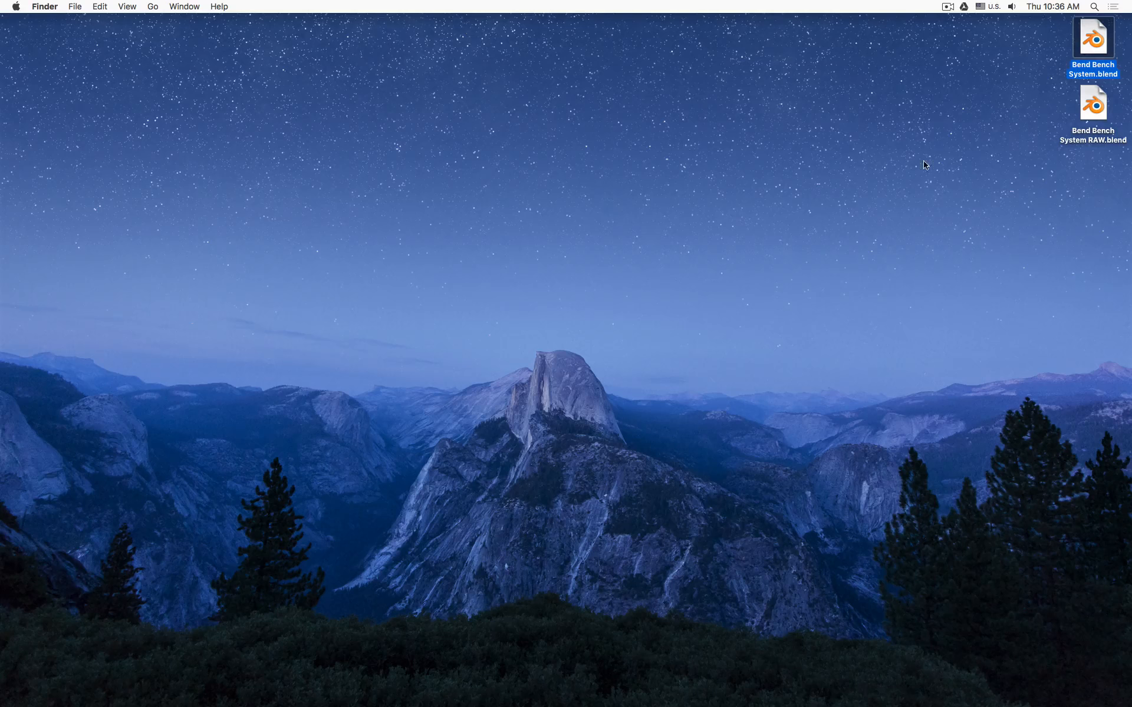
double_click(1106, 108)
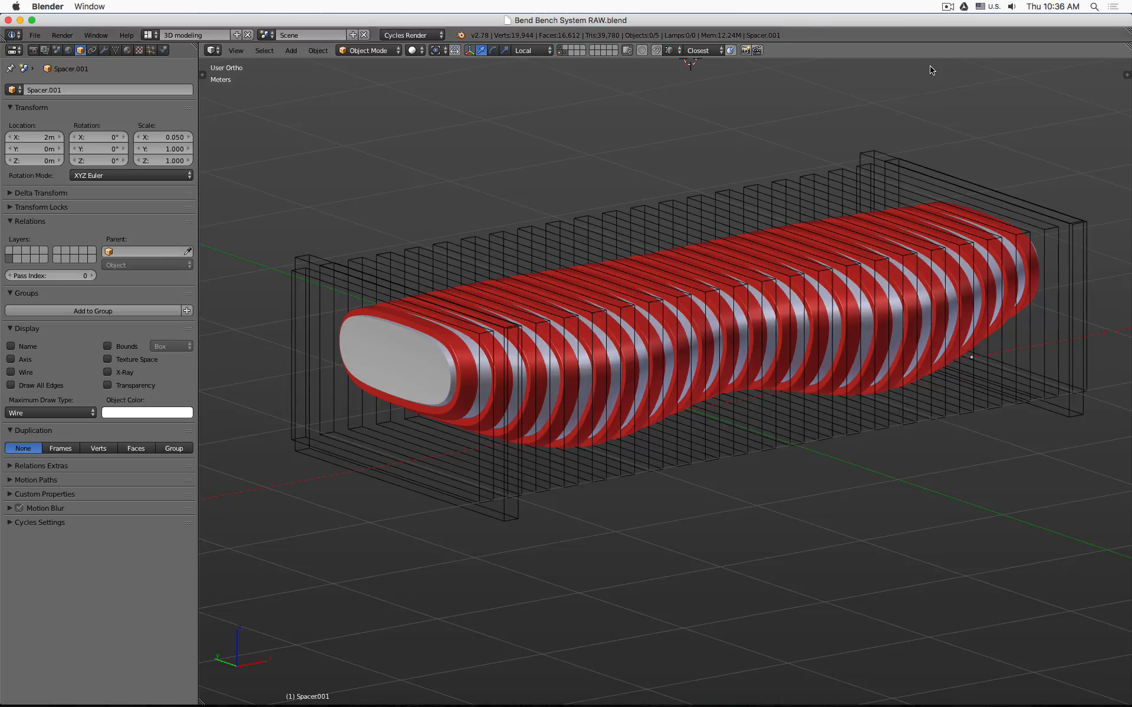
- Isolate the layer holding the Full Ribs object and inspect its base cage
middle_click_drag(1015, 147, 786, 190)
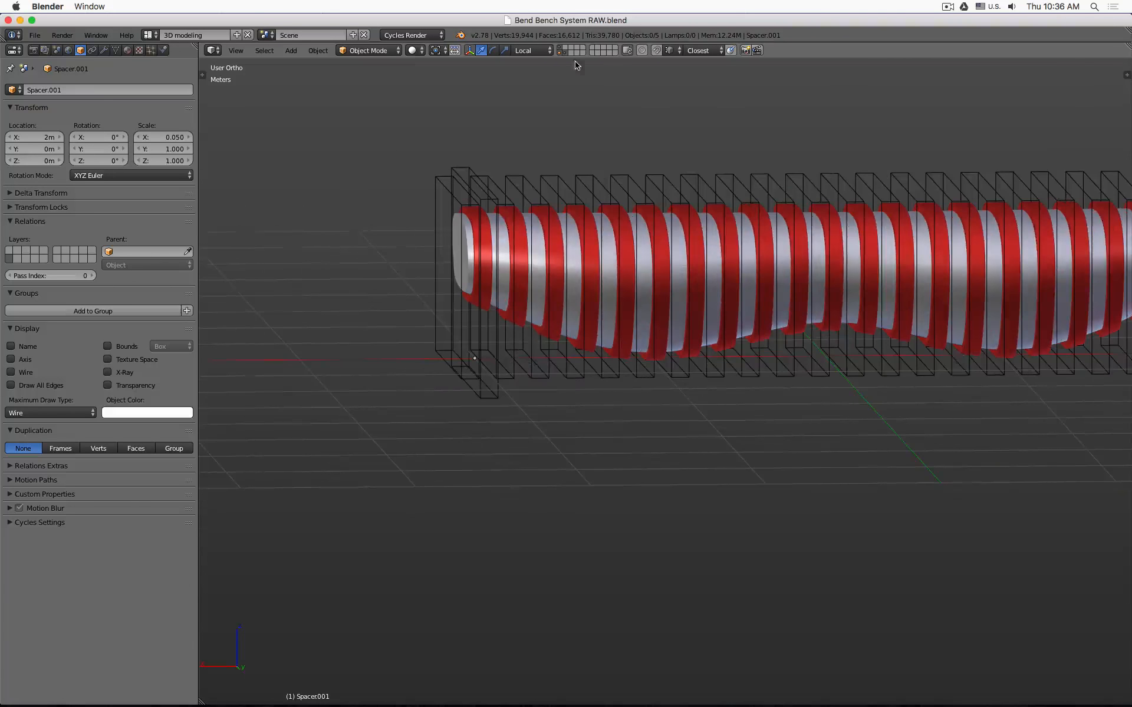
left_click(559, 48)
right_click(478, 211)
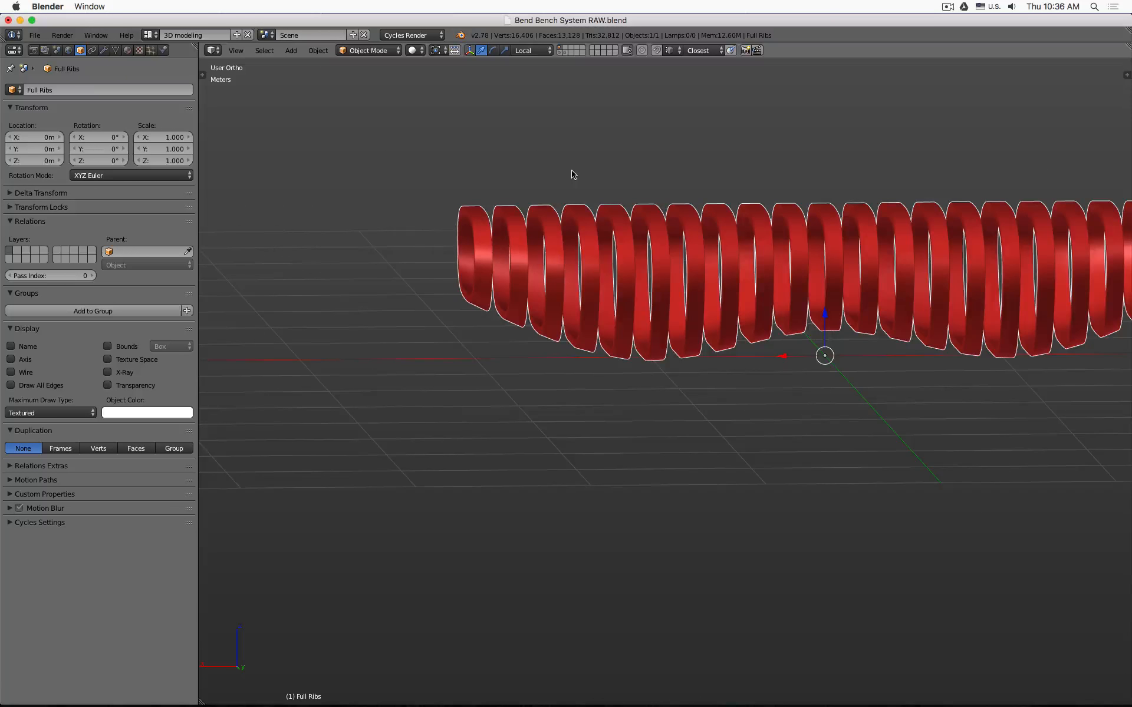
key("Tab")
scroll(696, 165, "down", 2)
scroll(587, 155, "up", 2)
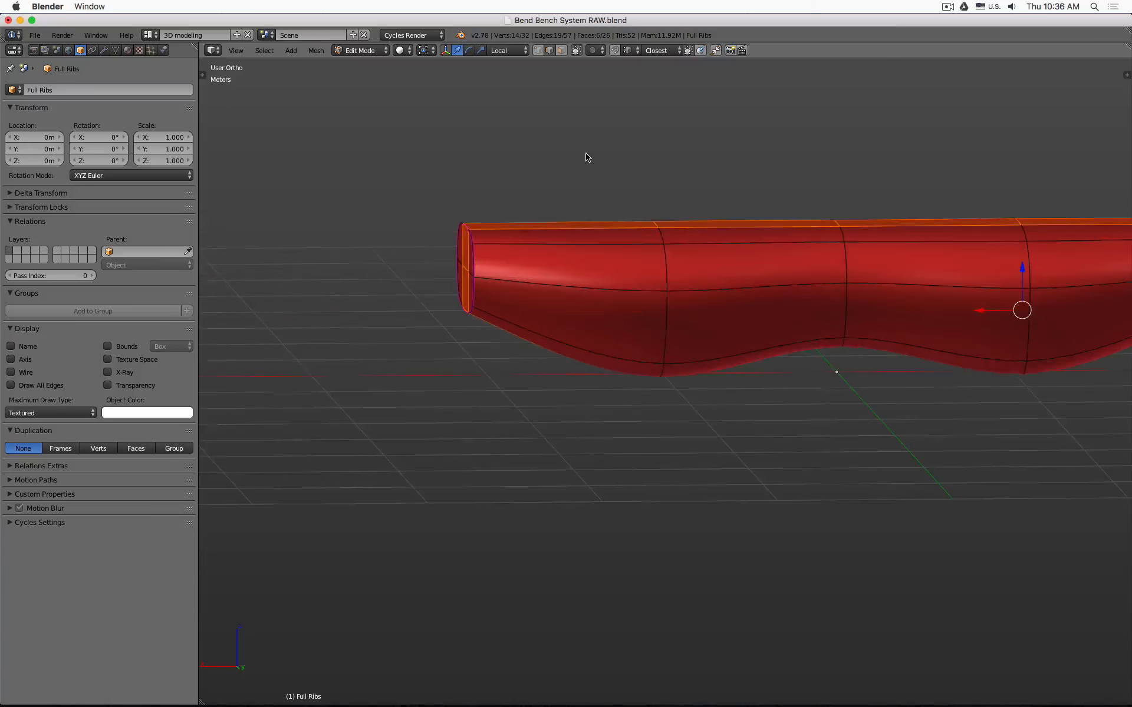
key("Tab")
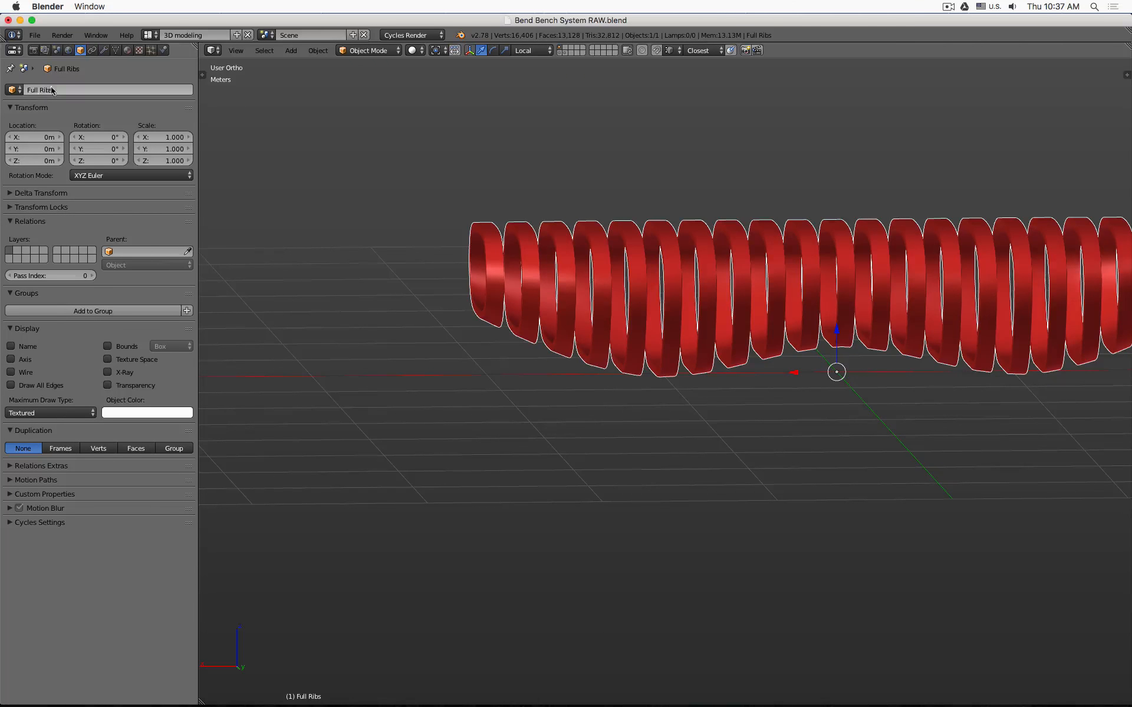
- Review the Full Ribs modifier stack with the Array, Core and Bevel modifiers expanded
left_click(106, 50)
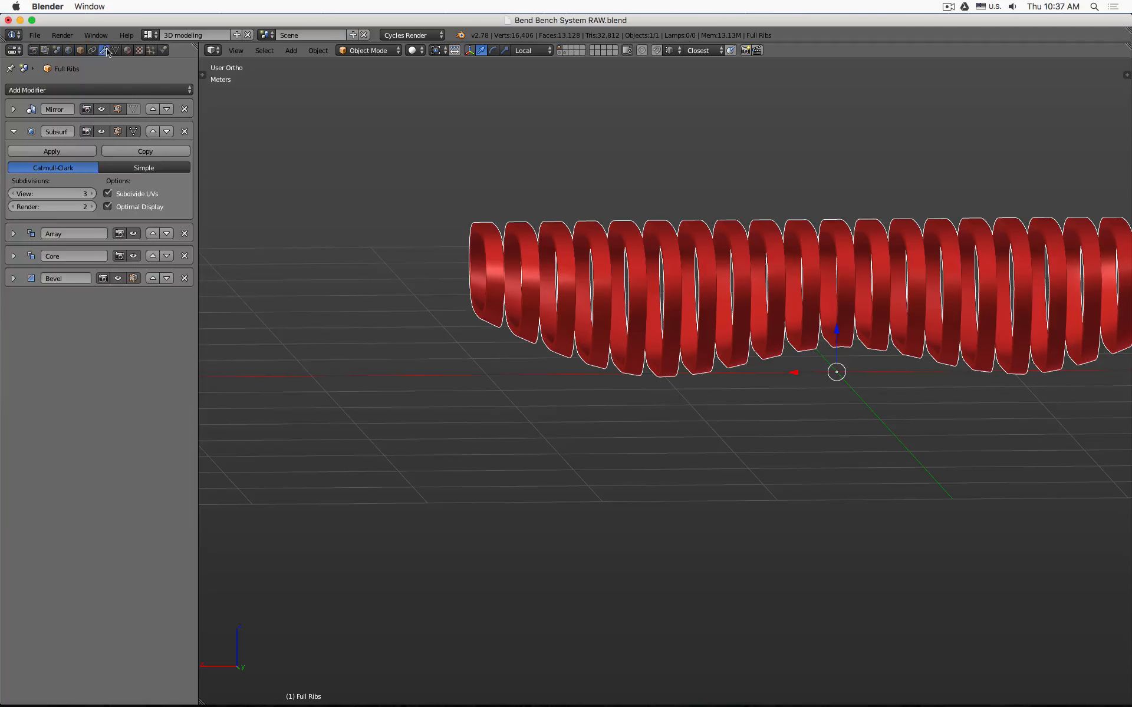
left_click(14, 278)
left_click(13, 255)
left_click(14, 234)
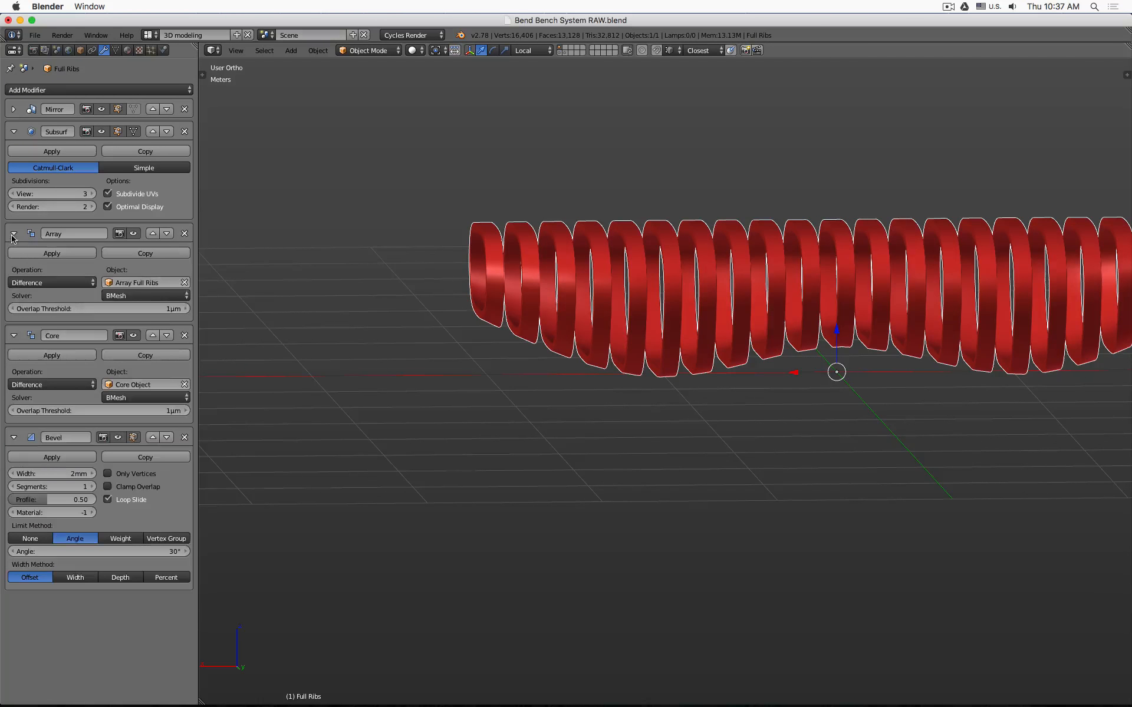
- Isolate the cutter layer and review the modifiers of Array Full Ribs and the spacer
left_click(560, 53)
right_click(533, 203)
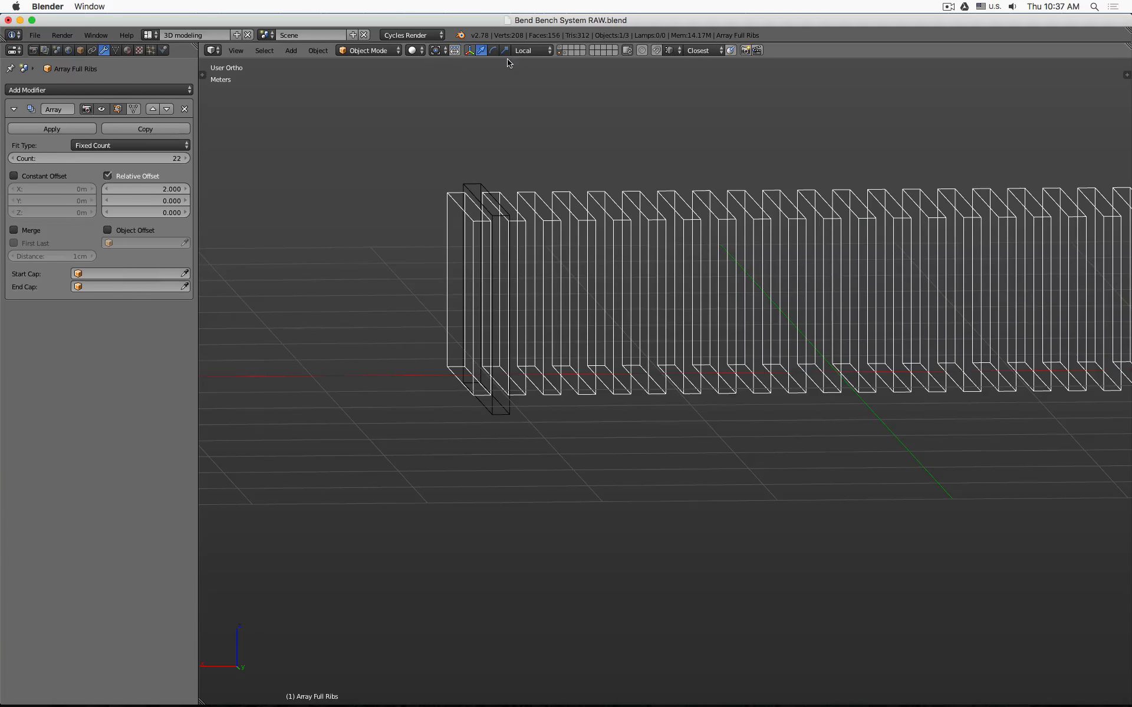
right_click(475, 192)
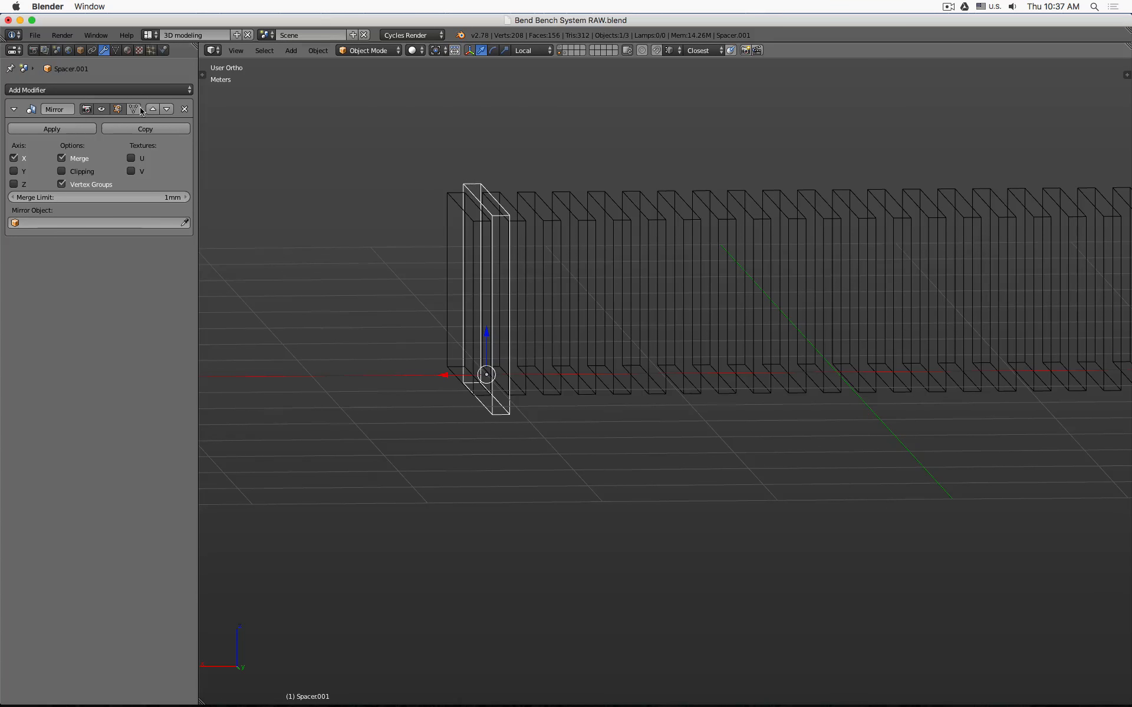
- Isolate the Core Object's layer and remove the unassigned Boolean modifier from Core Object
left_click(565, 52)
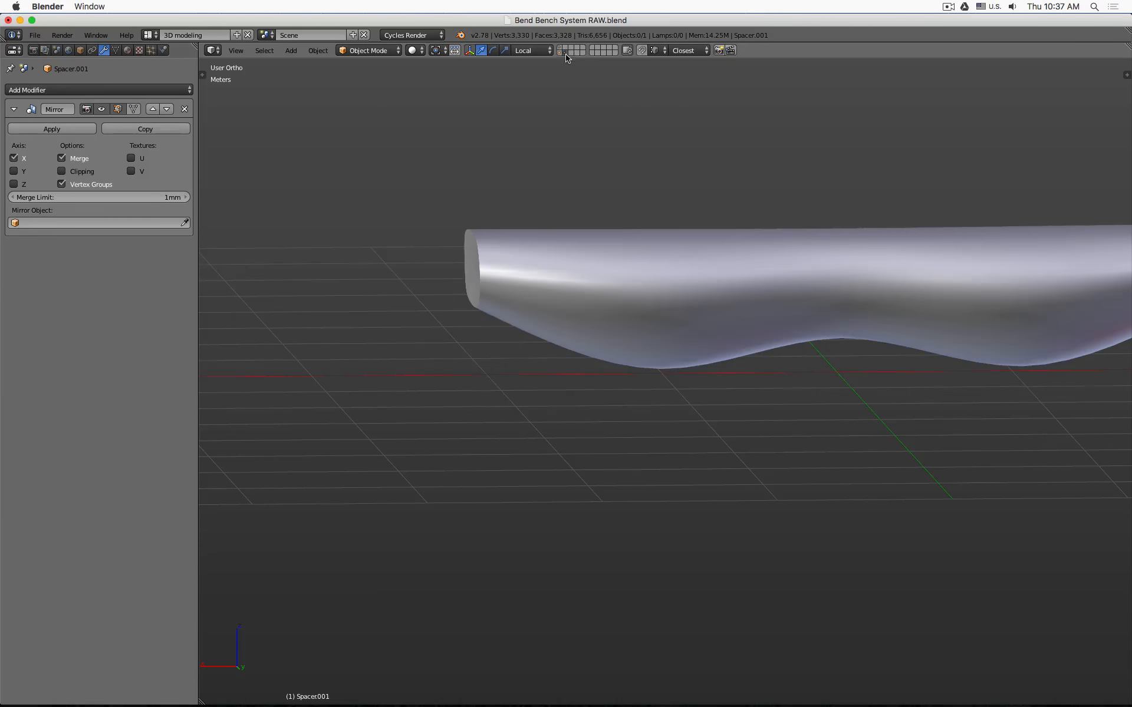
right_click(536, 260)
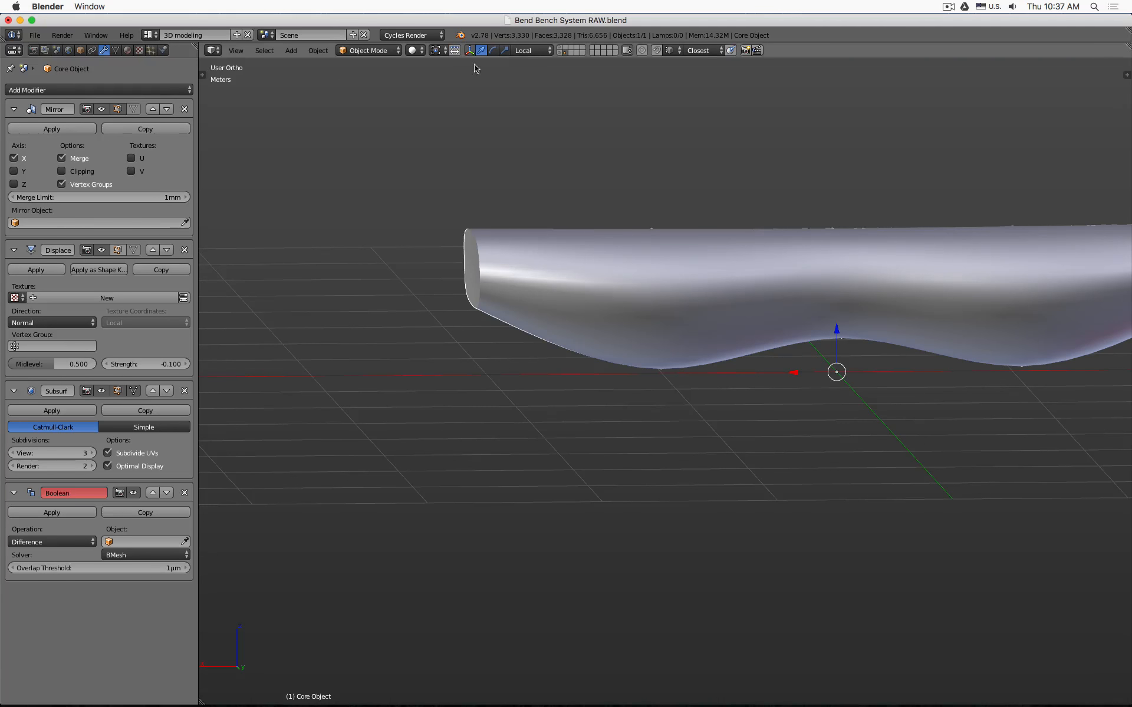
left_click(184, 493)
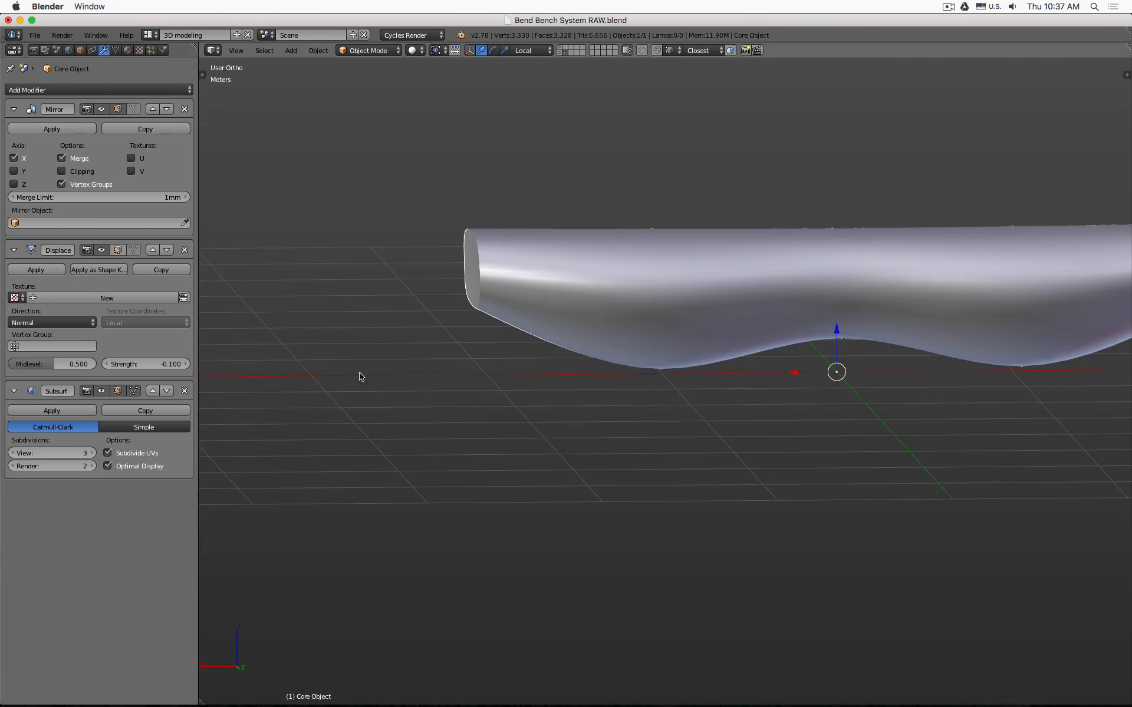
- Display Full Ribs together with the cutter layer in a wireframe front view
left_click(563, 48)
right_click(523, 255)
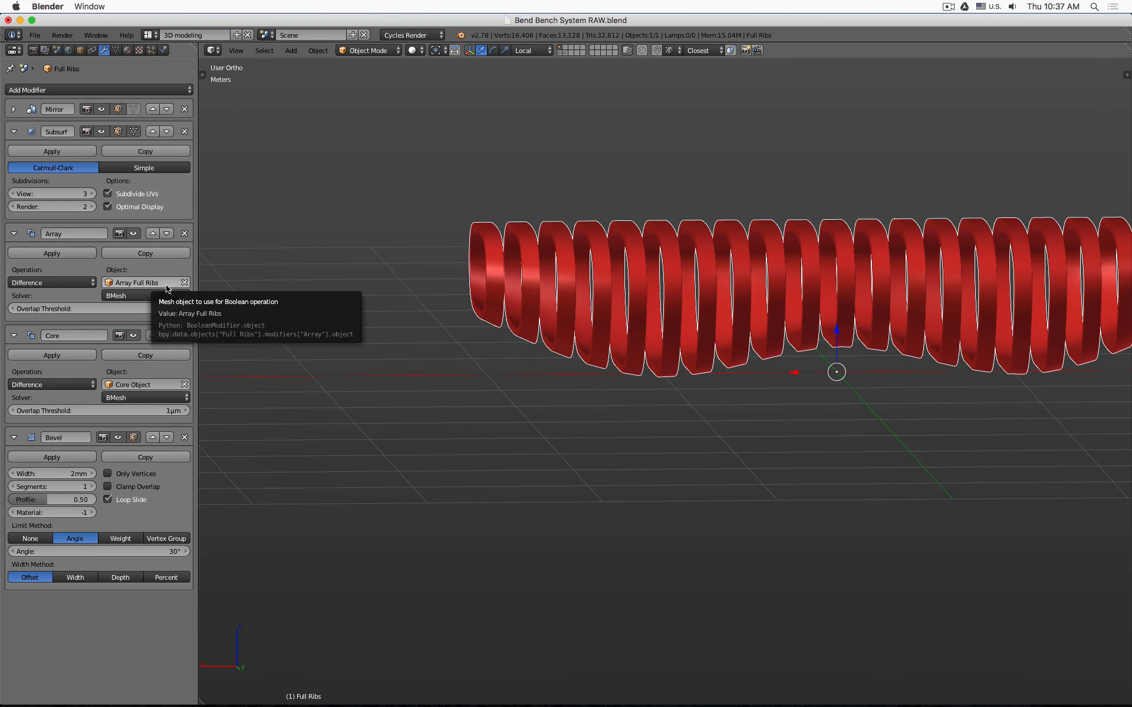
key("KP_1")
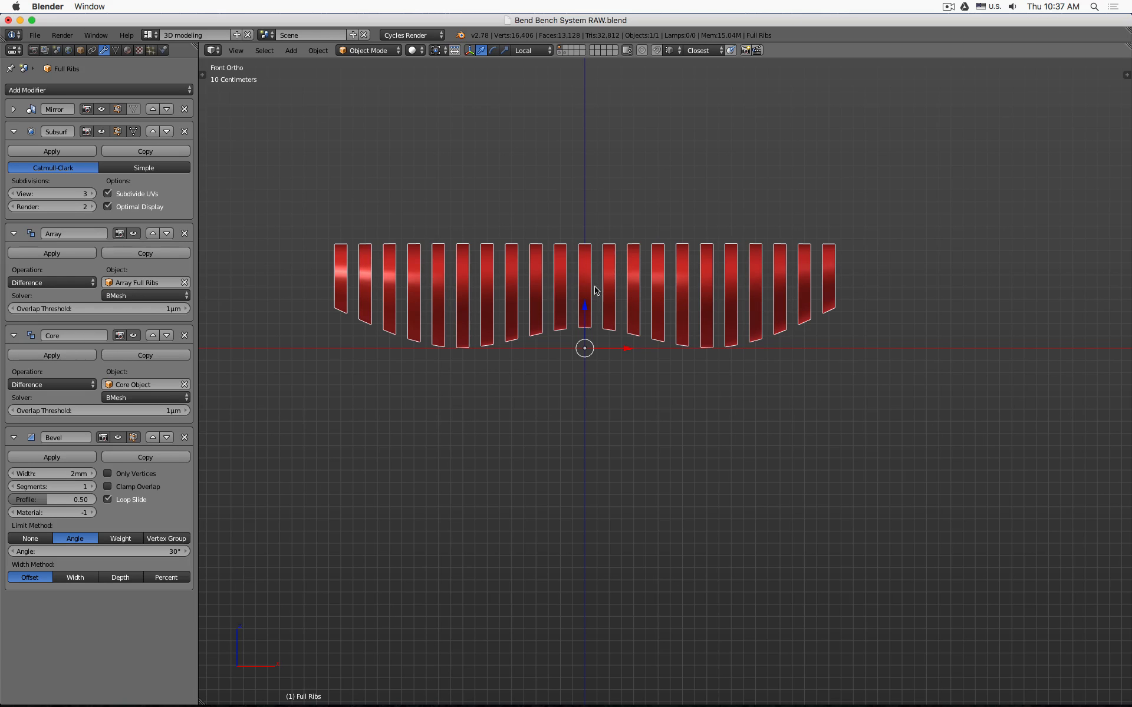
key("z")
left_click(559, 53, "shift")
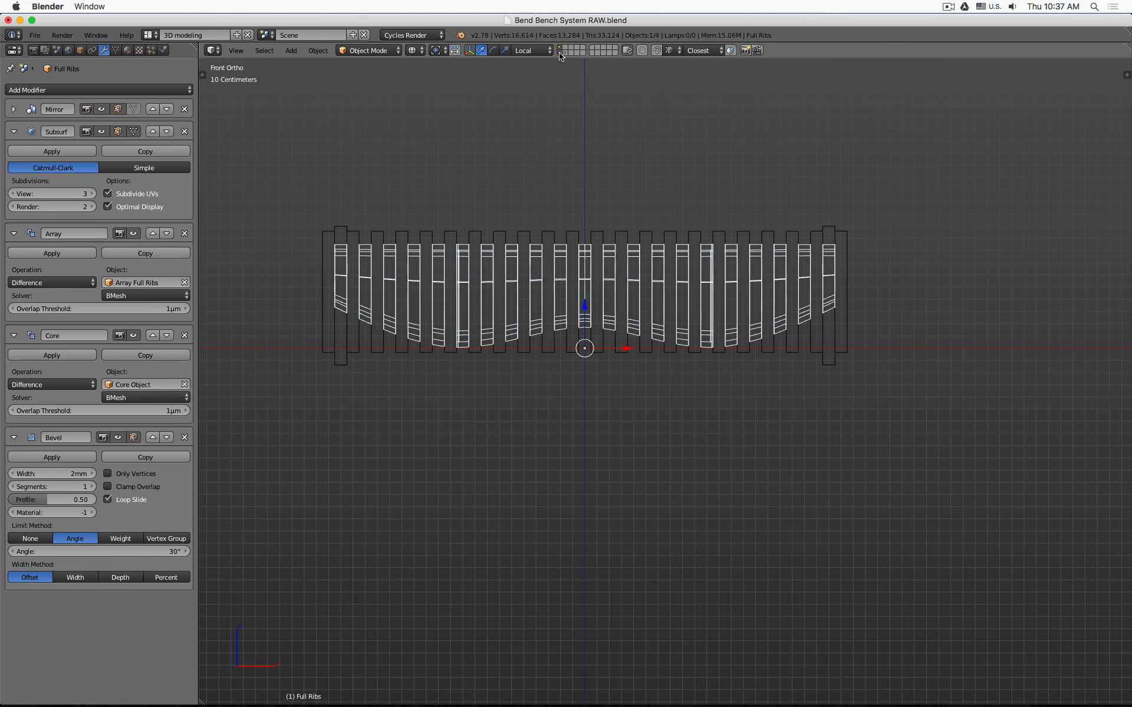
scroll(407, 222, "up", 2)
- Rename the mesh data of the Array Full Ribs object to "Array Cube"
right_click(329, 237)
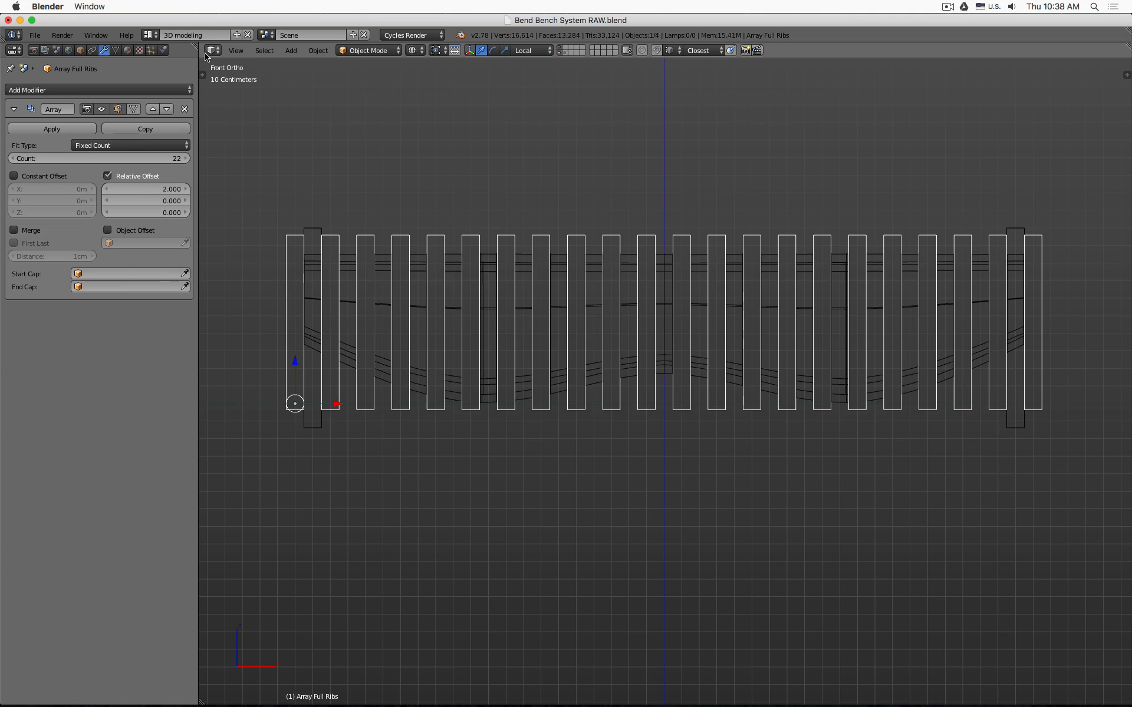
left_click(116, 50)
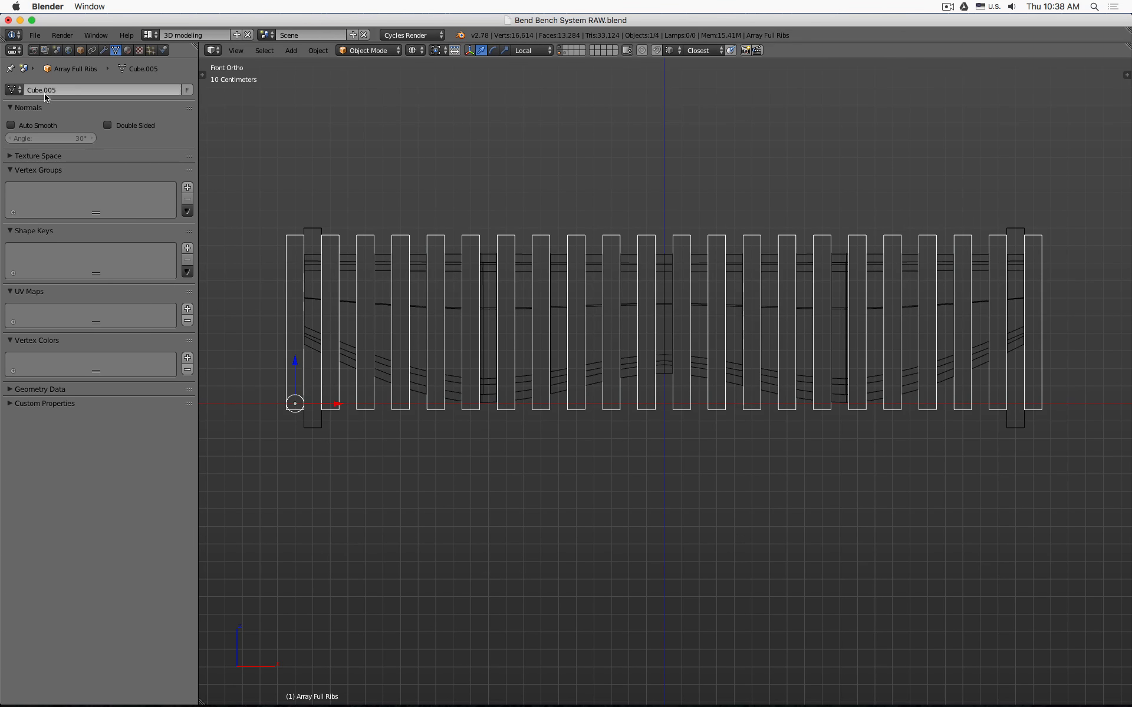
left_click(115, 91)
type("Arra")
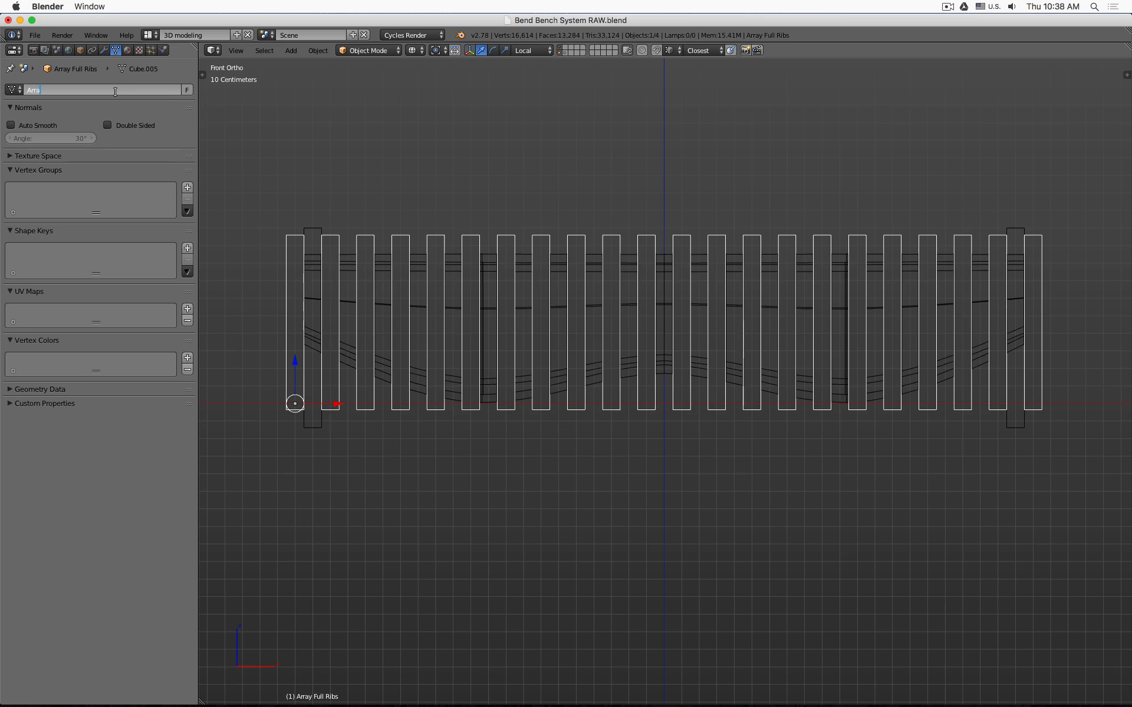
type("y")
key("Return")
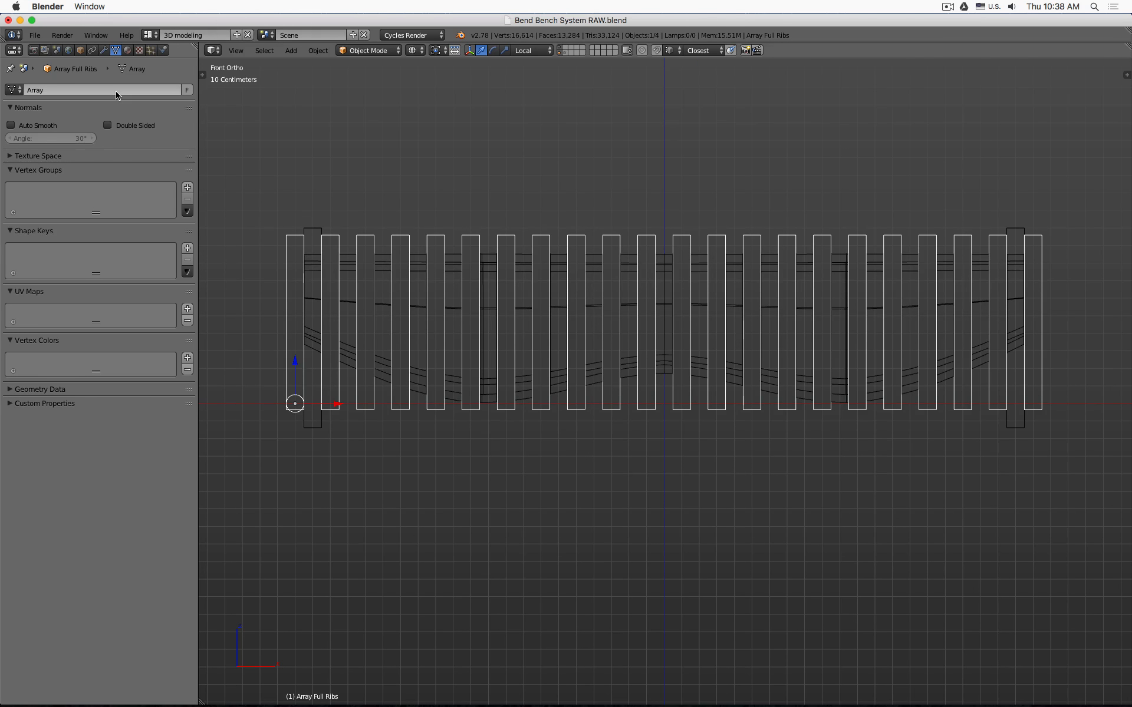
left_click(116, 91)
key("BackSpace")
type("Array Cube")
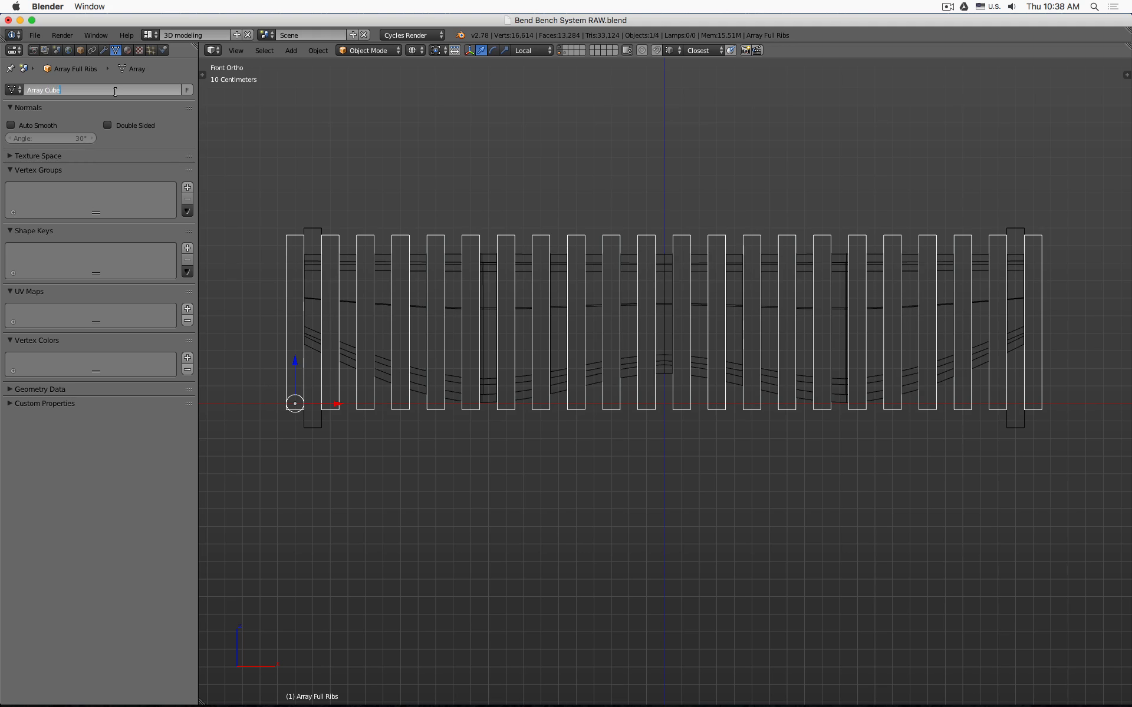
key("Return")
- Duplicate the Array Full Ribs object in place
left_click(80, 50)
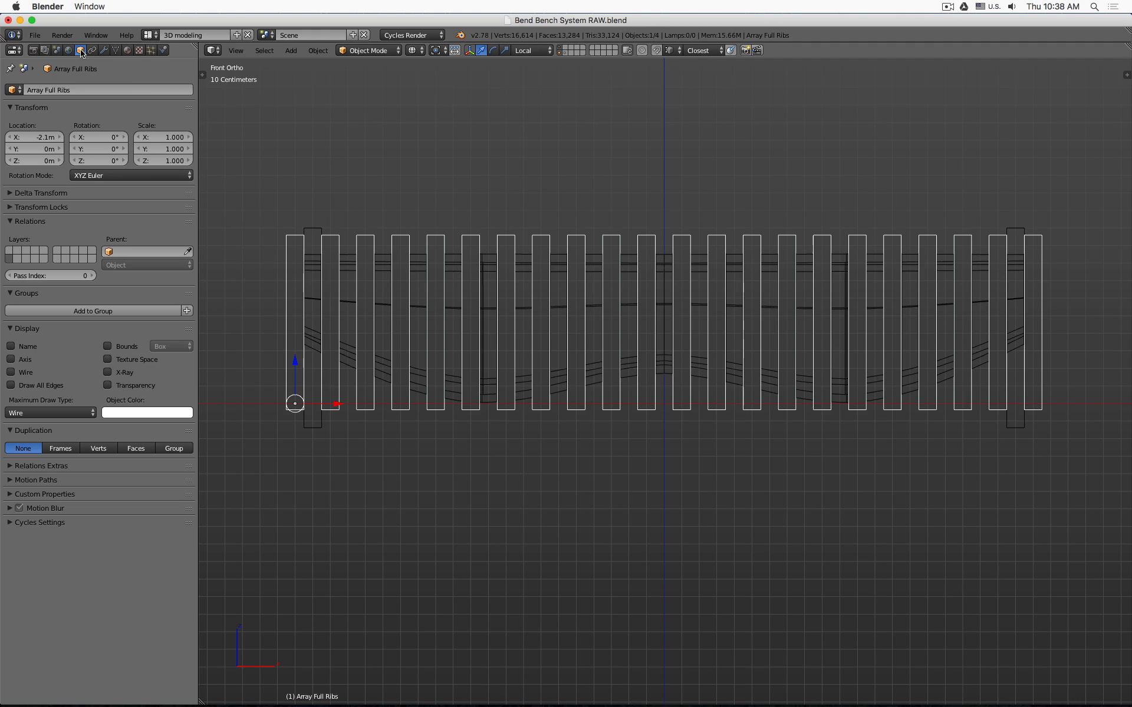
key("shift+d")
right_click(384, 180)
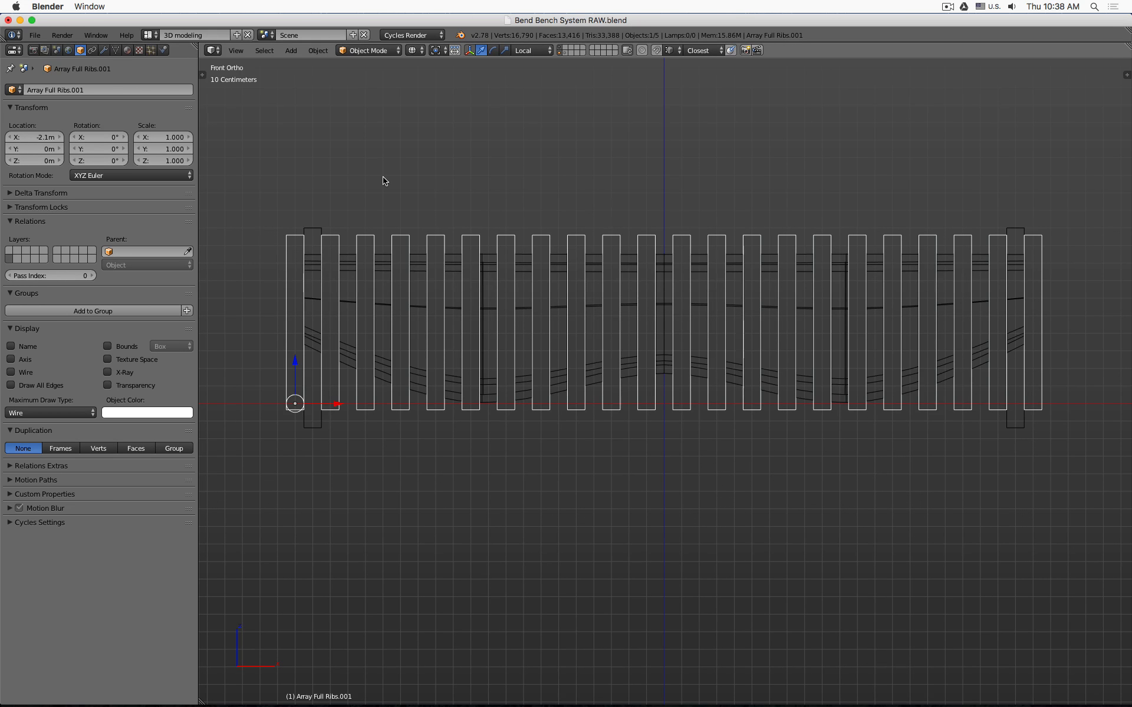
- Rename the duplicated array object to "Array Trimed Ribs"
left_click(118, 89)
key("Right")
key("BackSpace")
key("BackSpace")
key("BackSpace")
key("BackSpace")
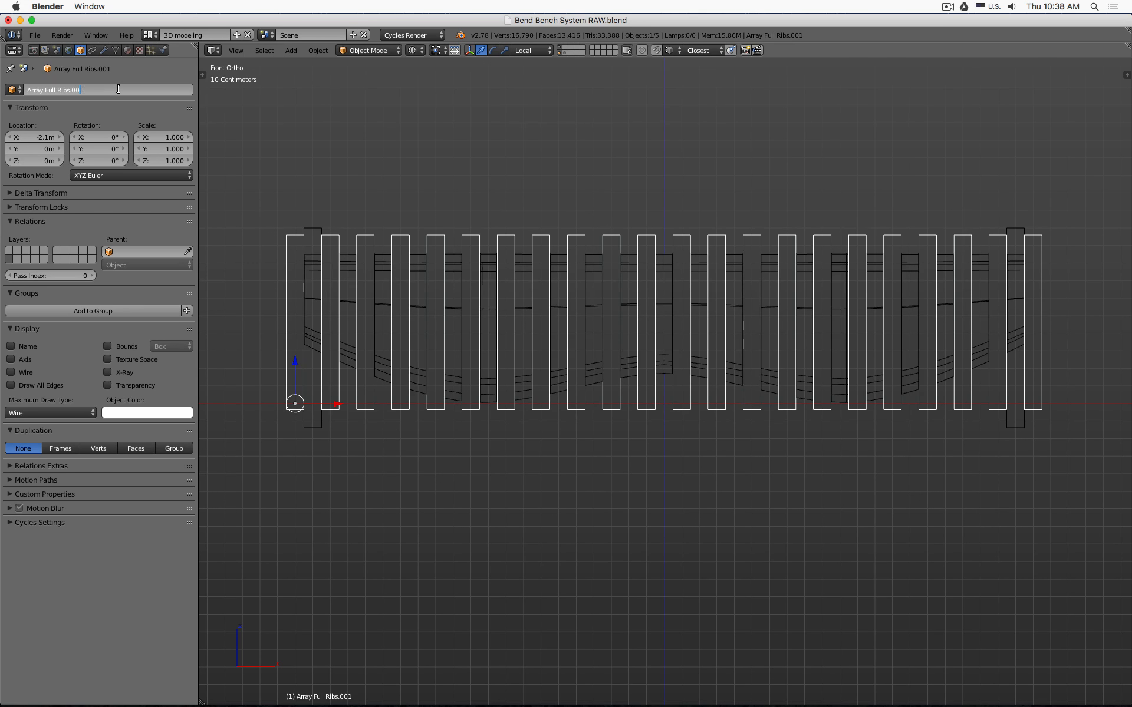
key("Left")
key("Left")
key("shift+Left")
key("shift+Left")
key("shift+Left")
key("shift+Left")
type("Trimeed")
key("BackSpace")
key("Return")
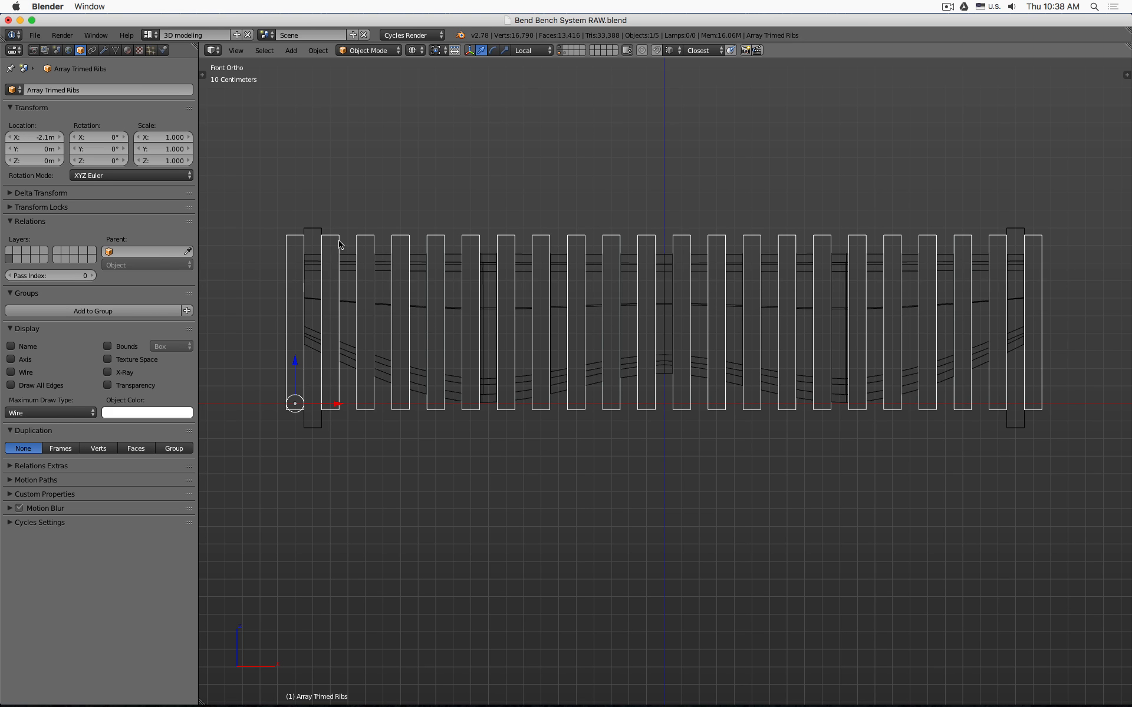
right_click(349, 270)
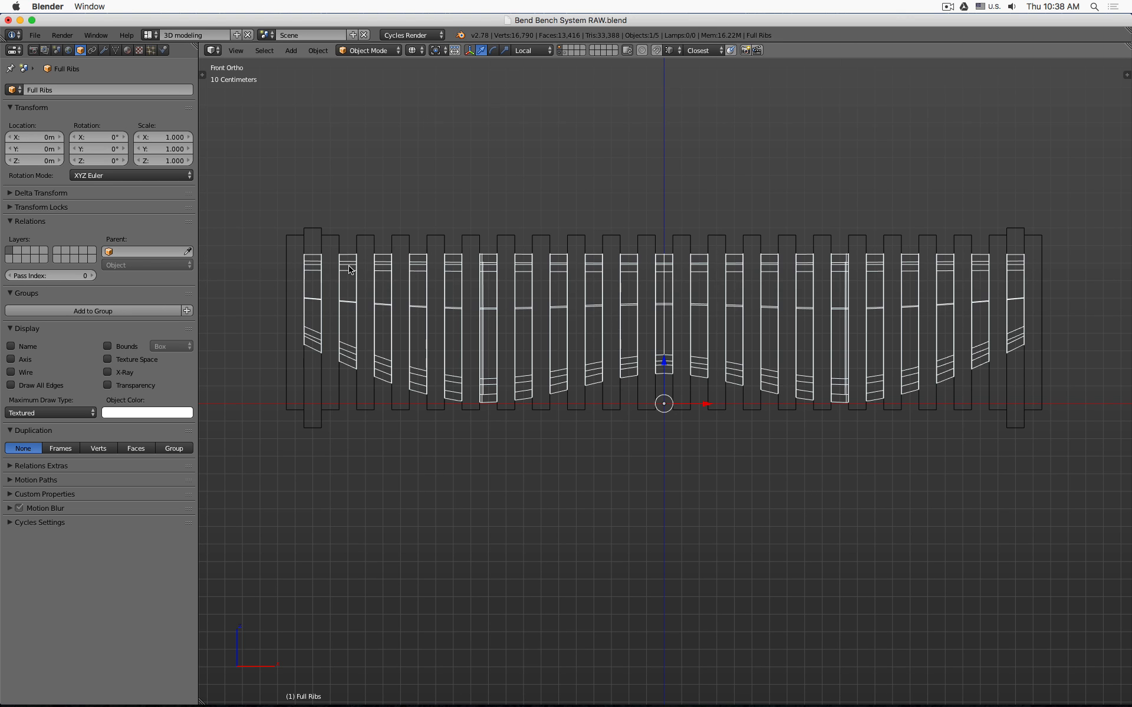
key("Tab")
key("Tab")
right_click(291, 240)
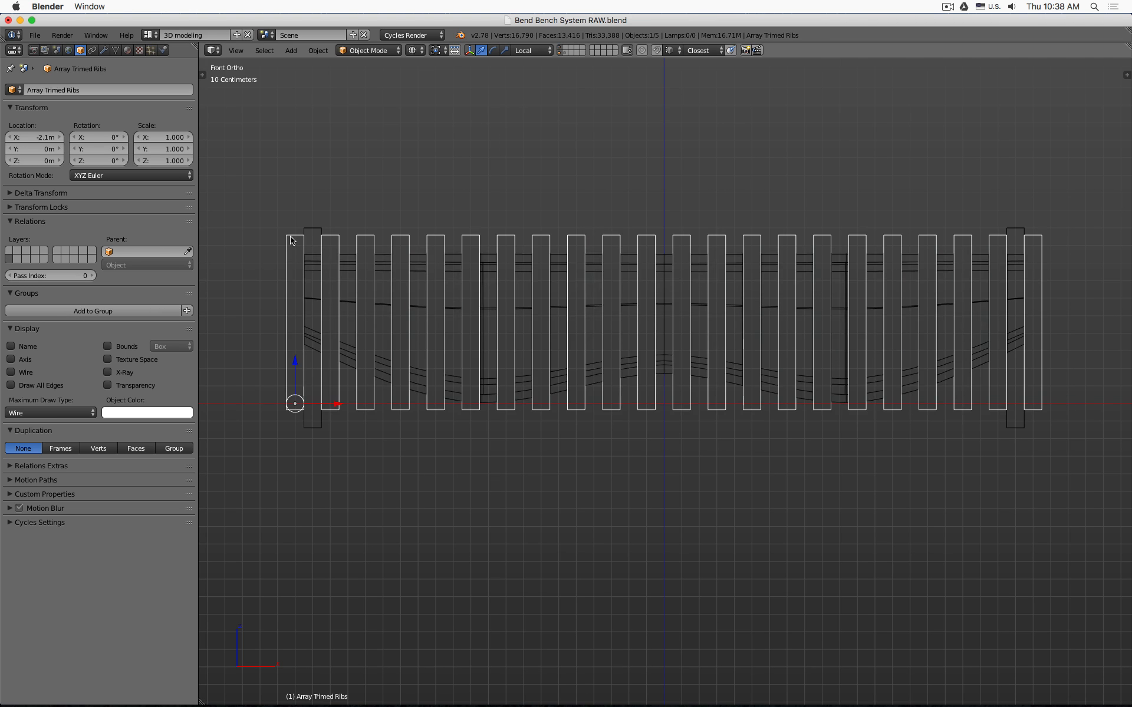
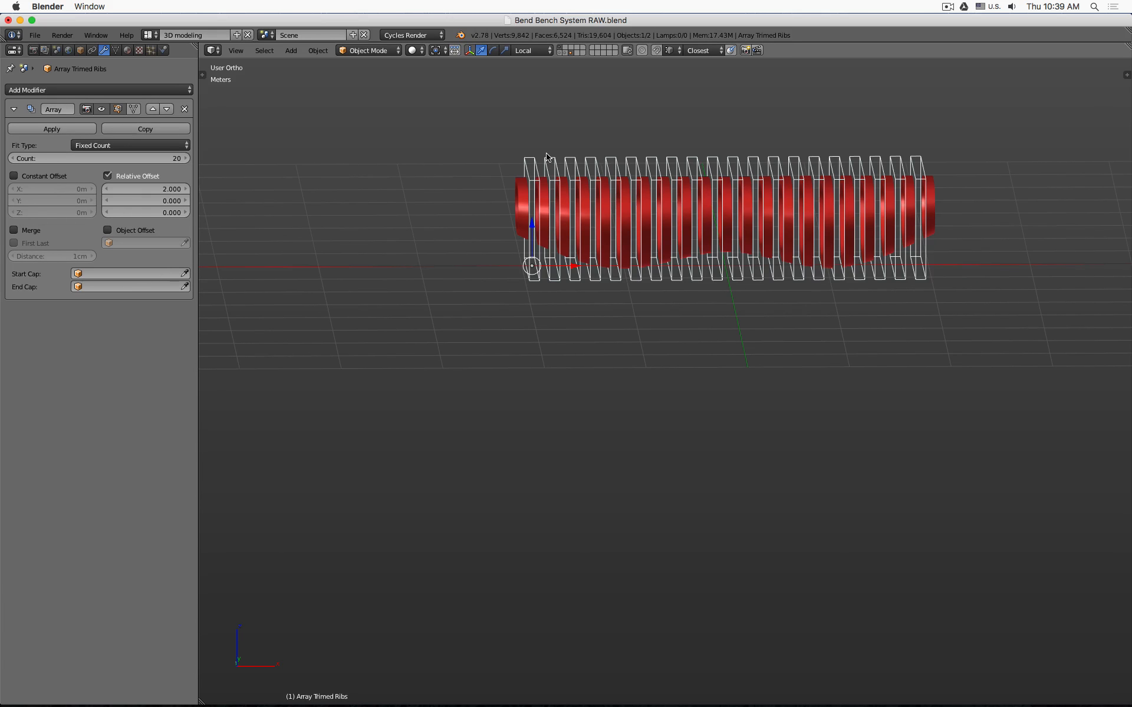
- Duplicate the Full Ribs object in place and move the copy to layer 3
right_click(517, 183)
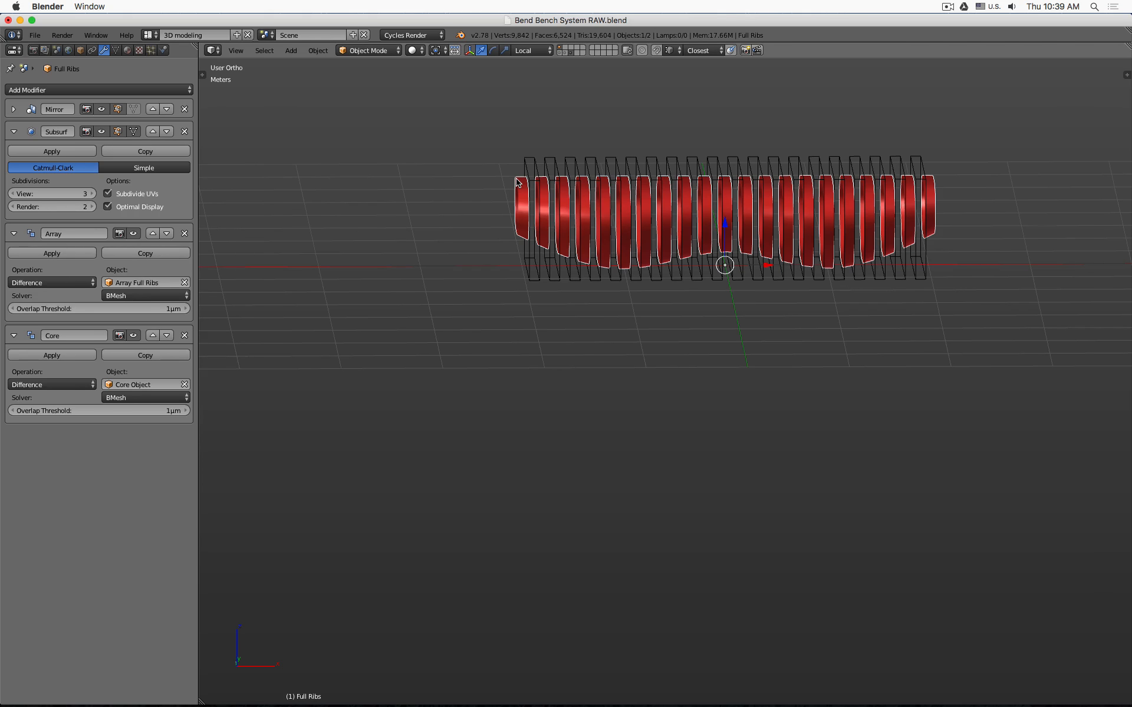
key("shift+d")
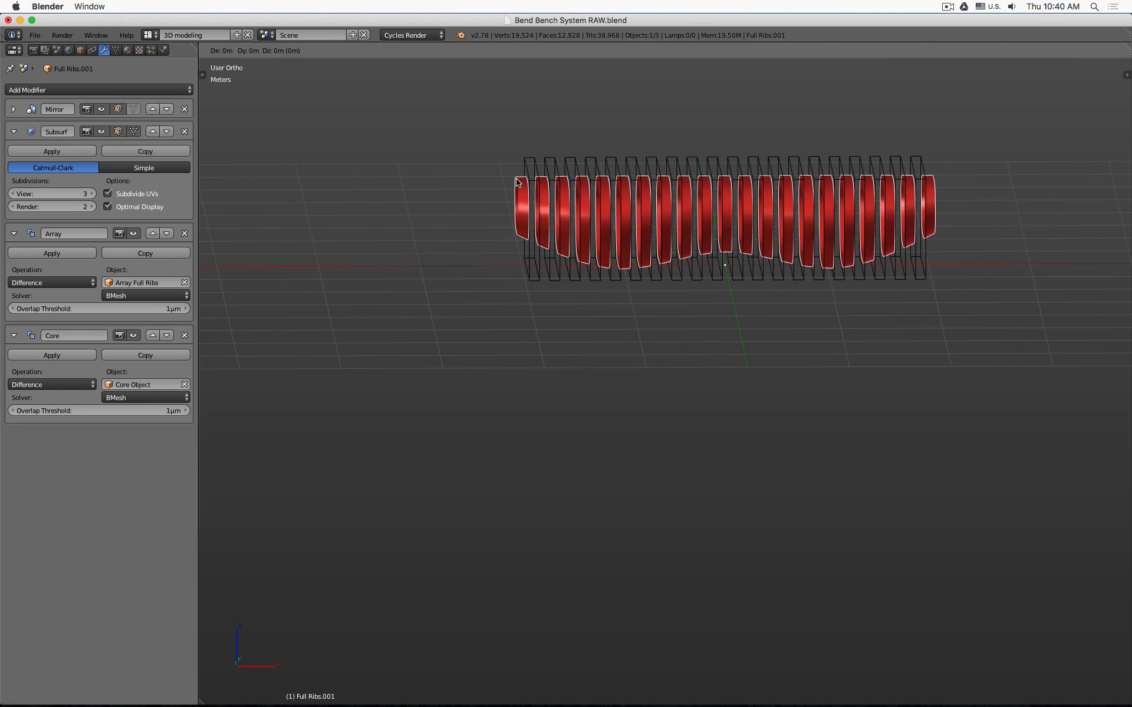
right_click(517, 183)
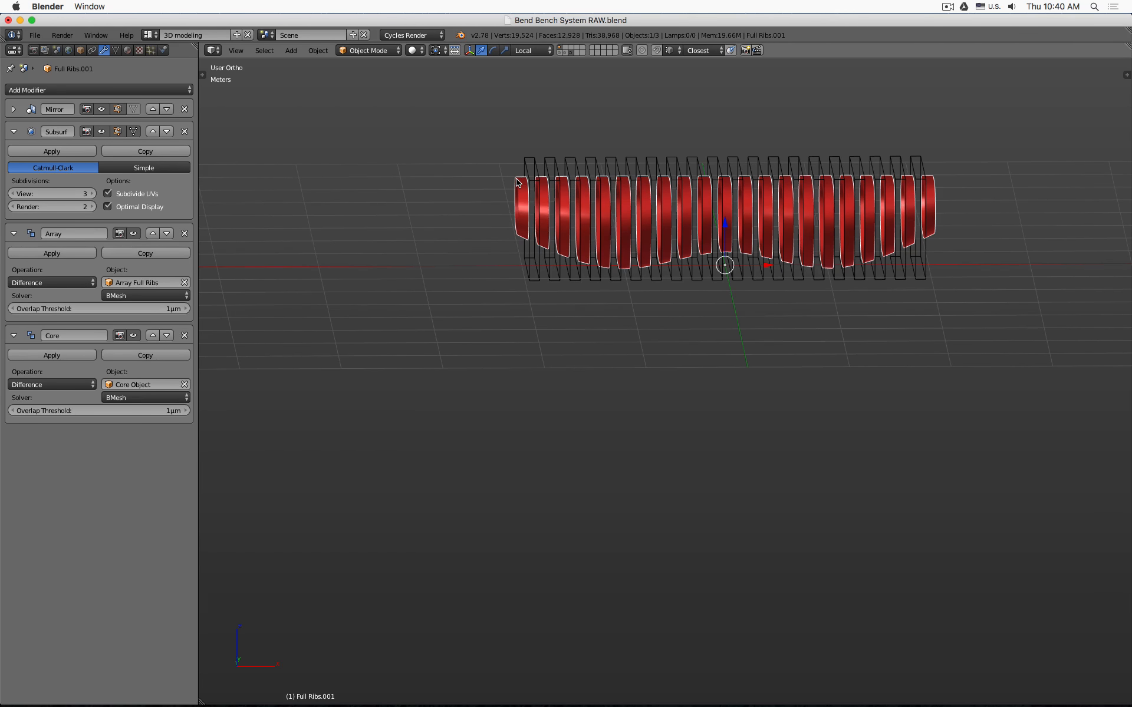
key("m")
key("3")
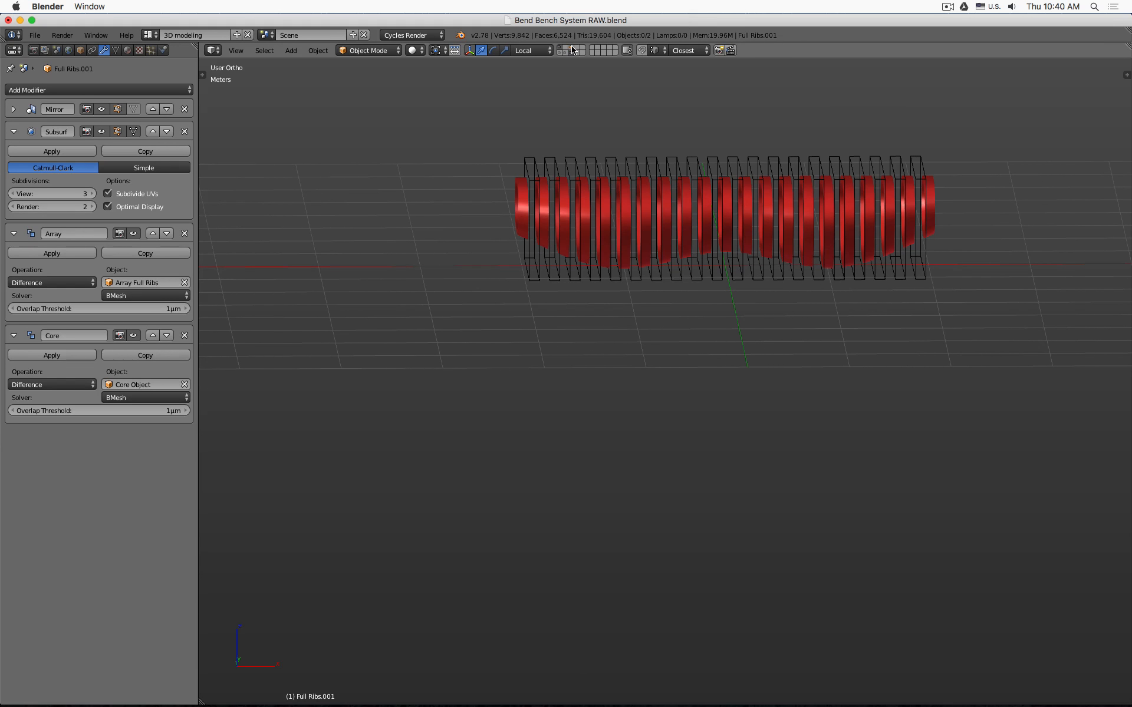
- Show layer 3 with the cutter layer and set the copied ribs' Array boolean object to Array Trimed Ribs
left_click(570, 48)
left_click(570, 52, "shift")
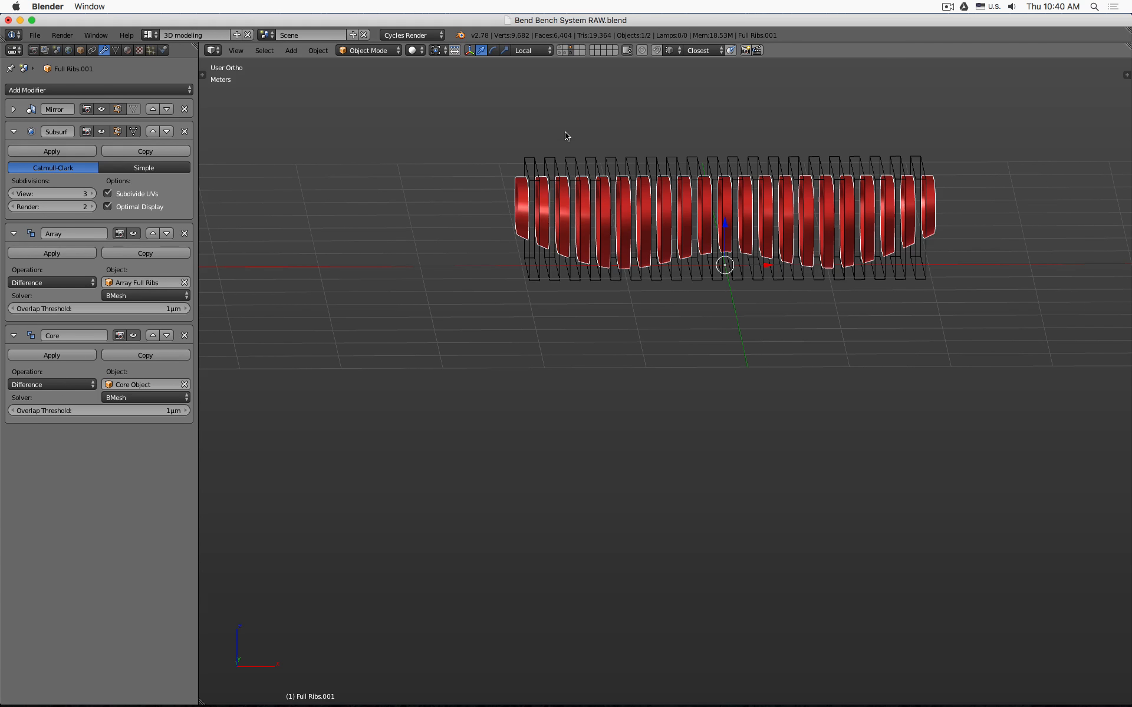
key("KP_1")
key("z")
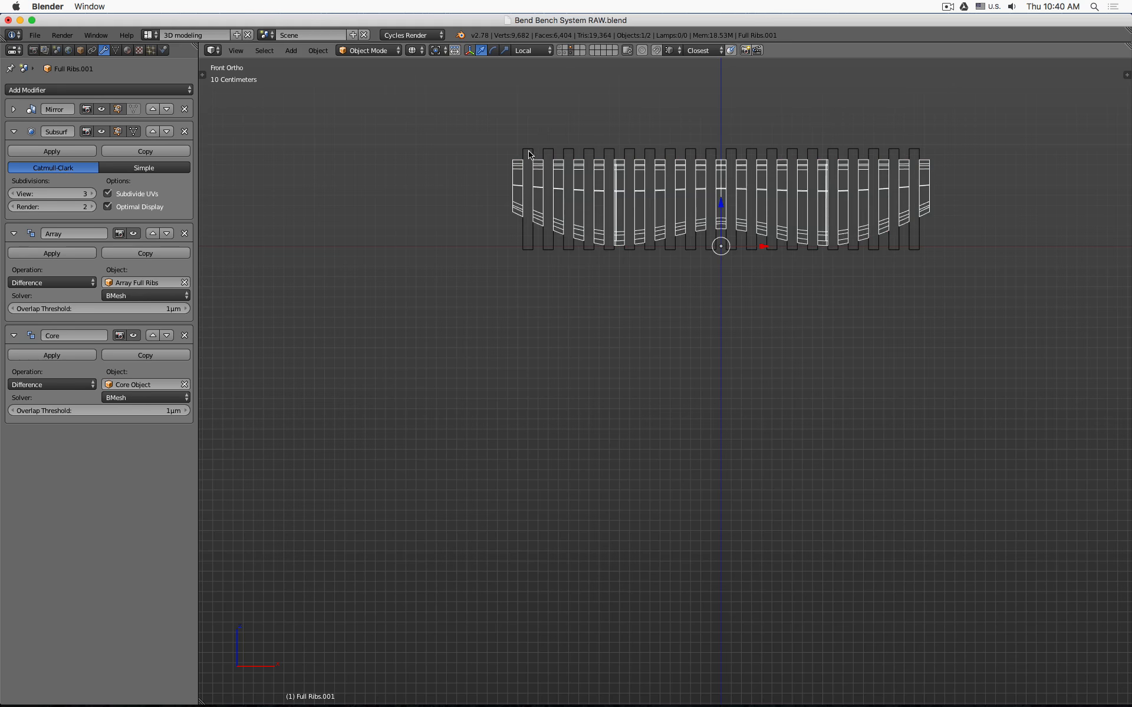
scroll(566, 139, "up", 7)
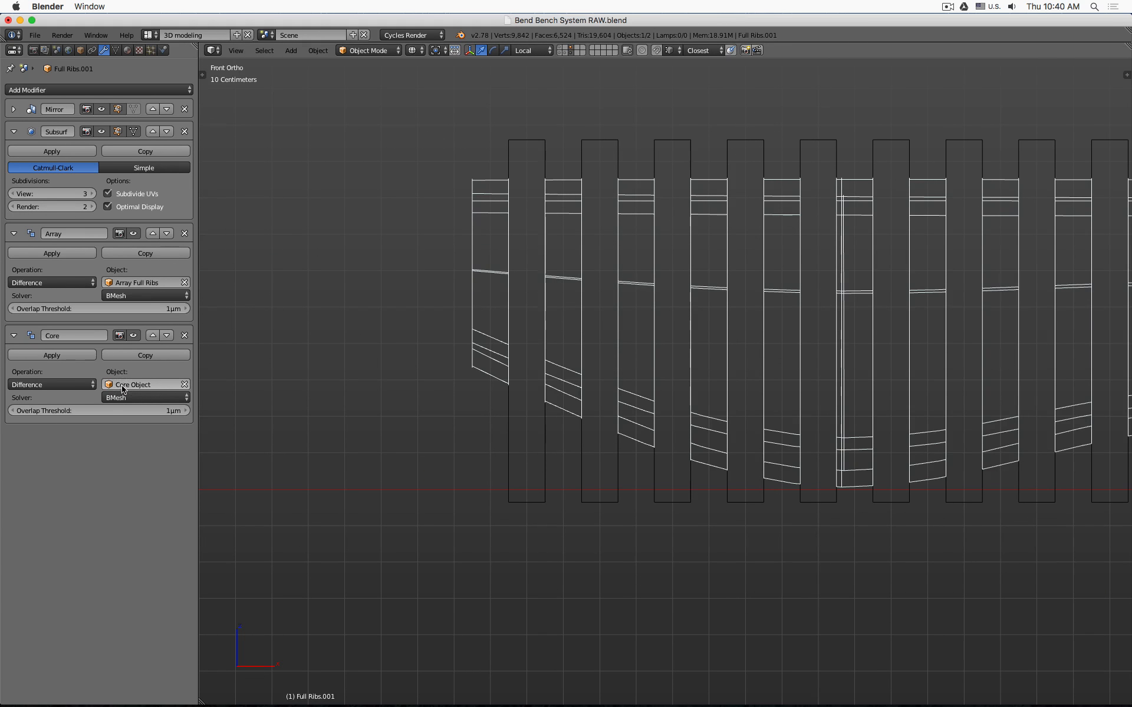
left_click(184, 283)
left_click(185, 282)
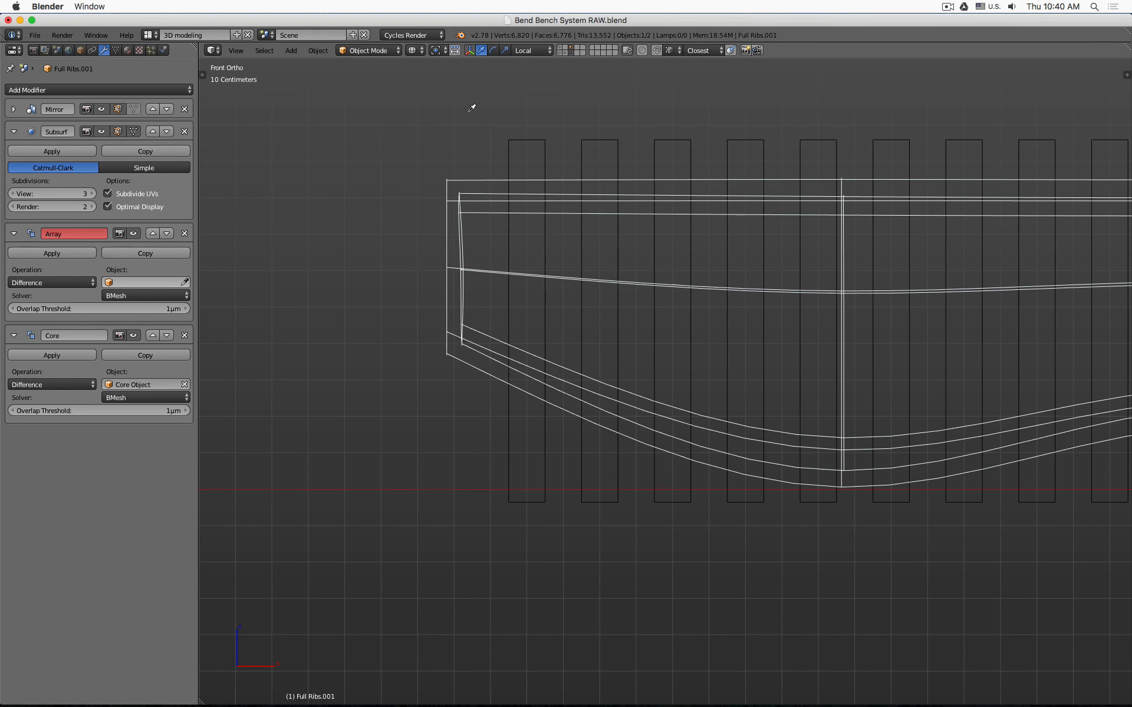
left_click(513, 137)
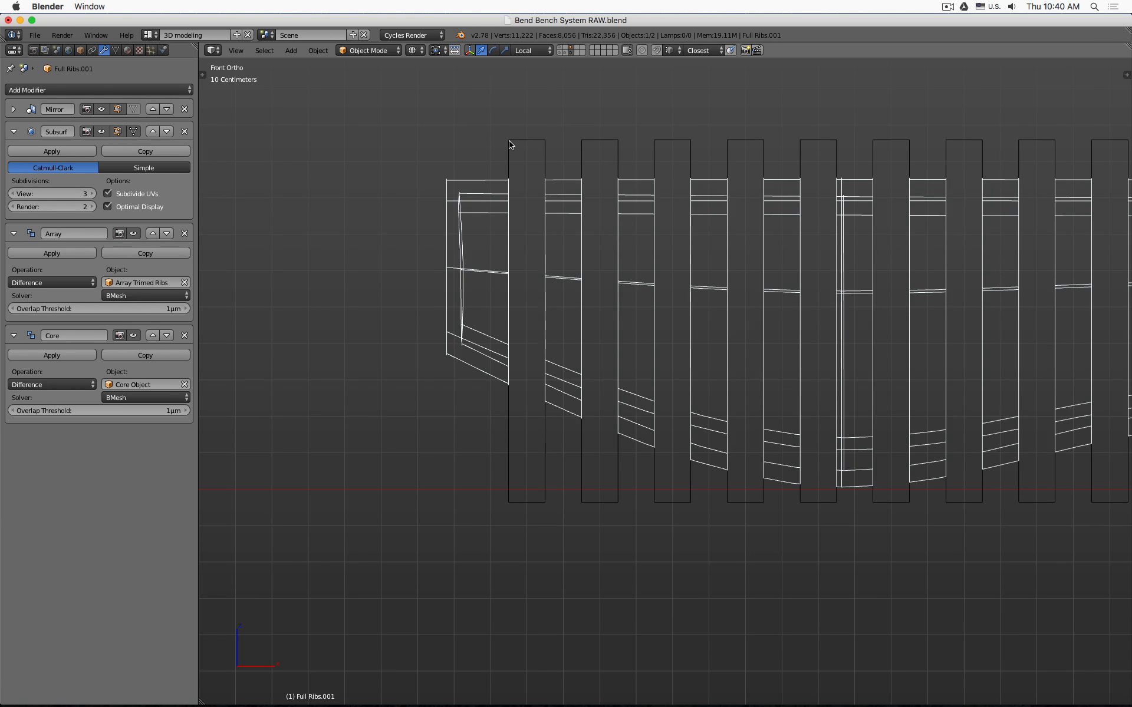
- Compare the copied ribs with Full Ribs and set their Array boolean operation to Intersect
key("z")
mouse_move(580, 239)
middle_mouse_down()
mouse_move(510, 251)
mouse_move(680, 232)
mouse_move(578, 232)
middle_mouse_up()
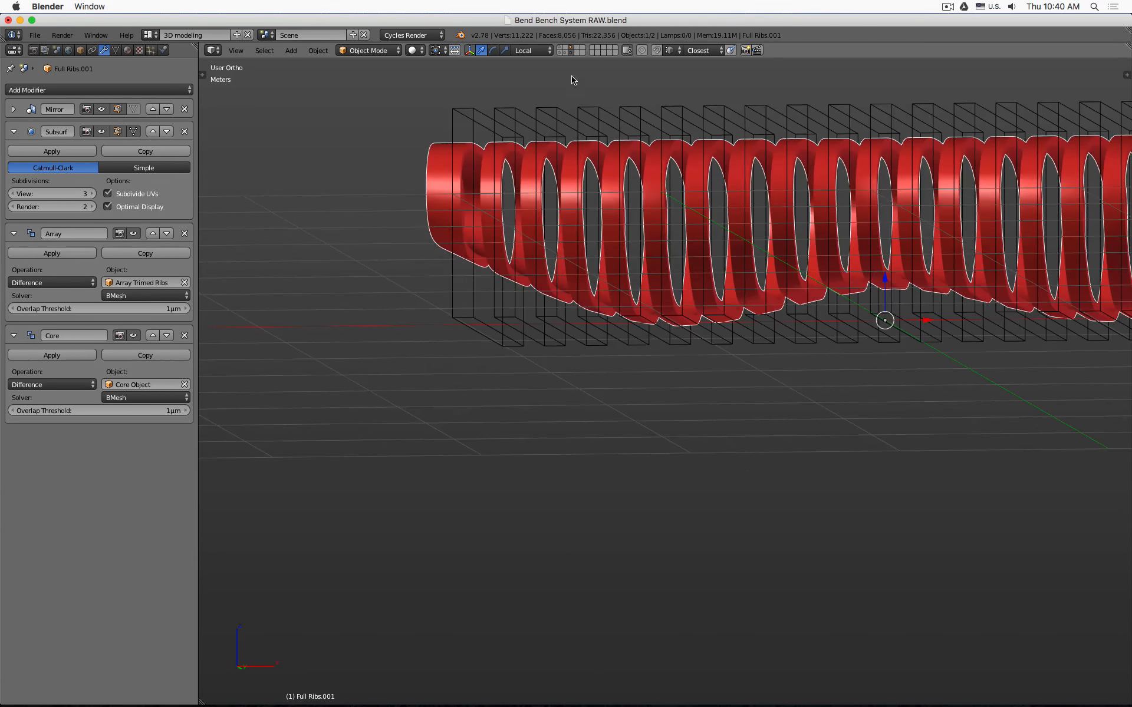
left_click(560, 48)
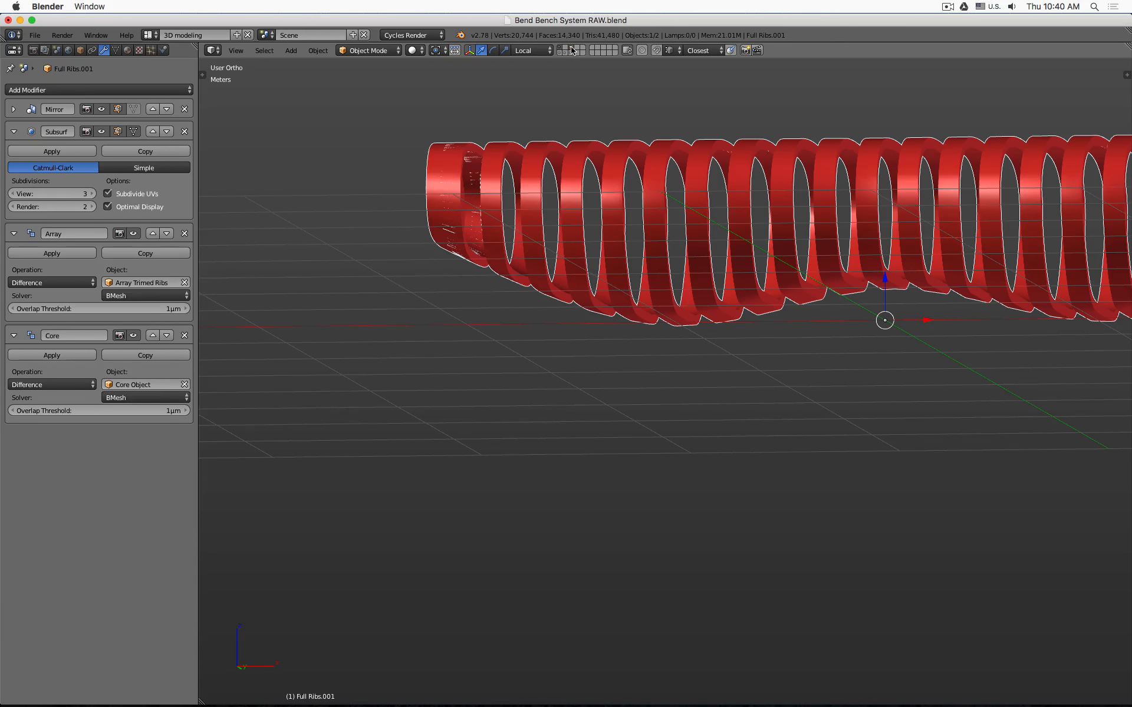
key("z")
key("z")
left_click(49, 286)
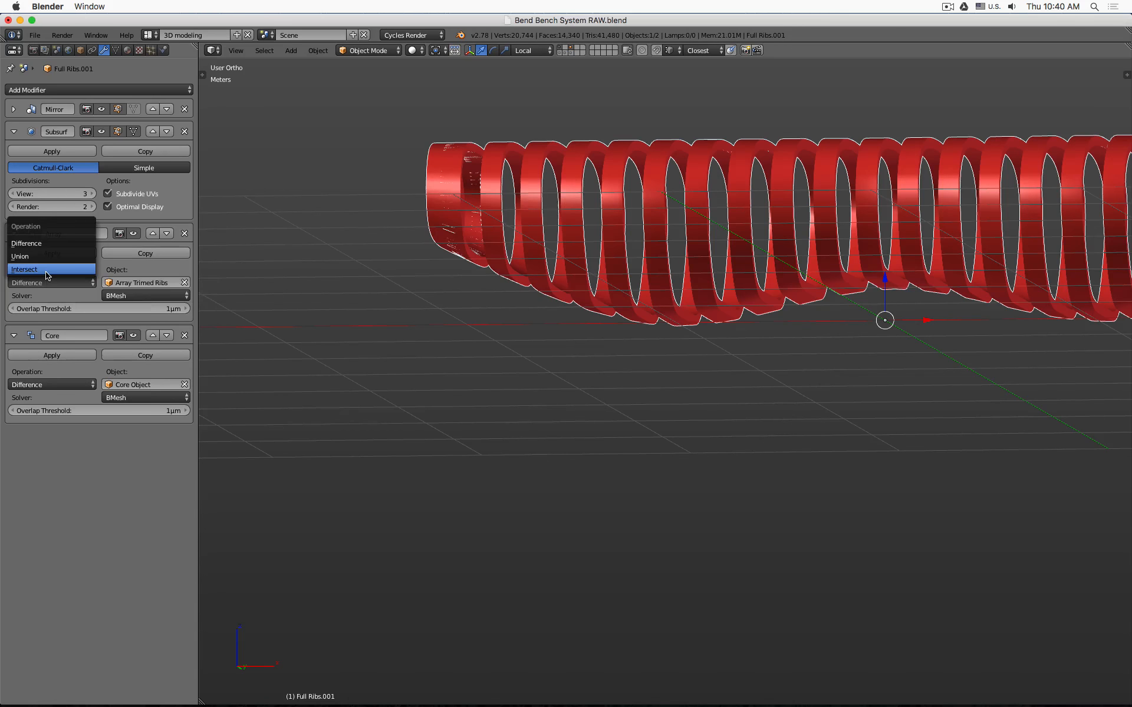
left_click(47, 273)
- Examine the intersected ribs beside Full Ribs in wireframe, and on their own layer in a solid front view
middle_click_drag(382, 207, 399, 214)
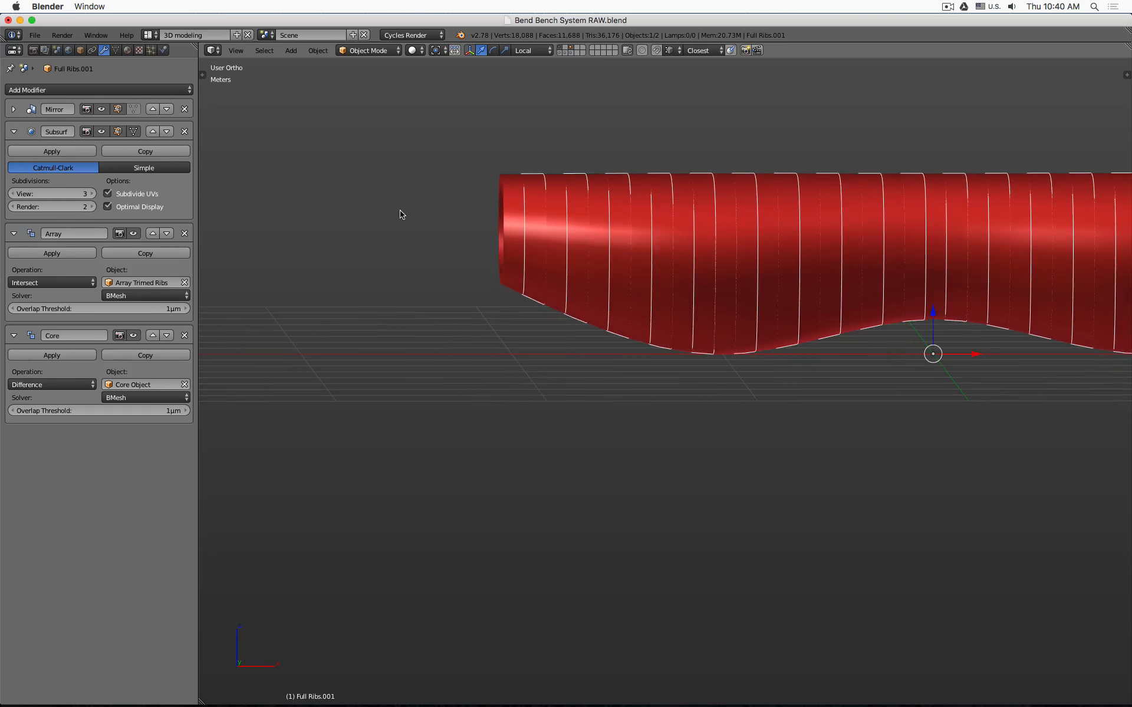
key("z")
key("KP_1")
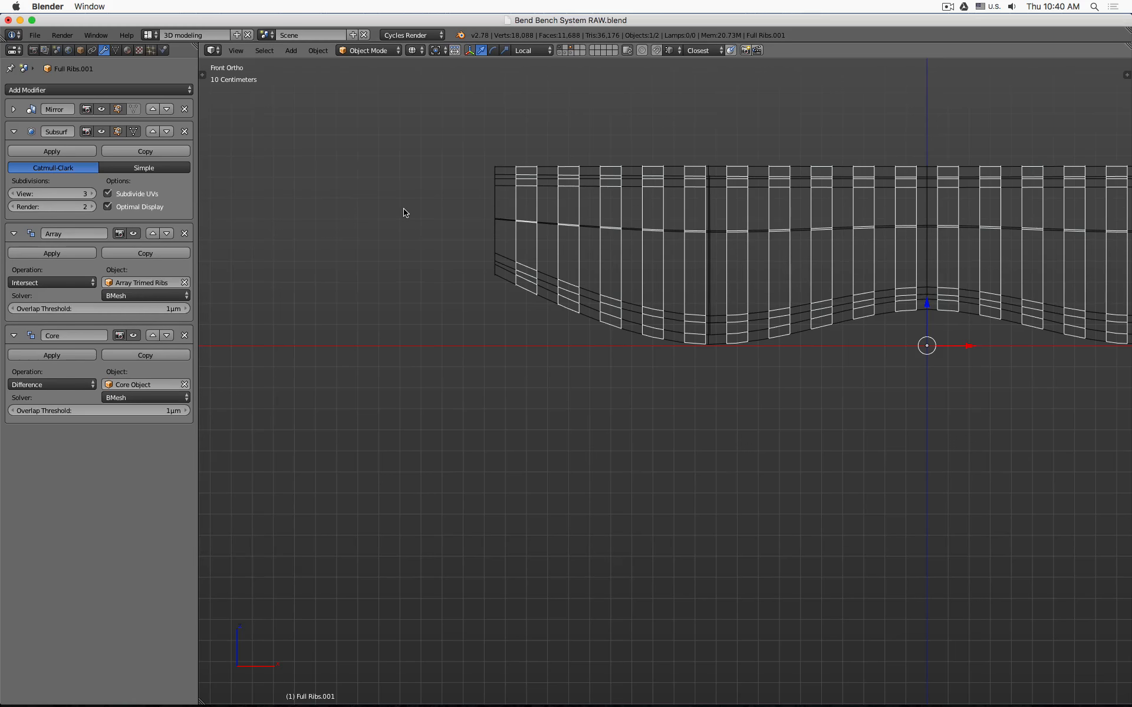
mouse_move(405, 213)
middle_mouse_down()
mouse_move(414, 192)
mouse_move(412, 301)
mouse_move(447, 210)
mouse_move(536, 182)
mouse_move(462, 189)
middle_mouse_up()
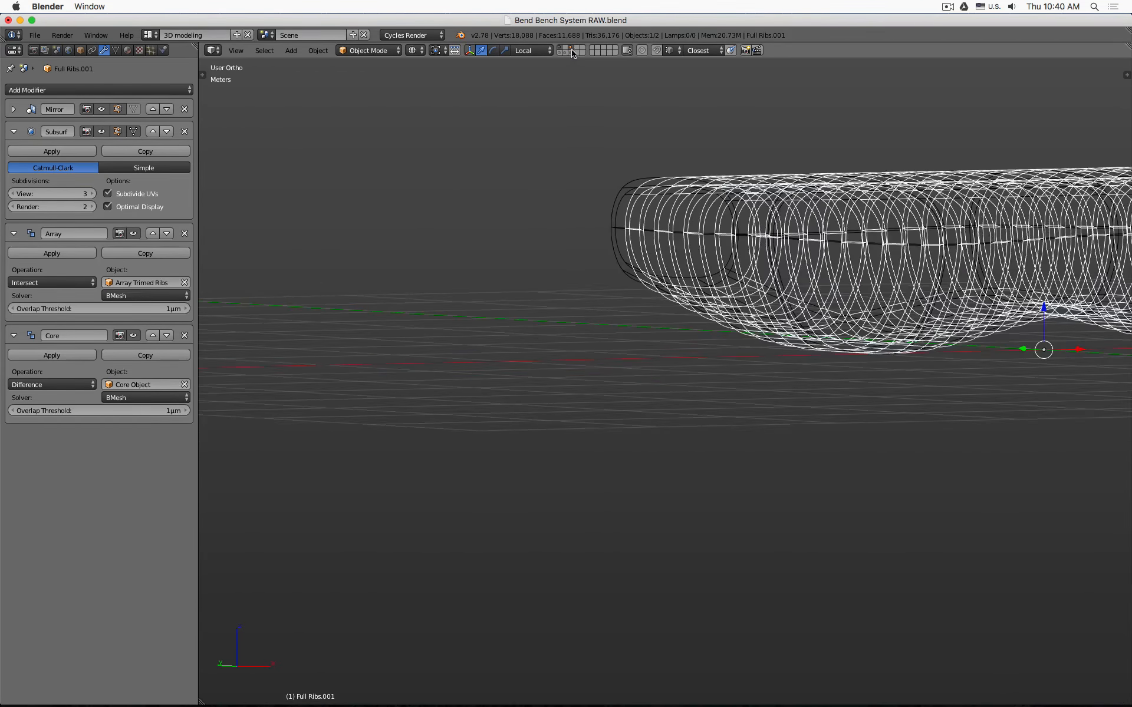
key("z")
middle_click_drag(731, 202, 684, 210)
key("KP_1")
scroll(685, 210, "down", 2)
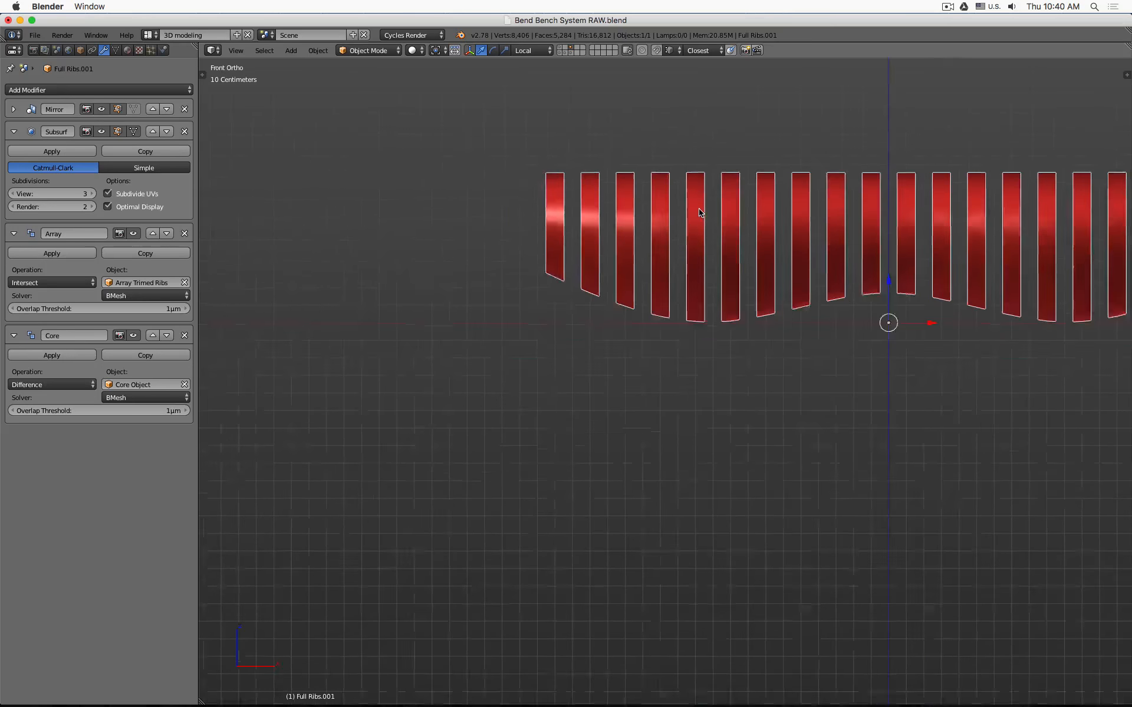
middle_click_drag(780, 215, 602, 225, "shift")
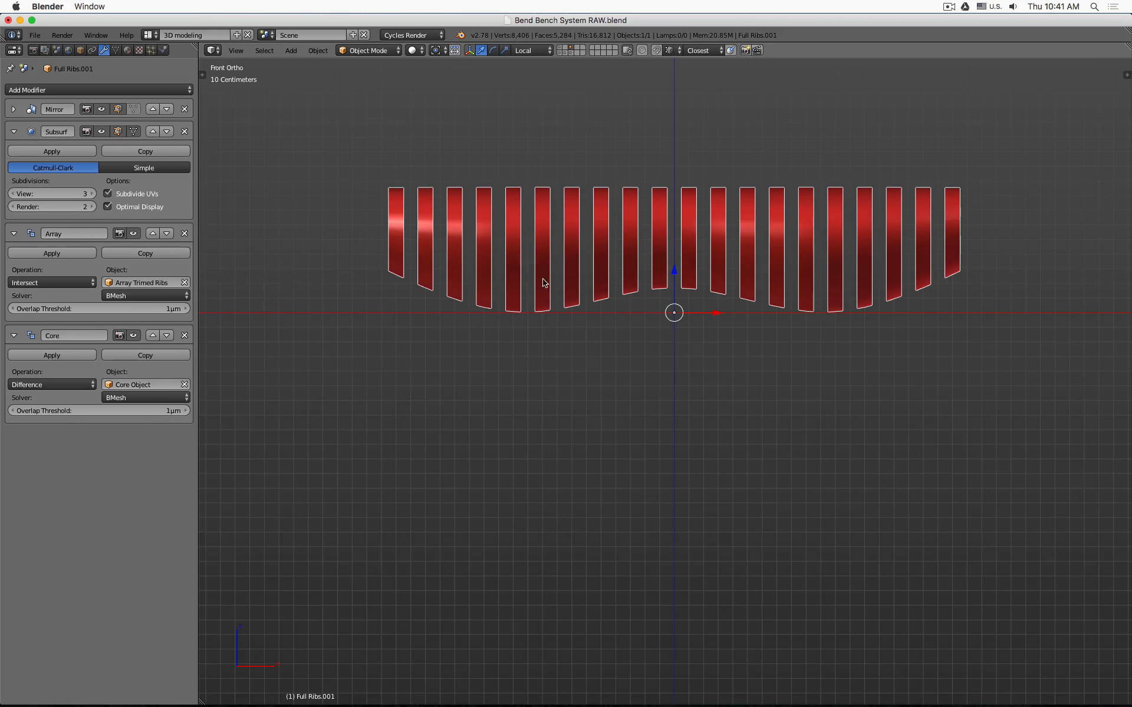
- Add a plane, set its X, Y and Z location to 0, and snap the 3D cursor to the origin
key("shift+a")
mouse_move(551, 286)
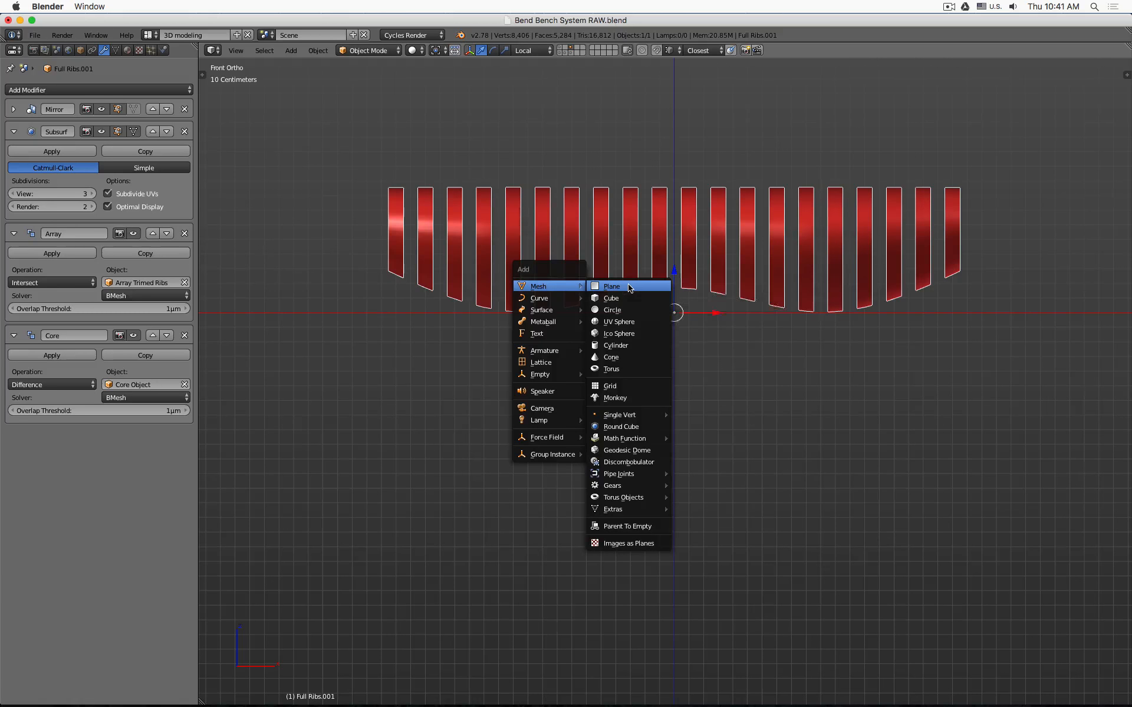
left_click(630, 287)
middle_click_drag(668, 281, 662, 294)
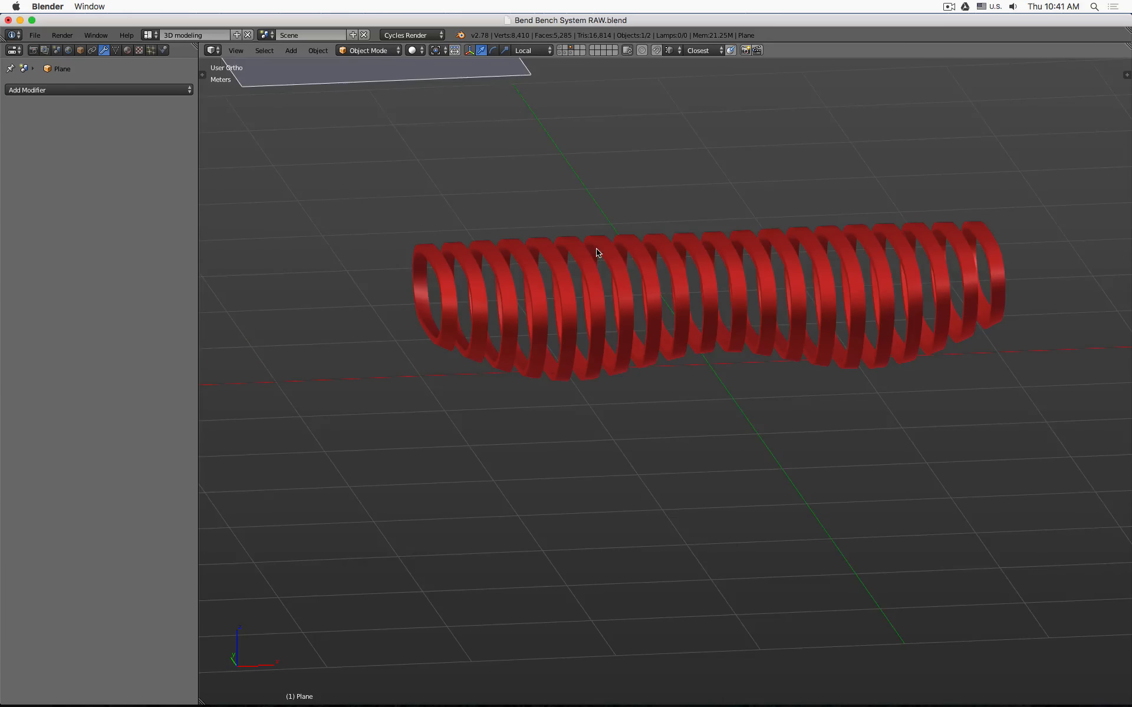
scroll(597, 252, "down", 4)
key("n")
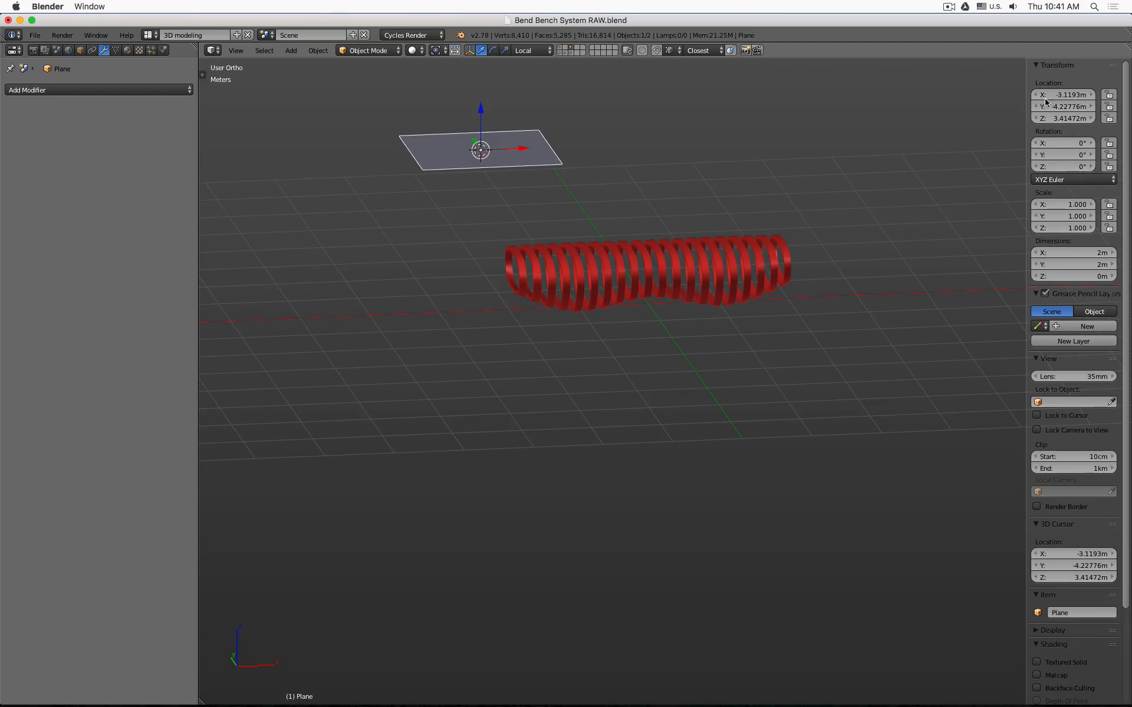
left_click_drag(1045, 100, 1046, 118)
type("0")
key("Return")
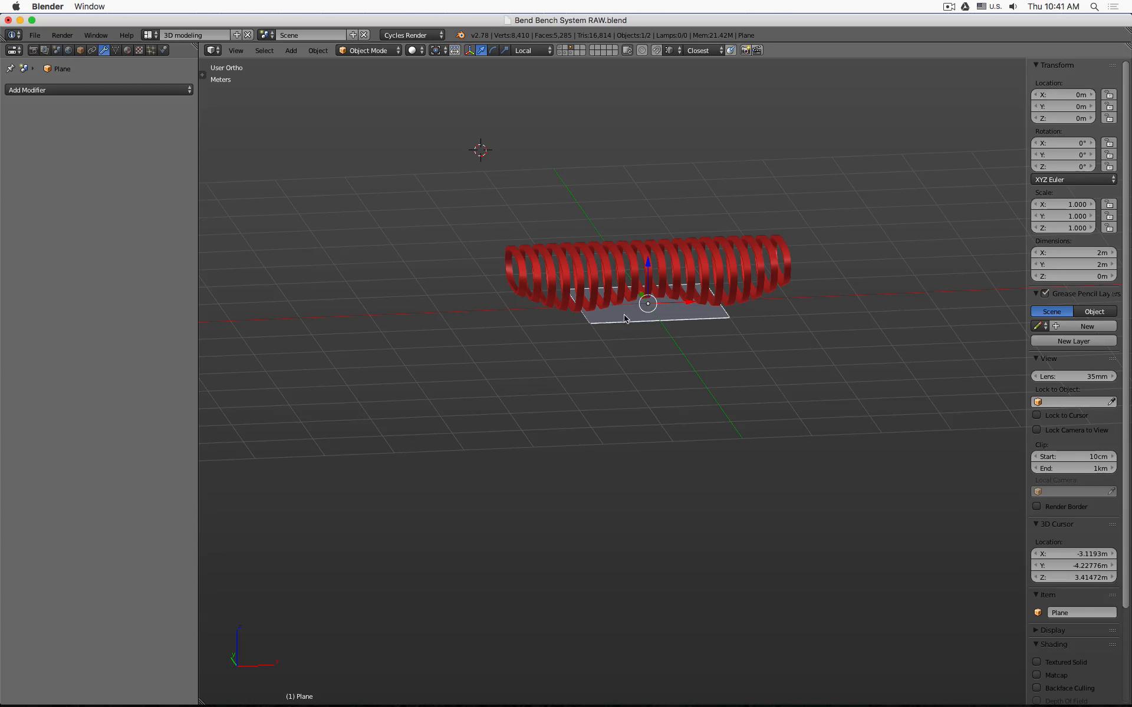
key("shift+s")
left_click(622, 369)
- Scale the plane's mesh along X to about 4.24 m so it extends past both ends of the ribs
key("KP_7")
key("Tab")
key("s")
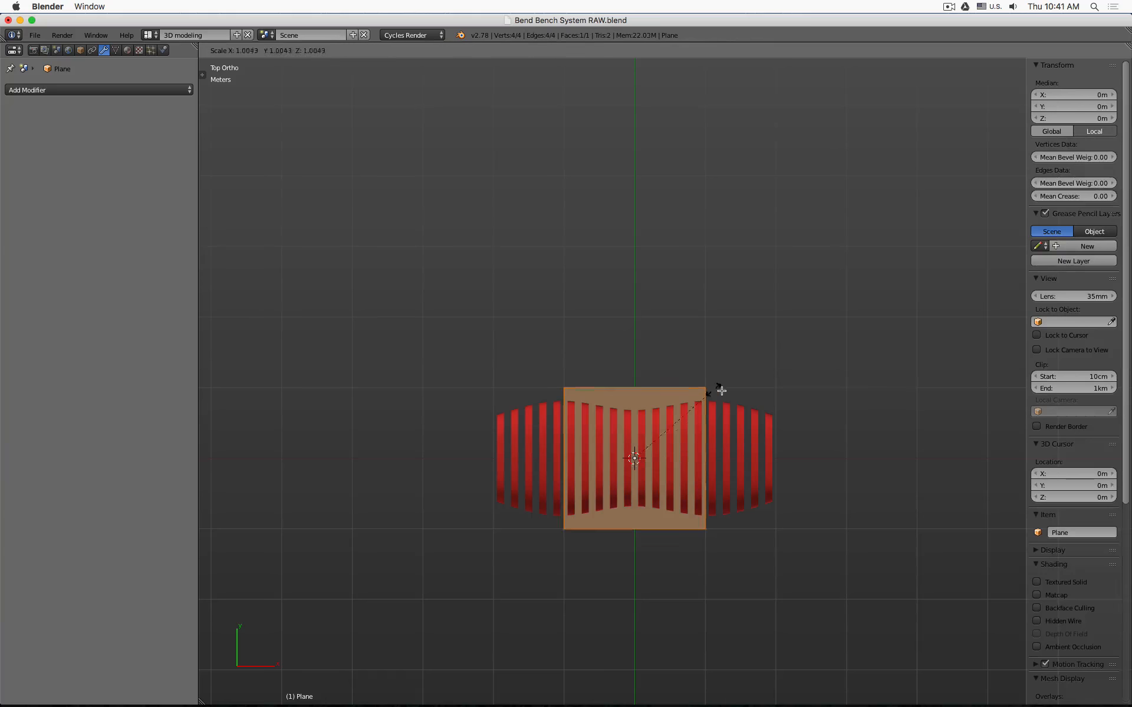
key("x")
left_click(842, 384)
- Extrude the plane upward about 64.3 cm into a box around the lower part of the ribs
key("KP_1")
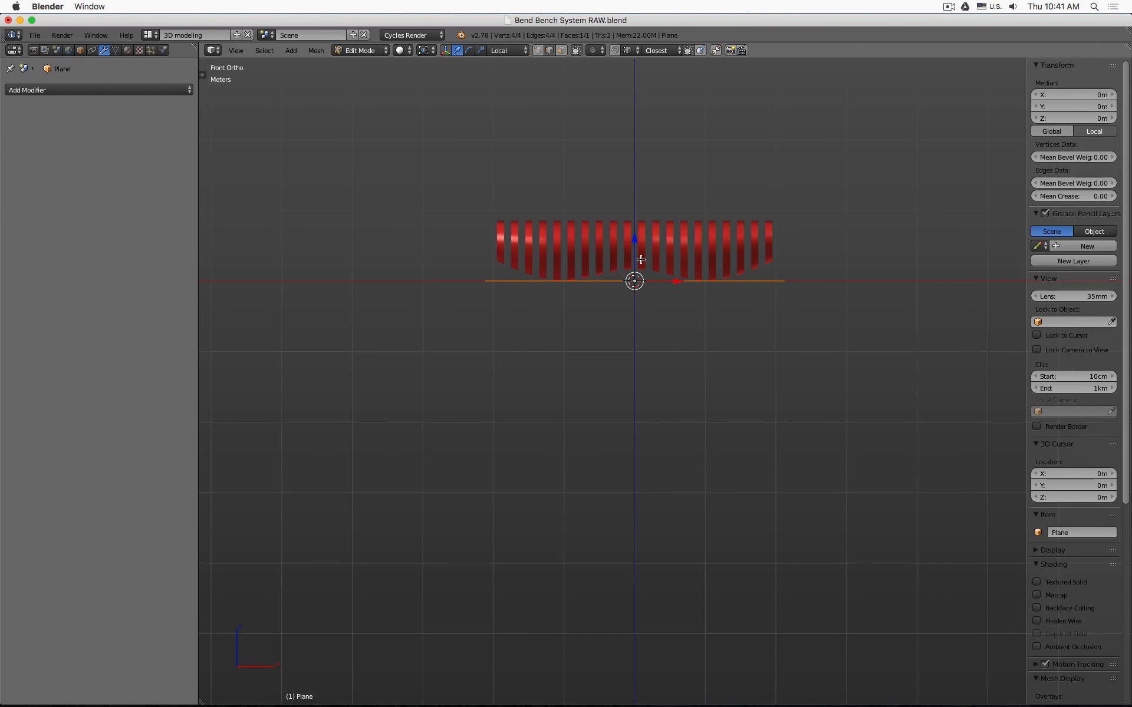
key("e")
left_click(611, 277)
key("z")
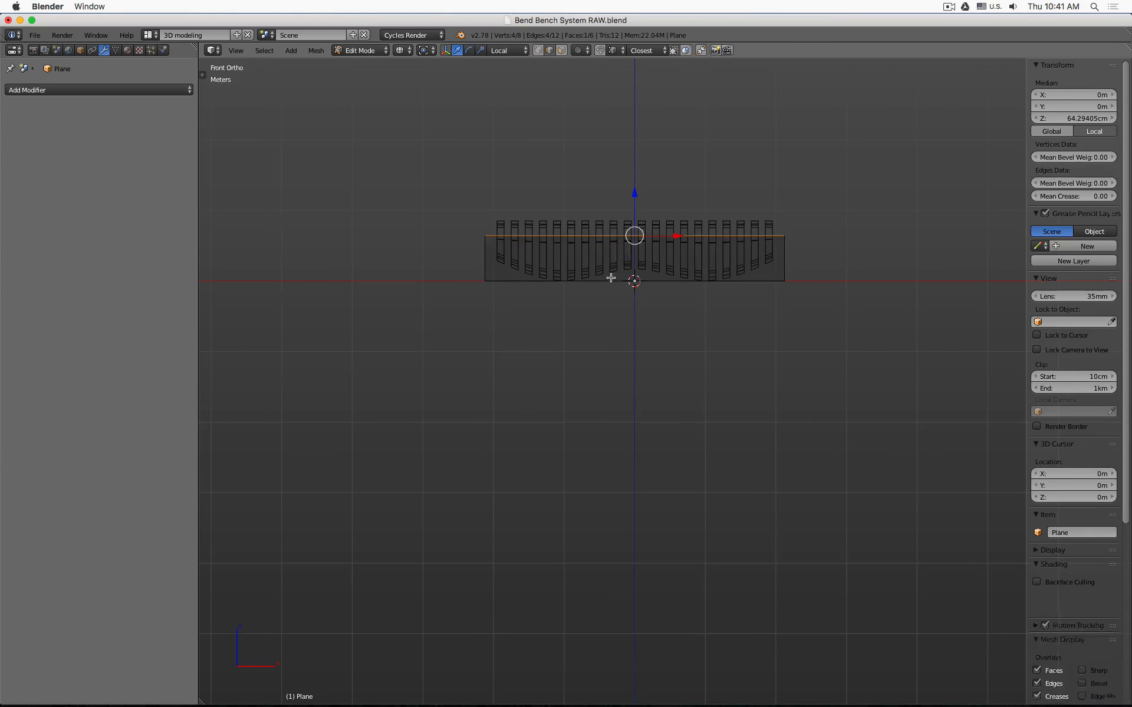
- Lower the box's bottom face below the ribs, making the box about 74.9 cm tall
scroll(608, 279, "up", 3)
key("a")
key("b")
left_click_drag(617, 273, 664, 286)
left_click_drag(662, 239, 661, 250)
key("Tab")
middle_click_drag(660, 251, 698, 266)
key("z")
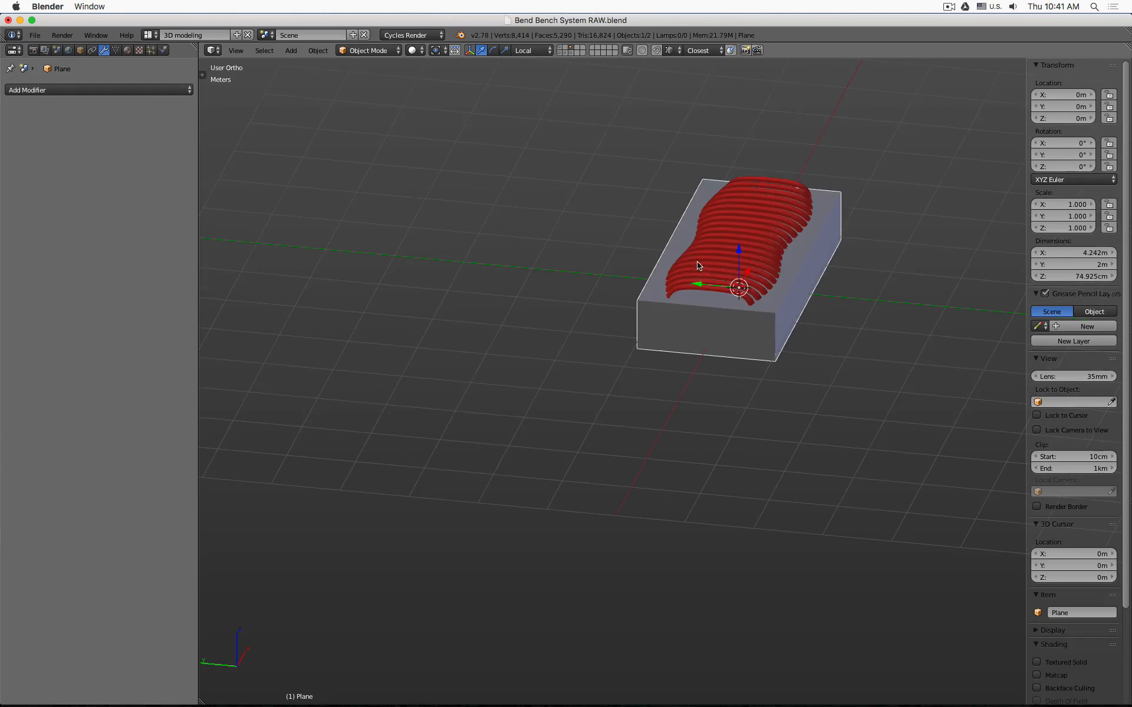
- Select the box's entire mesh and make its normals consistent
scroll(797, 318, "up", 3)
key("Tab")
key("a")
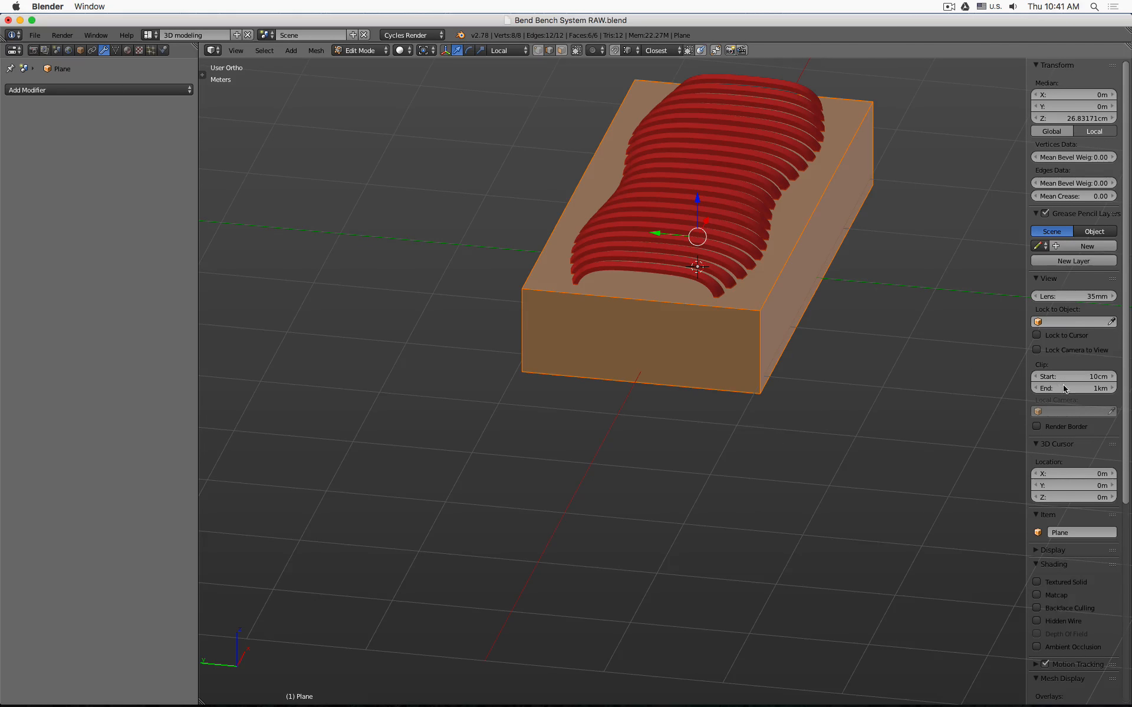
- Collapse the open view property sections and start the Screencast Keys display
left_click(1038, 66)
left_click(1036, 81)
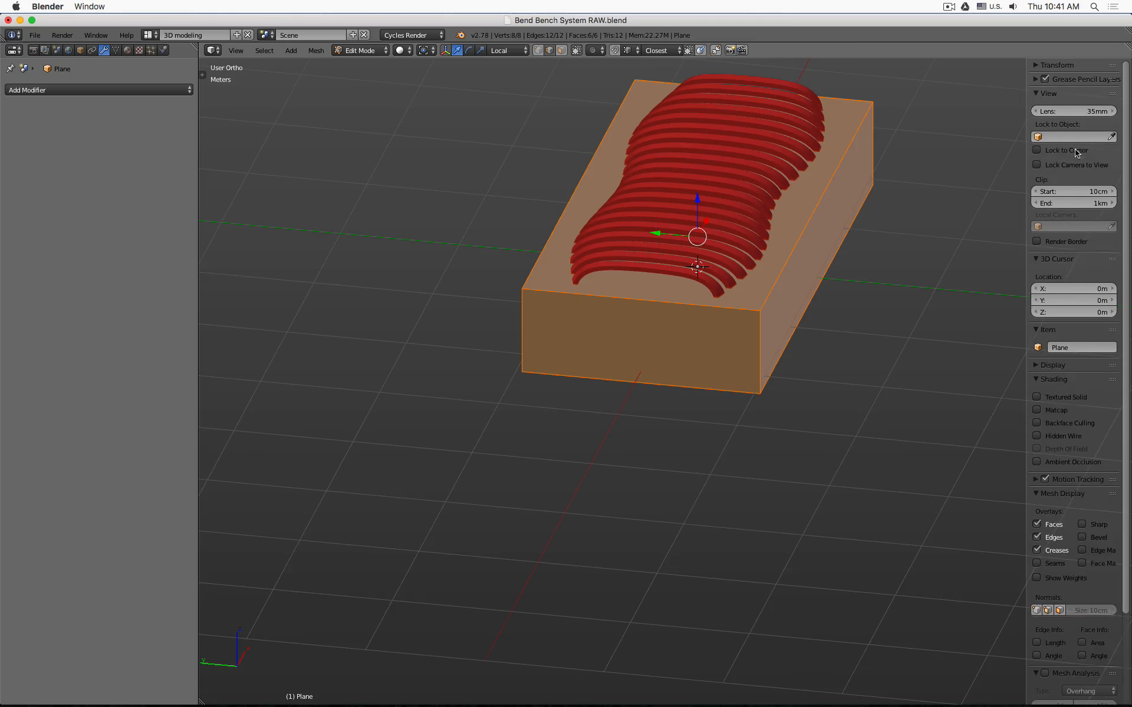
left_click(1037, 377, "ctrl")
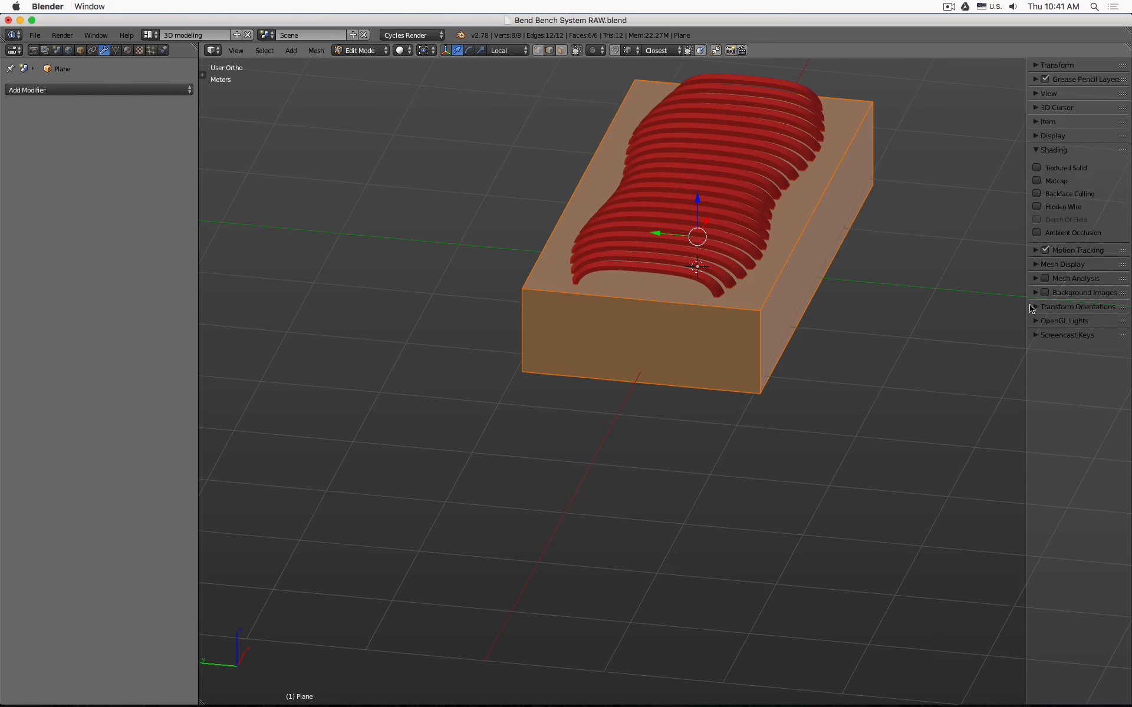
left_click(1035, 334)
left_click(1067, 354)
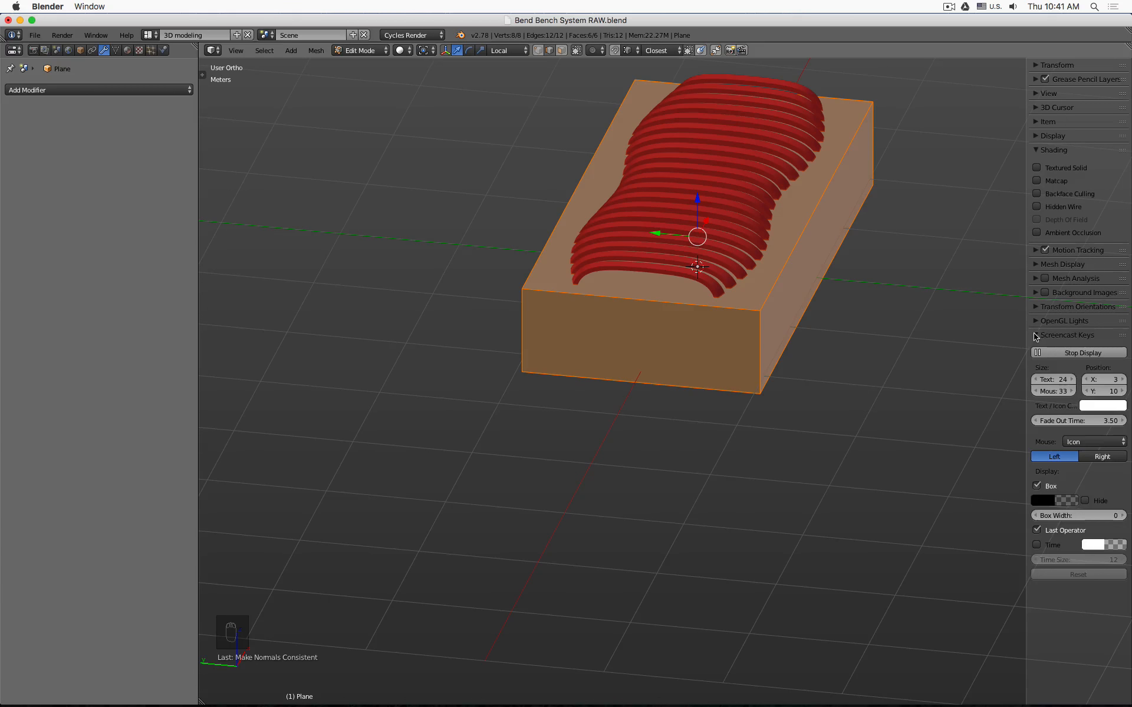
left_click(1036, 335)
- Leave mesh editing, rename the trimming box as Half Rib Trim, and move it to layer 13
key("Tab")
middle_click_drag(877, 326, 809, 310)
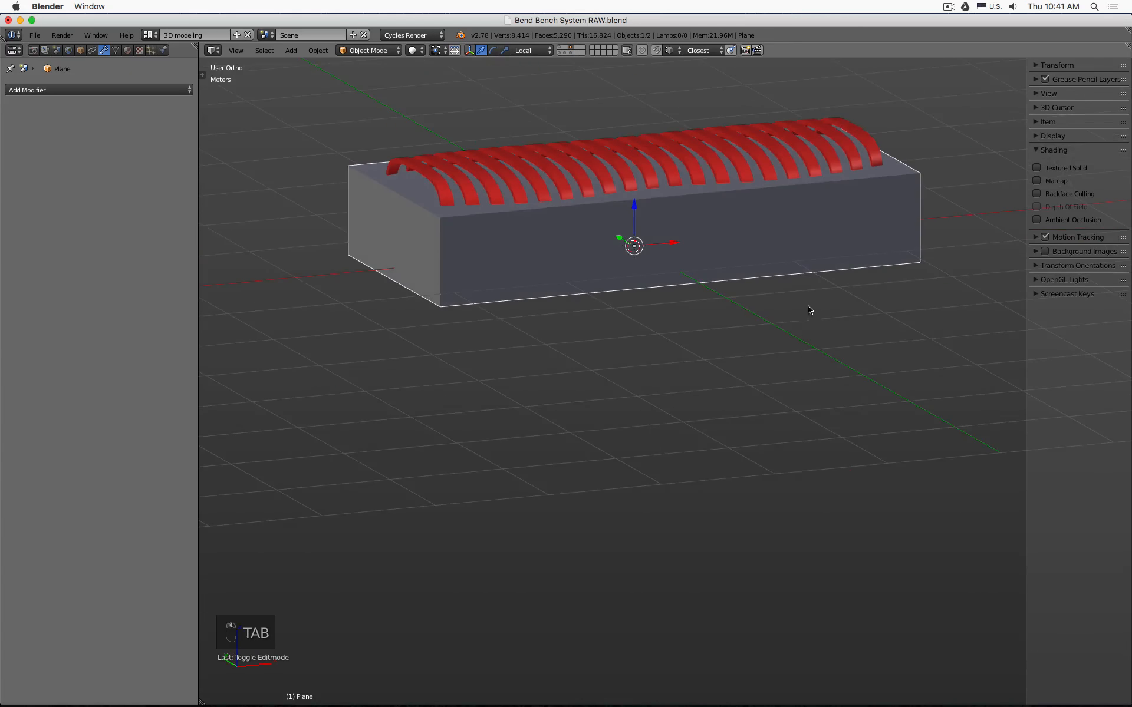
left_click(80, 50)
double_click(79, 86)
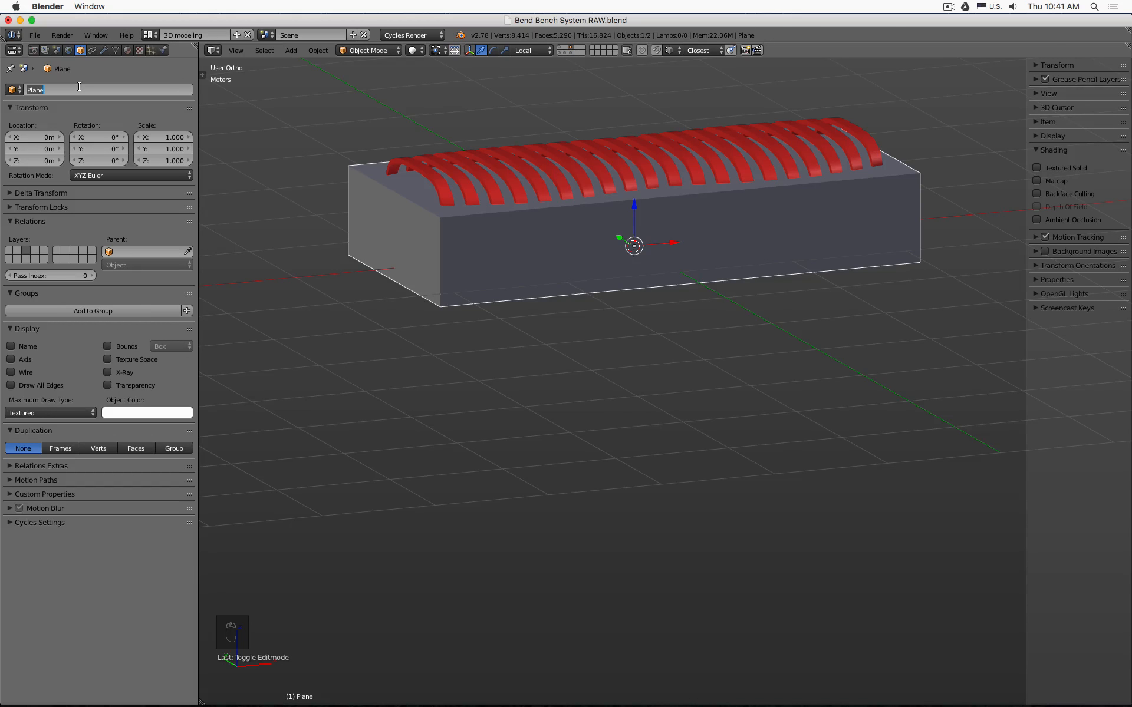
type("Half")
key("BackSpace")
key("BackSpace")
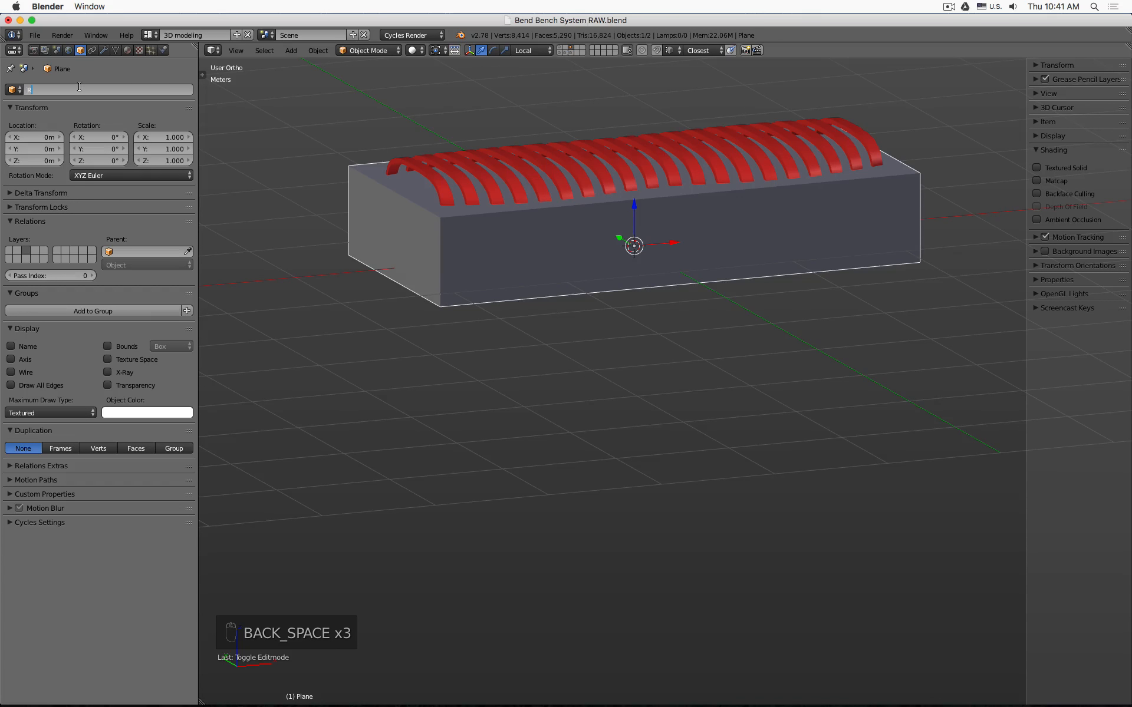
type("Rib Trim")
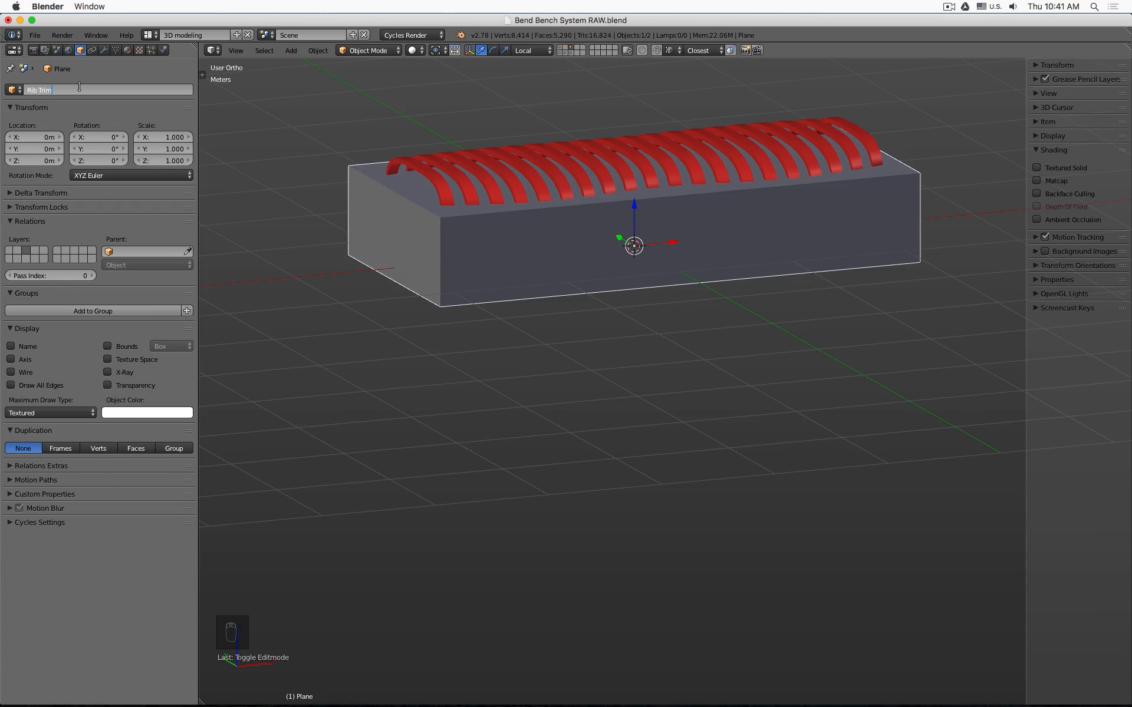
key("Return")
key("Home")
type("Half")
key("Return")
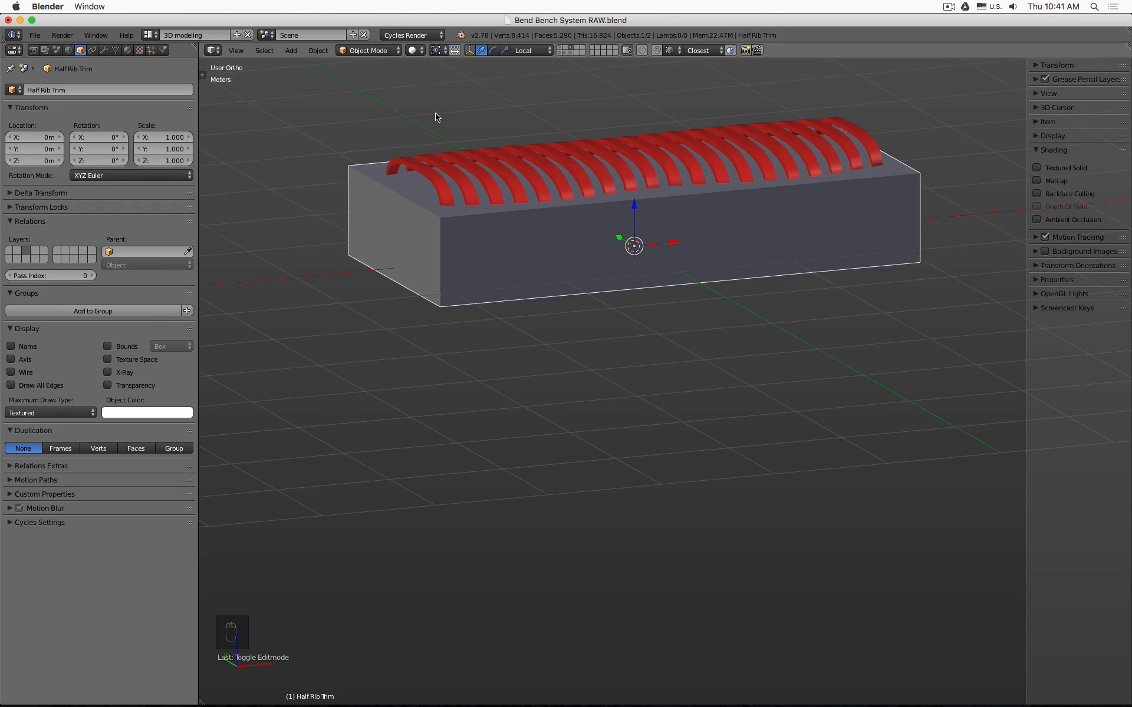
key("m")
left_click(545, 146)
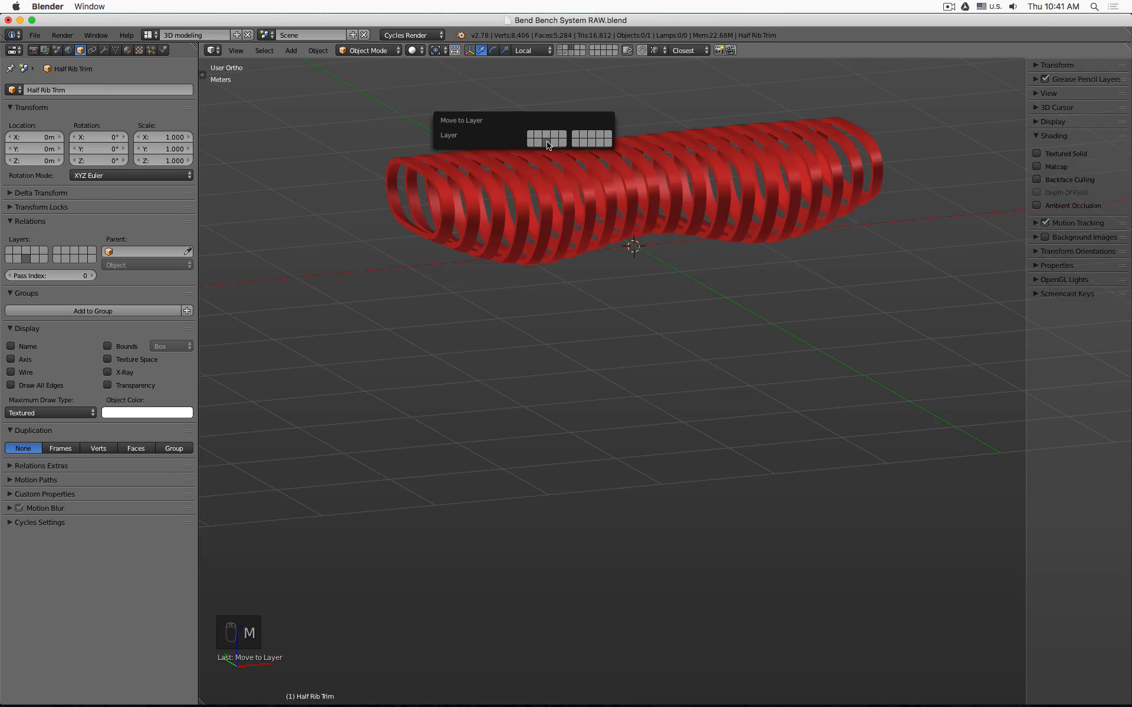
- Add a Boolean modifier to the Full Ribs.001 object that subtracts Half Rib Trim with the Difference operation
right_click(425, 170)
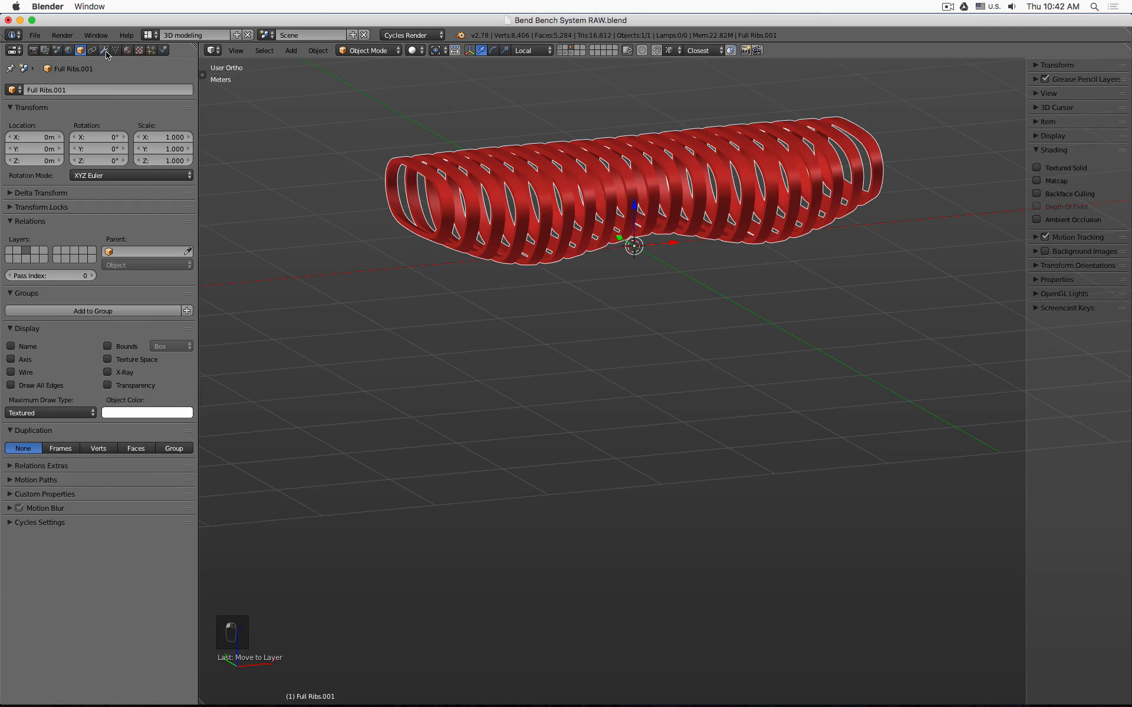
left_click(104, 51)
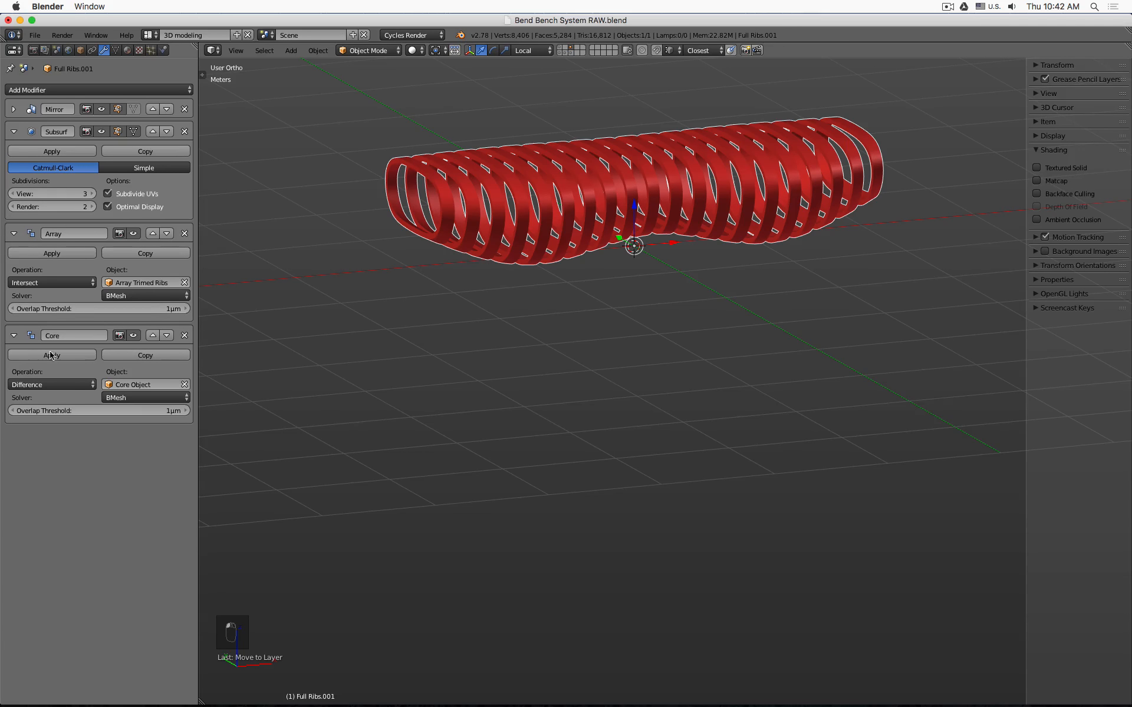
left_click(156, 95)
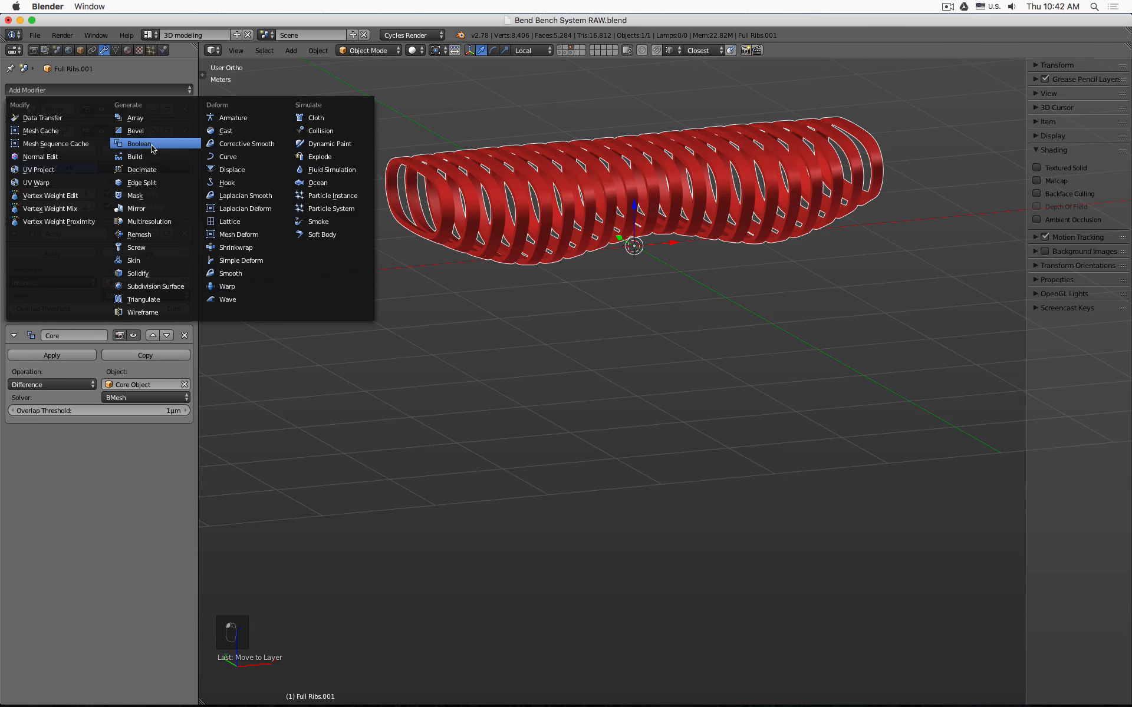
left_click(141, 144)
left_click(69, 491)
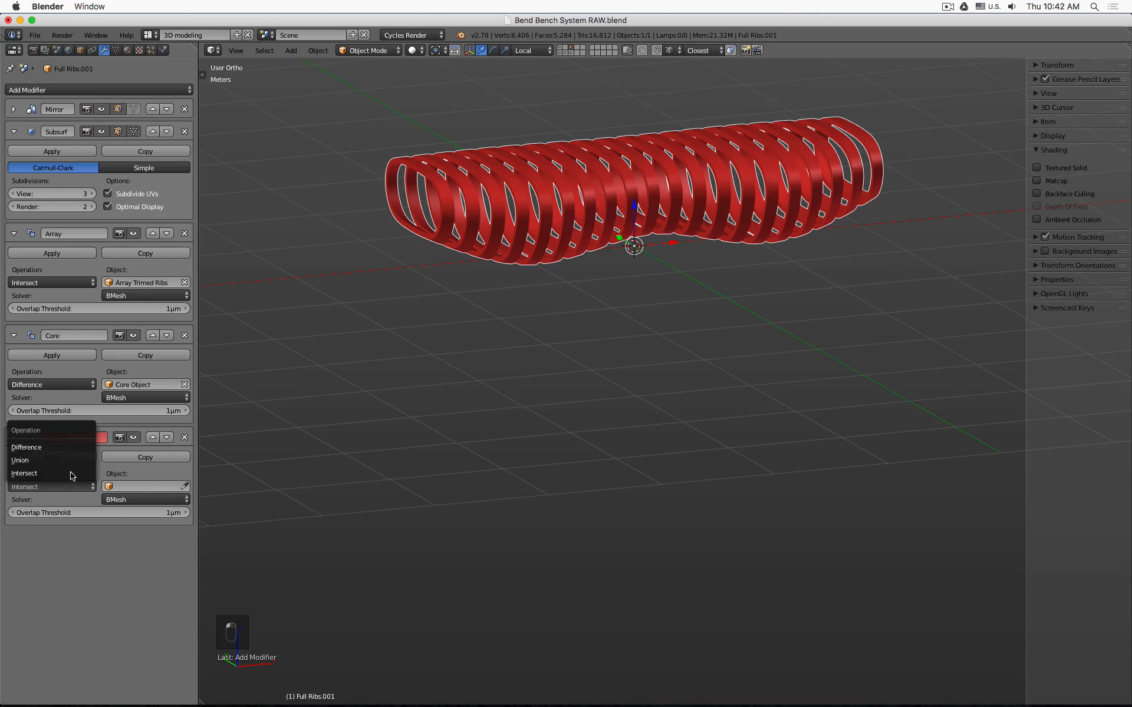
left_click(77, 451)
left_click(136, 485)
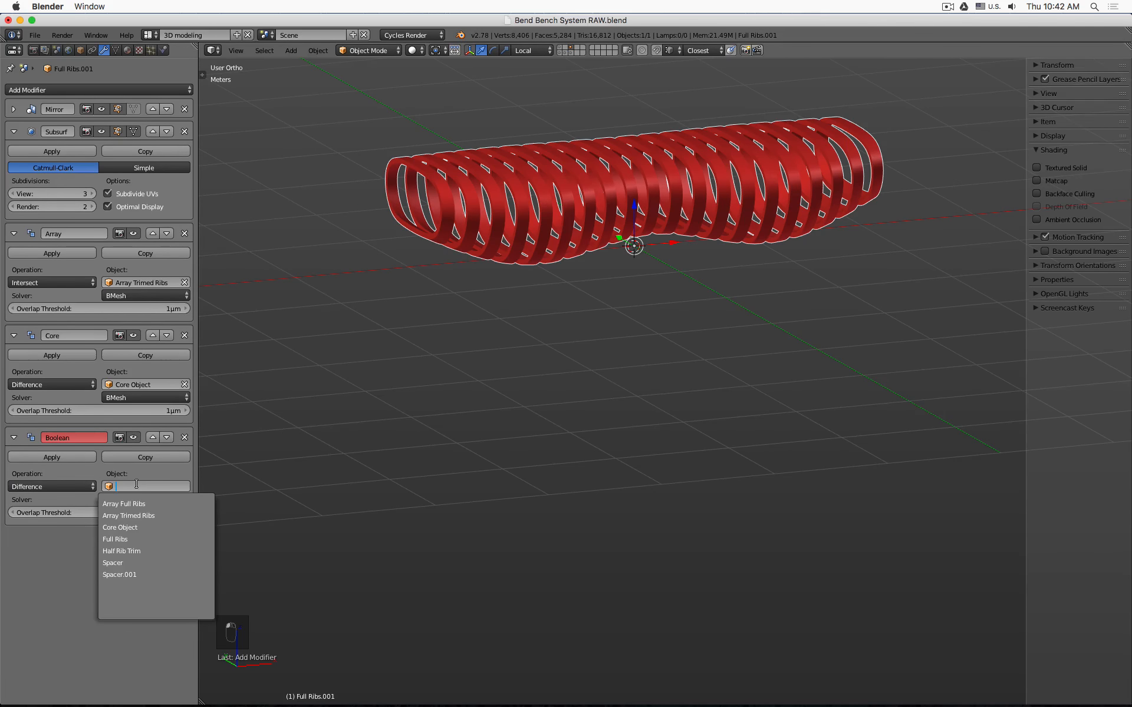
type("trim")
key("Down")
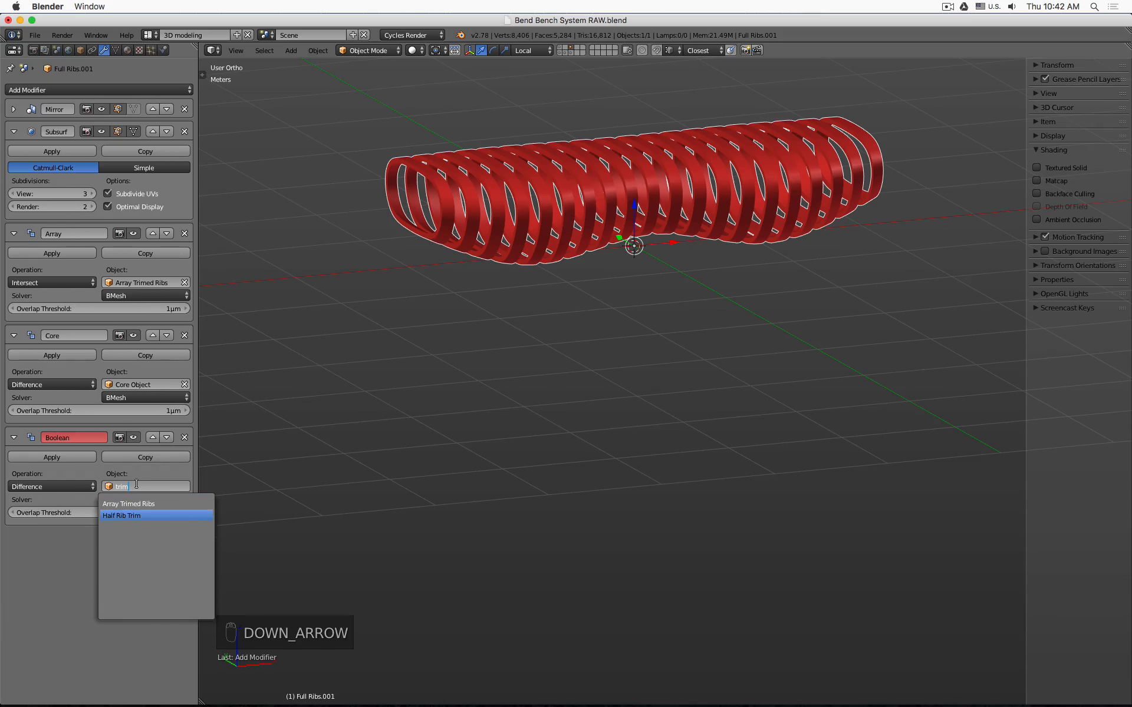
key("Return")
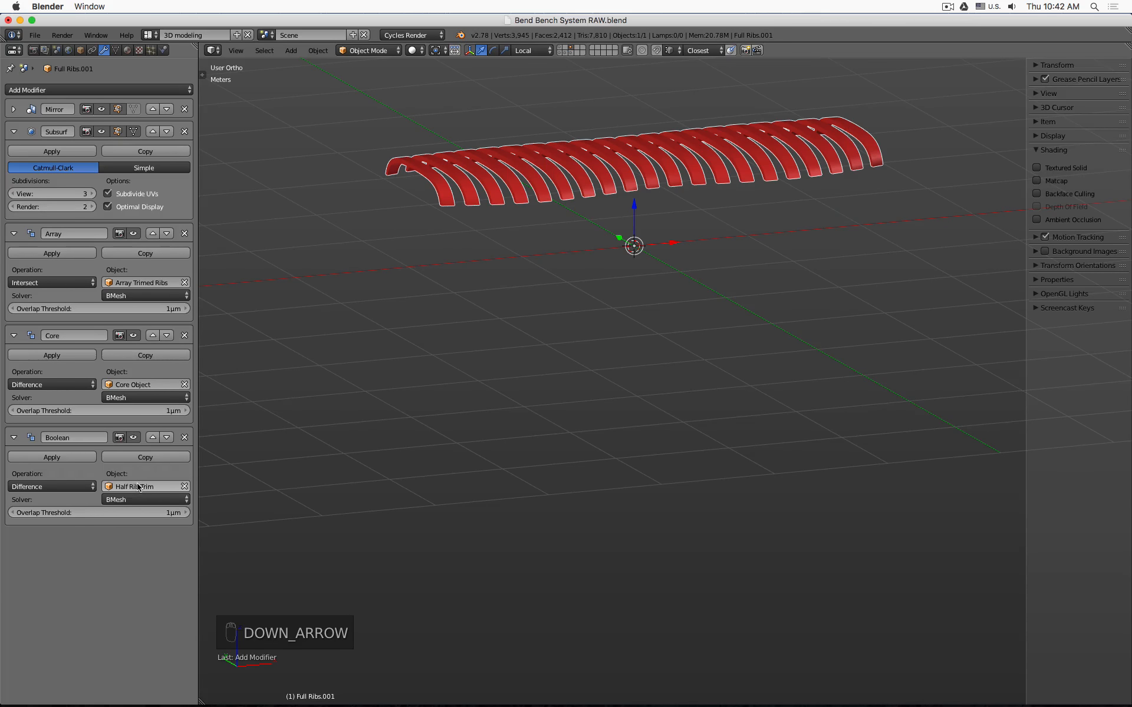
middle_click_drag(513, 352, 556, 392)
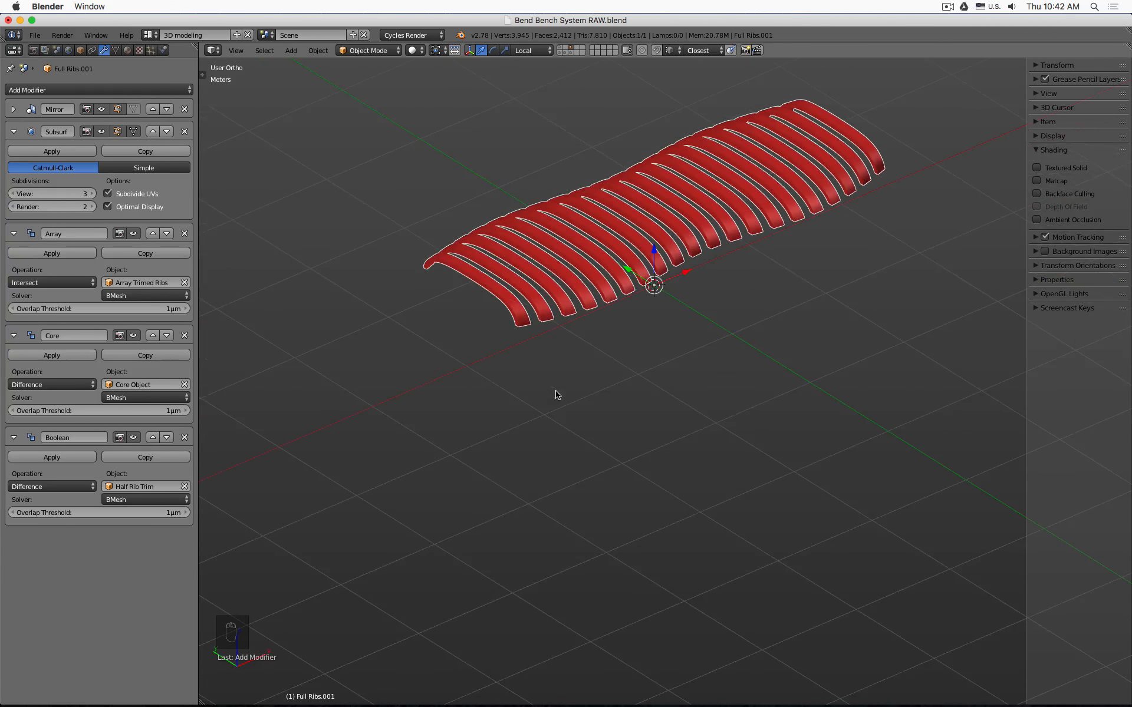
- Replace the trimmed ribs' material slot with a new material named White
left_click(131, 52)
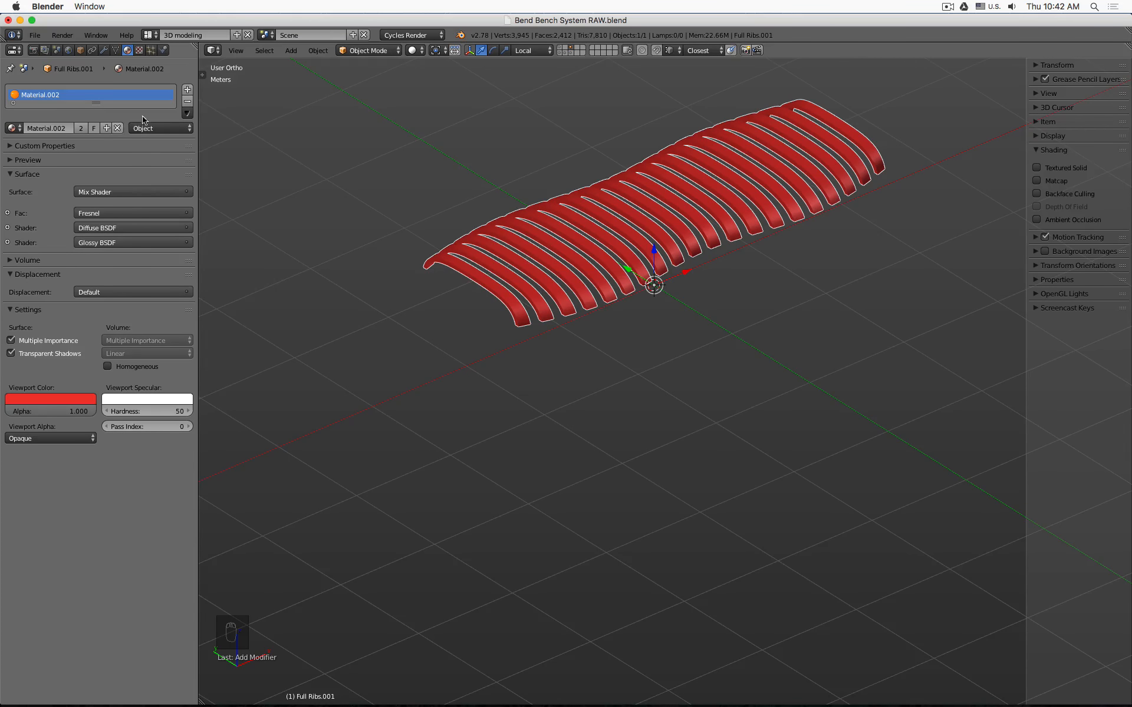
left_click(187, 102)
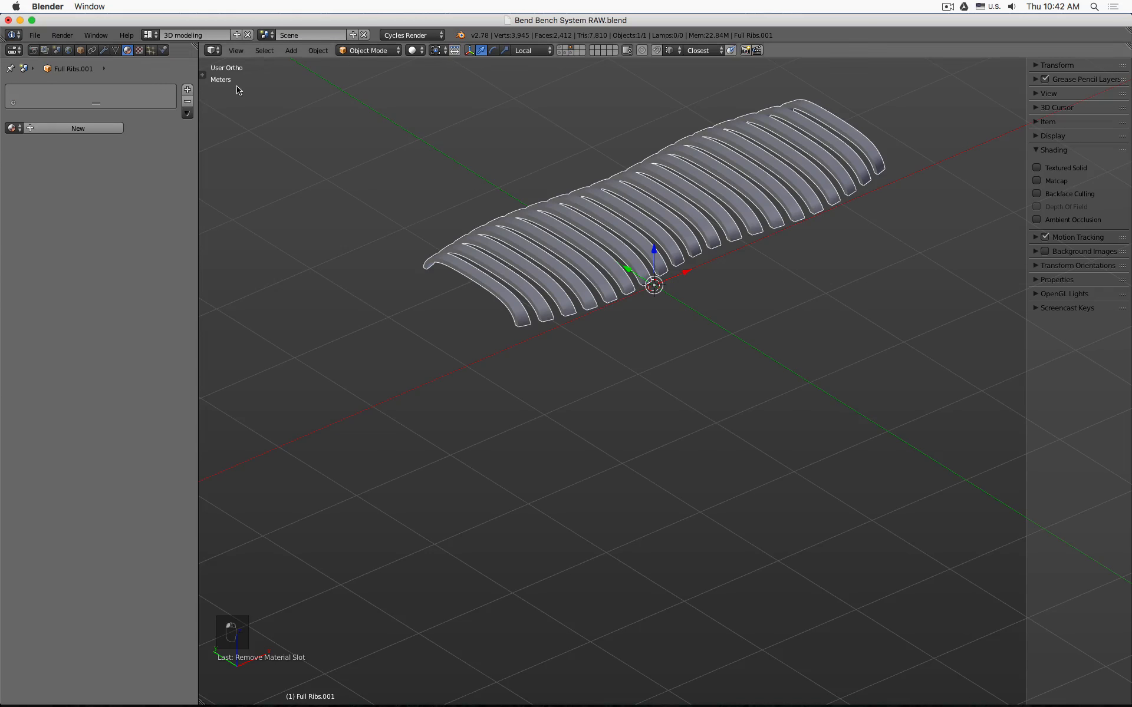
left_click(87, 130)
double_click(74, 129)
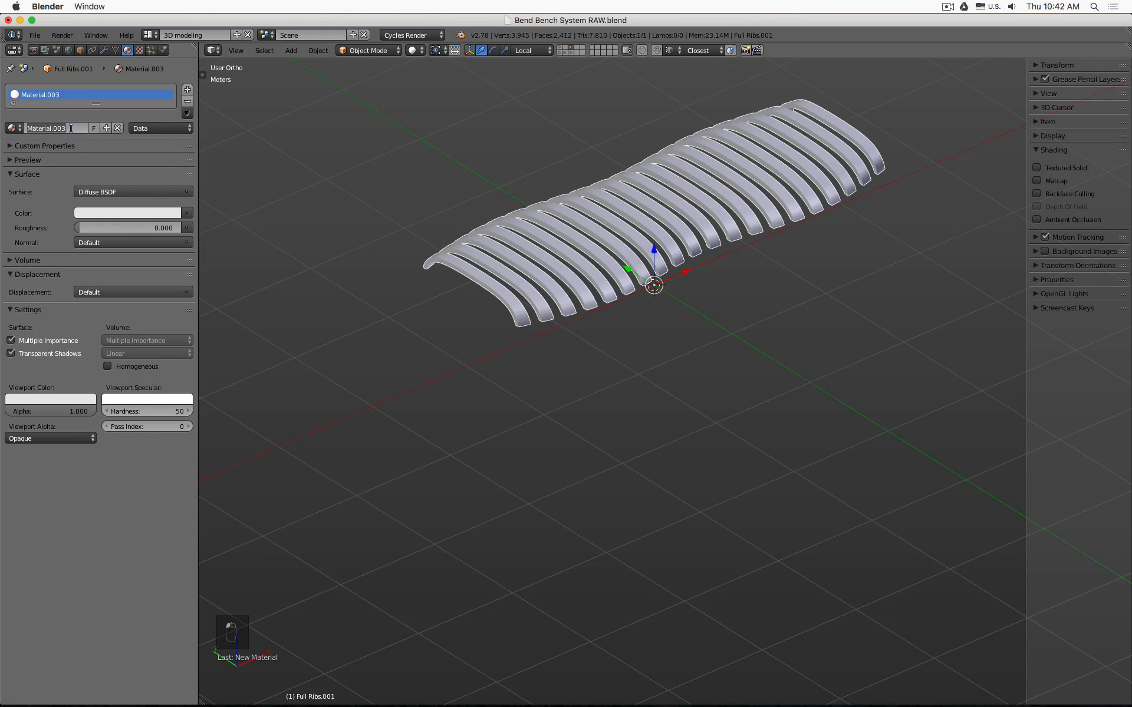
type("White")
key("Return")
- Show only the Full Ribs layer, link that object's material to the object, and assign Material.002
left_click(559, 48)
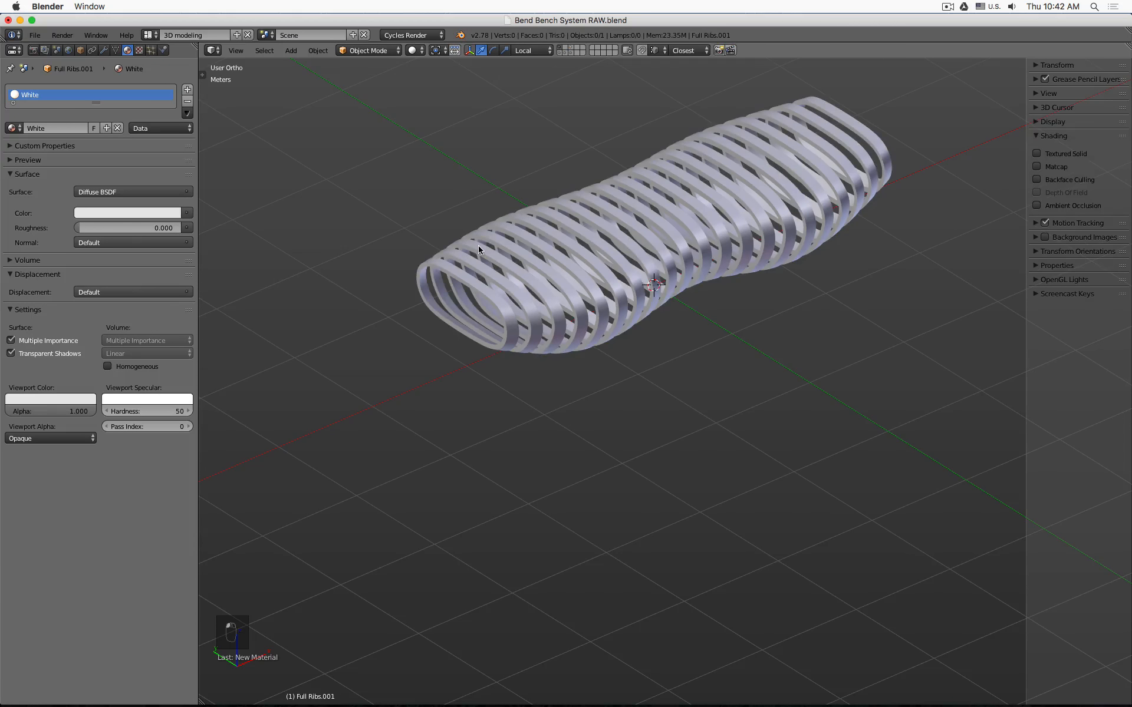
left_click(474, 244)
left_click(167, 130)
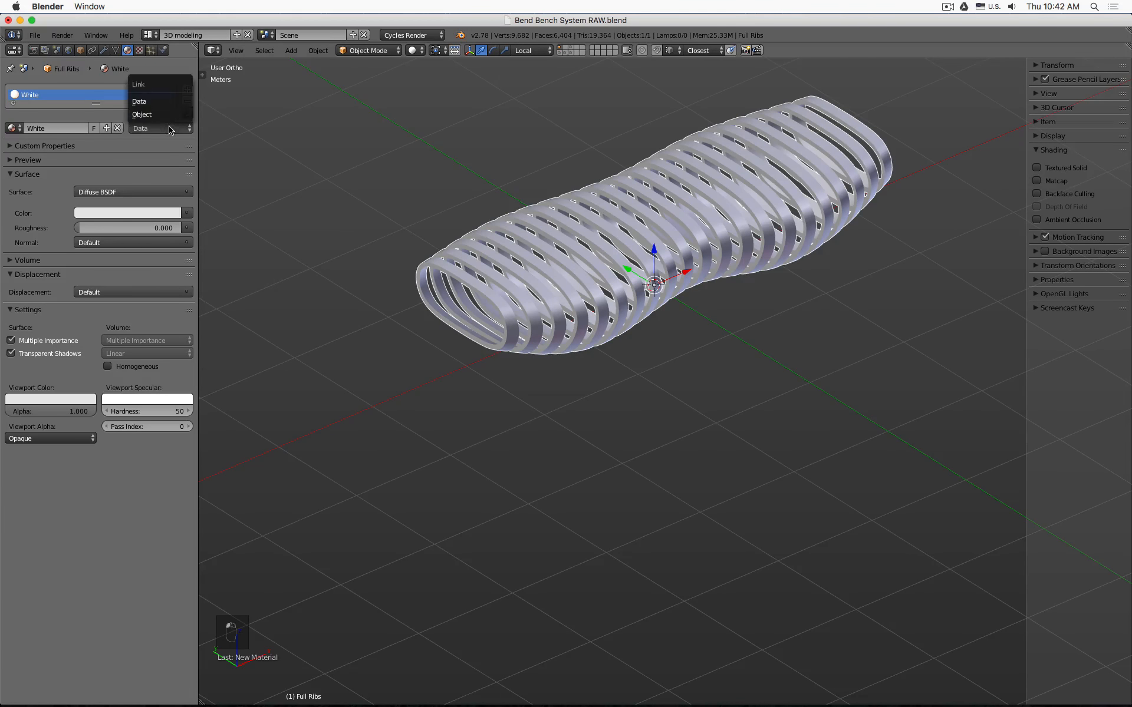
left_click(169, 119)
left_click(13, 128)
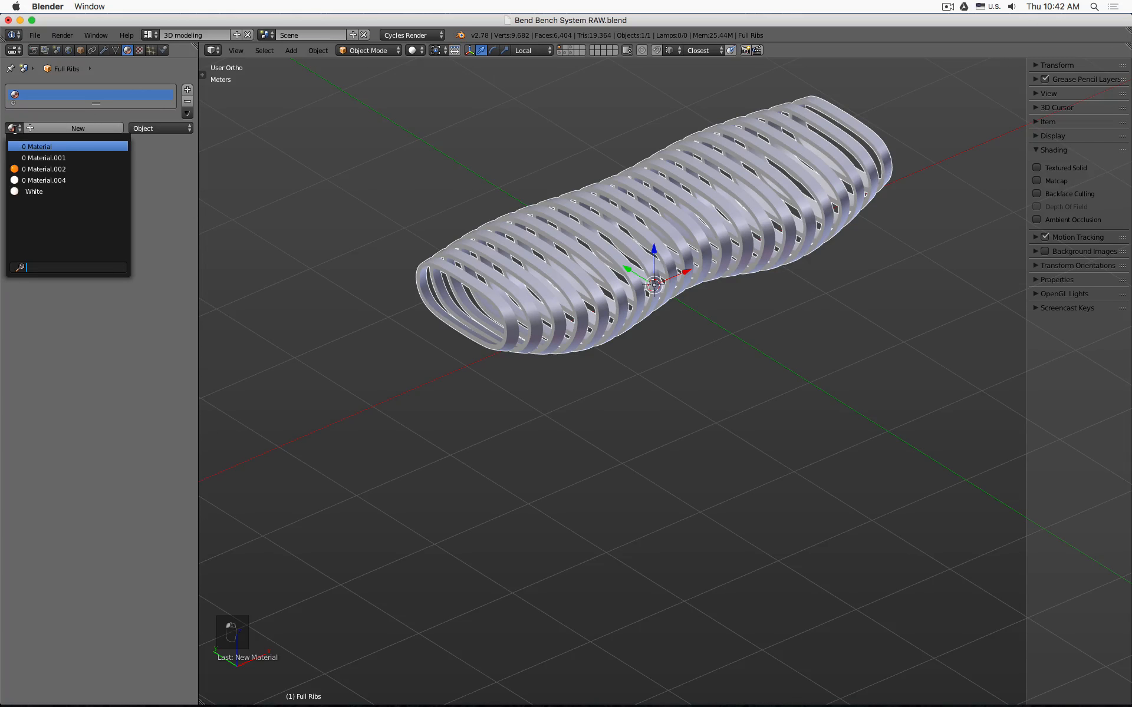
left_click(41, 172)
- Rename the full ribs' material as Orange and set its viewport color to orange
left_click(66, 129)
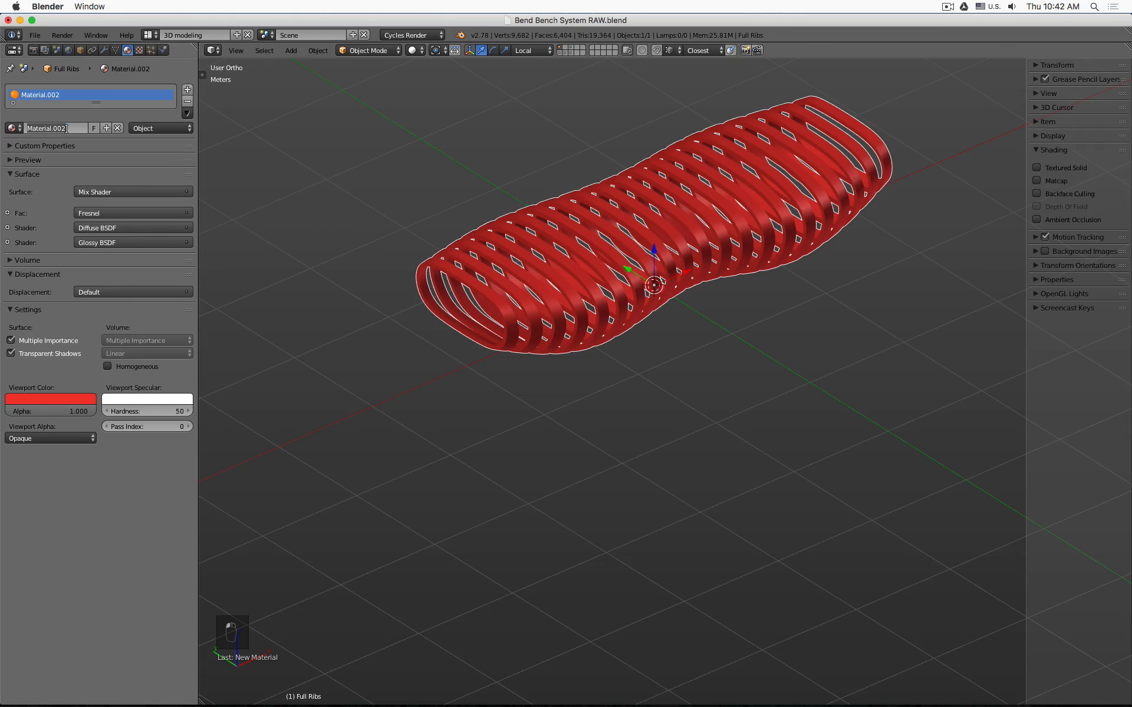
type("Orange")
key("Return")
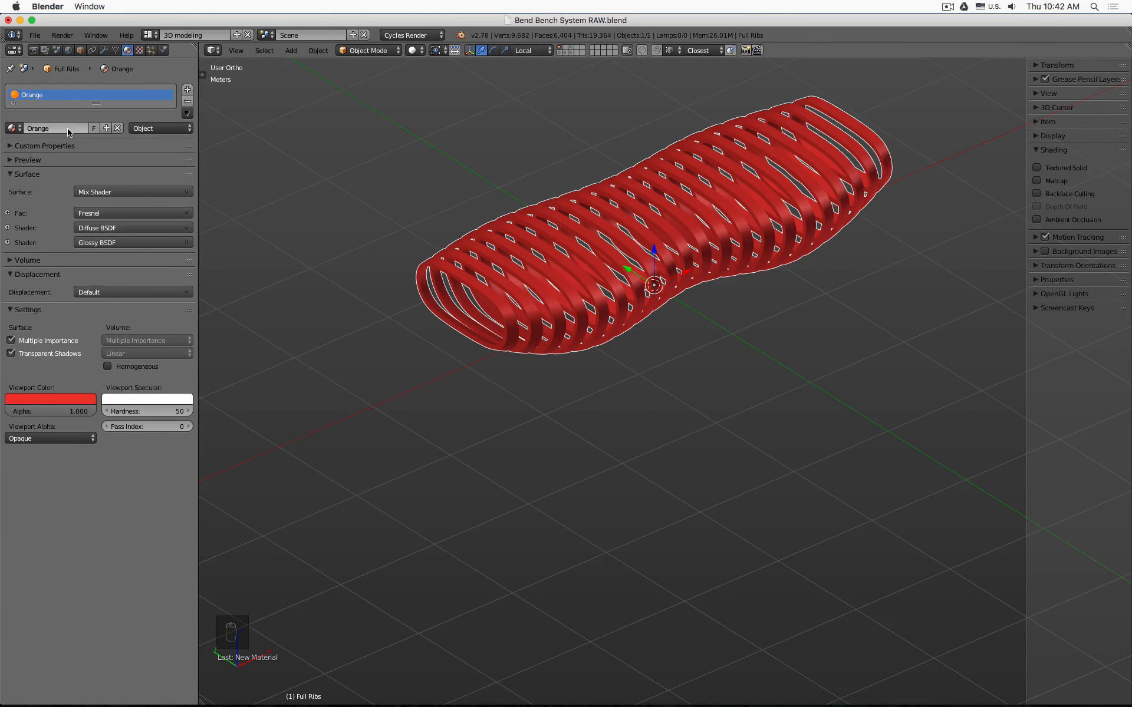
left_click(62, 399)
left_click(43, 322)
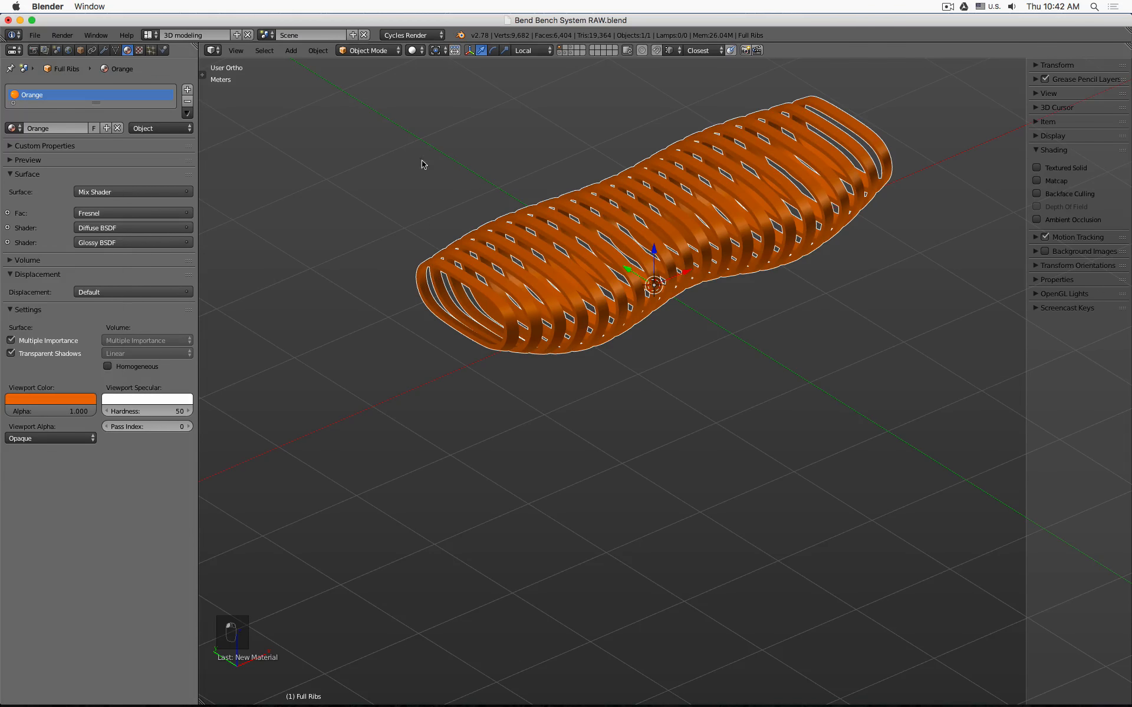
- Display the trimmed ribs' layer together with the full ribs and deselect everything
left_click(571, 49, "shift")
middle_click_drag(564, 184, 535, 161)
key("a")
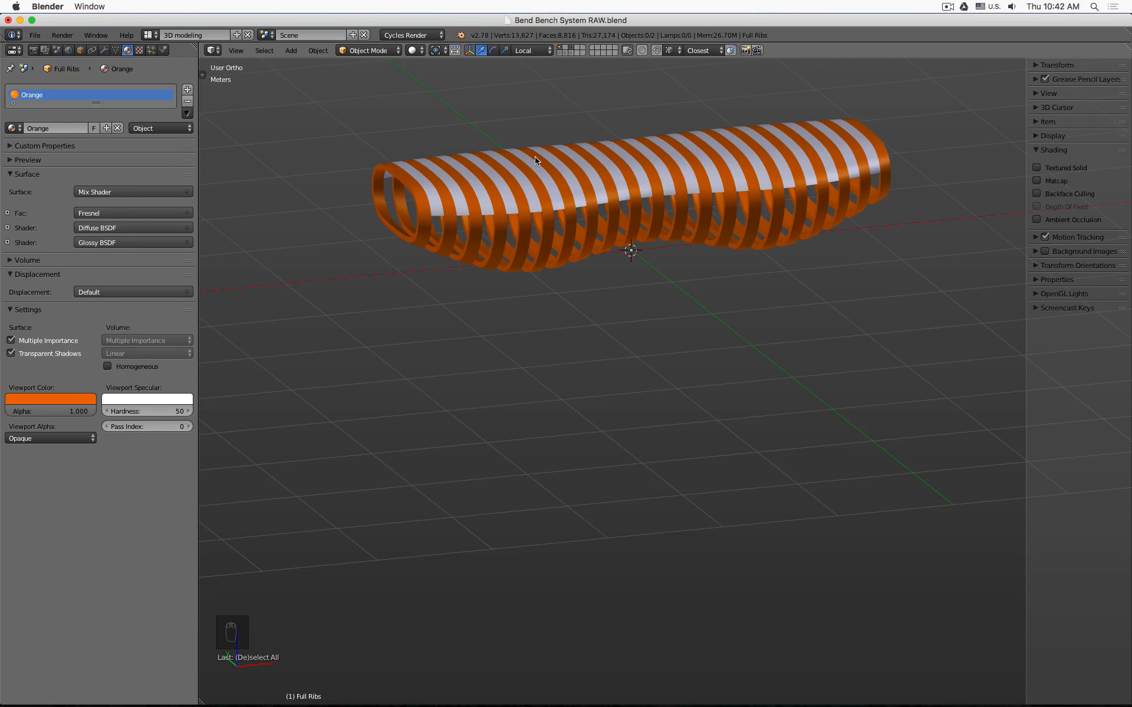
- Examine how the white half ribs fit between the orange full ribs, in front and perspective views, shaded and wireframe
key("KP_1")
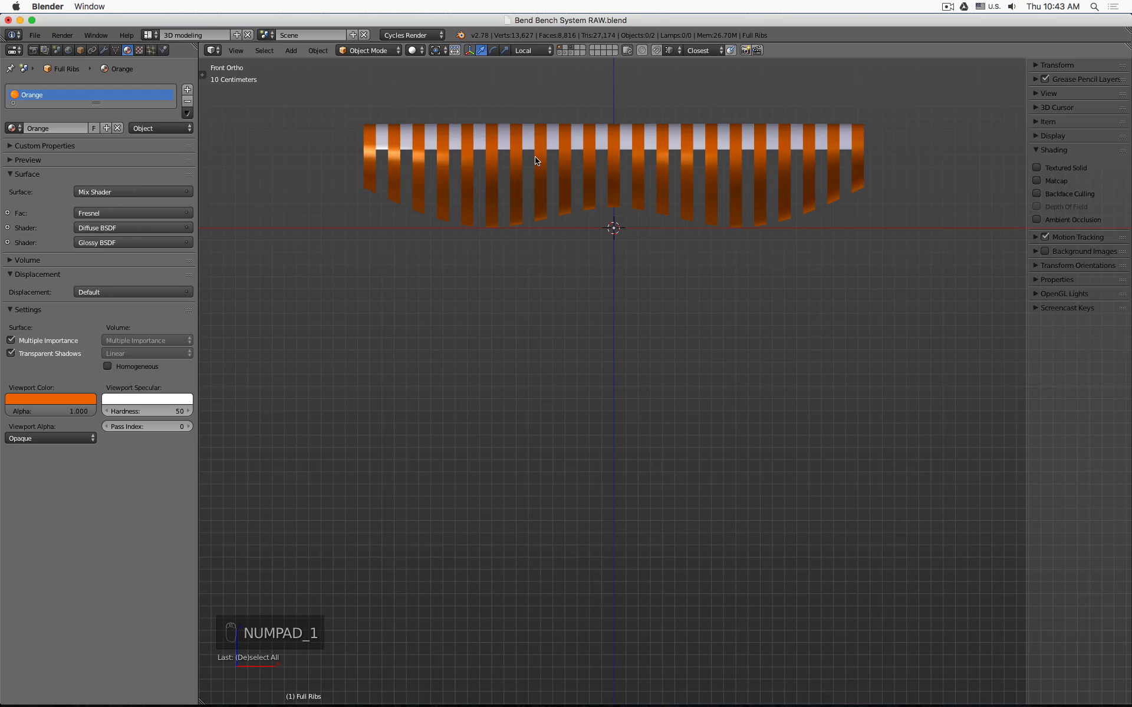
middle_click_drag(536, 160, 424, 157)
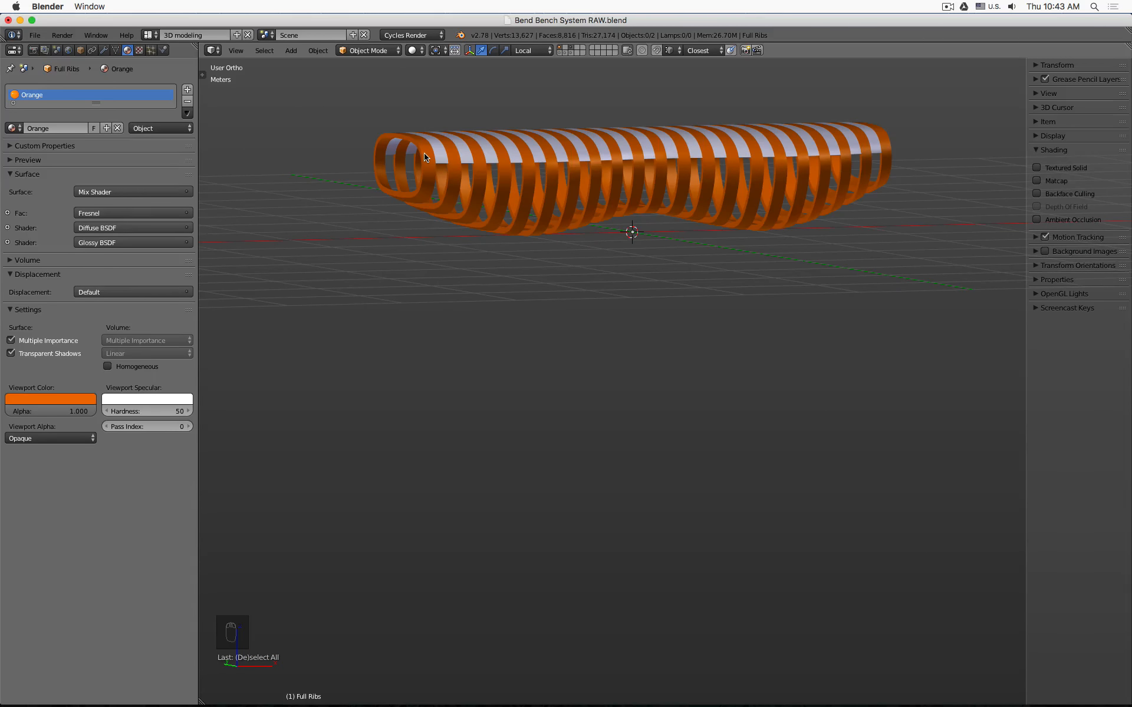
key("KP_1")
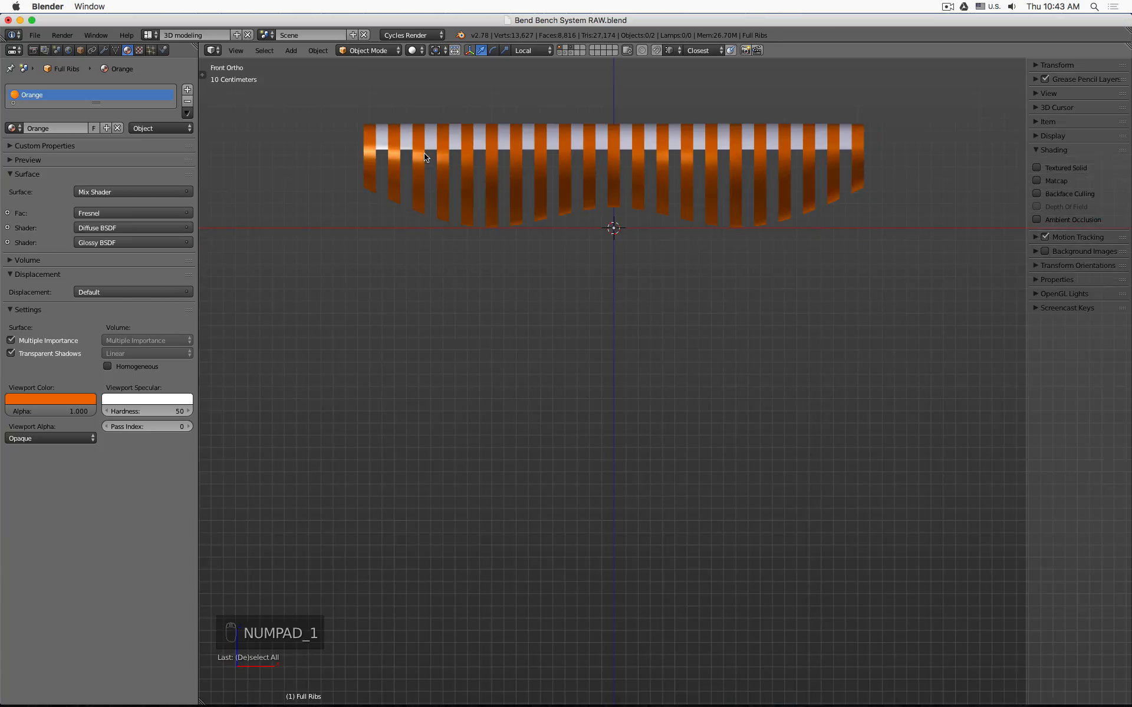
key("z")
scroll(596, 224, "up", 3)
scroll(560, 195, "up", 3)
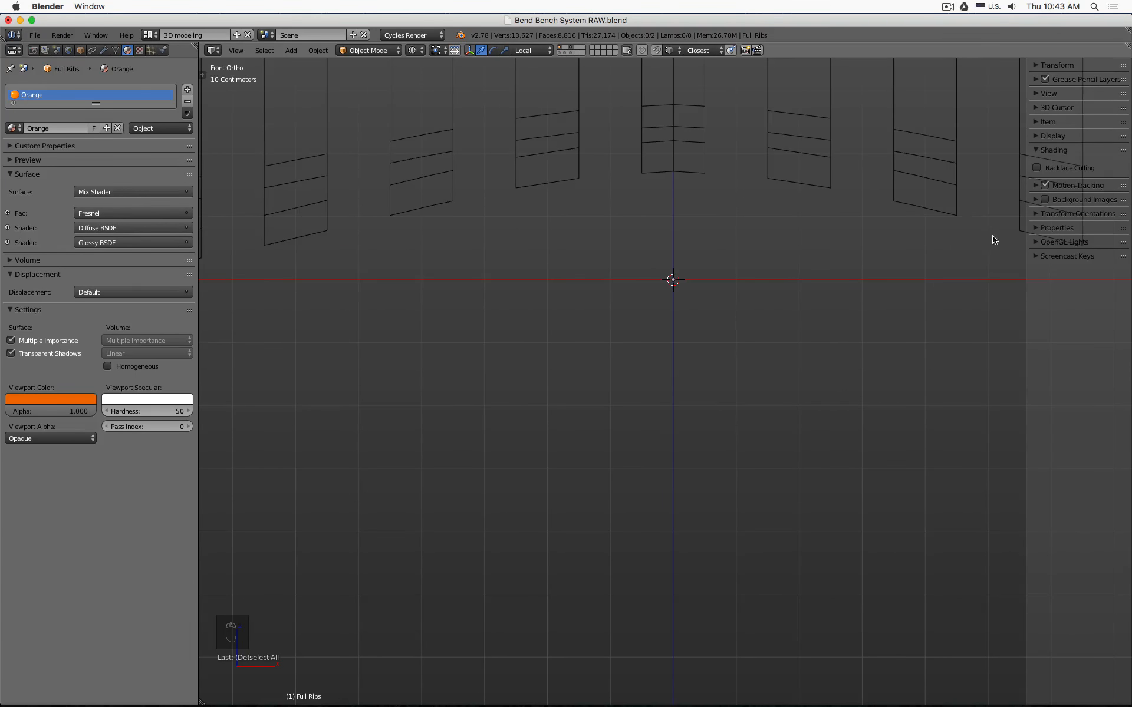
scroll(362, 237, "down", 5)
middle_click_drag(336, 245, 732, 261, "shift")
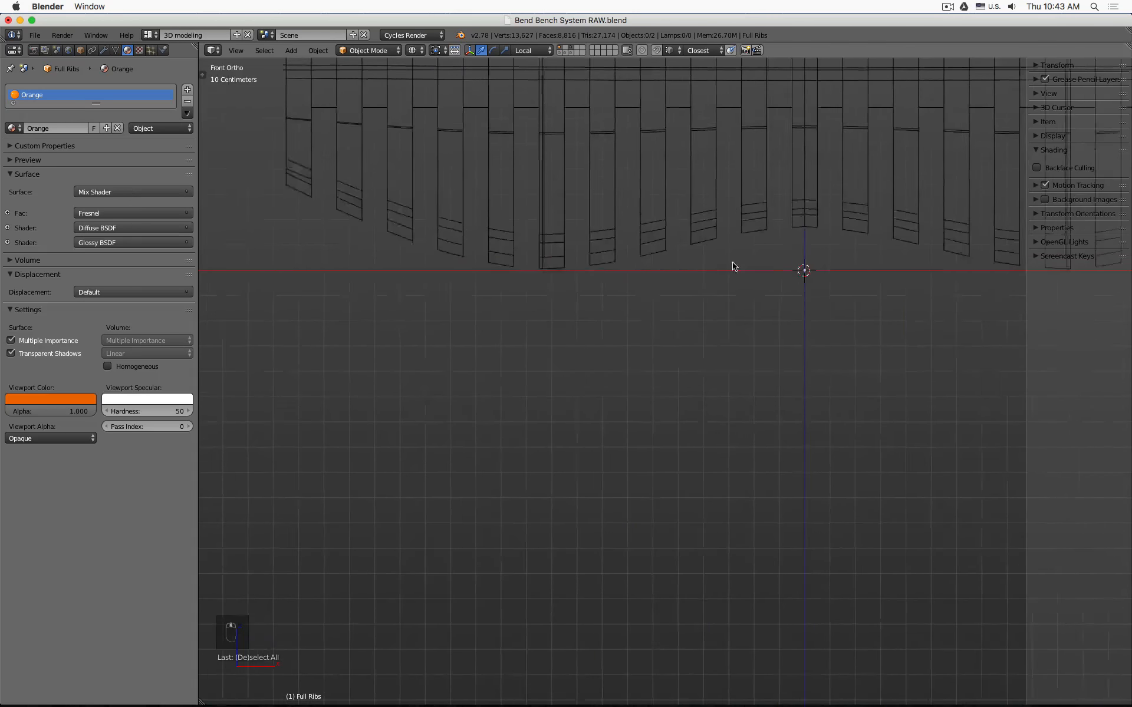
mouse_move(478, 215)
middle_mouse_down("shift")
mouse_move(520, 279)
mouse_move(578, 266)
mouse_move(703, 302)
mouse_move(912, 326)
mouse_move(923, 265)
mouse_move(600, 331)
middle_mouse_up("shift")
key("z")
scroll(613, 327, "up", 6)
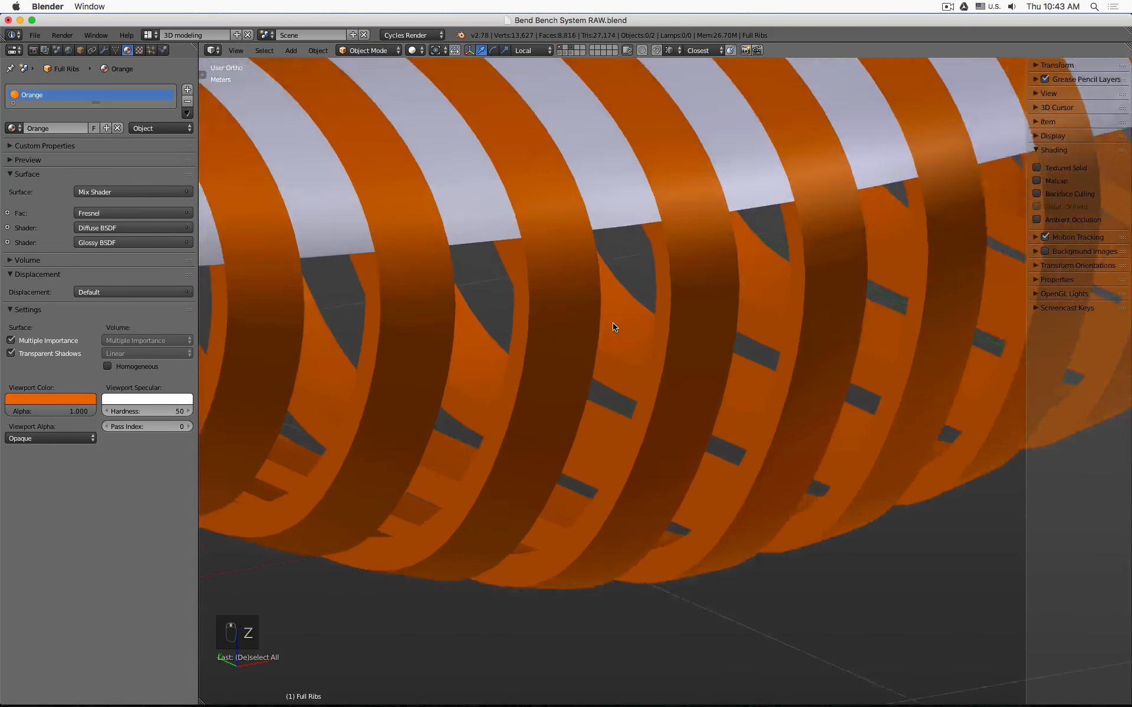
scroll(613, 327, "down", 8)
scroll(651, 339, "down", 1)
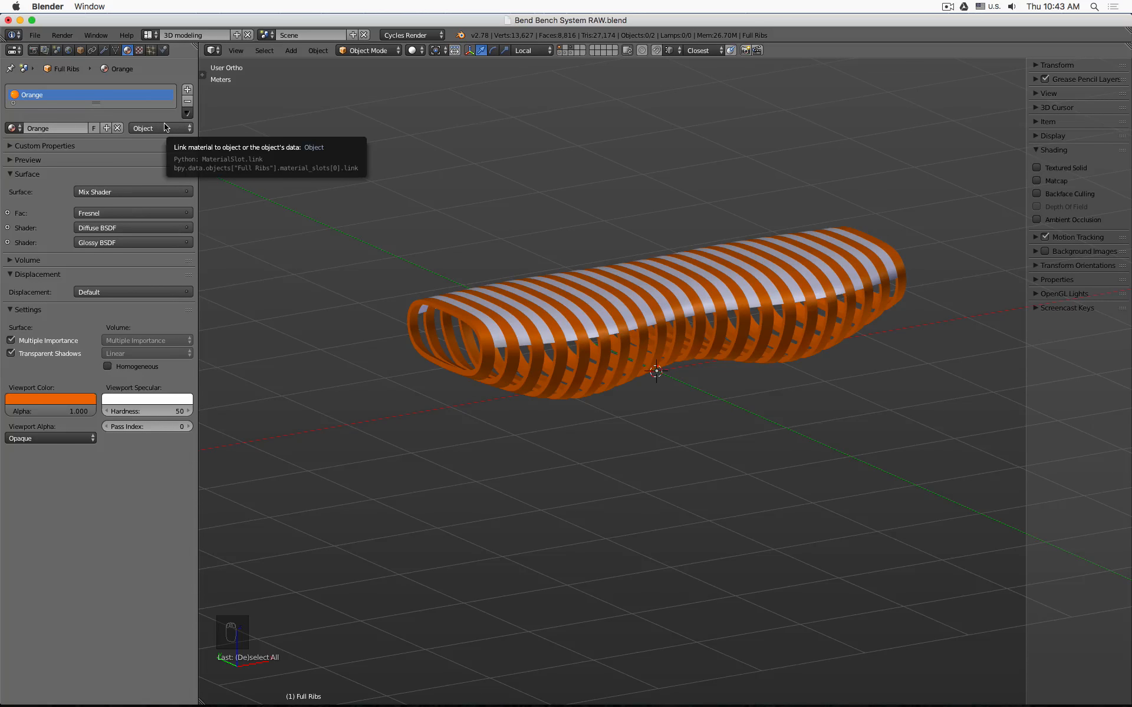
scroll(424, 247, "up", 5)
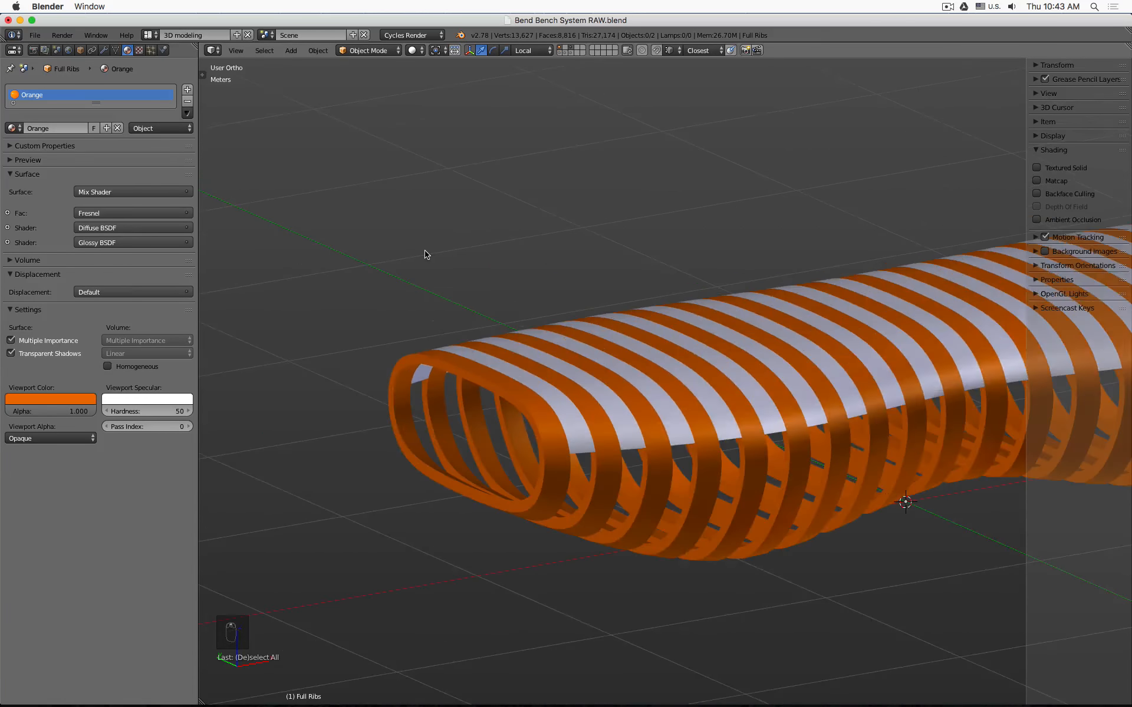
scroll(447, 224, "right", 1, "shift")
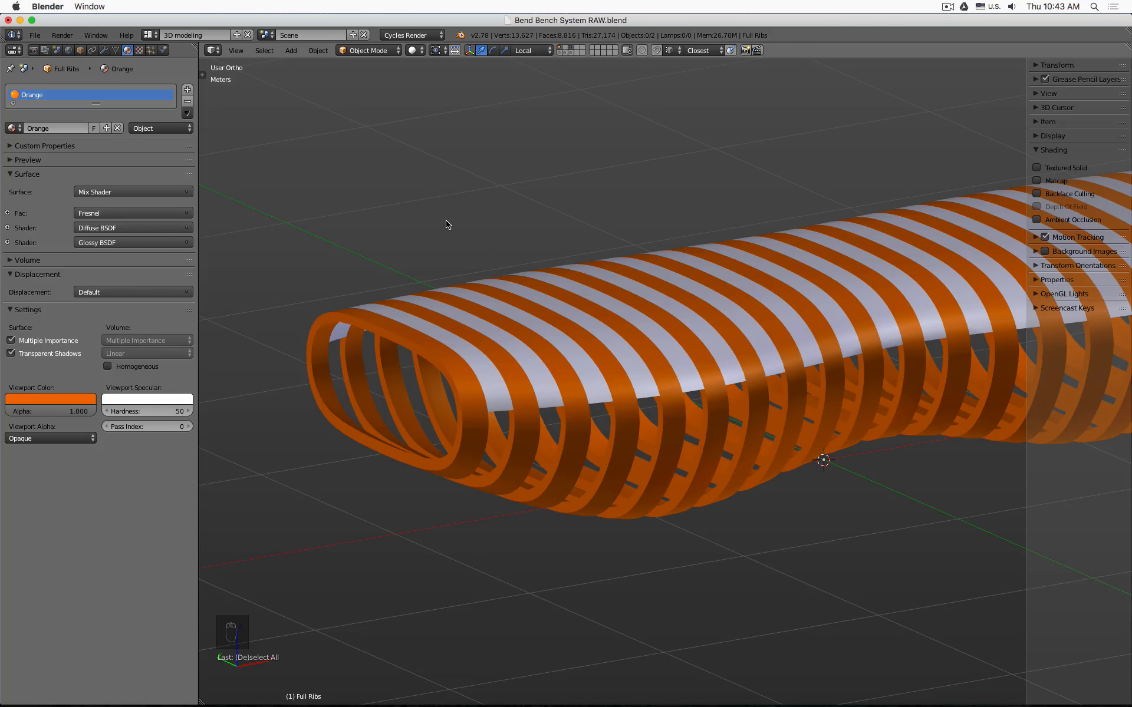
- Show only the Full Ribs layer and view the ribs from the right side in wireframe
key("KP_1")
key("KP_3")
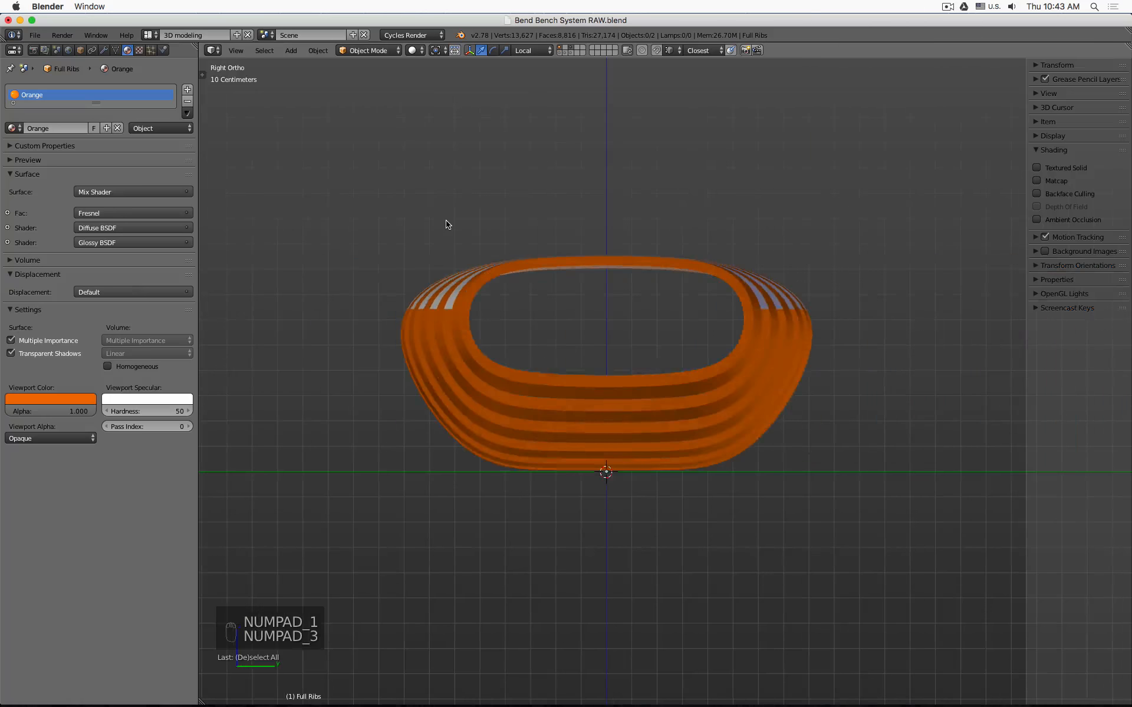
key("z")
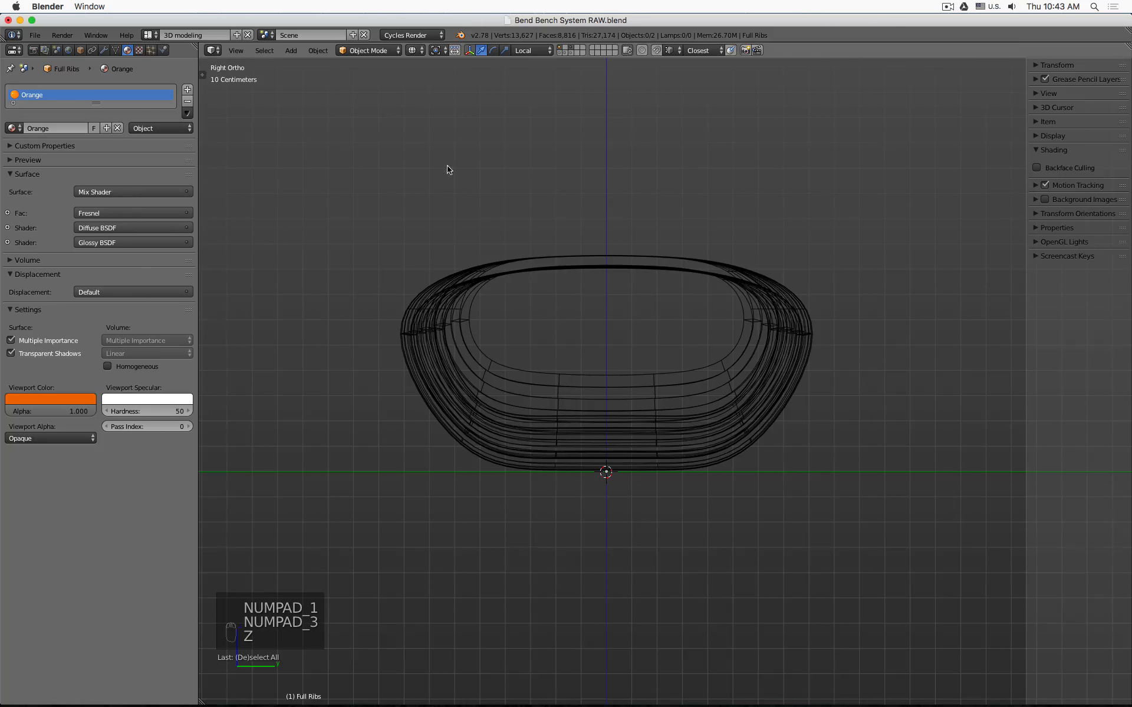
key("z")
key("z")
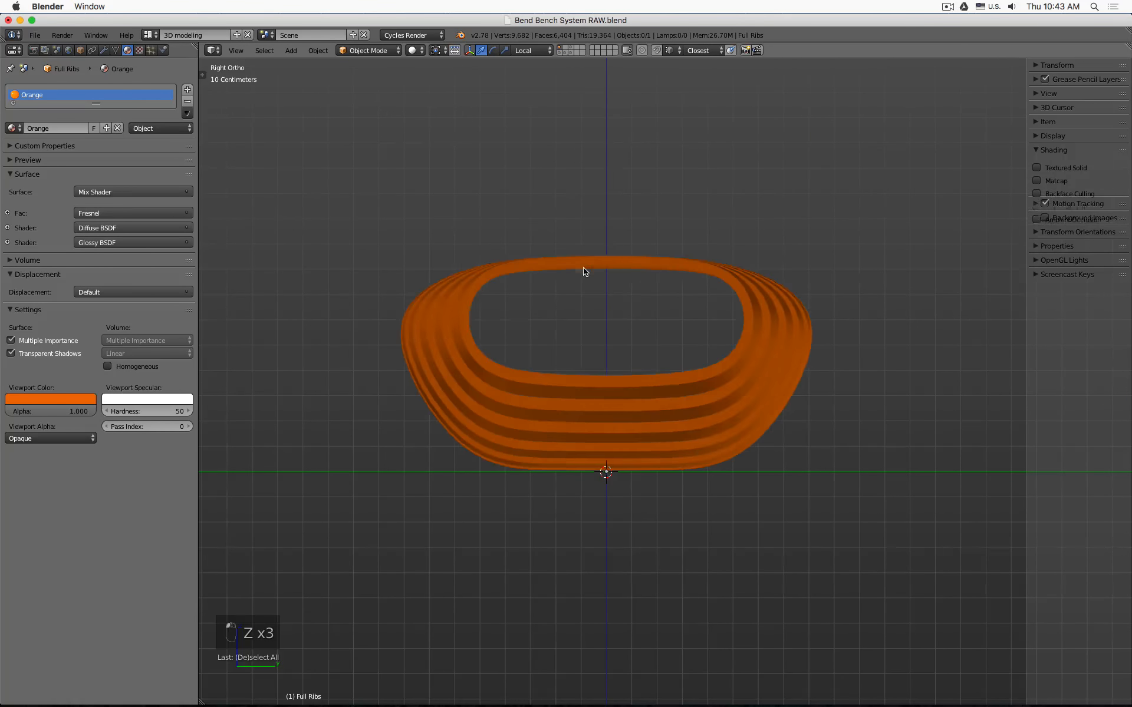
middle_click_drag(584, 271, 626, 252)
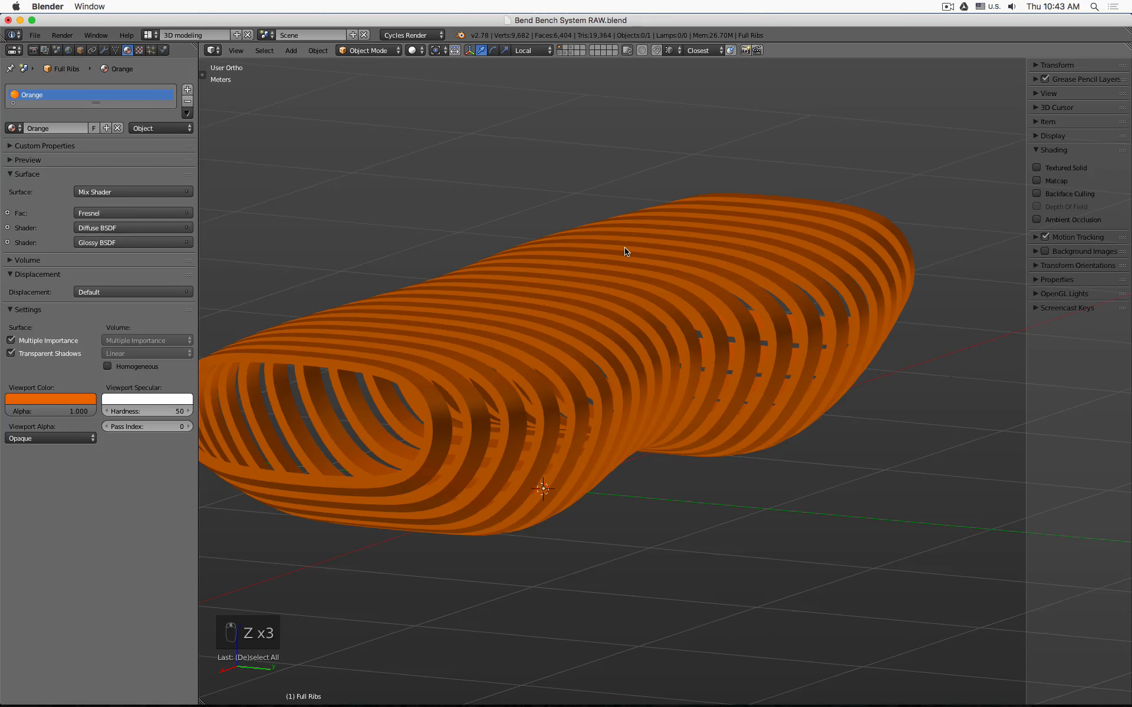
key("KP_1")
key("KP_3")
key("z")
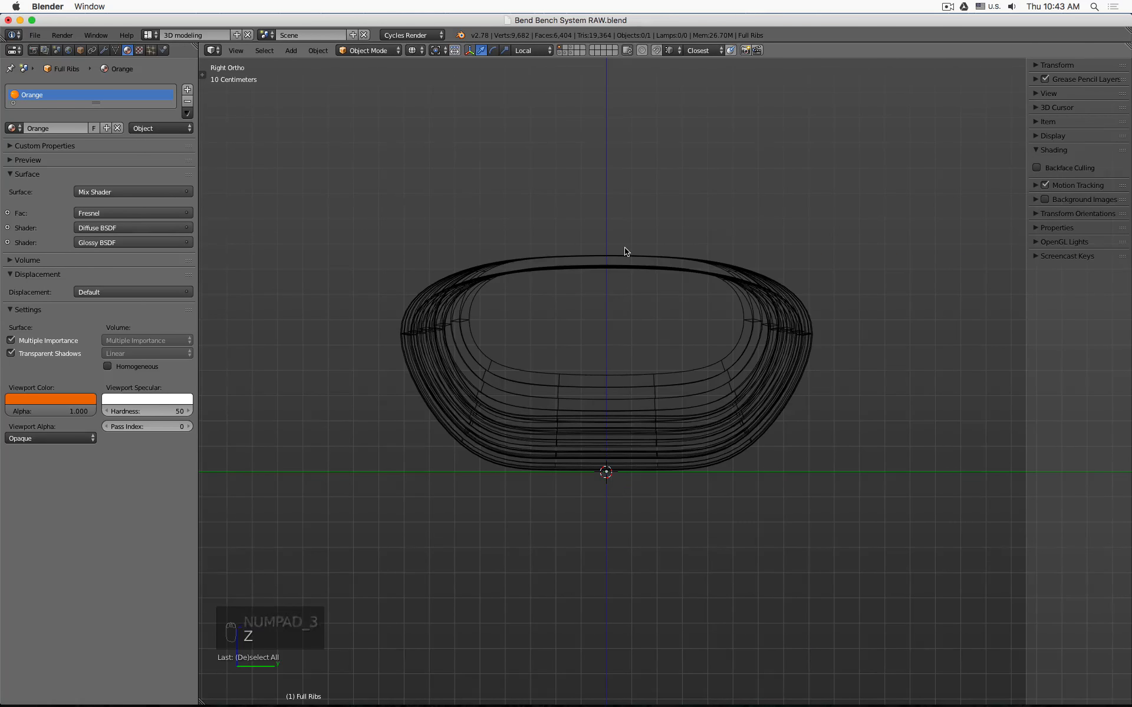
- Snap the 3D cursor to the scene center and add a mesh circle there
key("shift+s")
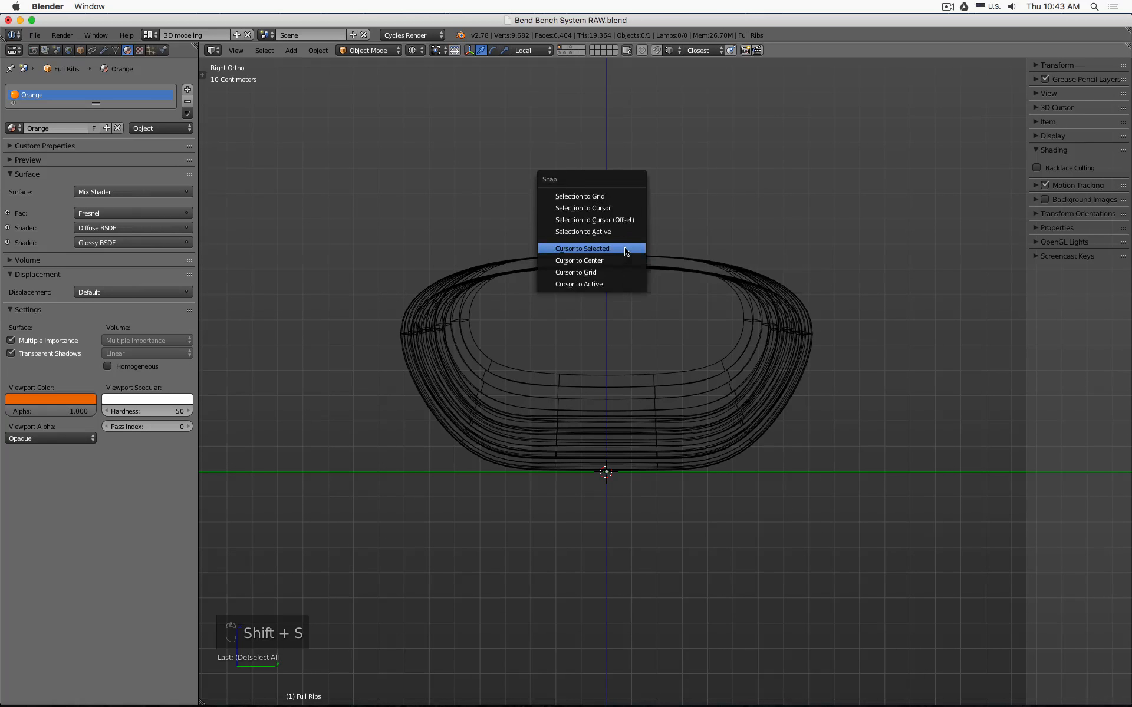
key("Escape")
key("shift+s")
left_click(626, 260)
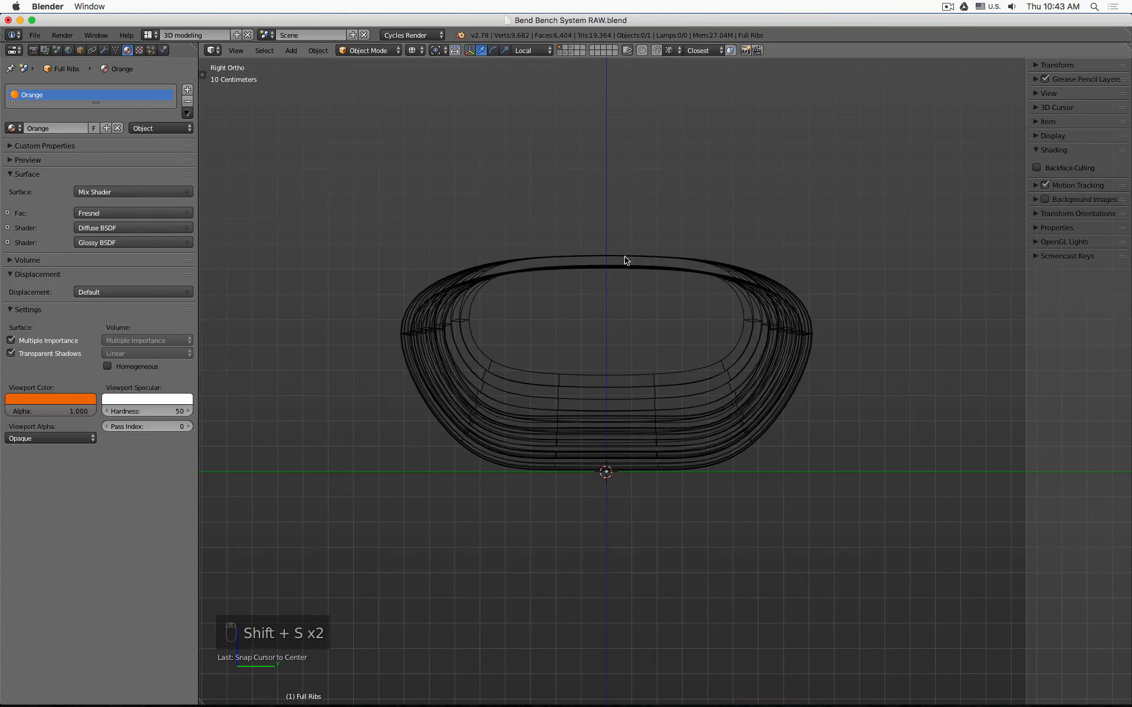
key("shift+a")
mouse_move(561, 174)
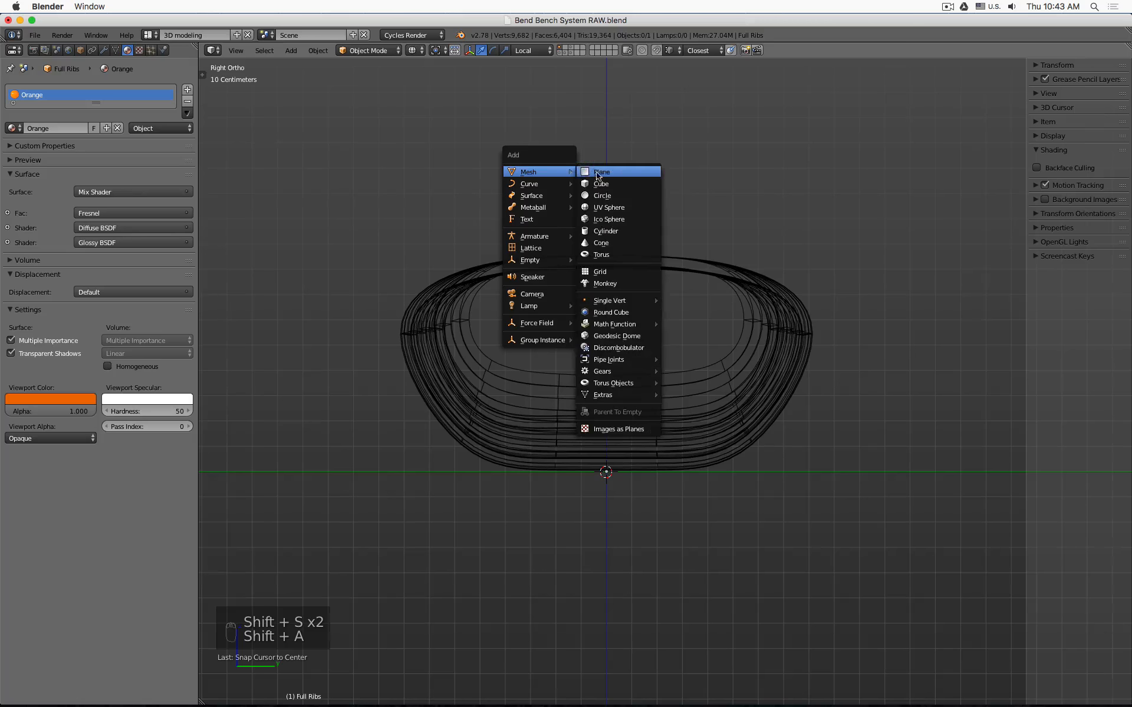
left_click(618, 196)
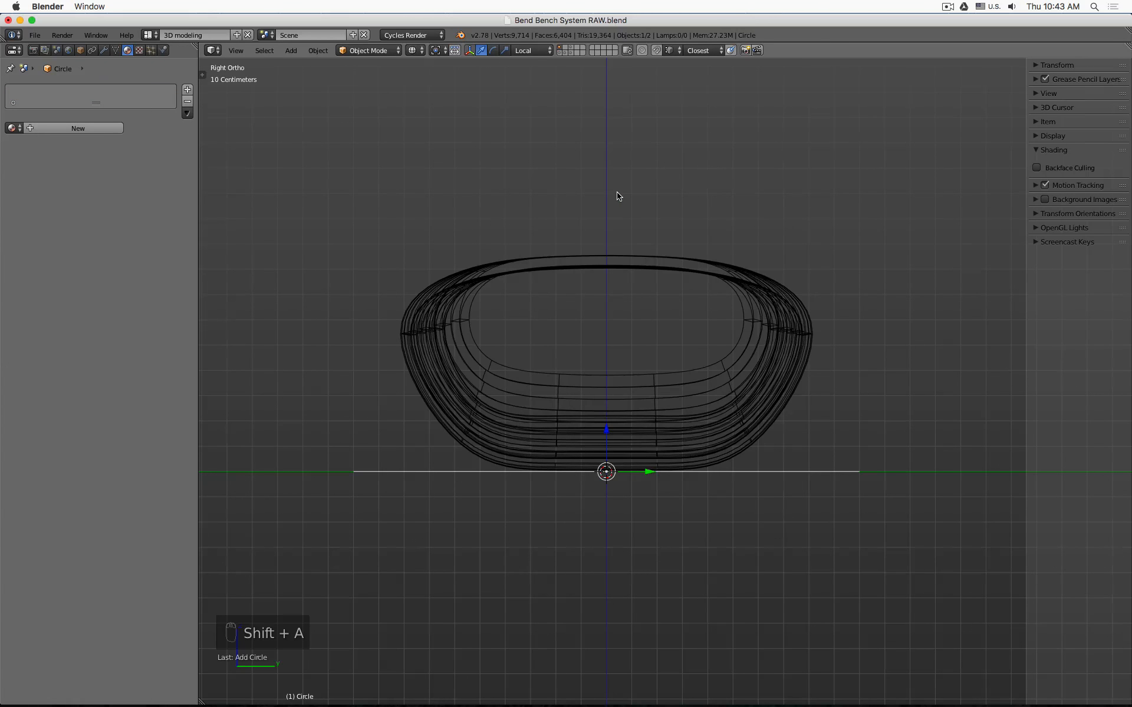
- Set the new circle to 12 vertices and a radius of 4 cm
key("KP_7")
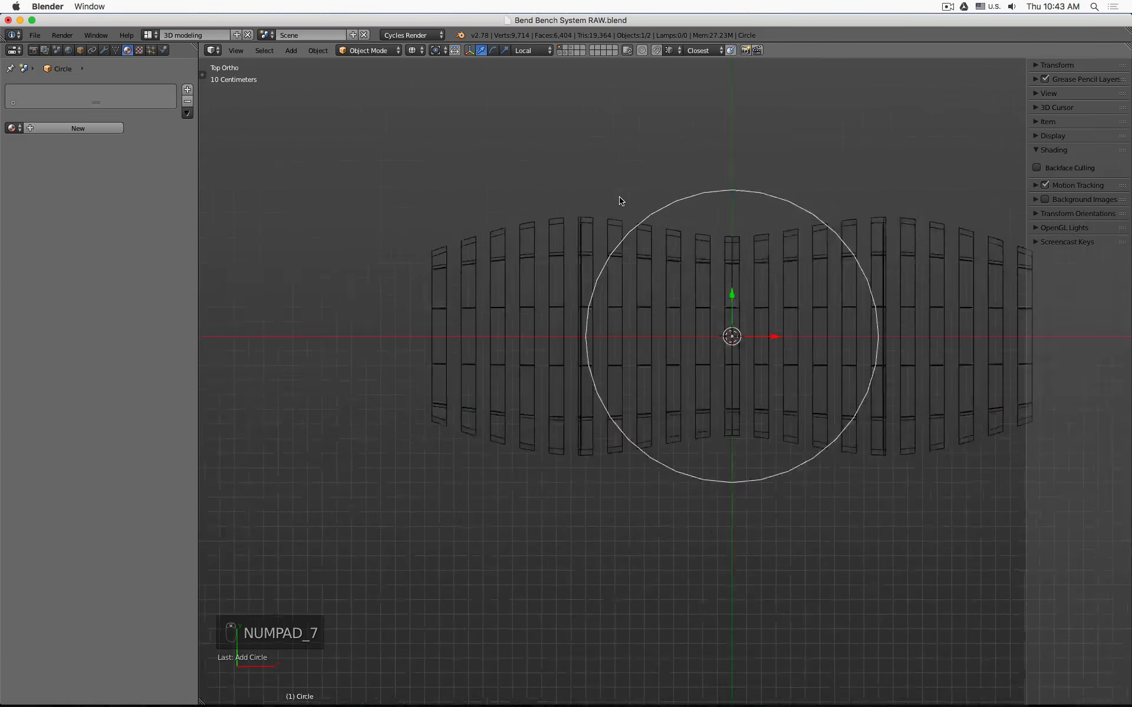
key("KP_3")
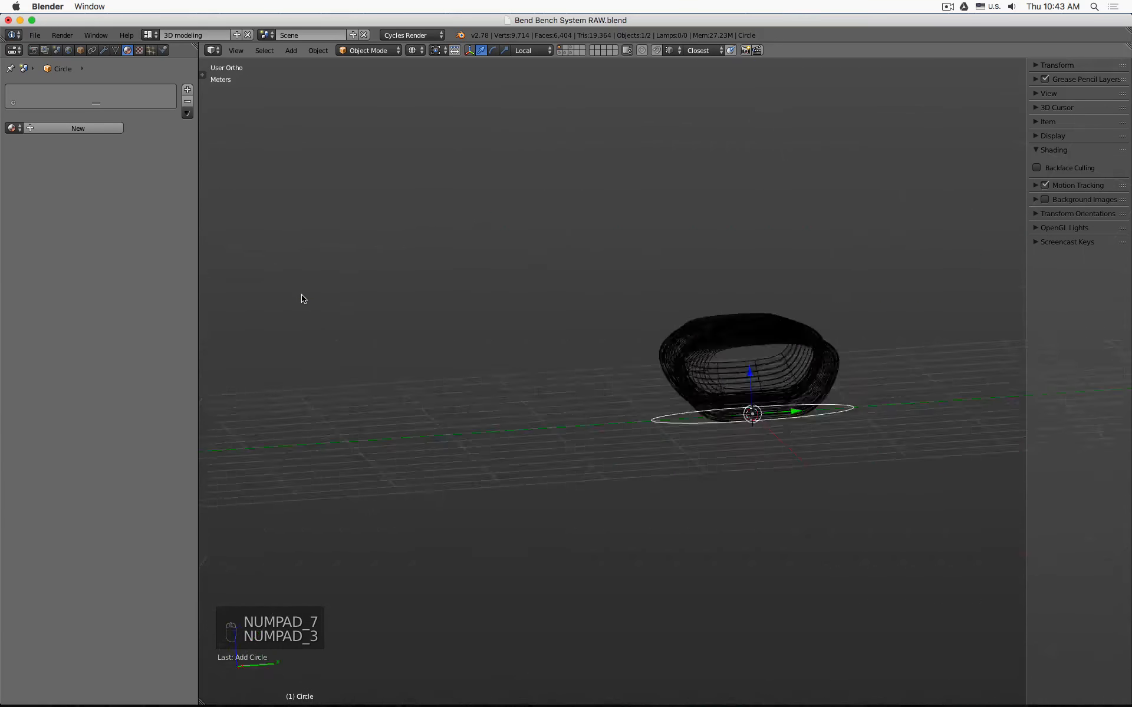
key("t")
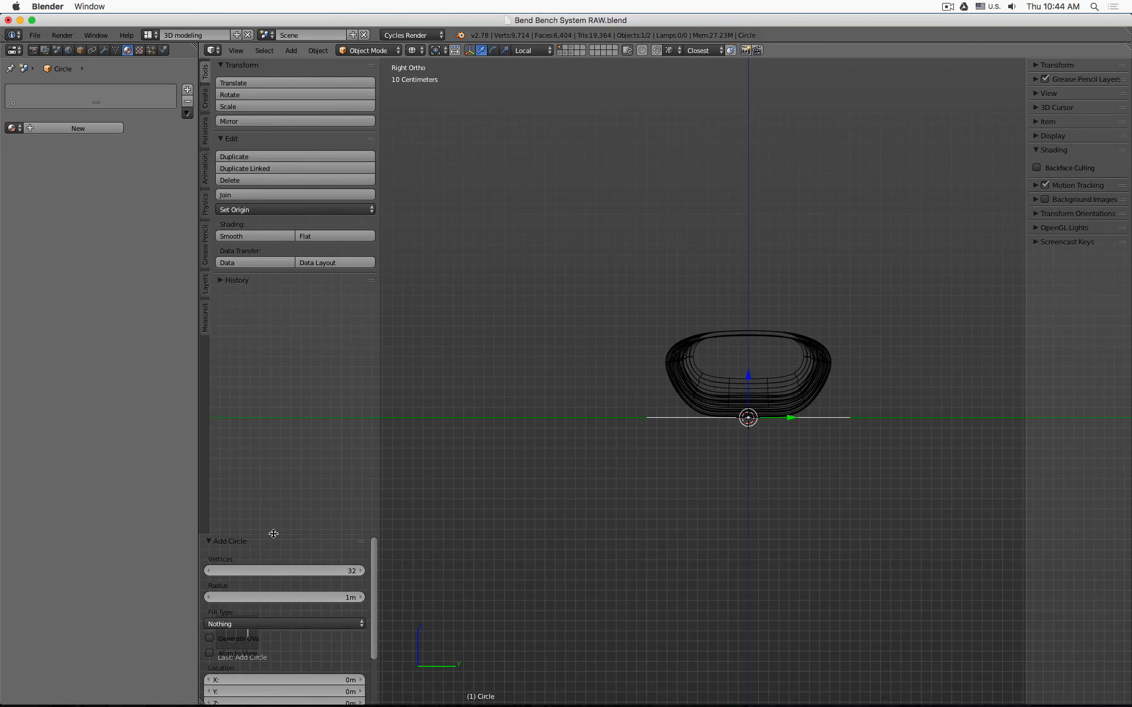
left_click_drag(273, 533, 278, 349)
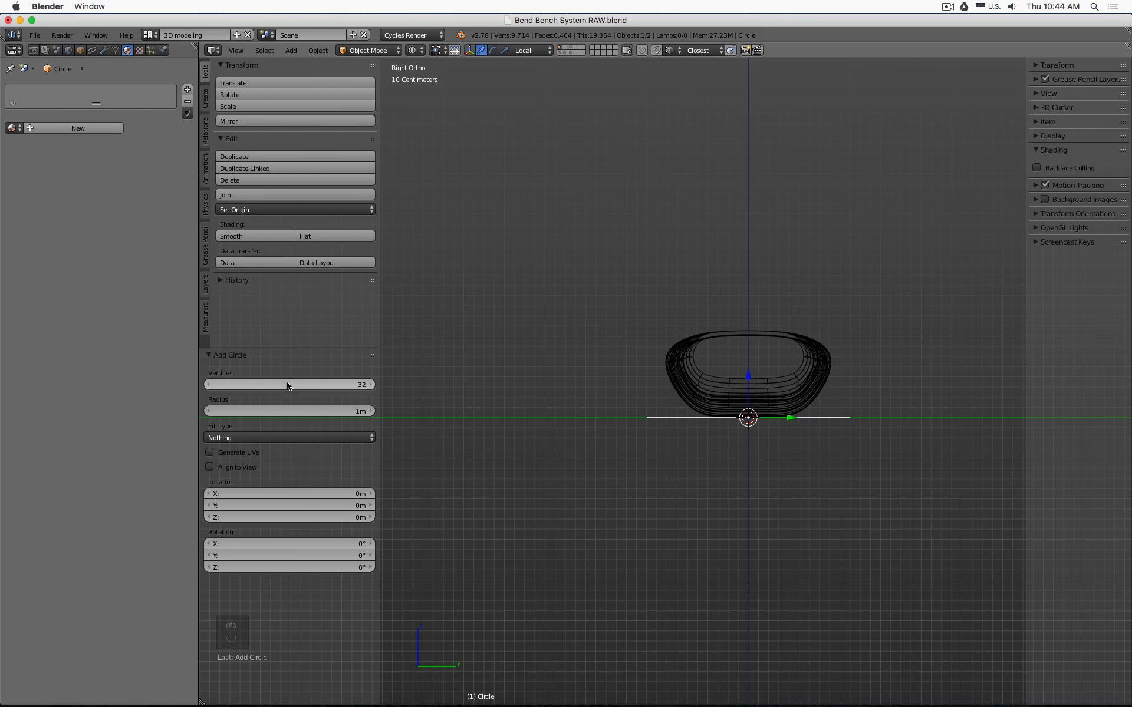
left_click(287, 385)
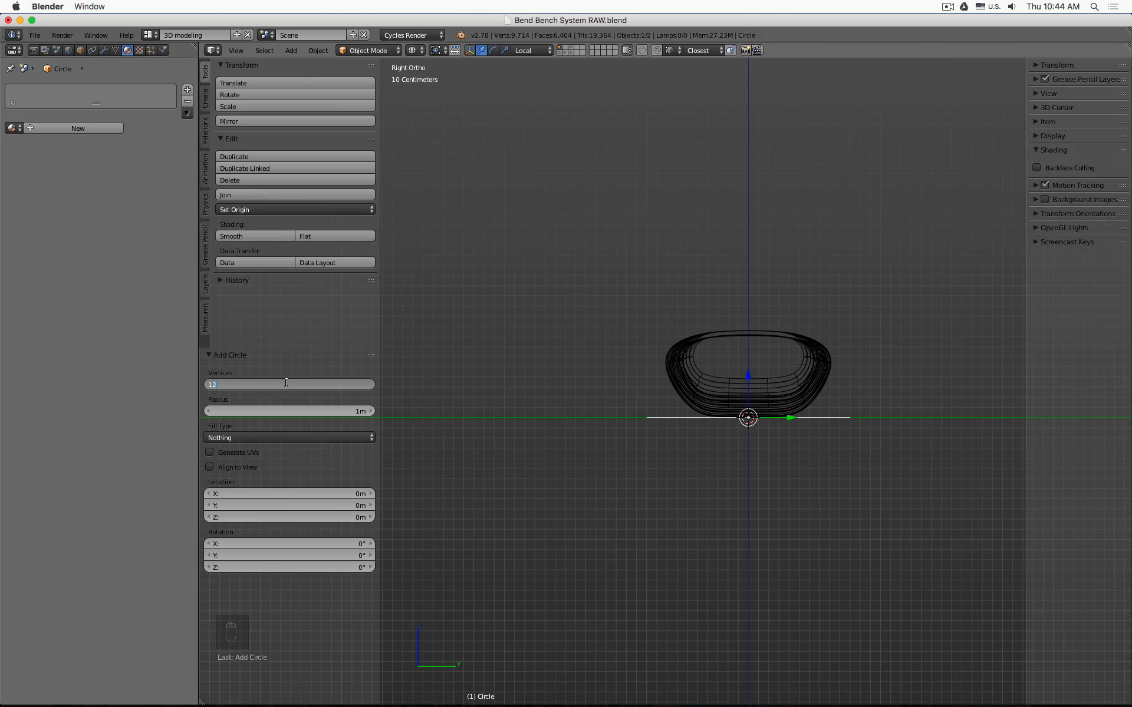
key("Tab")
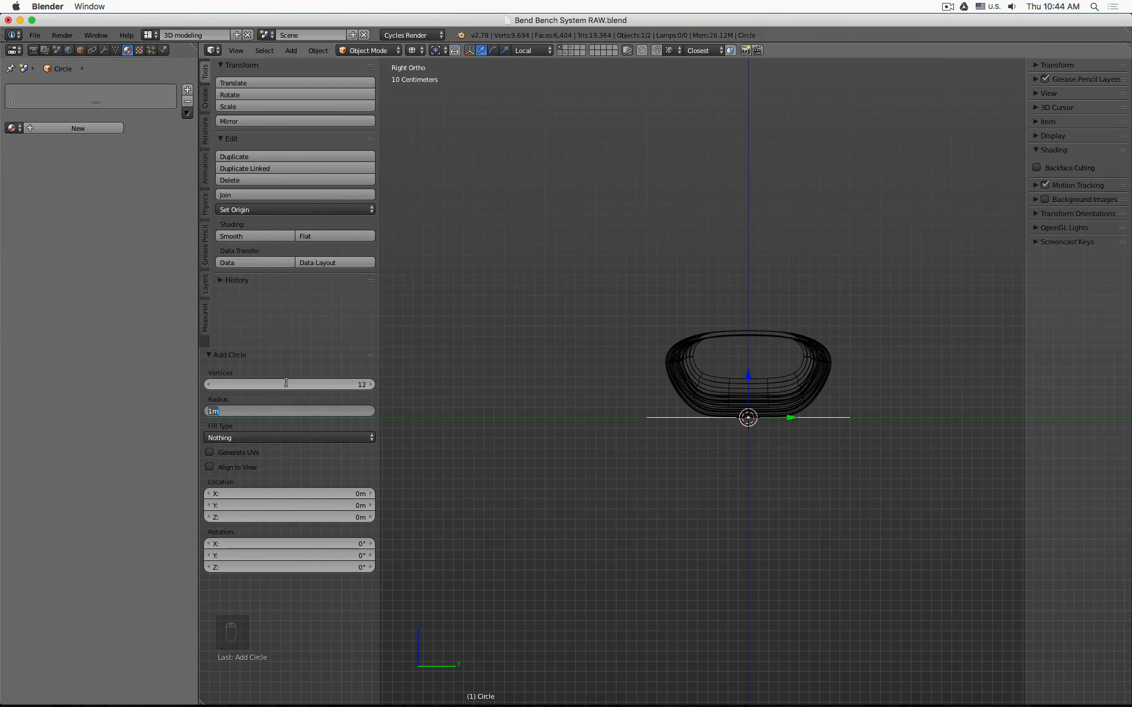
type("3")
type("cm")
key("Left")
key("Left")
key("BackSpace")
type("4")
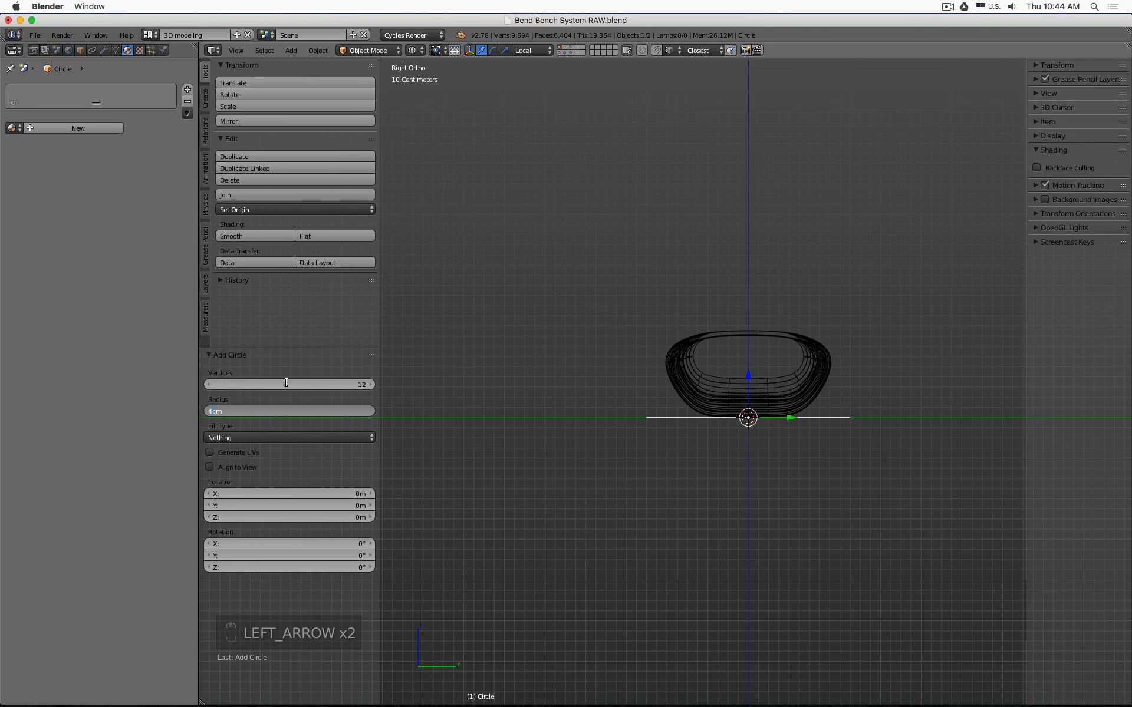
key("Return")
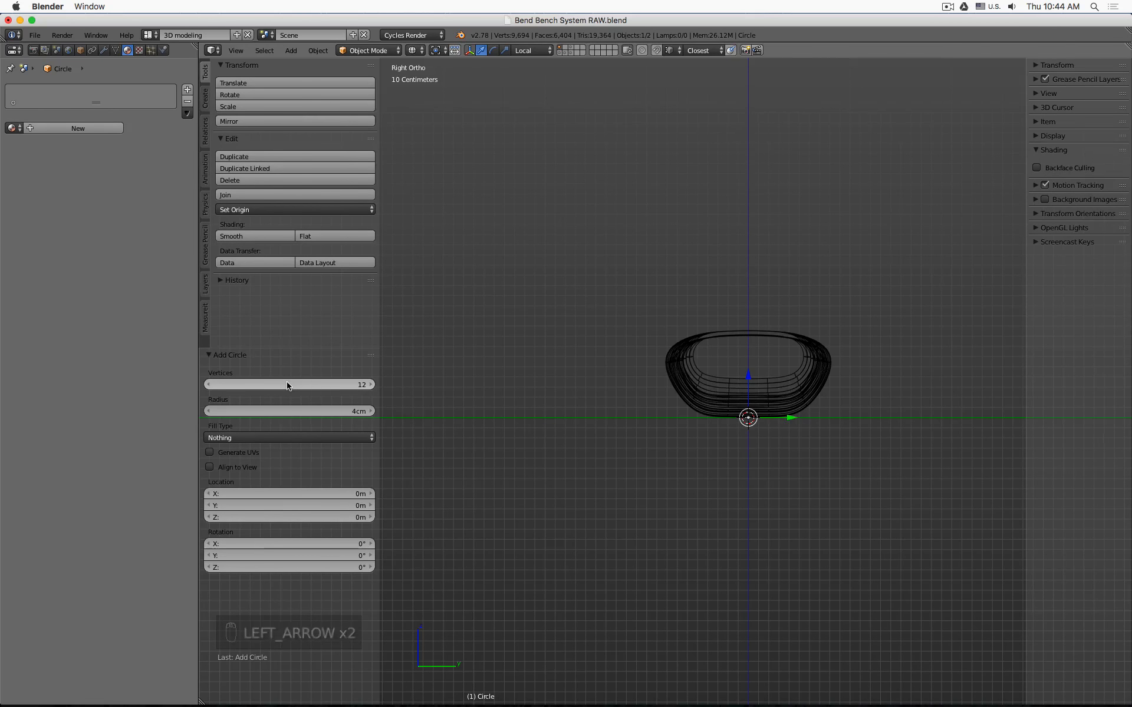
- Rotate the circle 90° about Y so it faces the side view, and set its radius to 6 cm
left_click(268, 555)
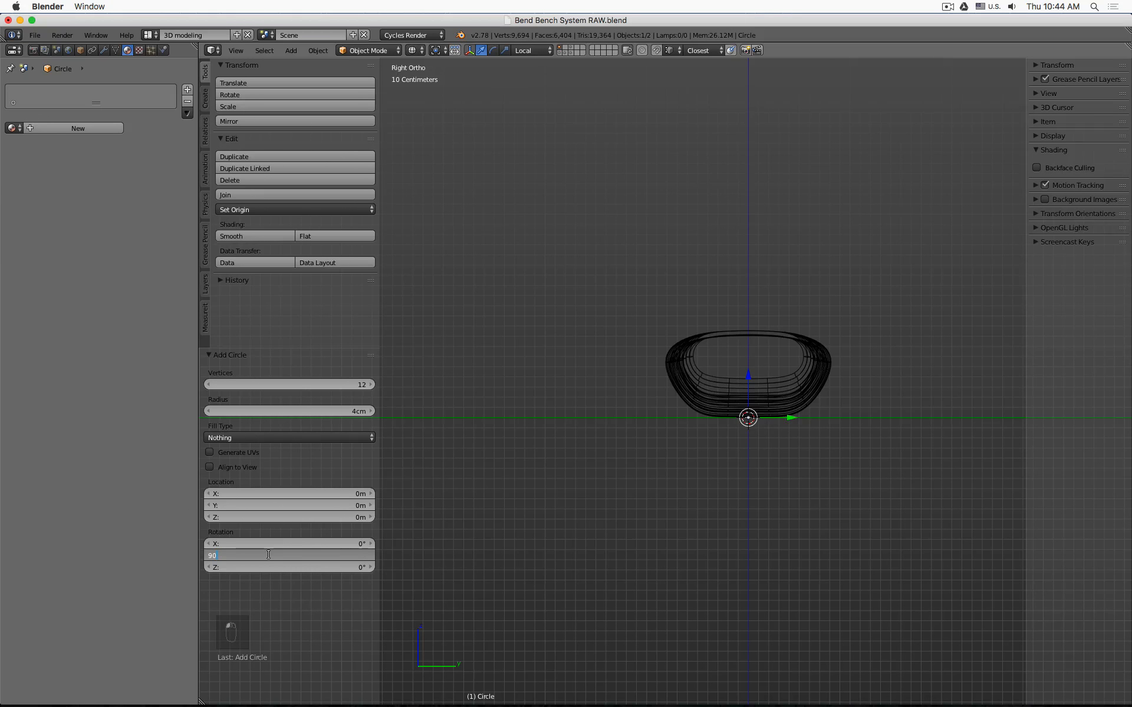
key("Return")
scroll(741, 420, "up", 7)
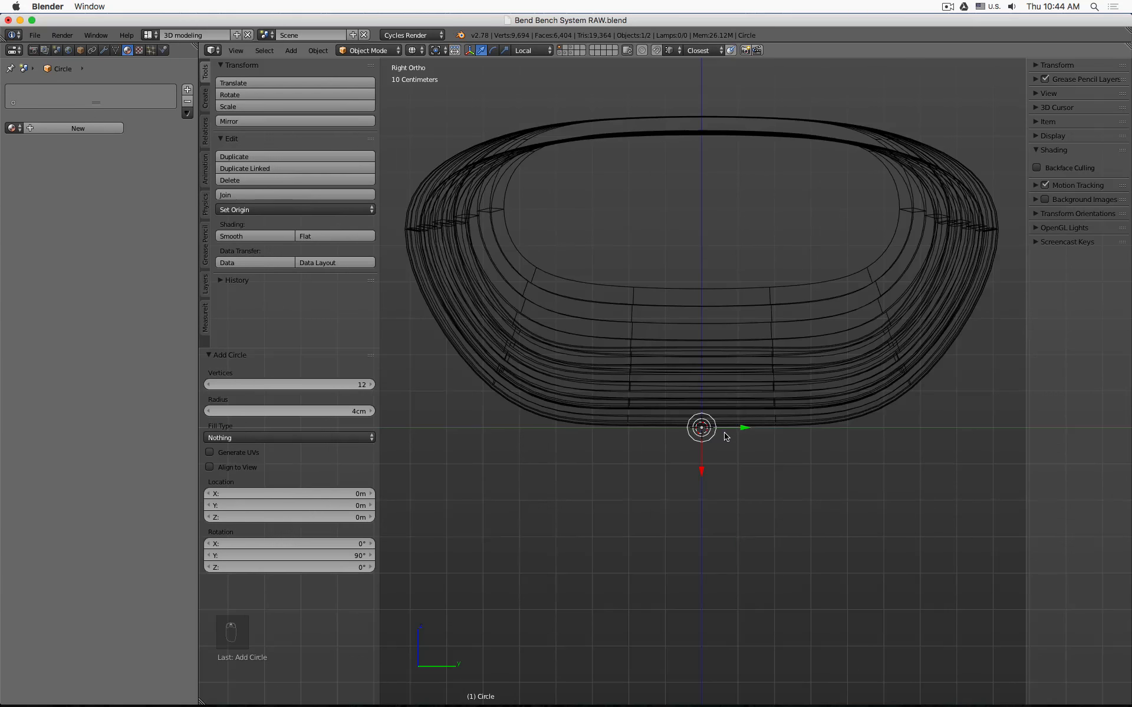
scroll(726, 436, "up", 1)
scroll(727, 436, "down", 1)
middle_click_drag(719, 419, 759, 491, "shift")
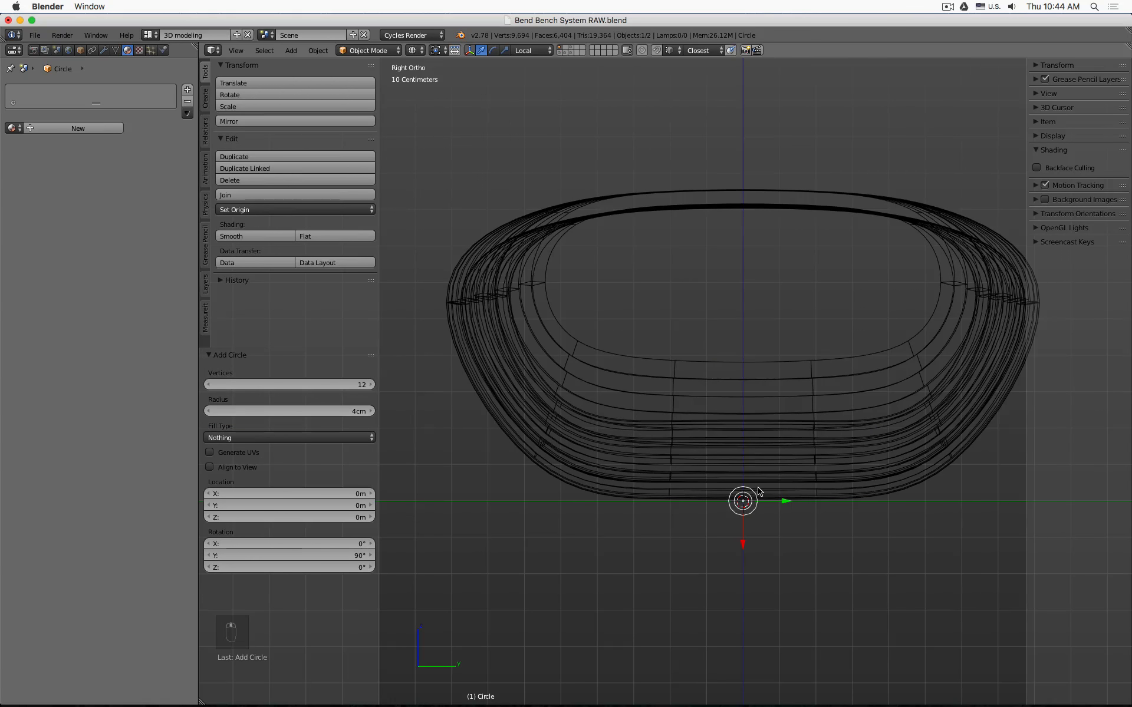
left_click(276, 411)
key("Left")
key("shift+Right")
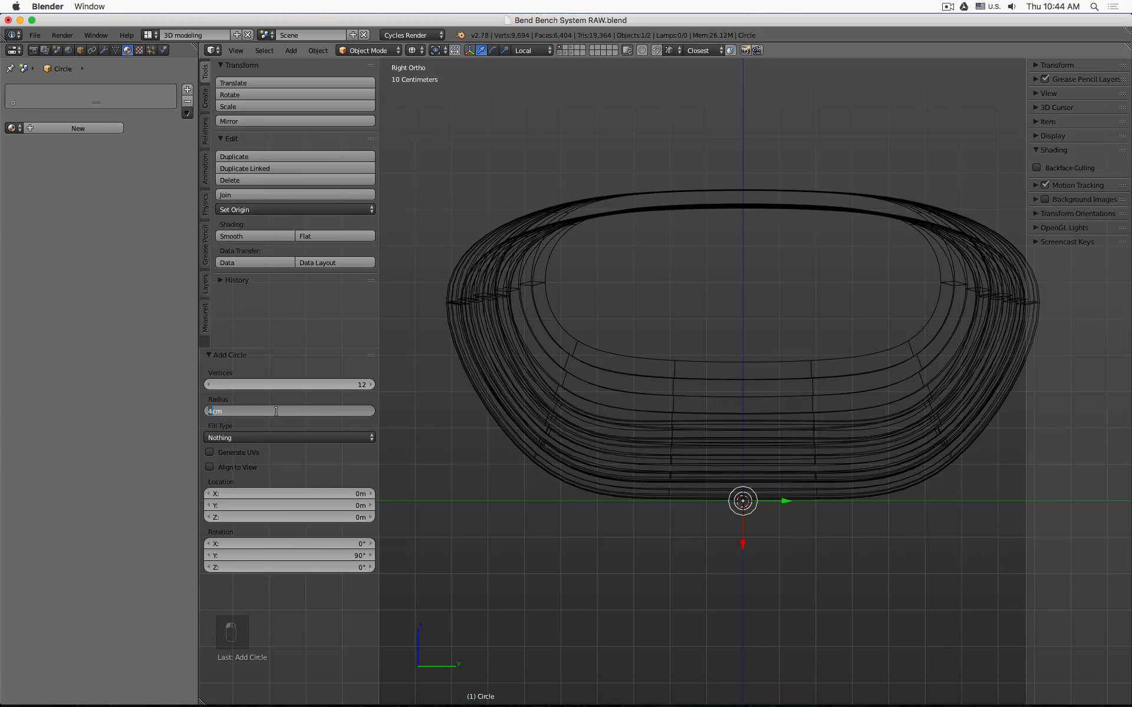
type("6")
key("Return")
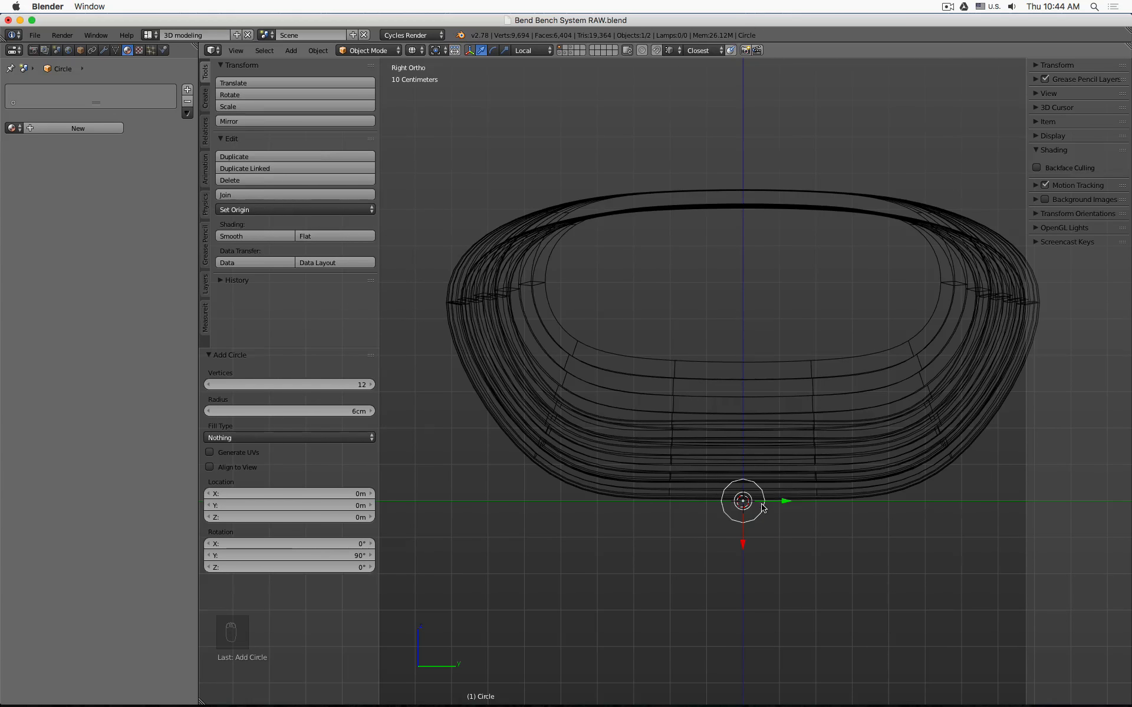
- Raise the circle about 77 cm along its local X axis to just beneath the upper part of the ribs
key("g")
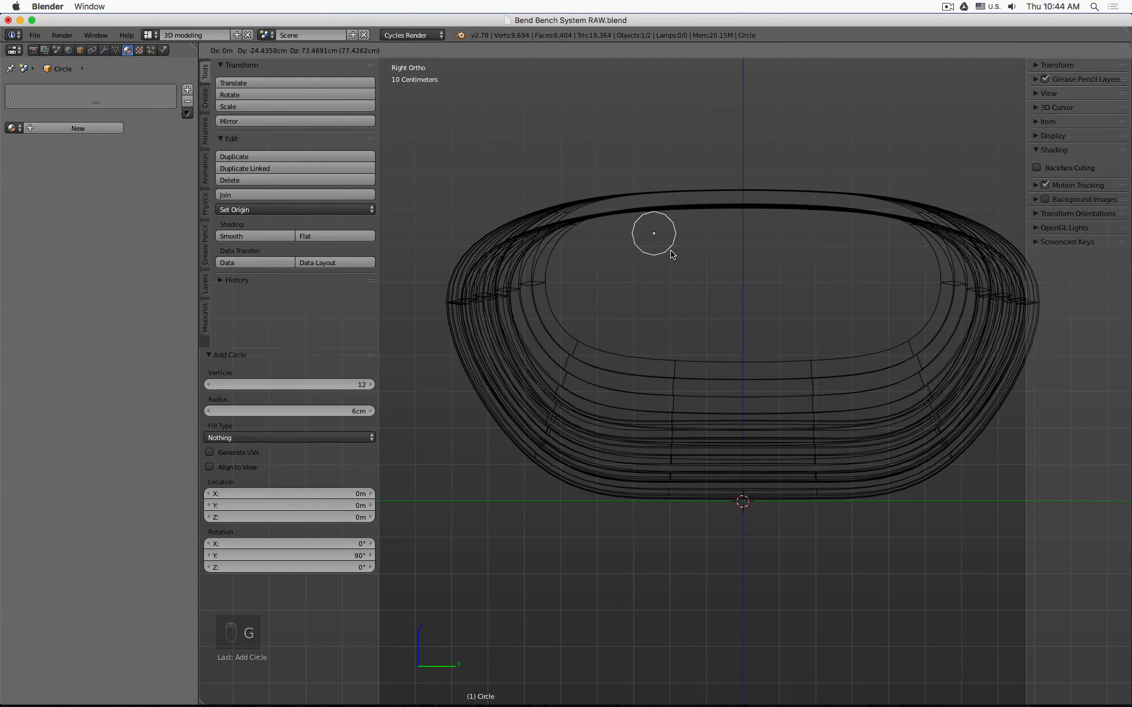
right_click(651, 239)
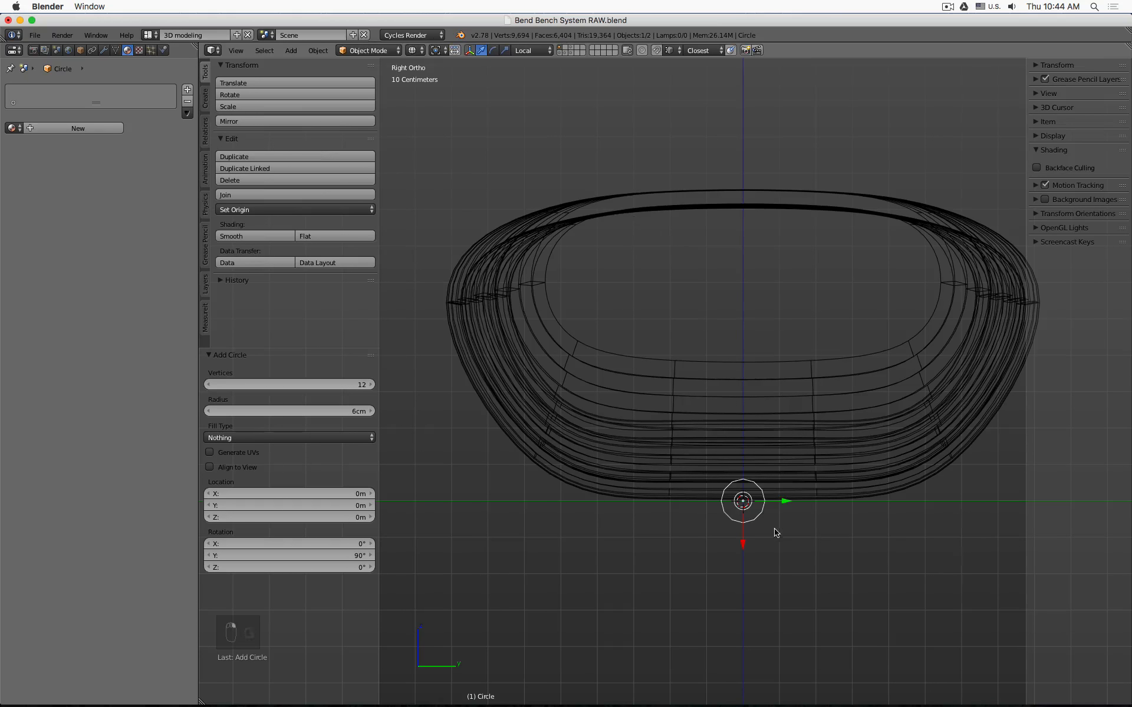
key("g")
key("x")
key("x")
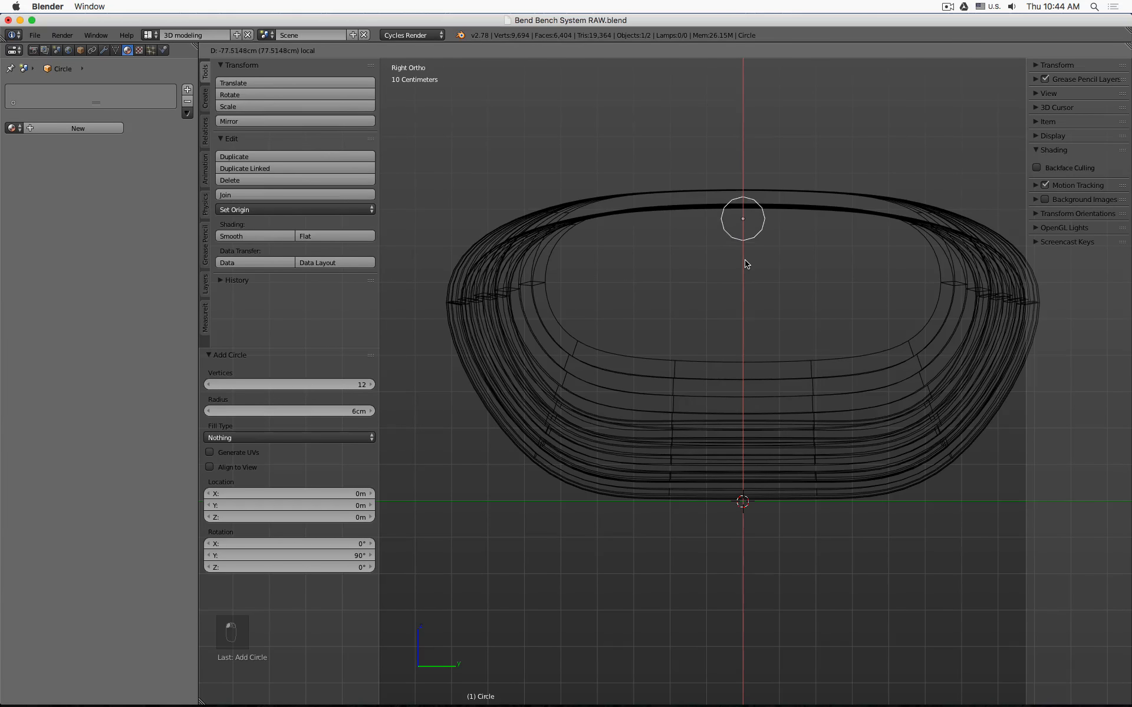
left_click(745, 263)
- Move the circle's vertices in the negative Y direction in Edit Mode, leaving the object's origin on the bench's centerline
key("Tab")
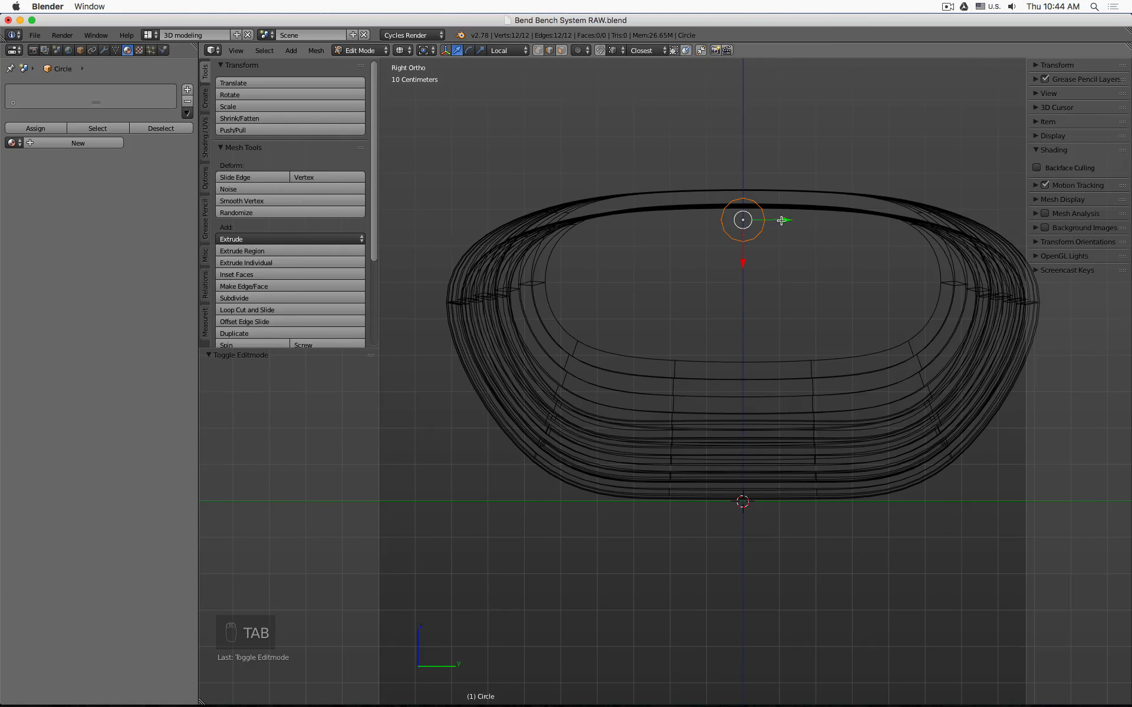
left_click_drag(781, 220, 664, 224)
key("Tab")
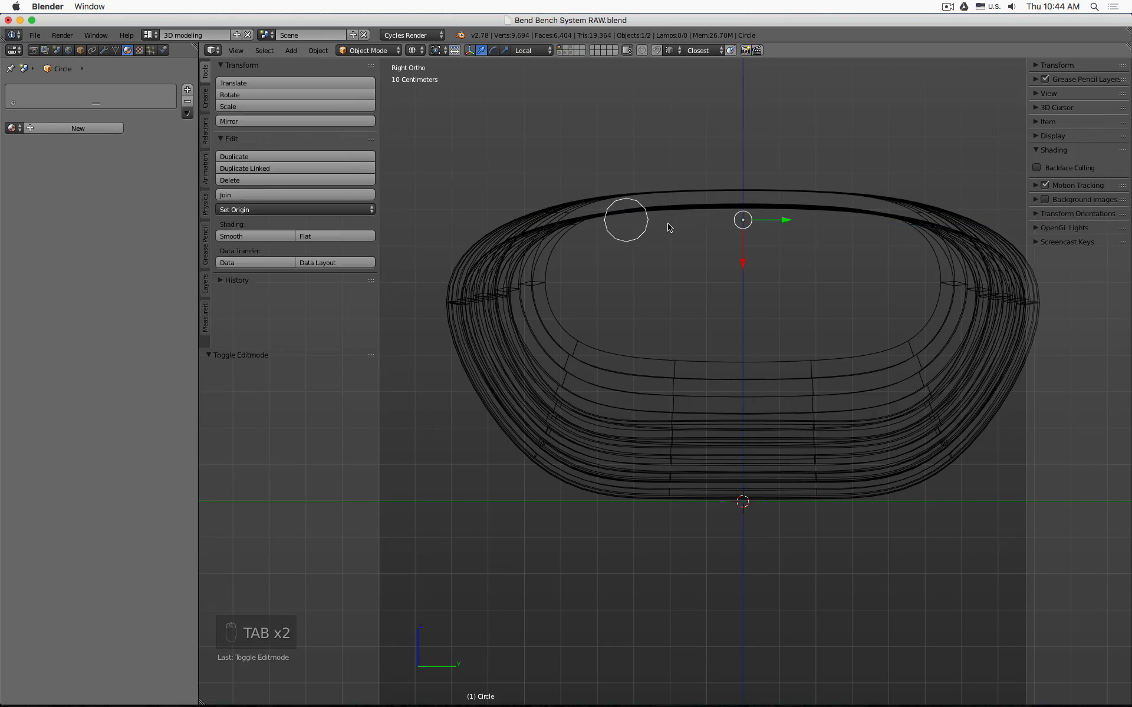
- Add a Mirror modifier to the circle and mirror it across the Y axis only
key("z")
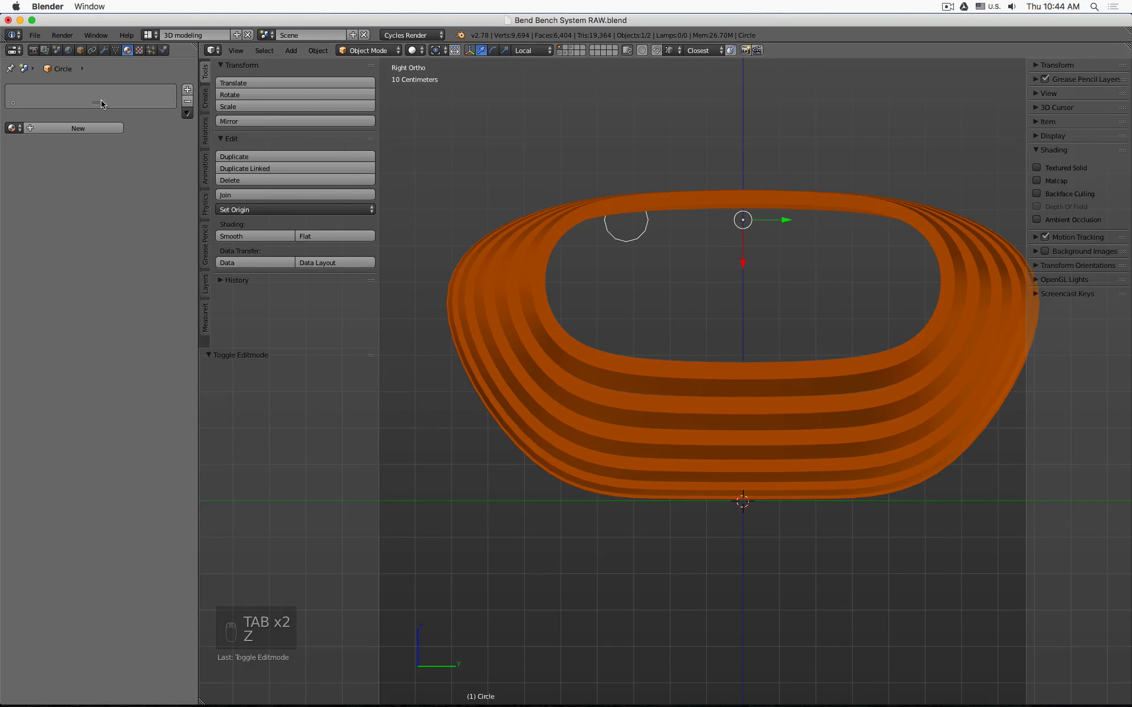
left_click(103, 50)
left_click(112, 90)
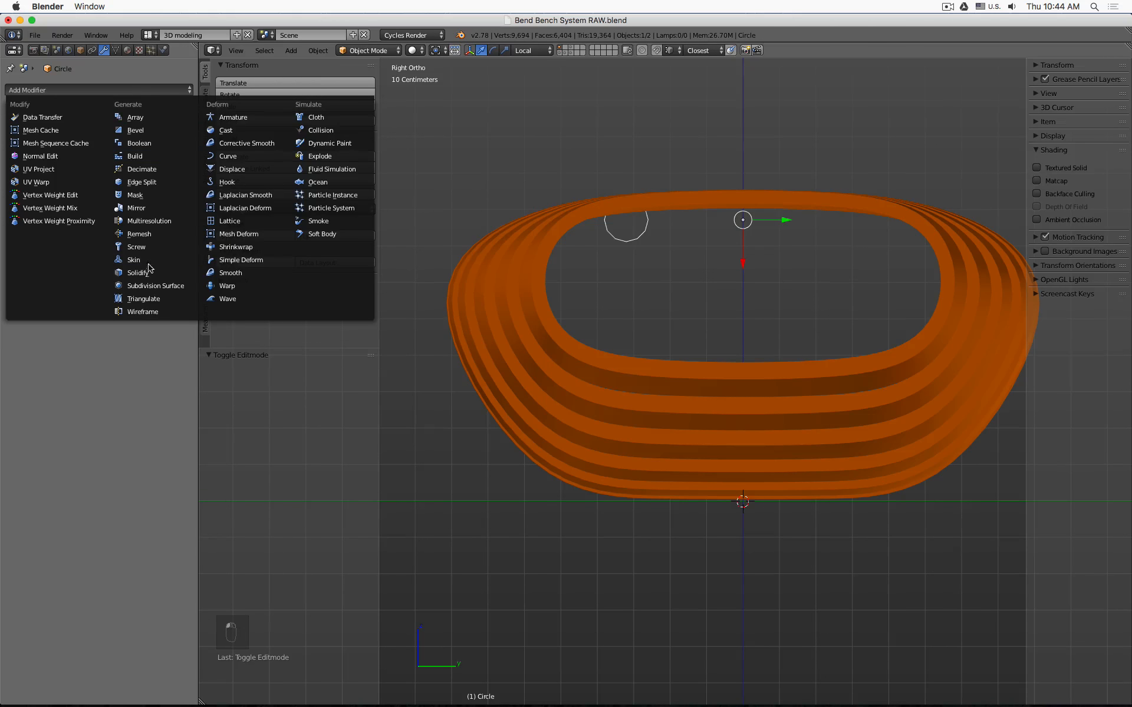
left_click(150, 208)
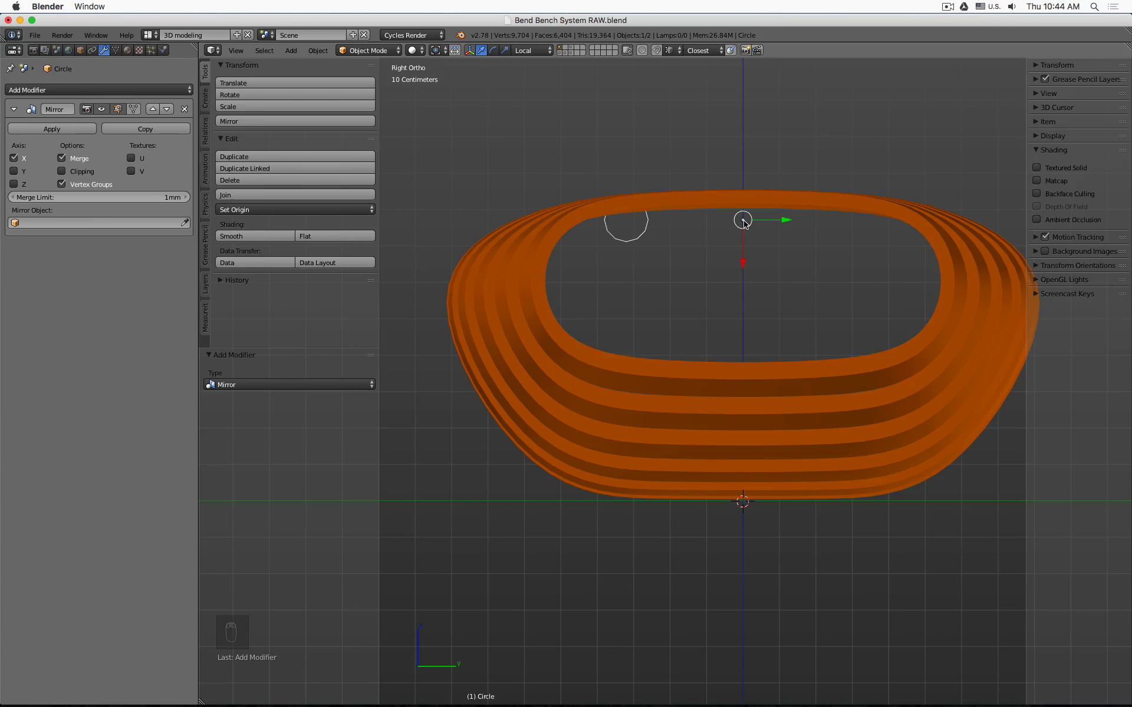
left_click(13, 171)
- Raise the circle's vertices about 3.2 mm along their local X axis so they meet the upper ribs
key("z")
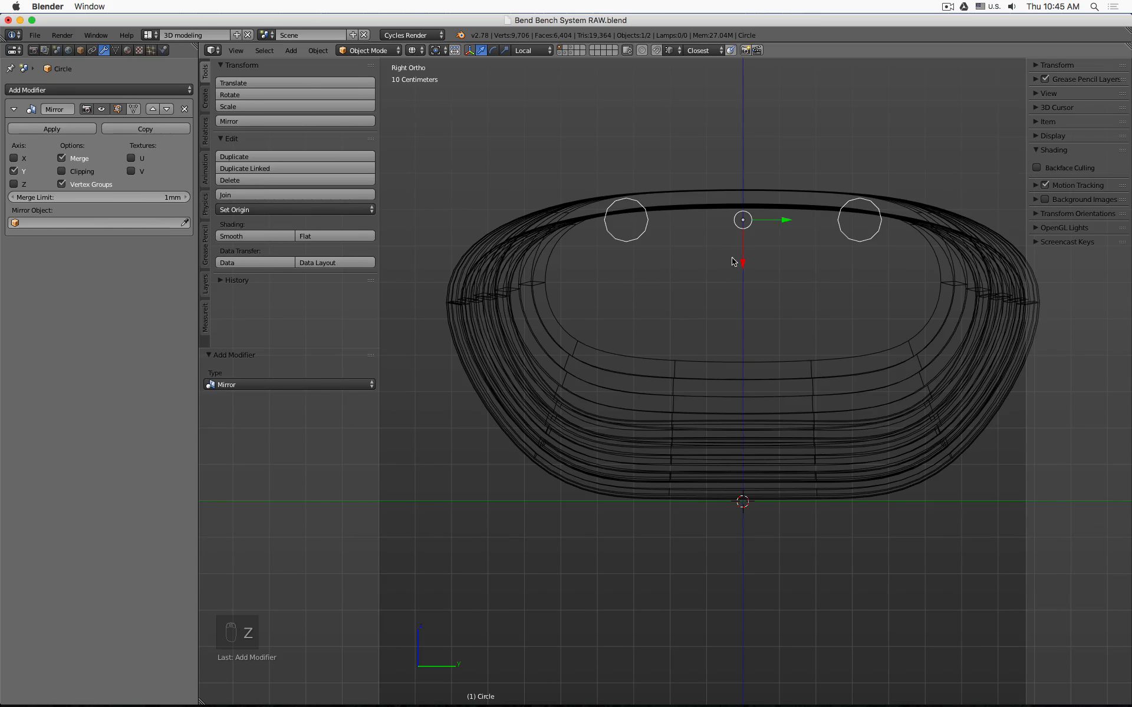
key("Tab")
left_click_drag(627, 261, 632, 262)
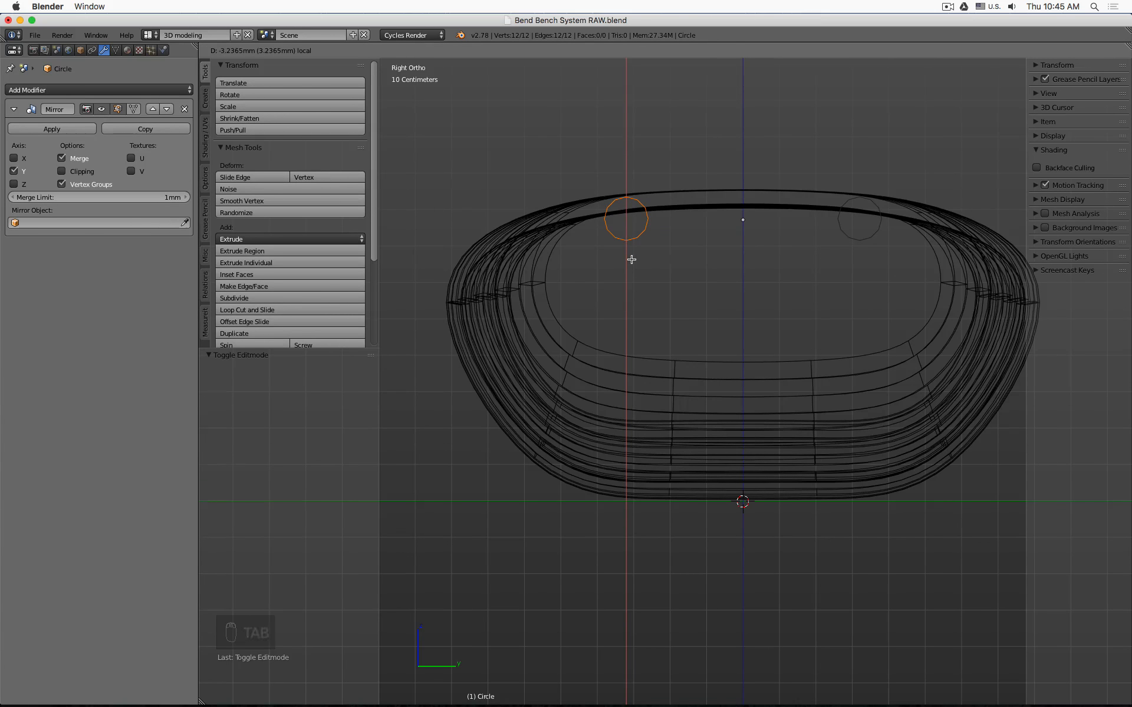
- Extrude the circle about 2.23 m along the global X axis, just past one end of the bench
key("z")
scroll(718, 267, "down", 2)
mouse_move(785, 254)
middle_mouse_down()
mouse_move(738, 261)
mouse_move(708, 285)
mouse_move(842, 245)
middle_mouse_up()
scroll(708, 286, "down", 4)
key("z")
scroll(810, 244, "up", 1)
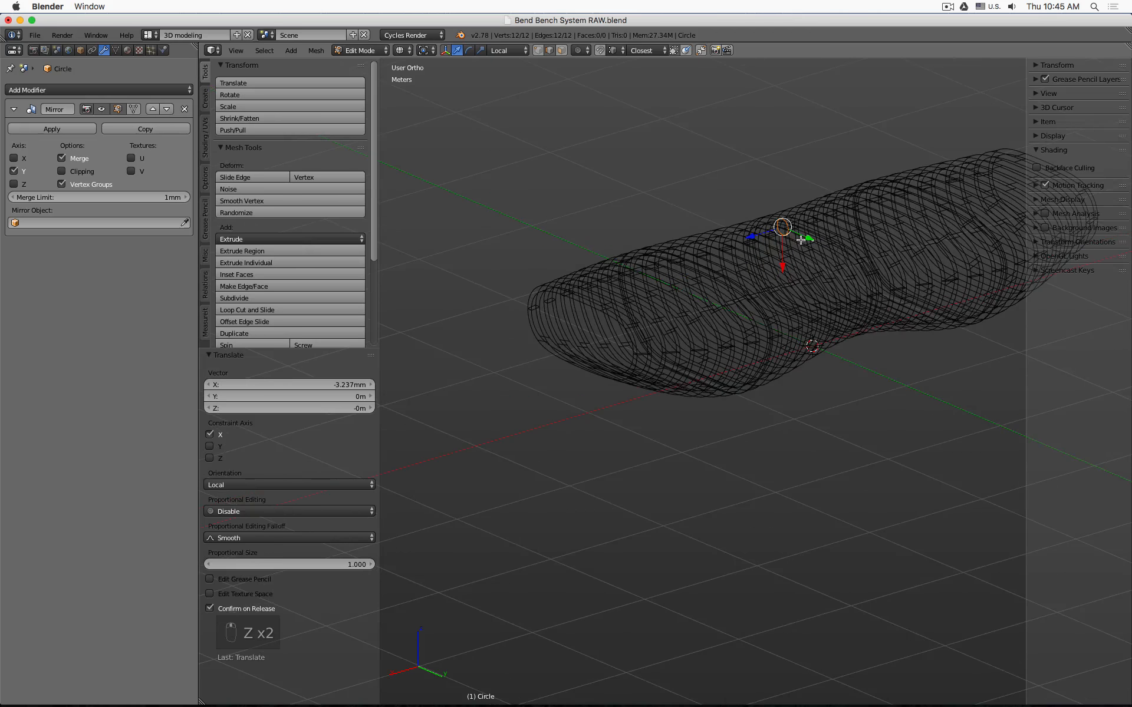
key("e")
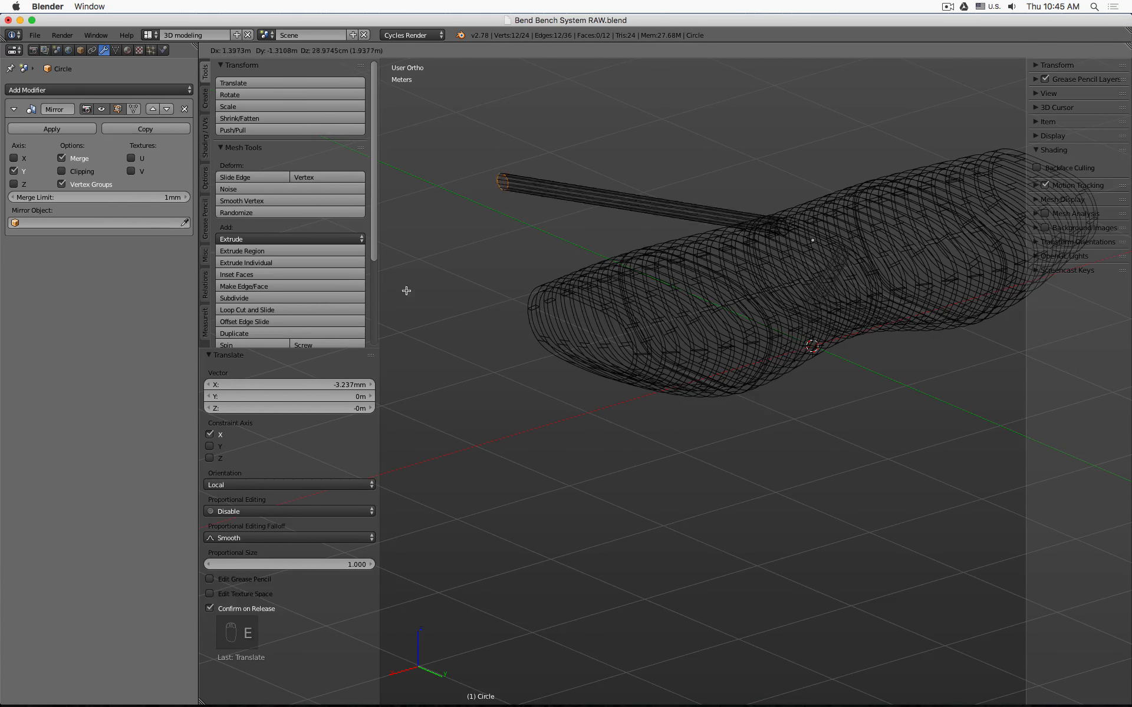
key("x")
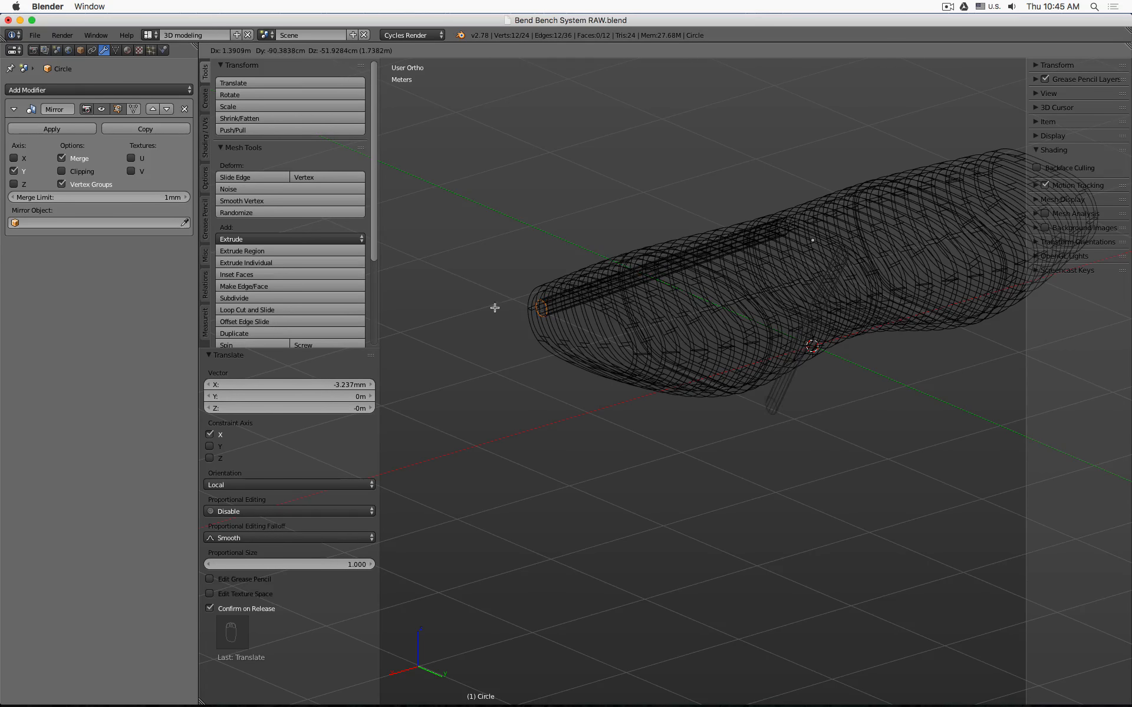
left_click(475, 303)
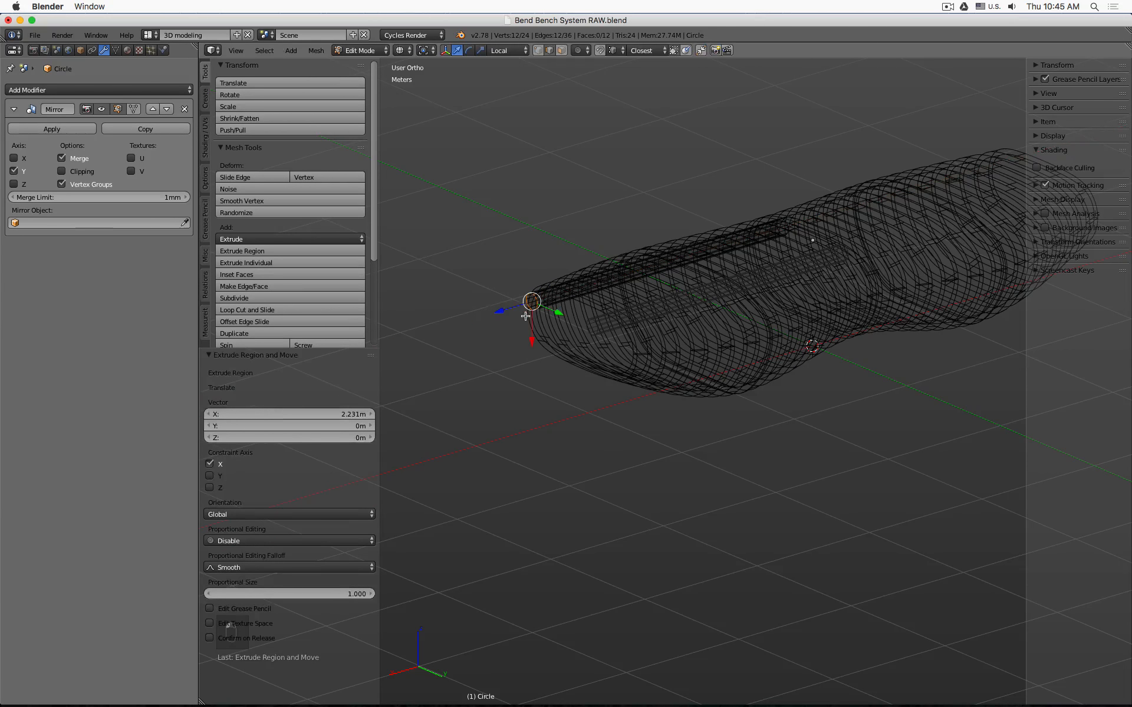
- Crease the tube's end ring with a factor of 1, fill it with a face, and return to Object Mode
scroll(542, 296, "up", 2)
key("z")
scroll(485, 314, "up", 2)
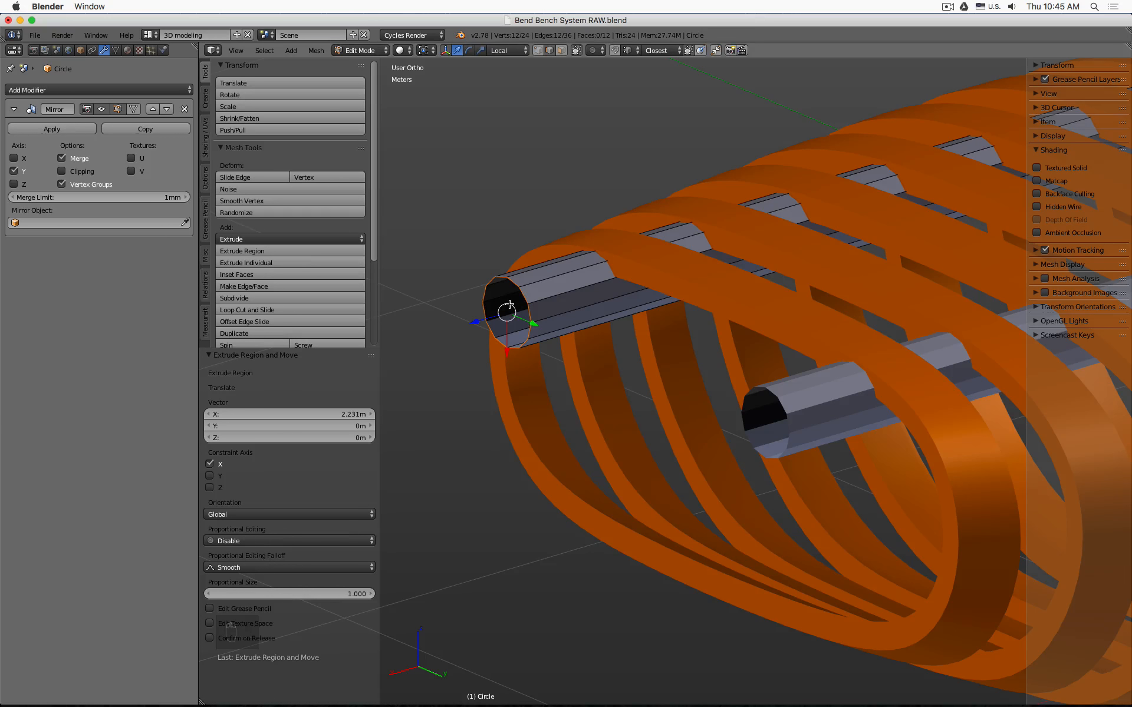
key("shift+e")
left_click(509, 304)
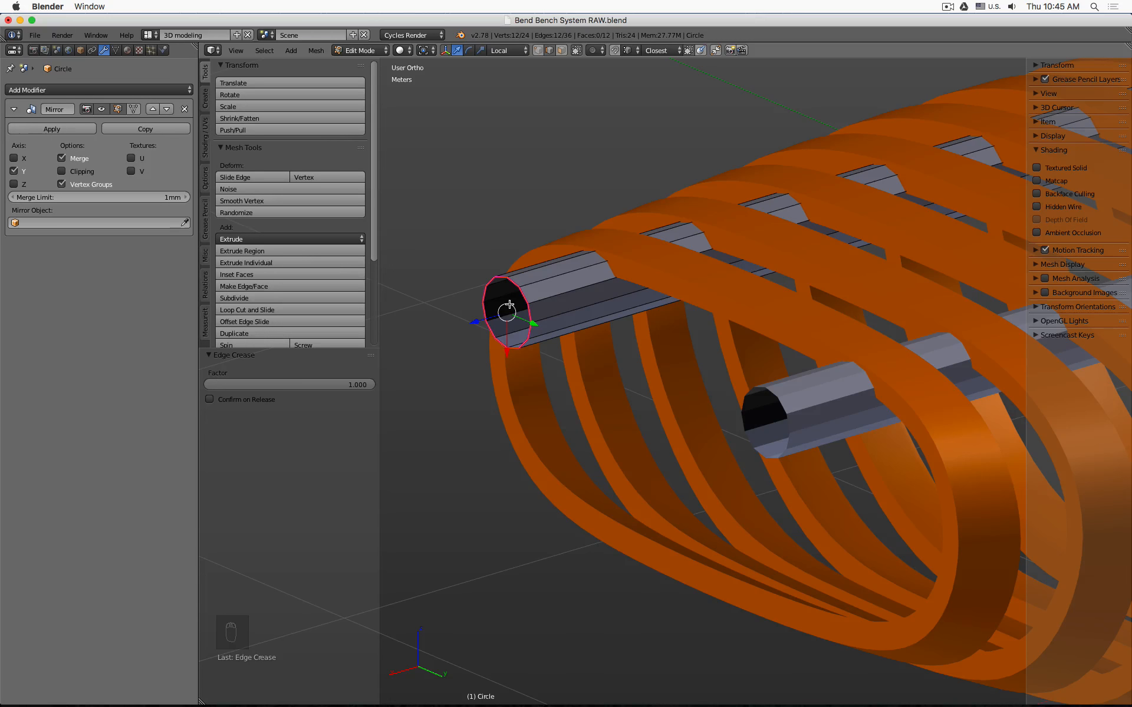
key("f")
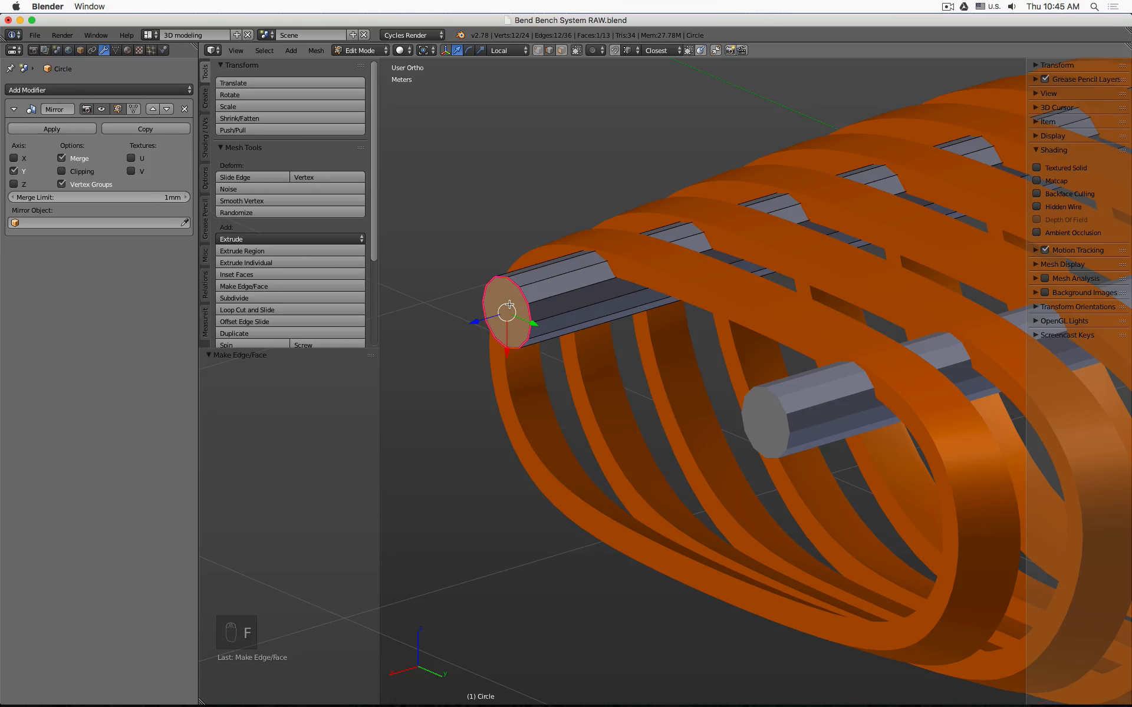
key("Tab")
- Test the tube's Mirror modifier on X, then mirror it across Z instead to span the bench's full length
key("z")
scroll(615, 289, "down", 10)
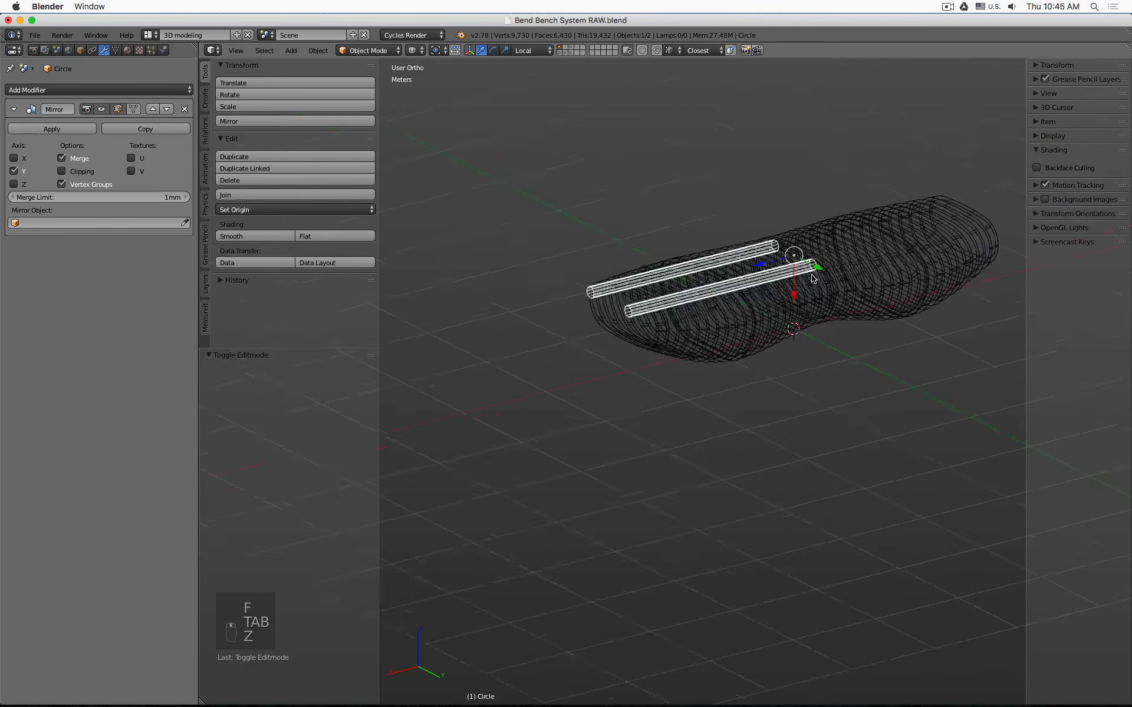
middle_click_drag(634, 280, 596, 292)
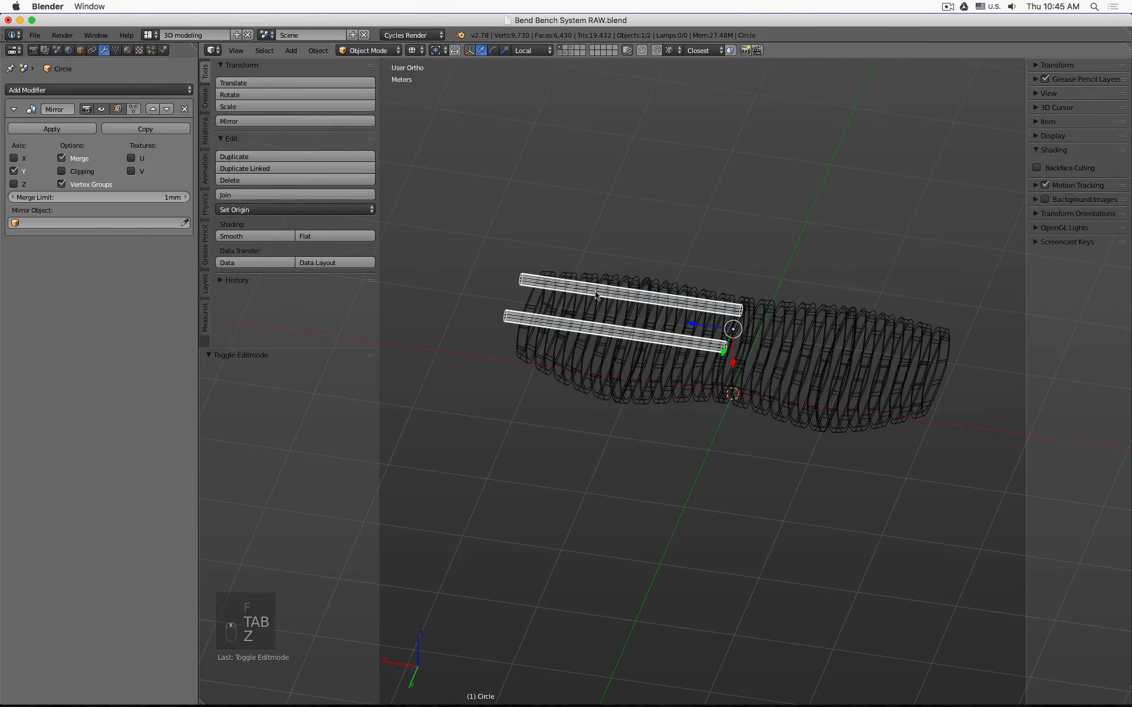
left_click(15, 158)
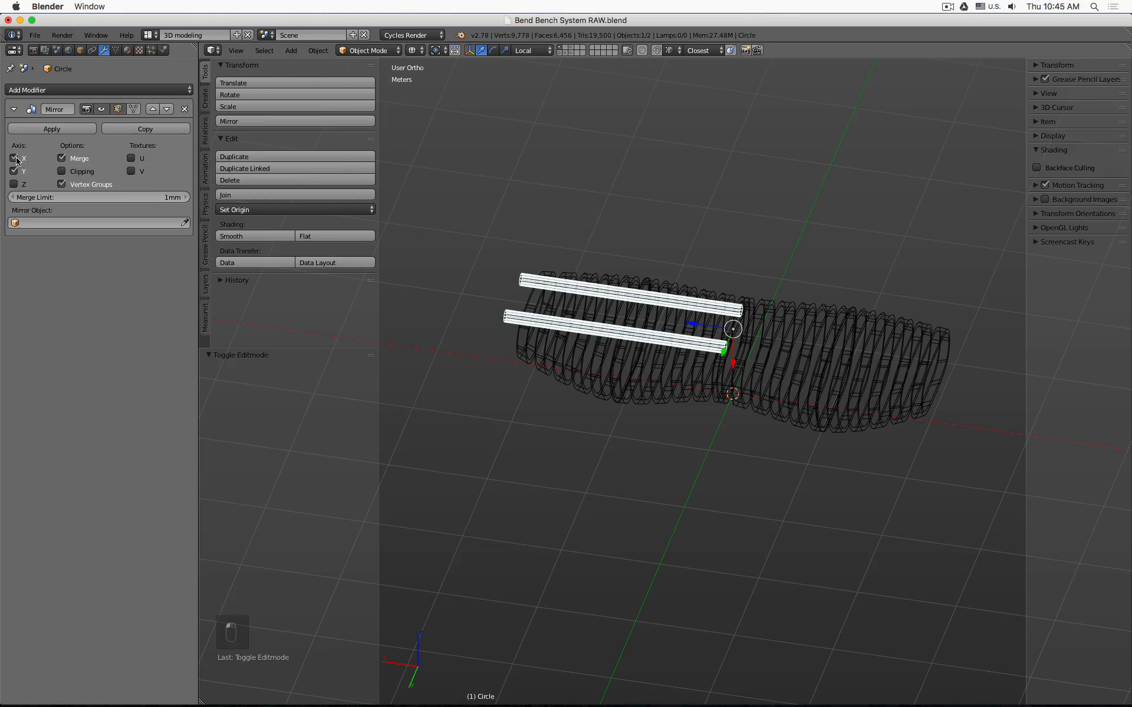
left_click(15, 159)
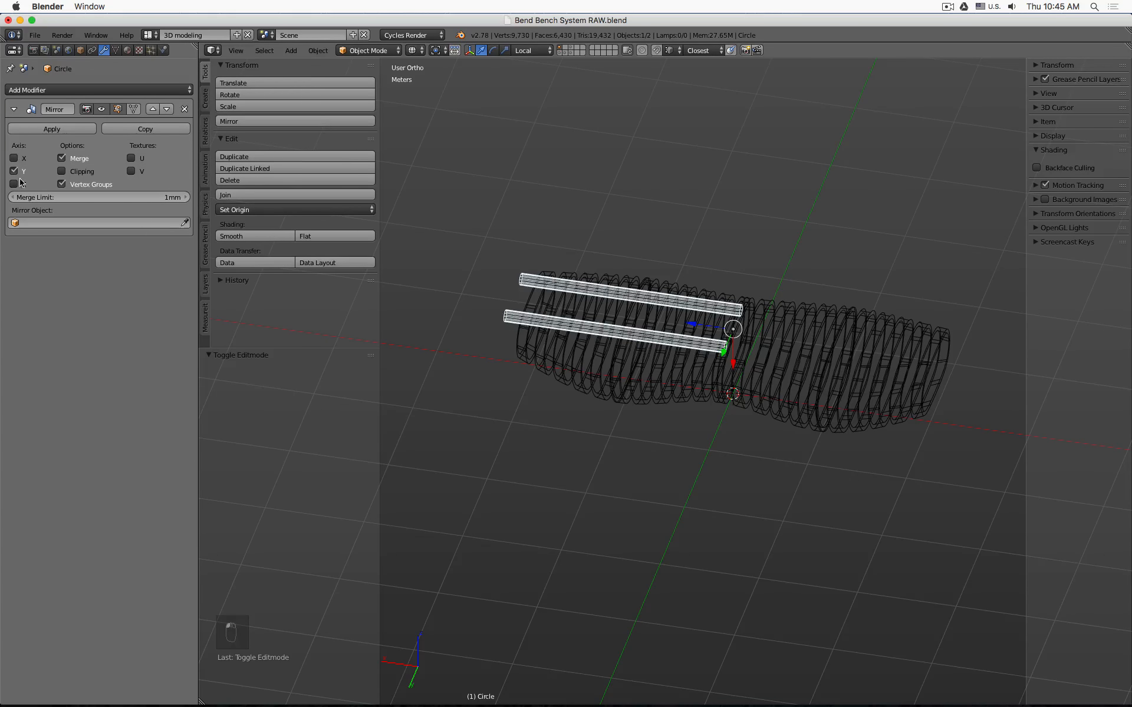
left_click(13, 184)
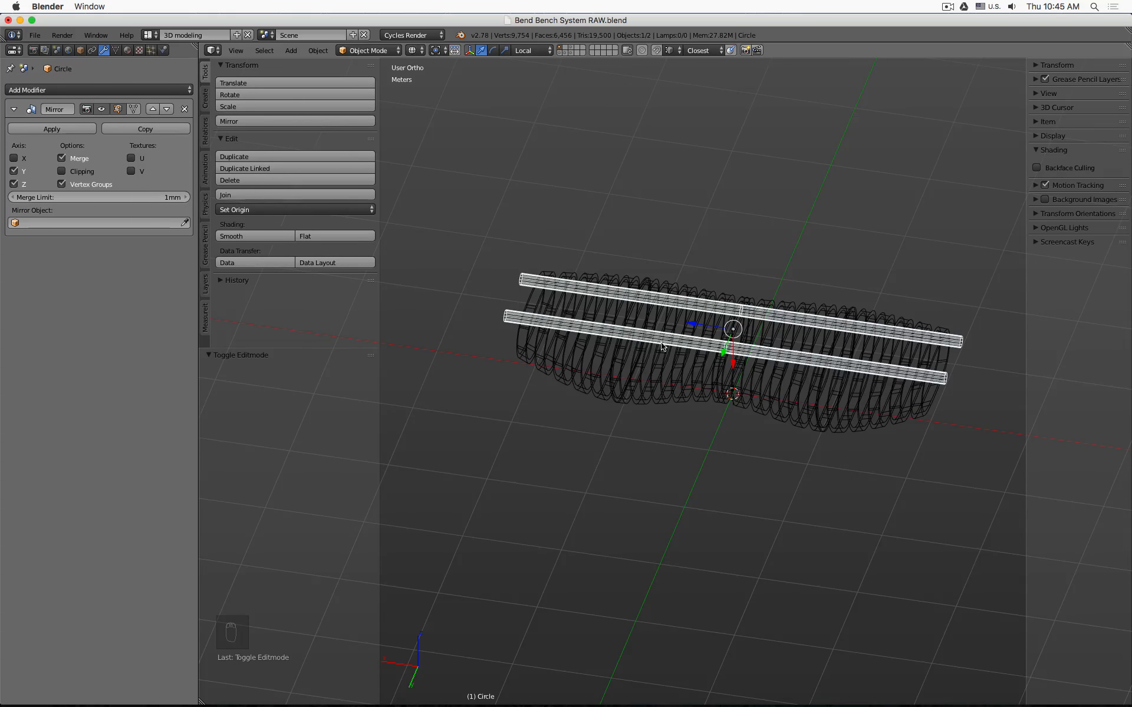
middle_click_drag(661, 343, 748, 285)
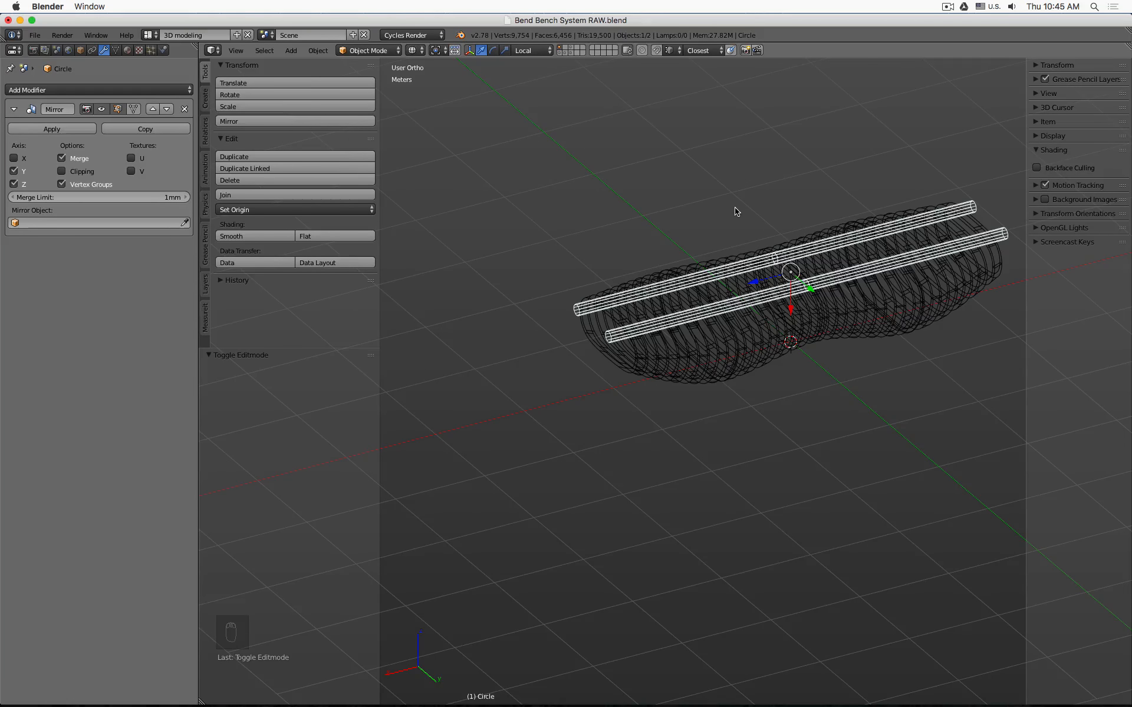
- Apply the tube's rotation and switch the Mirror modifier from the Z axis to the X axis, keeping Y
key("ctrl+a")
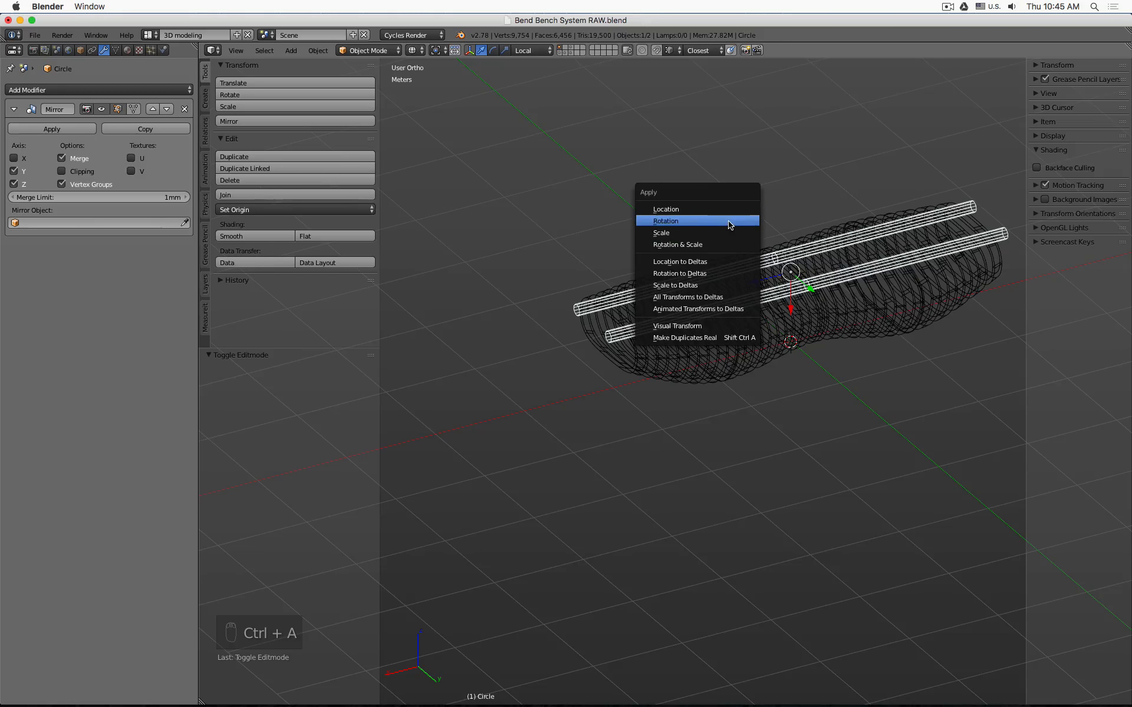
left_click(1039, 66)
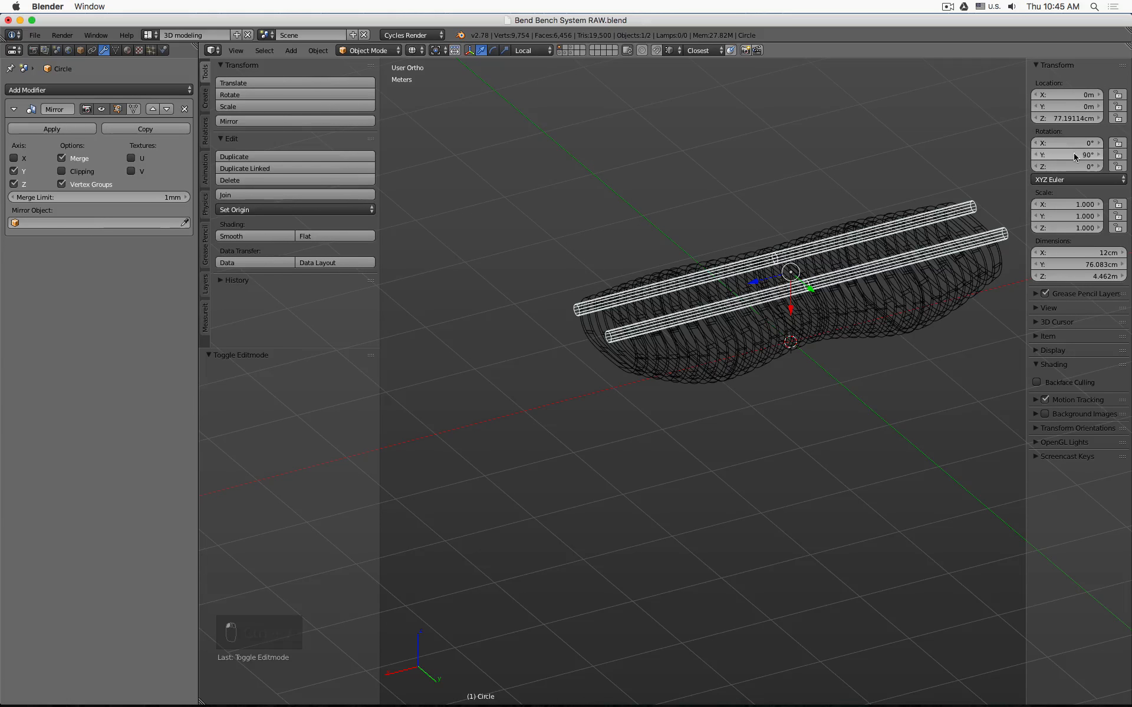
key("ctrl+a")
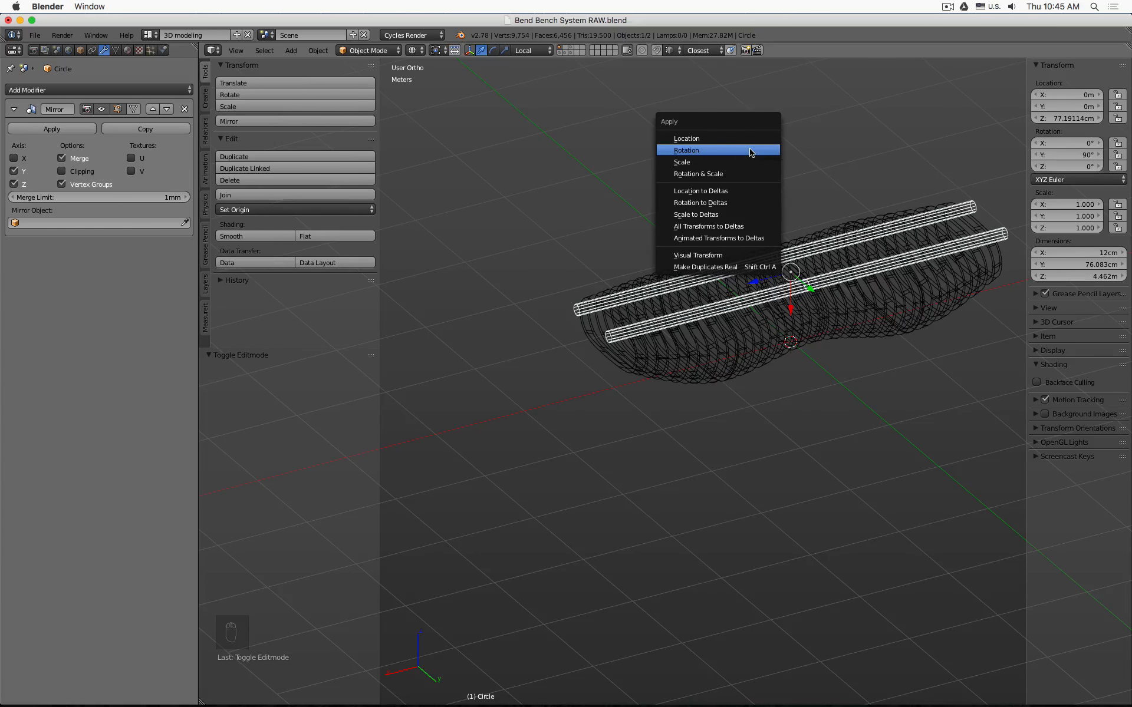
left_click(748, 150)
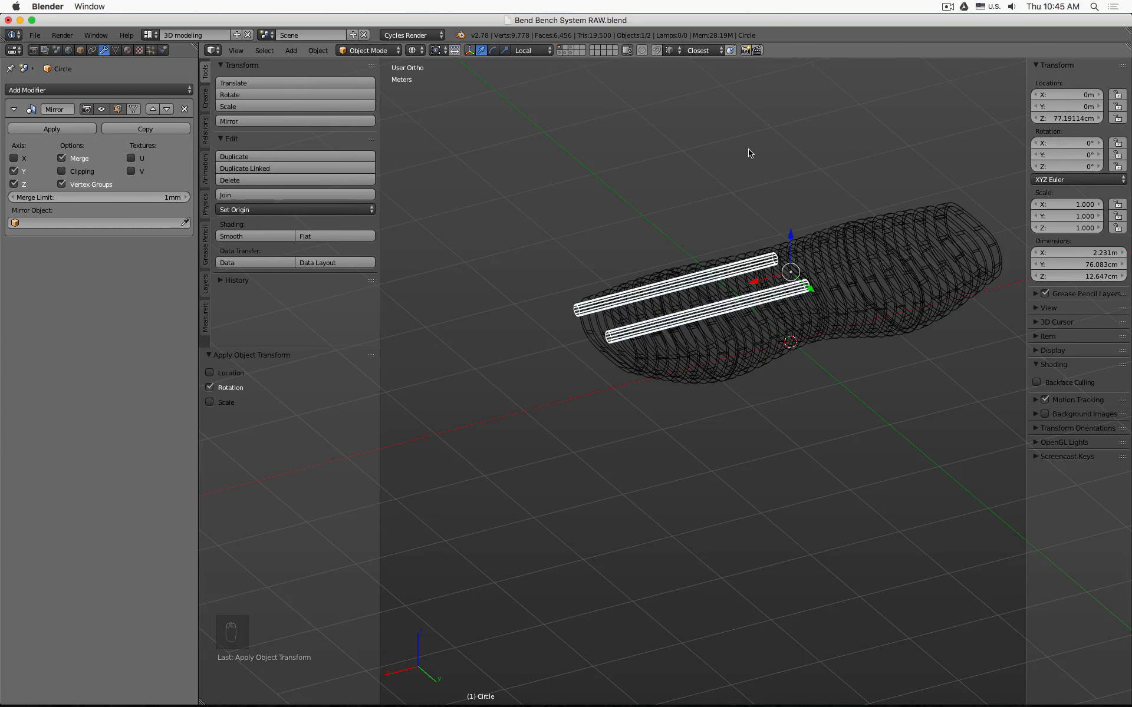
left_click(13, 184)
left_click(14, 158)
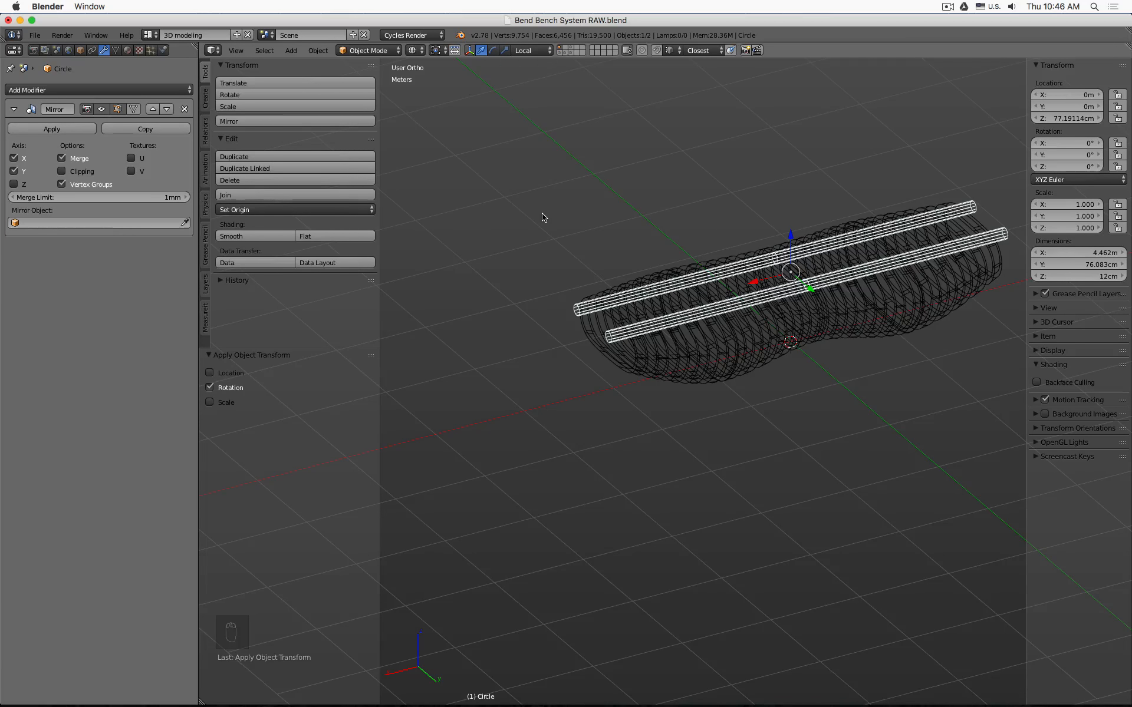
- Add a Subdivision Surface modifier to the tubes with 2 view subdivisions
key("z")
key("KP_1")
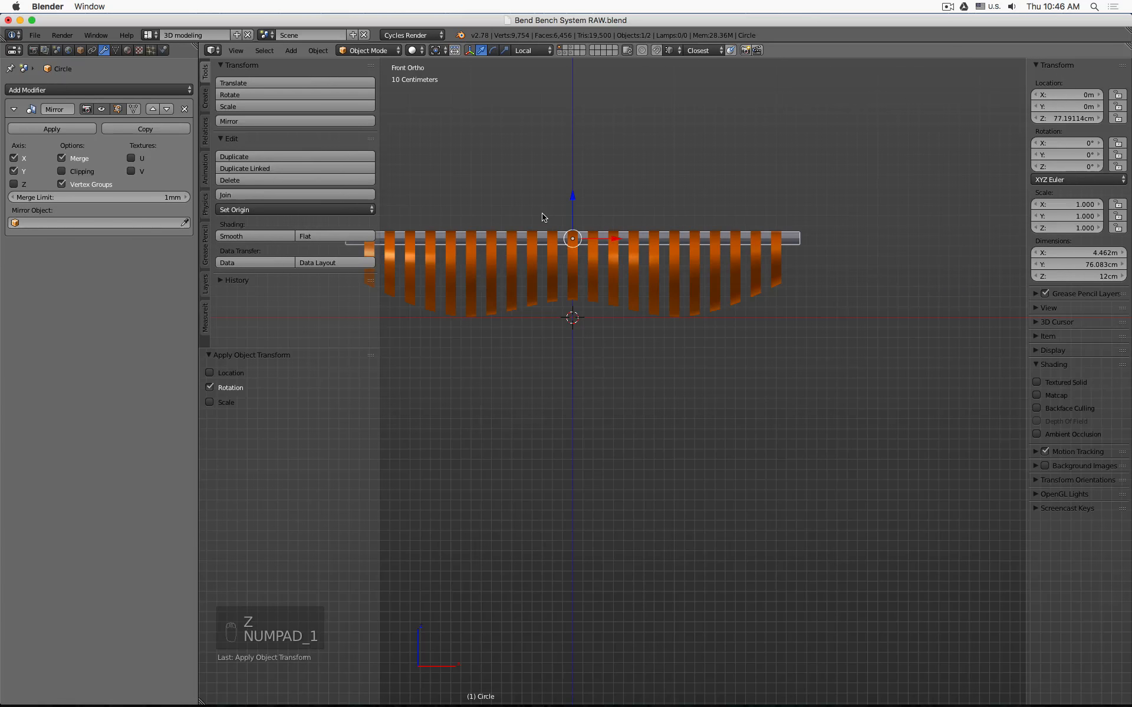
key("KP_6")
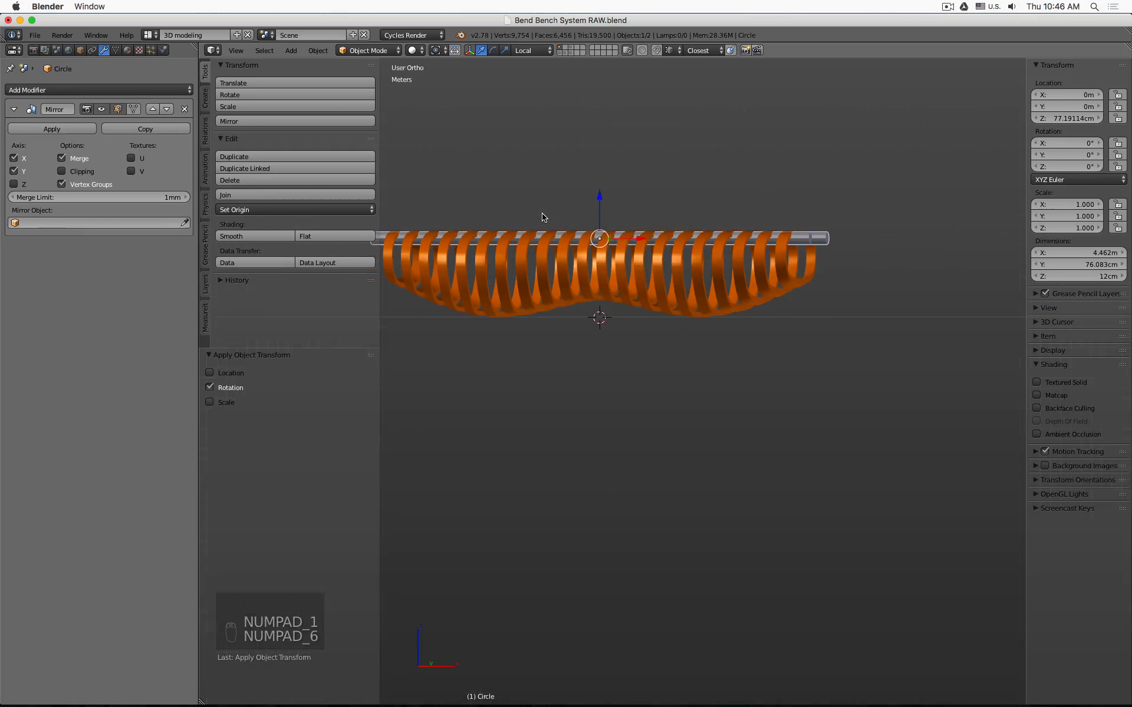
left_click(96, 90)
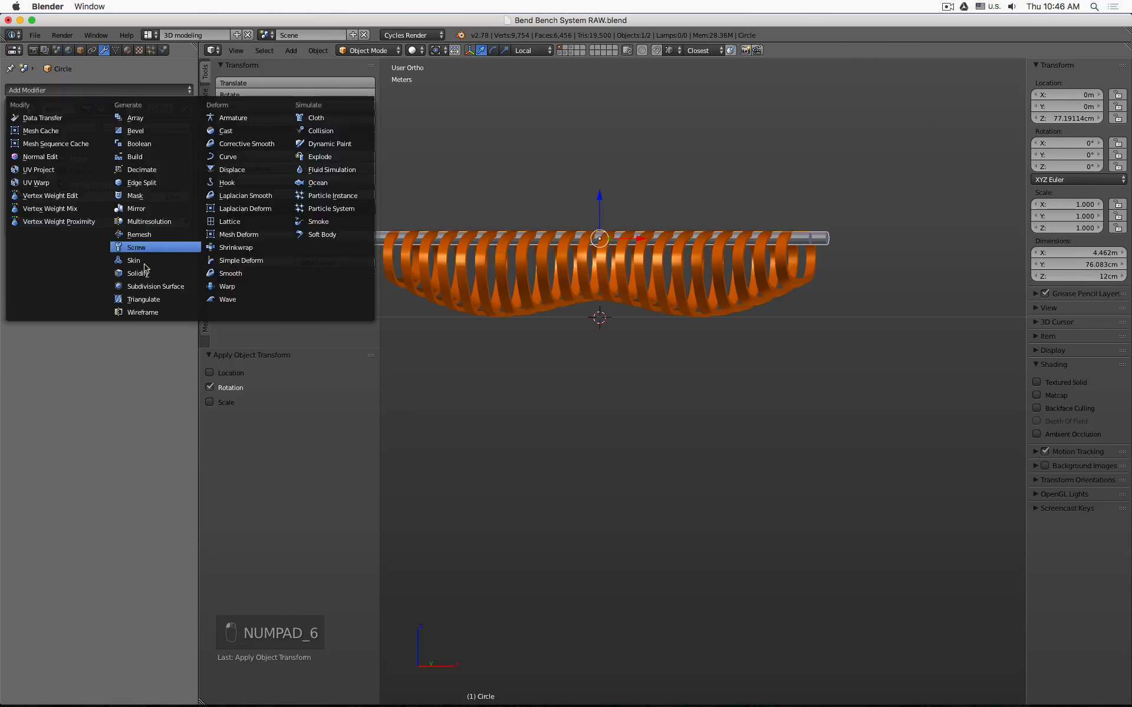
left_click(156, 287)
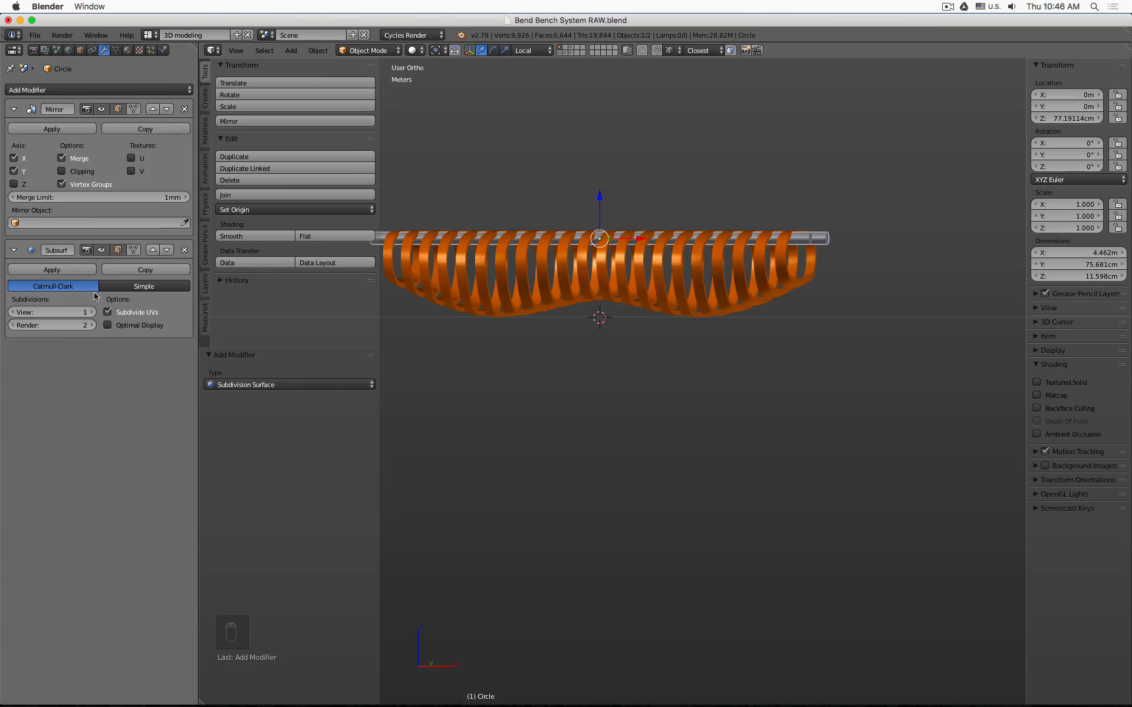
left_click(93, 312)
- Check the tube's roundness in the side view and set its Subdivision Surface view level to 1
key("KP_1")
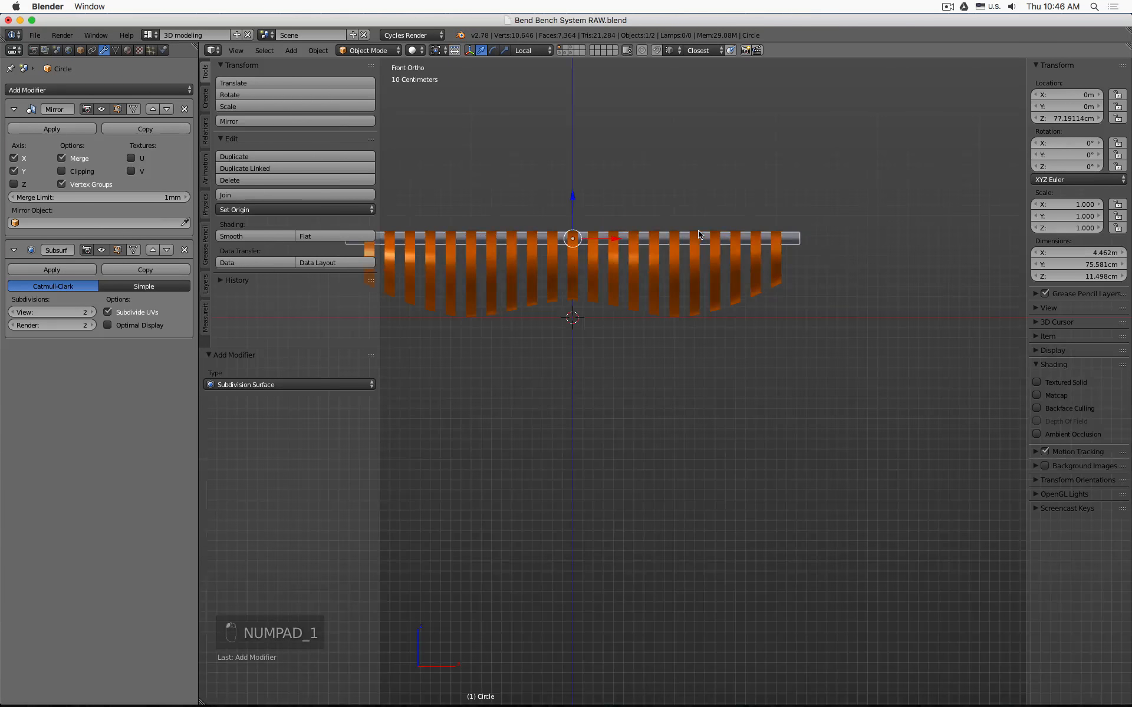
key("KP_3")
key("z")
scroll(717, 262, "up", 6)
key("z")
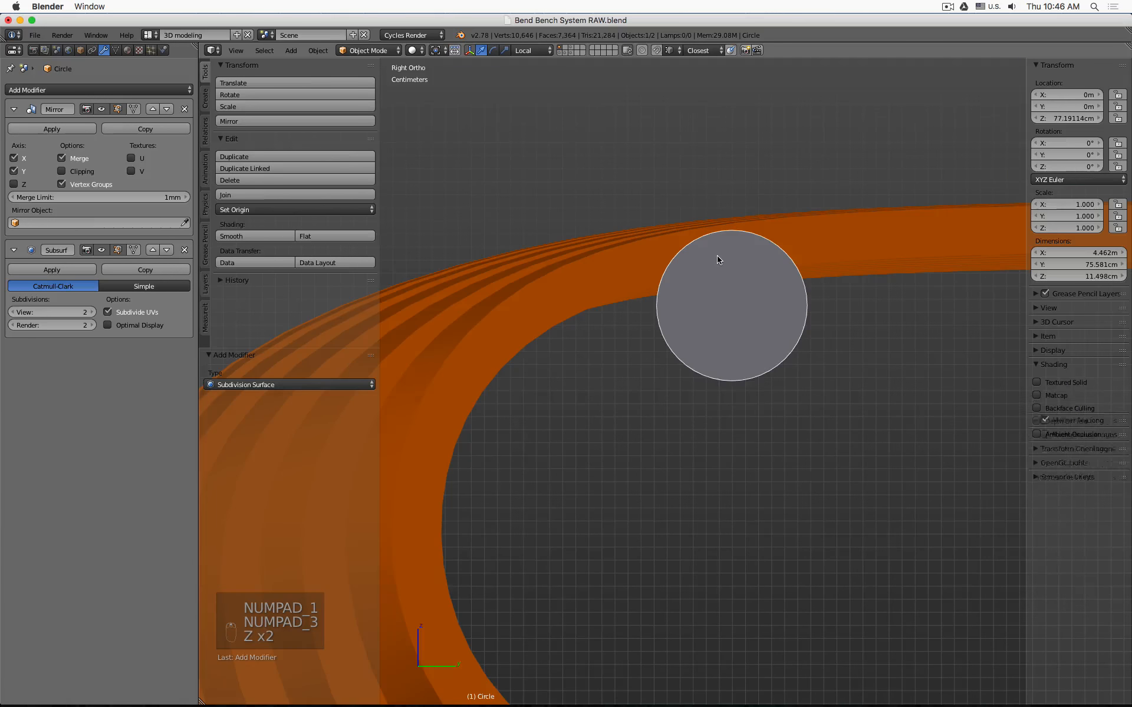
scroll(720, 253, "up", 6)
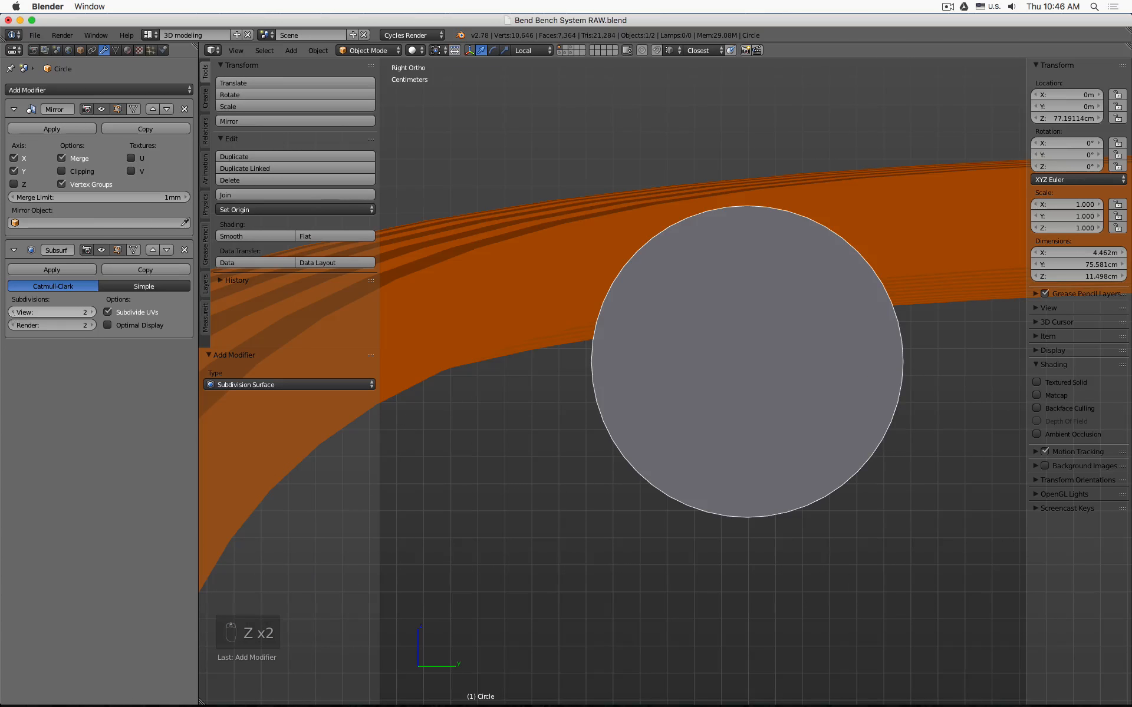
left_click(12, 312)
key("z")
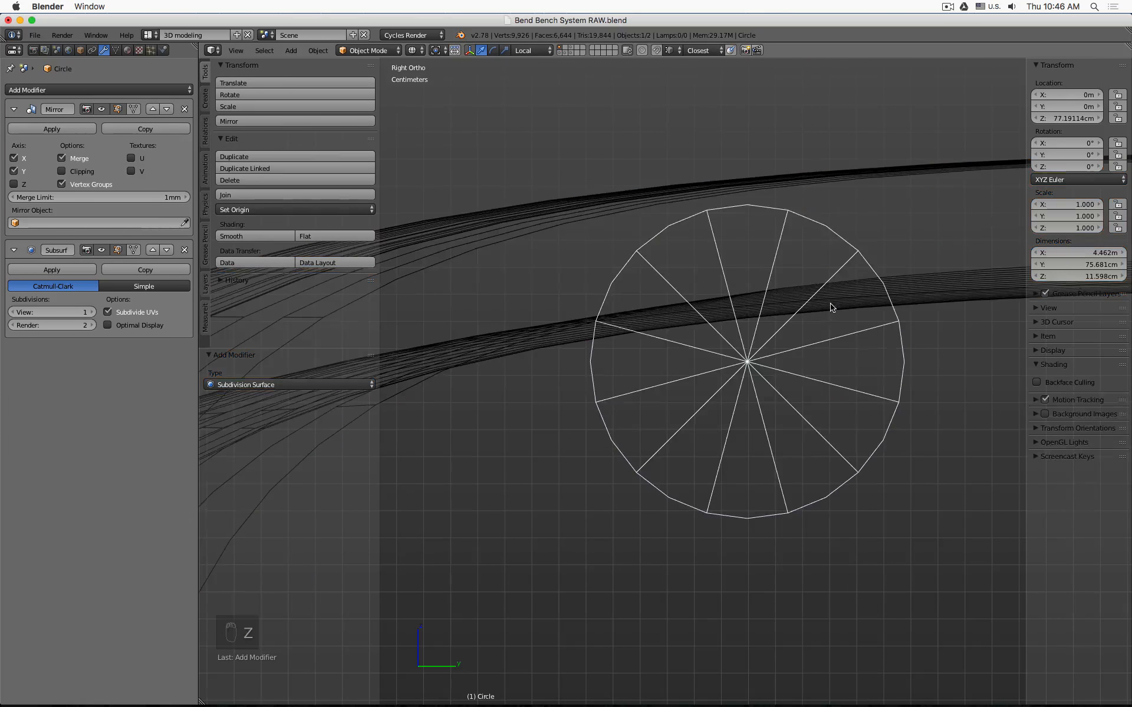
key("z")
mouse_move(831, 303)
middle_mouse_down()
mouse_move(911, 304)
mouse_move(906, 313)
middle_mouse_up()
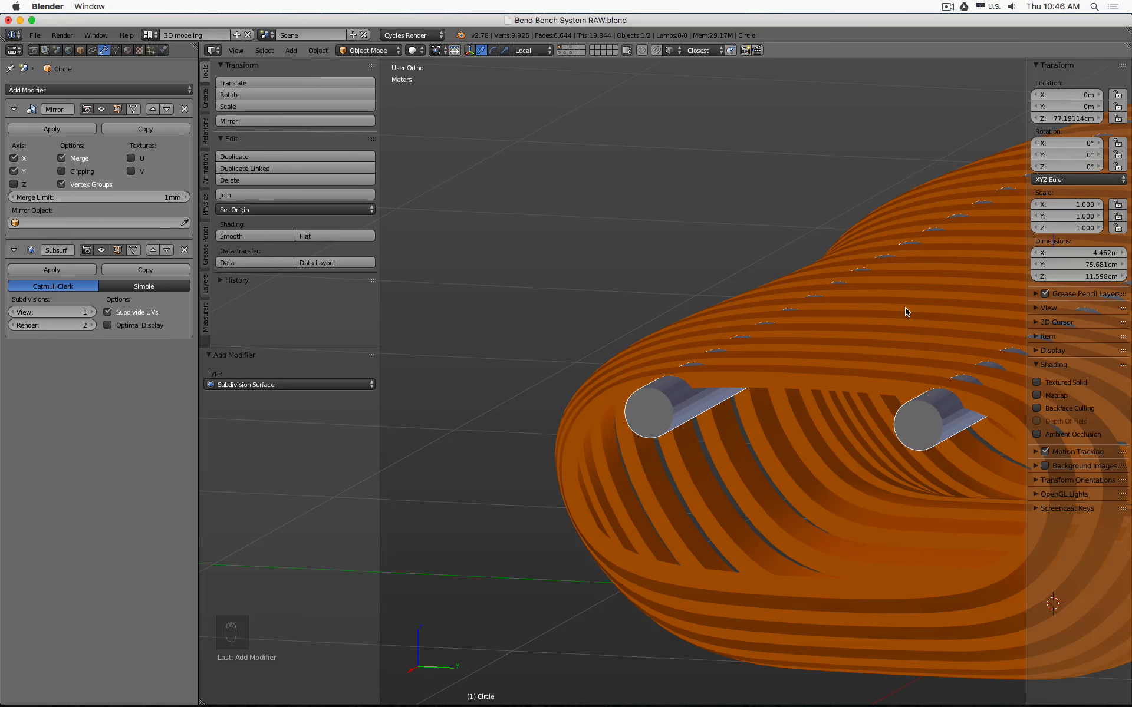
- Compare the ribs with the tubes hidden and revealed again, examining where the tubes pass through them
key("h")
middle_click_drag(838, 356, 770, 326)
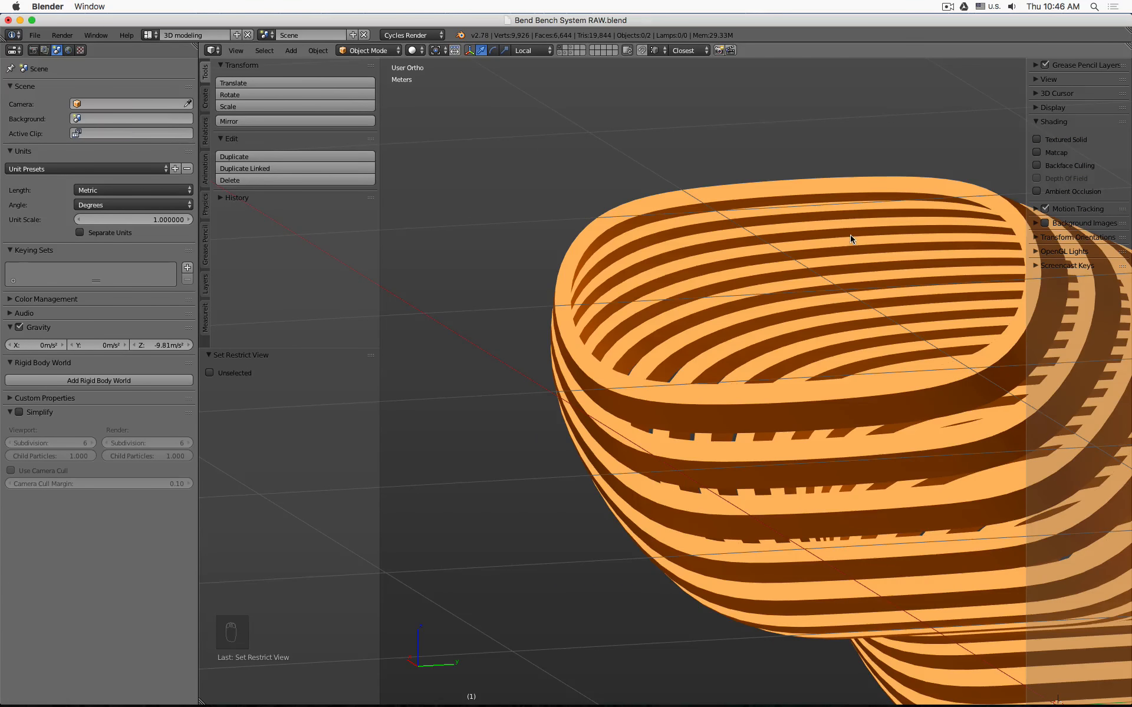
key("alt+h")
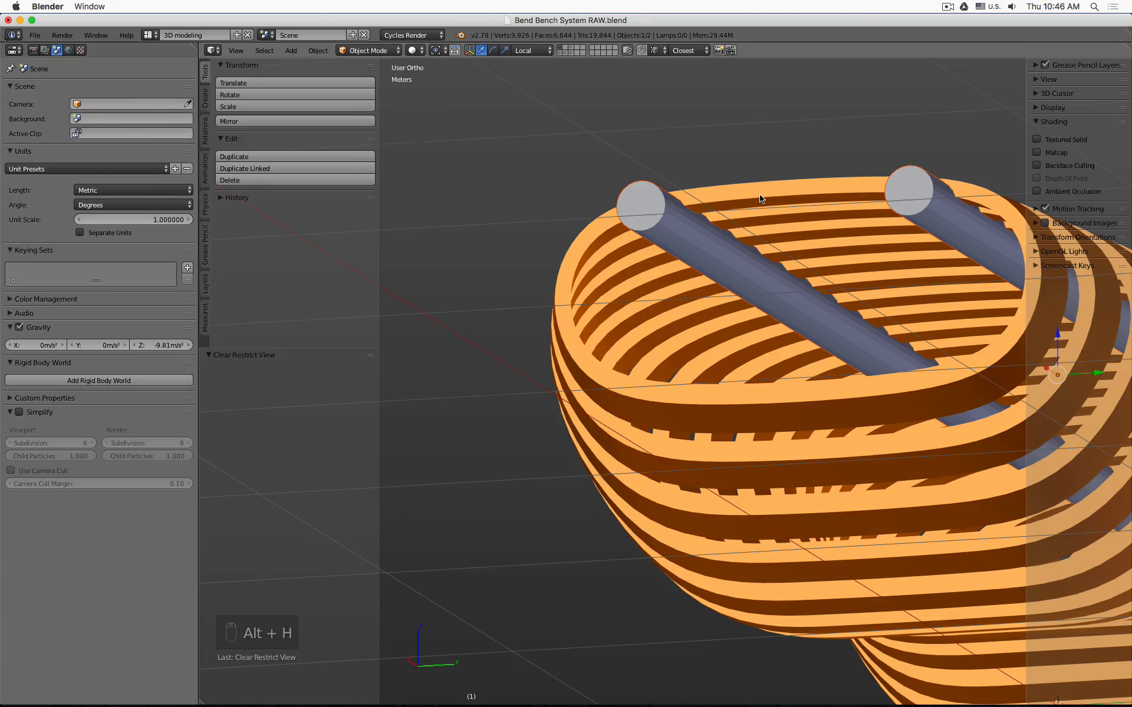
middle_click_drag(773, 200, 820, 225)
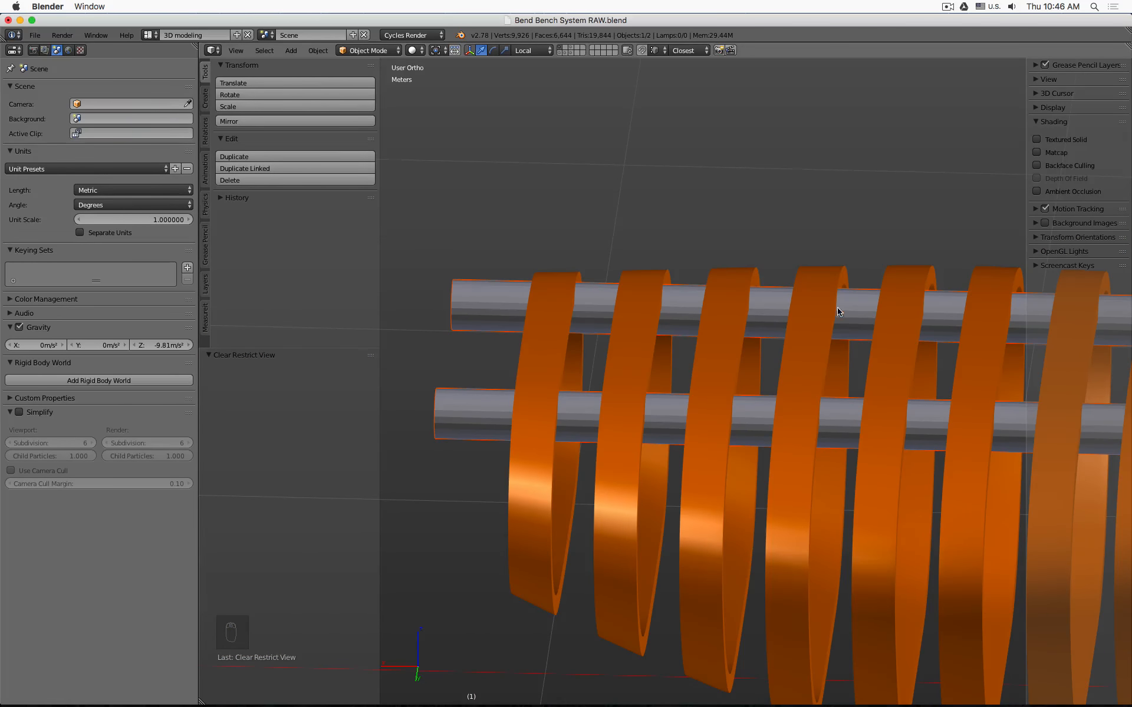
middle_click_drag(866, 308, 868, 294)
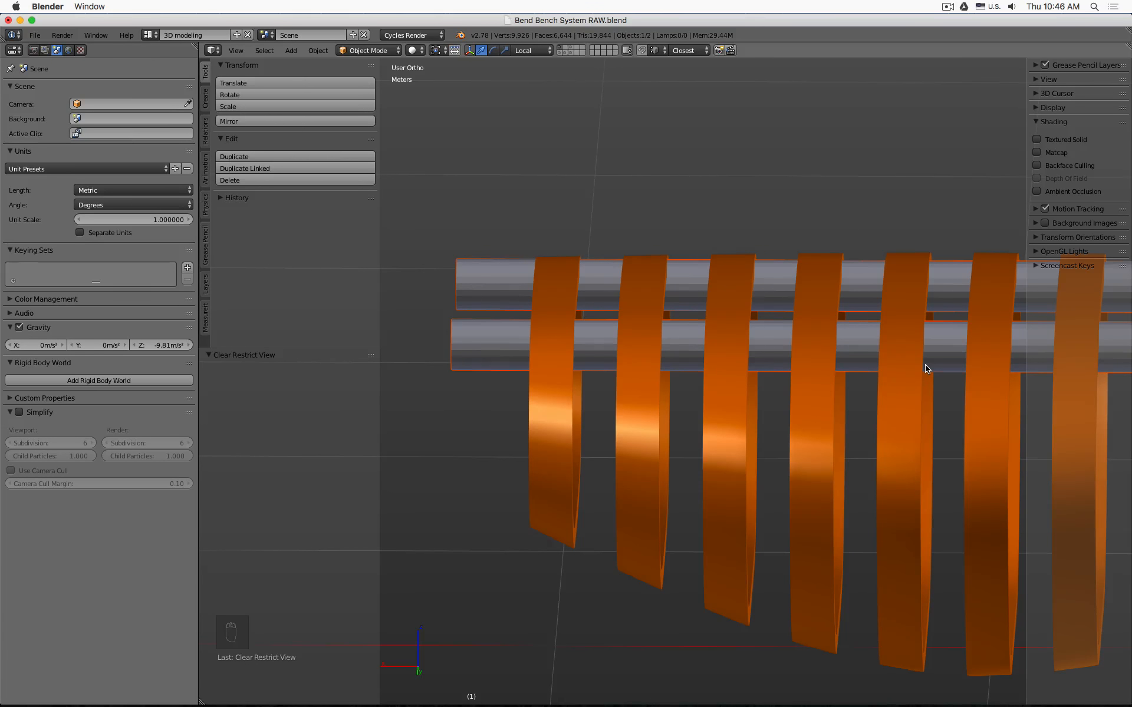
scroll(826, 372, "down", 2)
middle_click_drag(740, 386, 788, 379)
- Turn off the viewport display of the Array and Core modifiers on the Full Ribs object
left_click(793, 375)
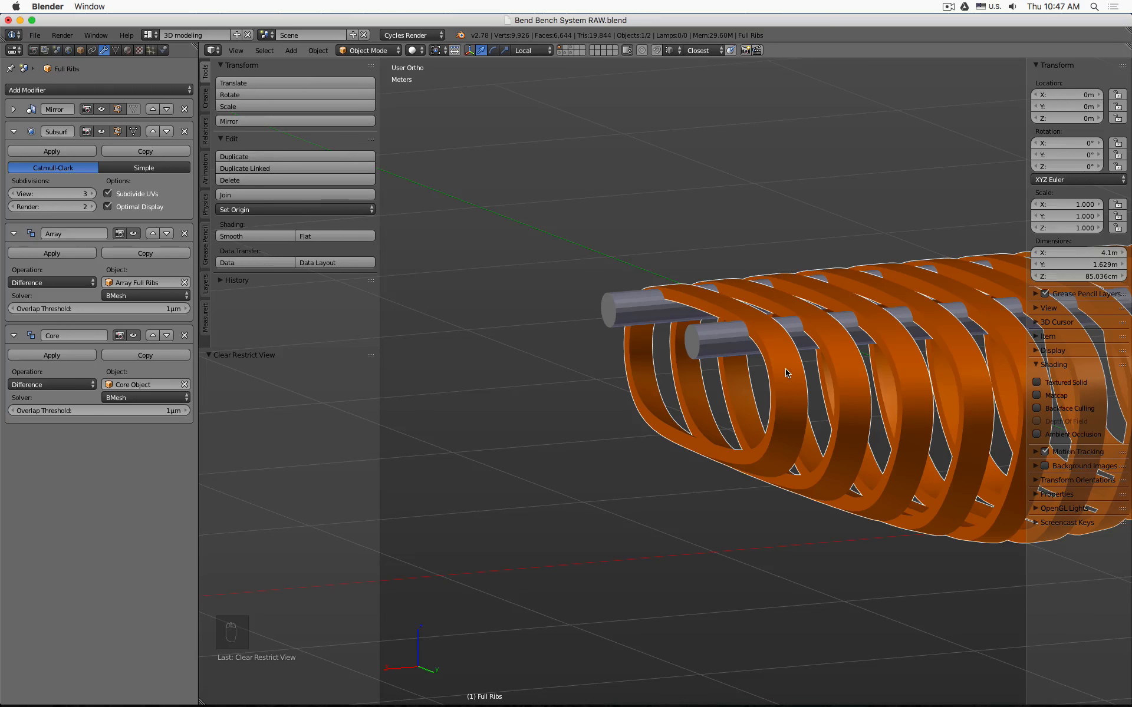
key("Tab")
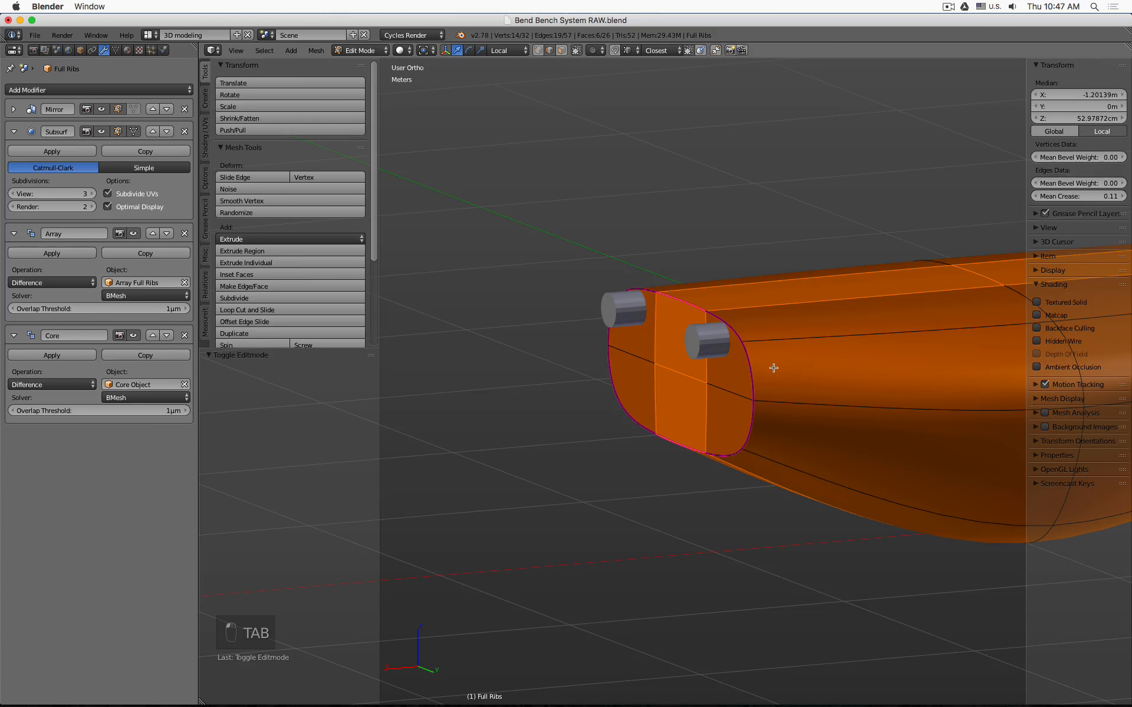
key("Tab")
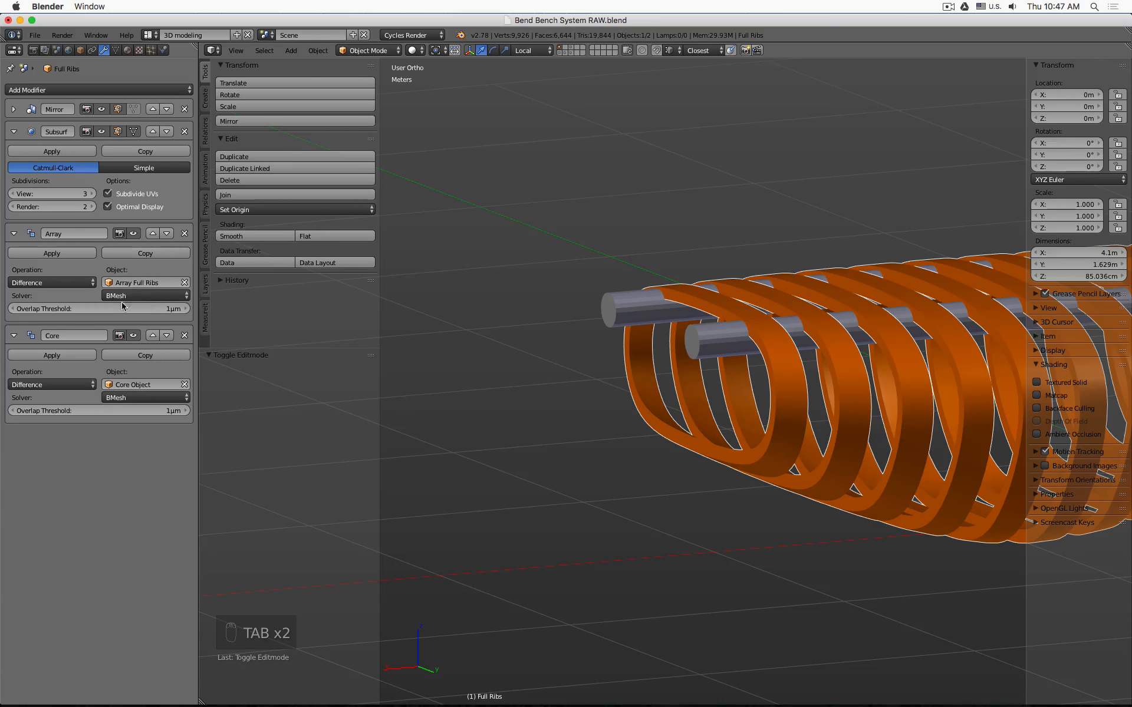
left_click(134, 336)
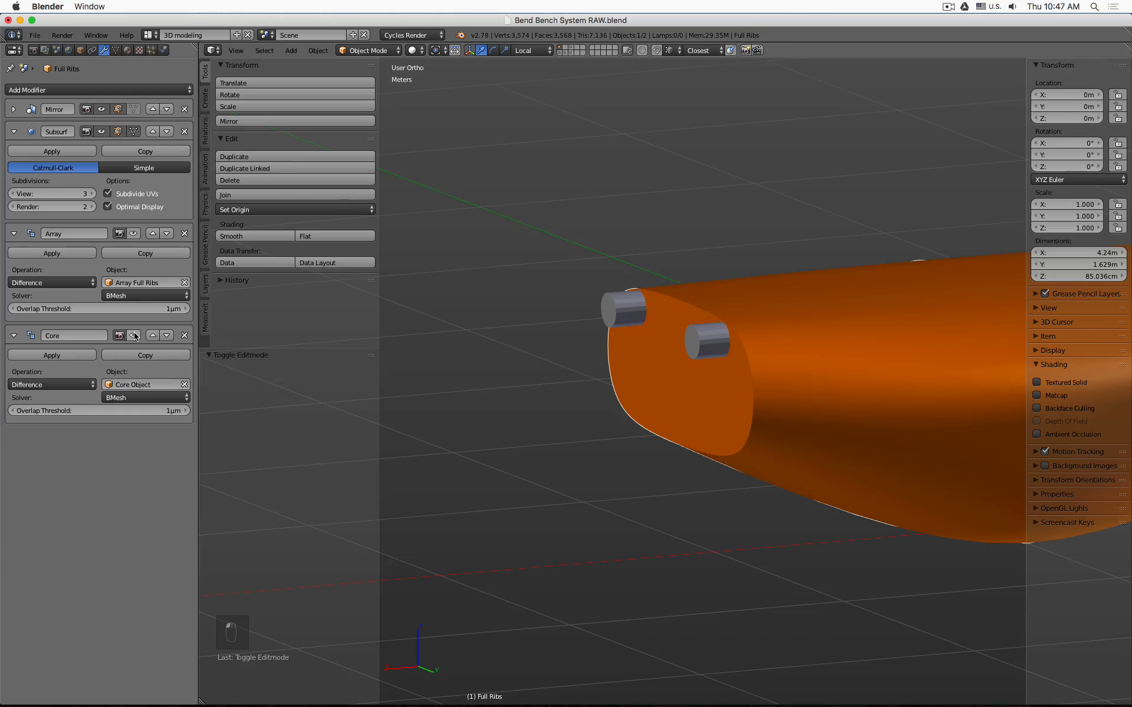
- Restore the viewport display of the Full Ribs' Array and Core modifiers, comparing the ribs with and without the Core cut
key("ctrl+z")
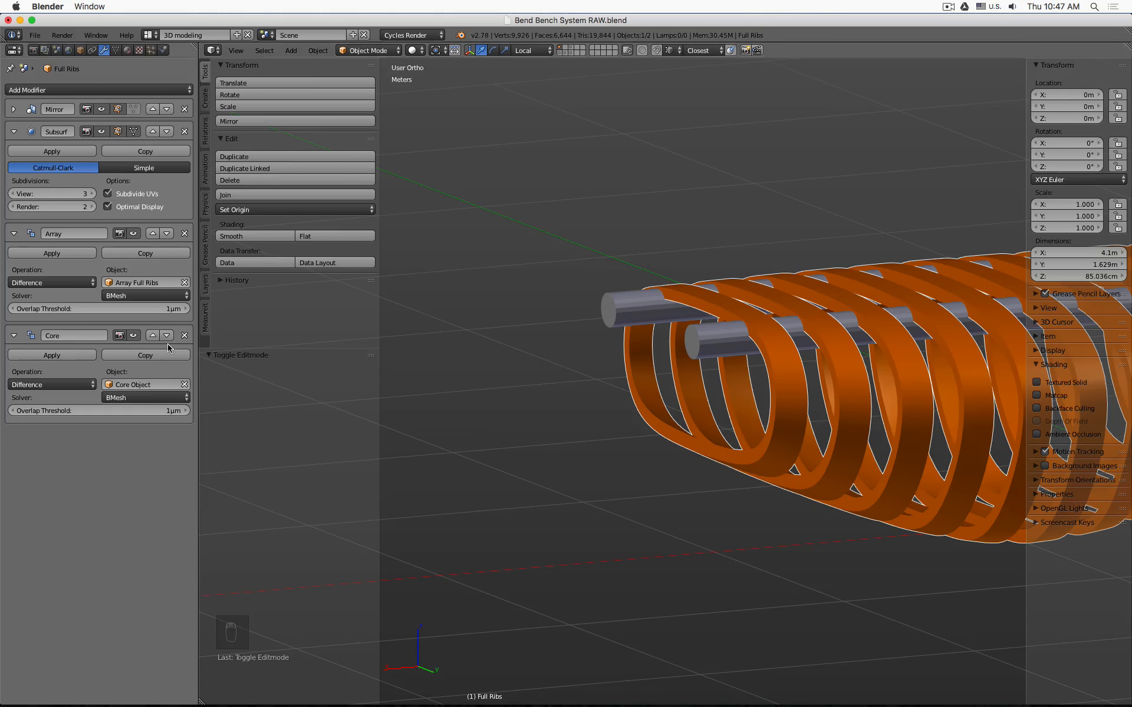
left_click(134, 336)
left_click(133, 336)
left_click(134, 336)
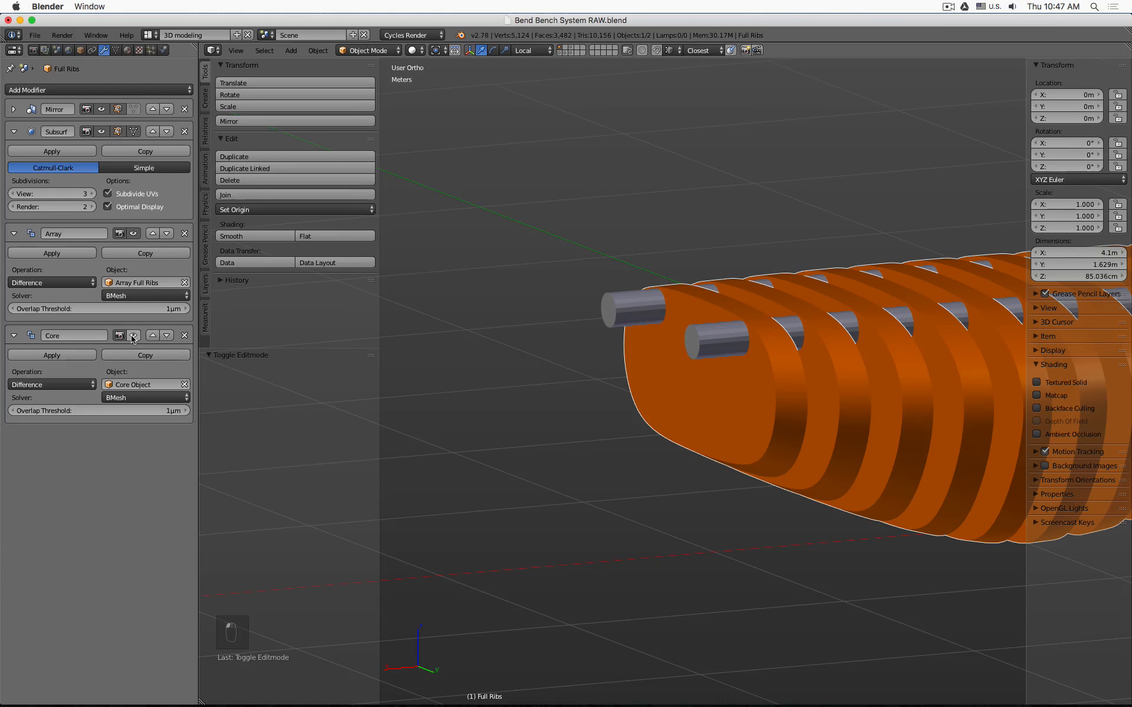
left_click(134, 336)
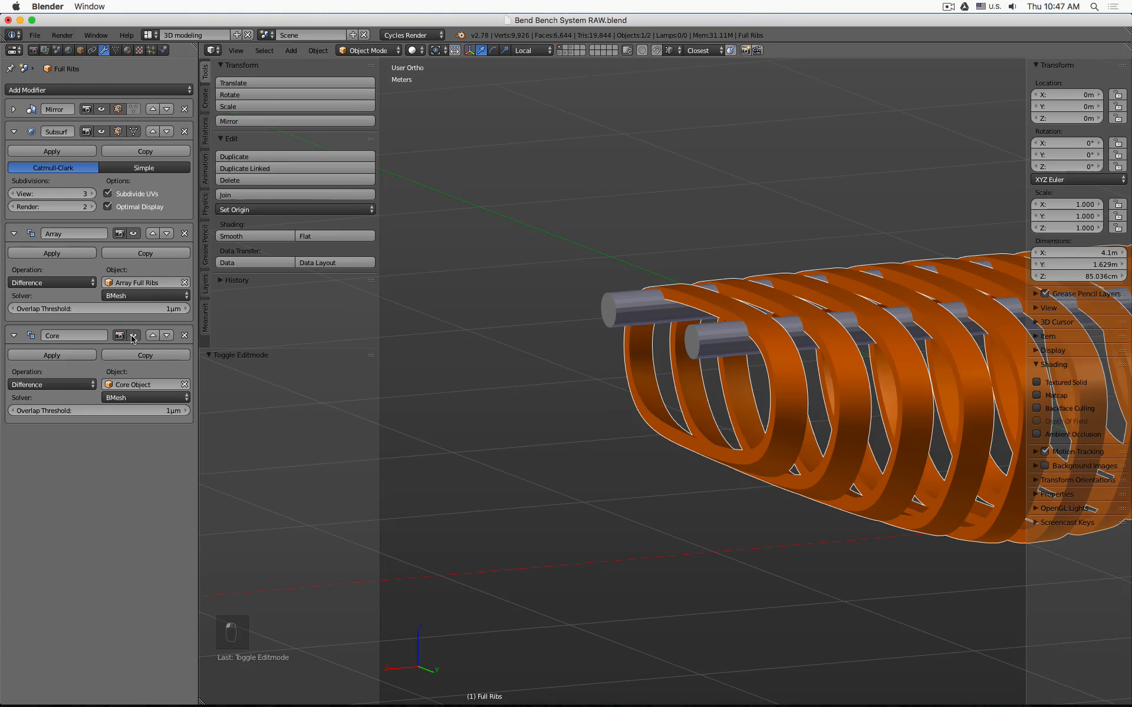
- Move the tubes to layer 12 and, with that layer shown, send the Core Object to layer 2
right_click(619, 316)
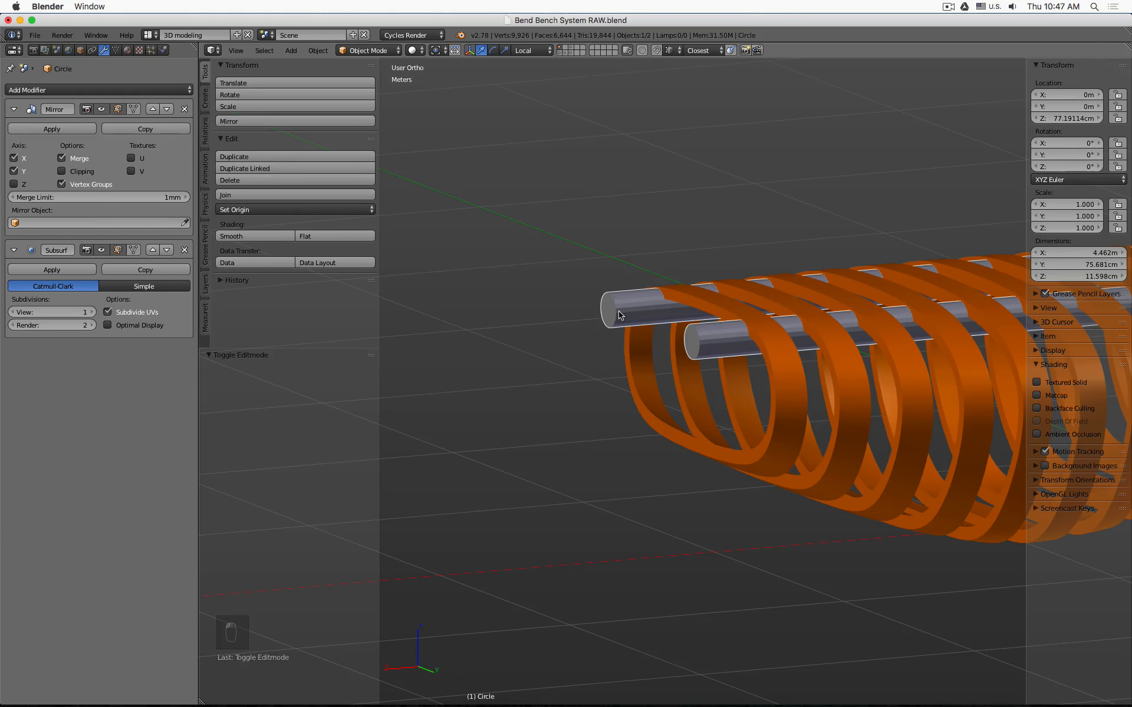
key("m")
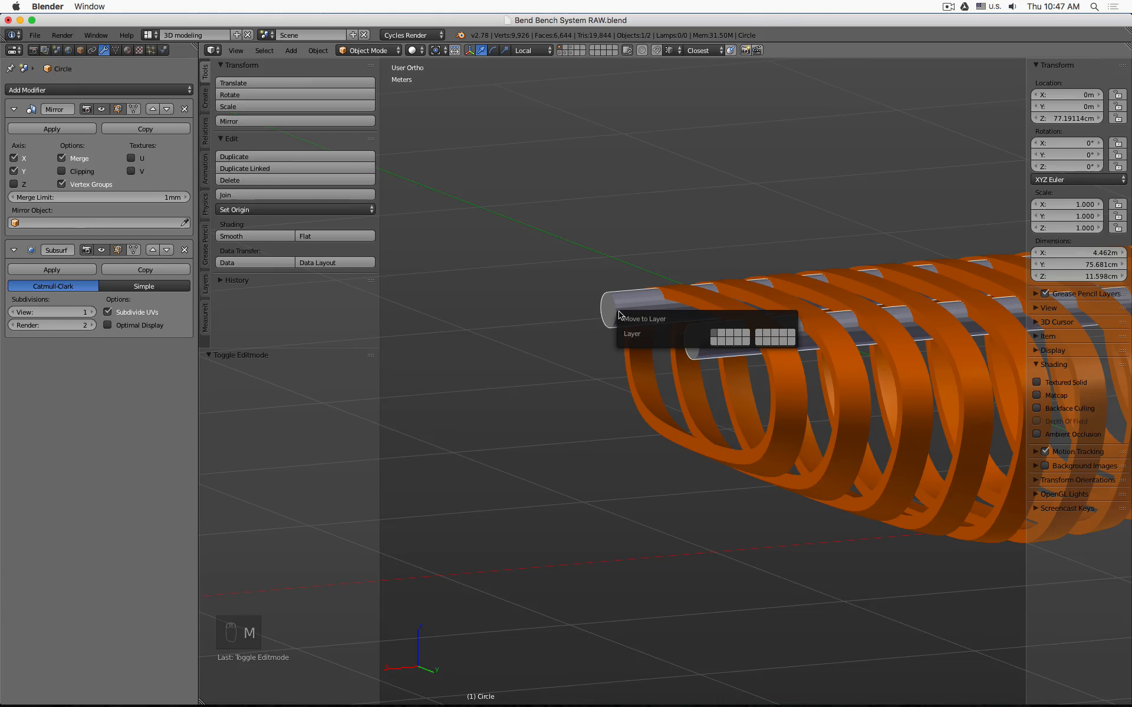
left_click(729, 342)
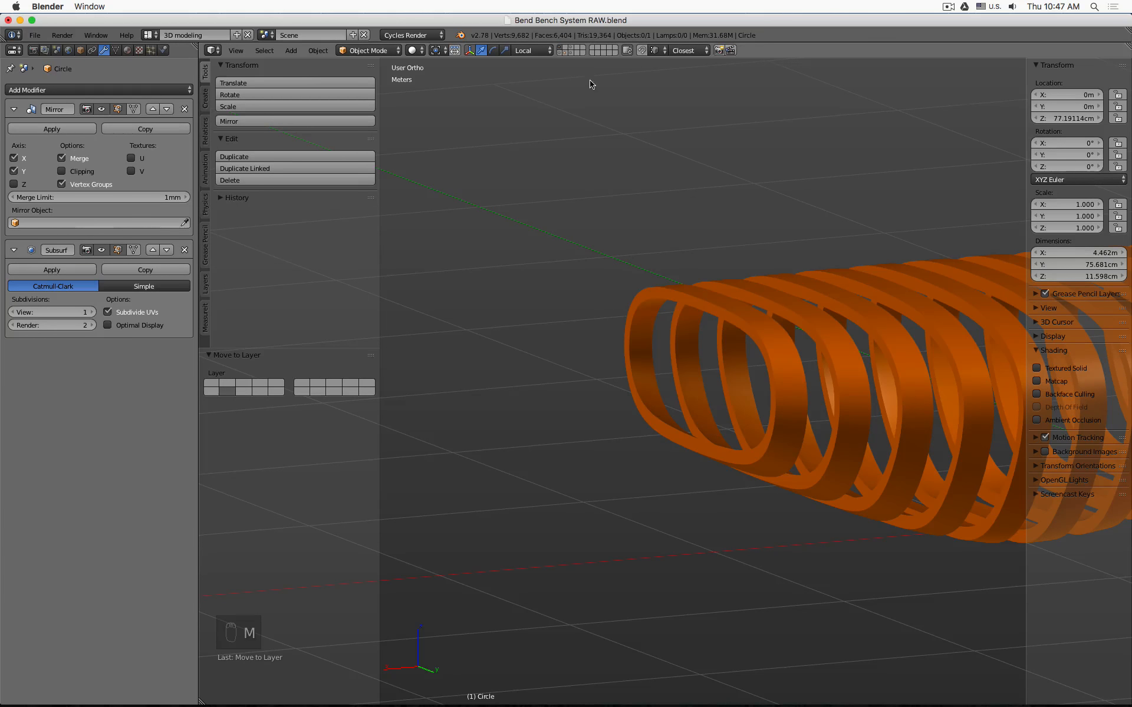
left_click(565, 53)
right_click(702, 382)
key("m")
left_click(797, 402)
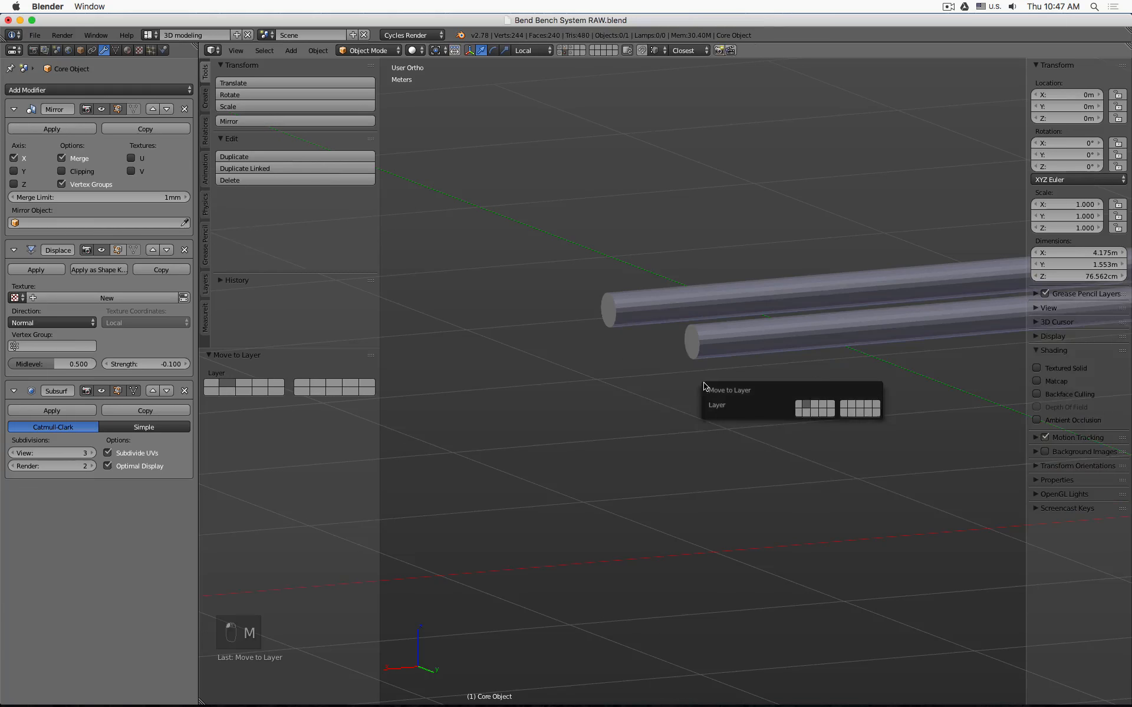
- Enable Auto Smooth at 30° on the tubes and apply Shade Smooth to them
right_click(611, 288)
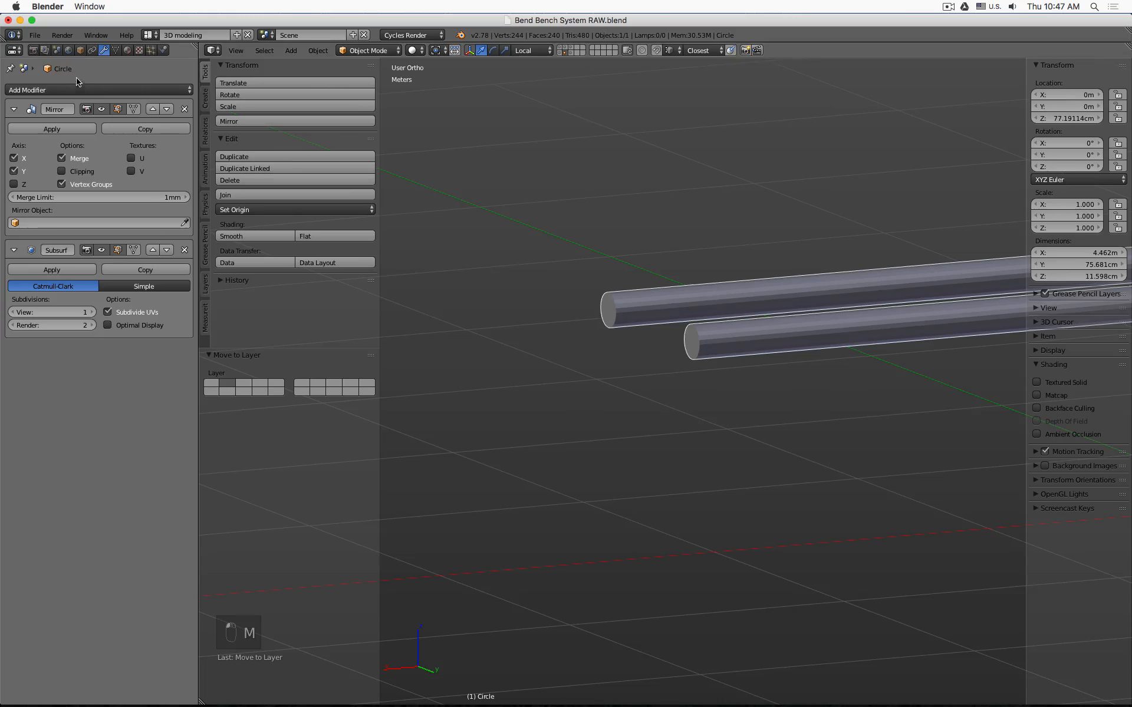
left_click(116, 50)
left_click(26, 124)
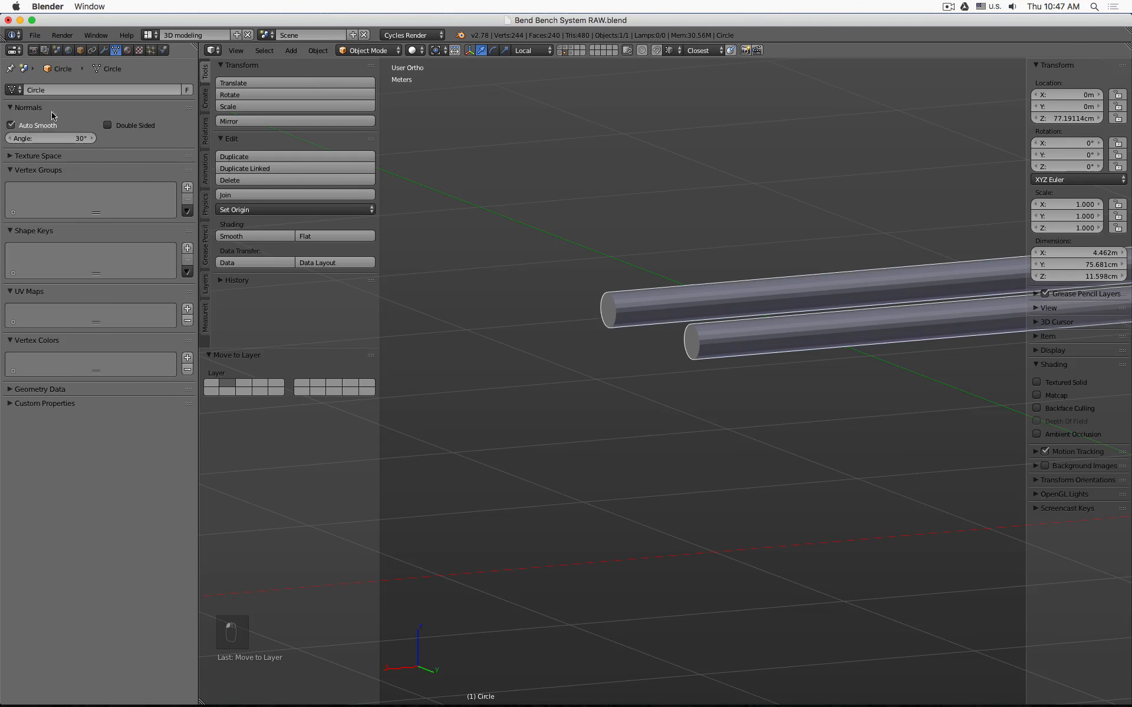
key("space")
type("shade")
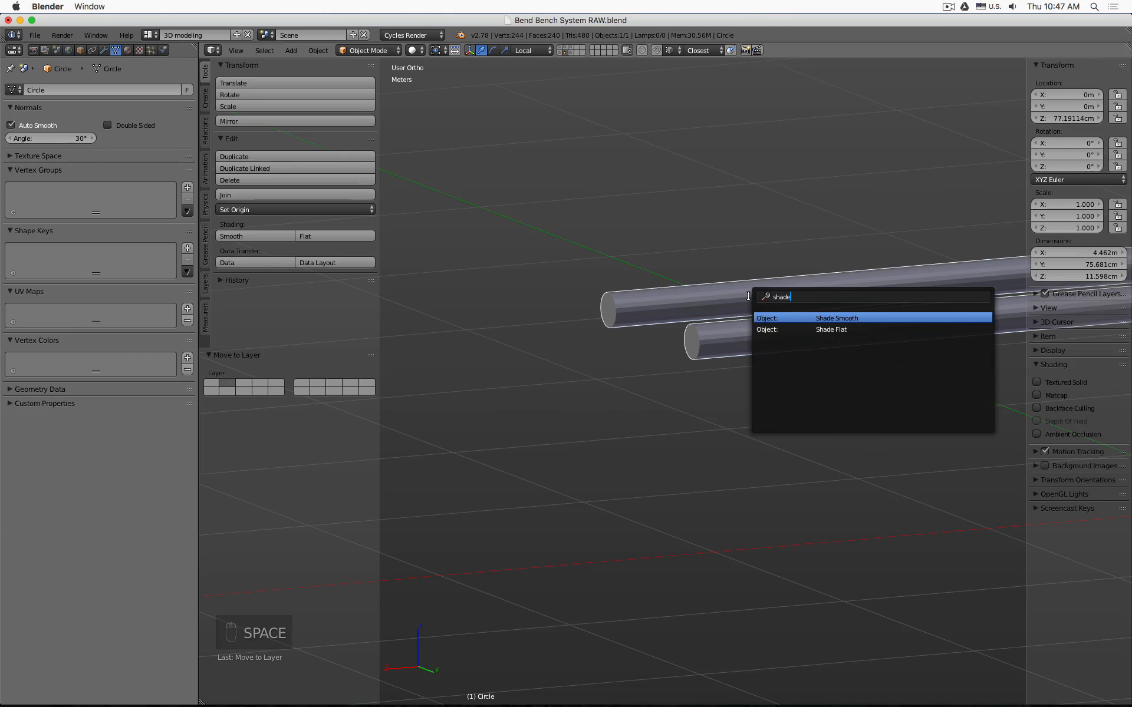
key("Return")
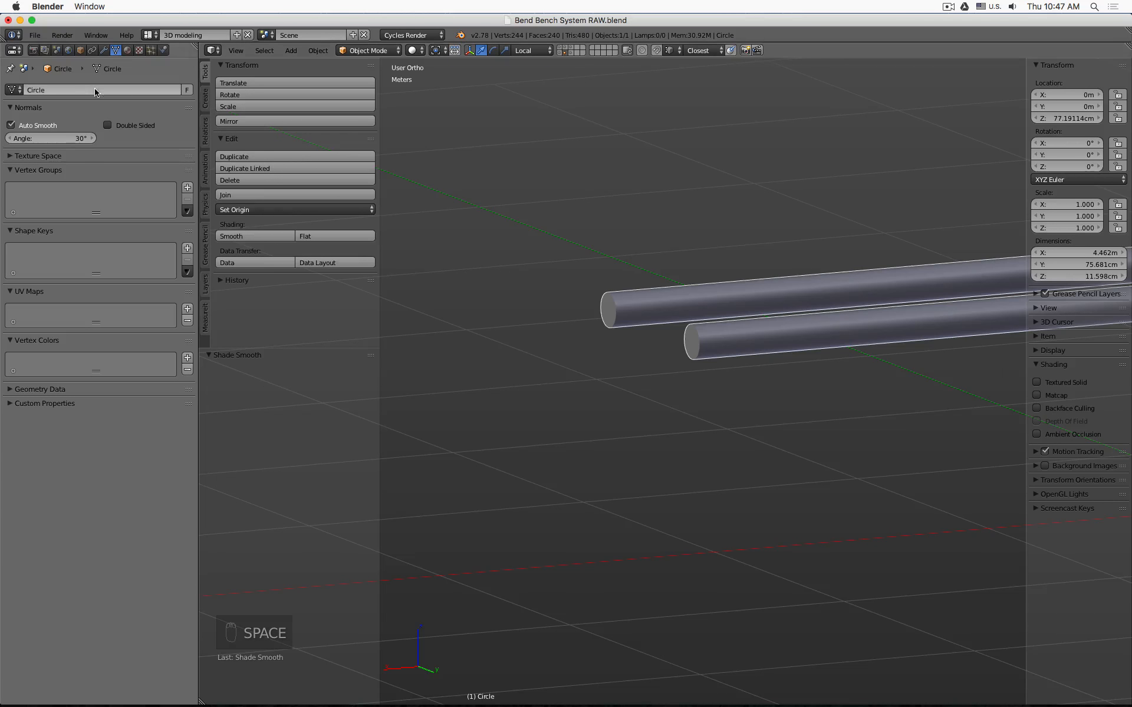
- Rename both the tubes' mesh data and the tube object "Pipe Flesh"
left_click(72, 89)
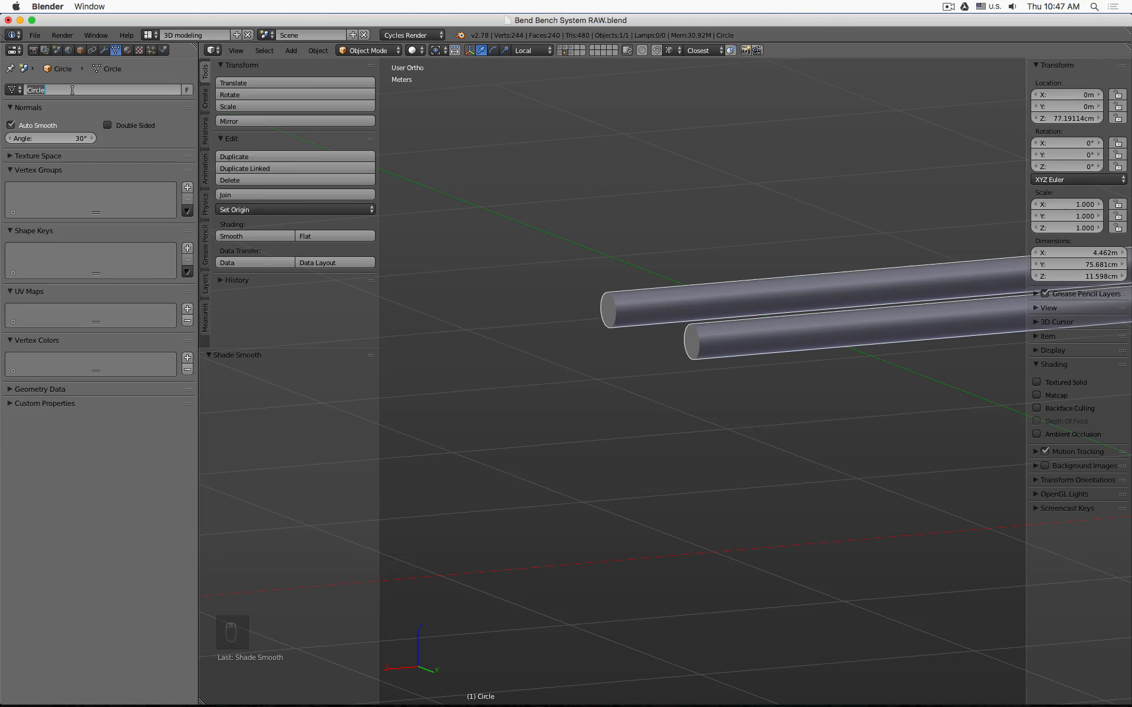
type("Pipe Flesh")
key("Return")
left_click(80, 50)
left_click(79, 89)
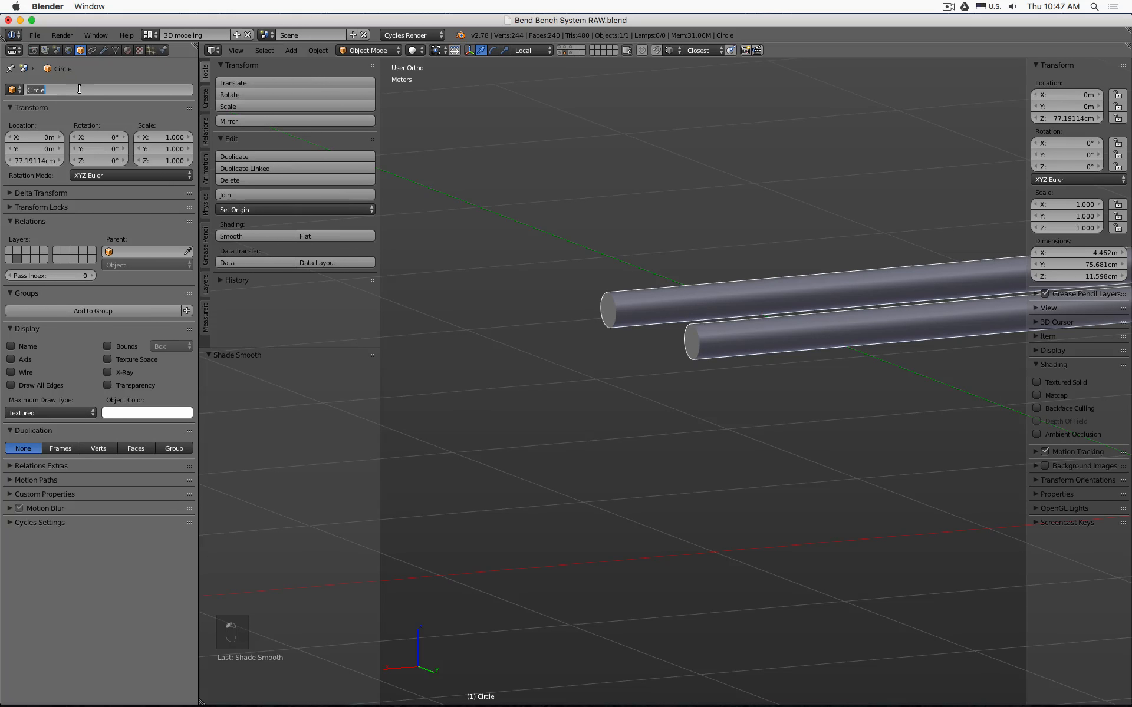
type("Pipe Flesh")
key("Return")
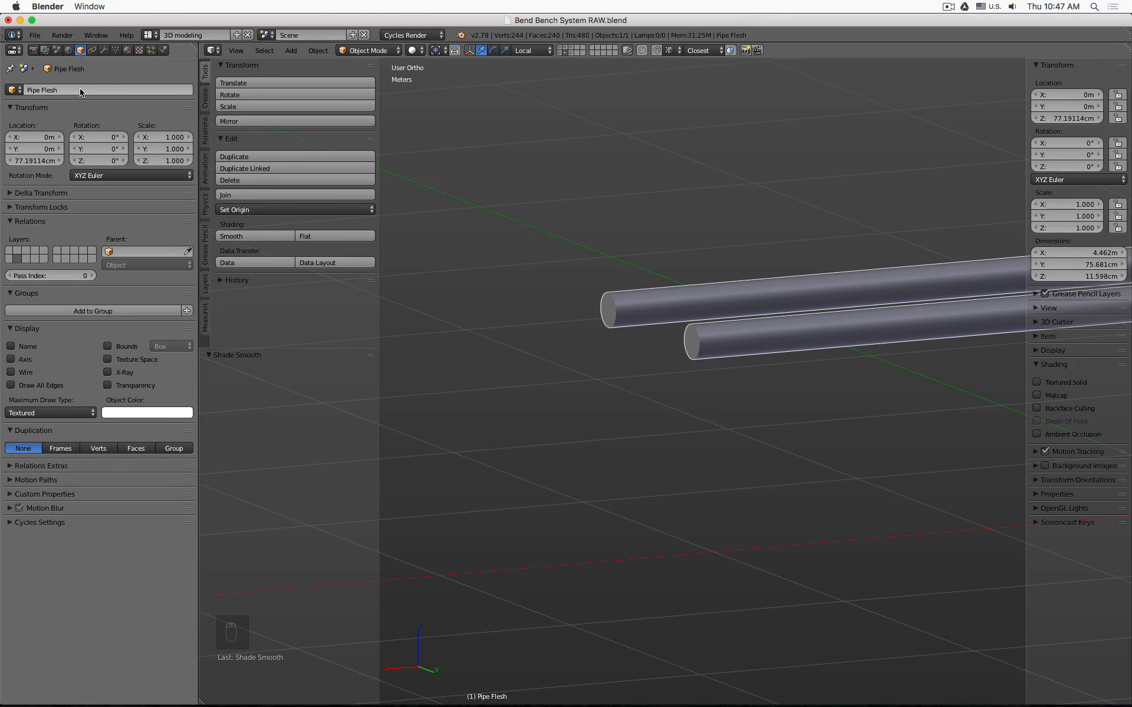
- Add a Boolean modifier to the Core Object on layer 2, set to Difference with Pipe Flesh as the object
left_click(566, 47)
right_click(702, 318)
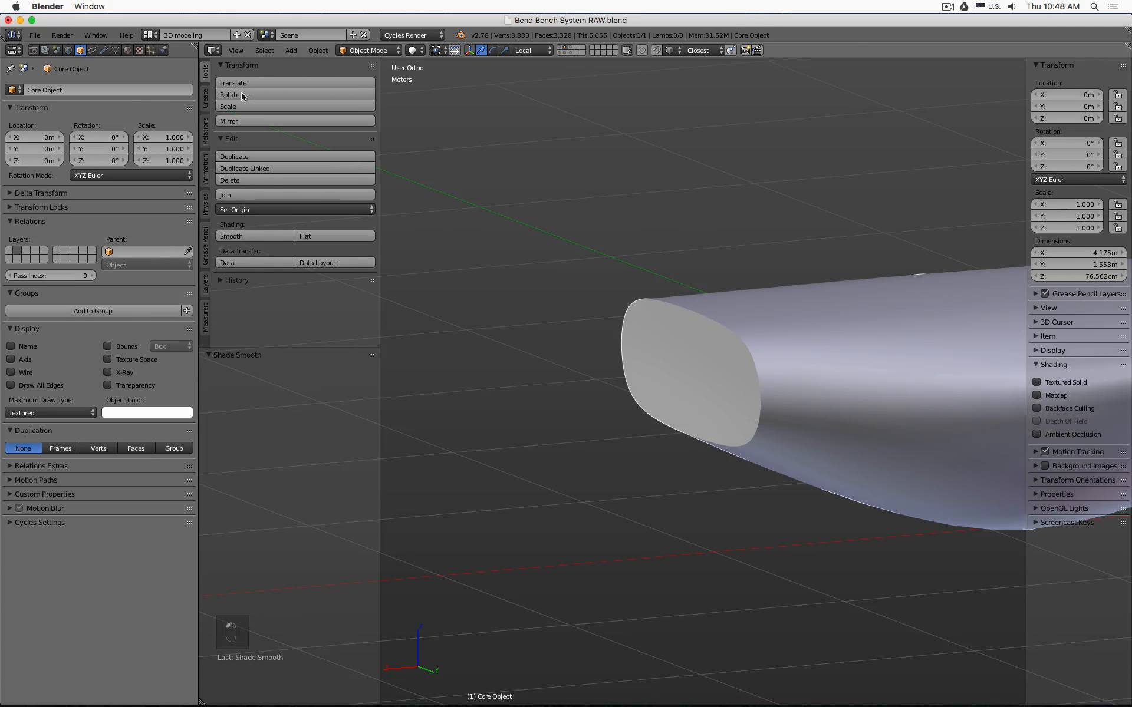
left_click(104, 50)
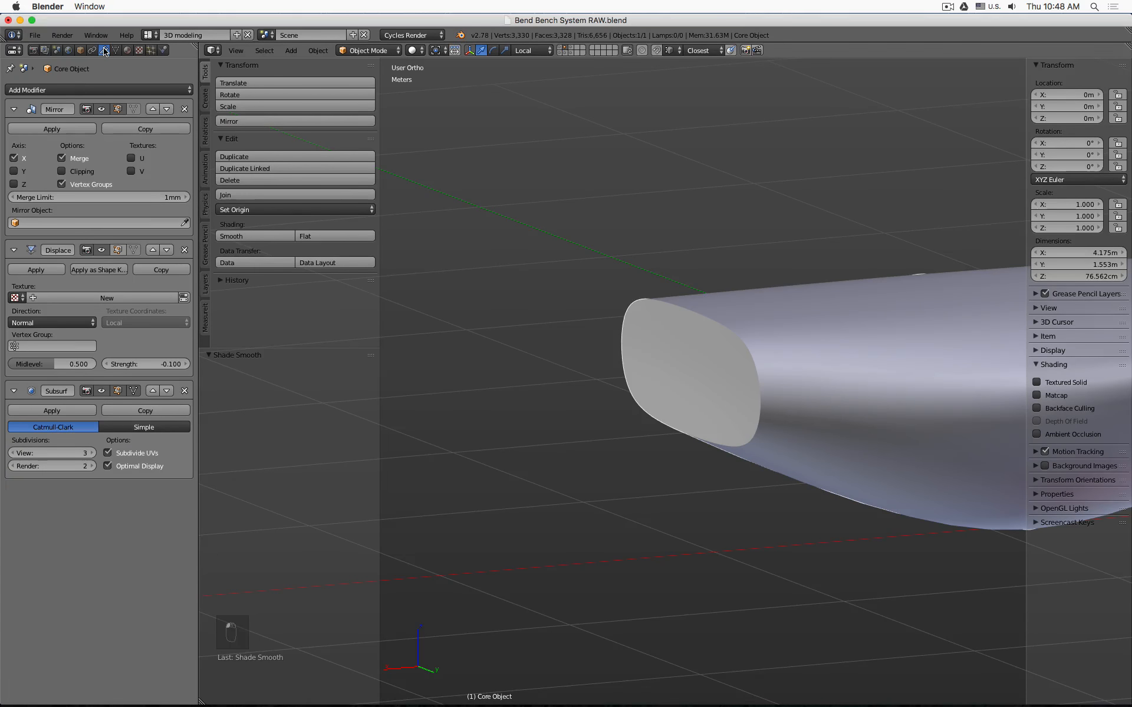
left_click(100, 90)
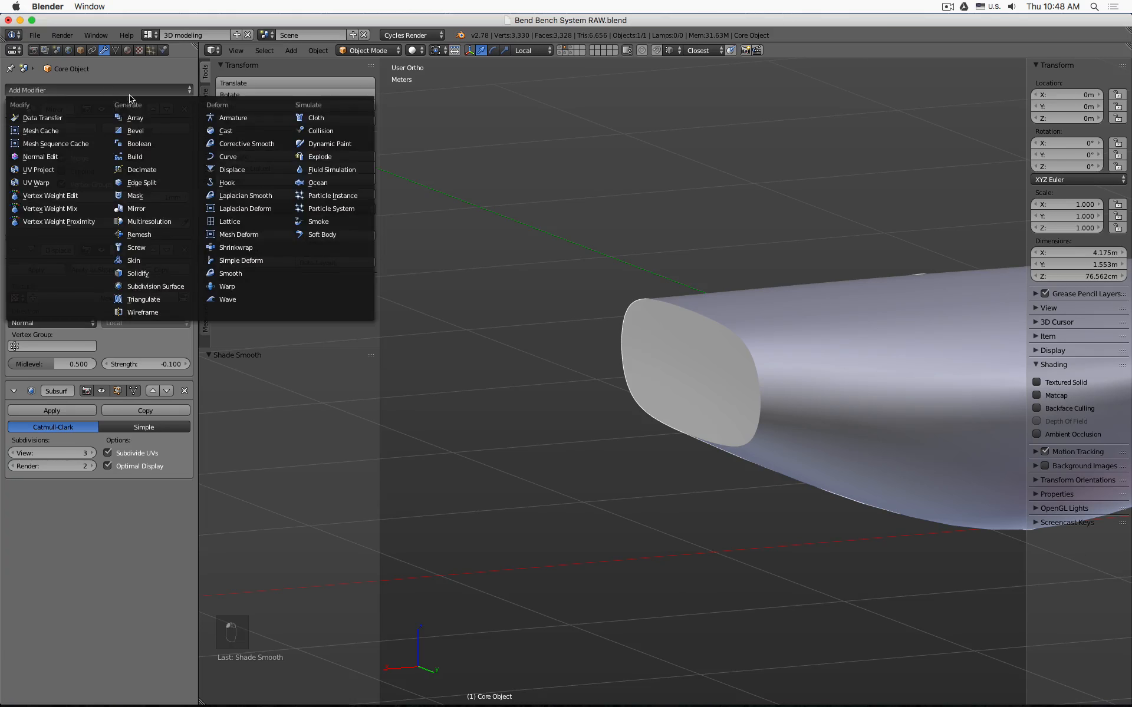
left_click(147, 144)
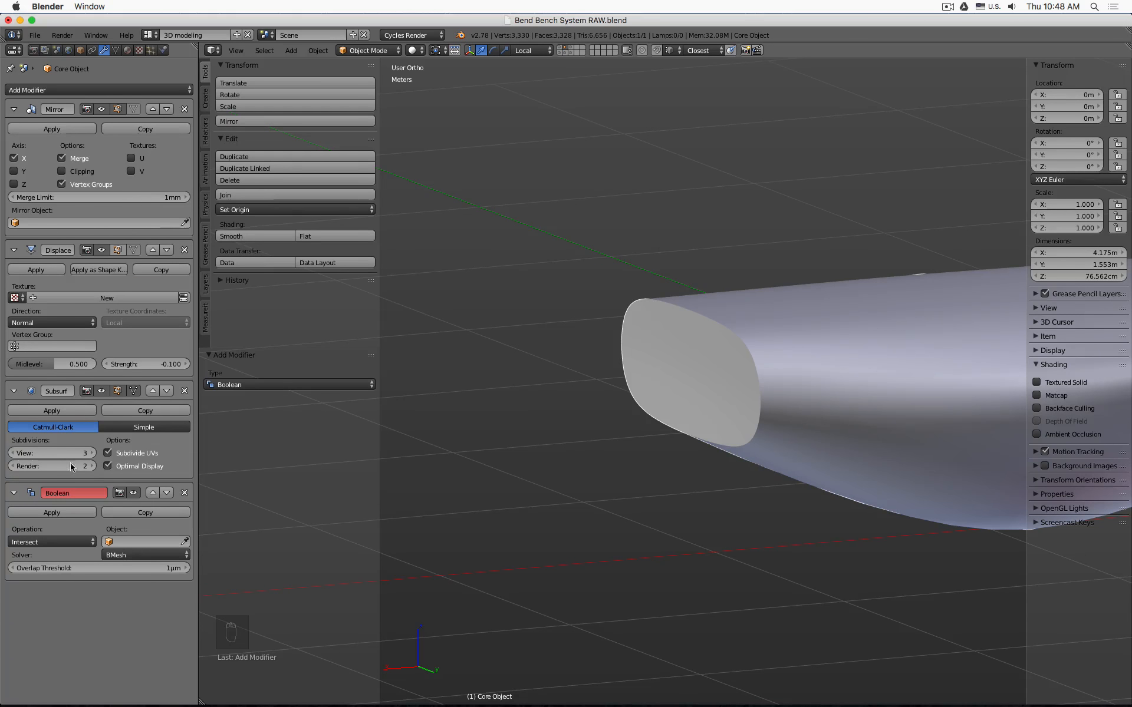
left_click(64, 542)
left_click(70, 505)
left_click(141, 544)
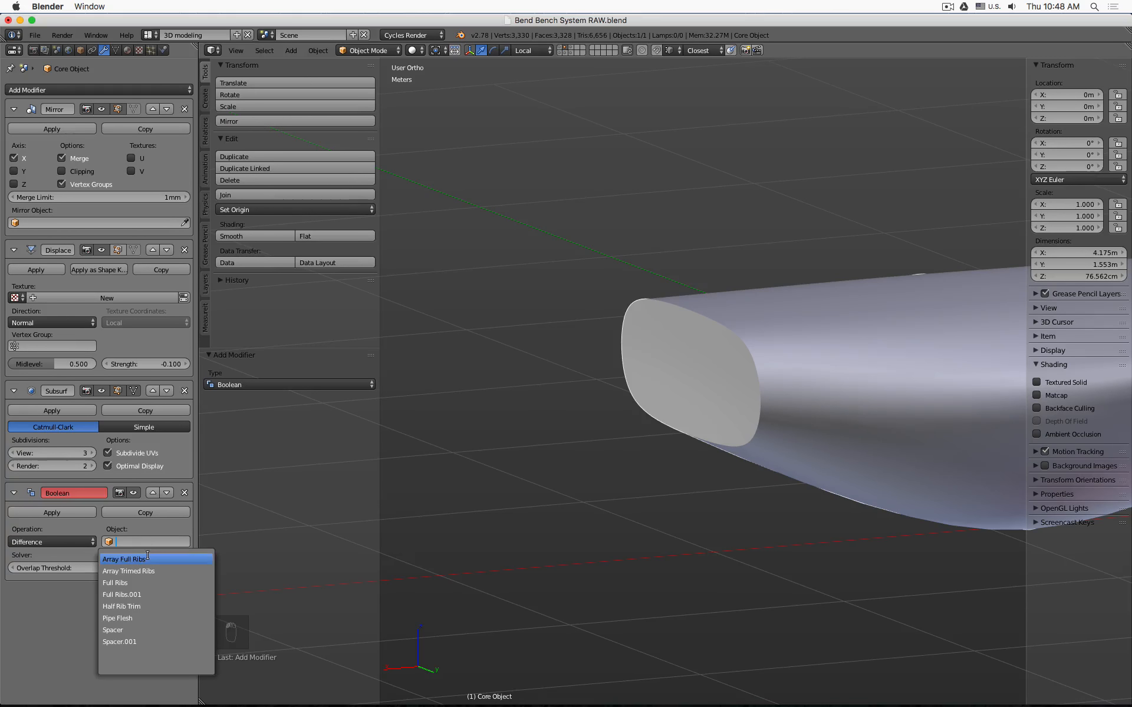
left_click(152, 619)
middle_click_drag(578, 383, 625, 356)
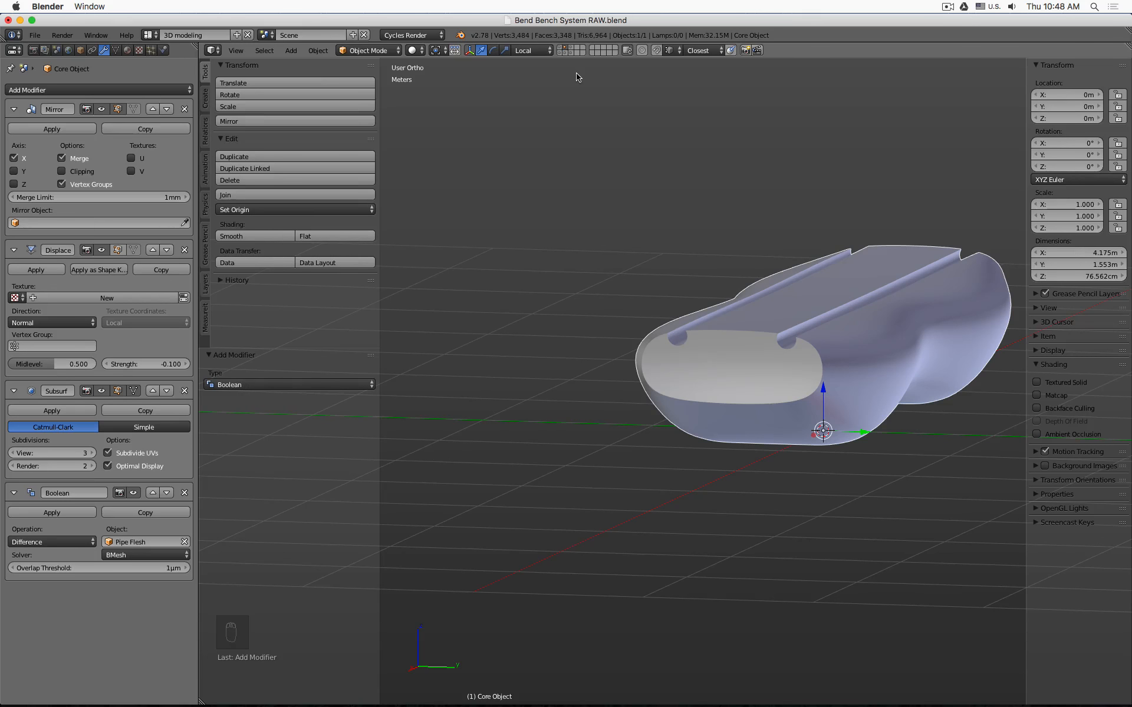
- Examine the full ribs in the side view and in perspective where the pipe material joins their inner edges
left_click(560, 48)
mouse_move(754, 346)
middle_mouse_down()
mouse_move(779, 323)
mouse_move(776, 346)
mouse_move(739, 336)
middle_mouse_up()
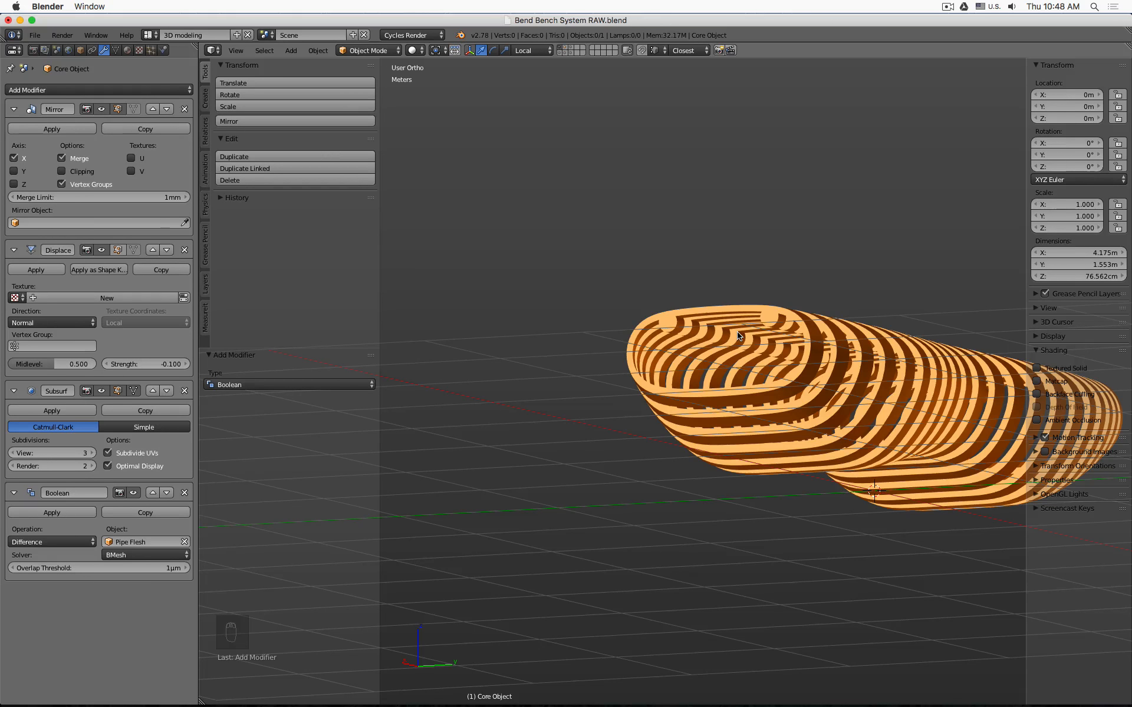
key("KP_1")
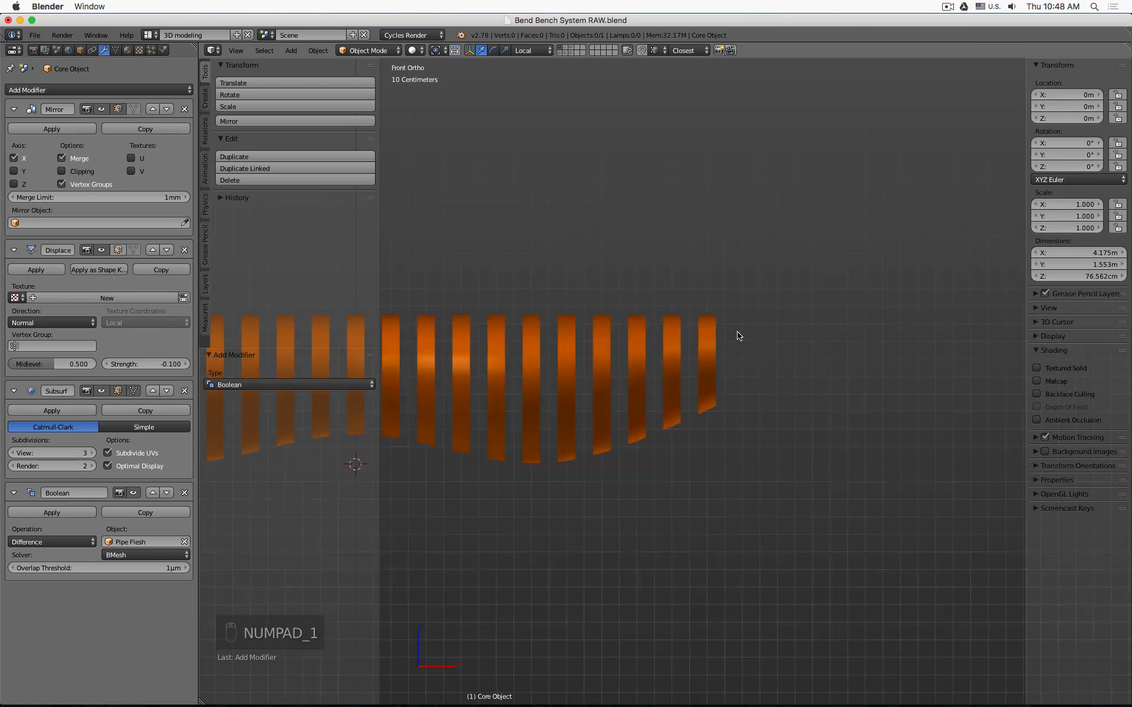
key("KP_3")
key("z")
scroll(706, 324, "up", 5)
key("z")
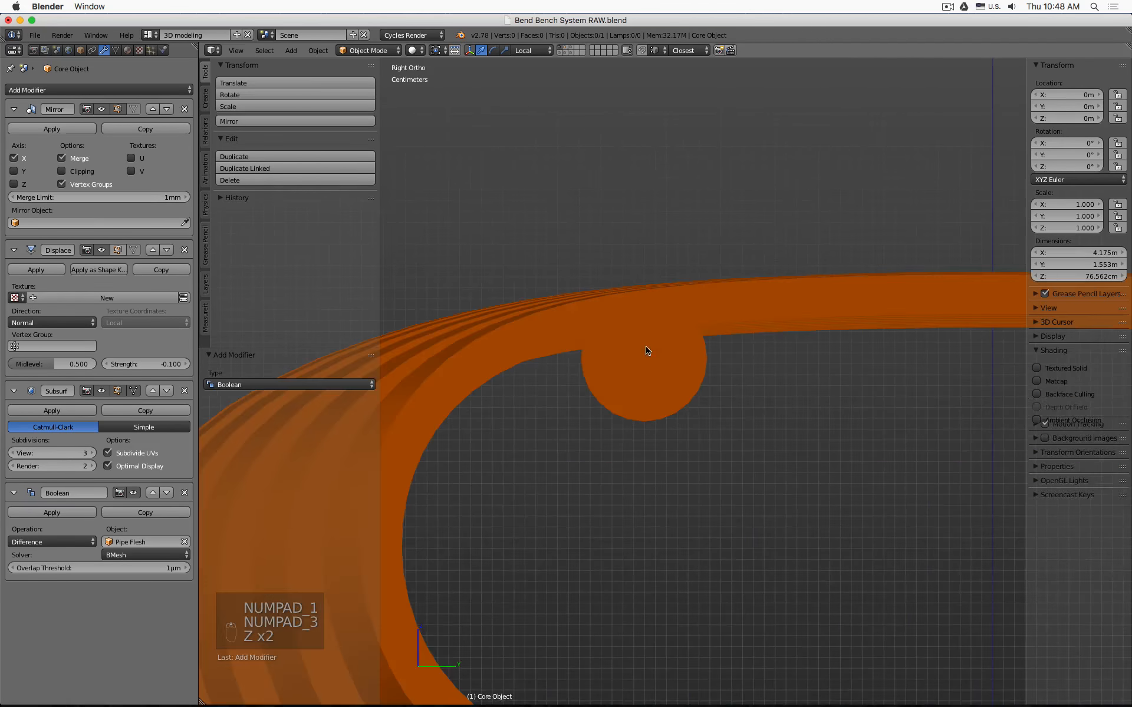
scroll(646, 353, "down", 5)
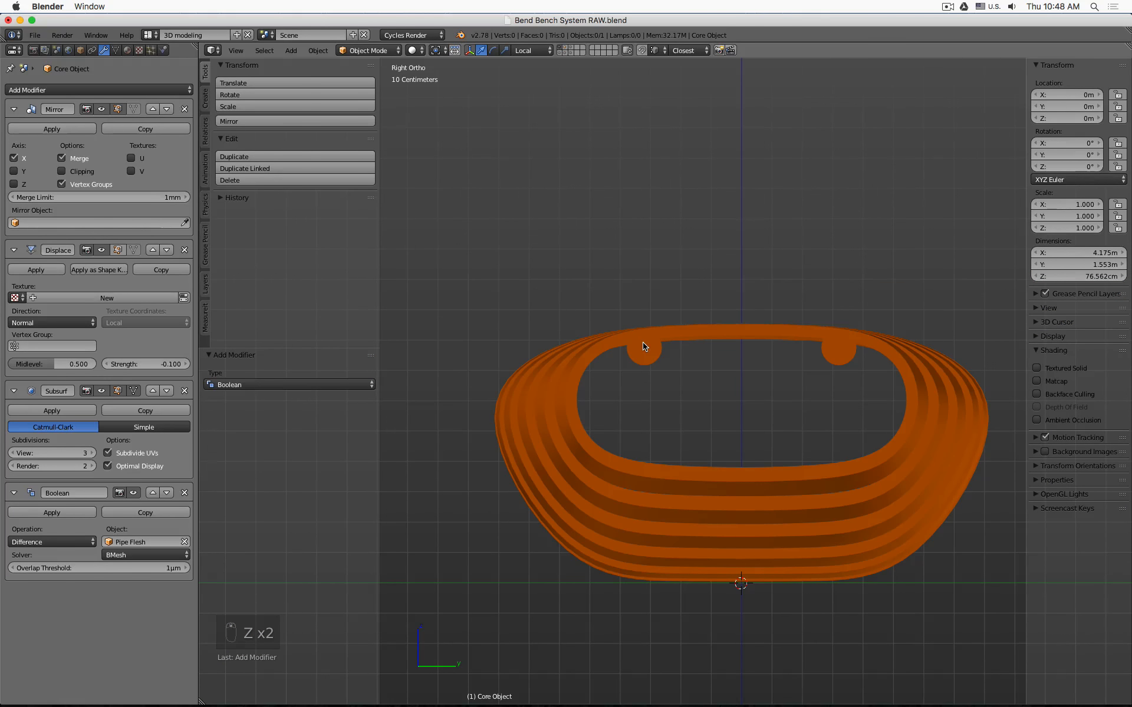
middle_click_drag(860, 349, 766, 354)
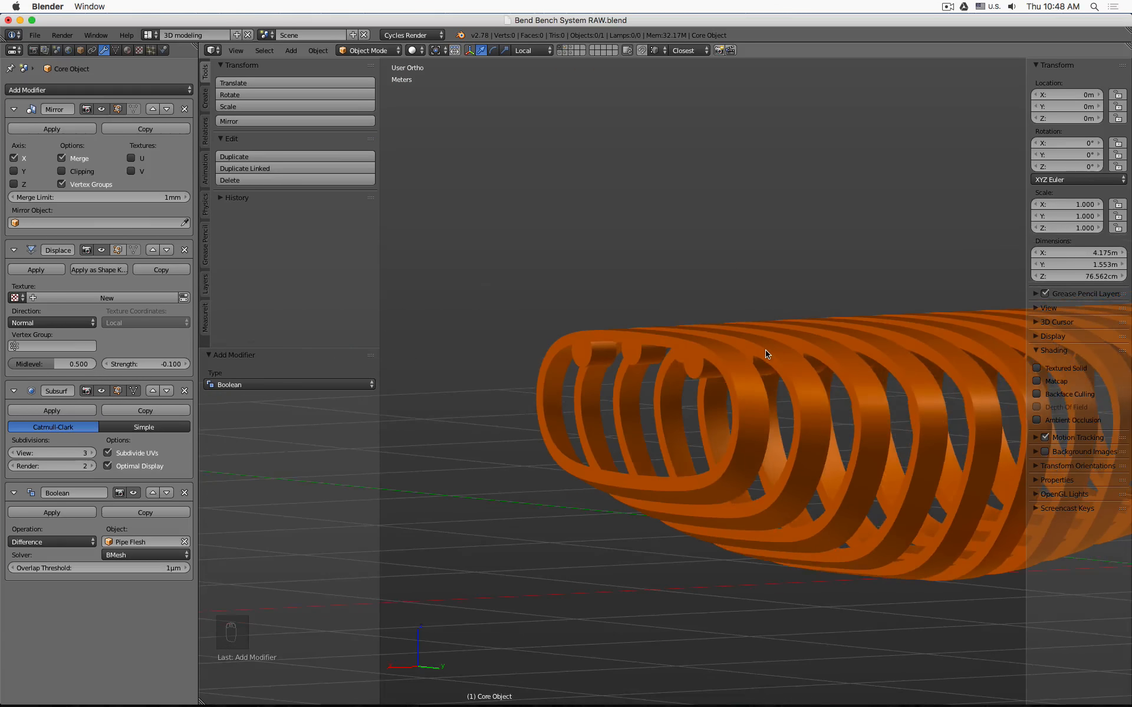
- Inspect the half ribs around their pipe supports, and review the grooves cut in the Core Object
left_click(571, 51)
middle_click_drag(657, 333, 457, 314)
right_click(681, 337)
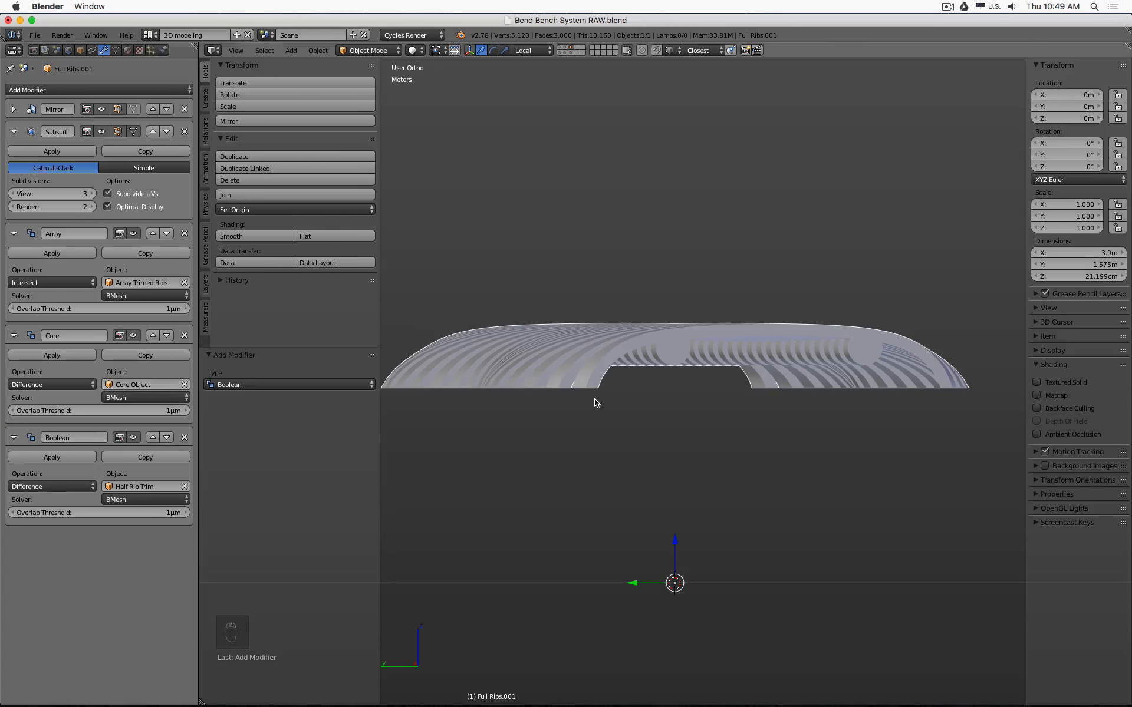
middle_click_drag(596, 399, 834, 449)
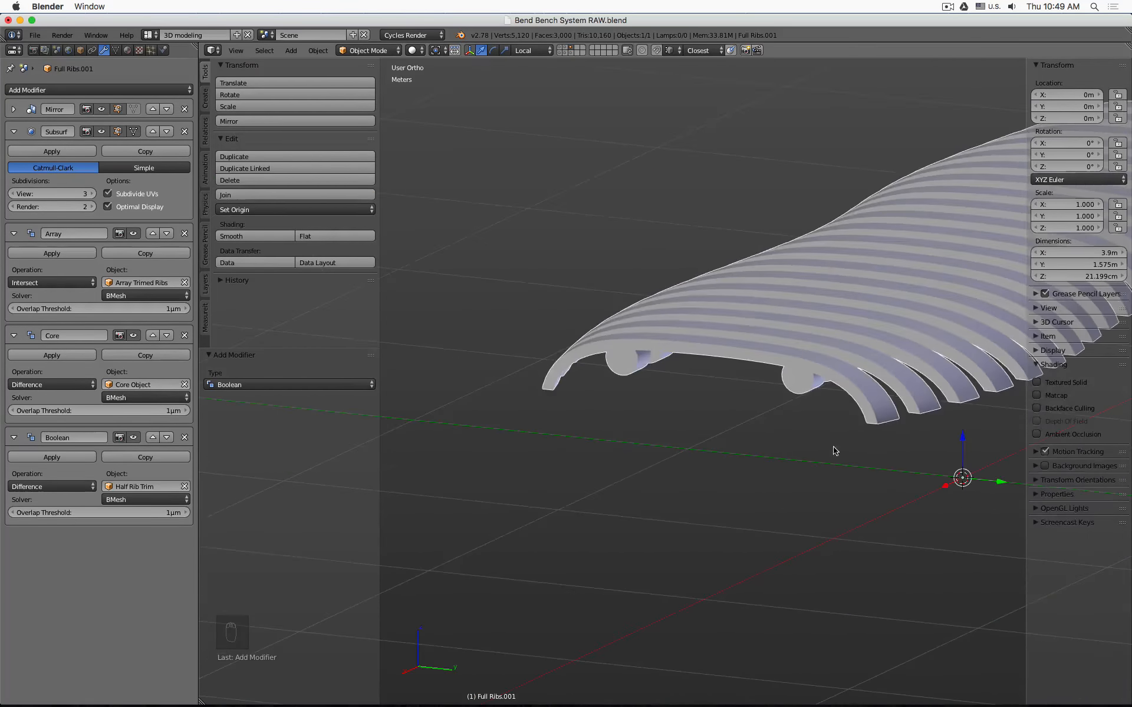
left_click(565, 48)
scroll(713, 427, "down", 3)
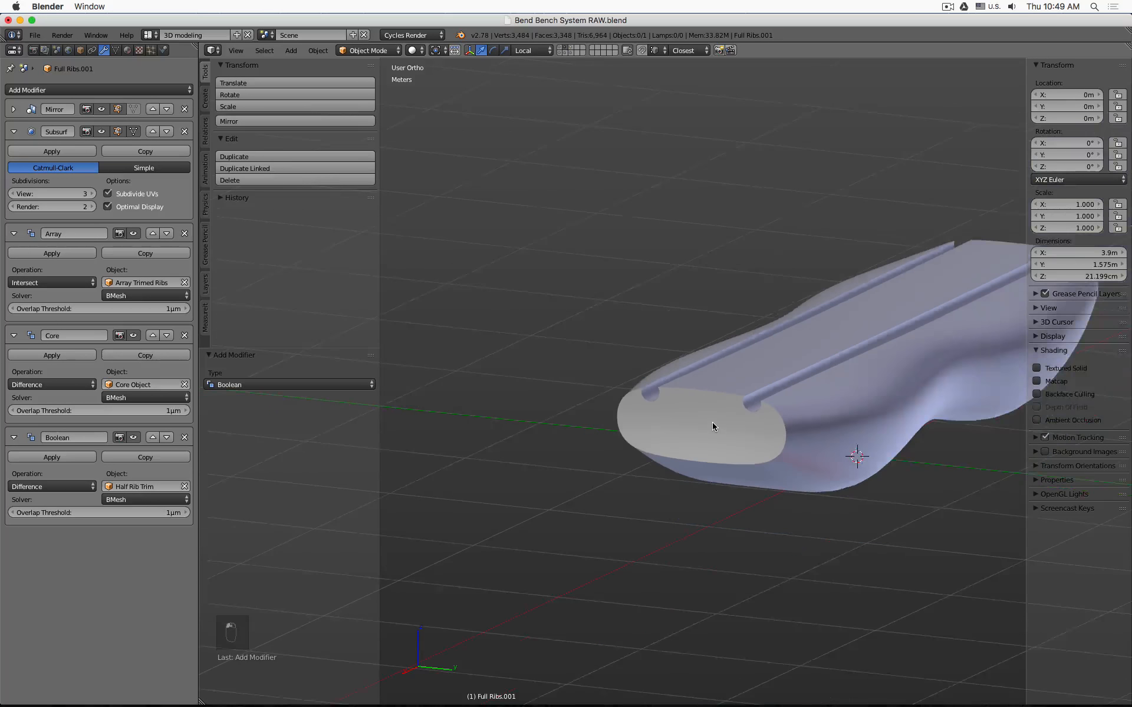
scroll(713, 426, "up", 2)
- Show the Pipe Flesh layer in wireframe side view and duplicate the tubes in place
left_click(563, 52)
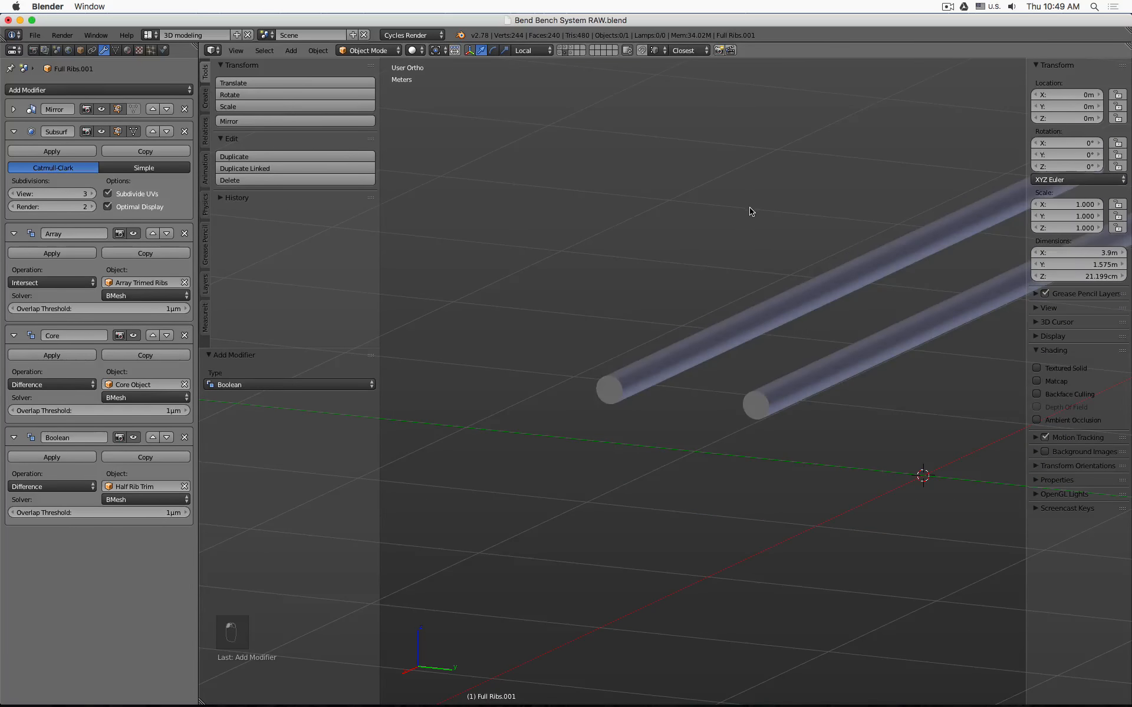
key("z")
key("KP_1")
key("KP_3")
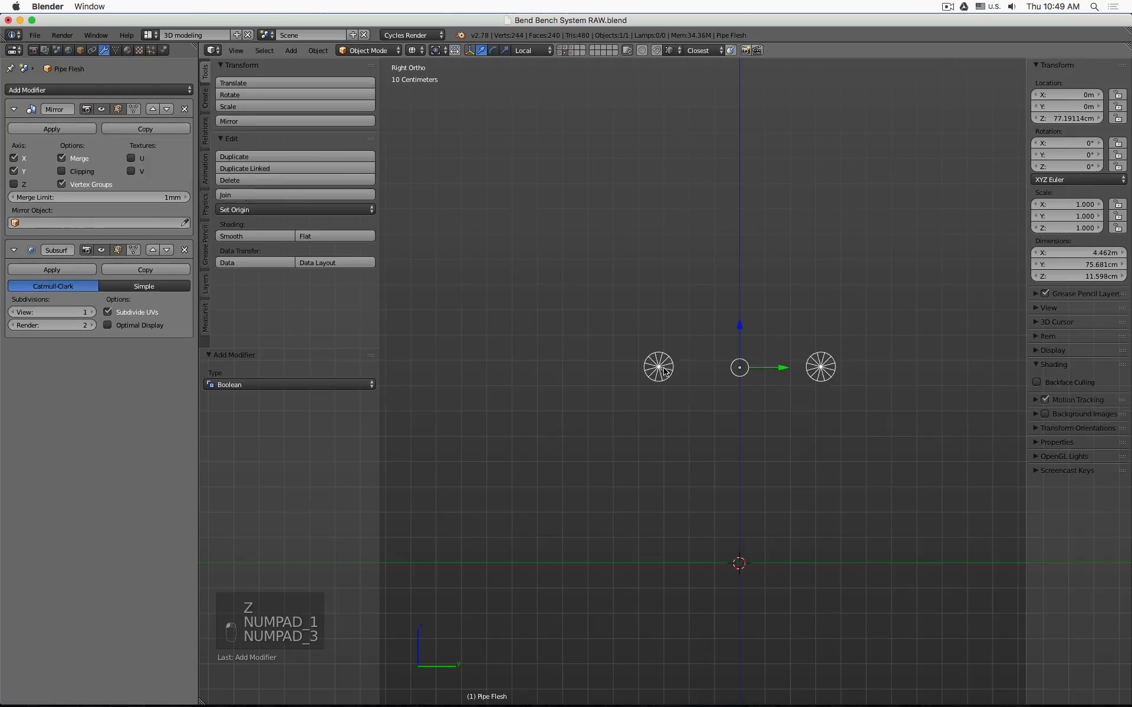
right_click(662, 369)
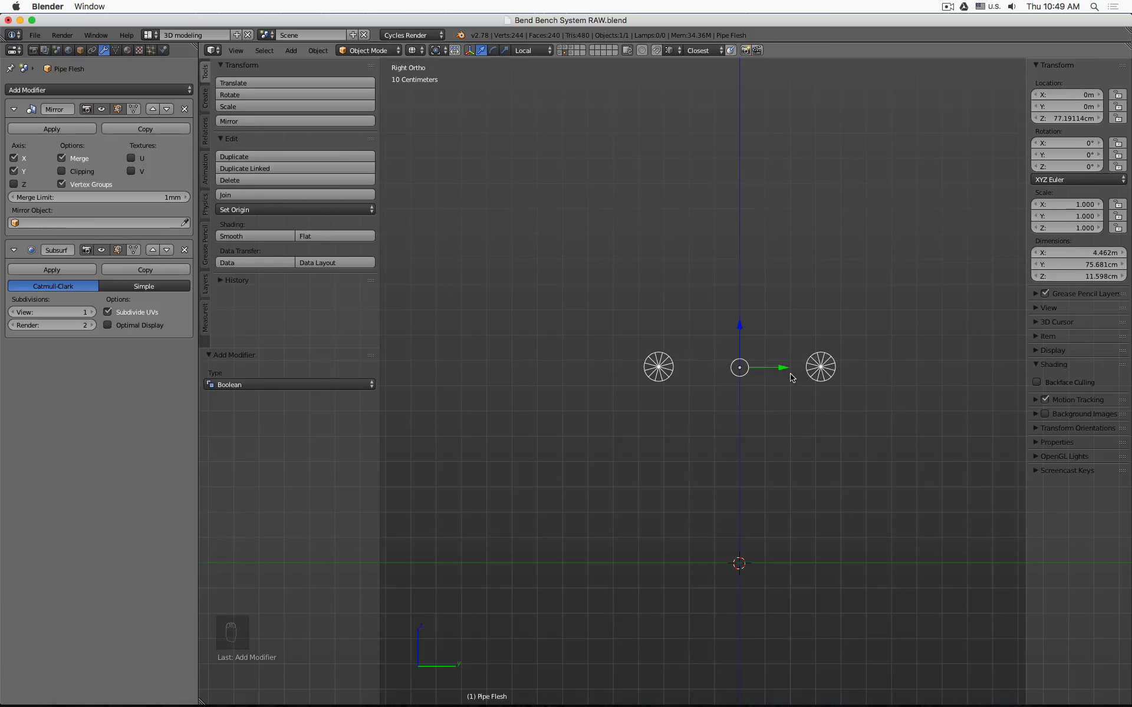
key("shift+d")
right_click(791, 378)
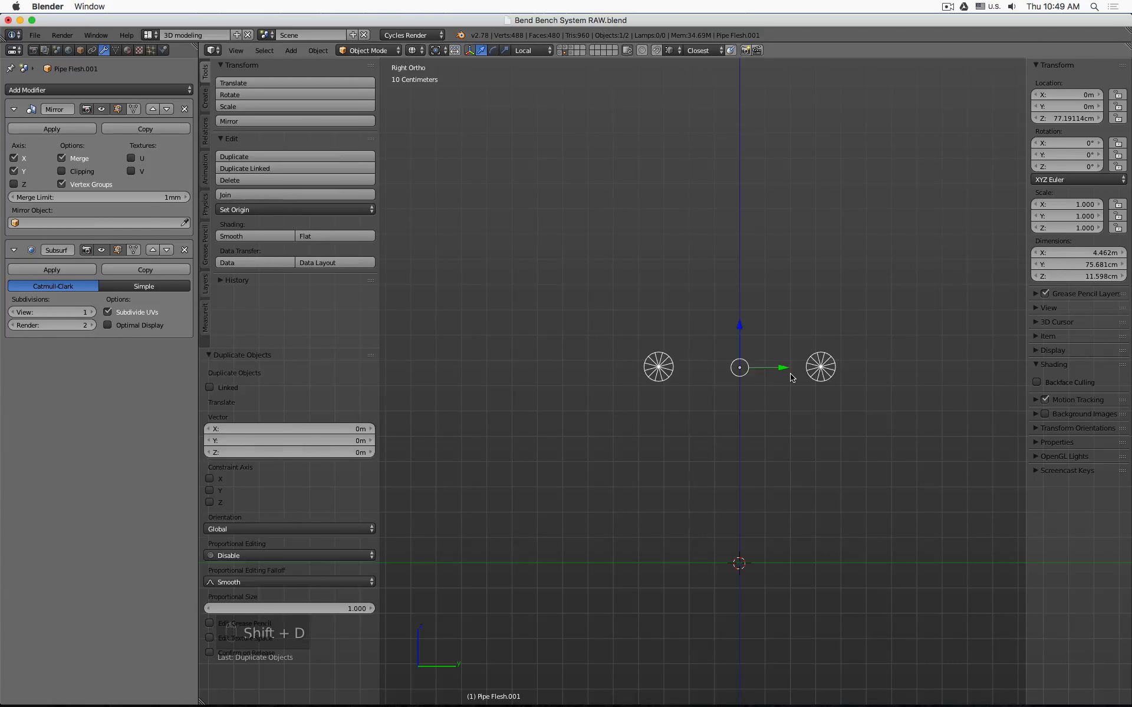
- Move the end face of the duplicated tubes outward about 12.2 cm along the local X axis
middle_click_drag(776, 321, 646, 371)
scroll(637, 379, "up", 3)
key("Tab")
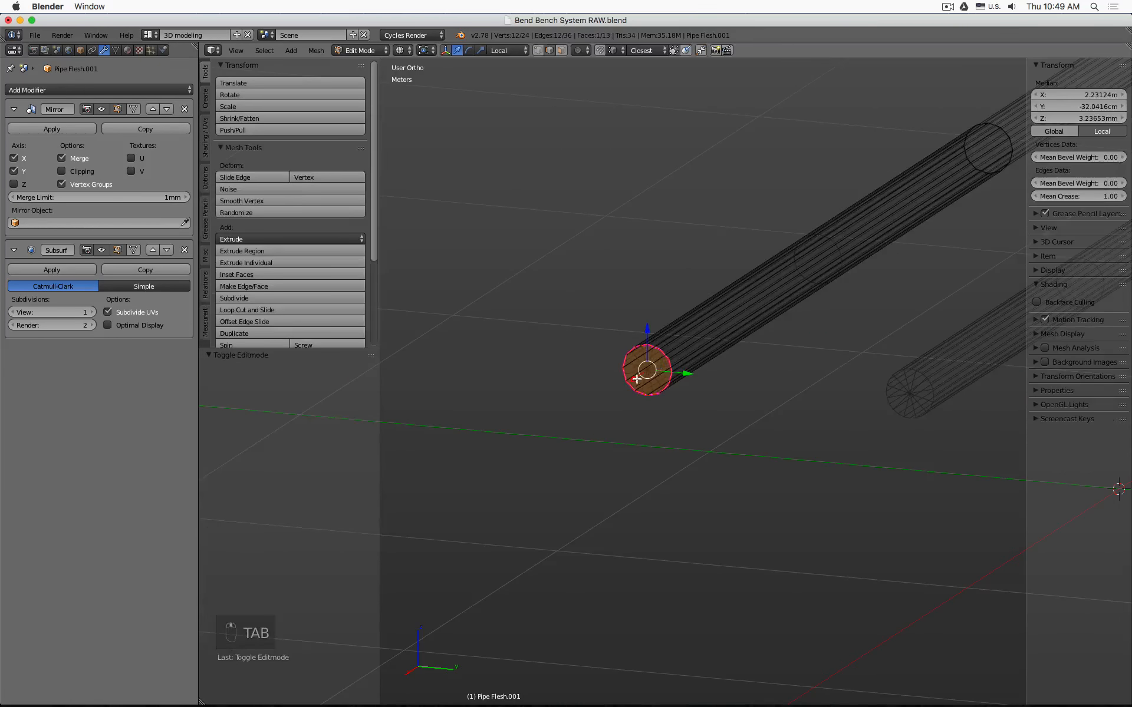
left_click_drag(636, 379, 617, 392)
scroll(681, 382, "down", 4)
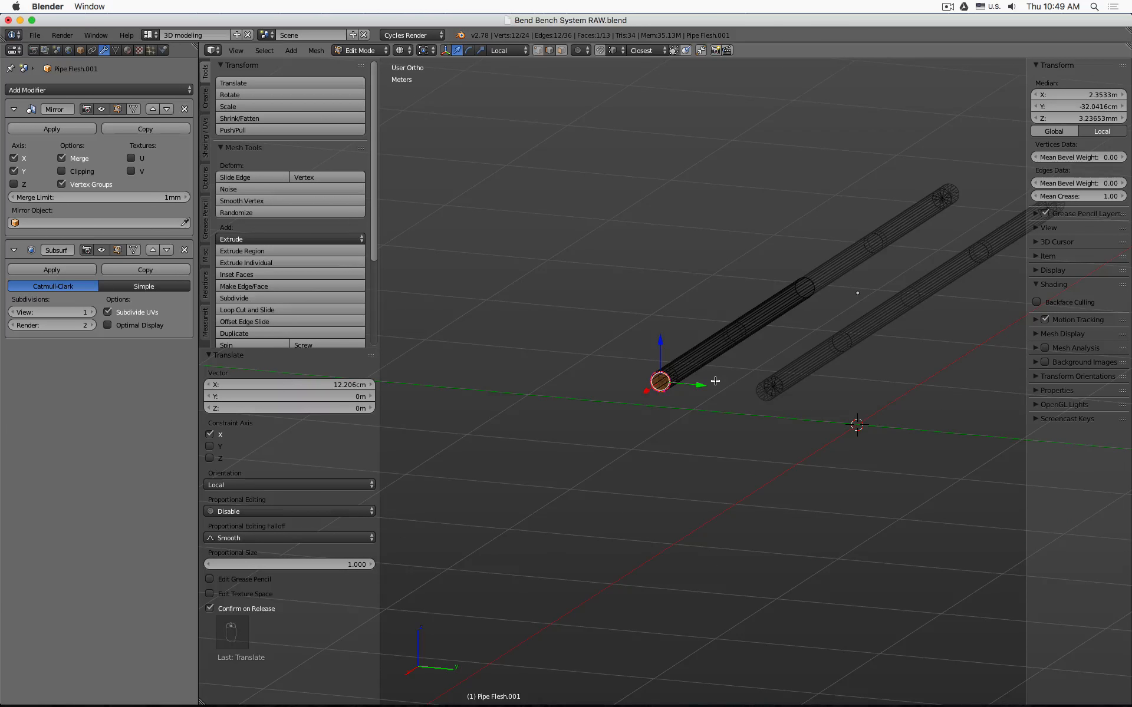
key("KP_1")
key("KP_3")
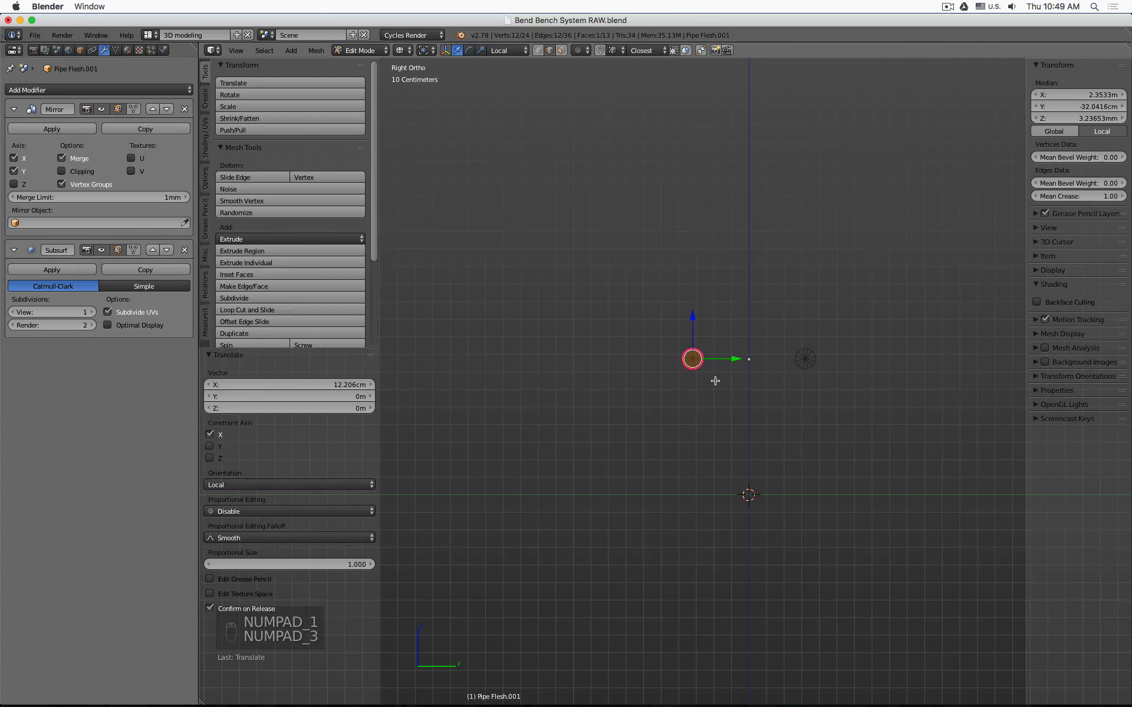
- Turn off the Subsurf modifier's edit-mode display and the Mirror modifier's viewport display on the duplicated tubes
left_click(118, 250)
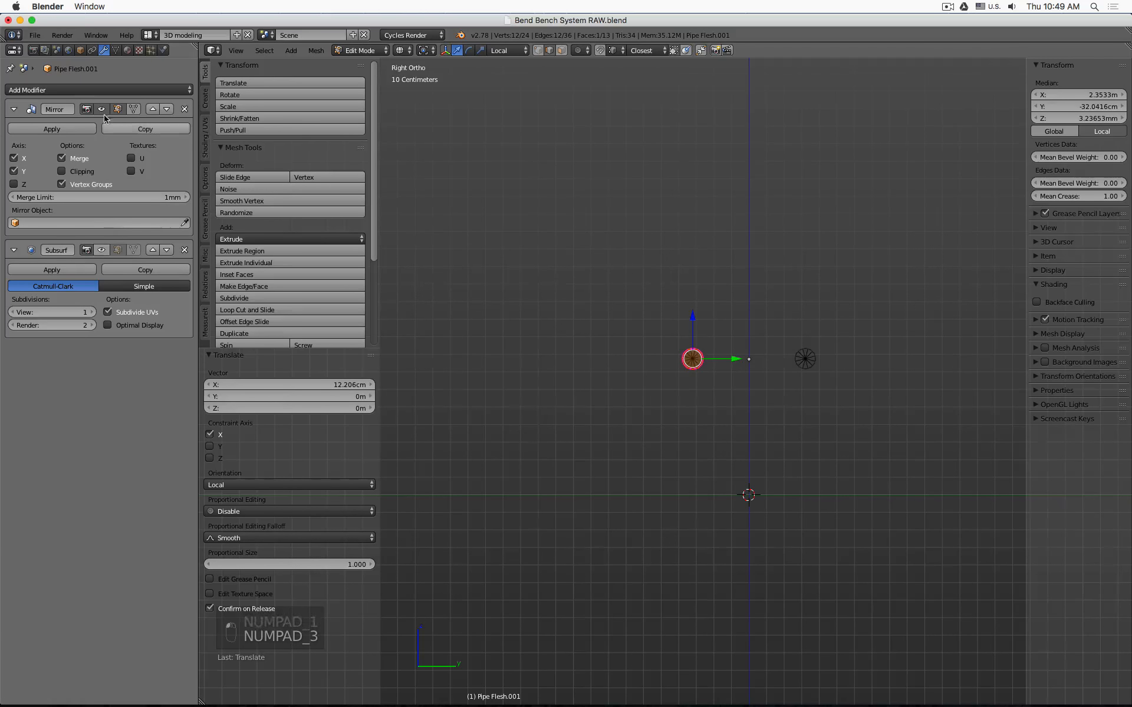
left_click(102, 108)
scroll(640, 338, "up", 7)
key("Tab")
middle_click_drag(879, 400, 713, 337, "shift")
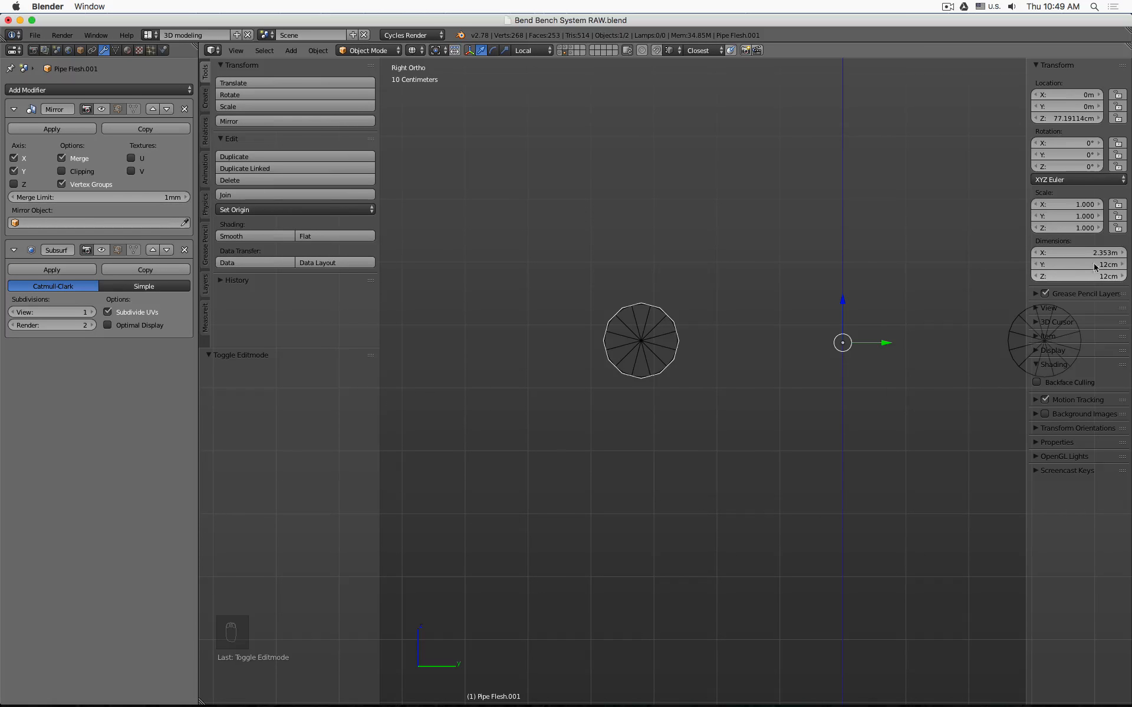
- Try to set the duplicated tube's Y and Z dimensions to 8 cm, and undo both changes
left_click(1070, 264)
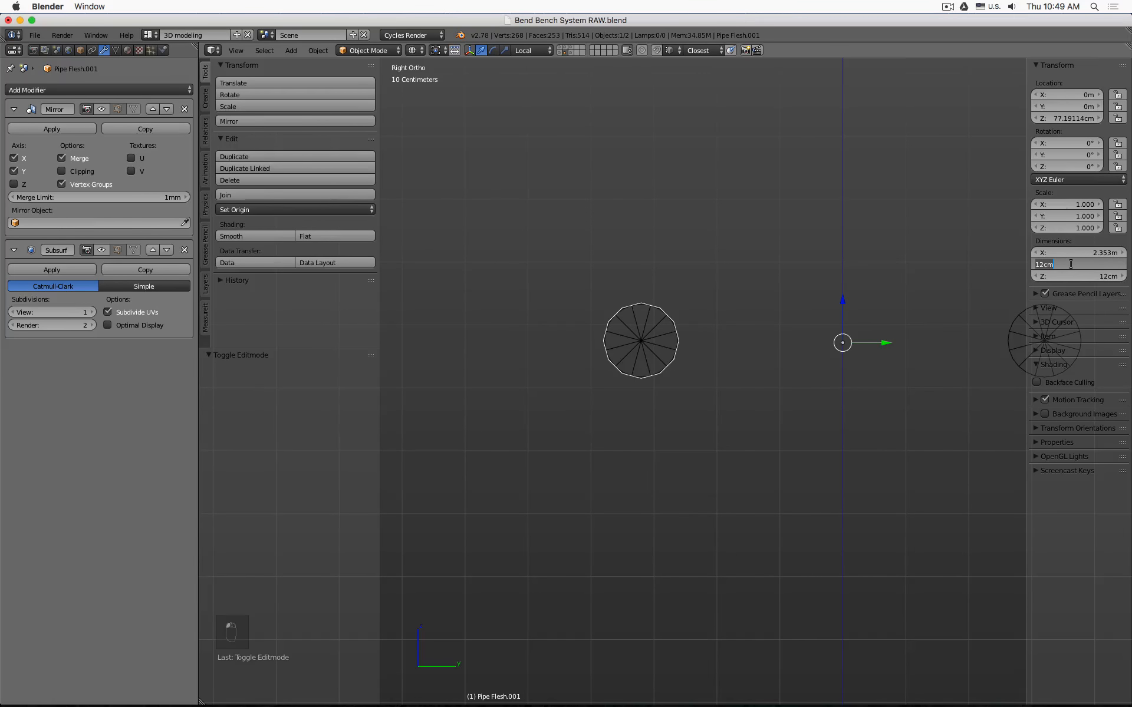
type("8cm")
key("Tab")
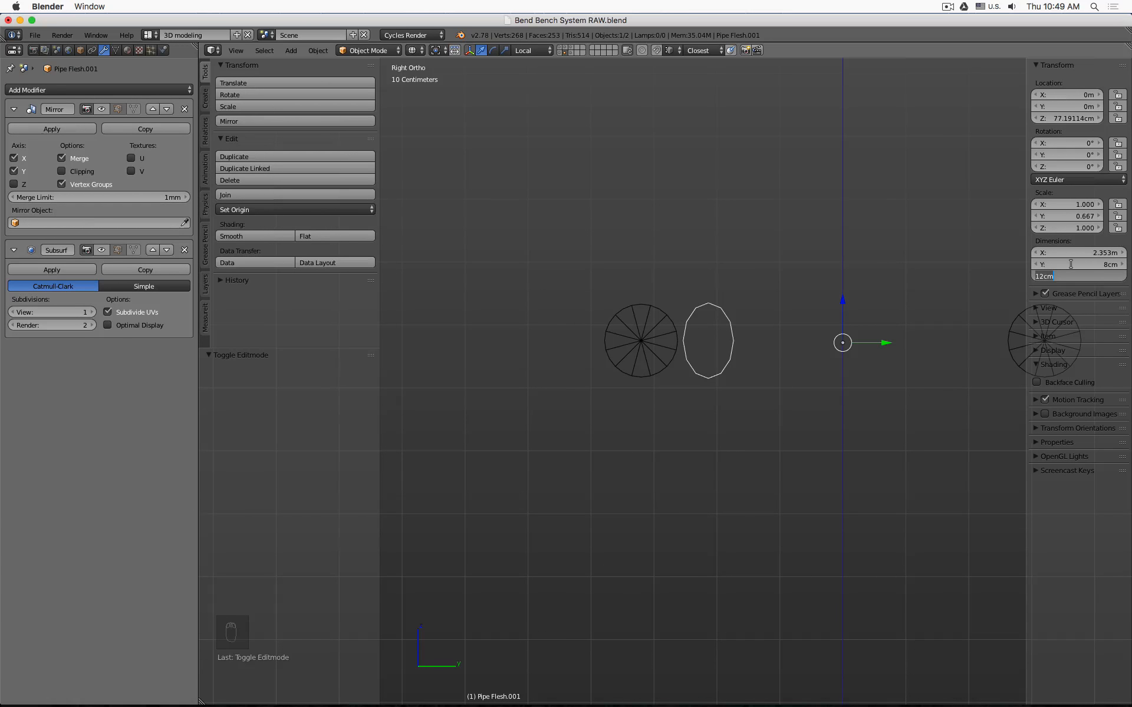
type("8cm")
key("Return")
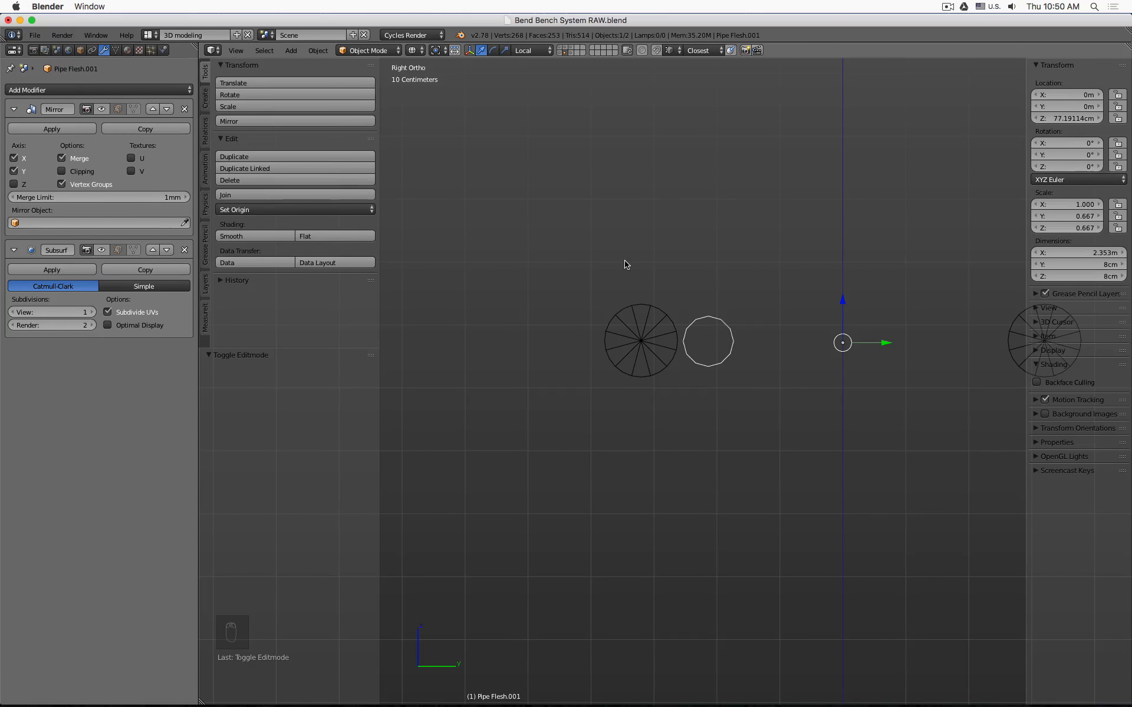
middle_click_drag(808, 323, 805, 335)
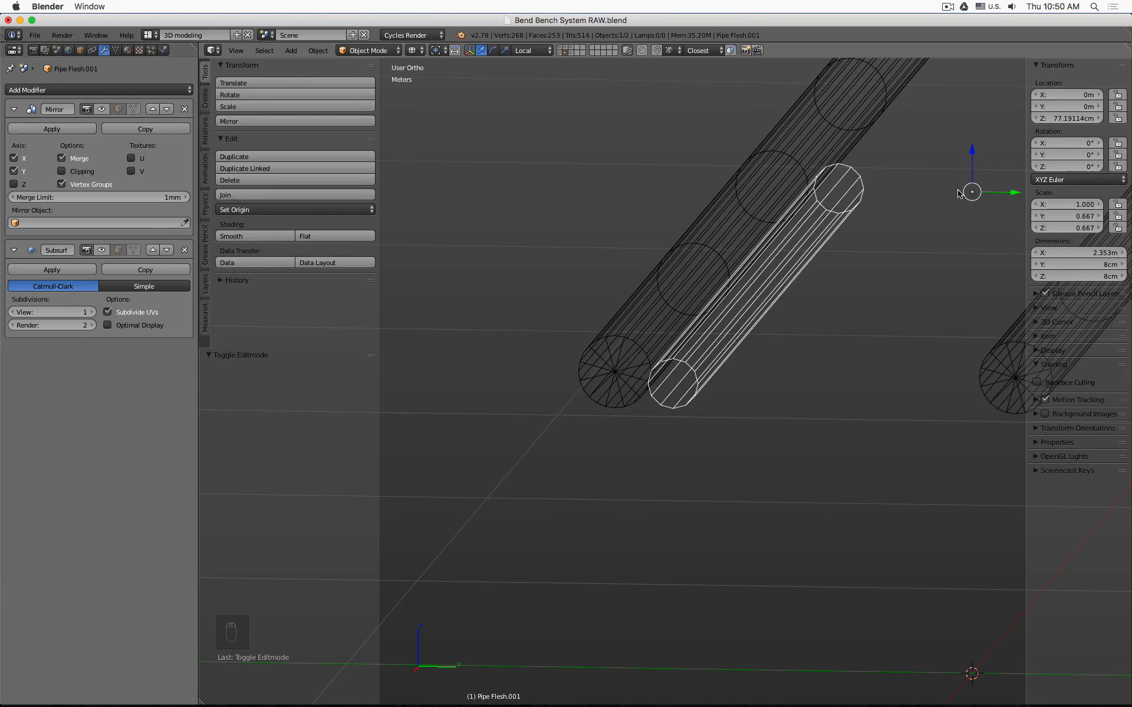
mouse_move(927, 235)
middle_mouse_down()
mouse_move(908, 244)
mouse_move(920, 243)
middle_mouse_up()
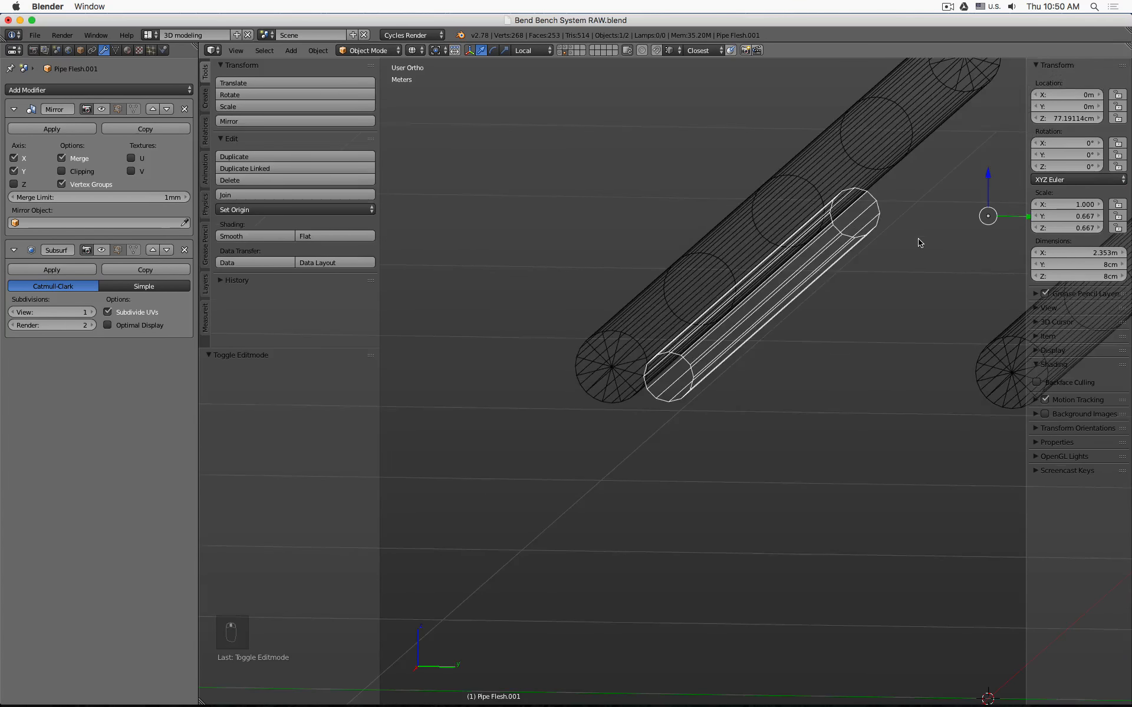
key("super+z")
key("super+z")
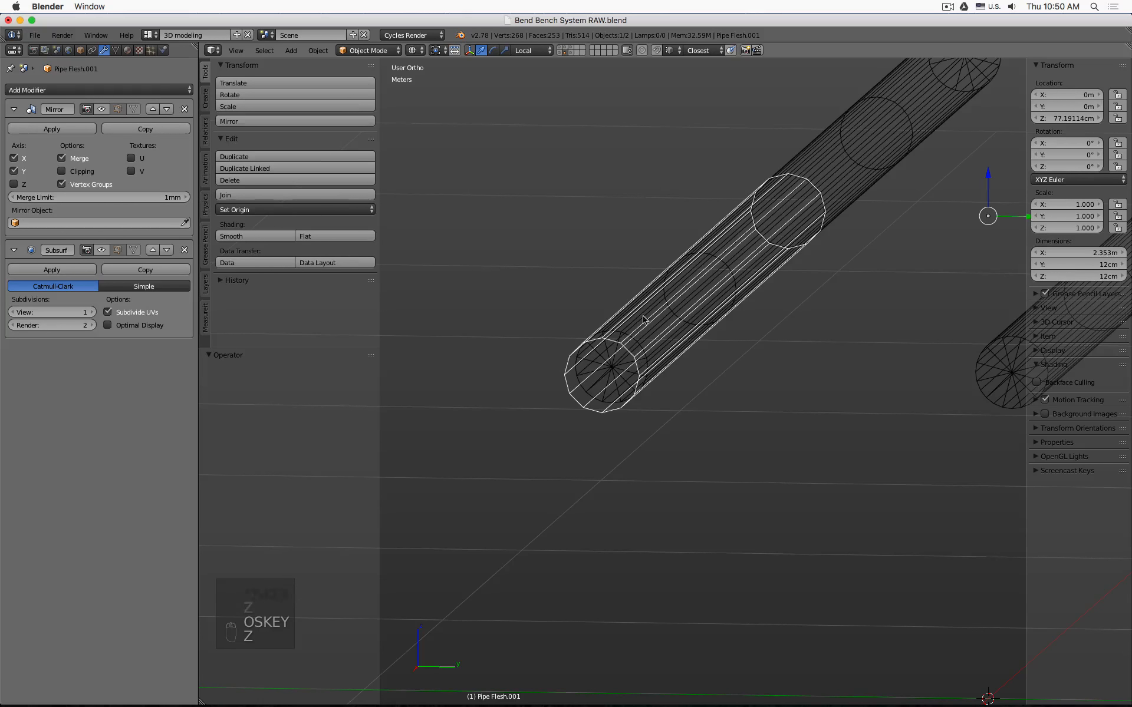
- Snap the 3D cursor to the duplicated tube's open end ring at the bench's mid-length
key("Tab")
key("a")
key("a")
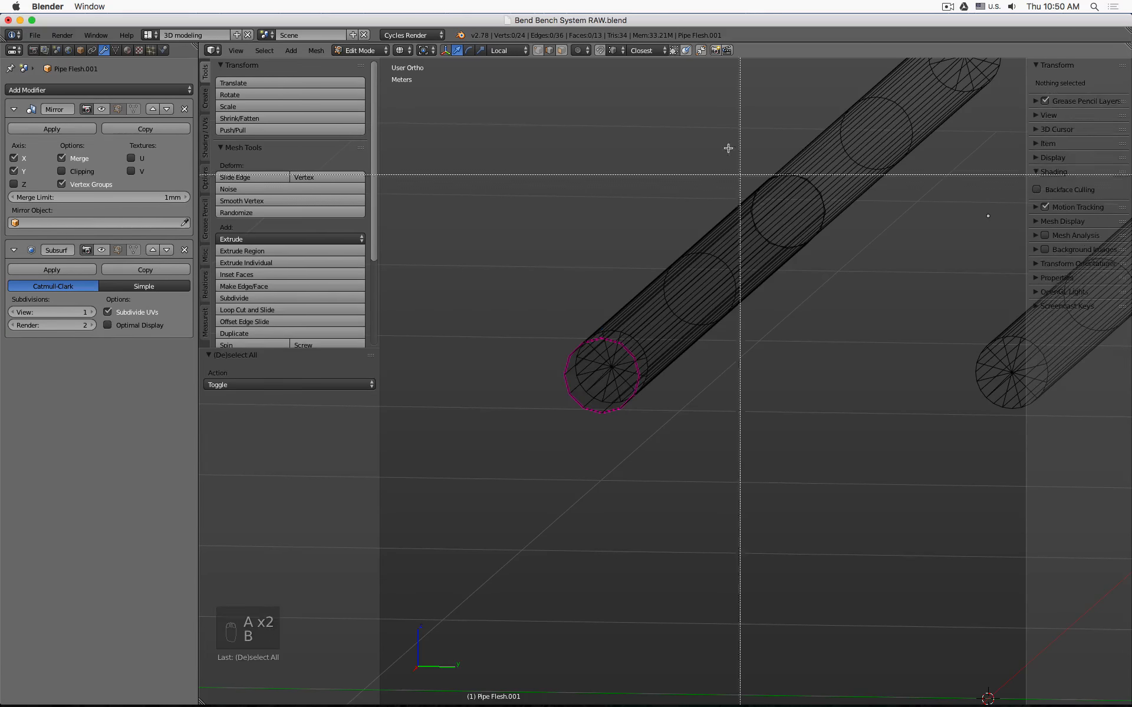
key("b")
left_click_drag(728, 148, 858, 280)
key("shift+s")
left_click(904, 172)
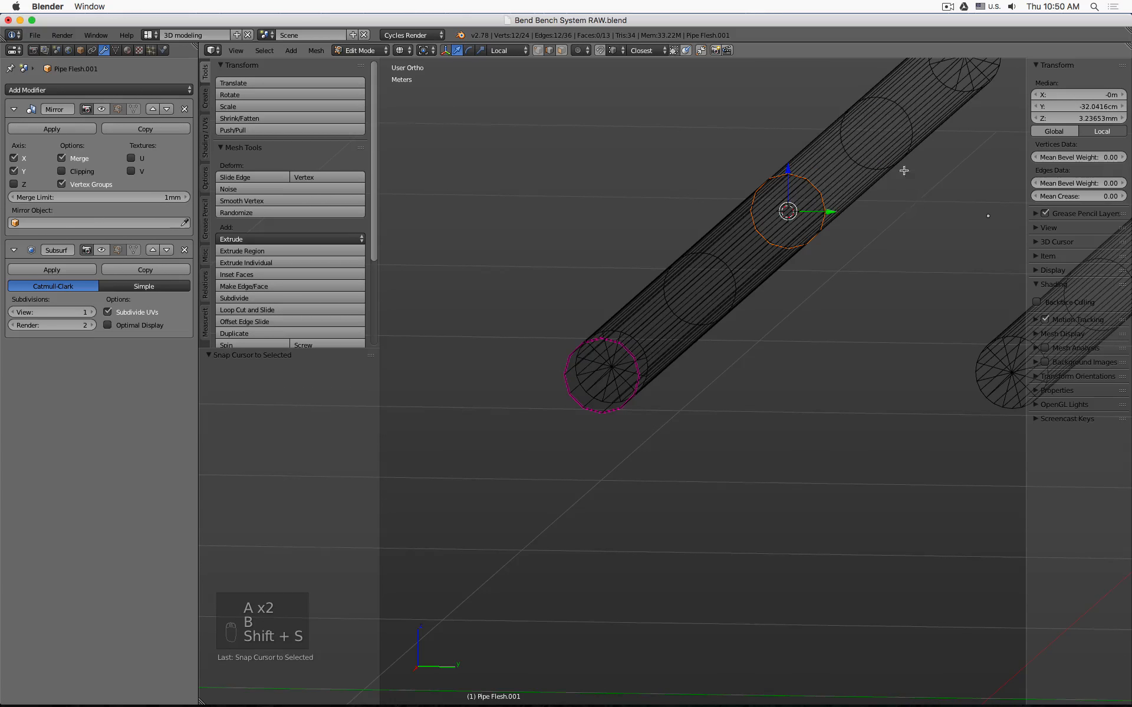
- Set the duplicated tube's origin to the 3D cursor
scroll(925, 210, "down", 3)
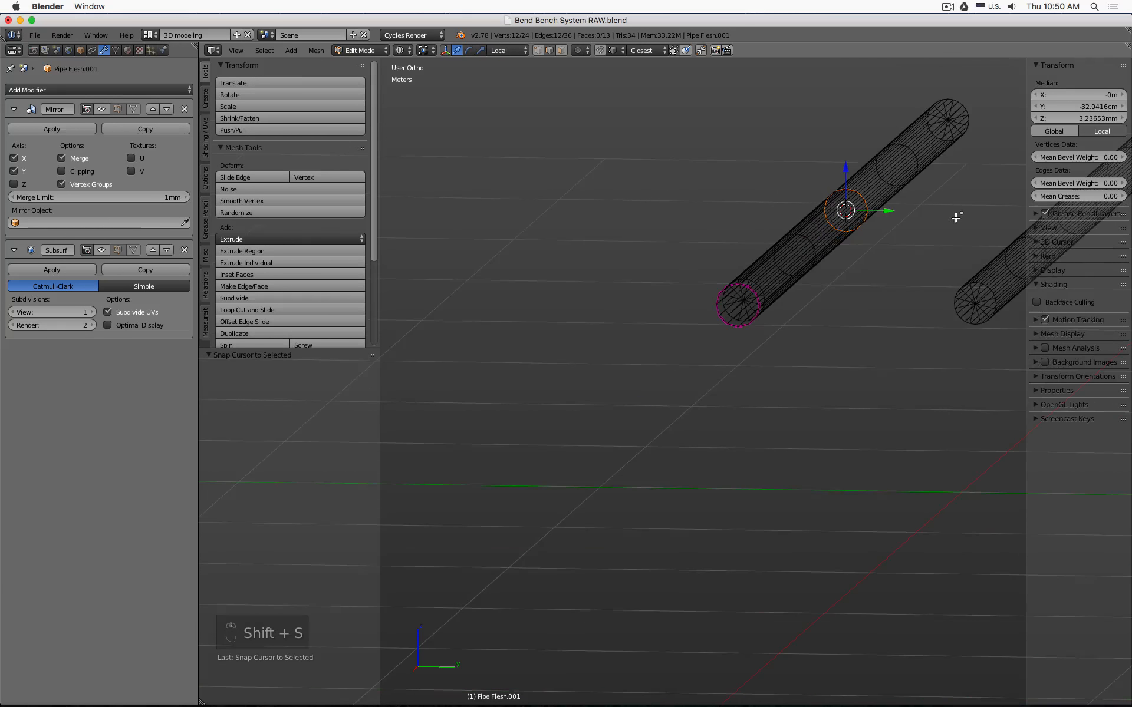
key("Tab")
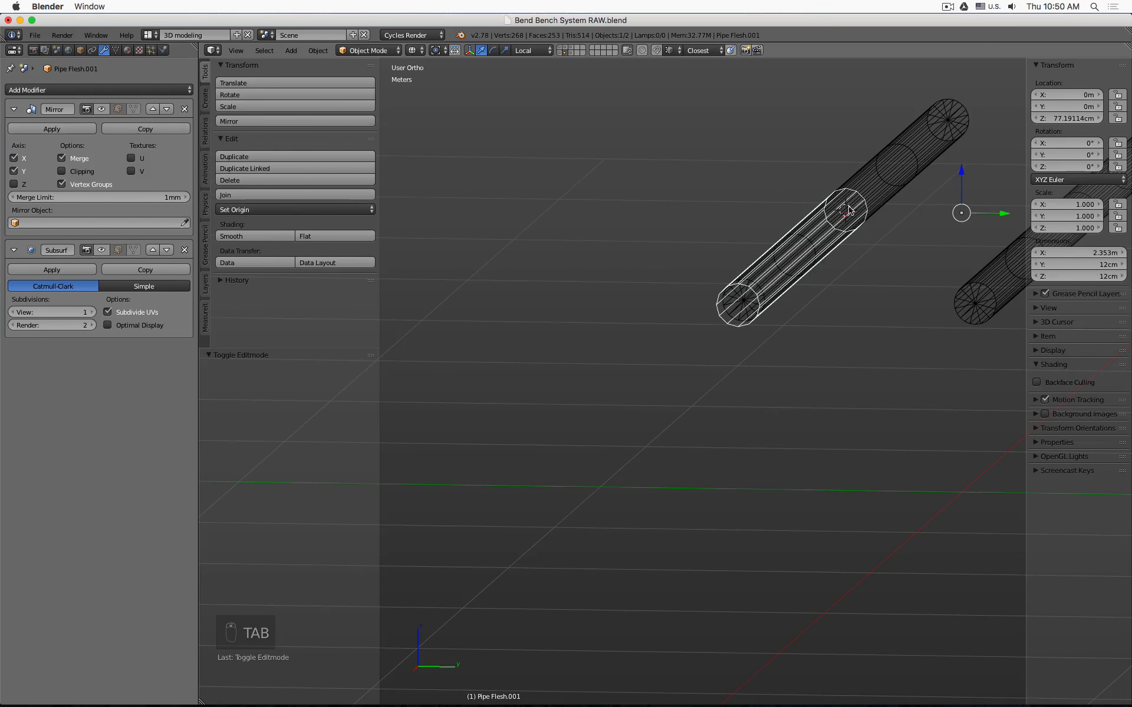
left_click(282, 210)
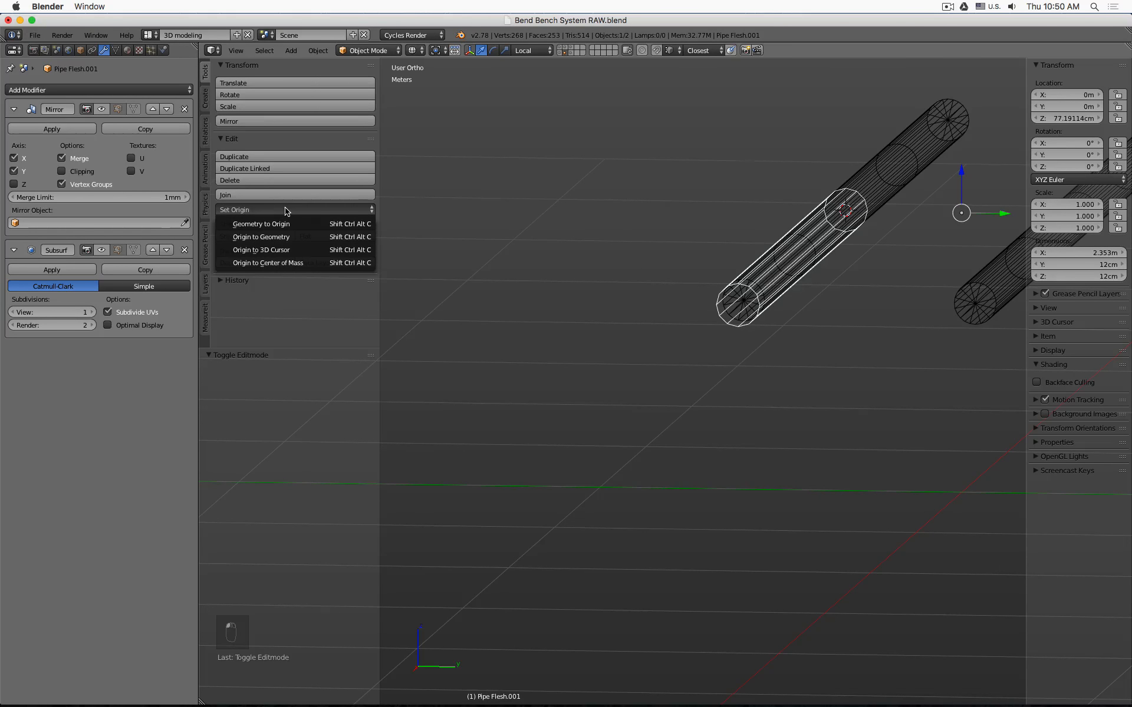
left_click(307, 251)
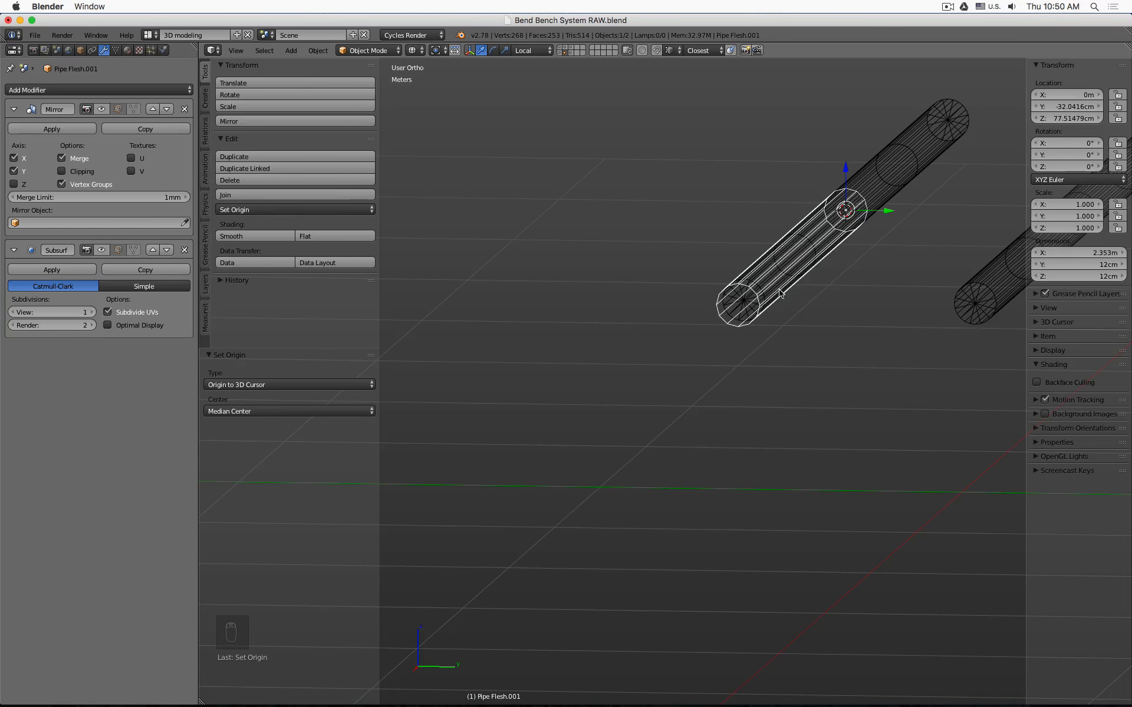
middle_click_drag(862, 273, 697, 283)
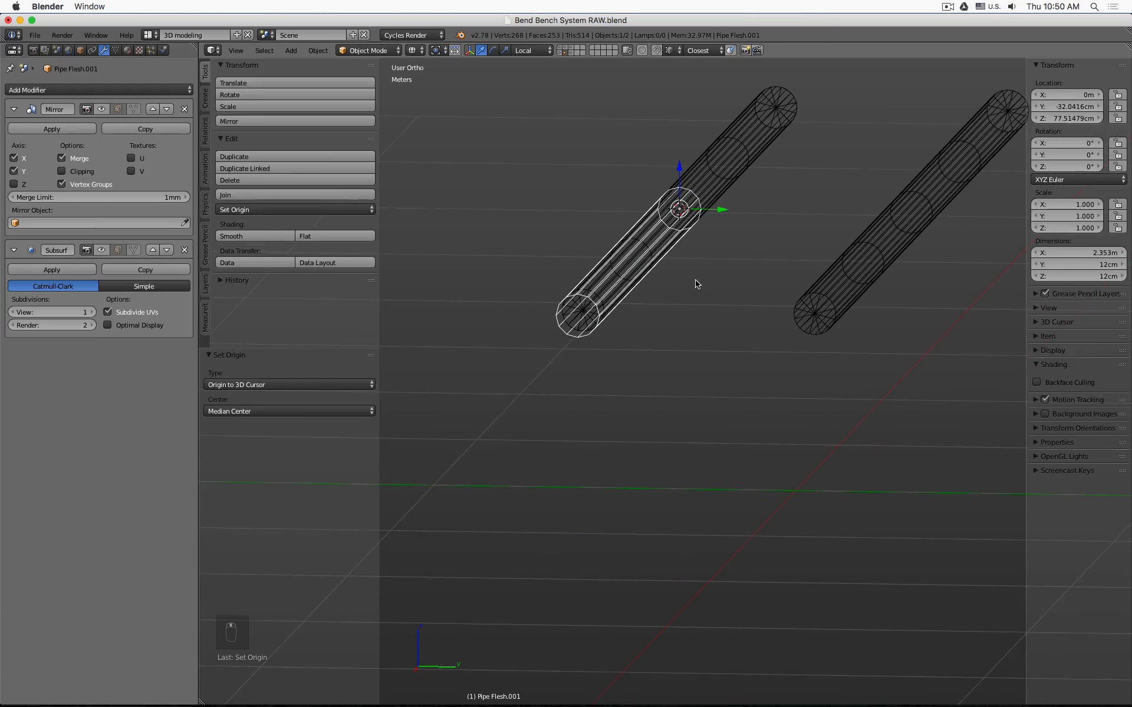
- Snap the 3D cursor to the original Pipe Flesh object's origin and add a Plain Axes empty there
left_click(186, 222)
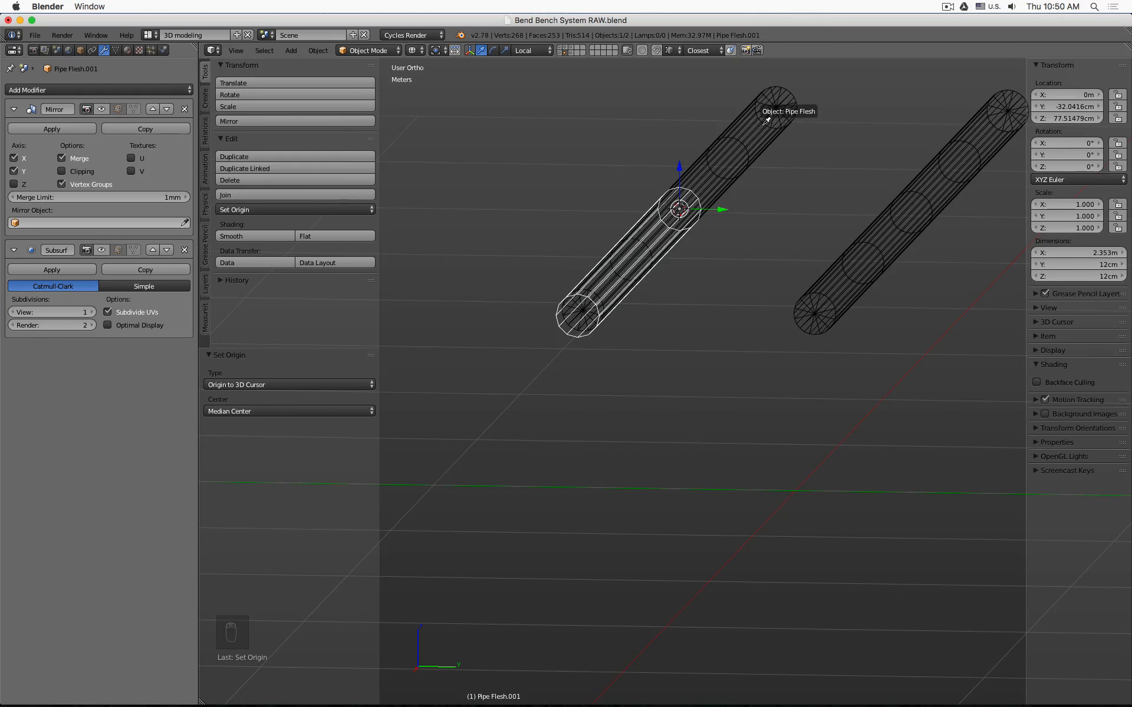
left_click(747, 171)
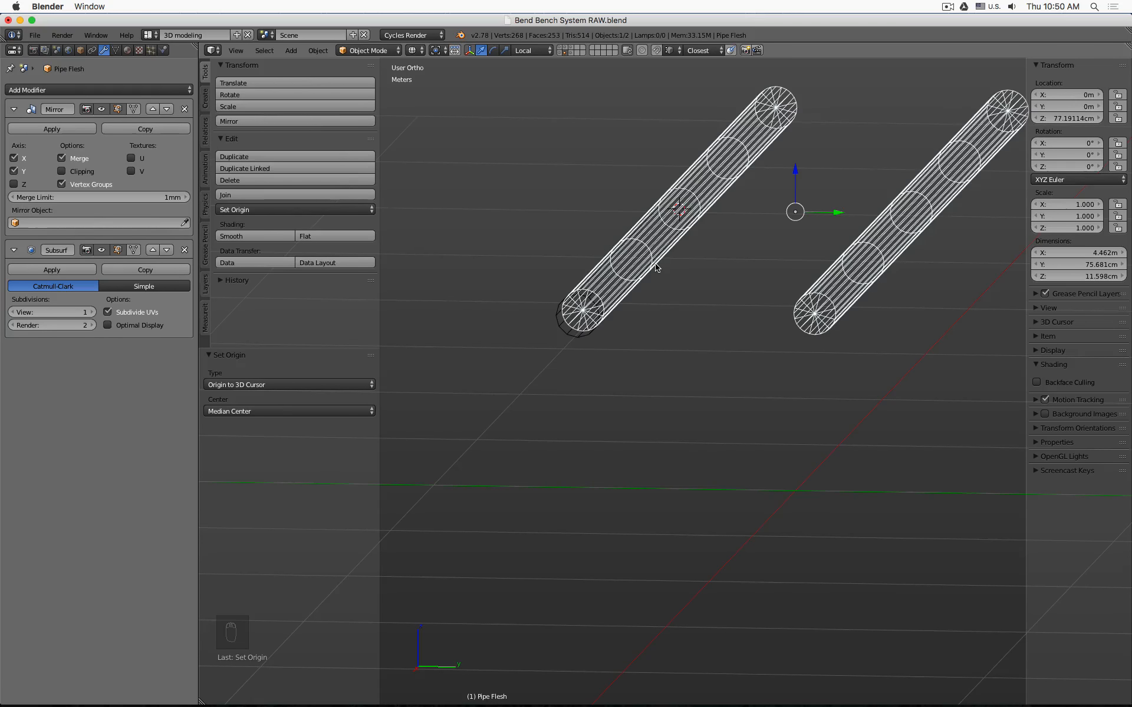
key("shift+s")
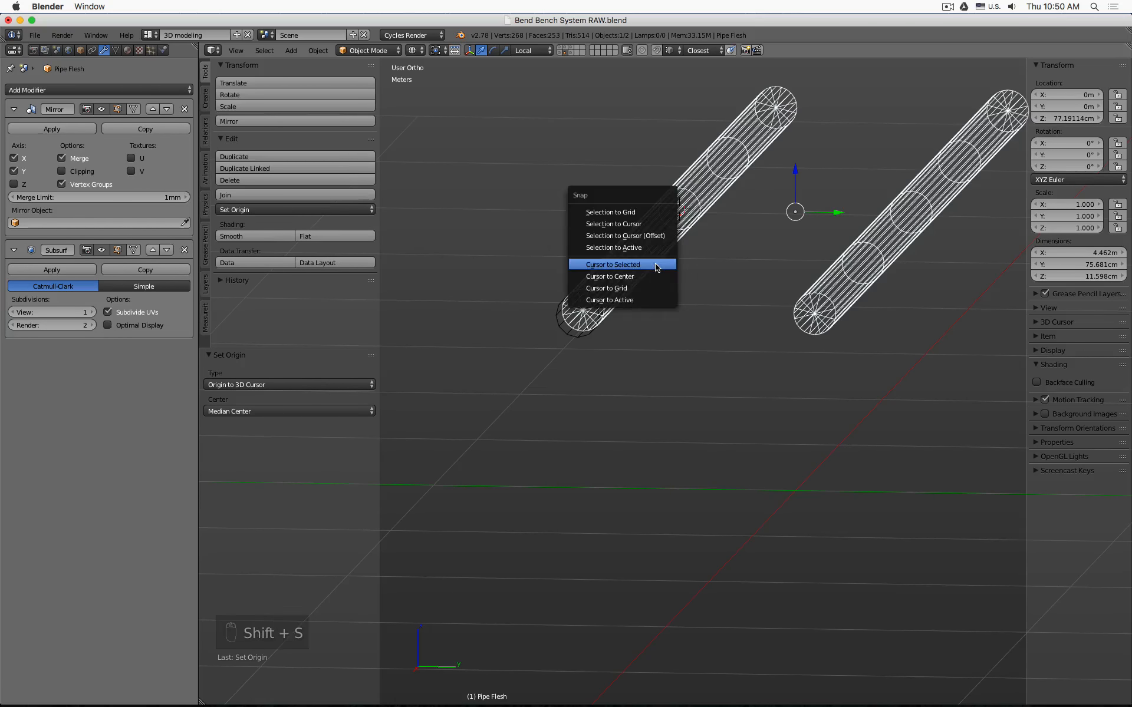
left_click(653, 261)
key("shift+a")
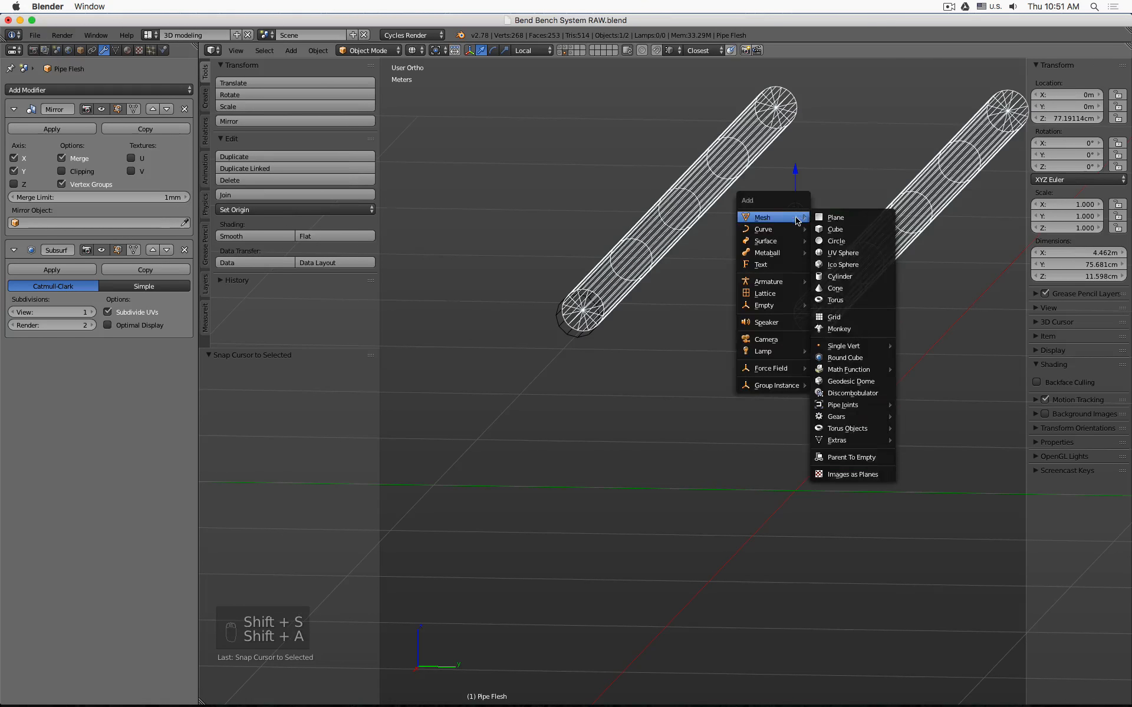
mouse_move(792, 305)
left_click(840, 306)
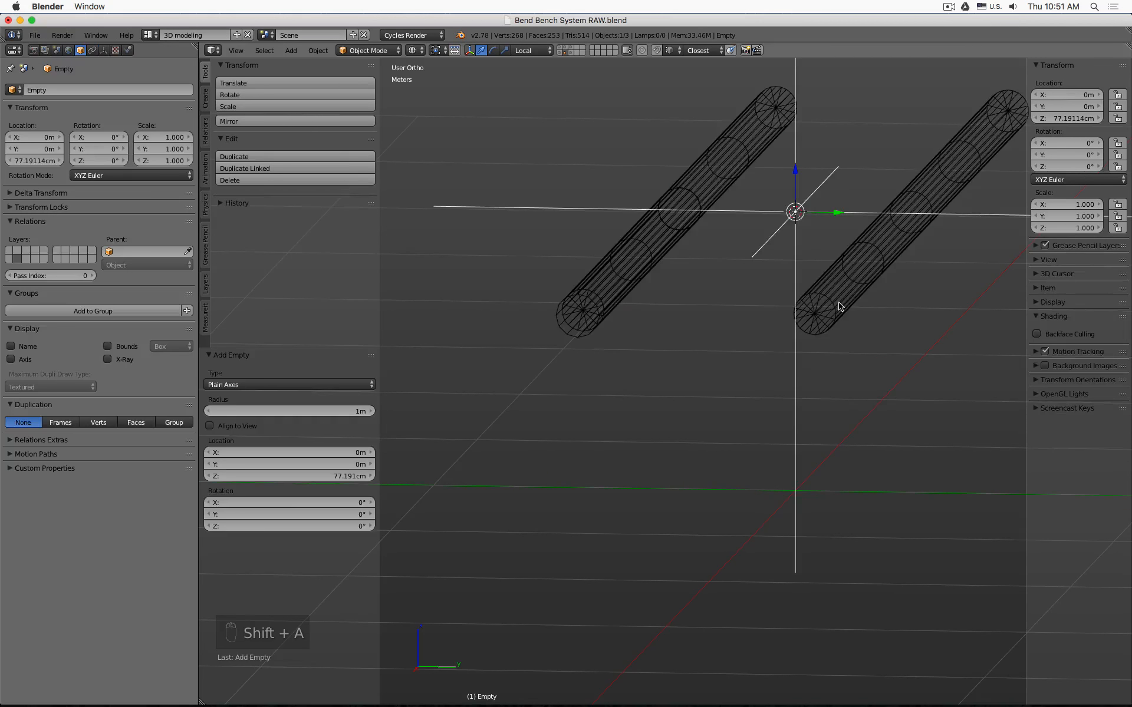
- Set the empty's display size to 20 cm
left_click(104, 50)
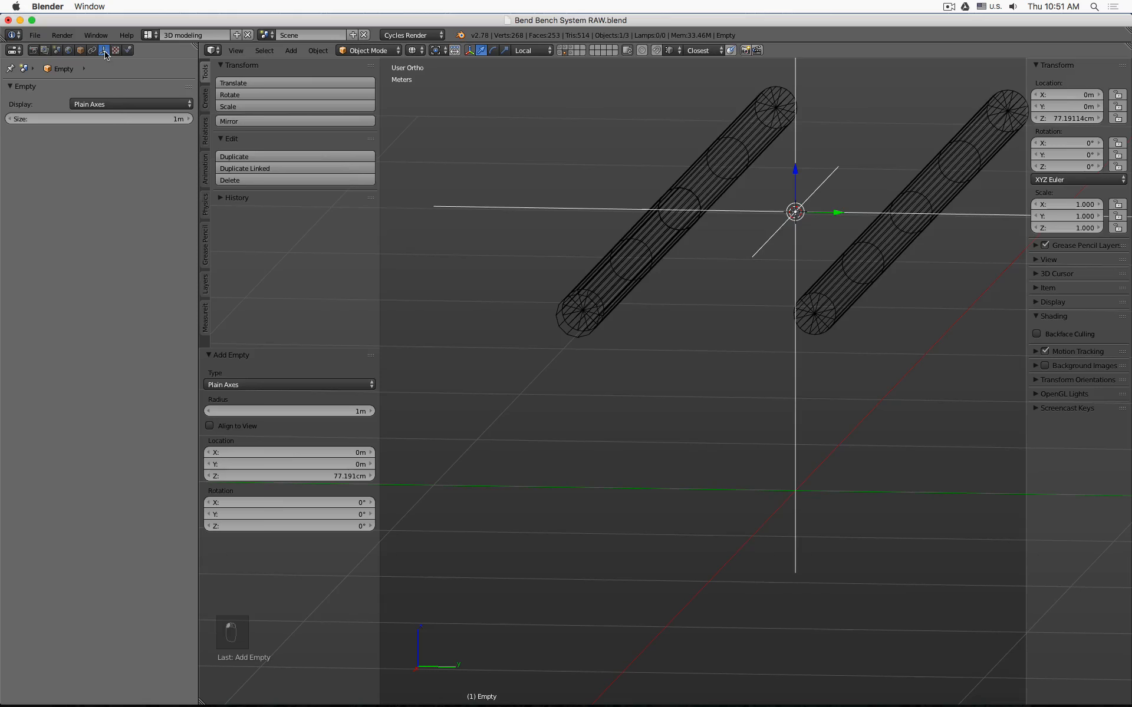
left_click(116, 121)
type("20cm")
key("Return")
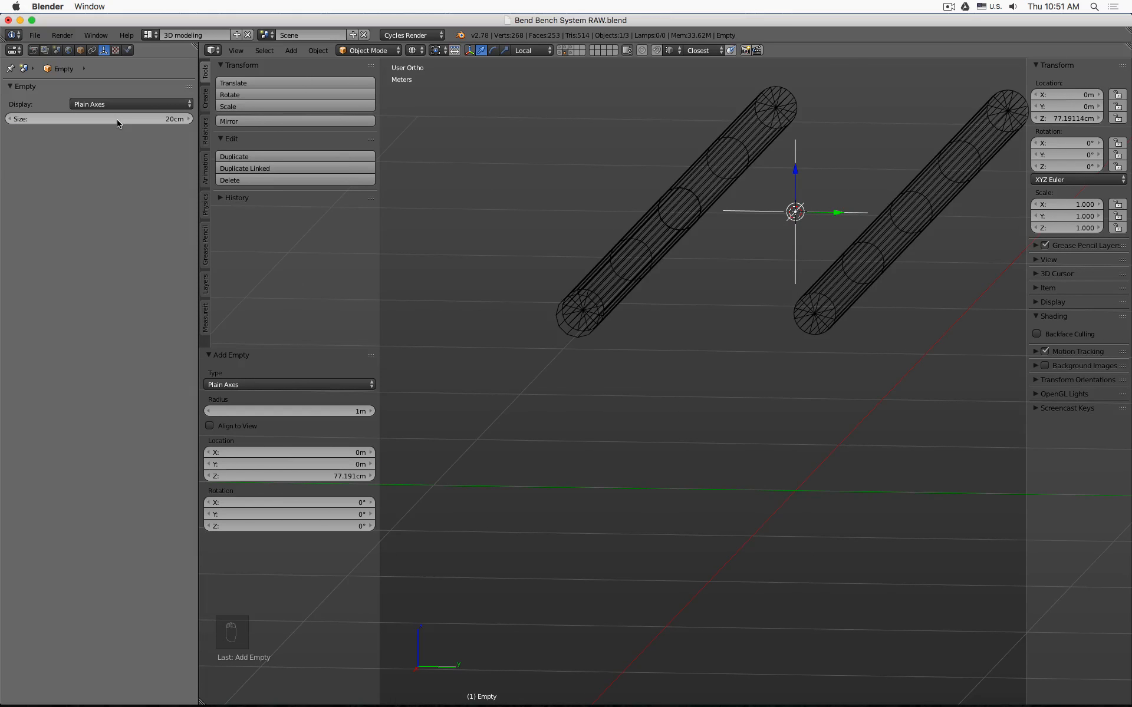
key("z")
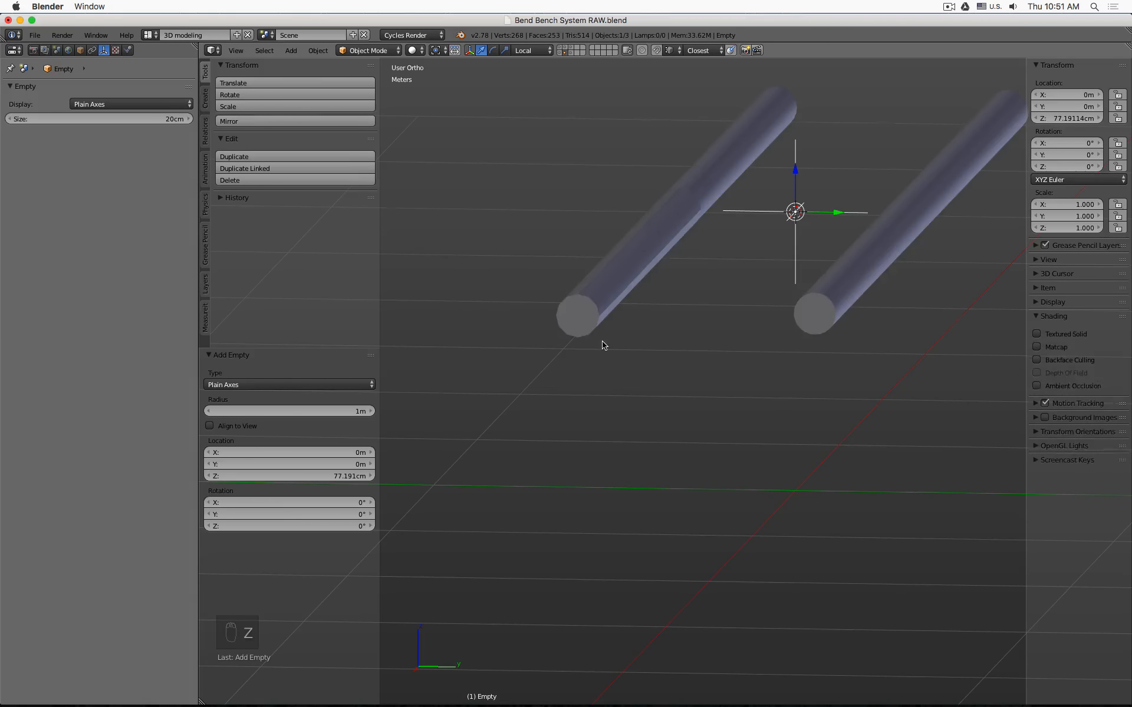
key("z")
- Snap the 3D cursor to the original Pipe Flesh mesh's open ring at mid-length
right_click(689, 224)
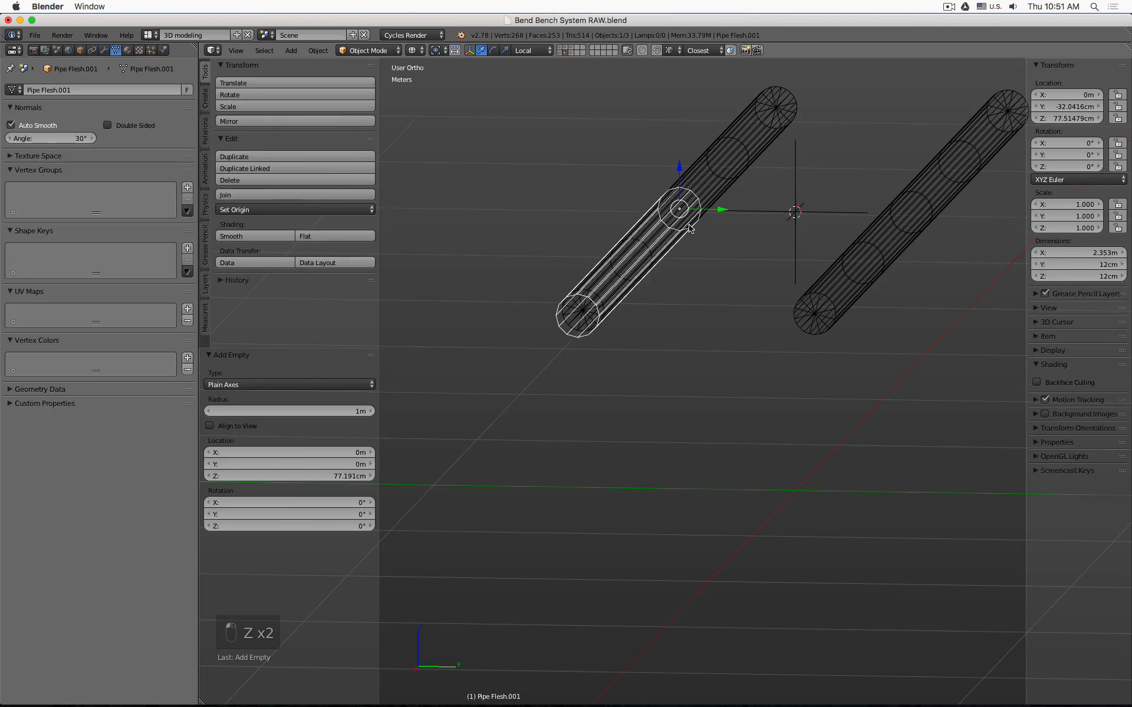
right_click(719, 183)
key("Tab")
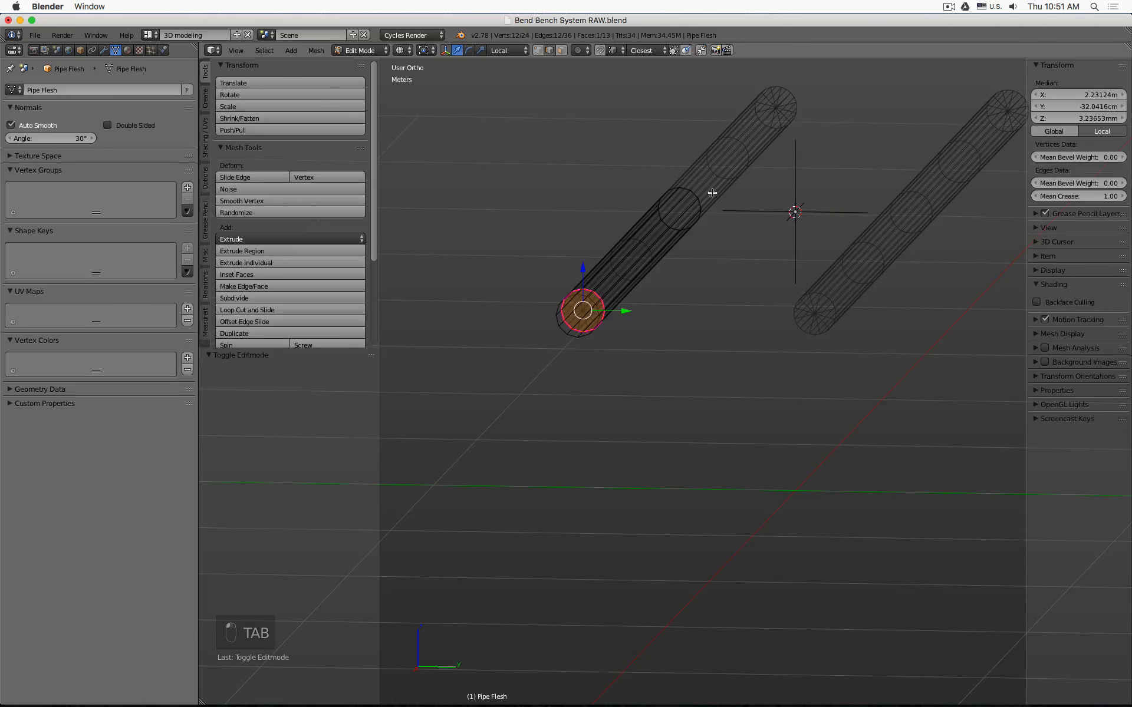
key("a")
key("a")
key("b")
left_click_drag(639, 167, 725, 258)
key("shift+s")
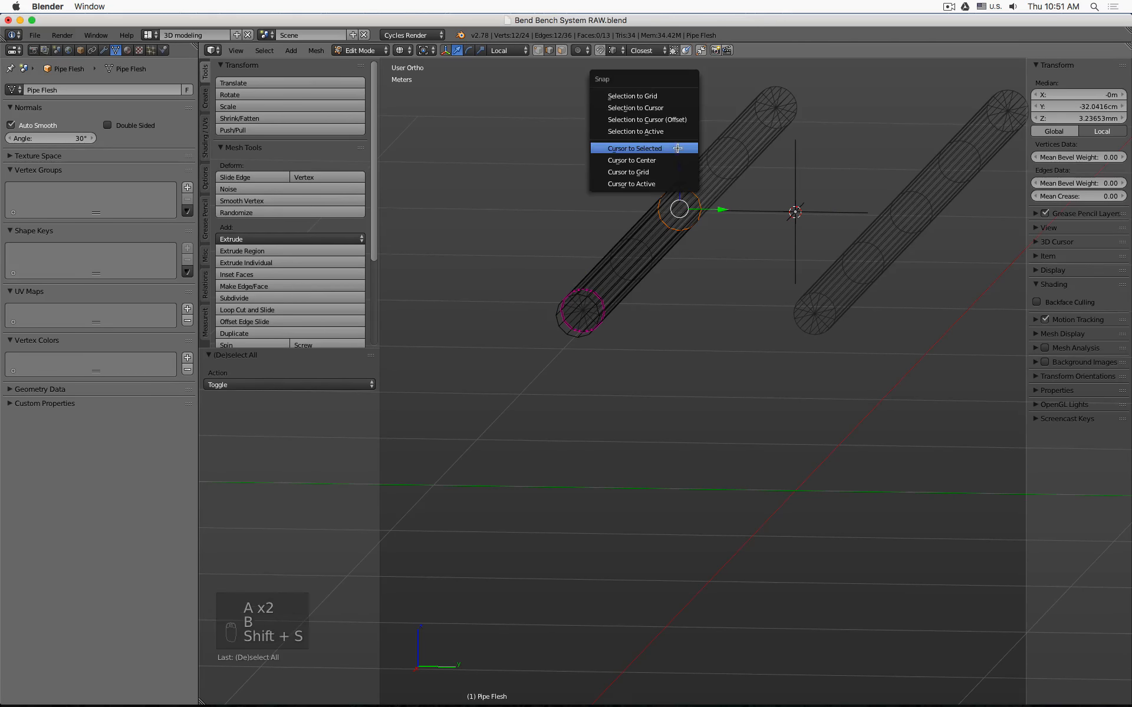
left_click(678, 148)
- Set the original Pipe Flesh object's origin to the 3D cursor
key("Tab")
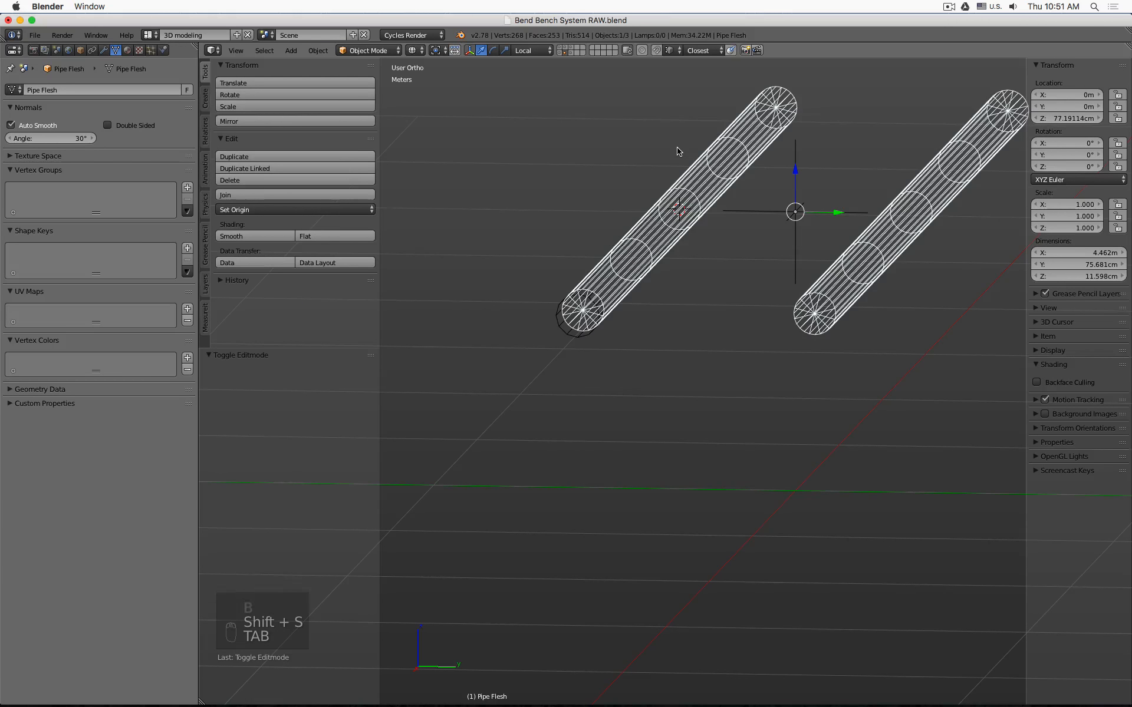
key("ctrl+alt+shift+c")
key("Down")
key("Down")
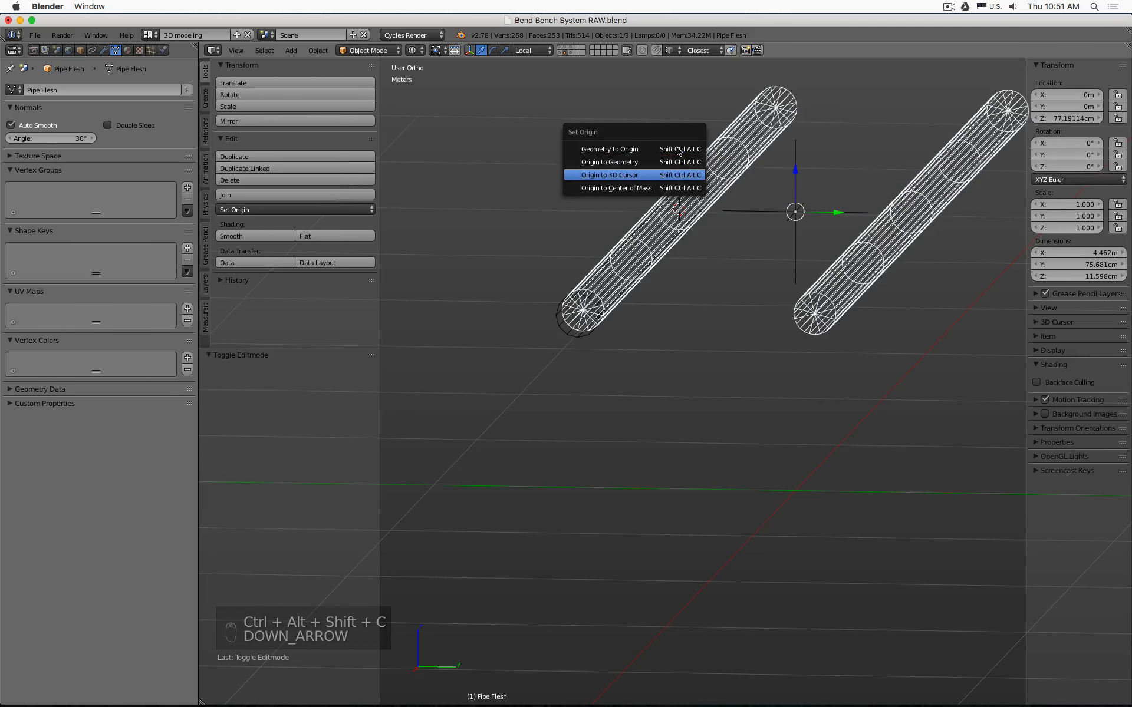
key("Return")
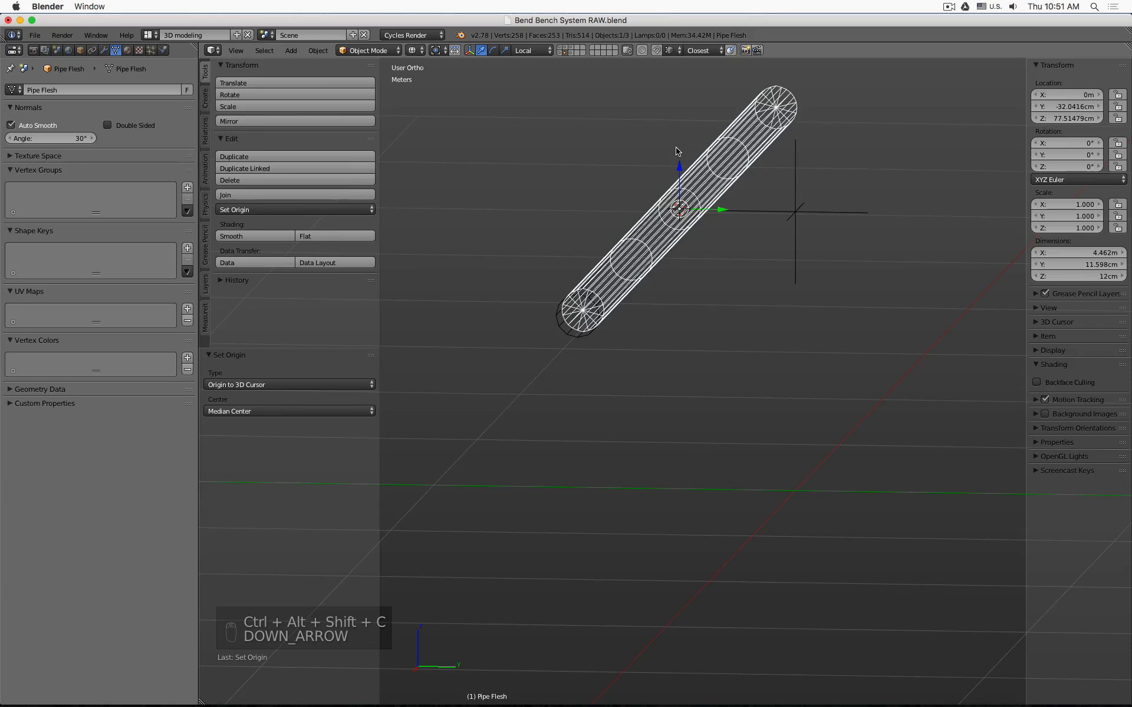
- Set the duplicated tube's Y and Z dimensions to 8 cm in the right side view
right_click(567, 335)
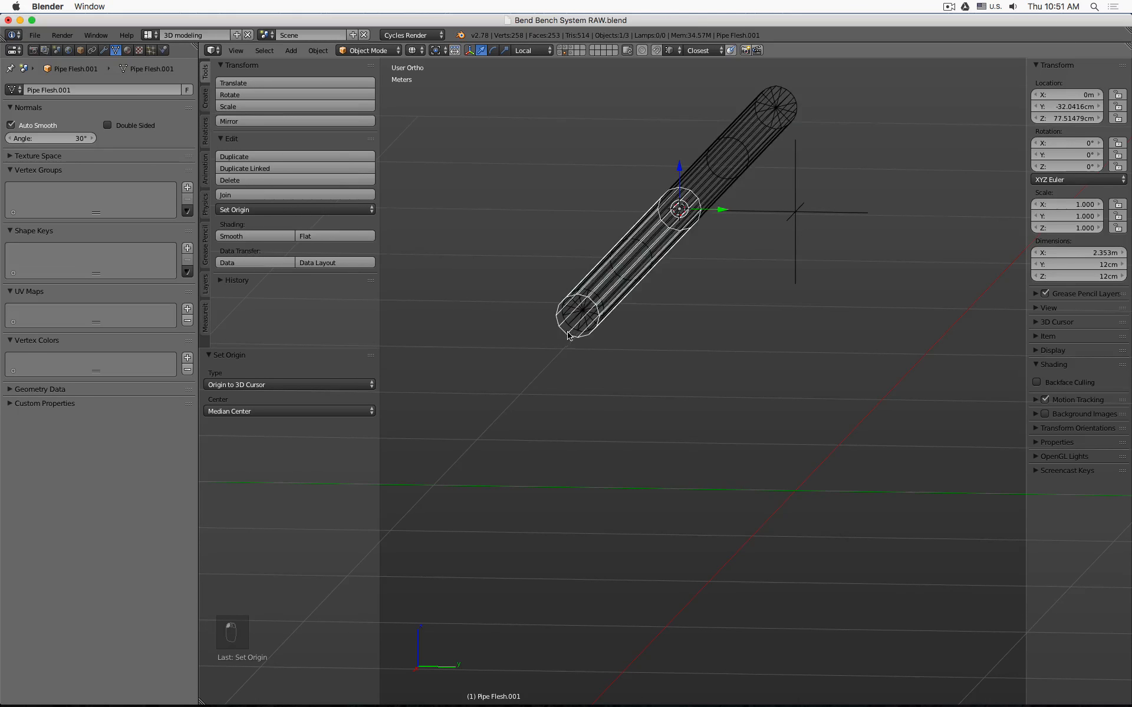
key("KP_1")
key("KP_3")
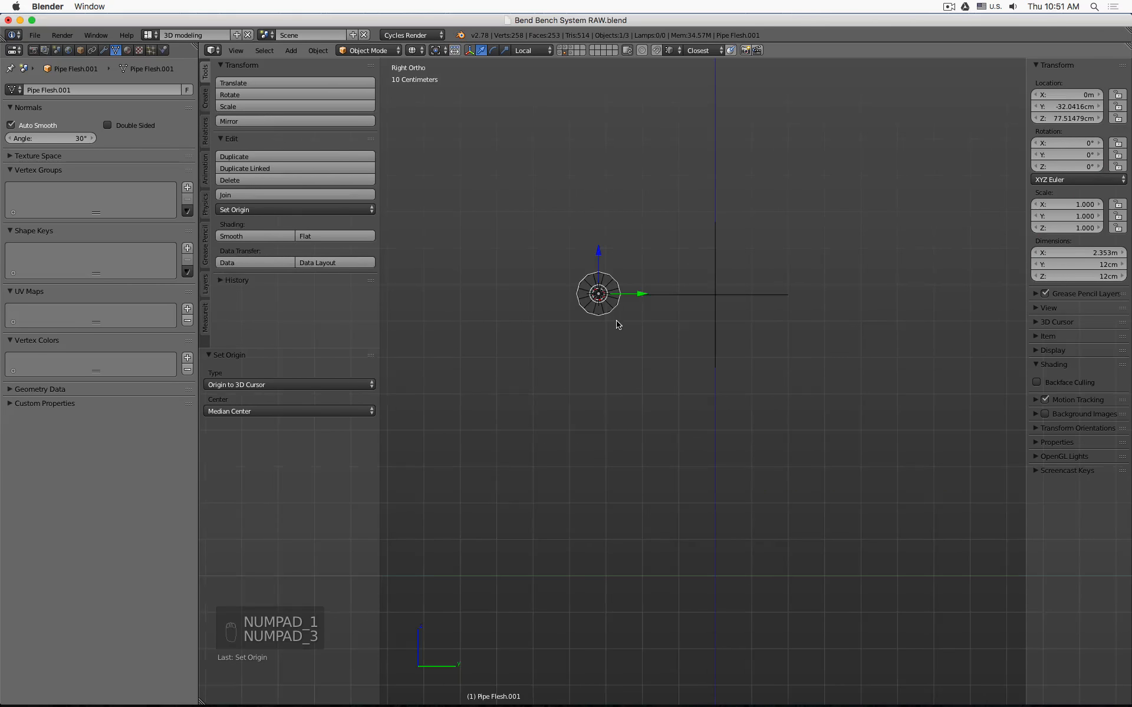
left_click(1071, 263)
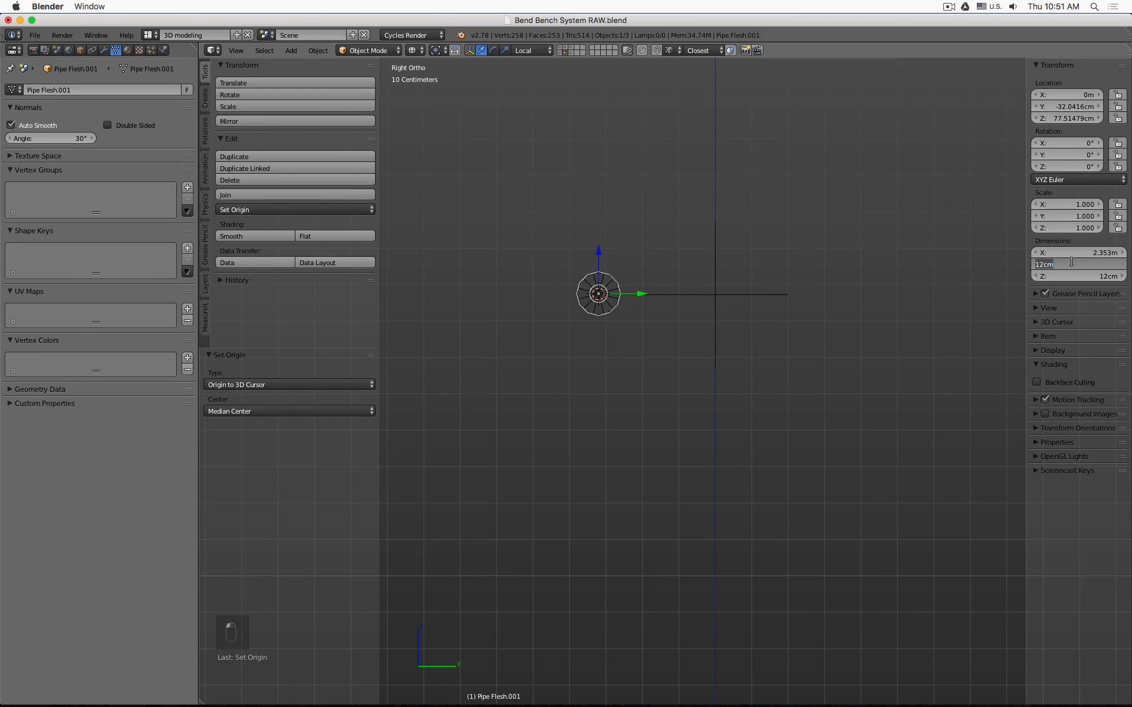
type("8")
key("Tab")
type("8")
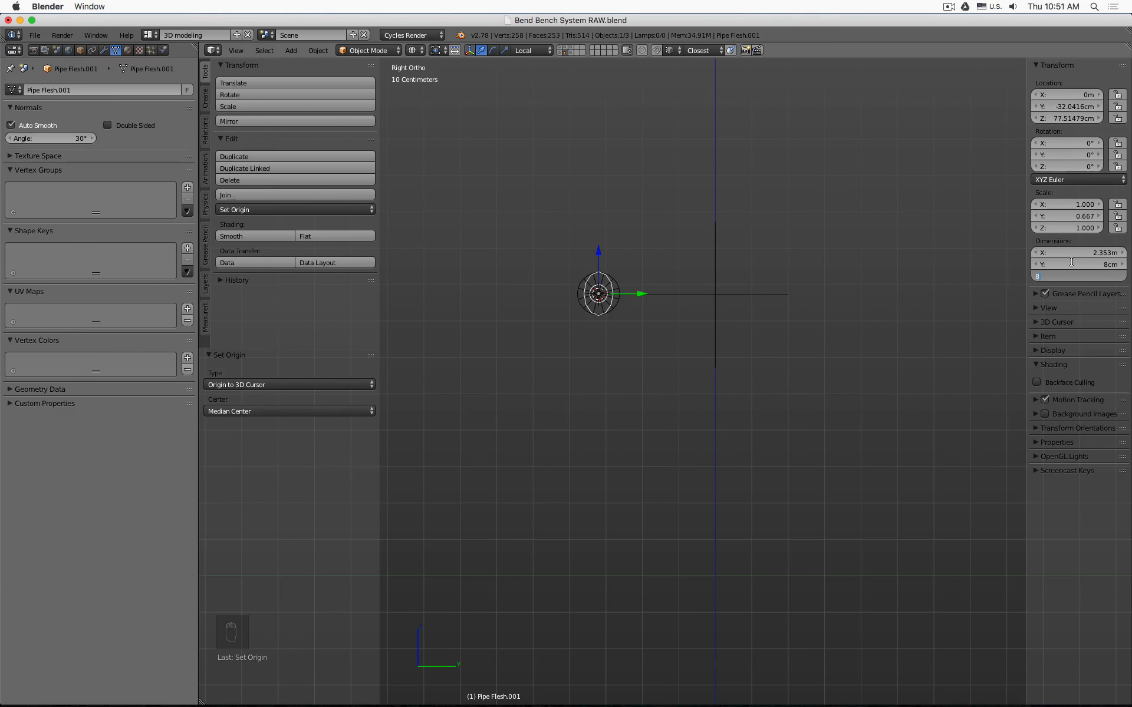
type("cm")
key("Return")
- Set the inner tube's Y and Z dimensions to 7 cm
scroll(634, 277, "up", 5)
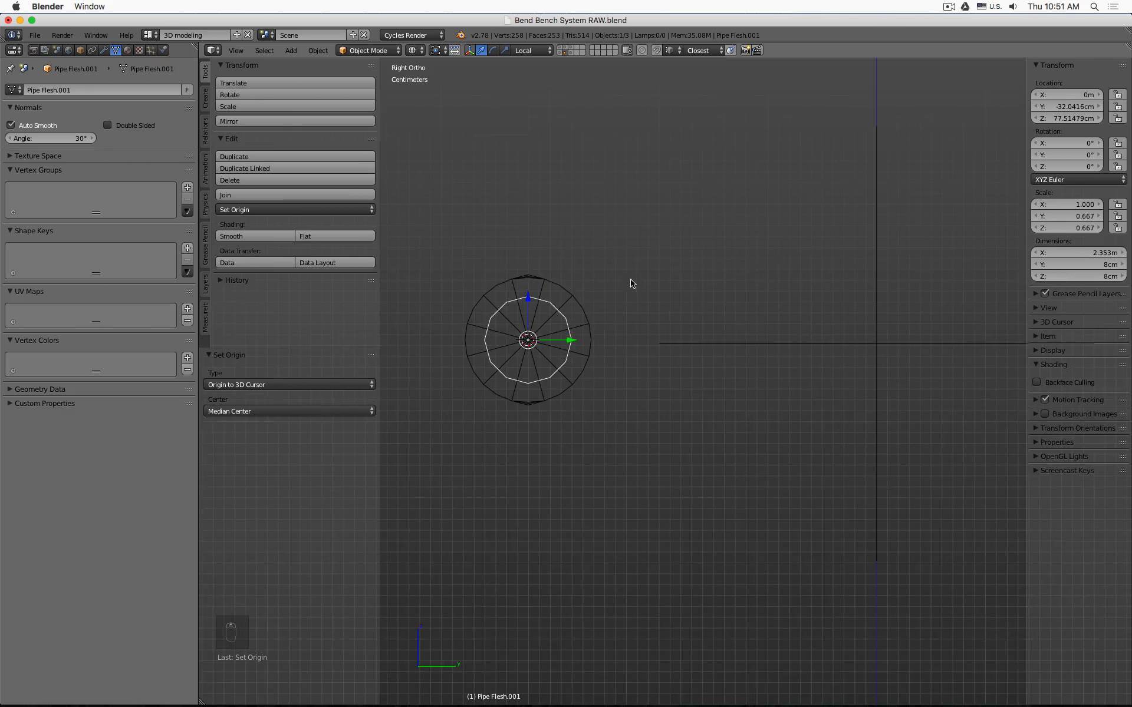
left_click(1084, 265)
type("7")
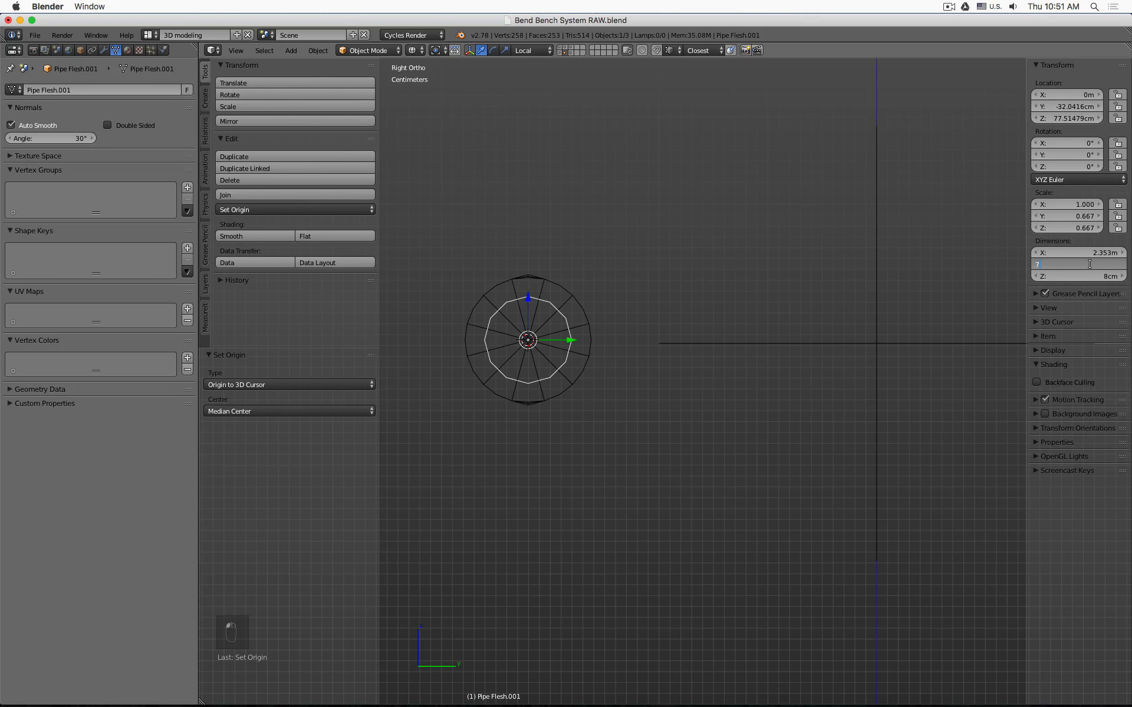
key("Tab")
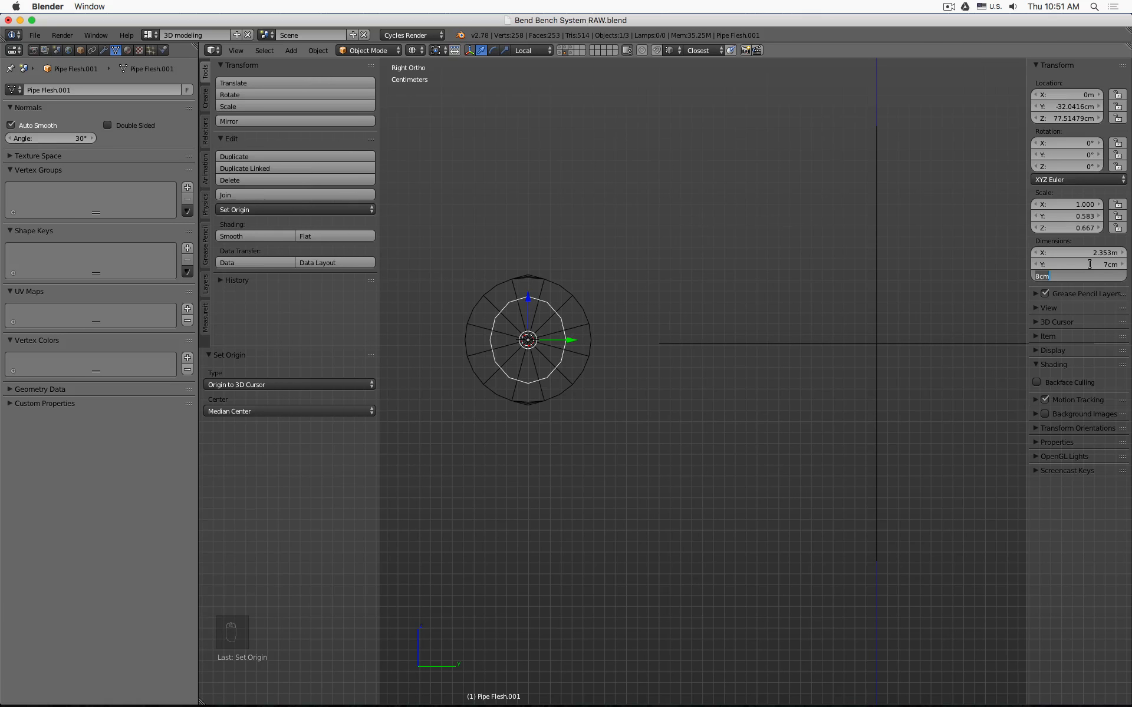
type("7cm")
key("Return")
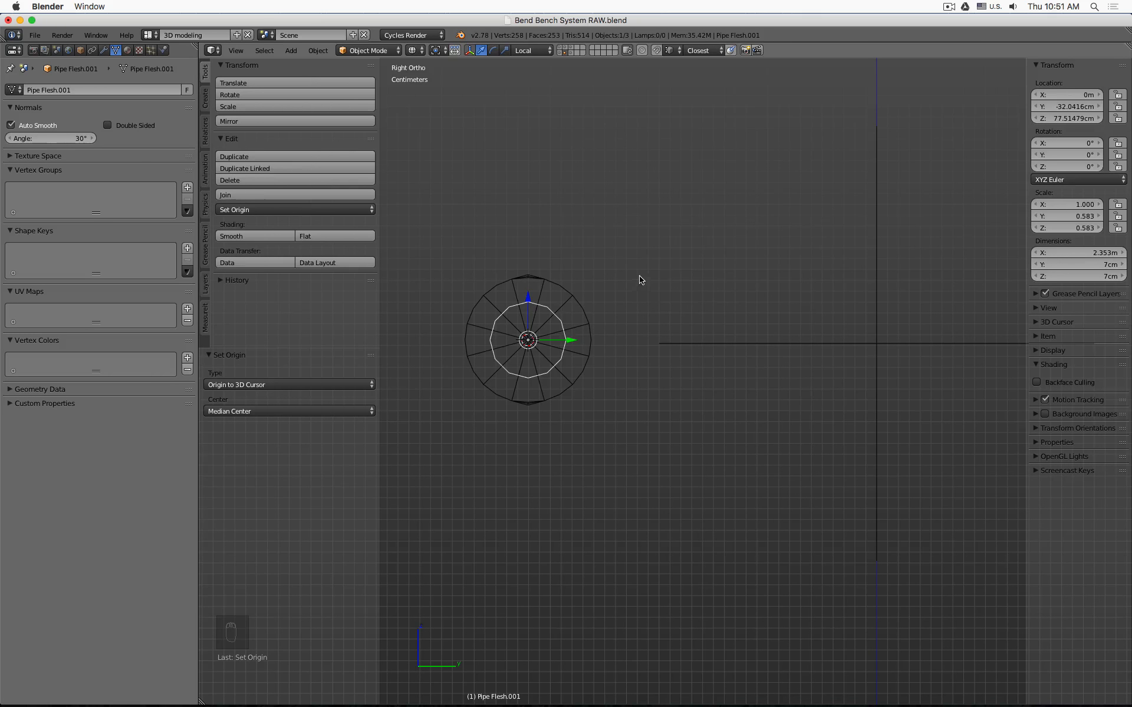
- Select the outer pipe and examine its open end and mesh rings in solid and wireframe shading
middle_click_drag(639, 277, 725, 226)
left_click(826, 162)
key("z")
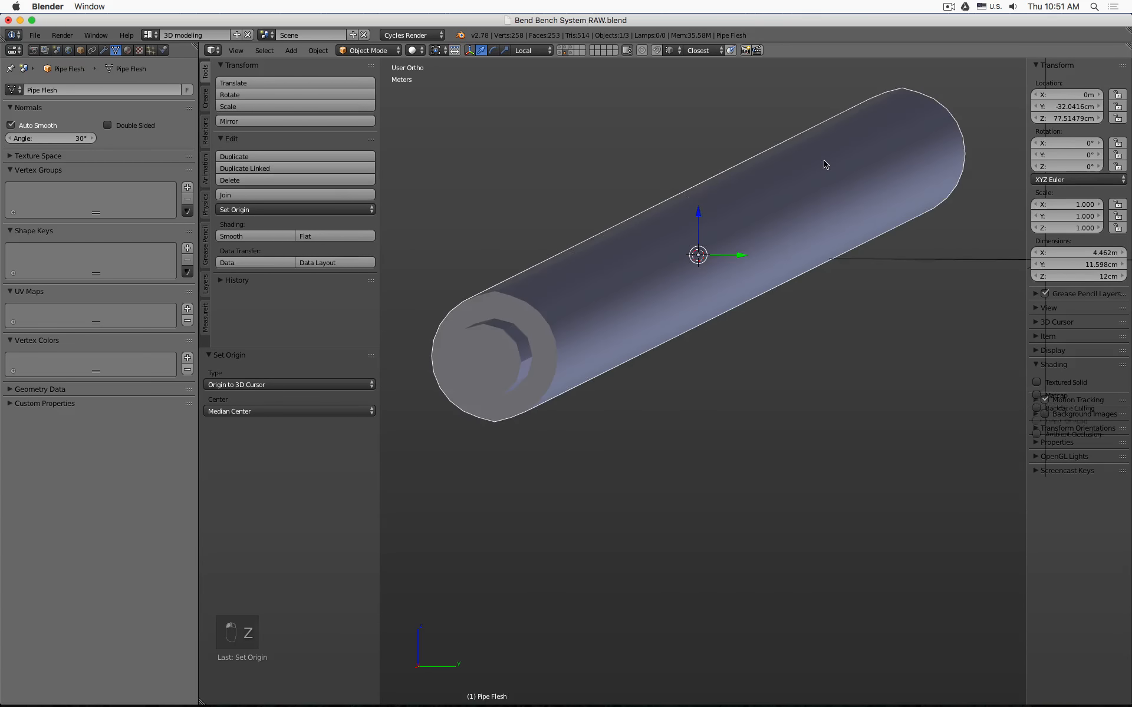
scroll(826, 162, "down", 1)
middle_click_drag(628, 247, 594, 255)
key("Tab")
key("z")
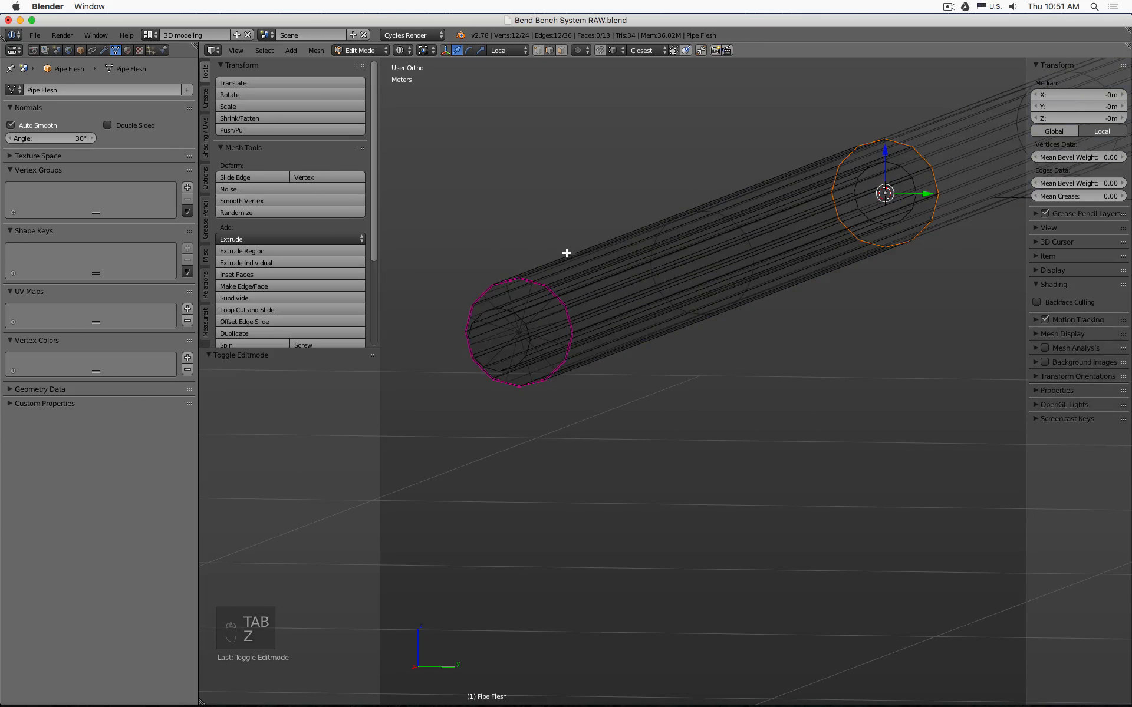
key("z")
key("Tab")
middle_click_drag(633, 246, 652, 240)
- Set the outer pipe's Subsurf view subdivisions to 3
left_click(104, 50)
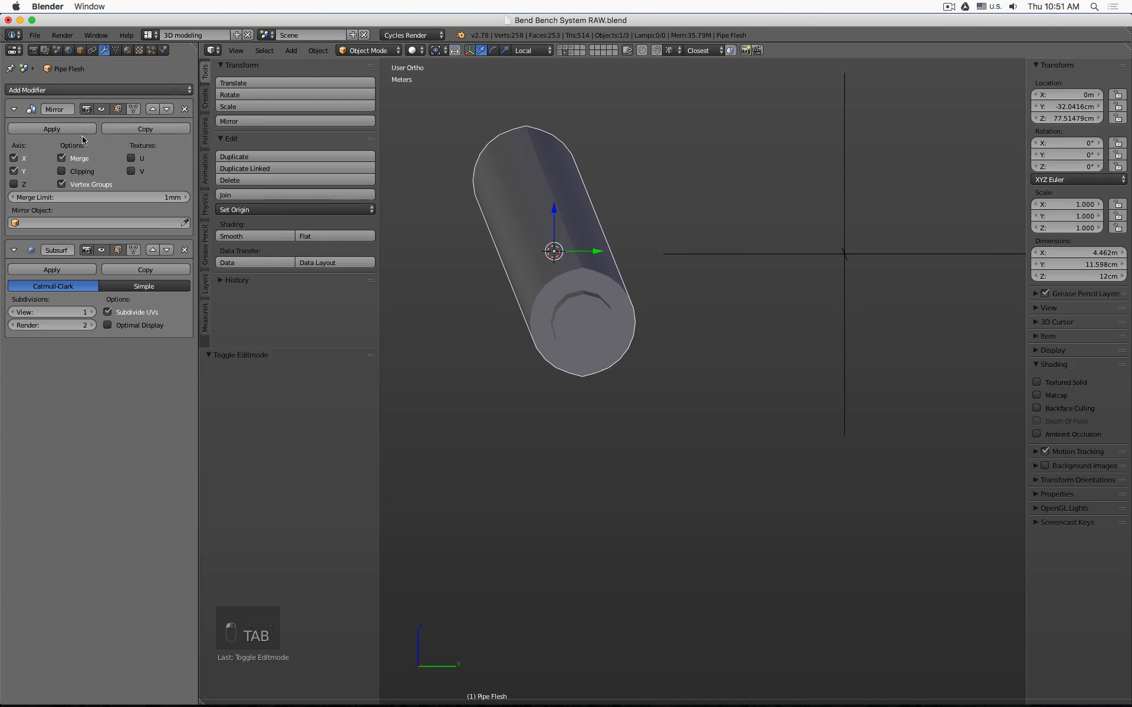
left_click(102, 249)
left_click(101, 250)
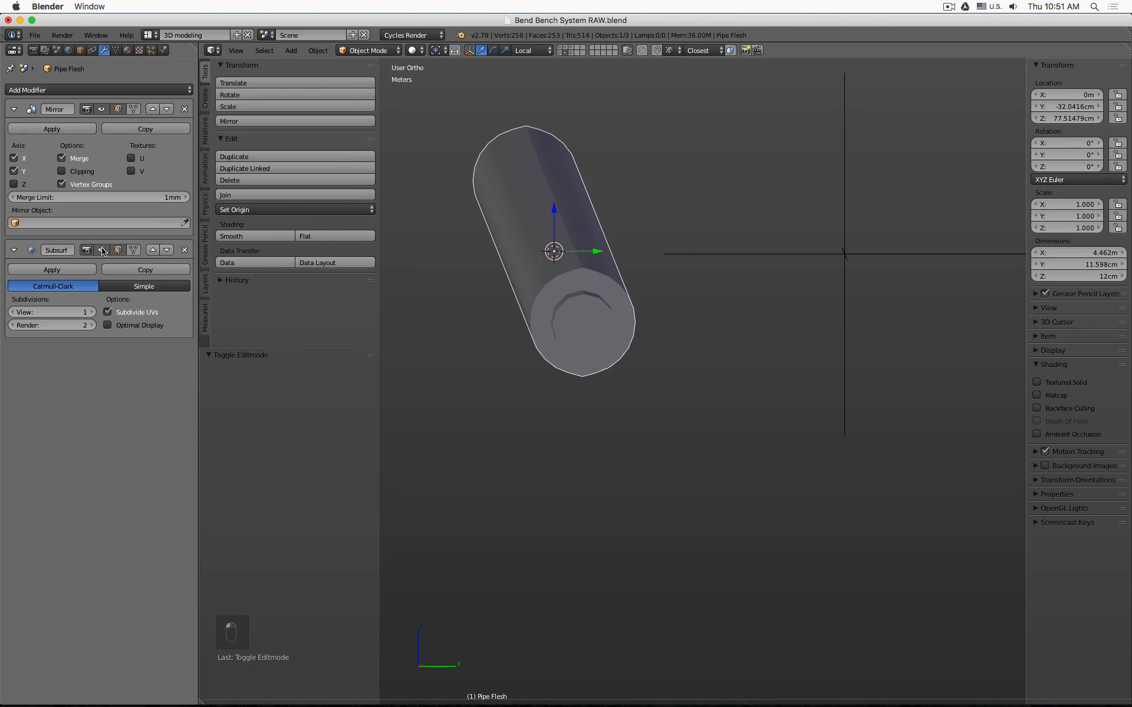
left_click(92, 312)
left_click(92, 312)
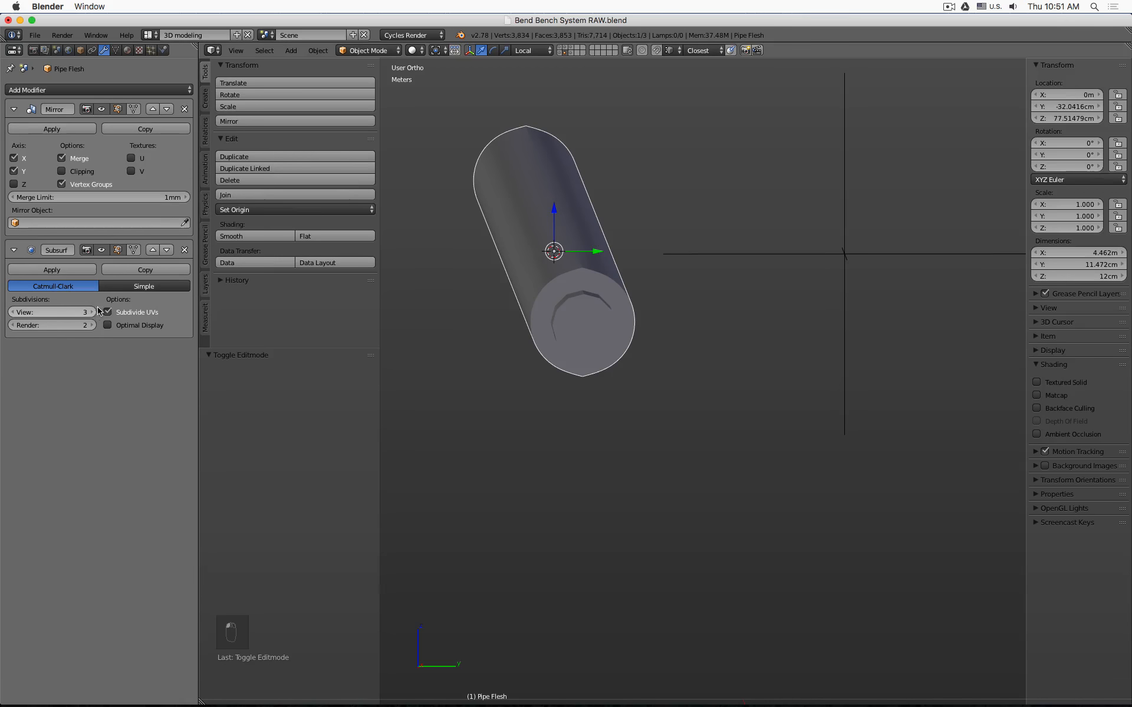
- Assign the Empty as the mirror object of the outer pipe's Mirror modifier
key("z")
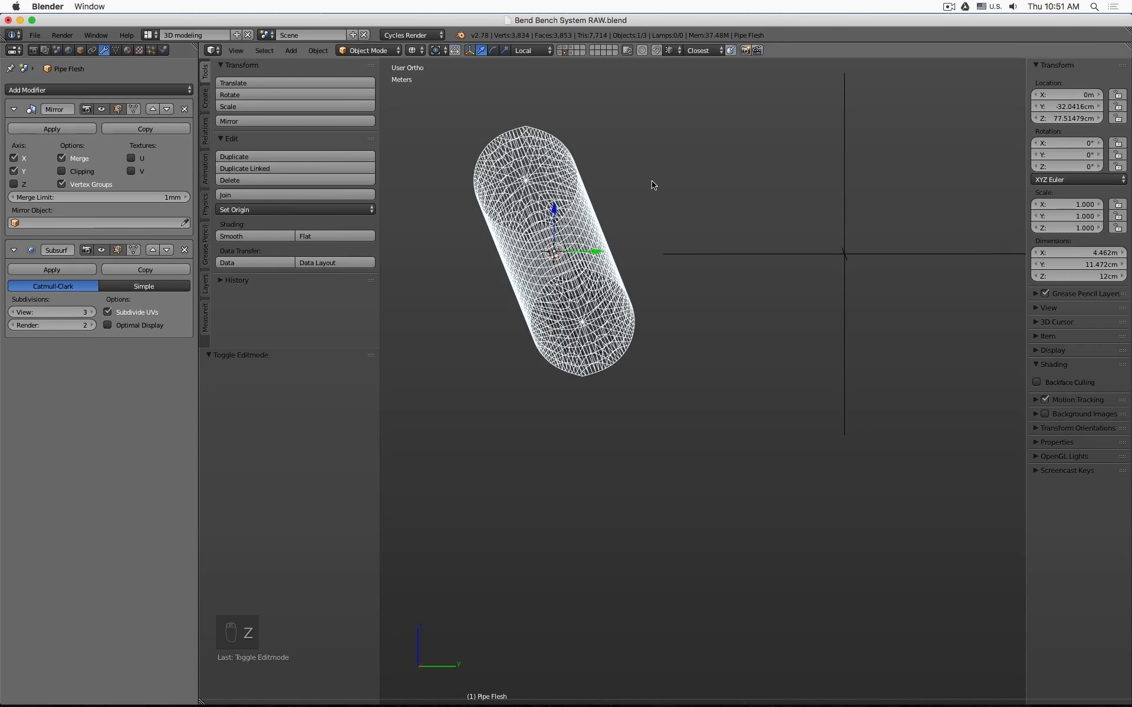
middle_click_drag(652, 182, 644, 184)
scroll(640, 183, "down", 3)
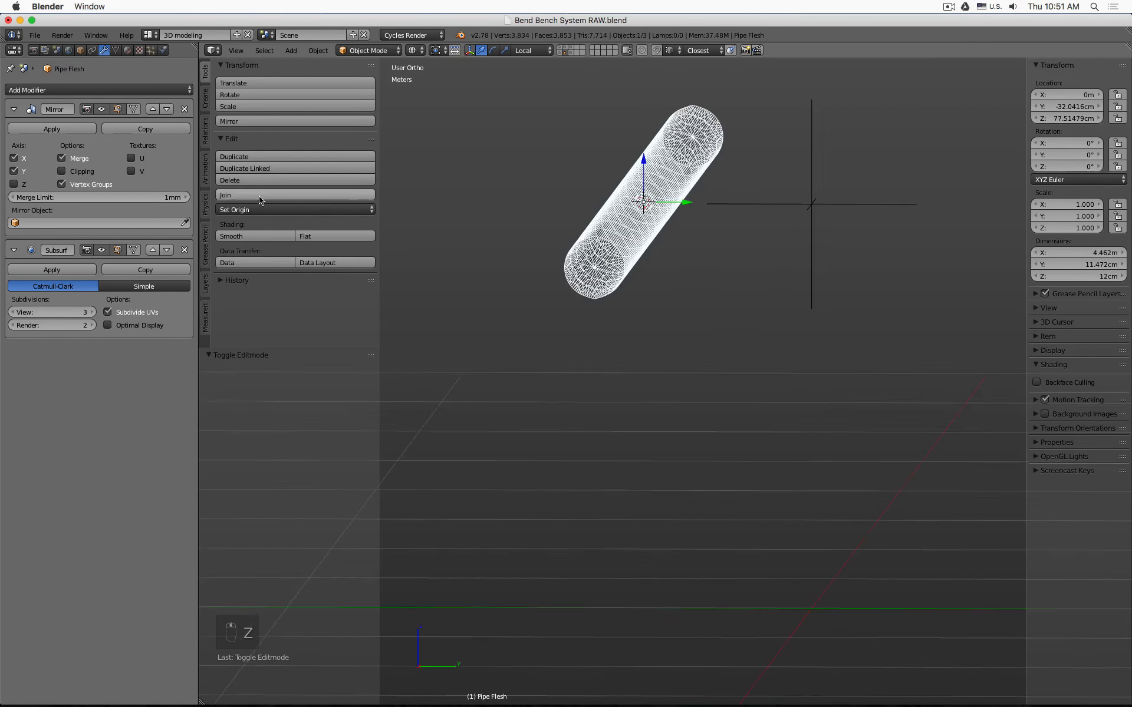
left_click(184, 223)
left_click(817, 146)
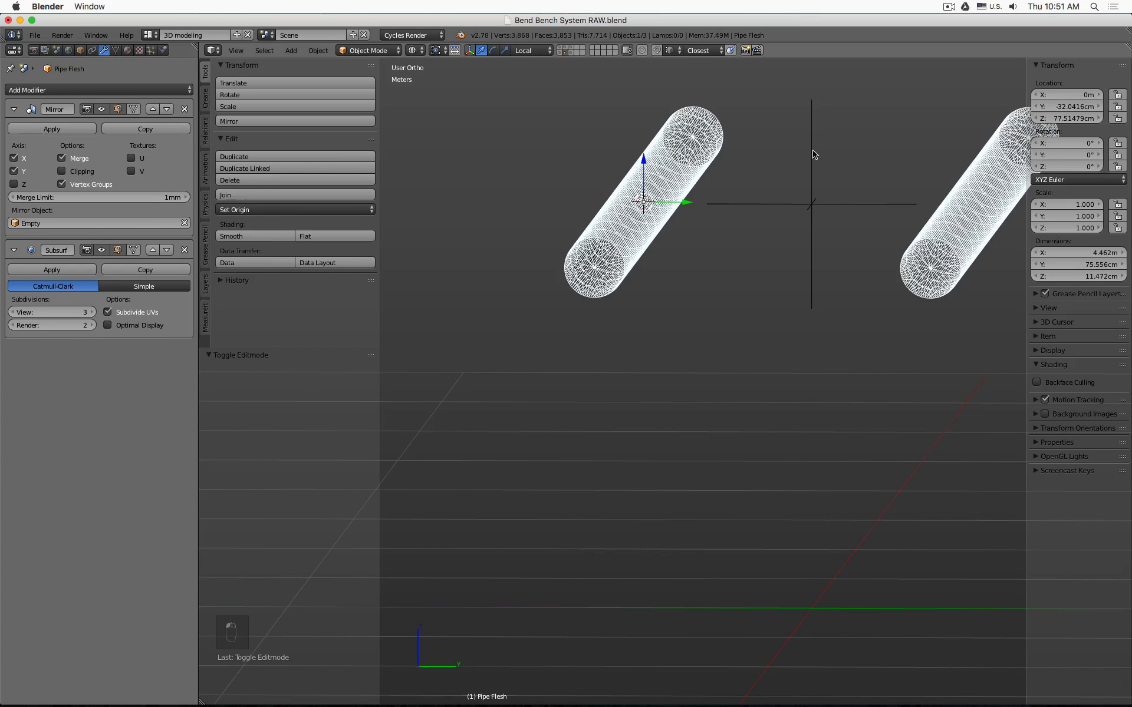
- Return to solid shading and select the inner tube at the outer pipe's open end
key("z")
middle_click_drag(748, 233, 786, 235)
left_click(583, 282)
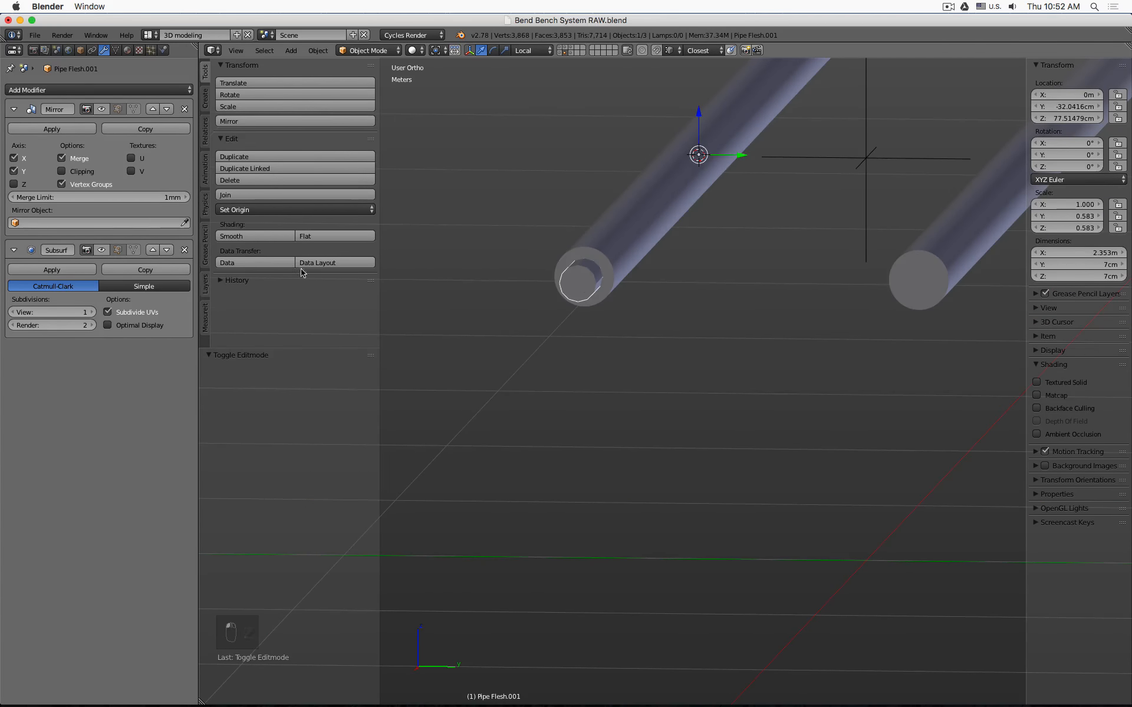
- Assign the Empty as Pipe Flesh.001's mirror object and turn on viewport display for its Mirror and Subsurf modifiers
left_click(184, 223)
left_click(872, 154)
left_click(101, 109)
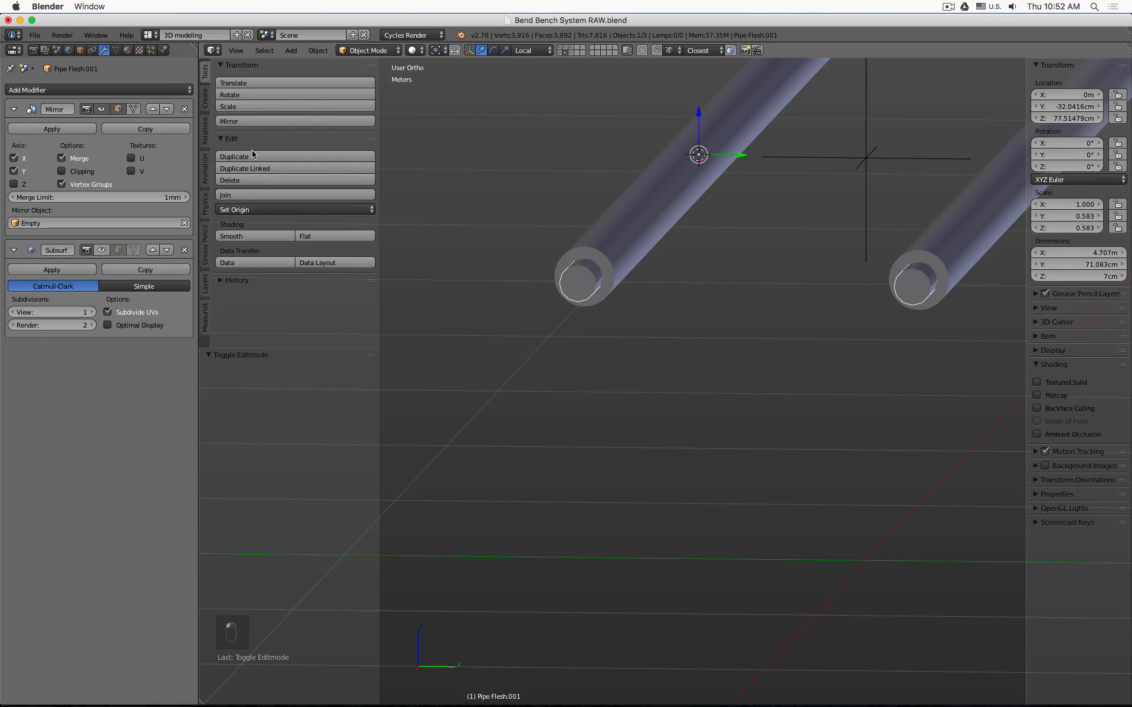
left_click(101, 251)
- Examine the mirrored pipe ends in wireframe and solid shading, finishing in a wireframe side view
key("KP_1")
key("KP_3")
key("z")
scroll(798, 188, "up", 5)
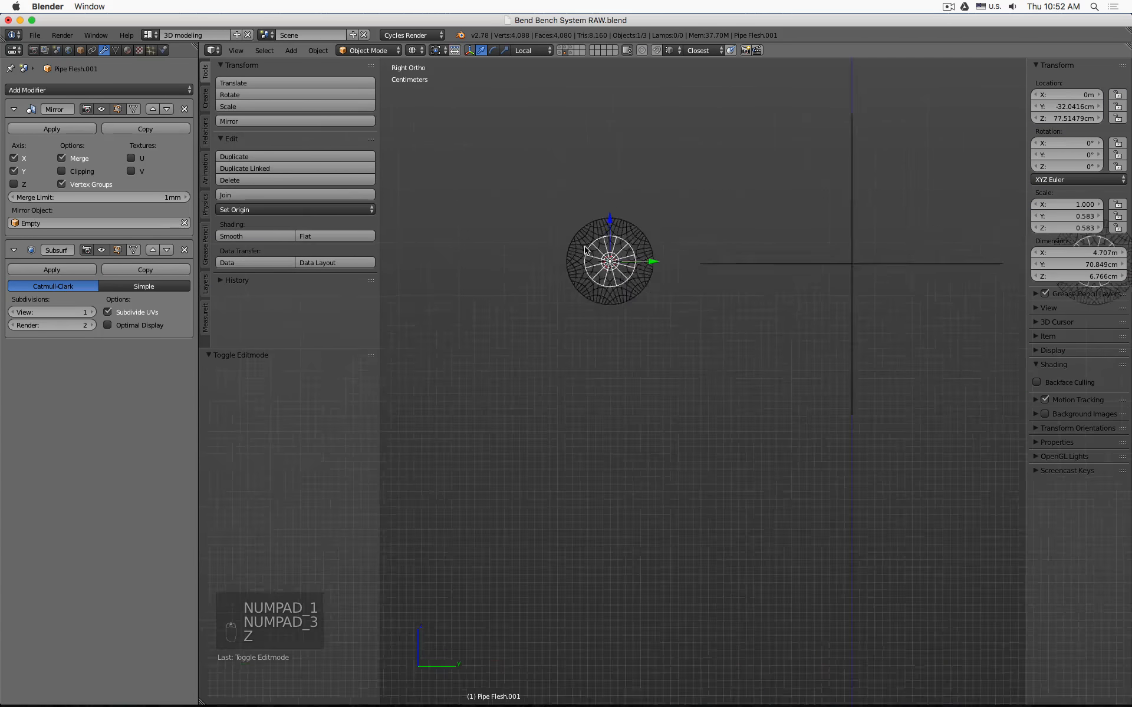
scroll(584, 250, "down", 3)
mouse_move(586, 244)
middle_mouse_down()
mouse_move(675, 221)
mouse_move(652, 235)
middle_mouse_up()
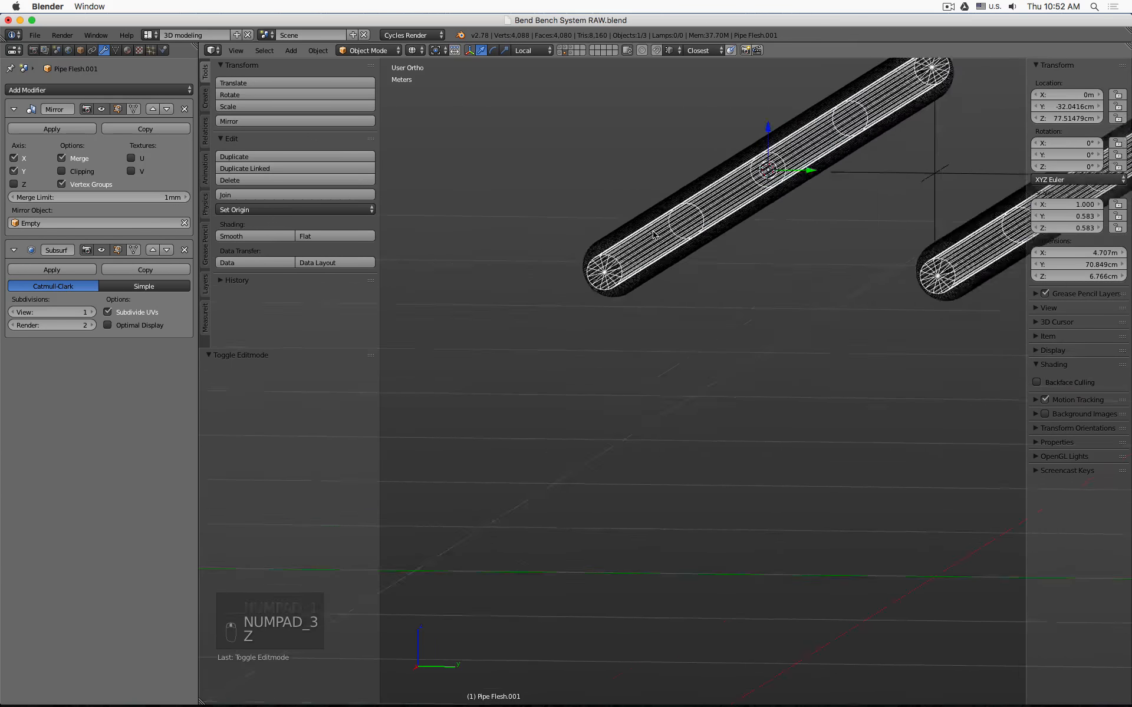
key("z")
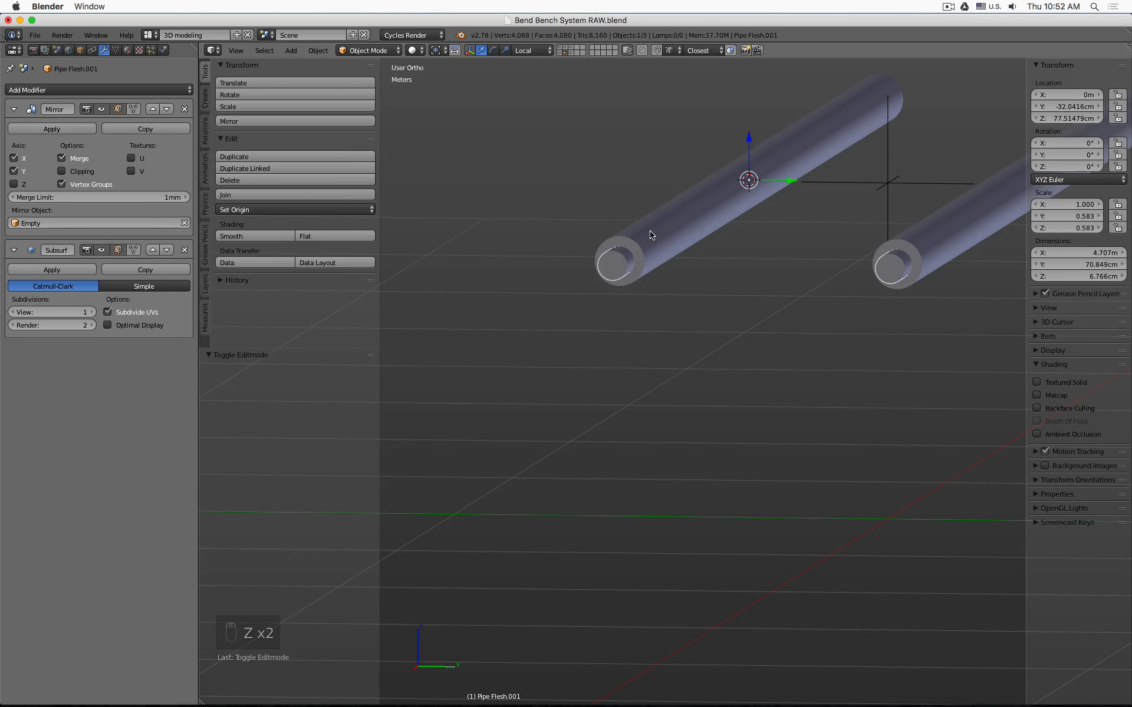
key("KP_1")
key("KP_3")
key("z")
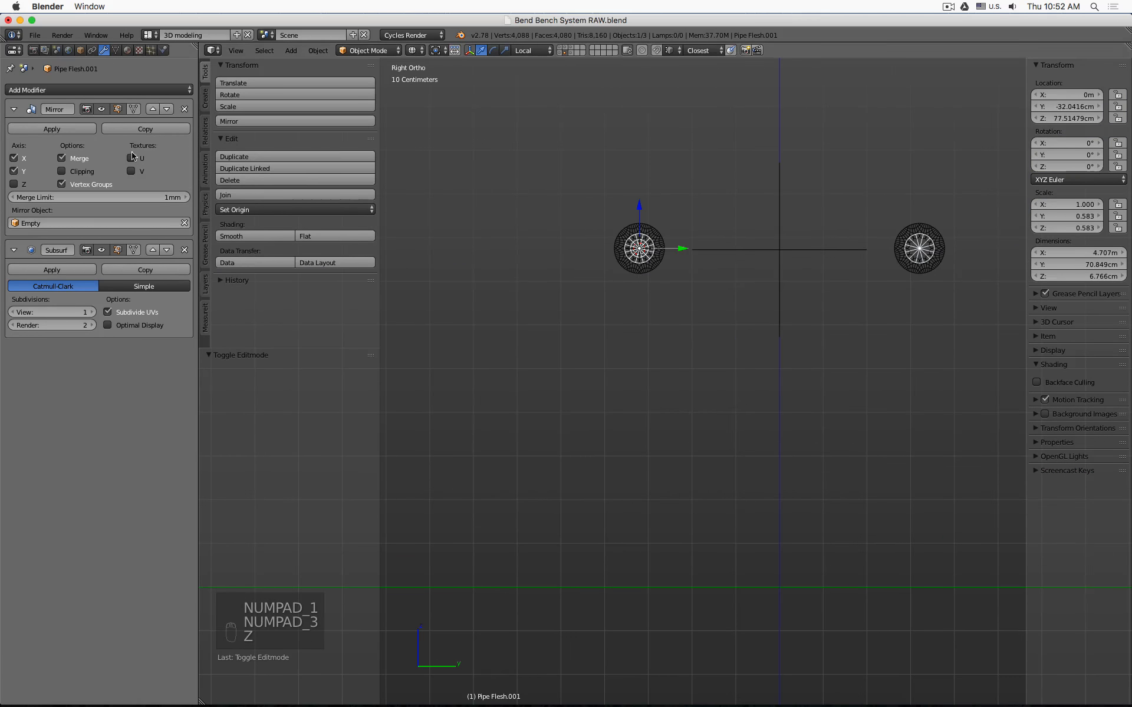
- Turn off the Mirror modifier's viewport display and toggle the Subsurf display to compare the inner pipe's dimensions
left_click(103, 110)
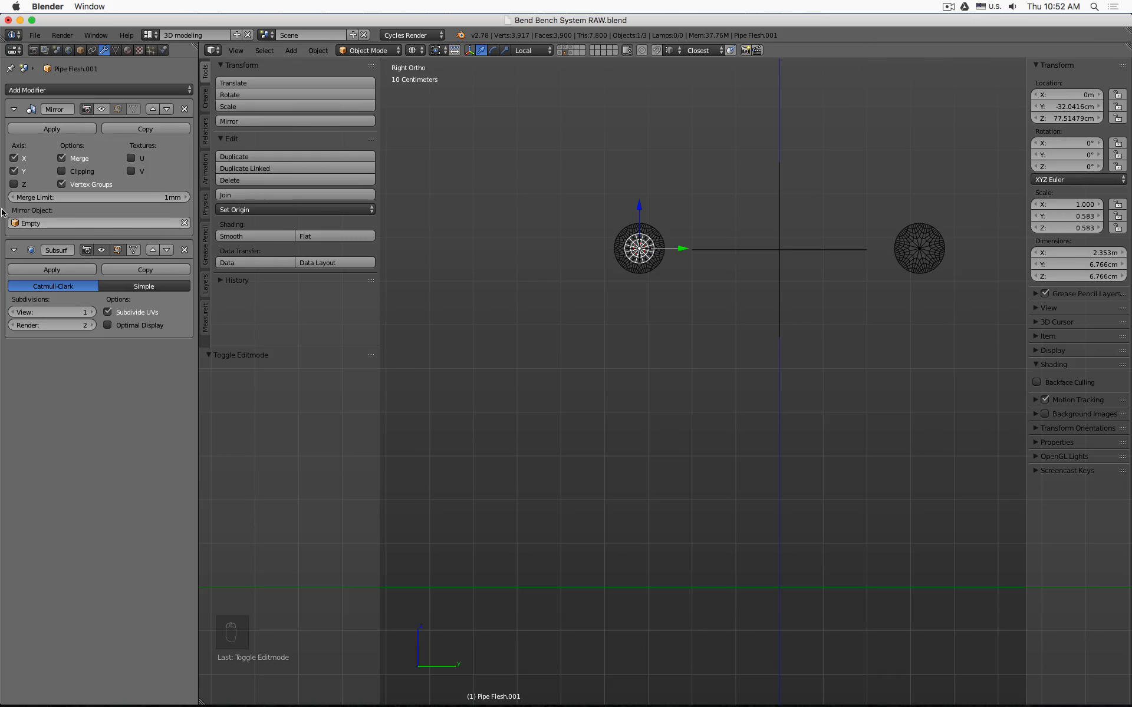
left_click(102, 251)
left_click(102, 250)
left_click(102, 251)
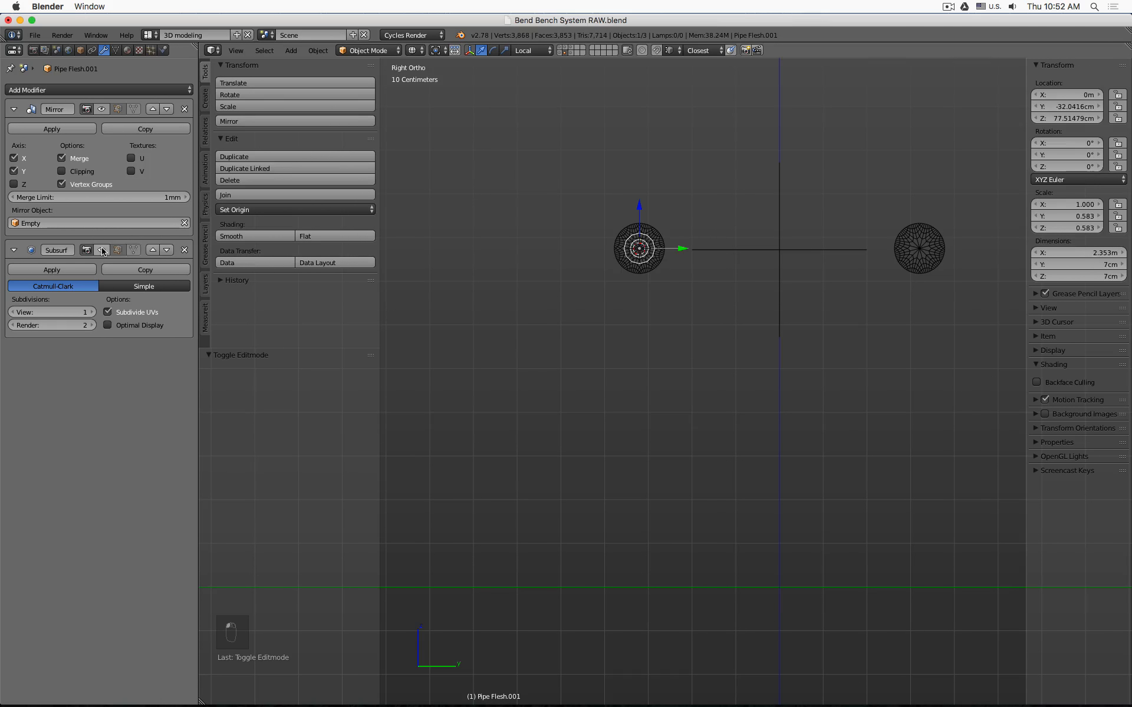
left_click(102, 251)
left_click(102, 250)
left_click(102, 250)
left_click(102, 251)
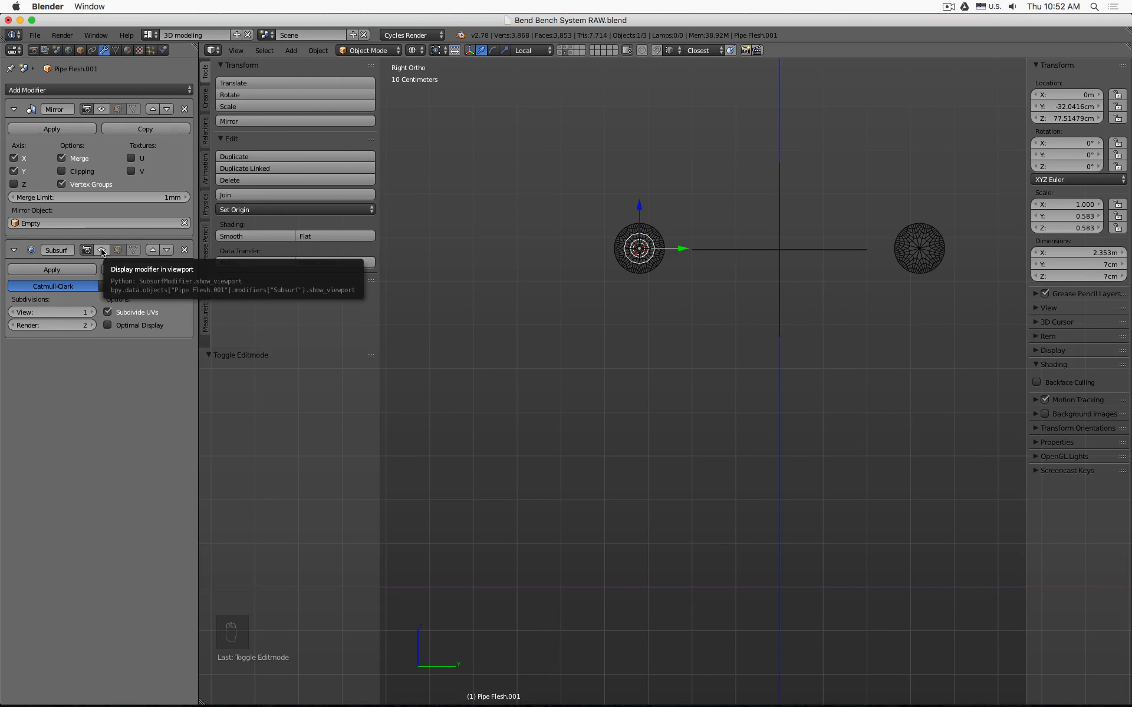
left_click(102, 250)
scroll(646, 248, "up", 8)
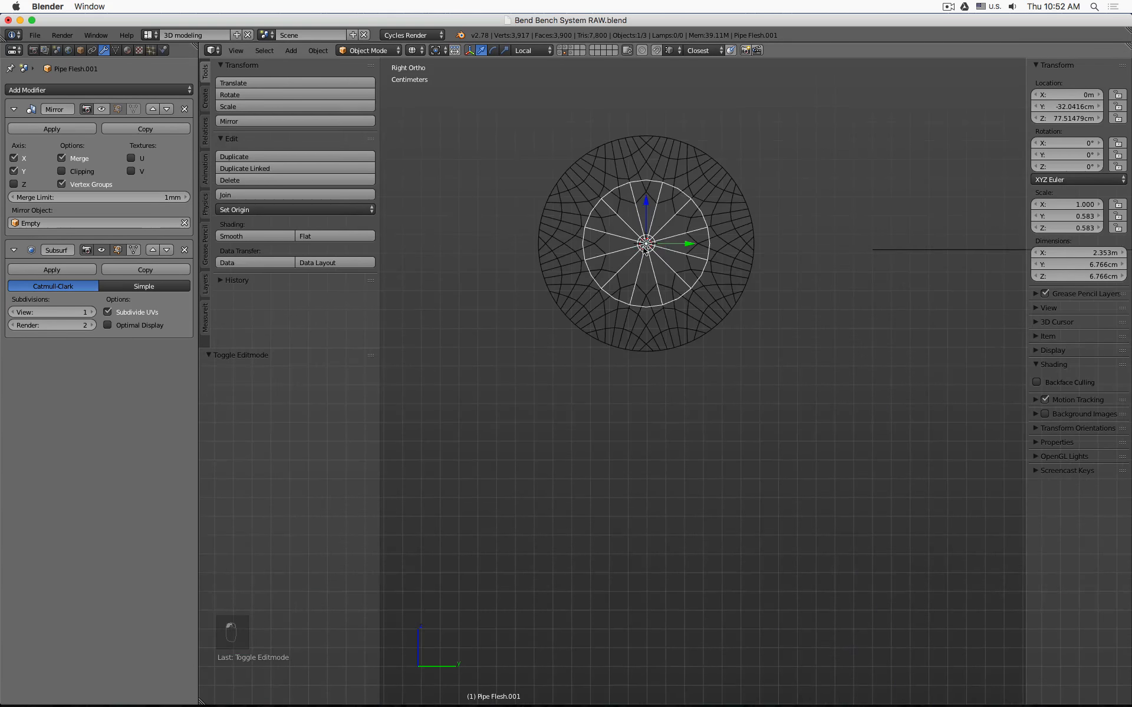
- Change the transform pivot mode and set the inner pipe's Subsurf view subdivisions to 4
left_click(437, 50)
left_click(450, 78)
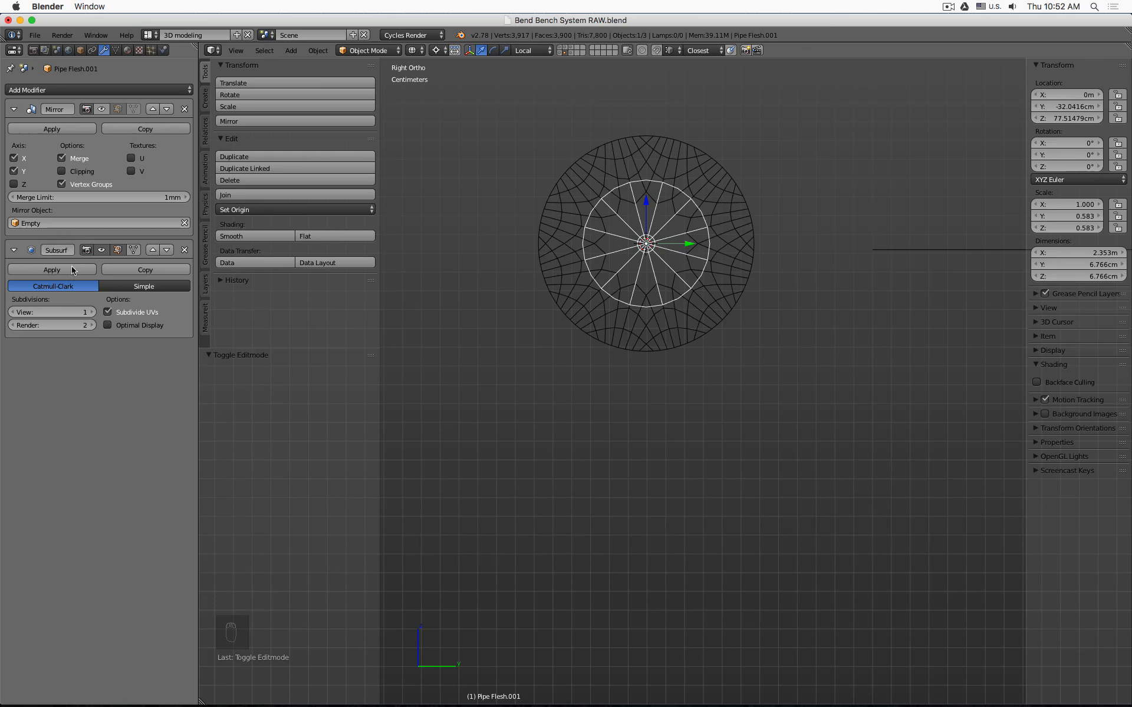
left_click(92, 312)
left_click(93, 313)
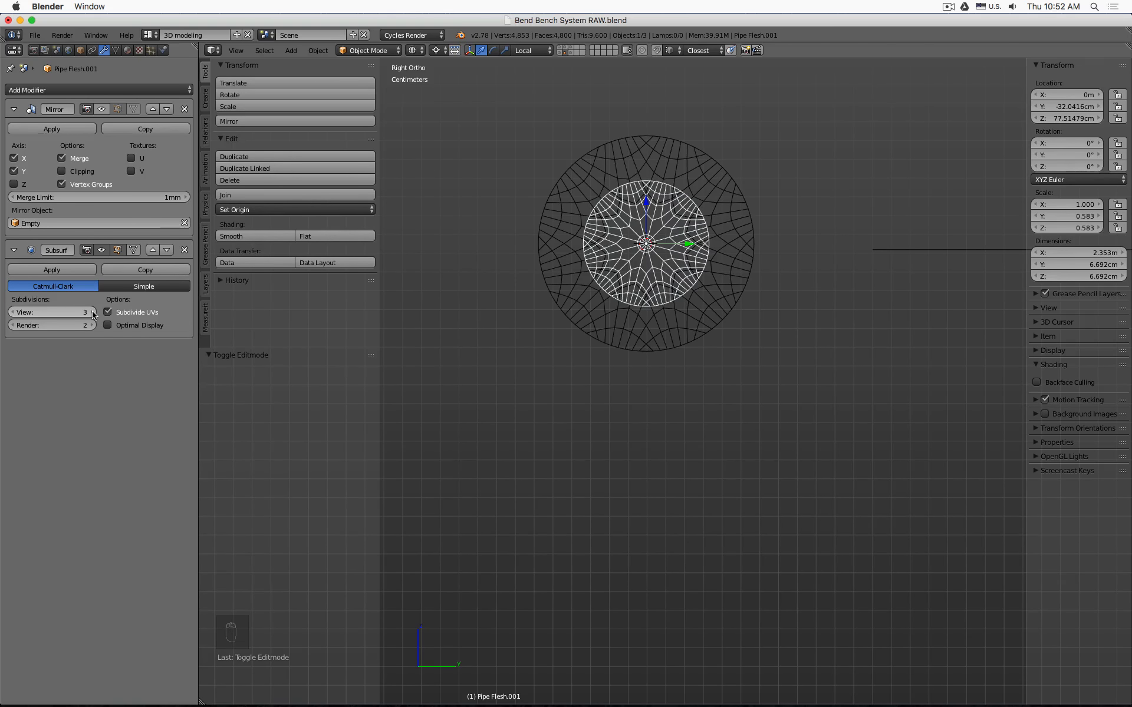
left_click(92, 312)
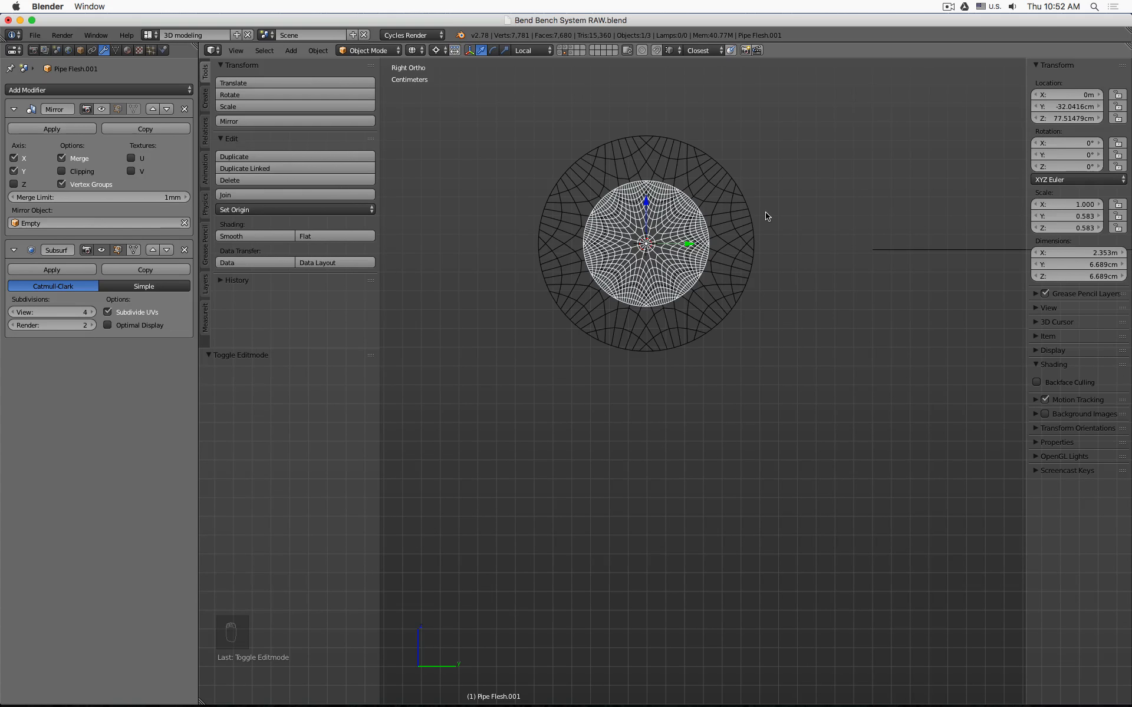
- Scale the inner pipe by about 1.047 in Y and Z only, to a diameter of 7 cm
scroll(707, 186, "up", 4)
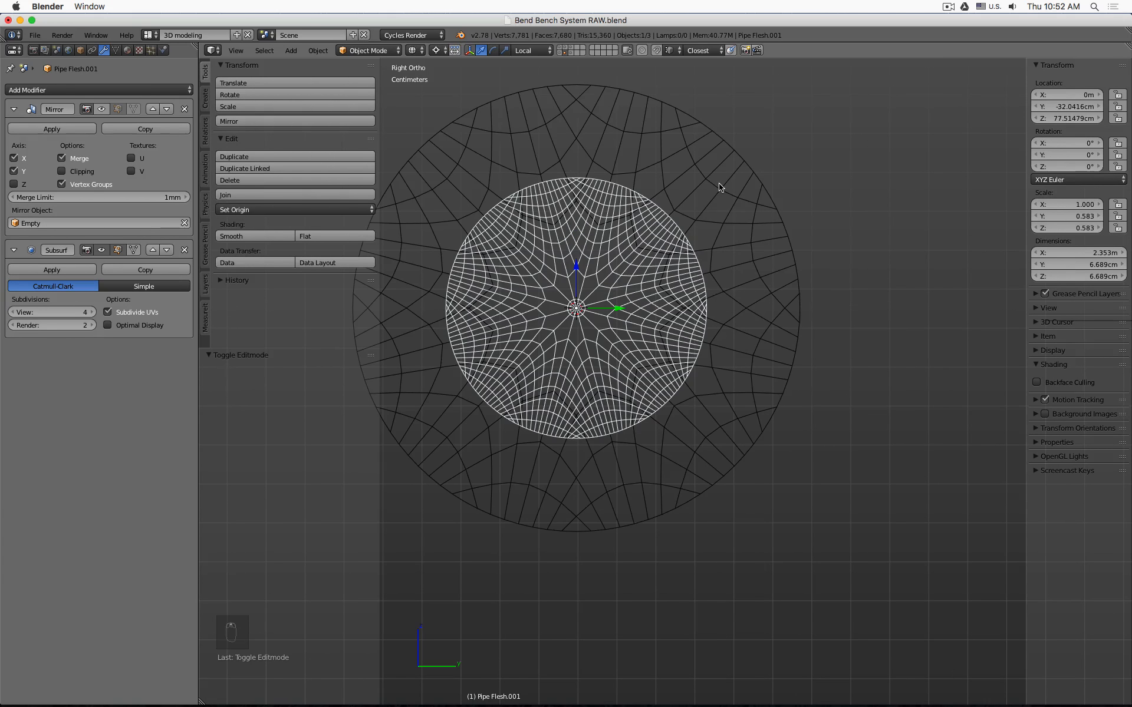
key("s")
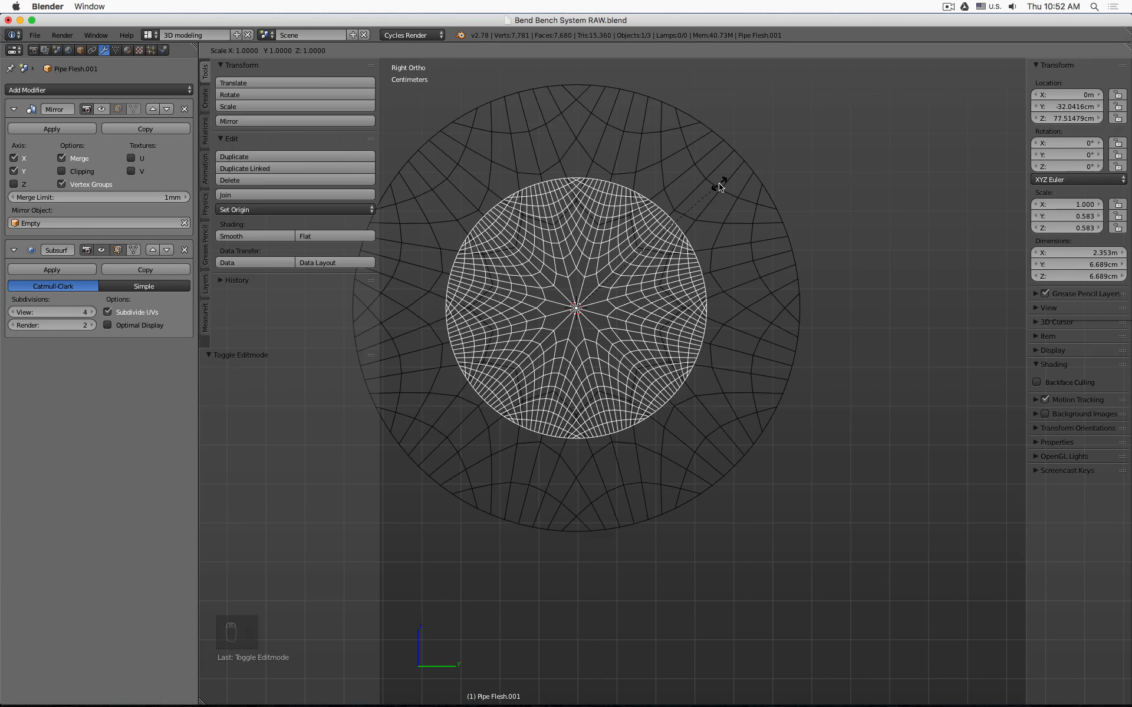
key("shift+x")
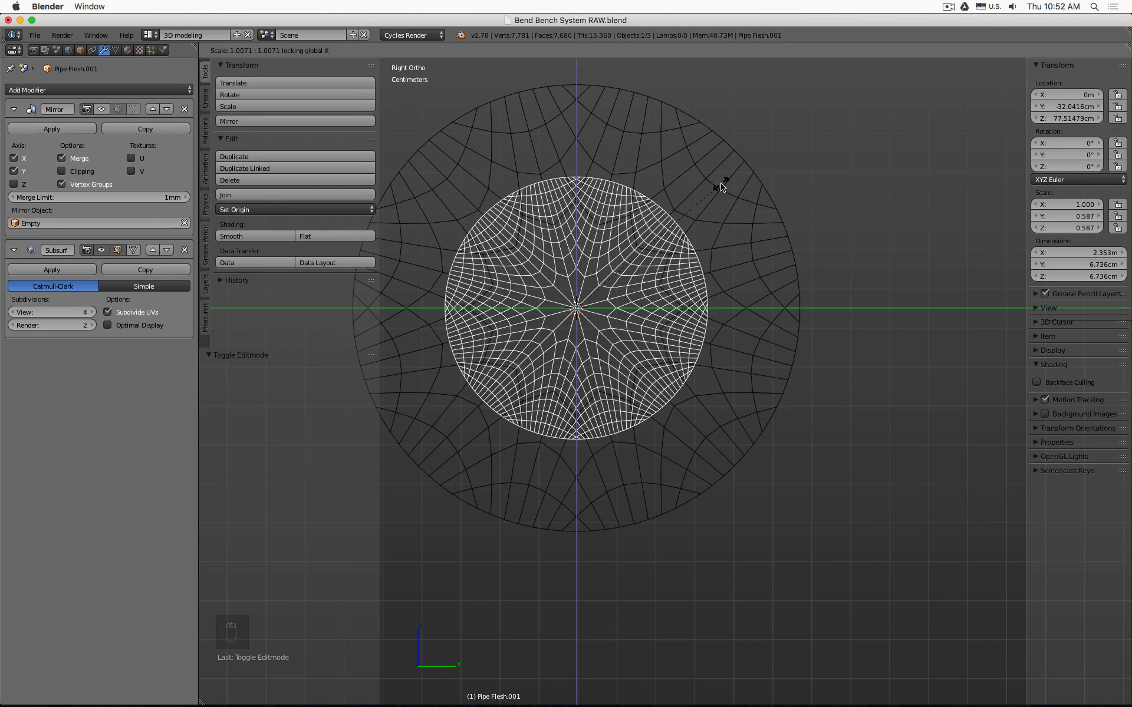
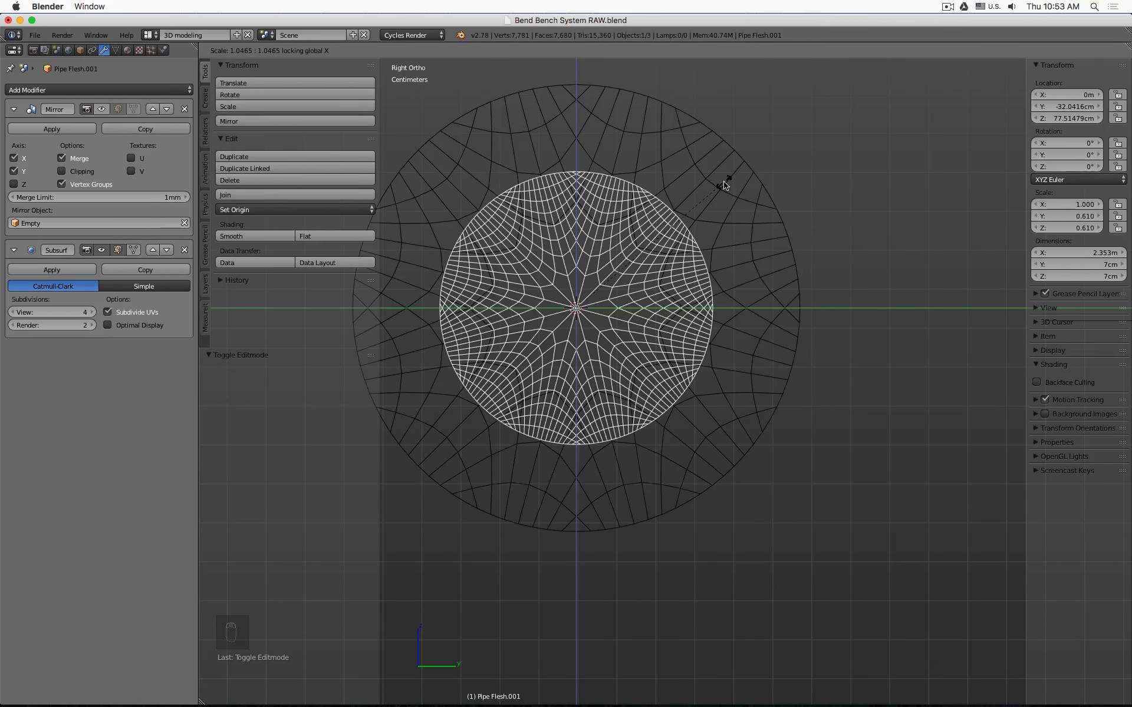
left_click(724, 185)
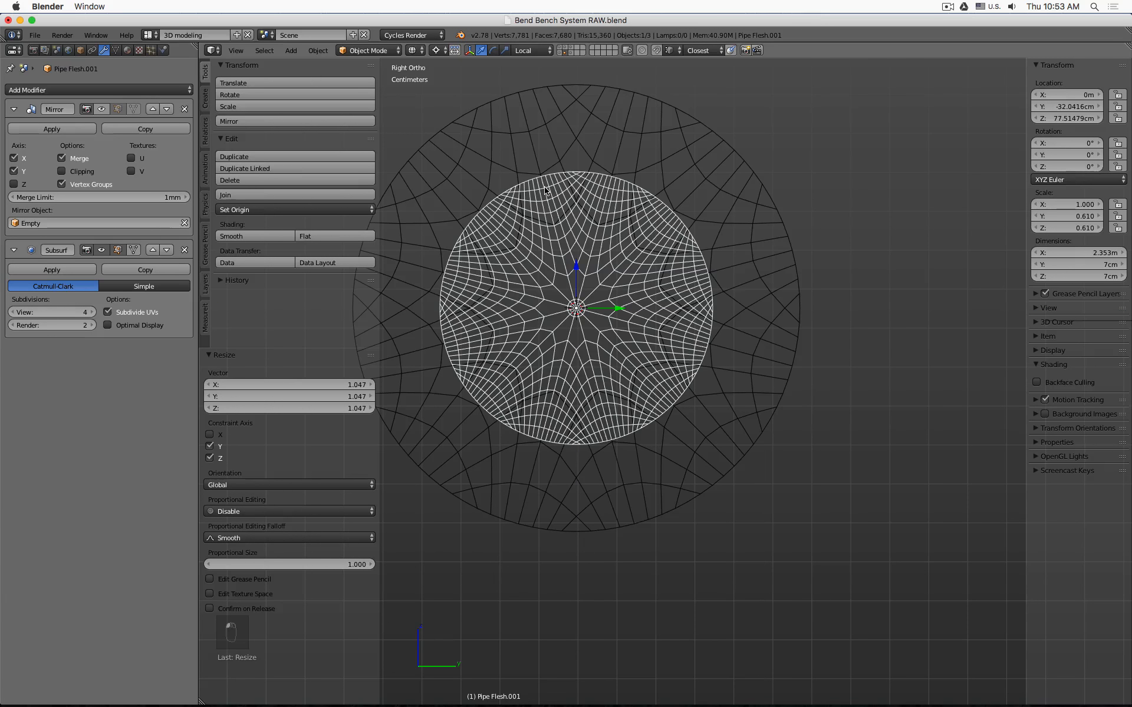
- Set the inner pipe's Subsurf view subdivisions to 6
left_click(68, 312)
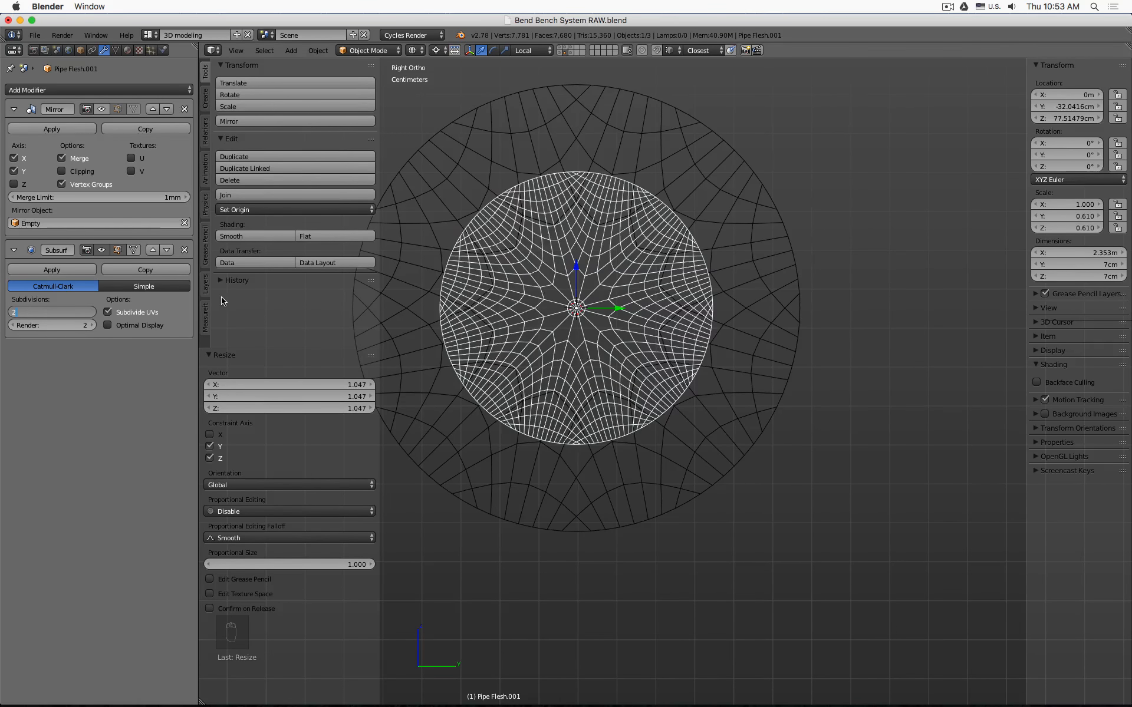
type("2")
key("Return")
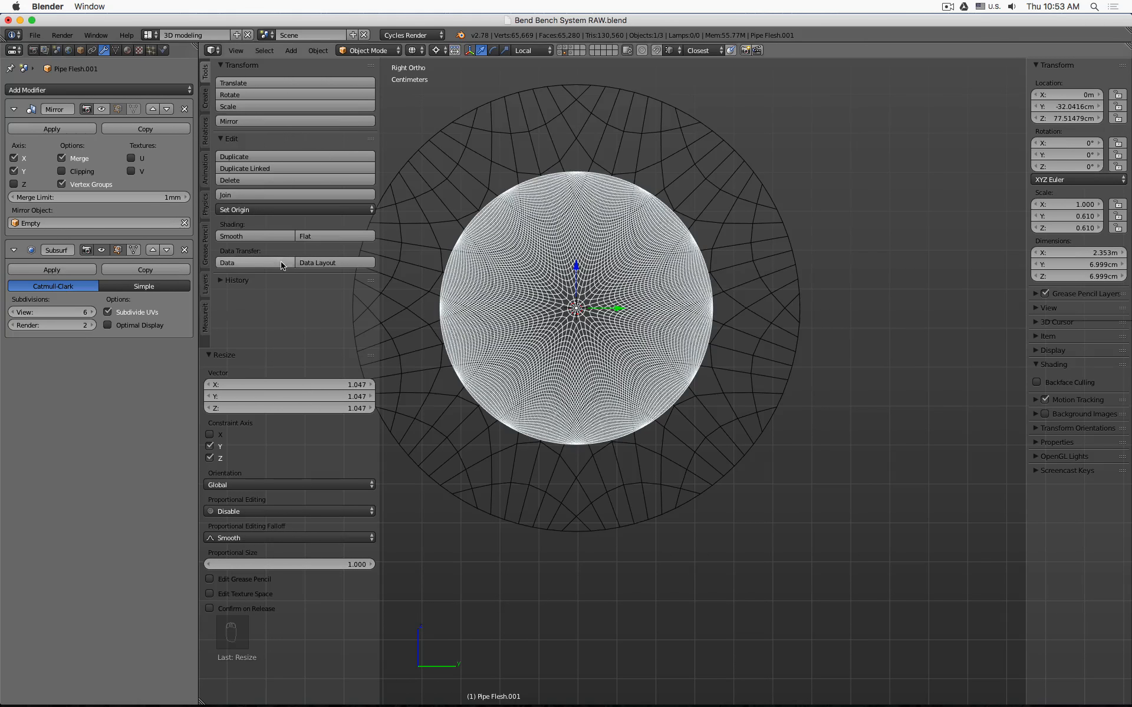
- Scale the inner pipe very slightly in Y and Z with X locked, to about 7.001 cm
key("s")
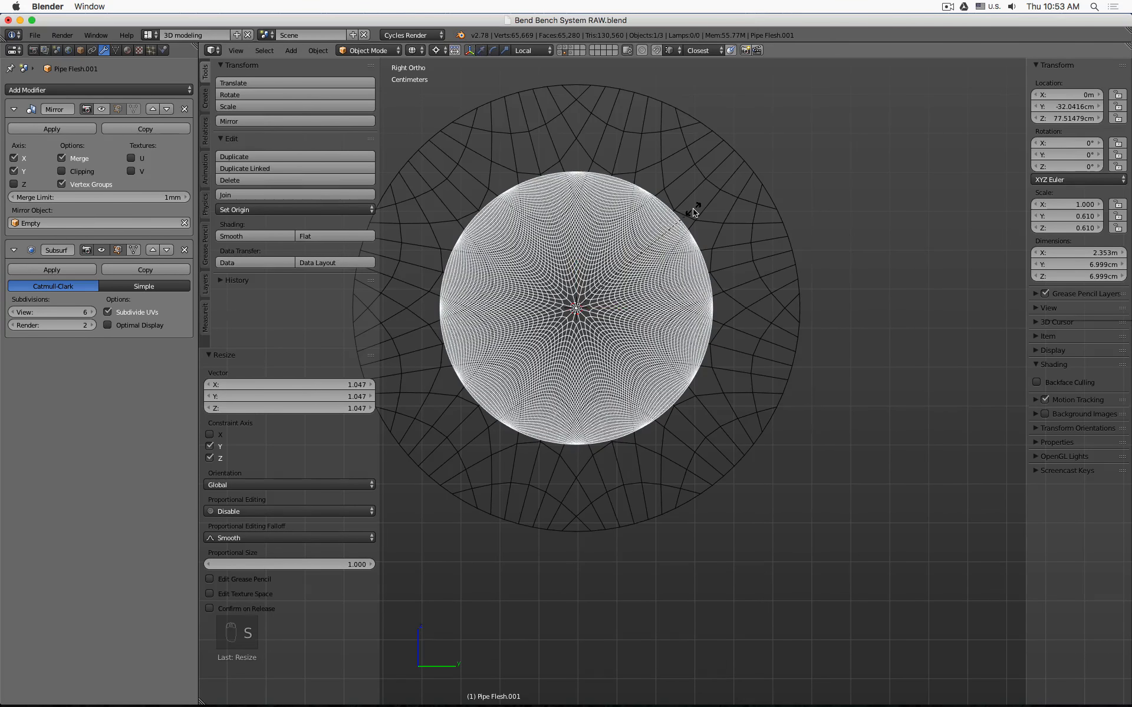
key("shift+x")
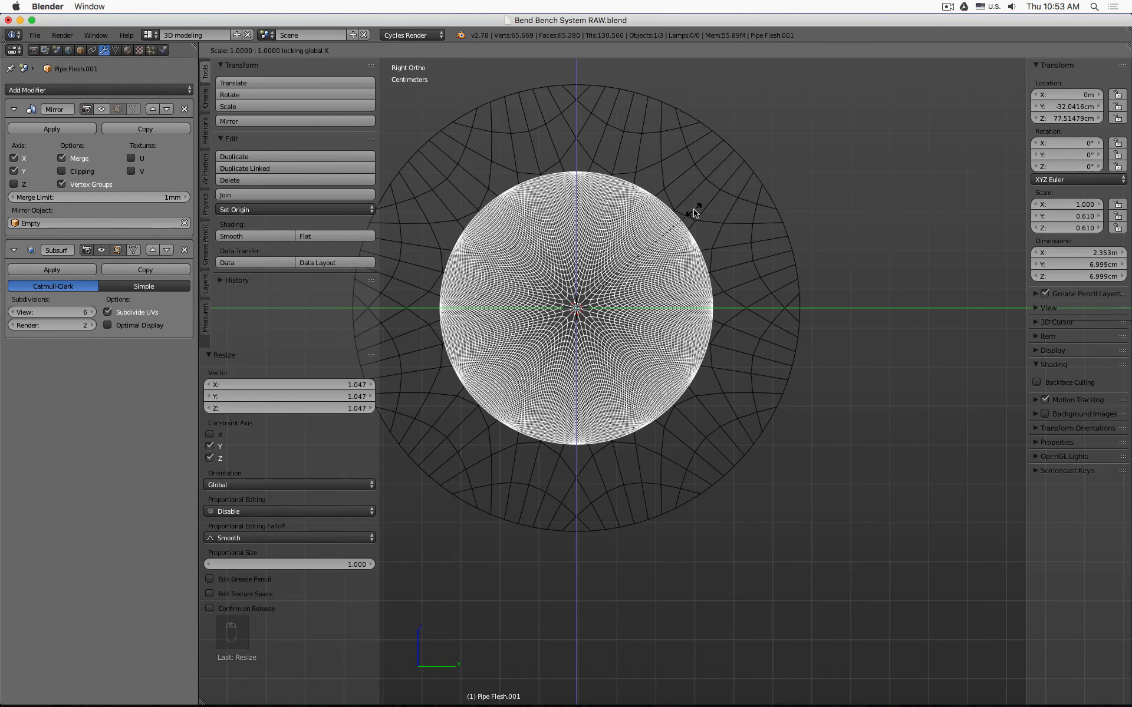
left_click(694, 212)
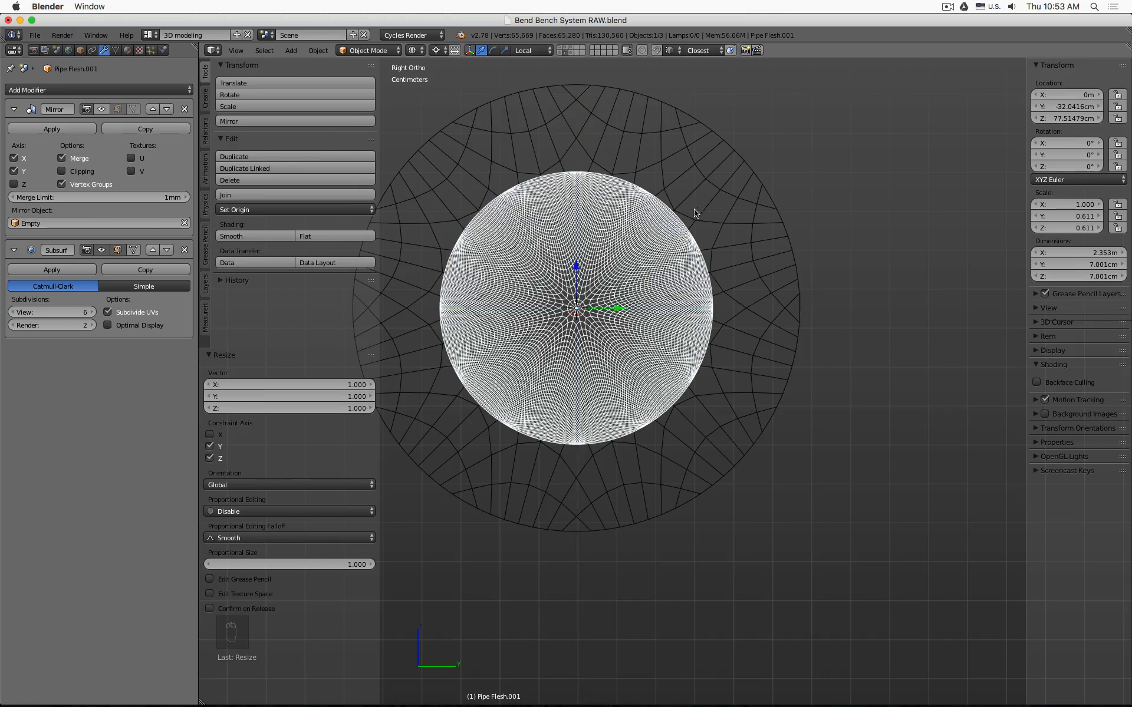
- Set the inner pipe's Y and Z dimensions to 7 cm and apply its scale
left_click(1059, 263)
type("7cm")
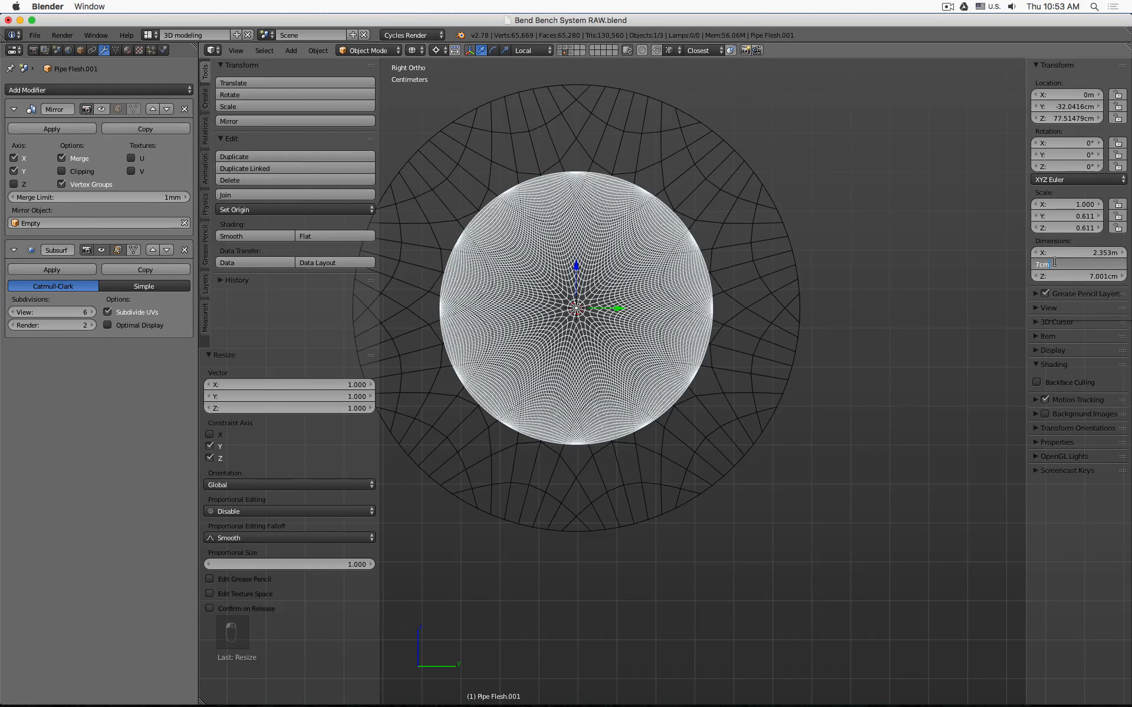
key("Tab")
type("7cm")
key("Return")
key("ctrl+a")
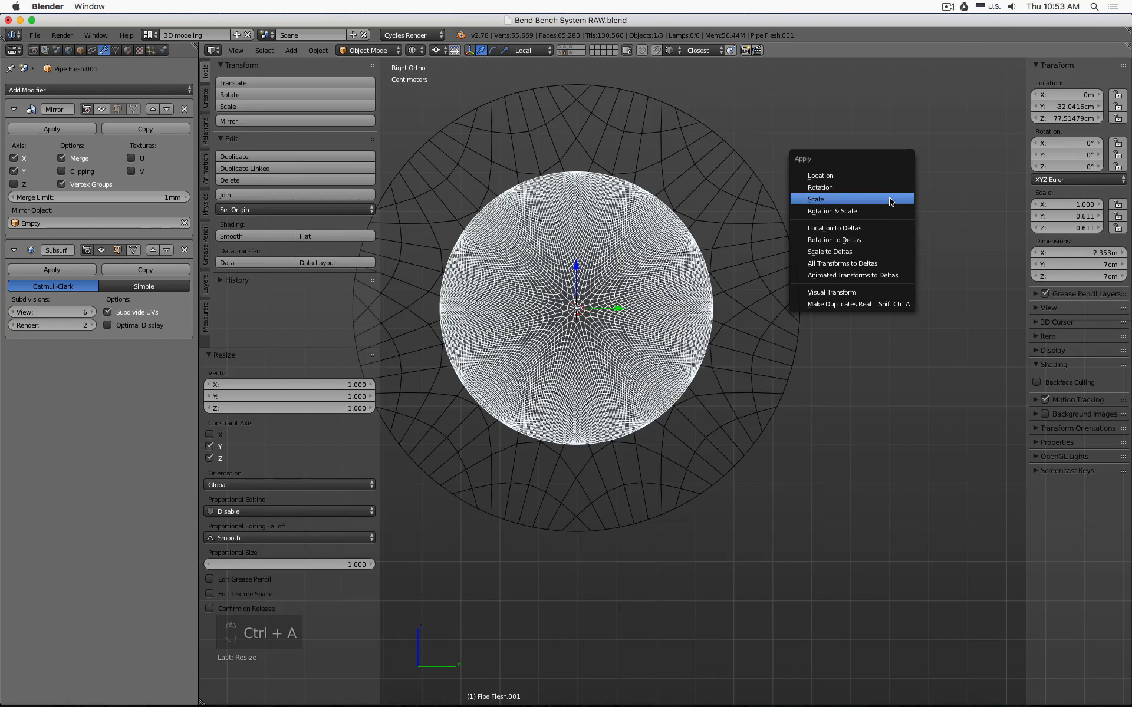
left_click(890, 200)
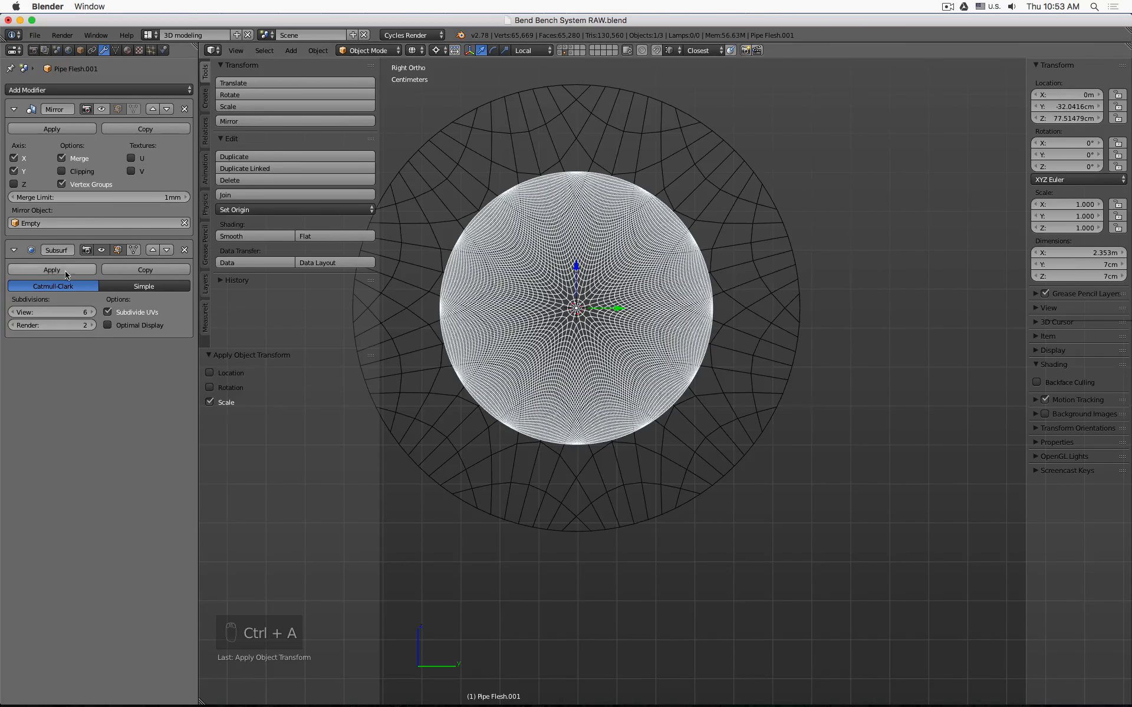
- Set the inner pipe's Subsurf view subdivisions to 2
left_click(53, 312)
type("2")
key("Return")
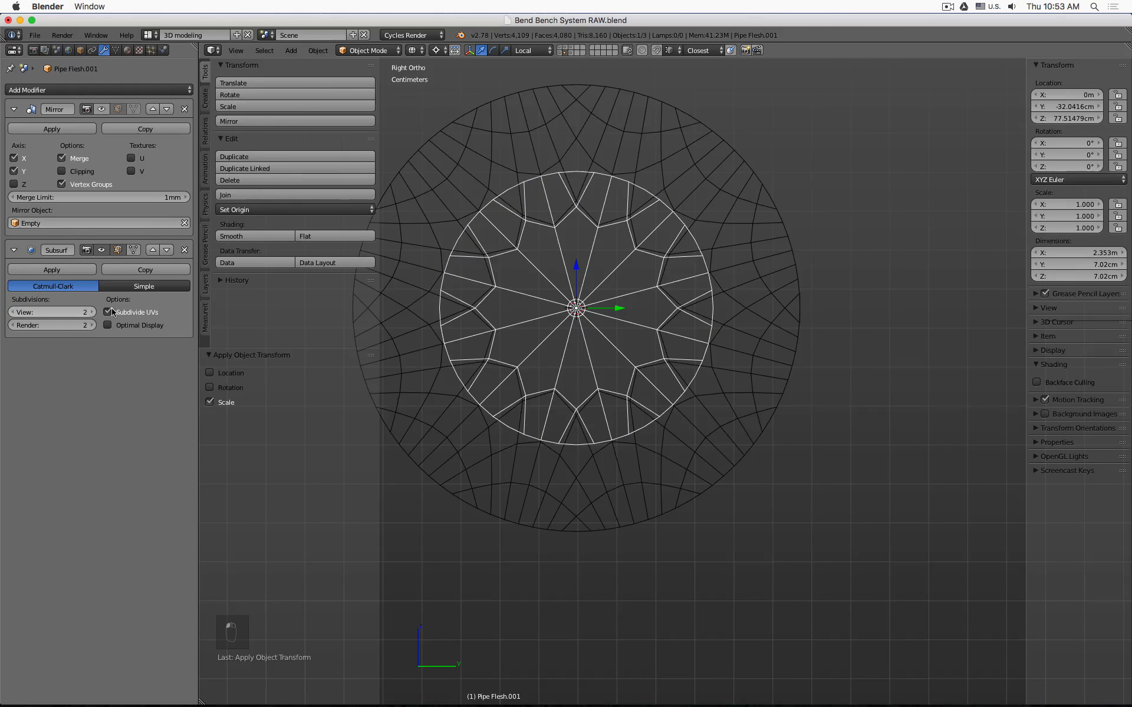
- Hide the outer pipe's Mirror modifier in the viewport and set its Subsurf view subdivisions to 6
right_click(589, 115)
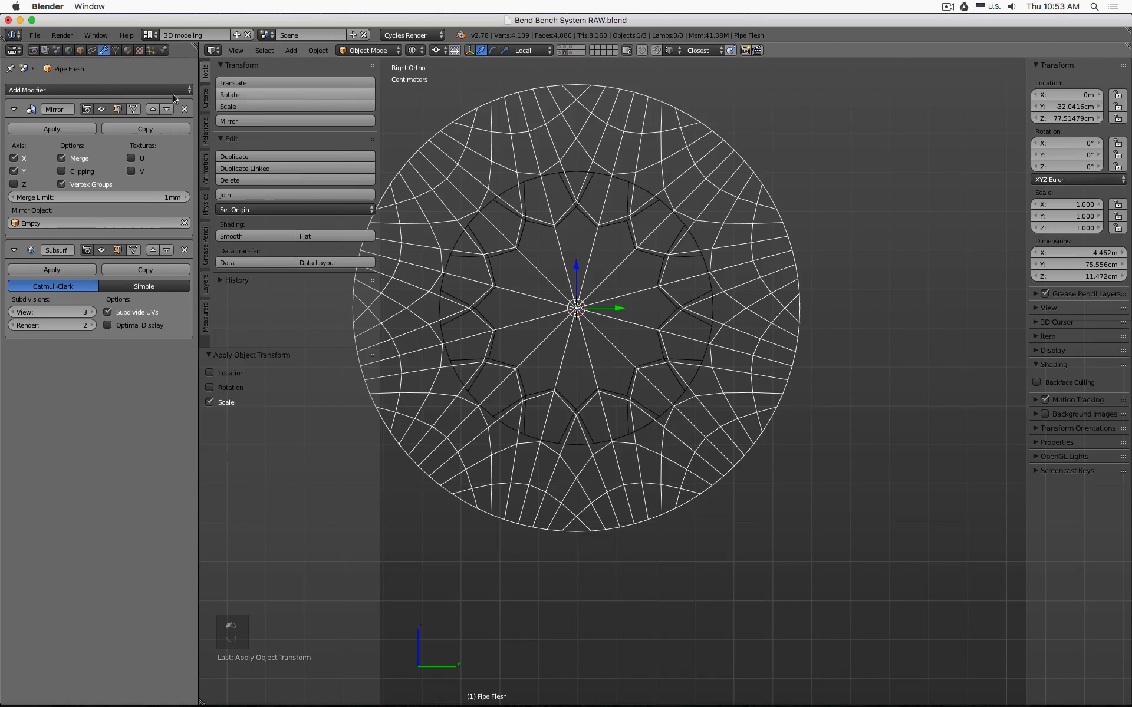
left_click(102, 110)
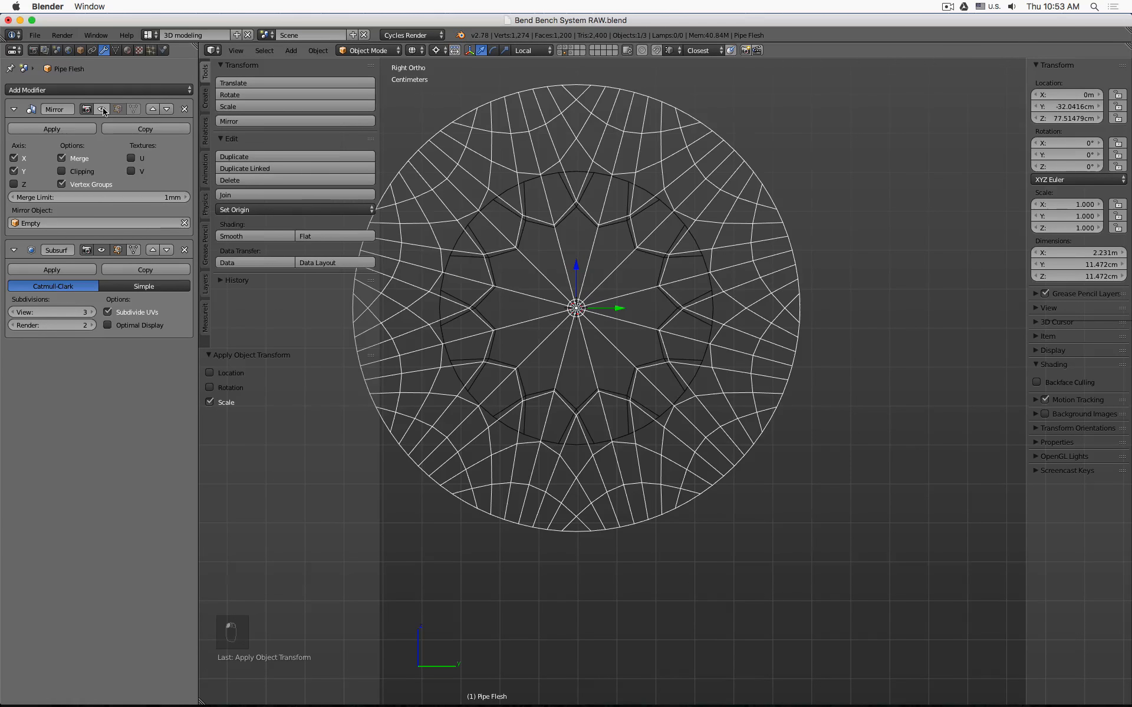
left_click(1073, 264)
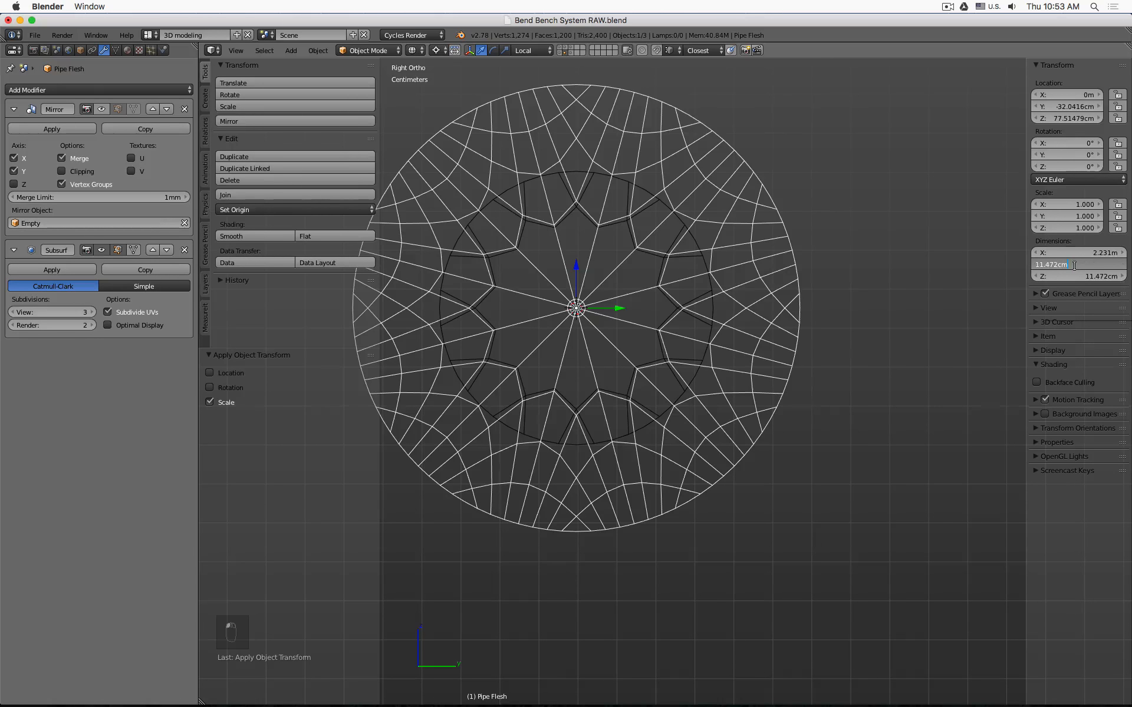
left_click(121, 391)
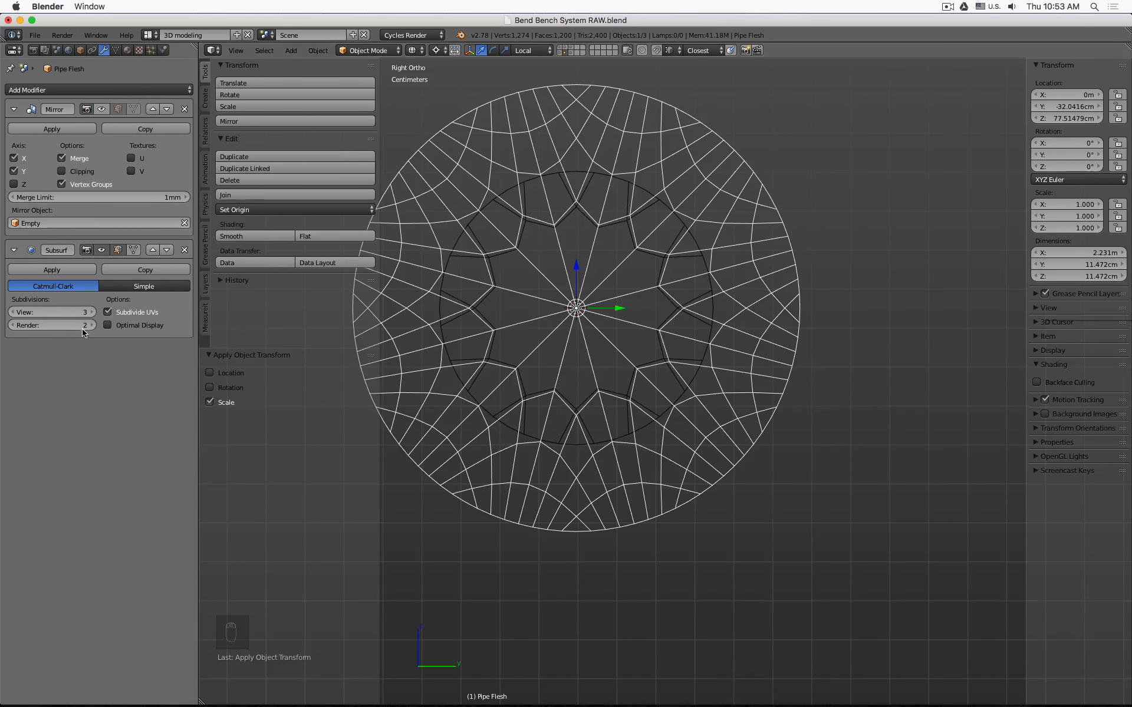
left_click_drag(82, 313, 124, 313)
- Set the outer pipe's Y and Z dimensions to 12 cm
left_click(1082, 261)
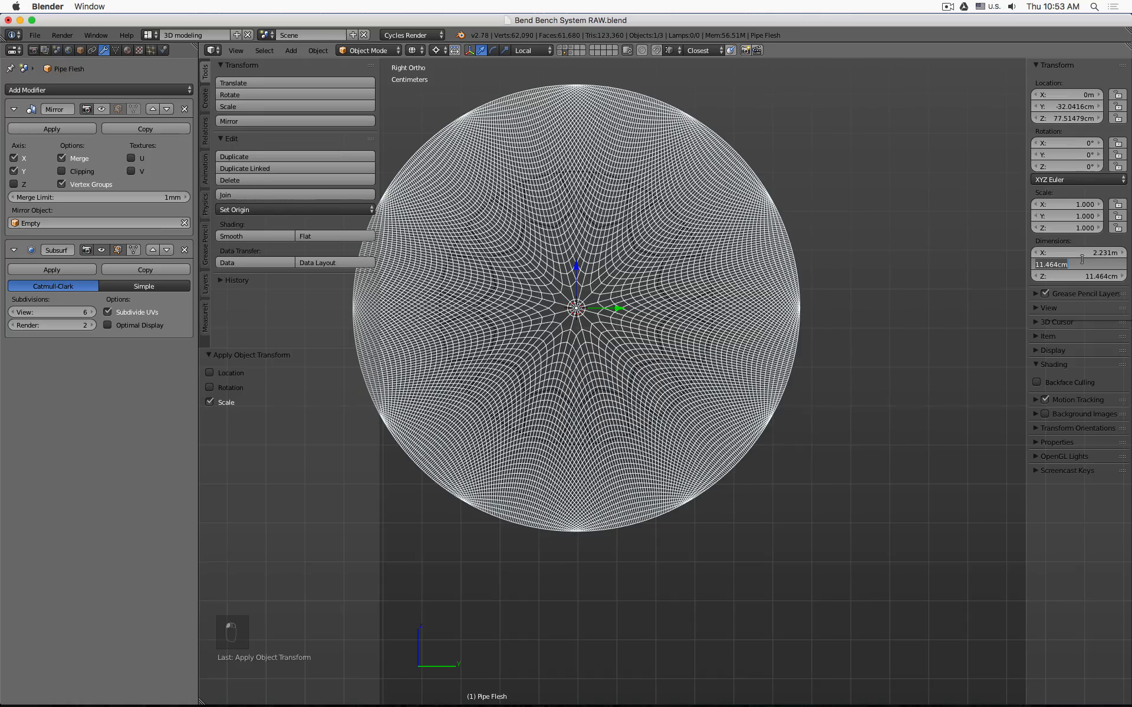
type("12")
key("Tab")
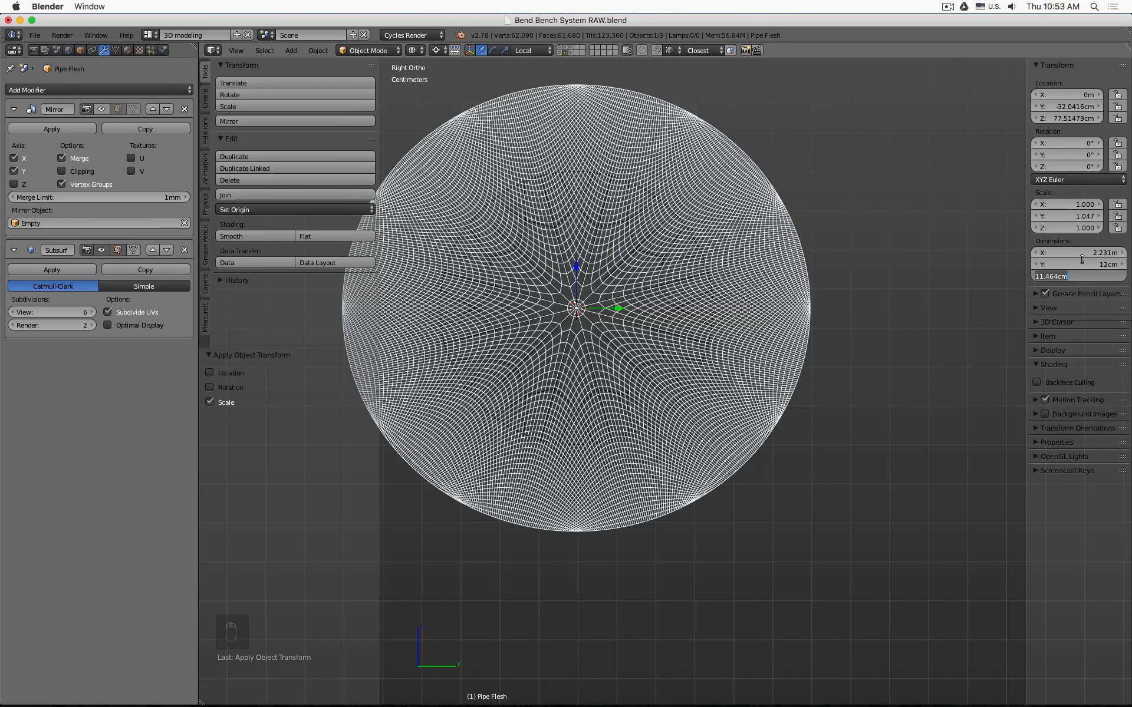
type("12cm")
key("Return")
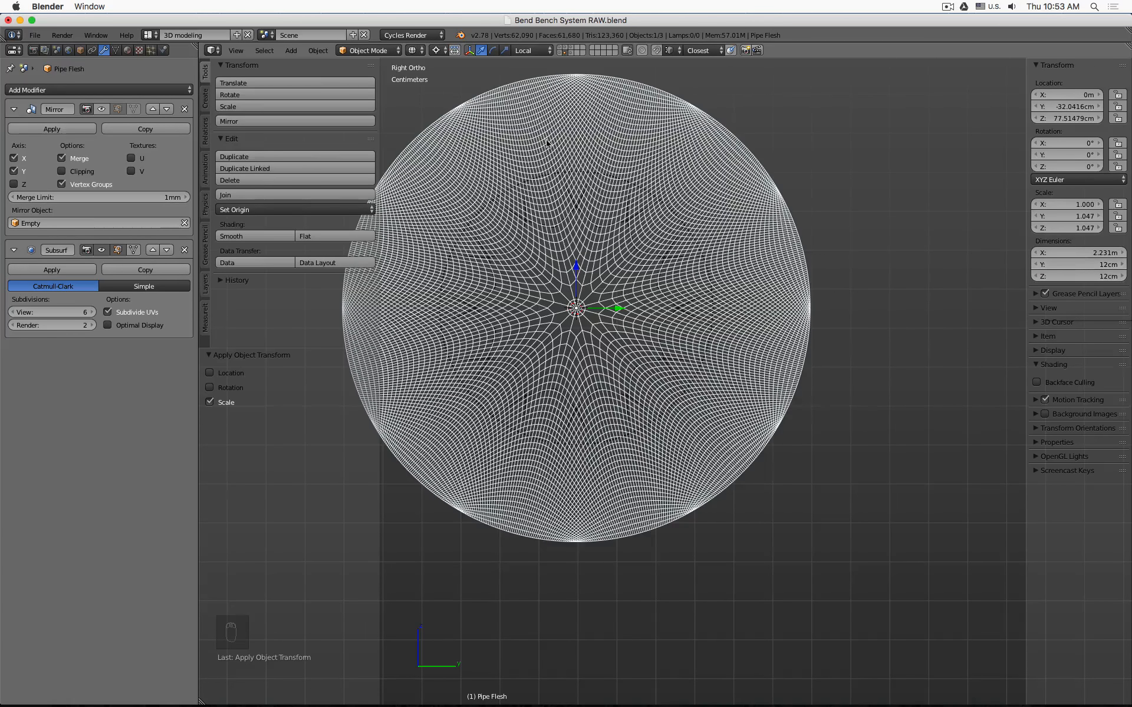
- Set the outer pipe's Subsurf view subdivisions to 2 and apply its scale
left_click(49, 311)
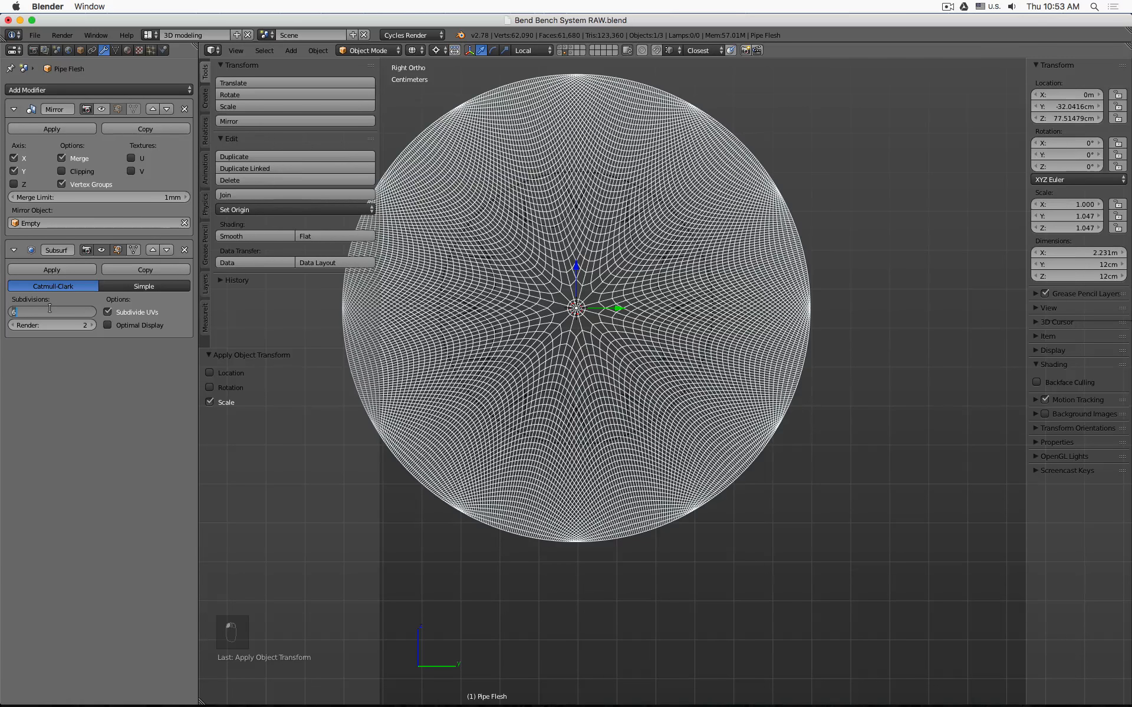
type("2")
key("Return")
key("ctrl+a")
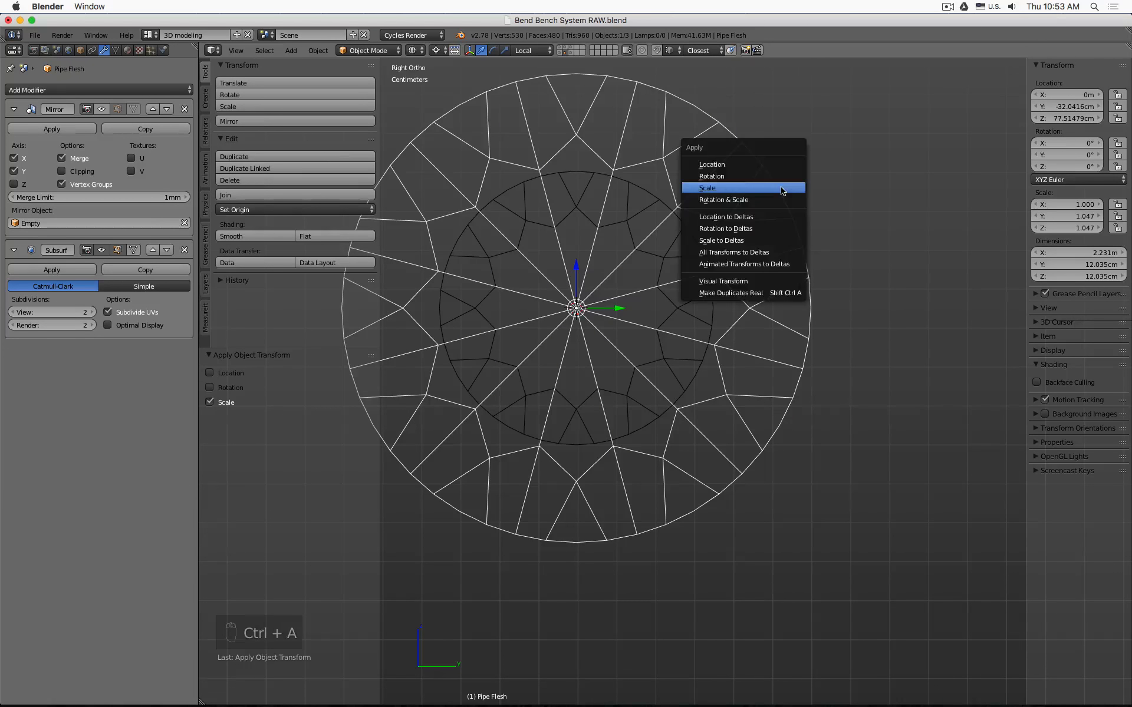
left_click(781, 191)
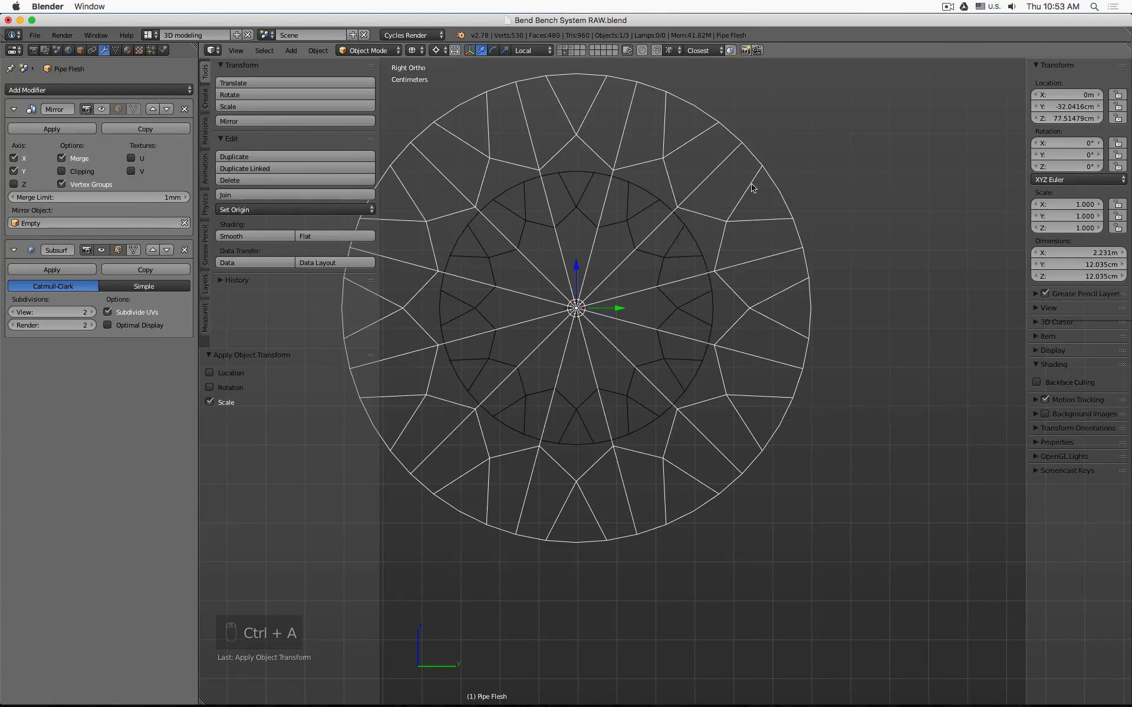
- Select the inner pipe and switch the viewport to solid shading
left_click(563, 179)
scroll(631, 285, "down", 7)
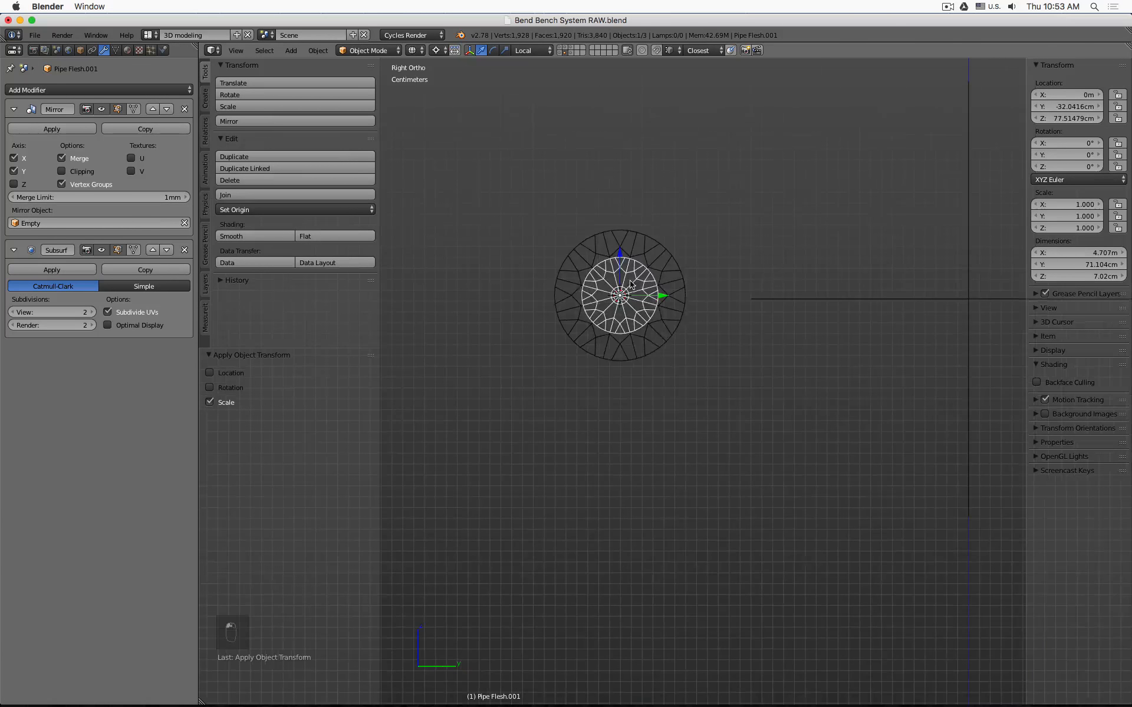
key("z")
middle_click_drag(788, 278, 762, 285)
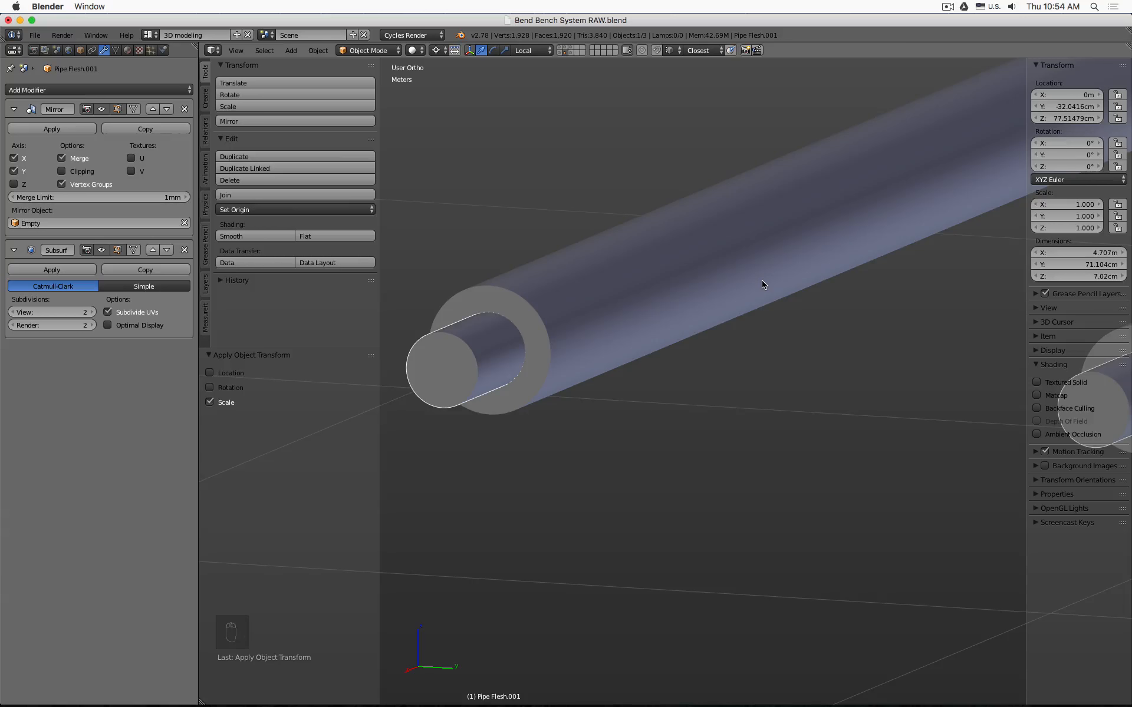
- Compare the inner pipe's shape with its Subsurf modifier hidden and shown, and examine the pipe ends in the right side view
left_click(102, 250)
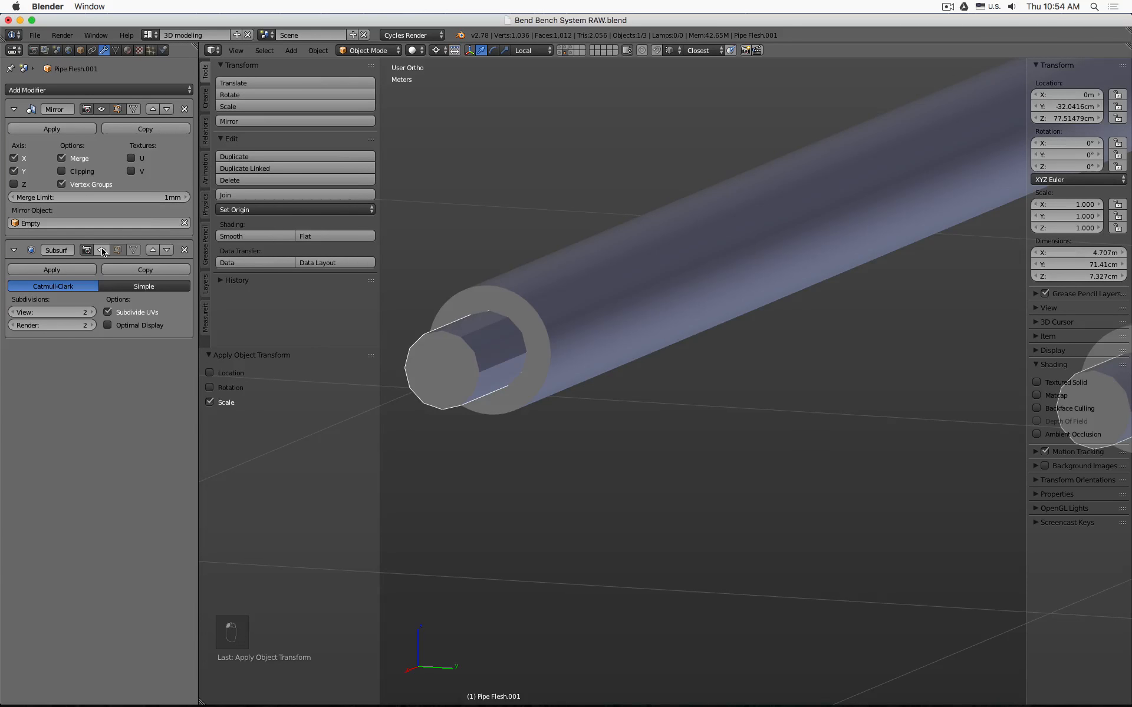
left_click(102, 250)
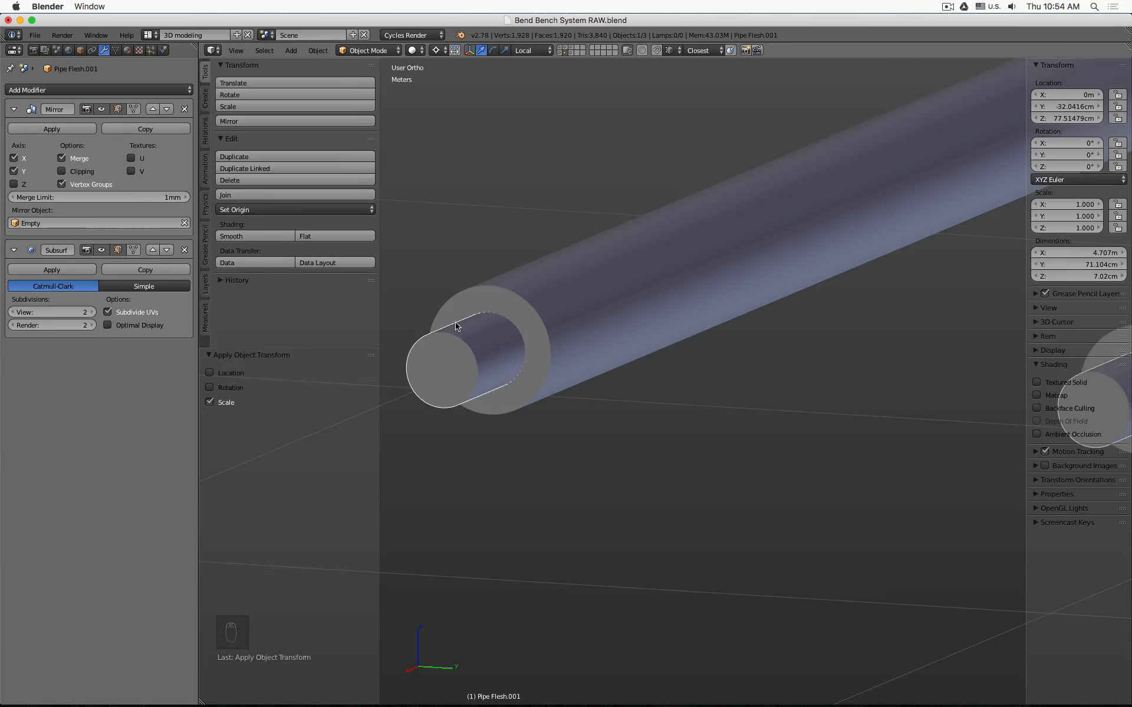
scroll(454, 324, "up", 5)
key("z")
key("z")
scroll(449, 316, "down", 4)
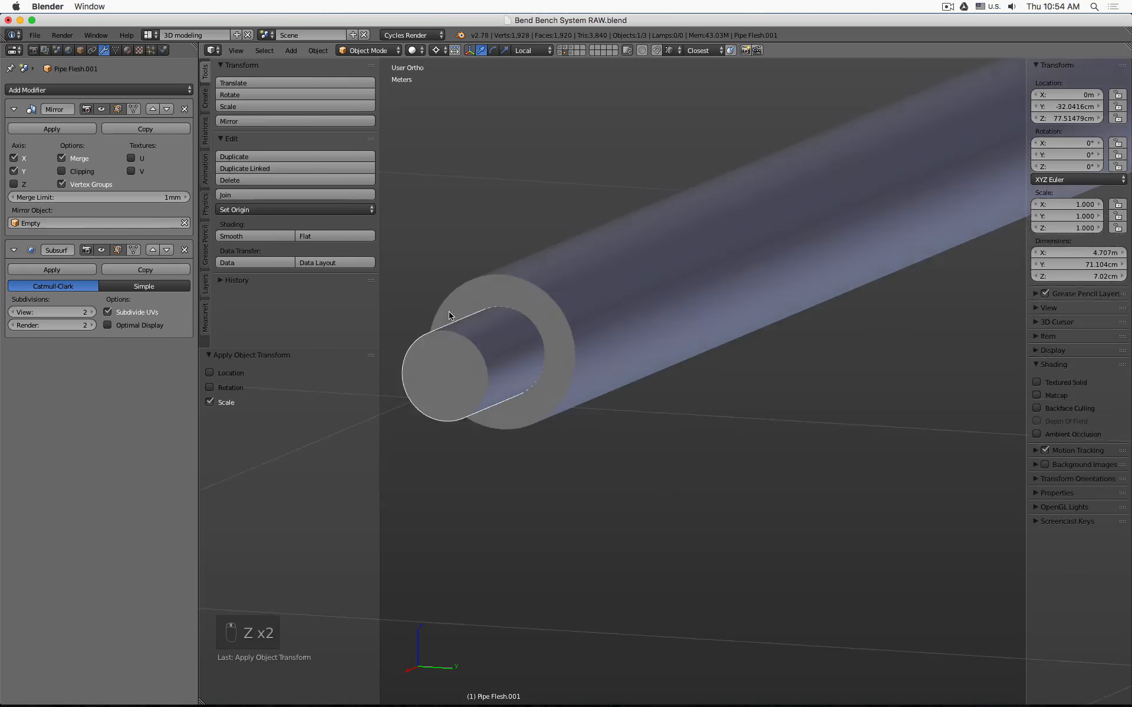
key("KP_1")
key("KP_3")
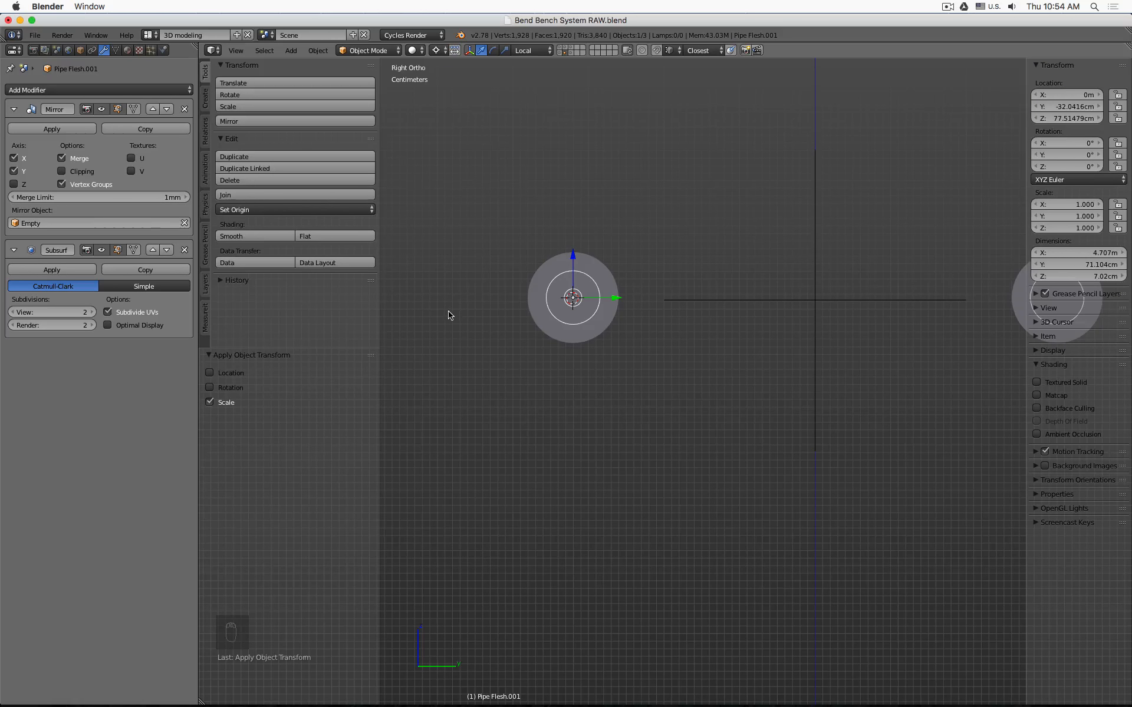
- Try the inner pipe's Subsurf view subdivisions at 6 and return them to 2
left_click_drag(25, 314, 71, 314)
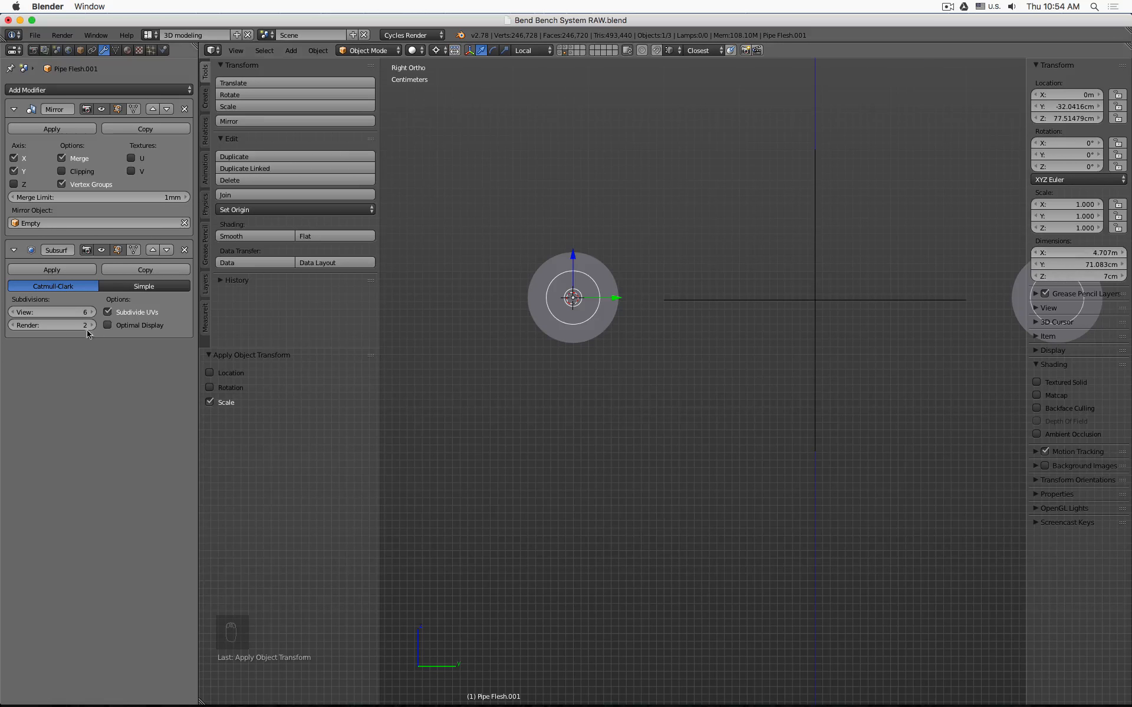
left_click(65, 312)
type("2")
key("Return")
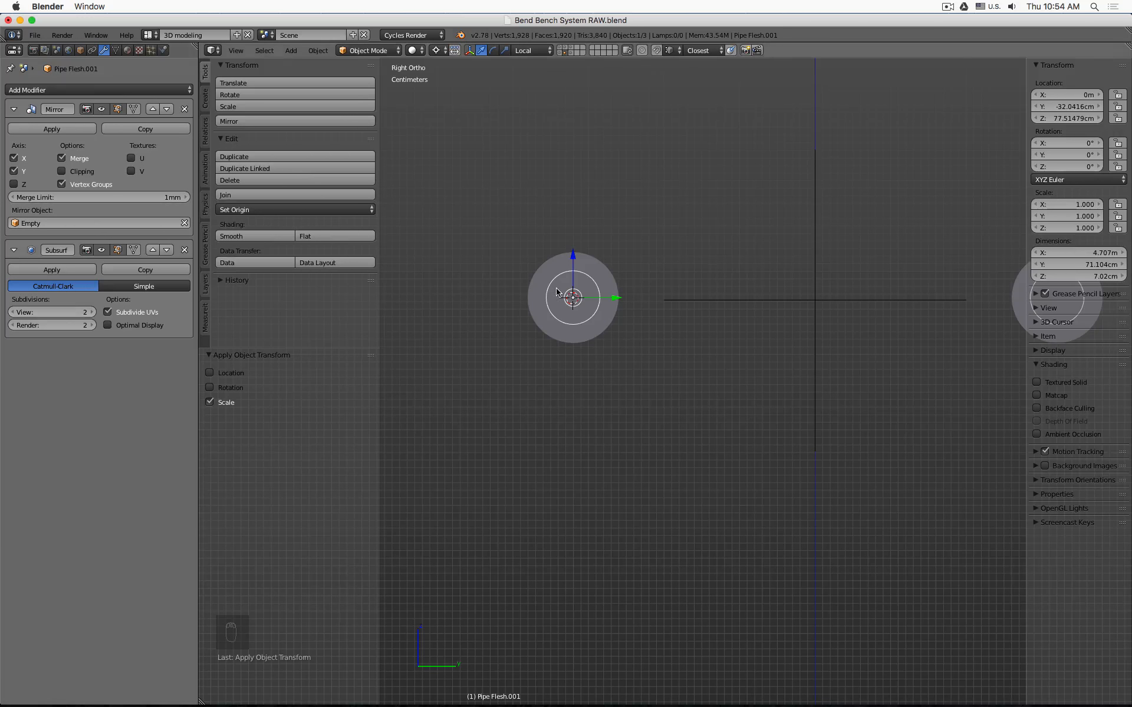
- Rename the inner pipe object as Pipe Core
scroll(619, 299, "down", 1)
middle_click_drag(831, 288, 662, 324)
scroll(800, 304, "down", 3)
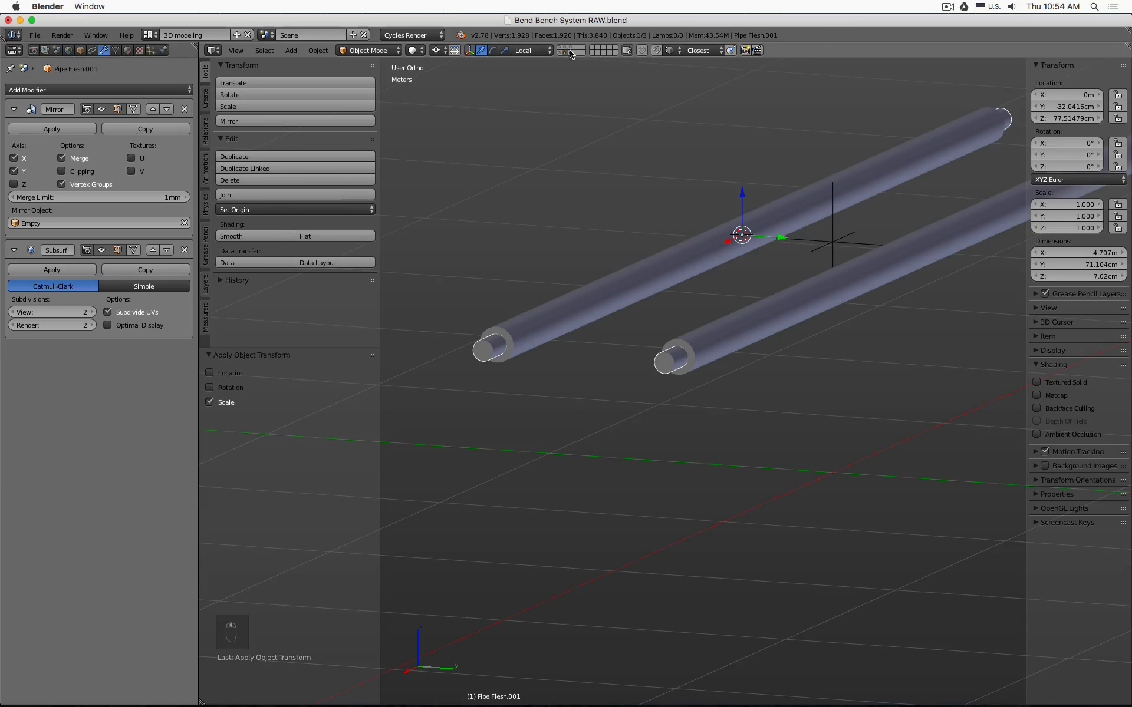
left_click(81, 51)
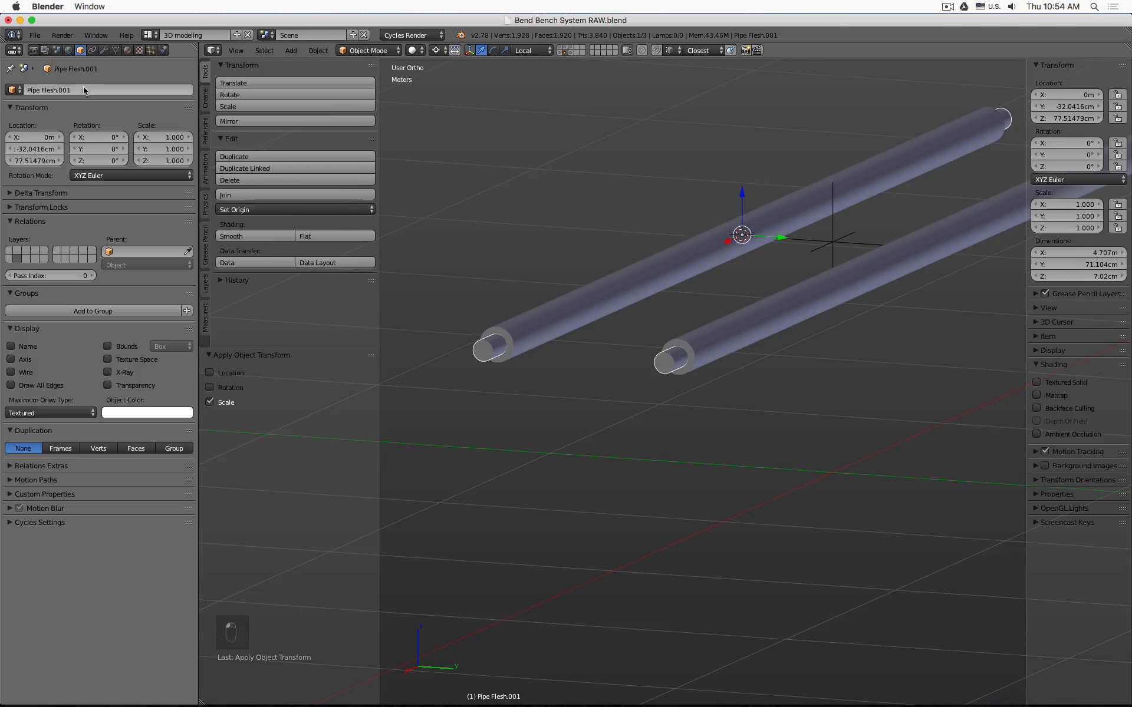
left_click(84, 89)
key("BackSpace")
key("BackSpace")
key("BackSpace")
key("BackSpace")
key("BackSpace")
key("BackSpace")
key("BackSpace")
key("BackSpace")
key("BackSpace")
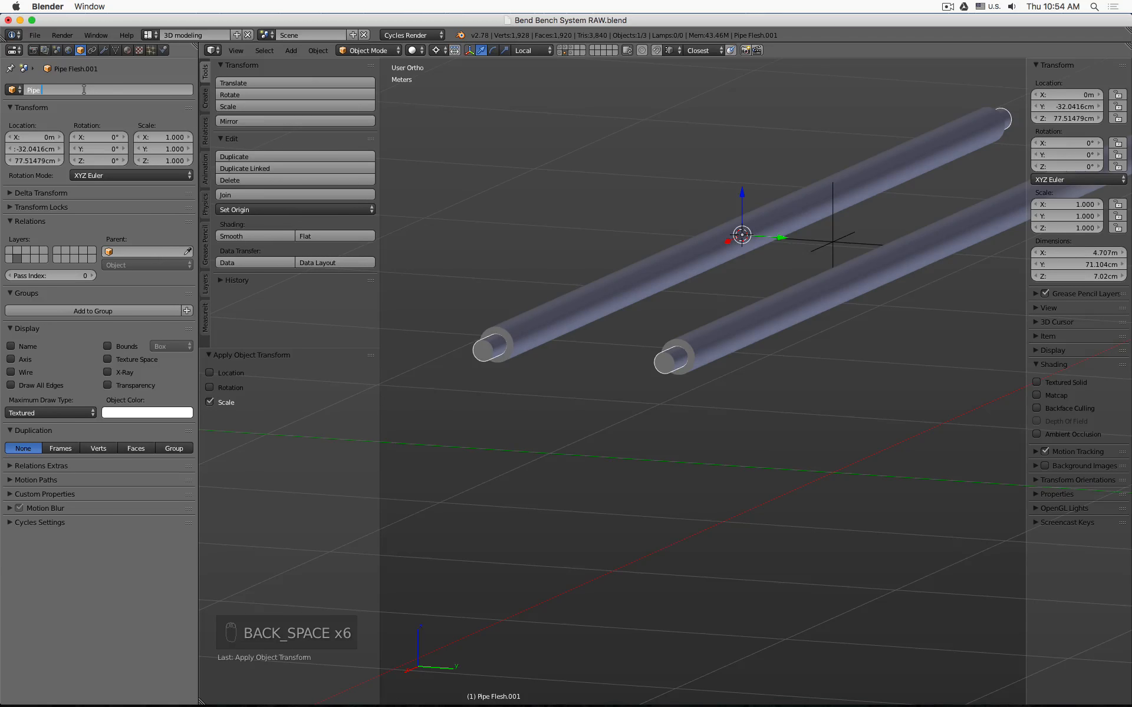
type("Body")
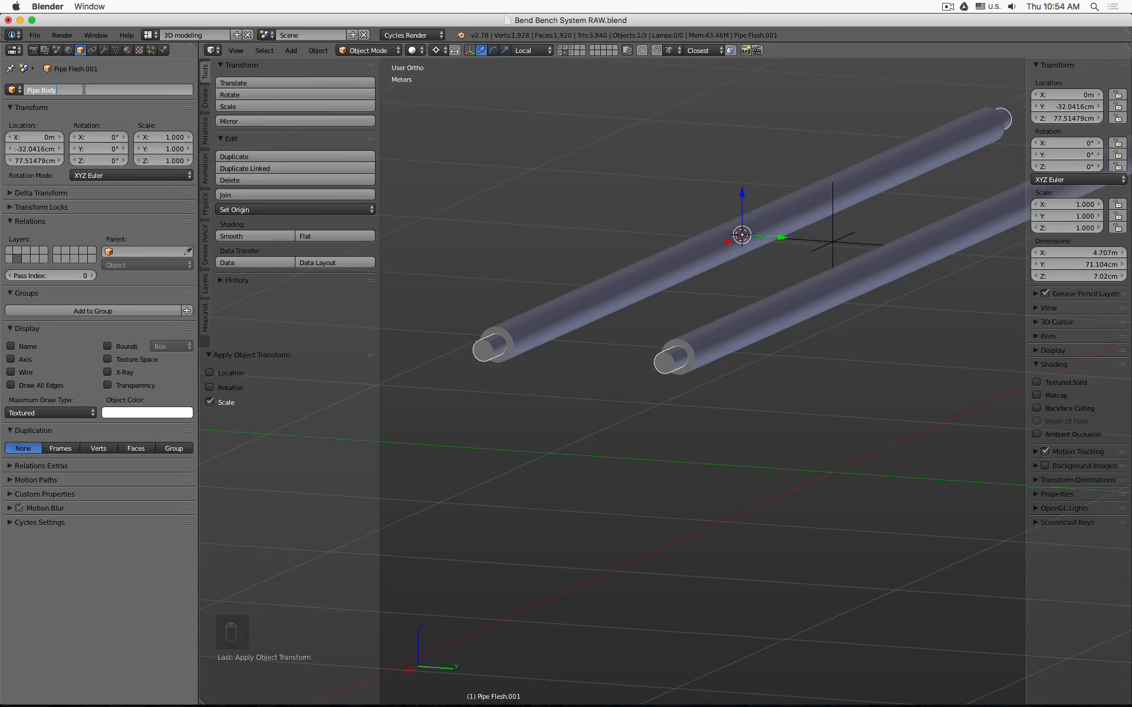
key("shift+Left")
key("shift+Left")
key("shift+Left")
key("shift+Left")
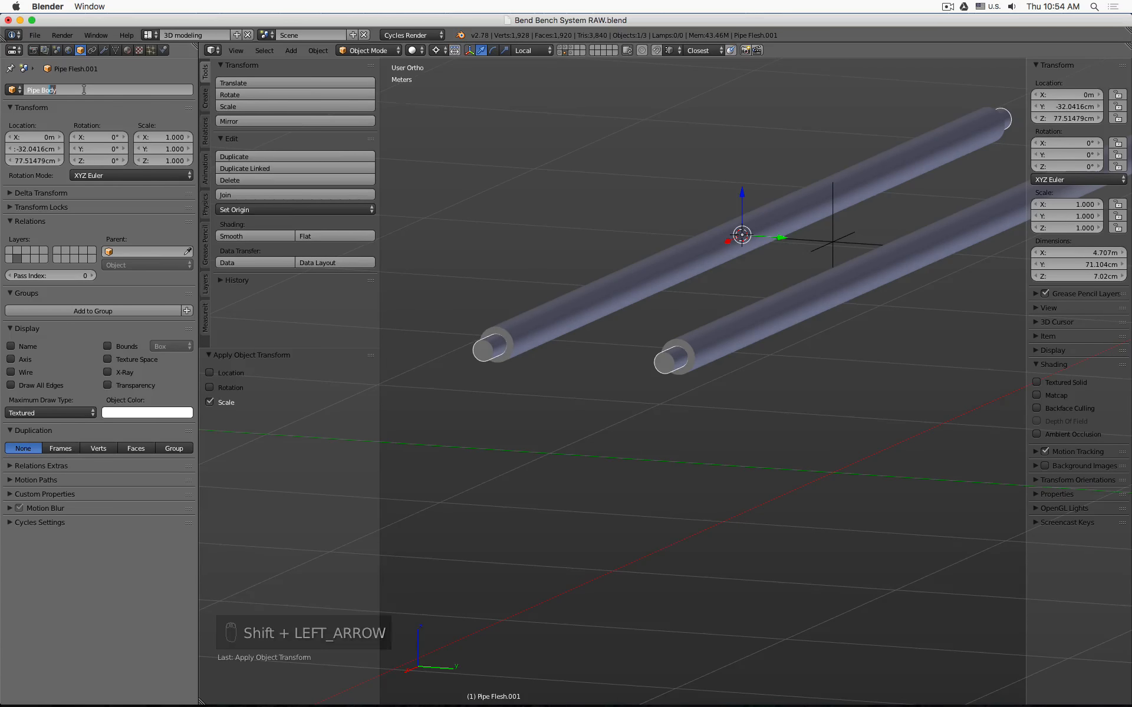
type("Core")
key("Return")
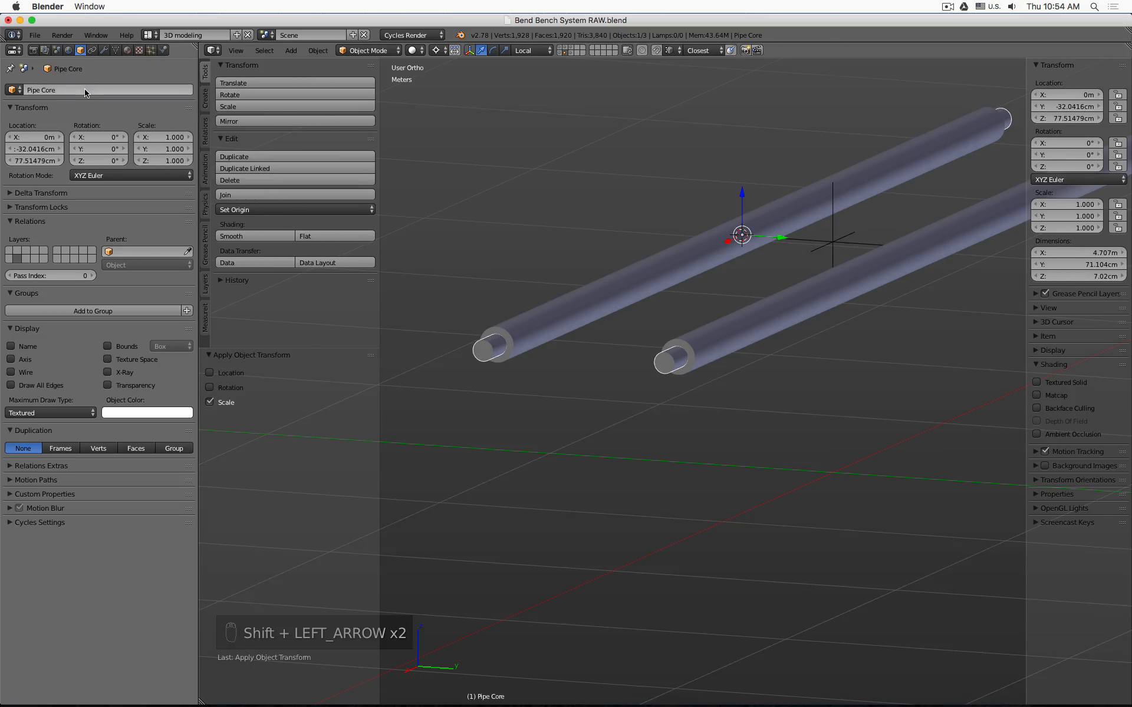
- Examine the Full Ribs object's modifiers and return to the layer holding the bench's core object
left_click(566, 50)
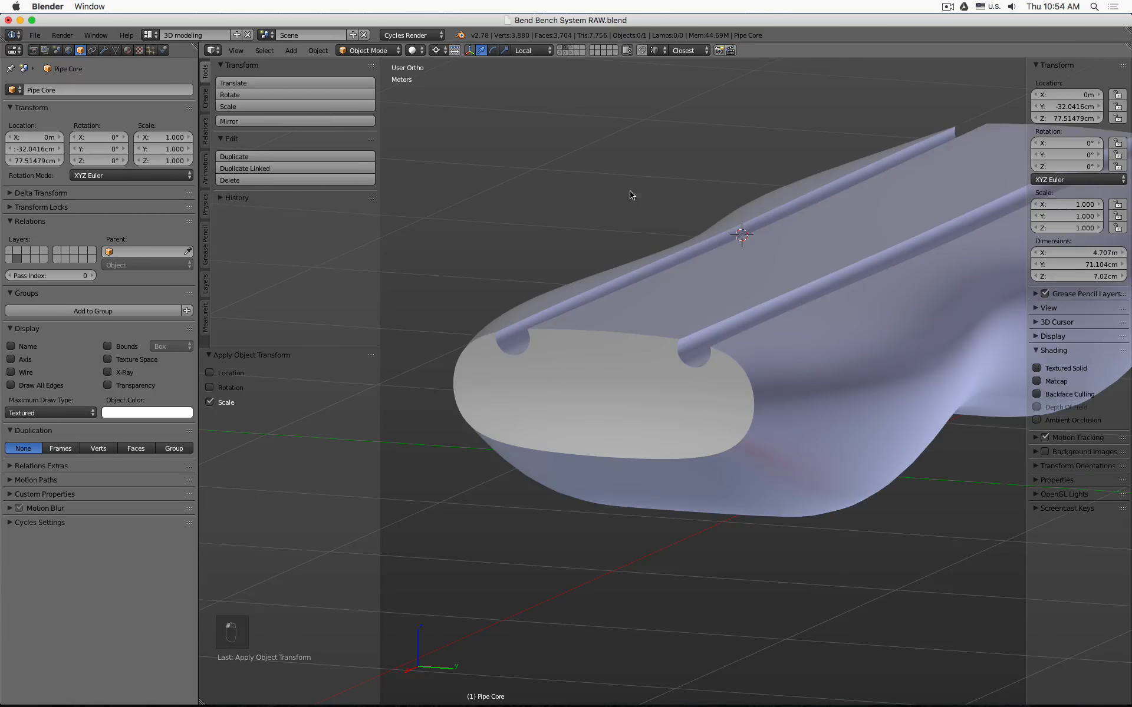
left_click(561, 48)
right_click(572, 304)
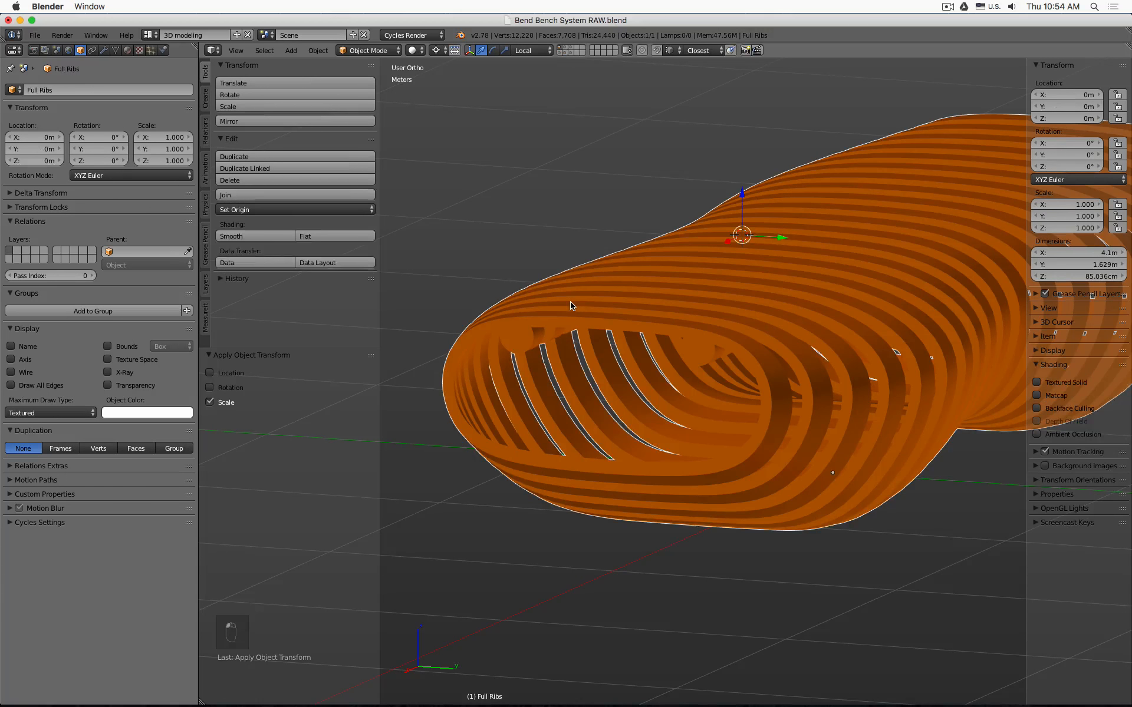
left_click(104, 50)
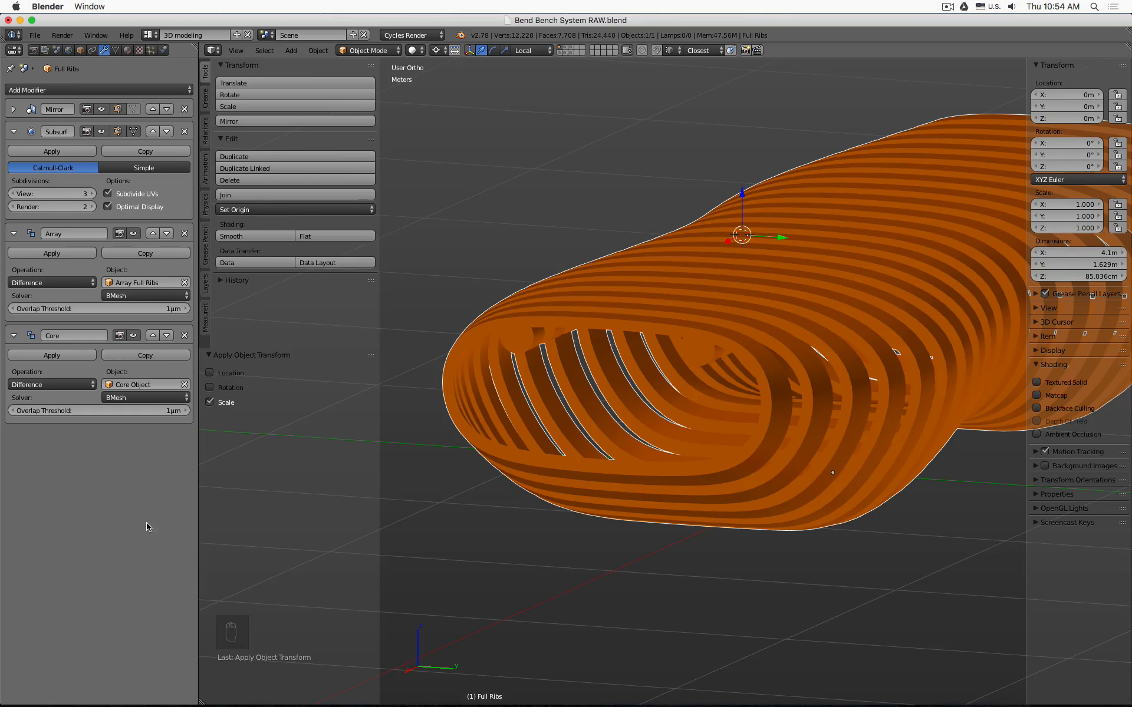
key("h")
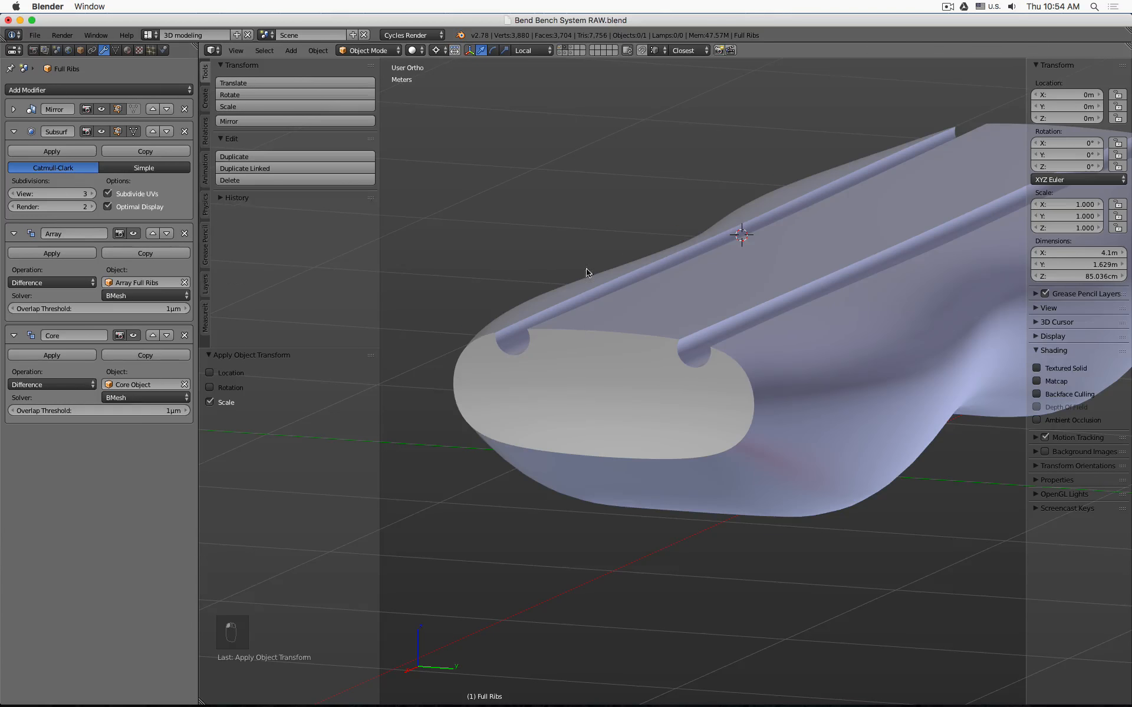
- Collapse the Core Object's existing modifiers and add another Boolean modifier to it
right_click(586, 330)
left_click_drag(14, 110, 17, 177)
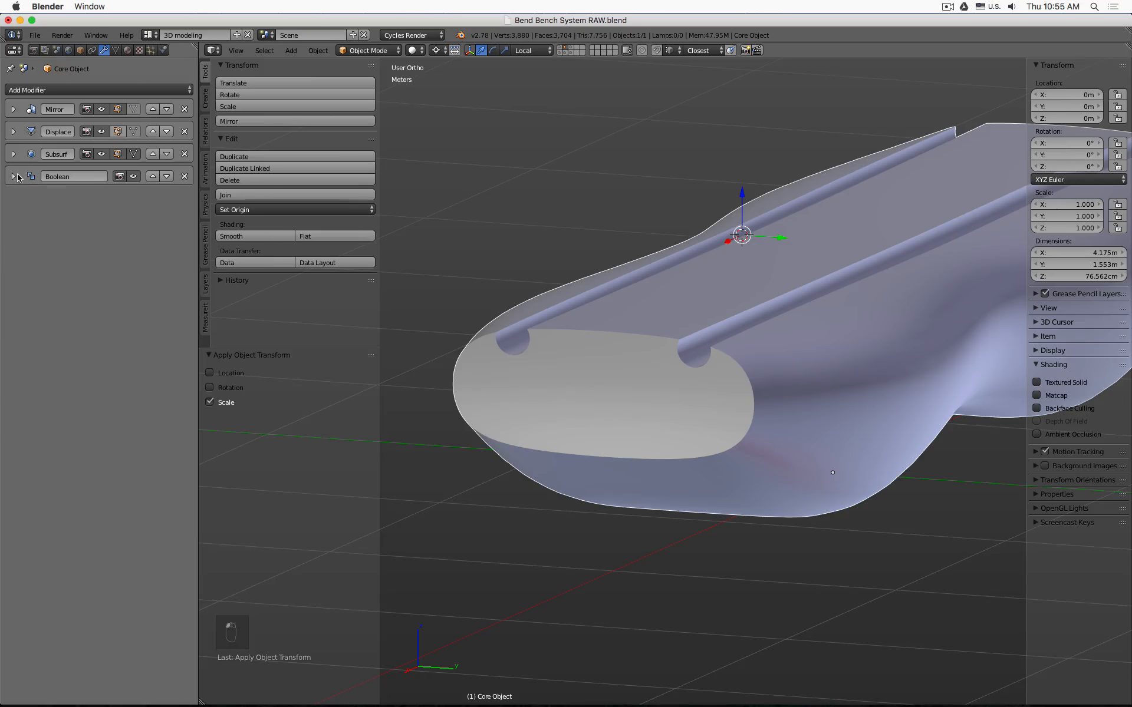
left_click(94, 90)
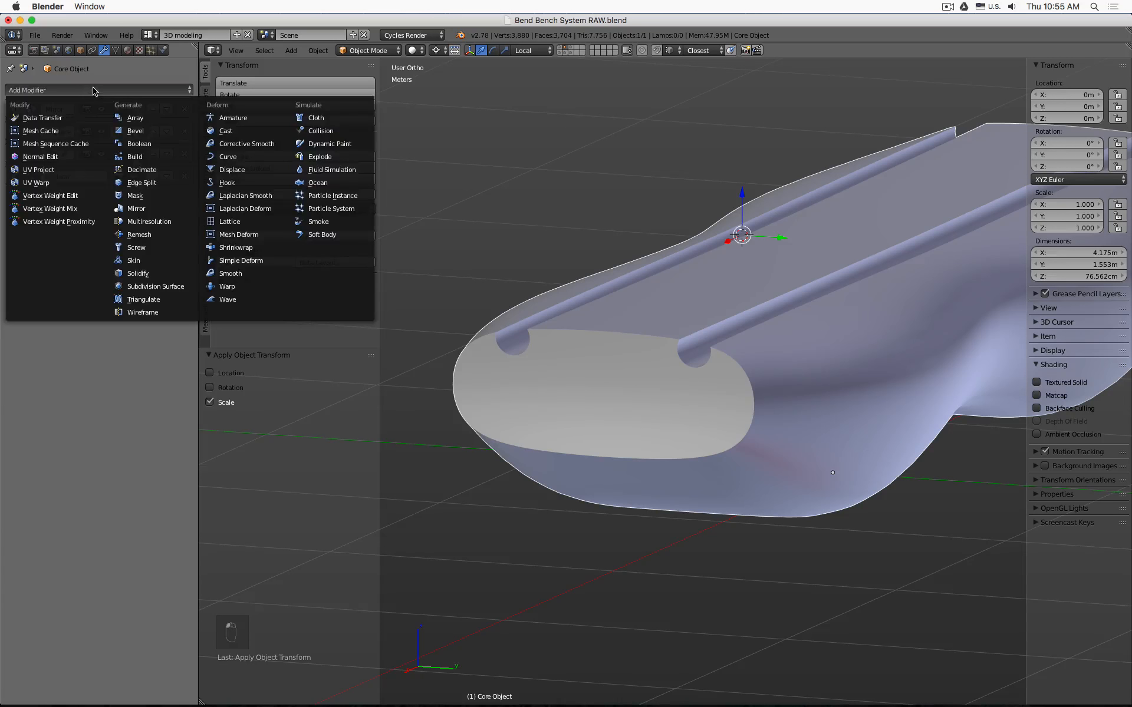
left_click(139, 144)
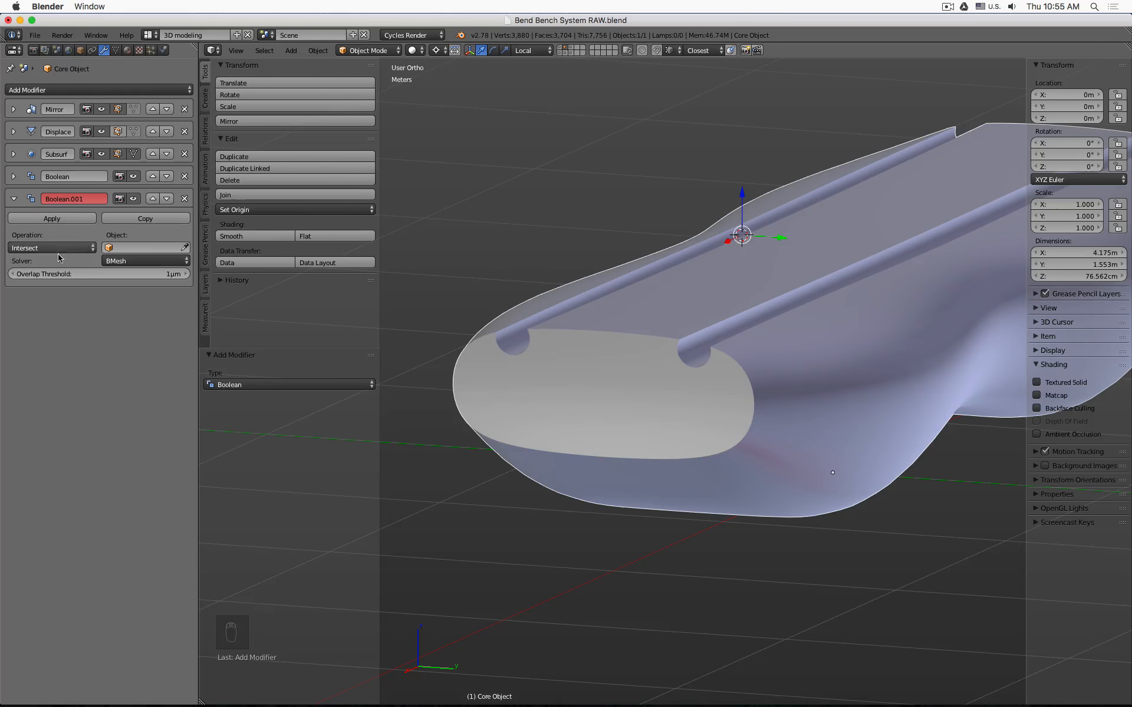
- Set the Core Object's new Boolean modifier to Union with Pipe Core as its object
left_click(59, 248)
left_click(57, 223)
left_click(143, 247)
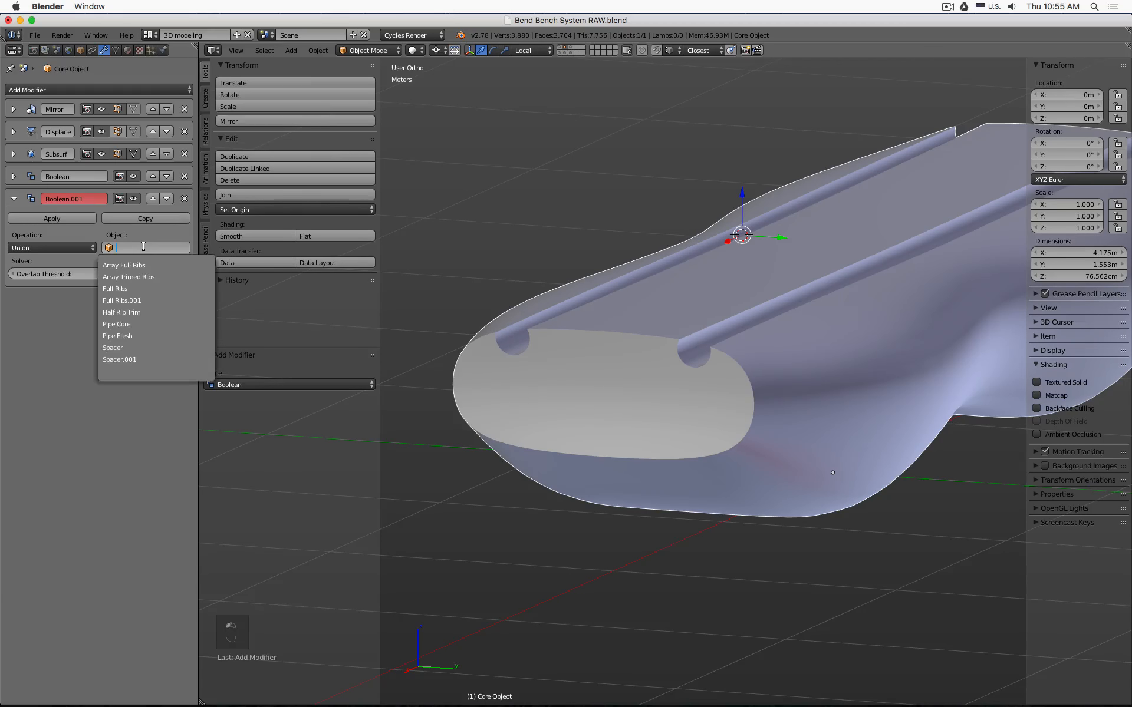
key("Down")
key("Down")
key("Down")
key("Down")
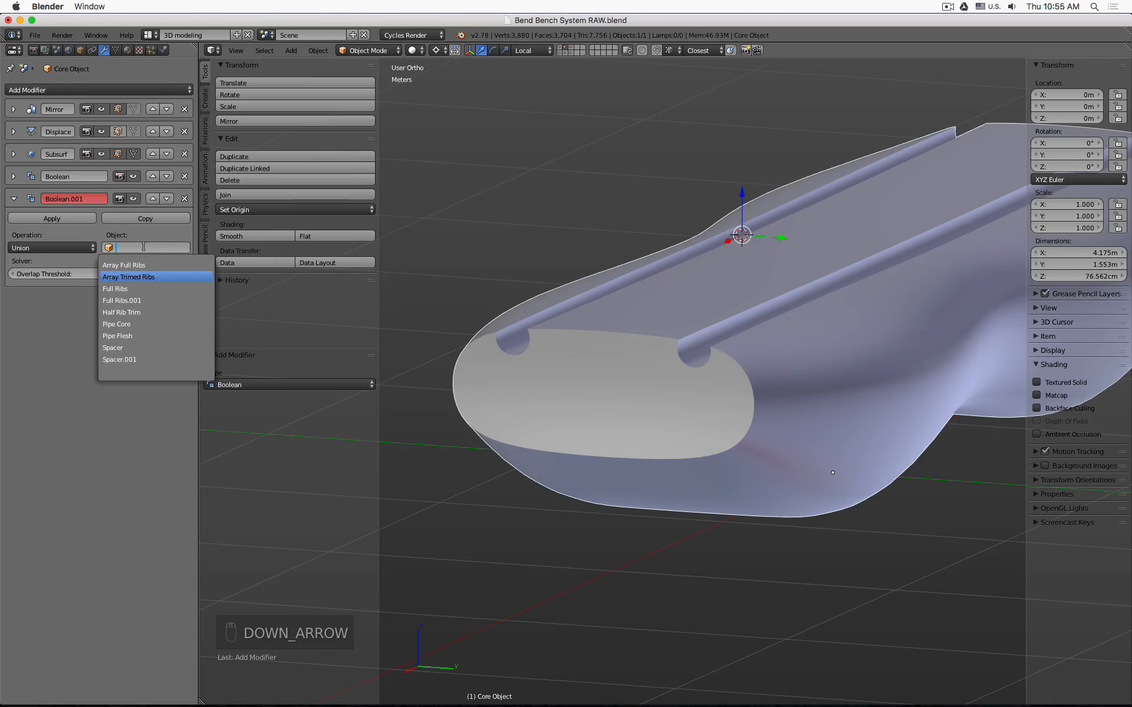
key("Return")
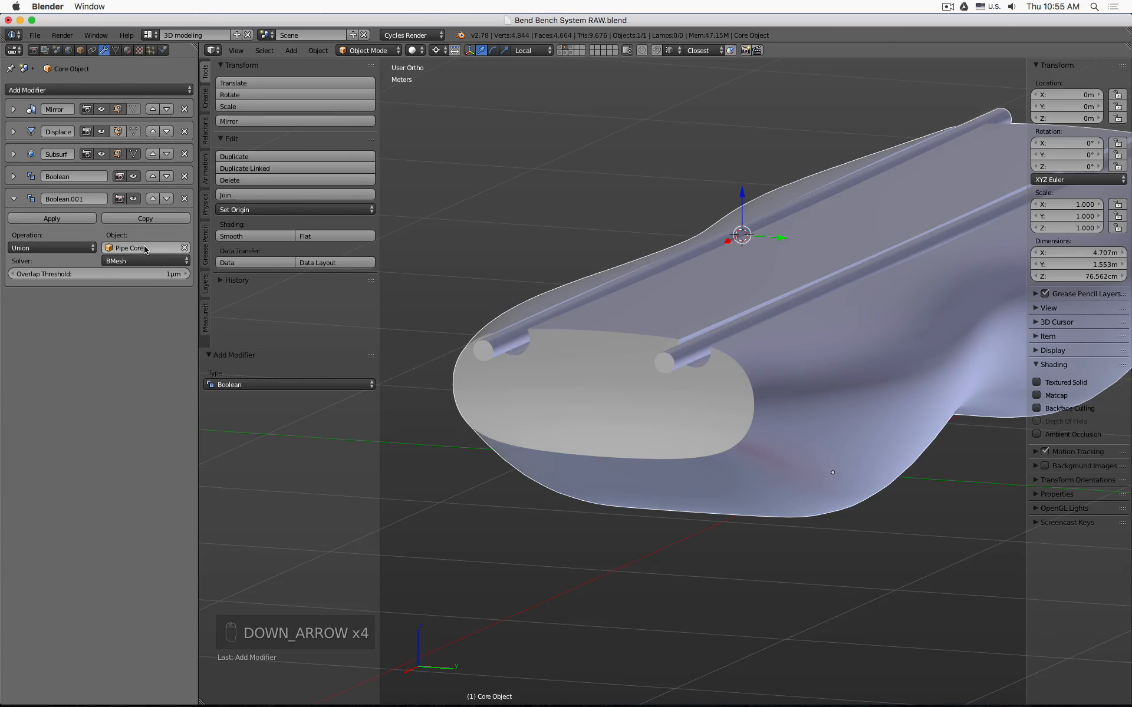
- Inspect the core object, the full ribs and the trimmed ribs on their separate layers
middle_click_drag(606, 359, 658, 343)
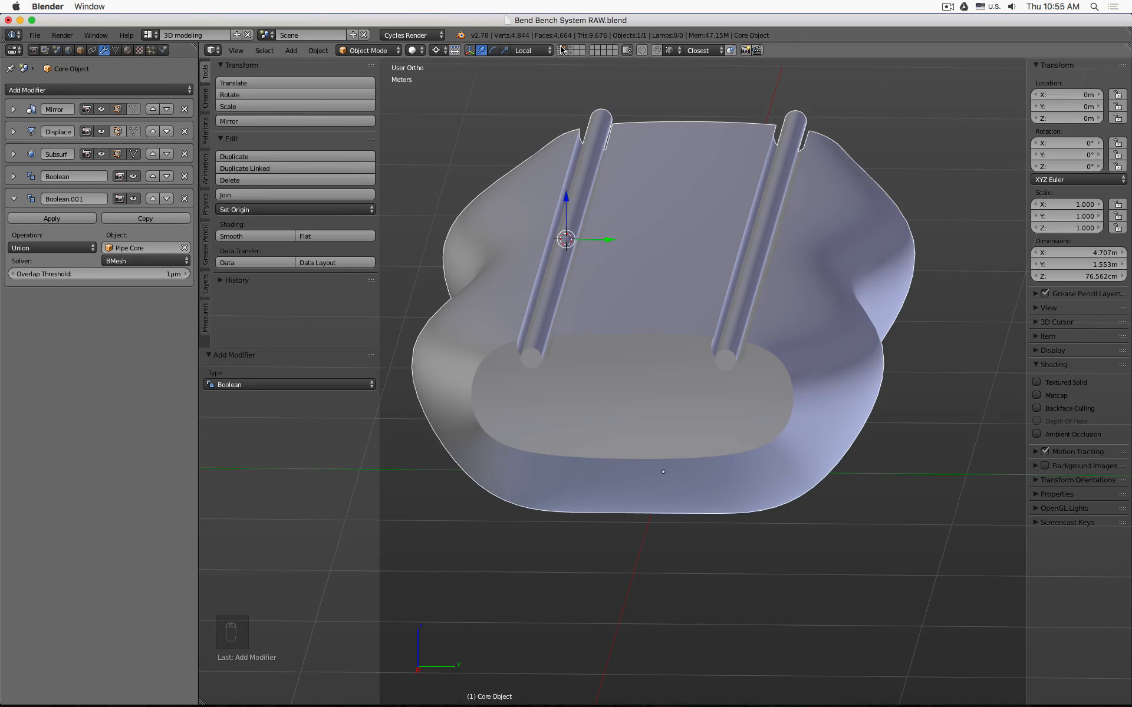
left_click(562, 47)
mouse_move(694, 274)
middle_mouse_down()
mouse_move(697, 249)
mouse_move(730, 263)
mouse_move(686, 258)
middle_mouse_up()
left_click(570, 52)
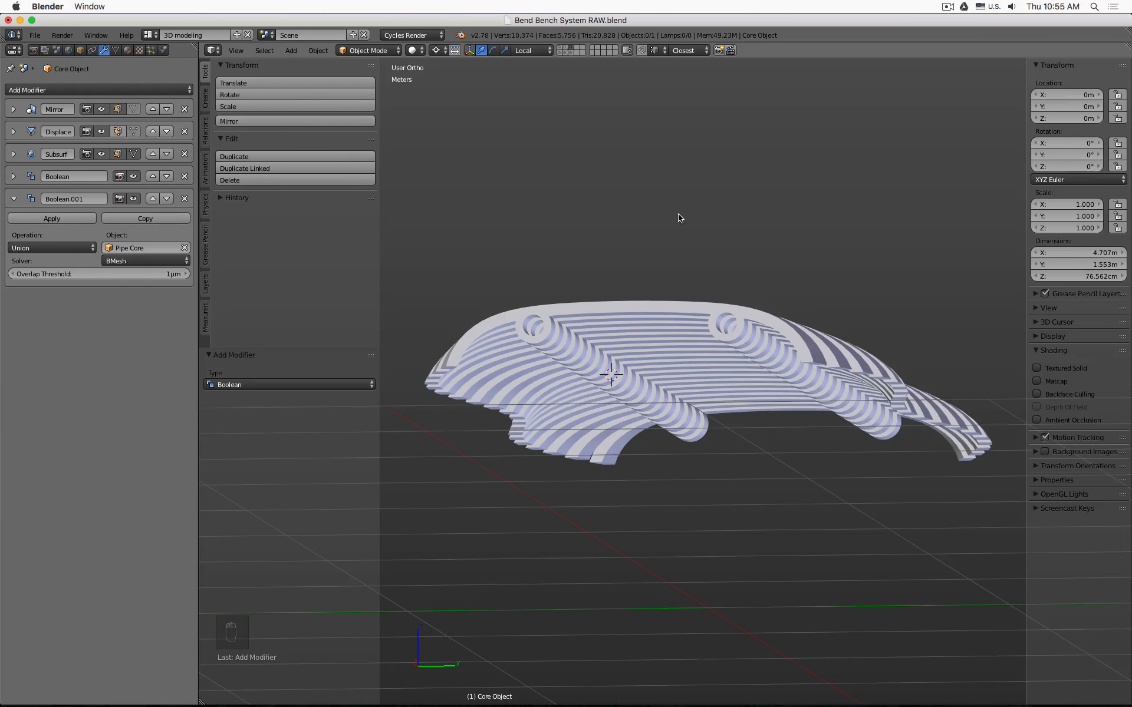
middle_click_drag(612, 256, 640, 132)
left_click(560, 49)
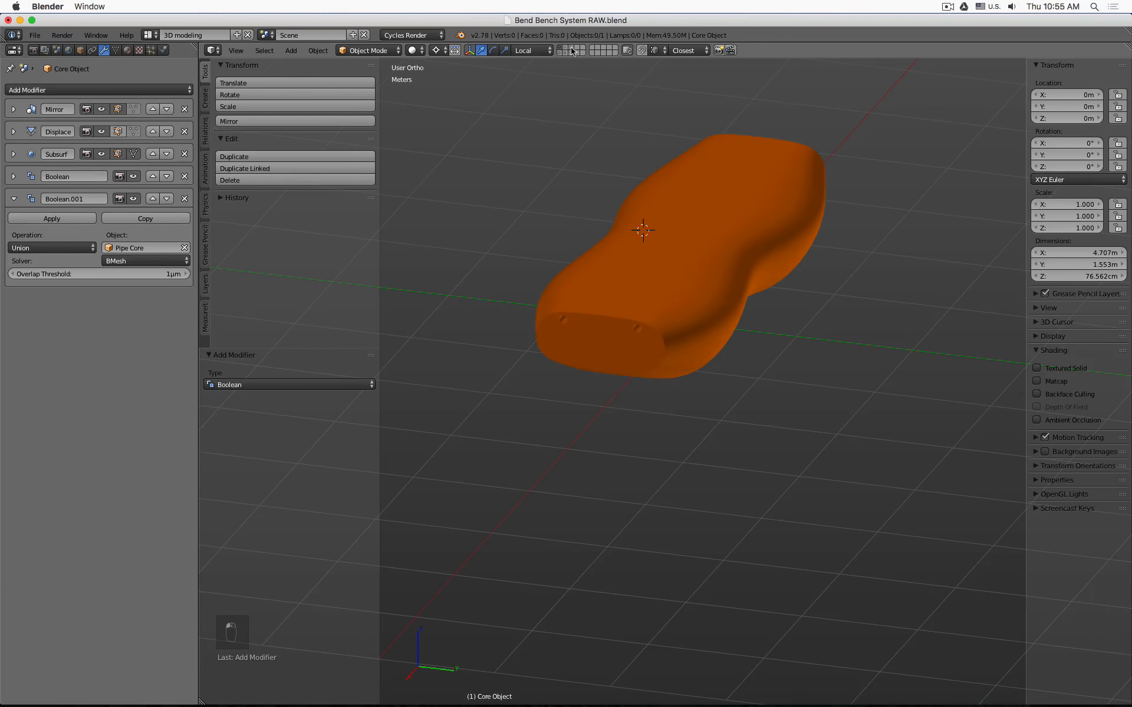
left_click(573, 49)
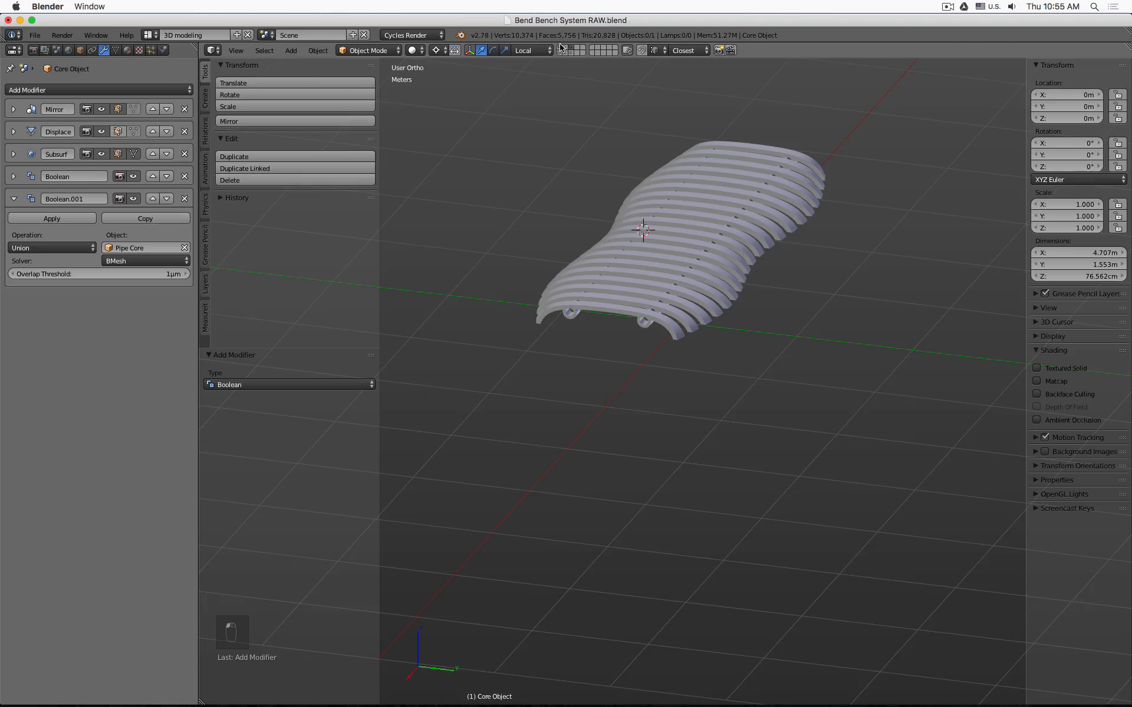
- Select the Full Ribs object on its layer and toggle Edit Mode on and off to refresh its Booleans
left_click(561, 50)
right_click(681, 240)
key("Tab")
key("Tab")
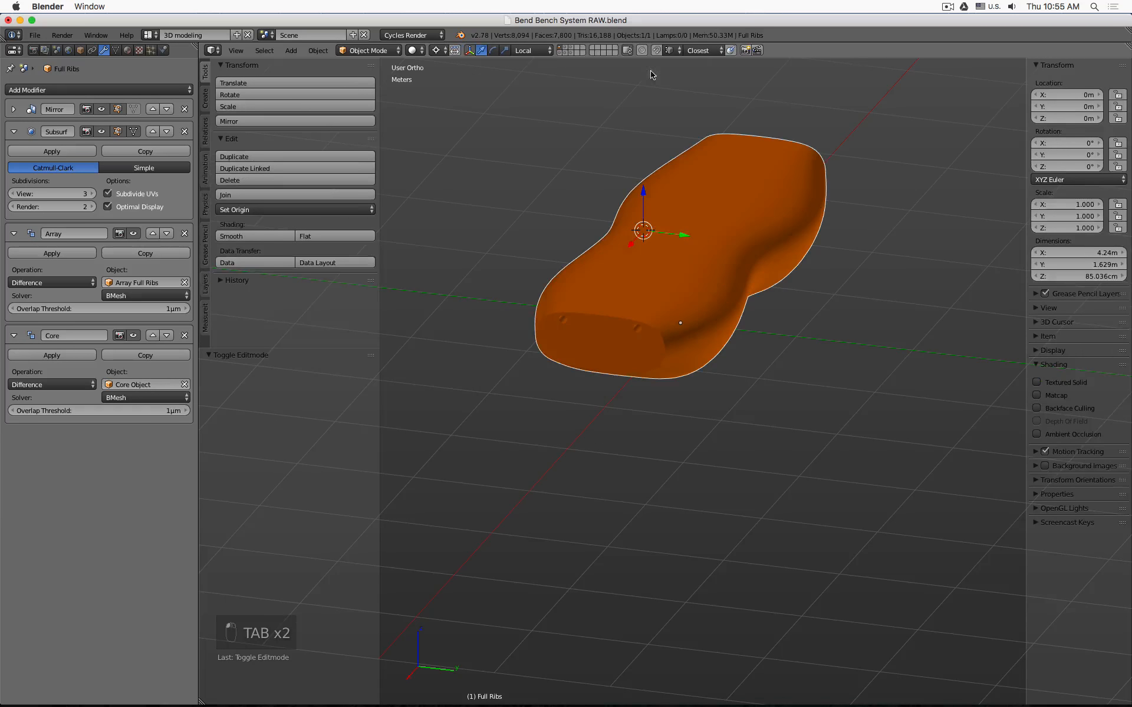
- Show the array cutter's layer together with the Full Ribs and examine the pipe holes in the ribs up close
left_click(559, 53, "shift")
middle_click_drag(663, 186, 620, 160)
scroll(621, 160, "up", 4)
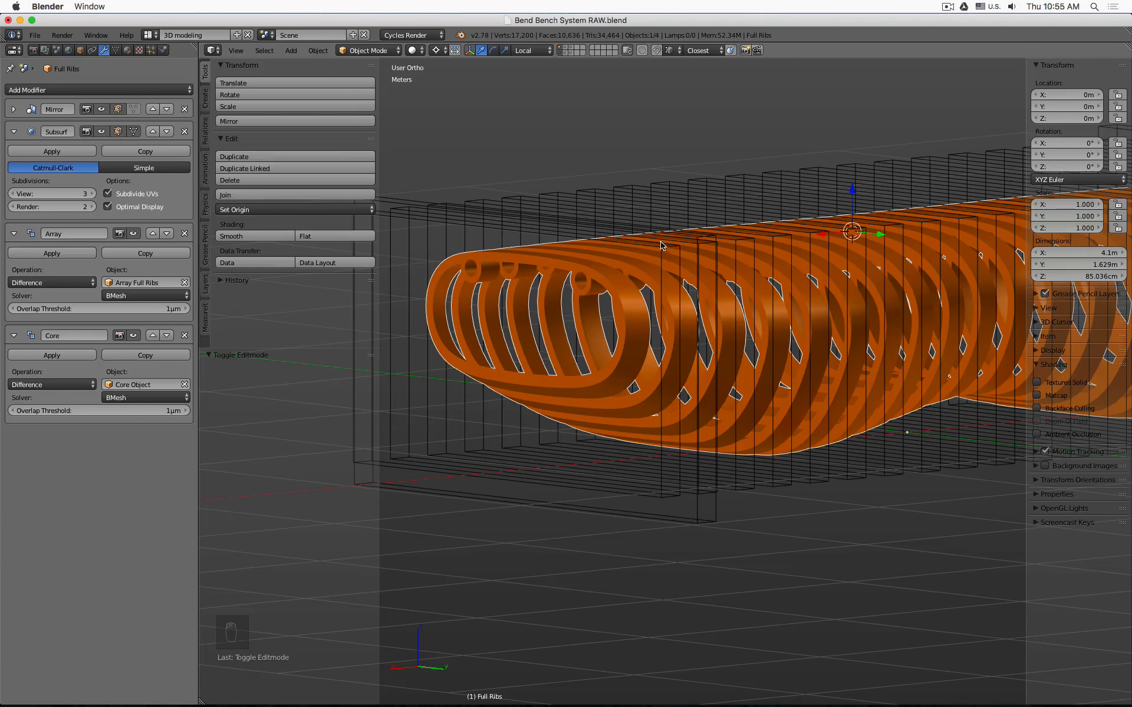
middle_click_drag(749, 316, 627, 62)
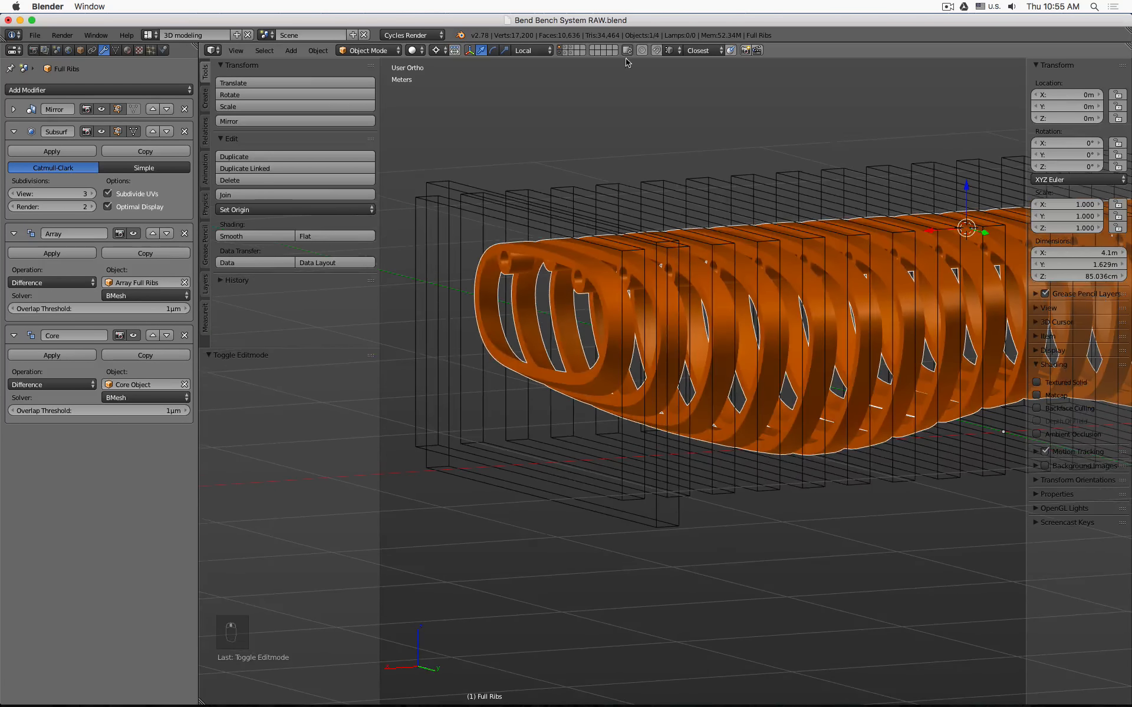
- Show the trimmed ribs' layer and the trimming block alongside the Full Ribs
left_click(563, 52)
scroll(714, 330, "down", 4)
middle_click_drag(714, 329, 825, 292)
left_click(570, 54, "shift")
left_click(571, 54, "shift")
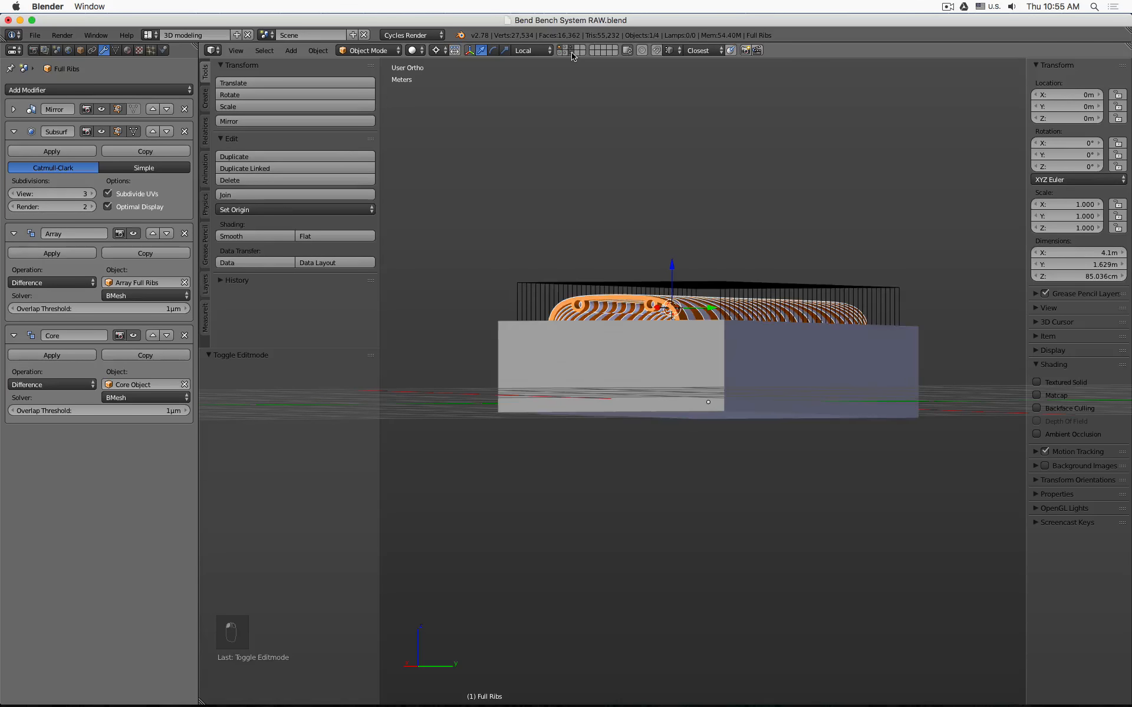
- Hide the trimming block's layer and examine the pipe holes in the Full Ribs in wireframe and solid shading
middle_click_drag(573, 65, 594, 112)
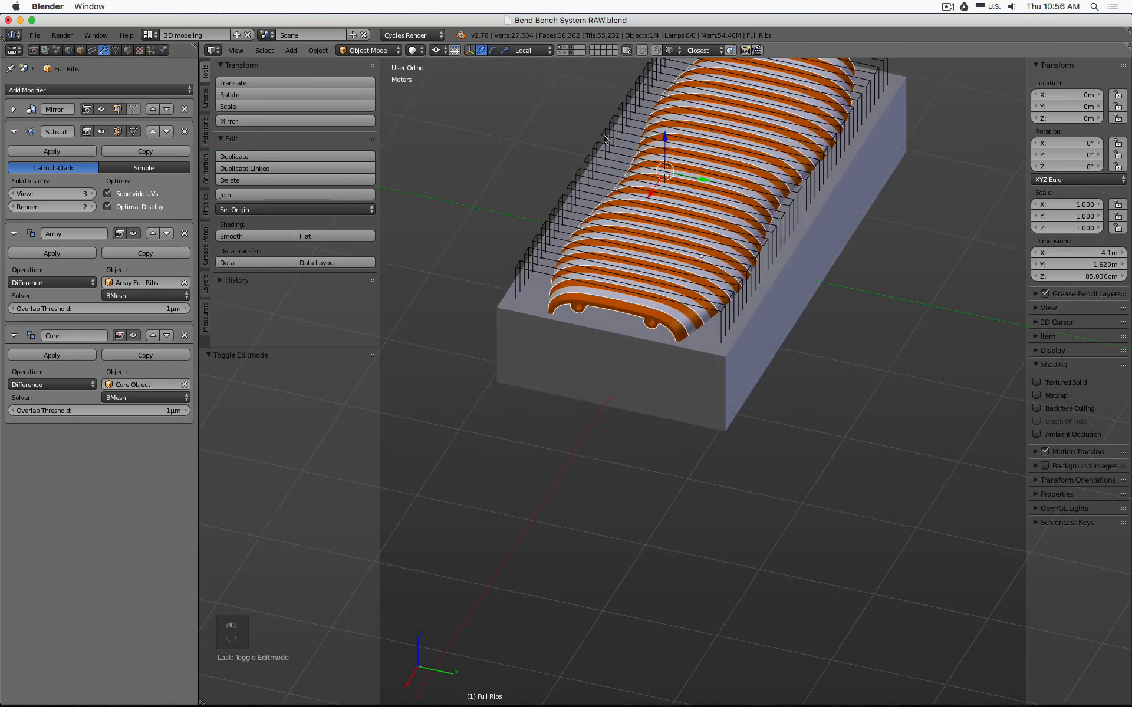
left_click(572, 55, "shift")
middle_click_drag(861, 357, 862, 329)
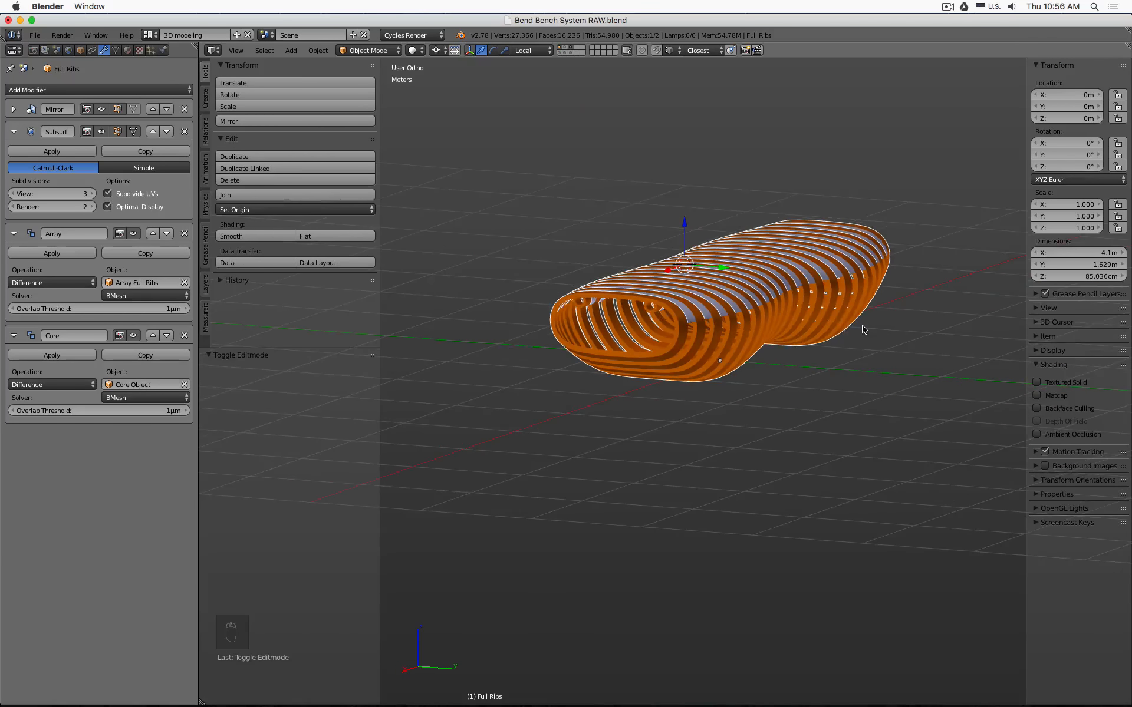
key("KP_1")
key("KP_6")
key("KP_3")
key("z")
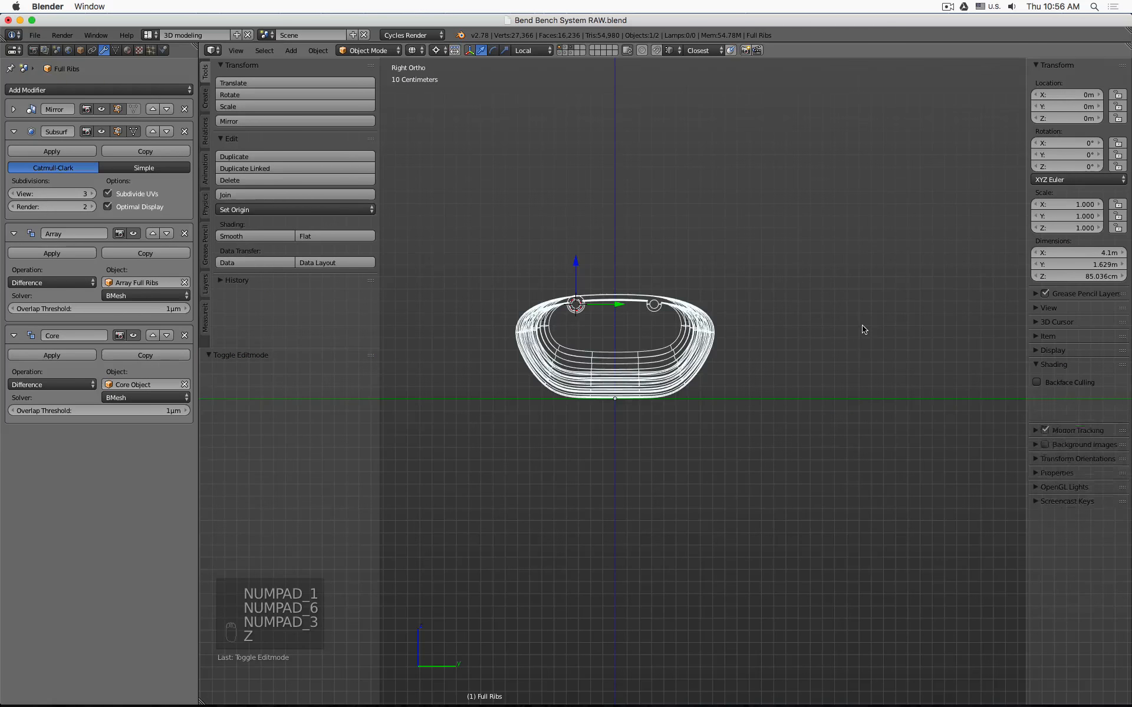
scroll(719, 296, "up", 5)
middle_click_drag(719, 296, 729, 360)
scroll(729, 360, "down", 4)
key("z")
scroll(742, 360, "down", 3)
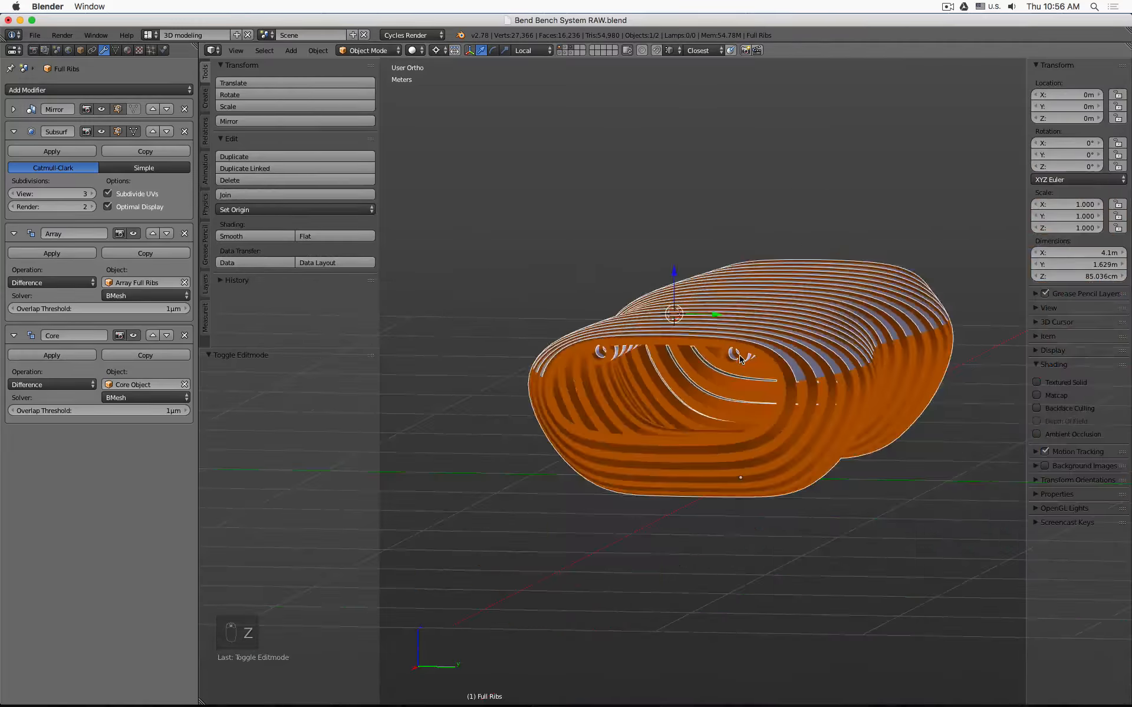
- Deselect everything, display only the core object's layer in wireframe top view, and hide the Core Object
key("a")
key("KP_1")
key("KP_3")
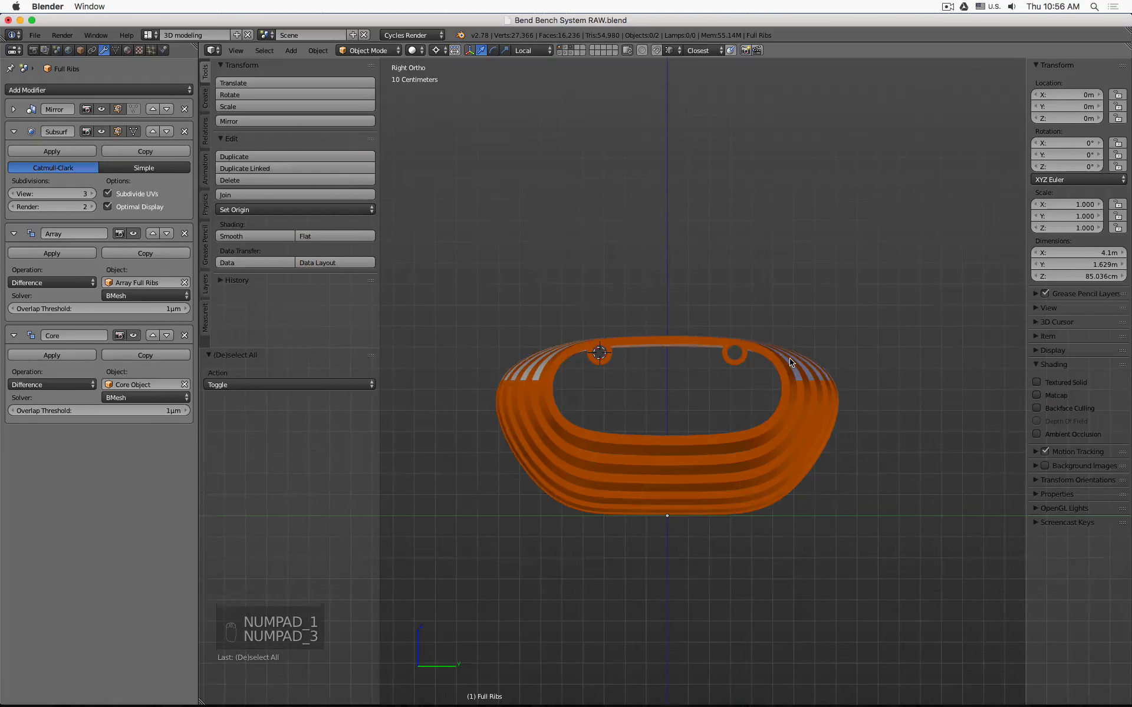
key("KP_7")
key("z")
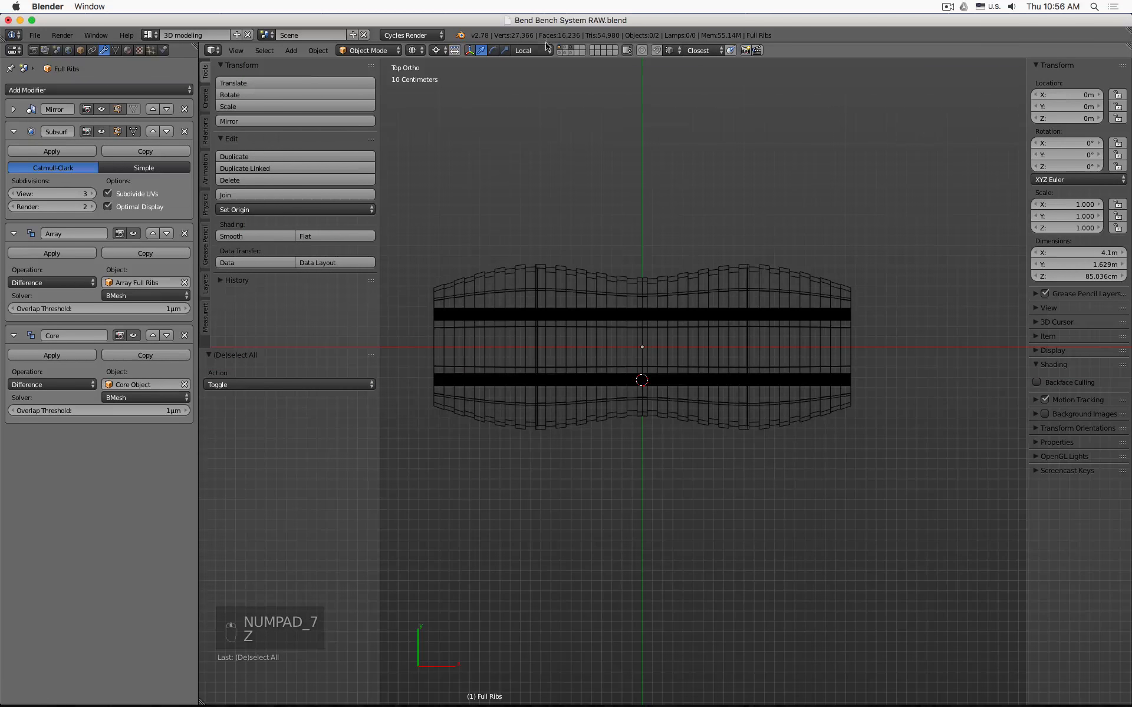
left_click(568, 50)
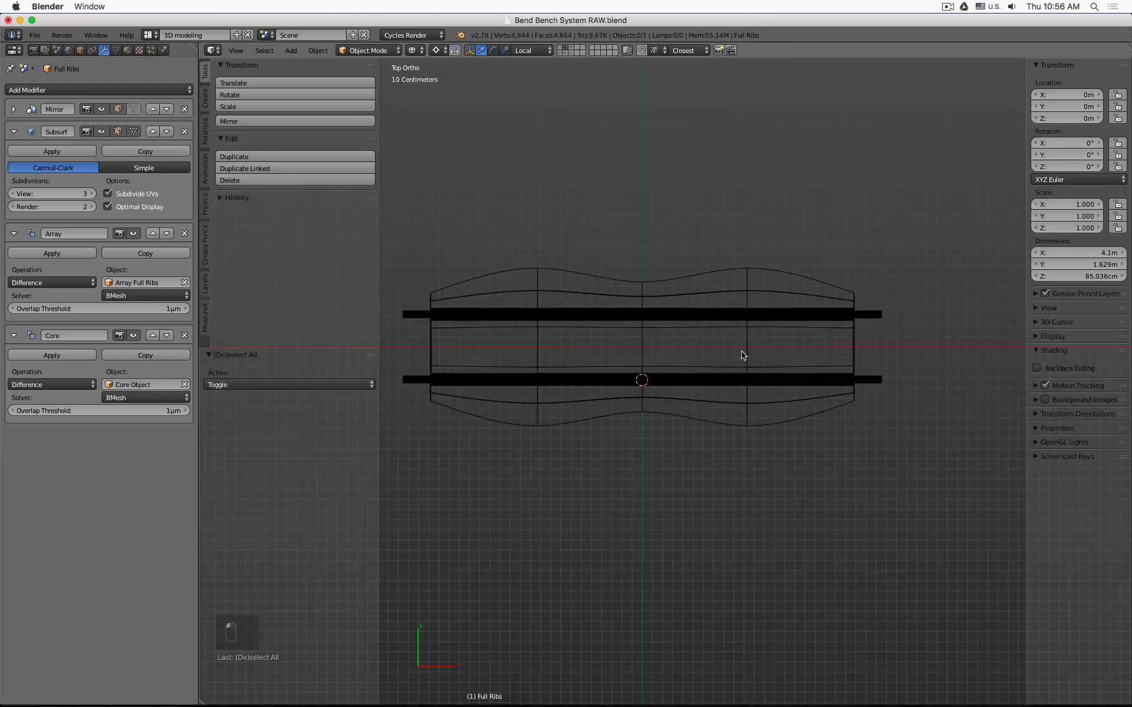
right_click(856, 352)
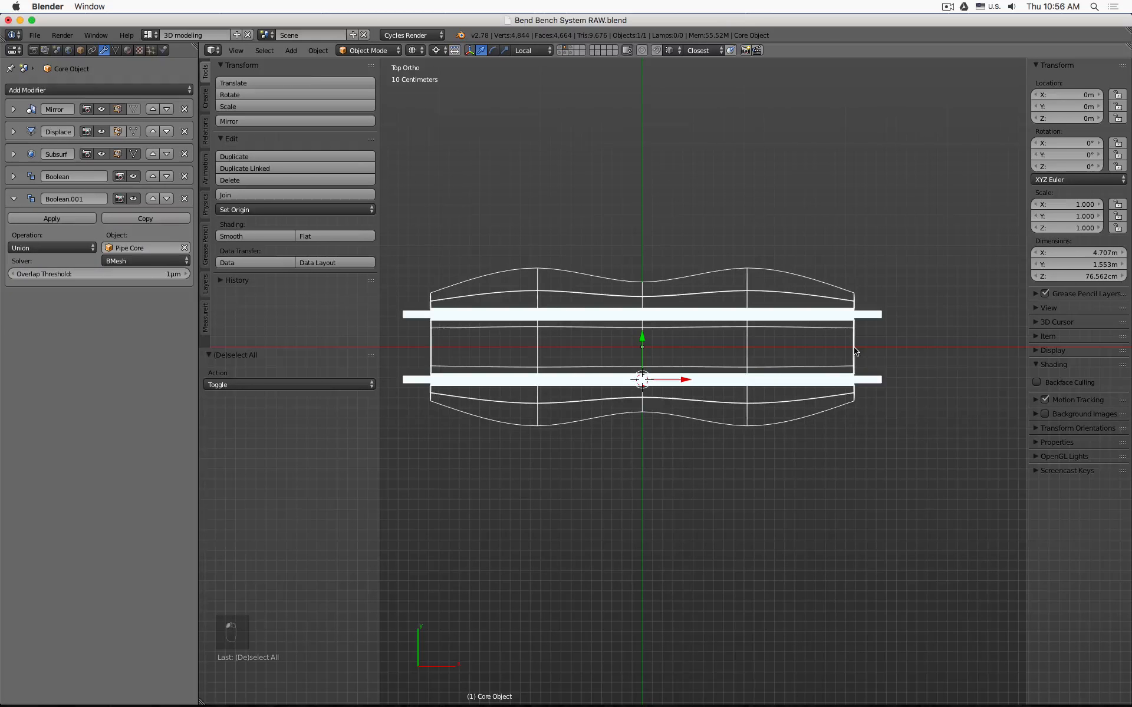
key("h")
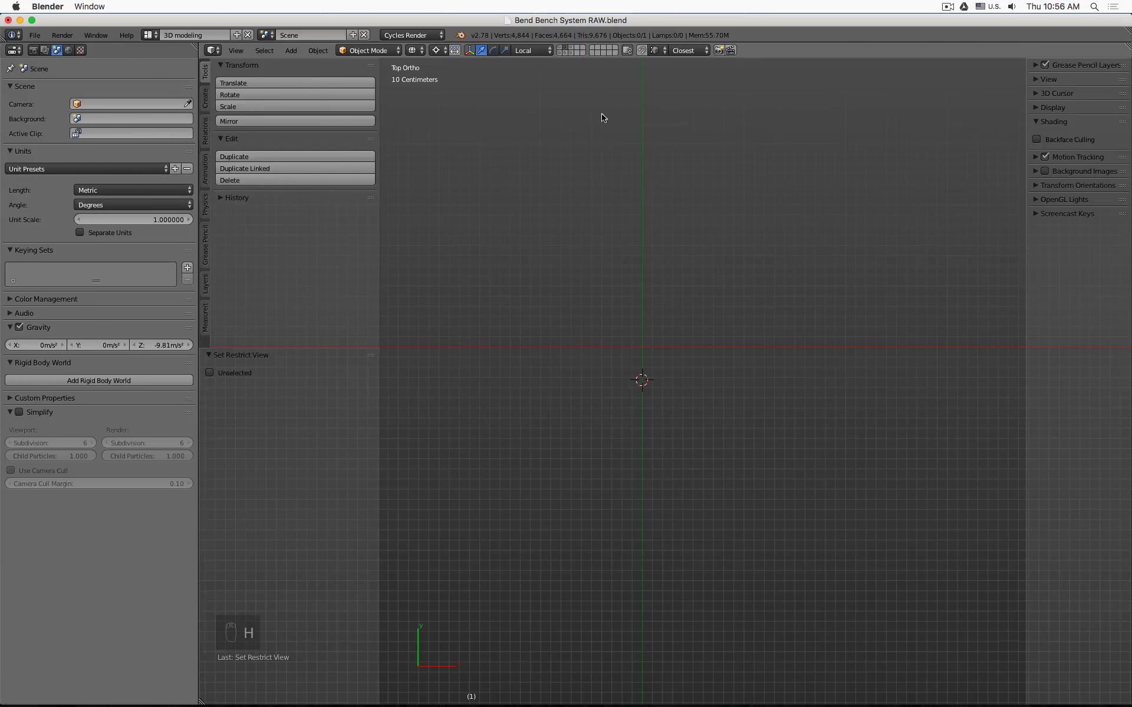
- Display only the pipes' layer and snap the 3D cursor to the Pipe Core's origin
left_click(565, 51)
middle_click_drag(819, 288, 822, 294)
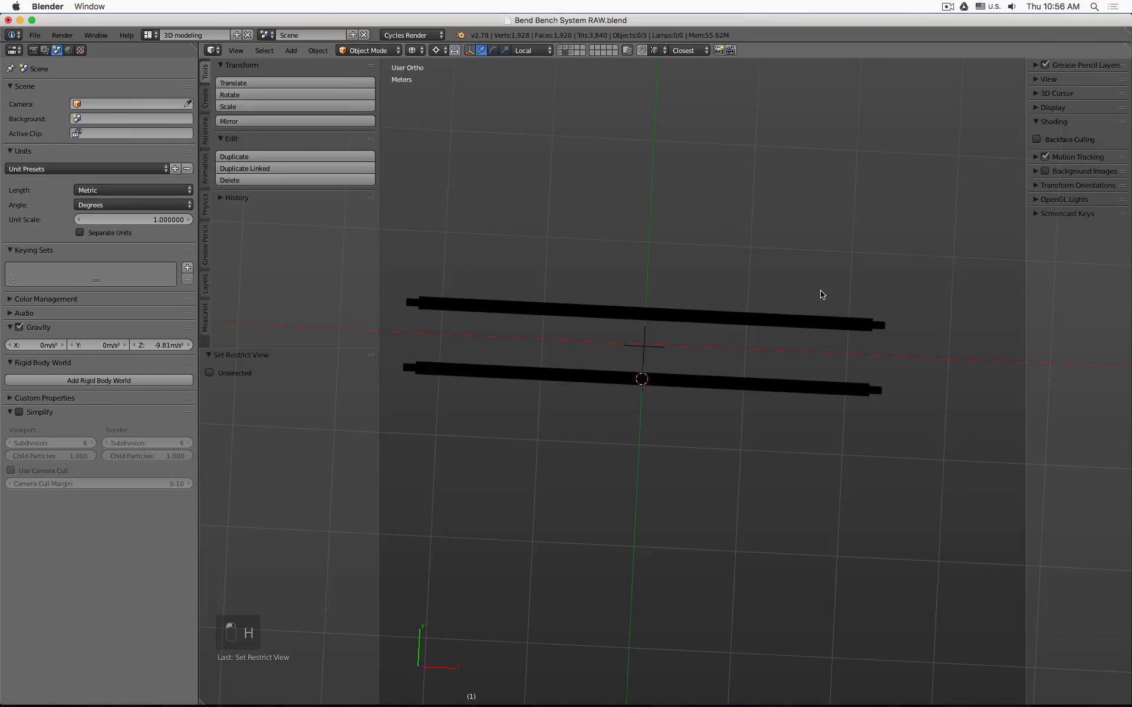
key("KP_7")
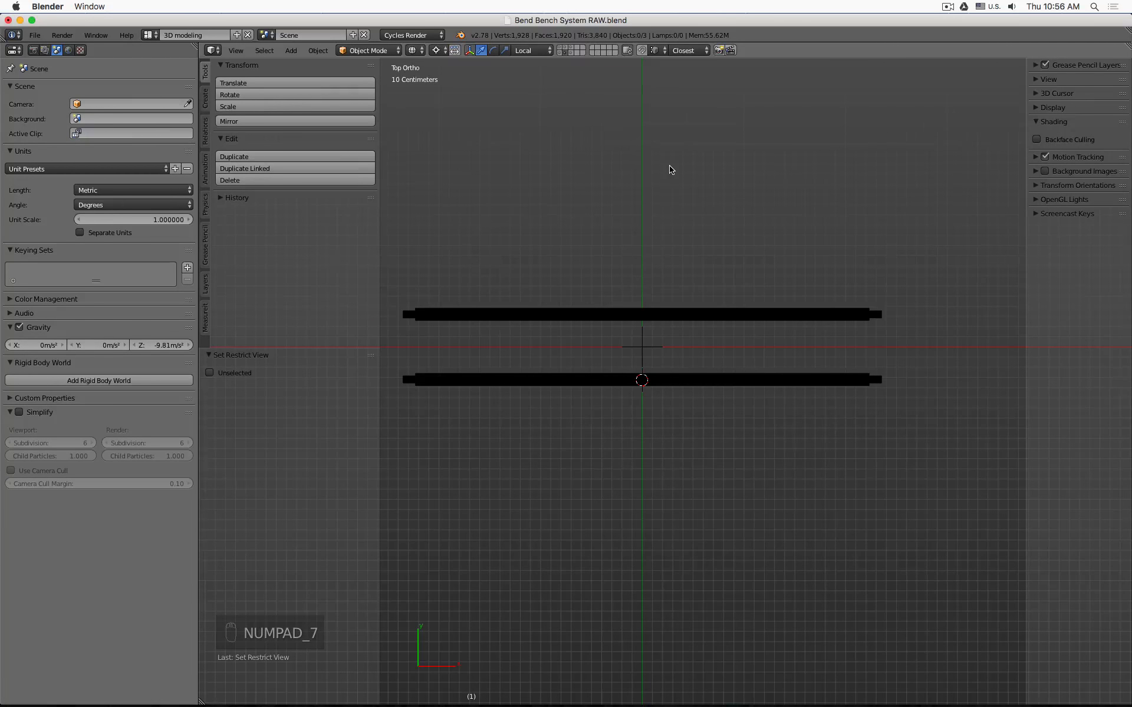
key("KP_1")
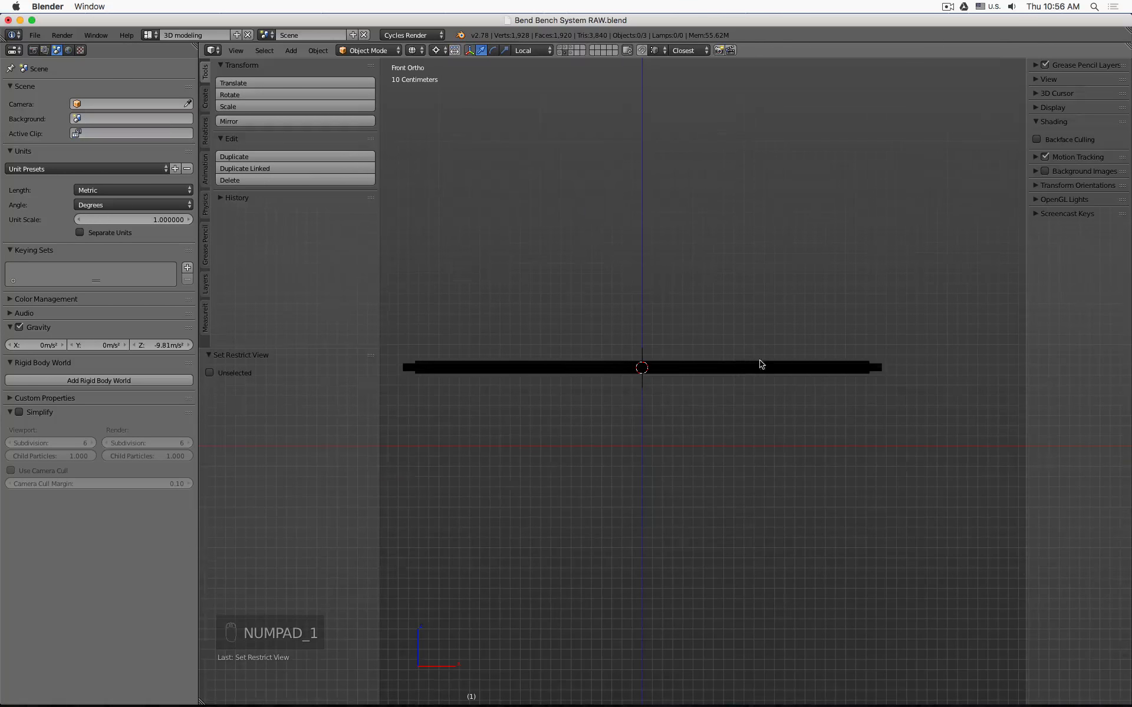
scroll(849, 374, "up", 3)
middle_click_drag(893, 377, 931, 426)
right_click(960, 462)
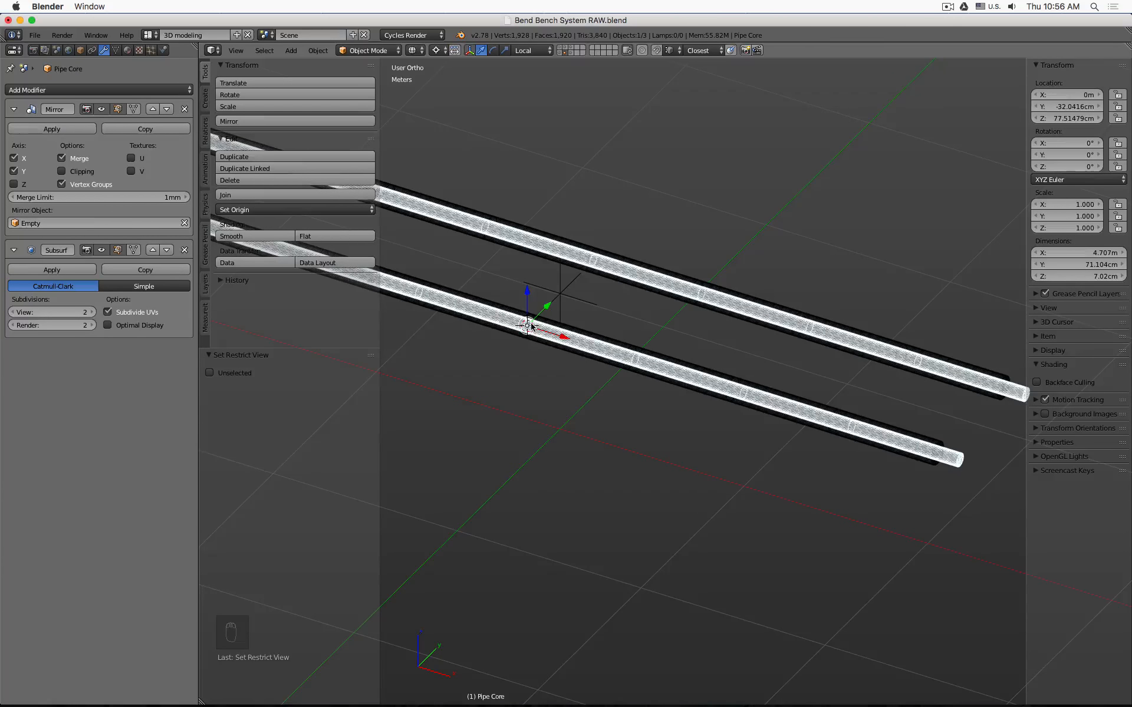
key("shift+s")
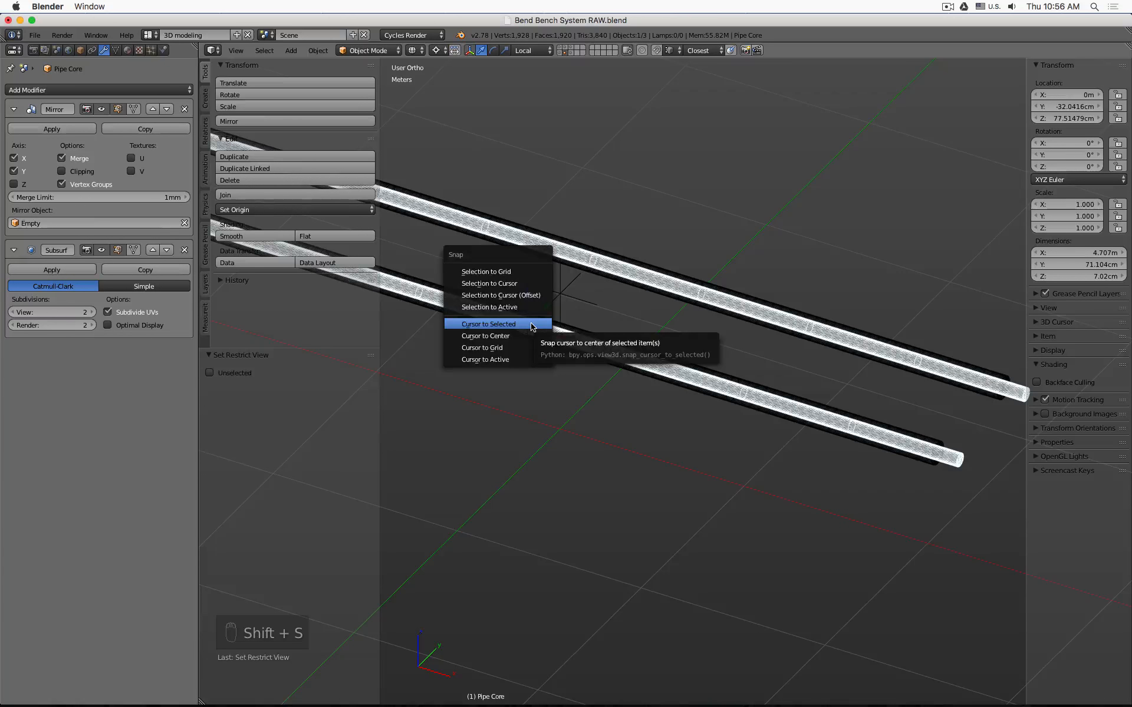
left_click(530, 324)
- Add a Bezier curve at the 3D cursor in top view and set its handles to Vector
key("KP_7")
key("z")
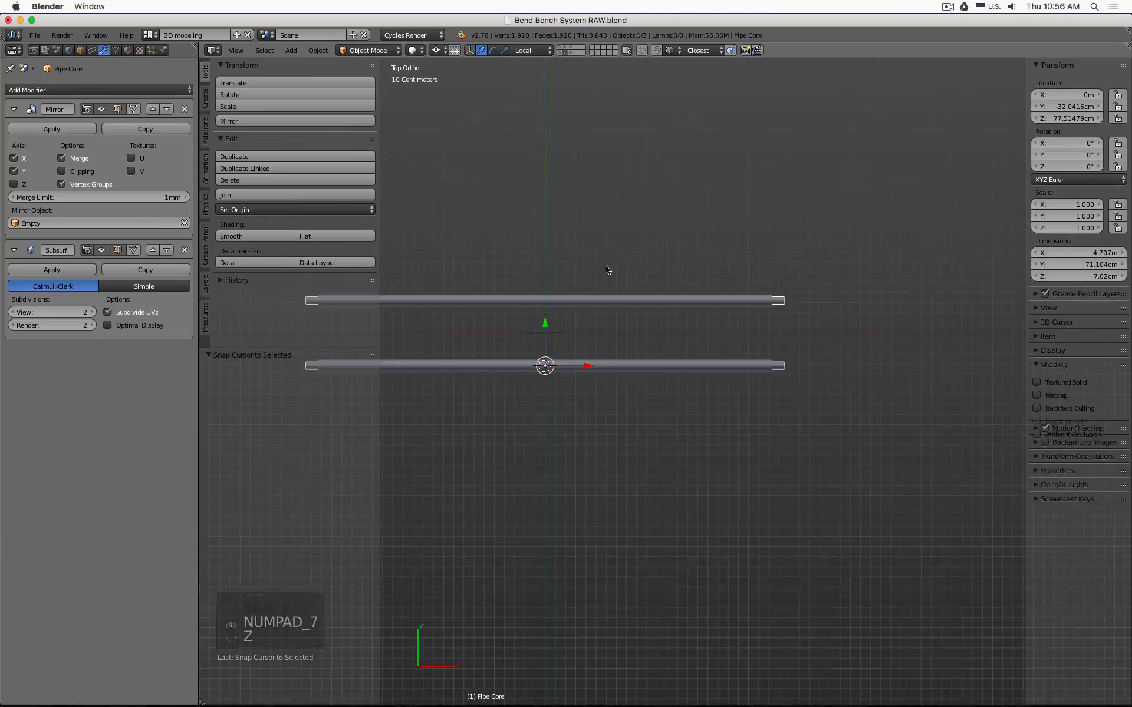
key("shift+a")
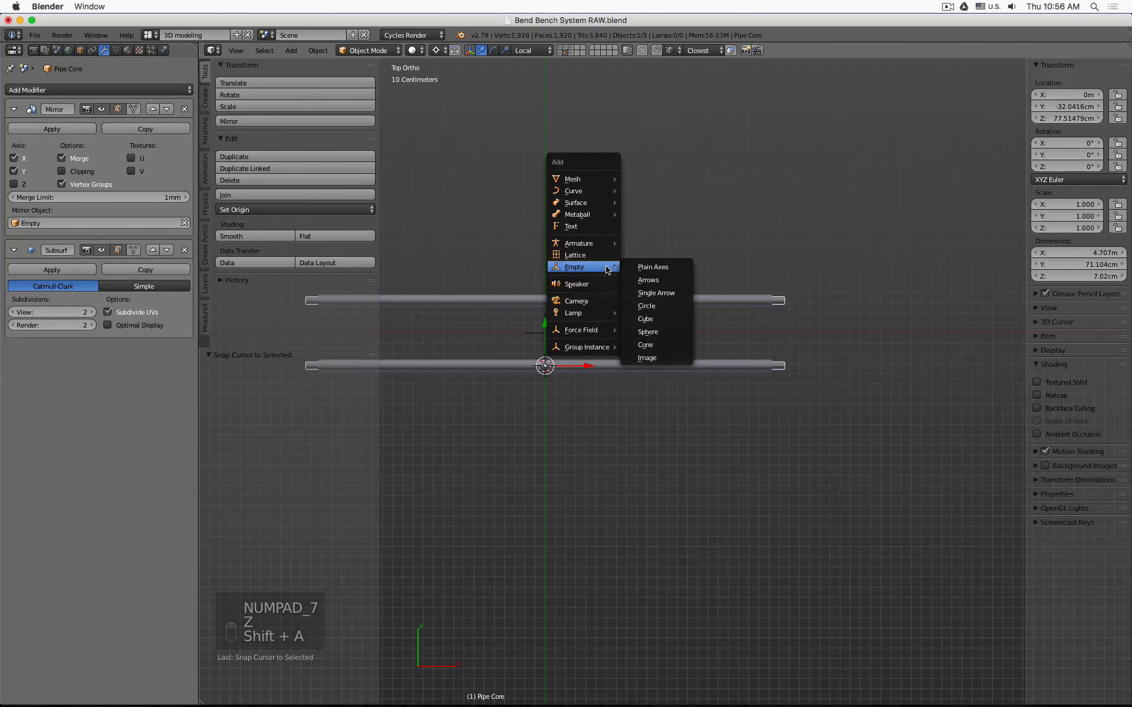
mouse_move(590, 191)
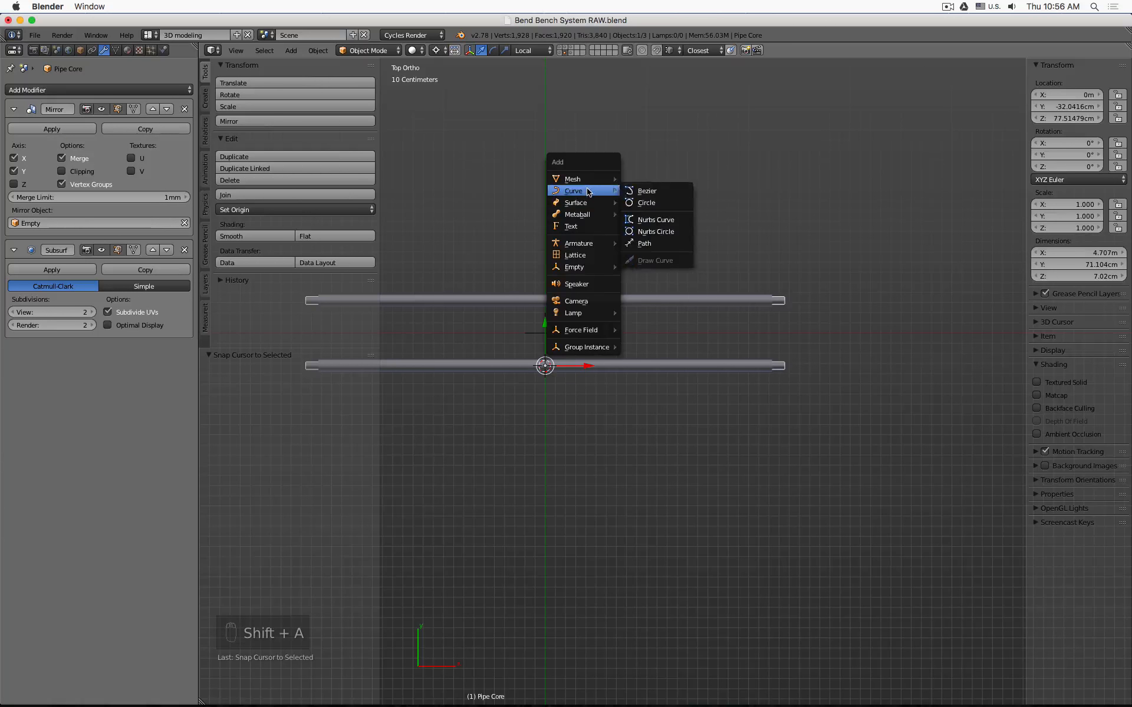
left_click(647, 190)
key("Tab")
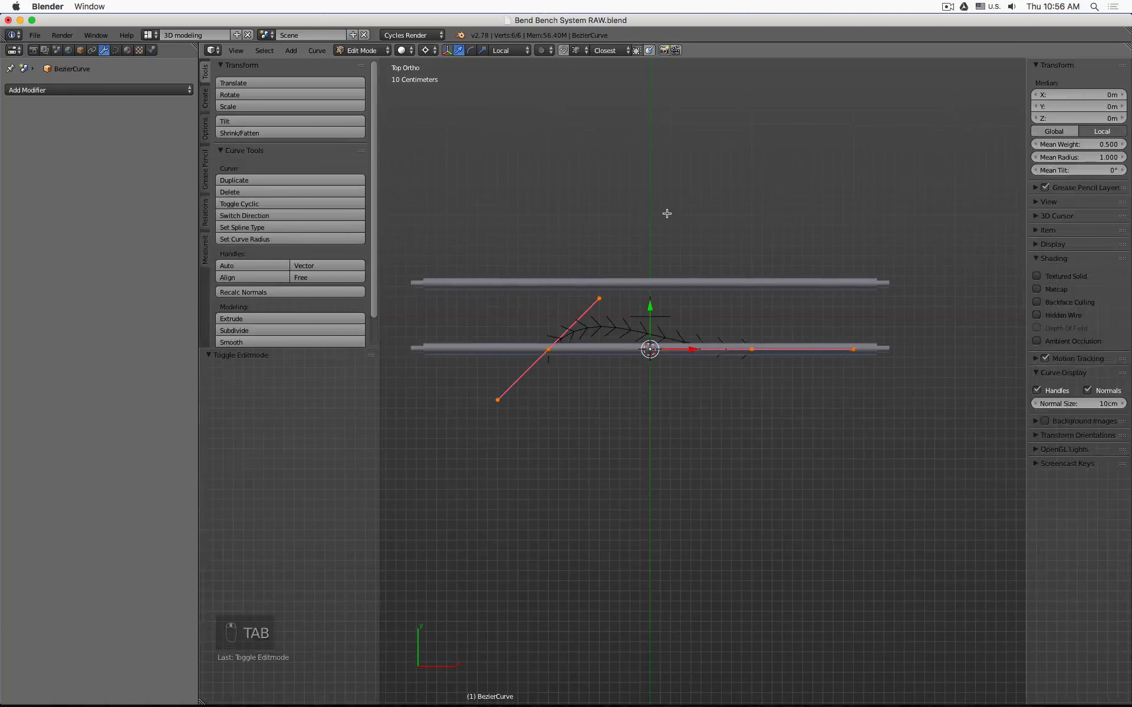
key("z")
key("v")
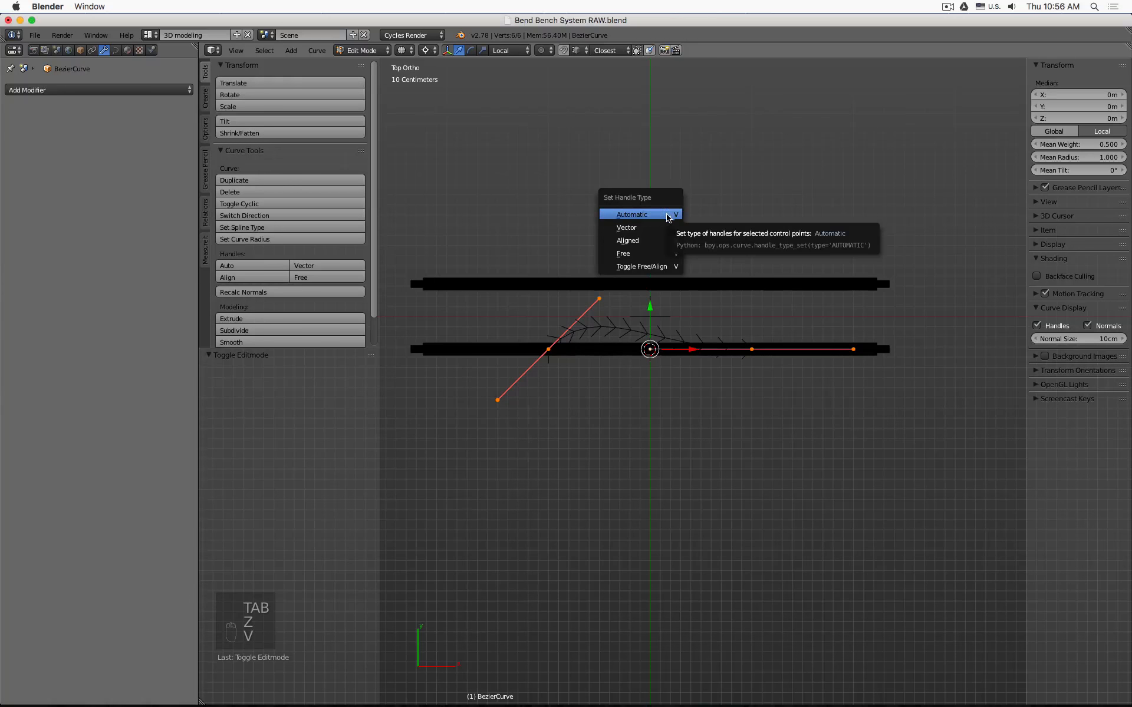
left_click(667, 225)
- Snap the curve's control point at X -1 m to the 3D cursor
right_click(548, 351)
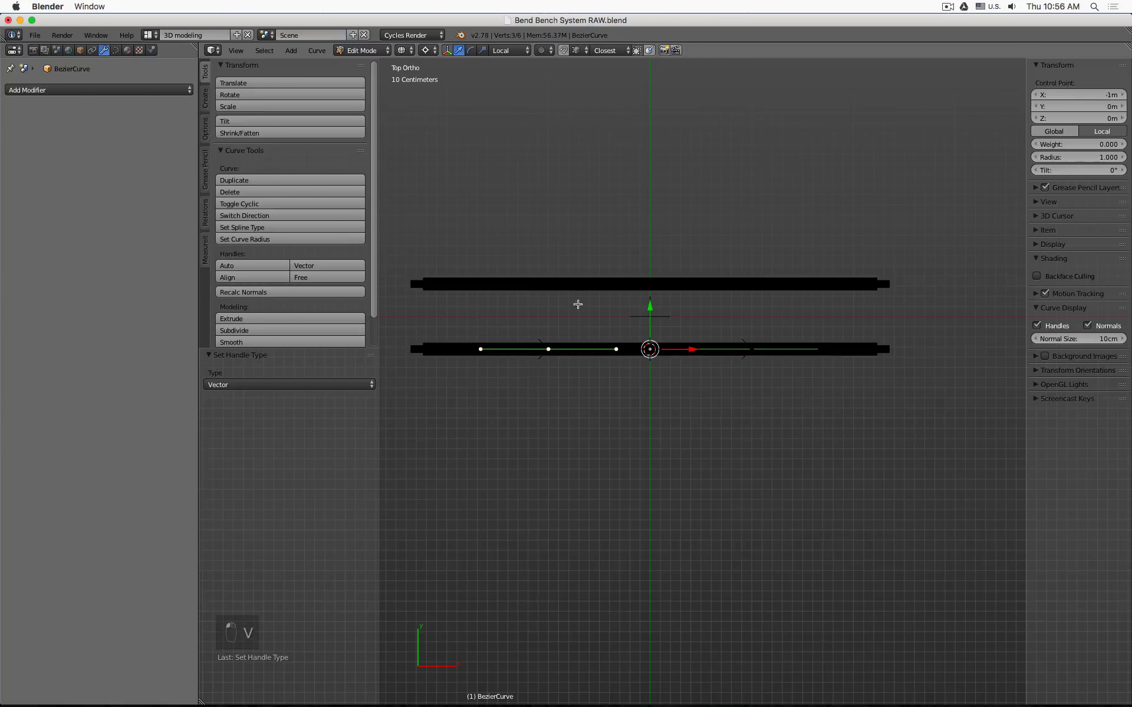
key("shift+s")
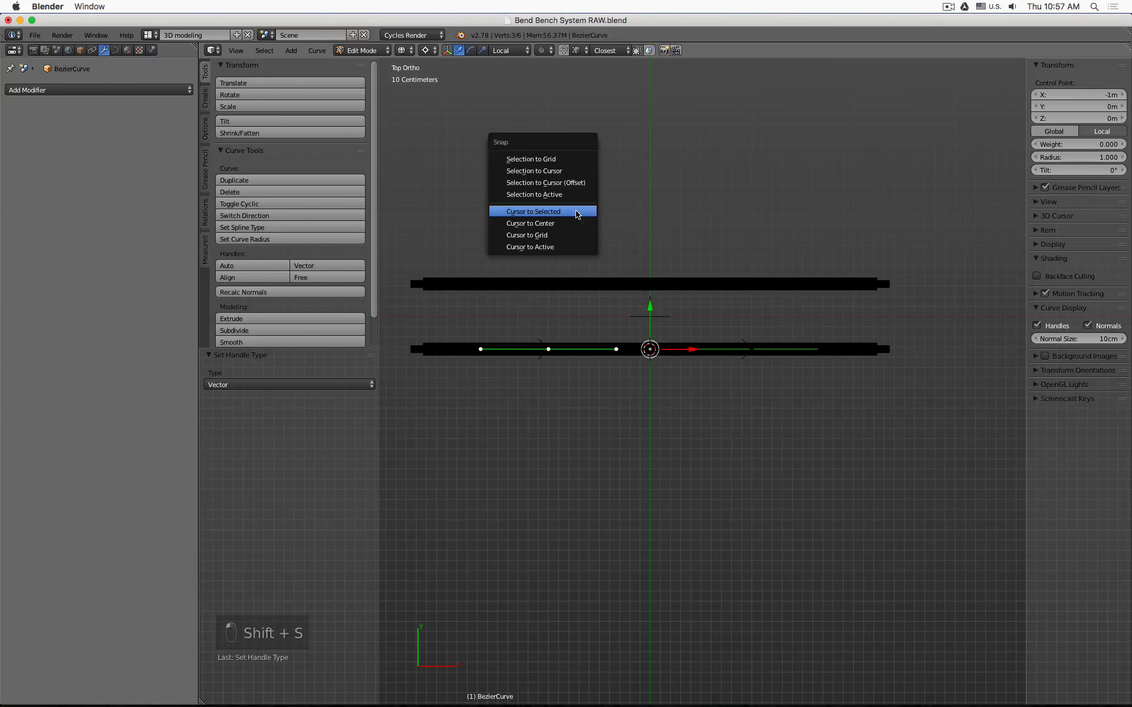
left_click(578, 172)
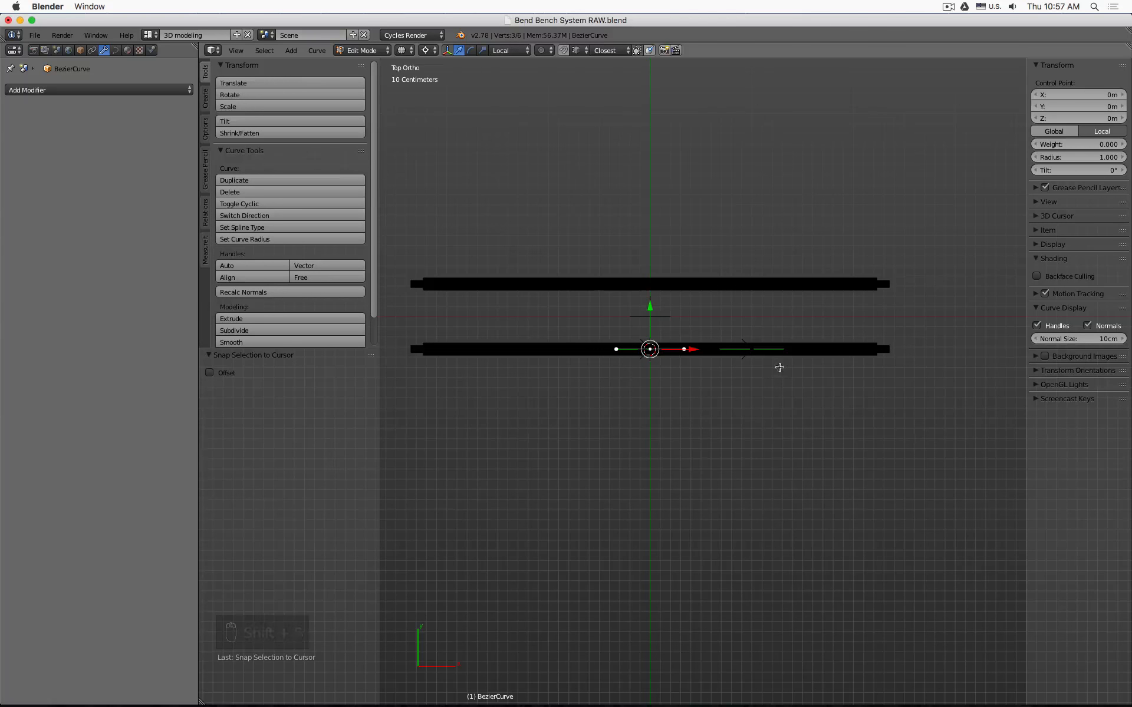
- Move the curve's other end point along X past the pipe's end, to about 2.67 m
right_click(751, 354)
left_click_drag(694, 349, 861, 373)
scroll(784, 290, "right", 3, "ctrl")
scroll(784, 290, "up", 5)
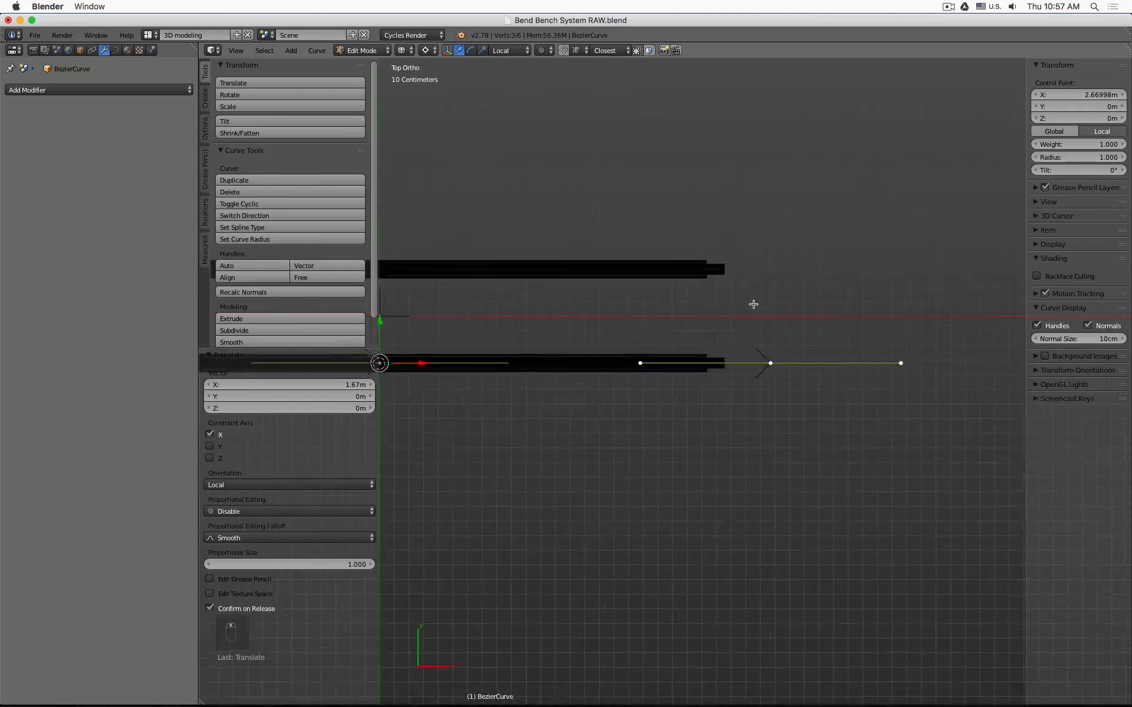
scroll(574, 216, "down", 2)
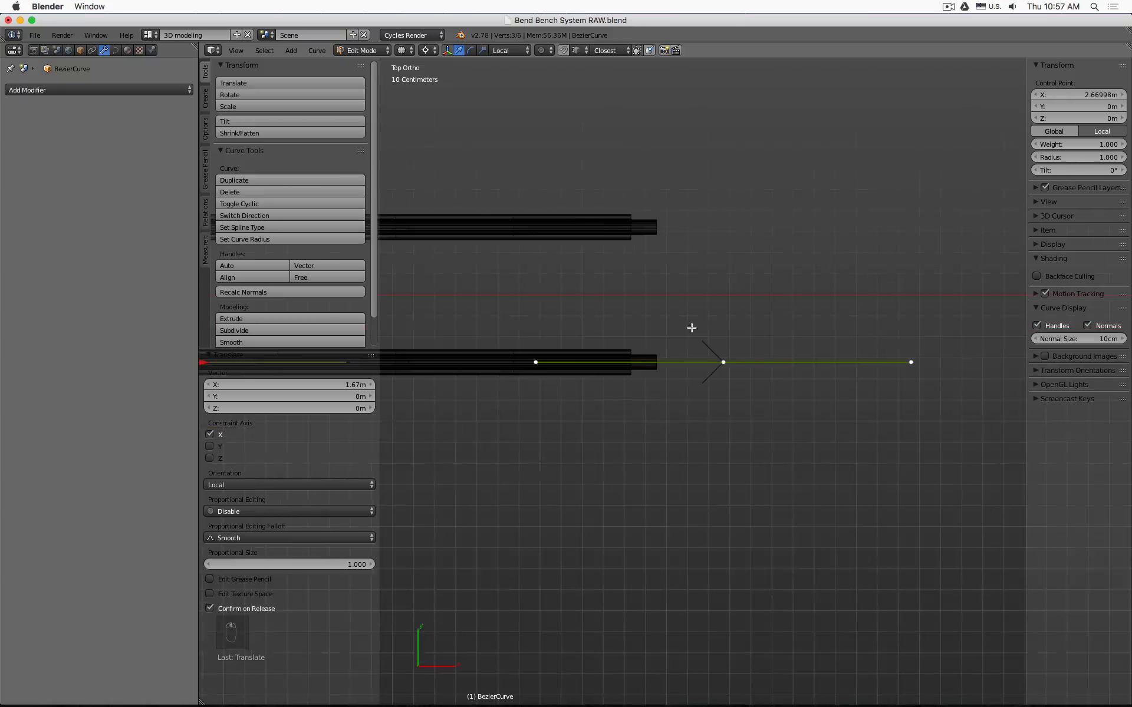
scroll(692, 329, "left", 3, "ctrl")
scroll(673, 212, "down", 3)
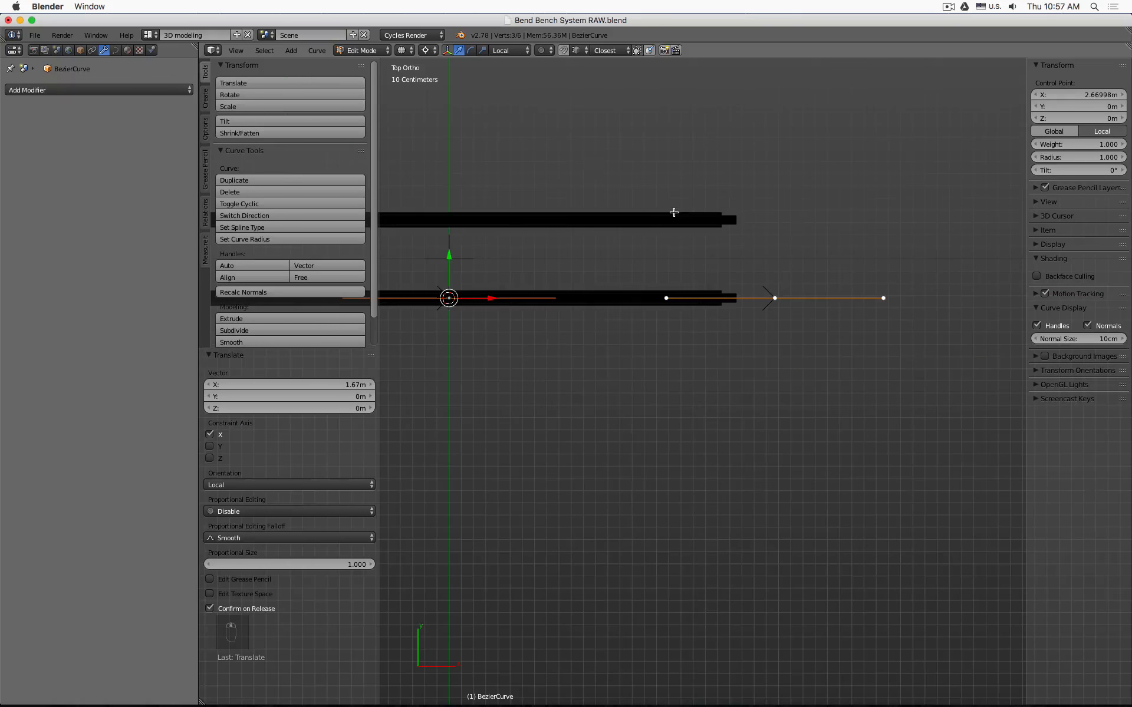
- Show the ribs' layer alongside the pipes and snap the curve's end point along X to the last rib's outer face, at 2.05 m
key("Tab")
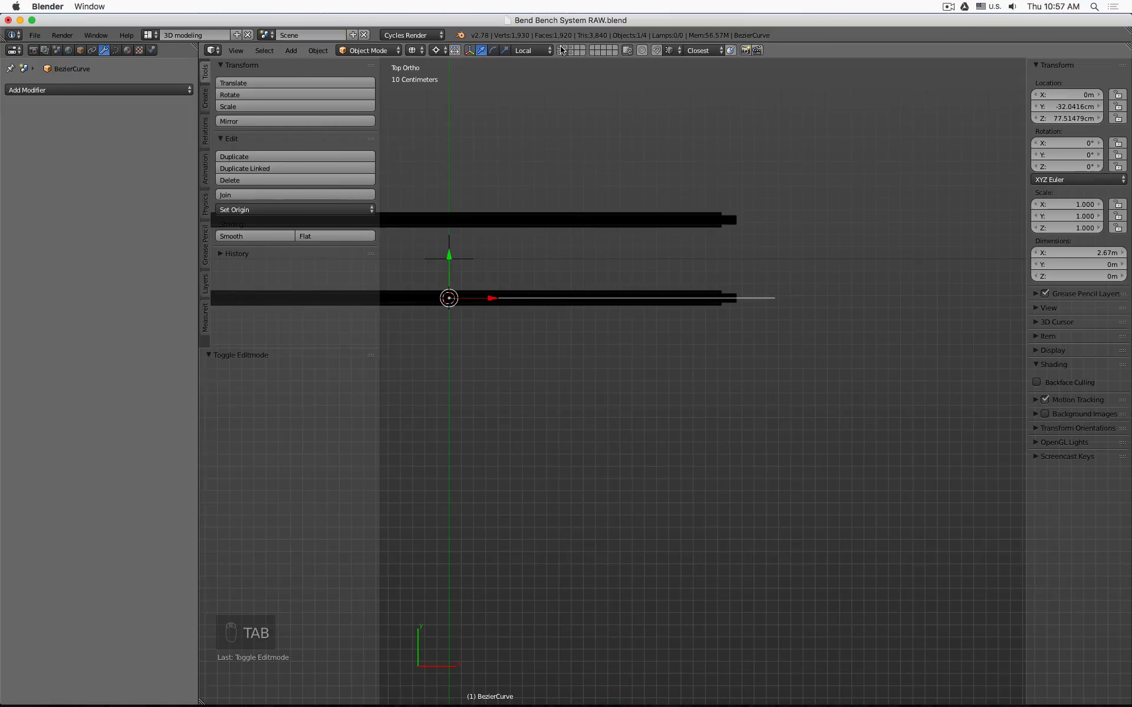
left_click(561, 50, "shift")
scroll(692, 273, "up", 4)
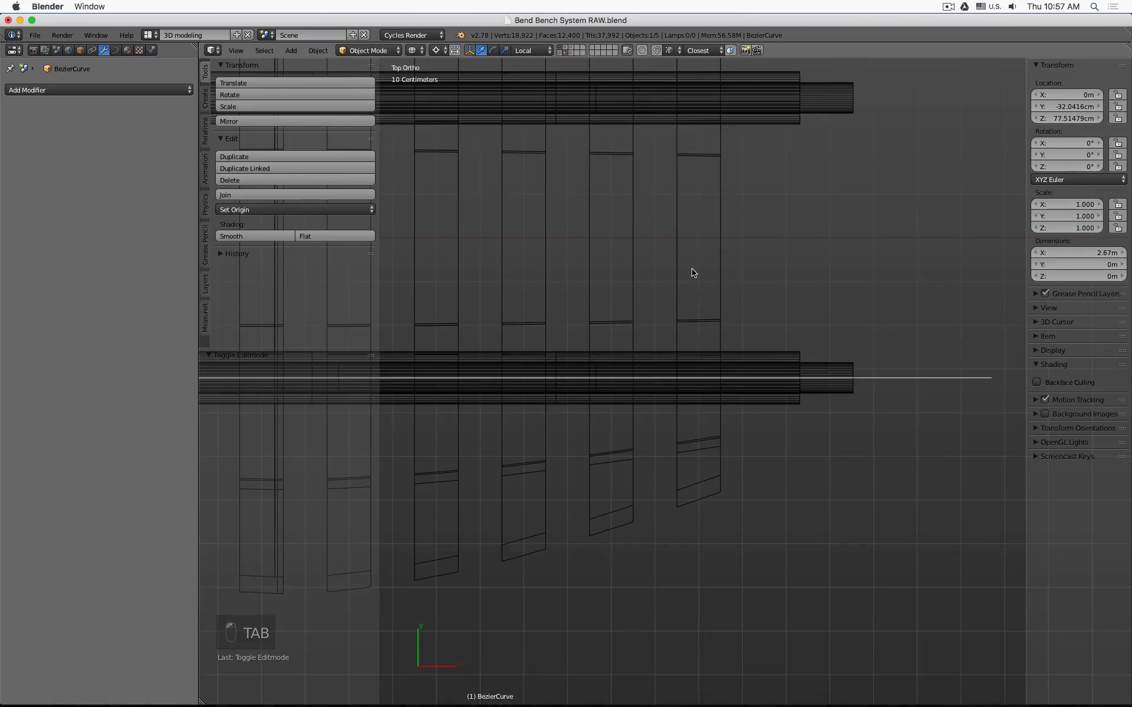
key("z")
key("z")
key("Tab")
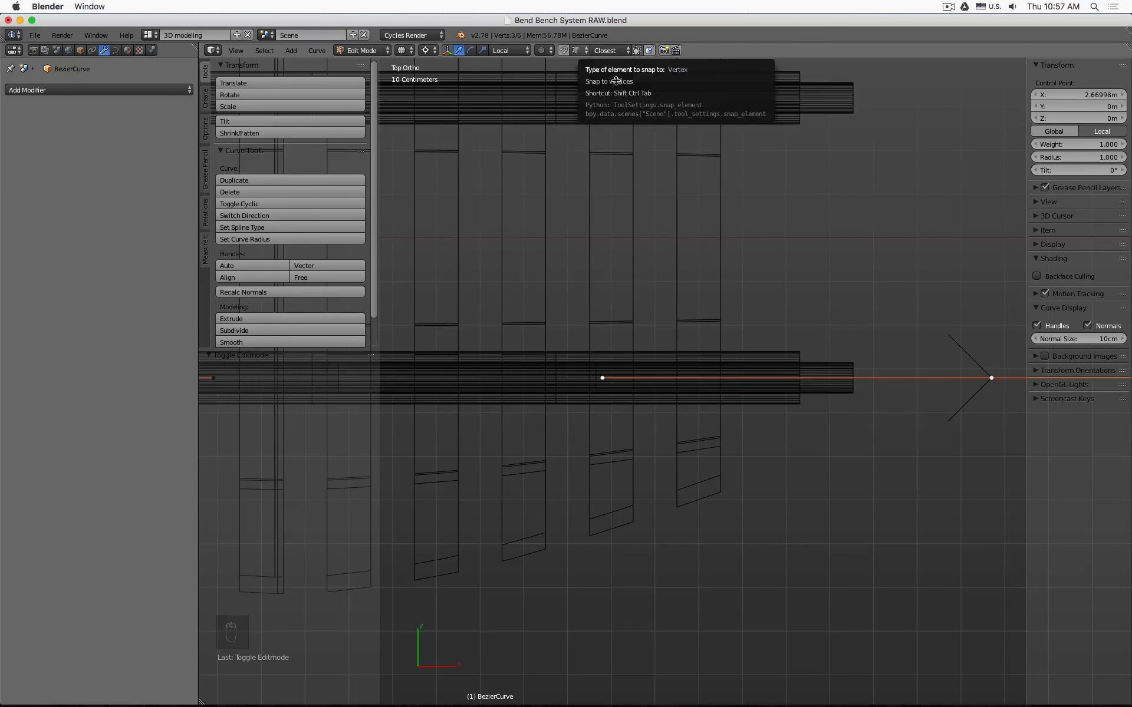
key("g")
key("x")
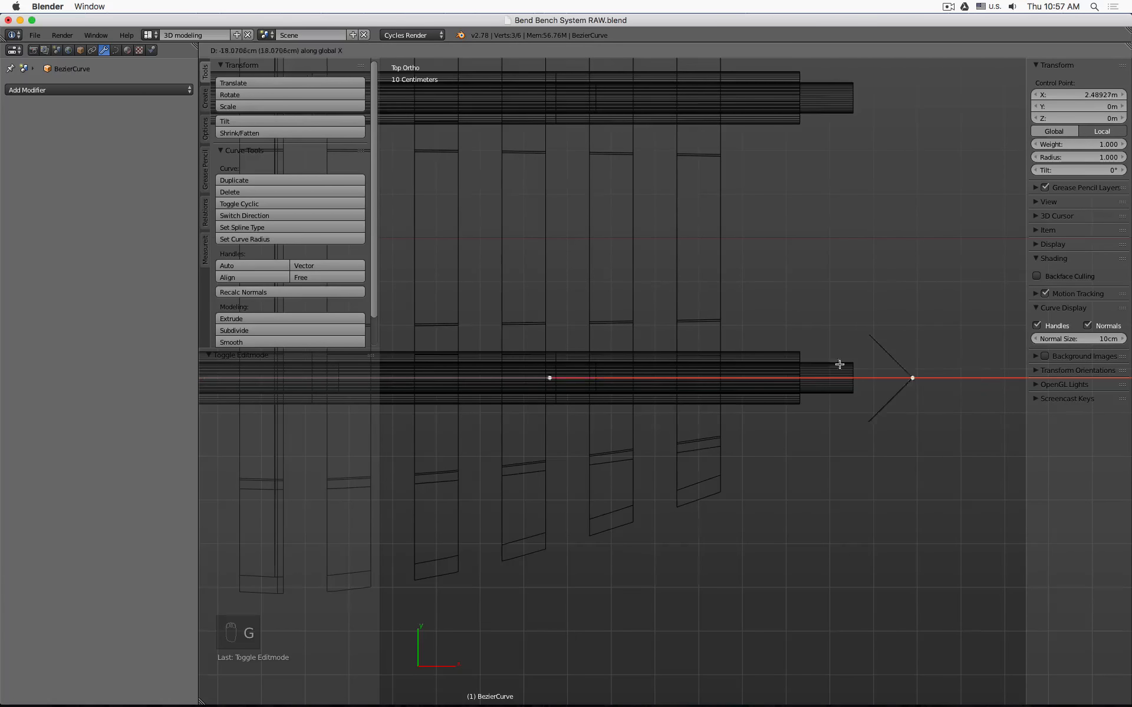
left_click(728, 322)
- Extrude the curve's end point about 56.4 cm along Y towards the opposite pipe
scroll(743, 327, "down", 7)
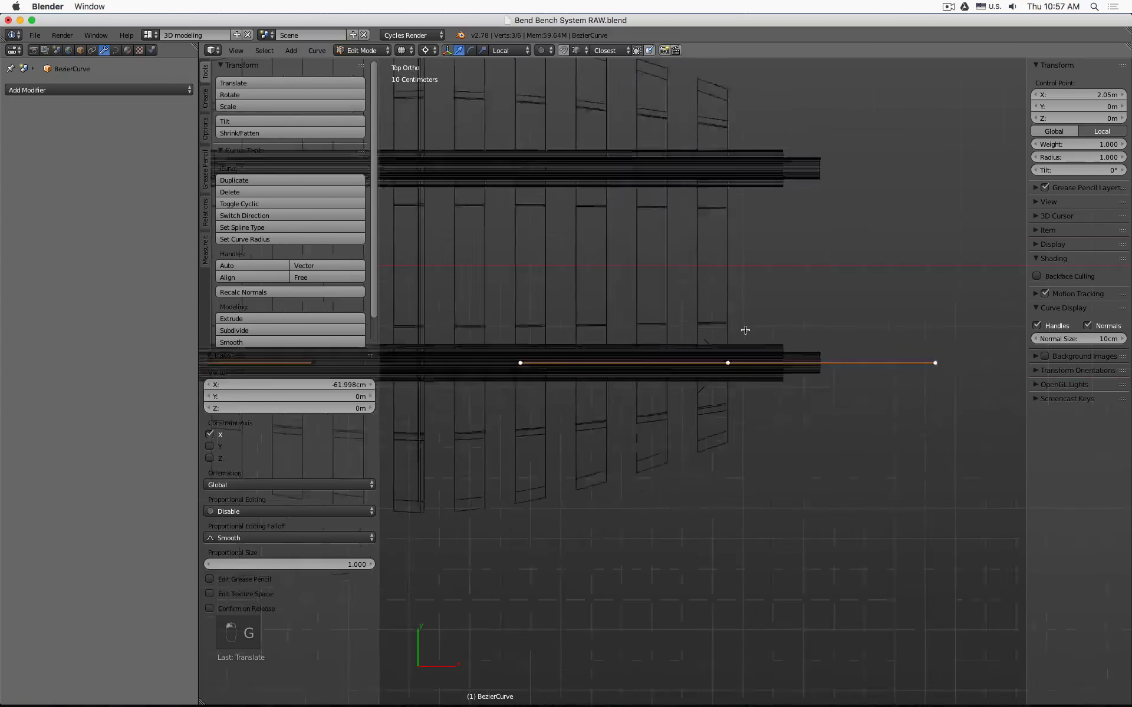
middle_click_drag(640, 277, 730, 281, "shift")
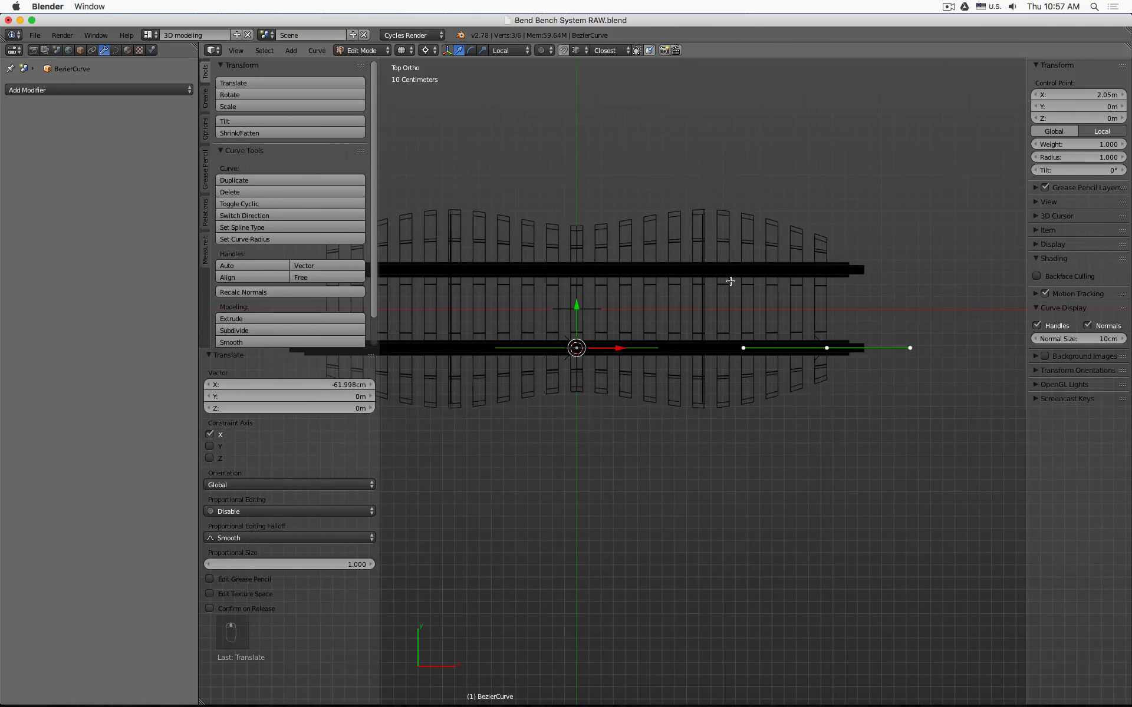
scroll(730, 281, "up", 4)
middle_click_drag(983, 368, 847, 307)
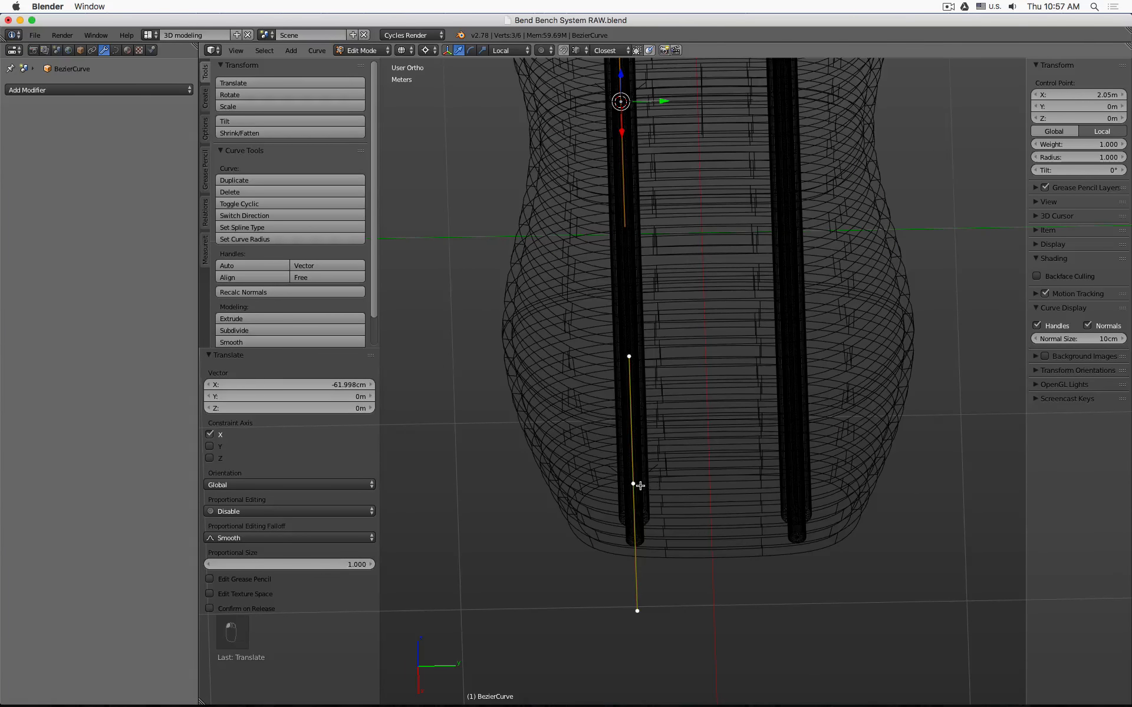
key("e")
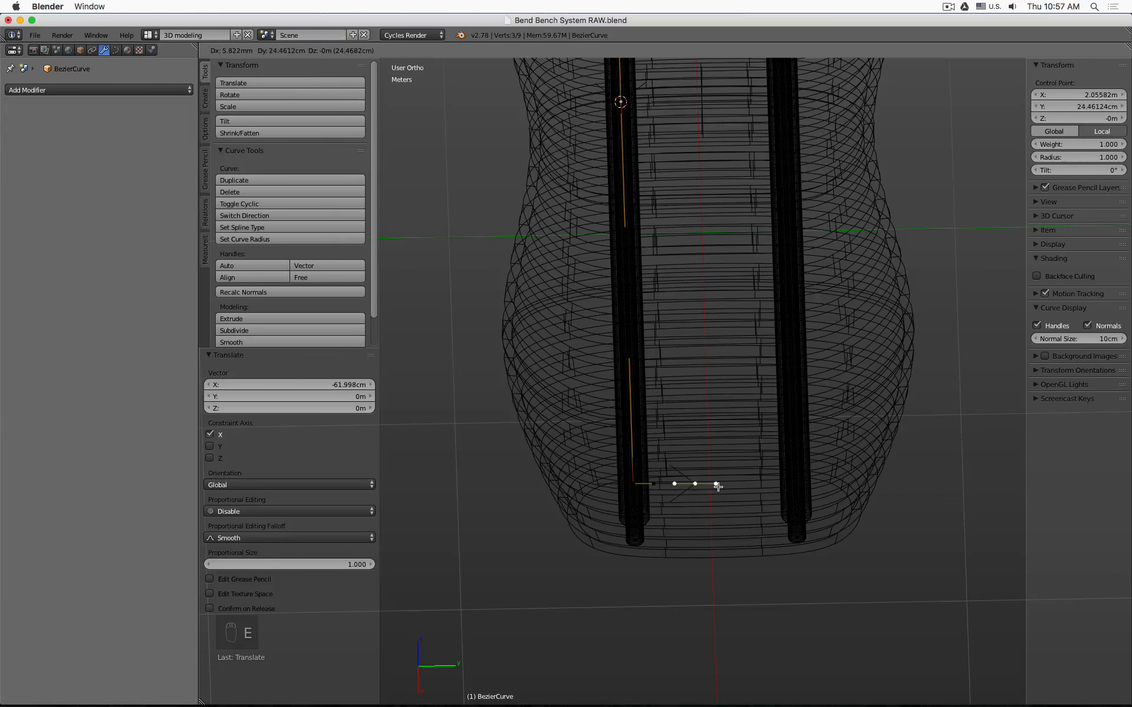
key("y")
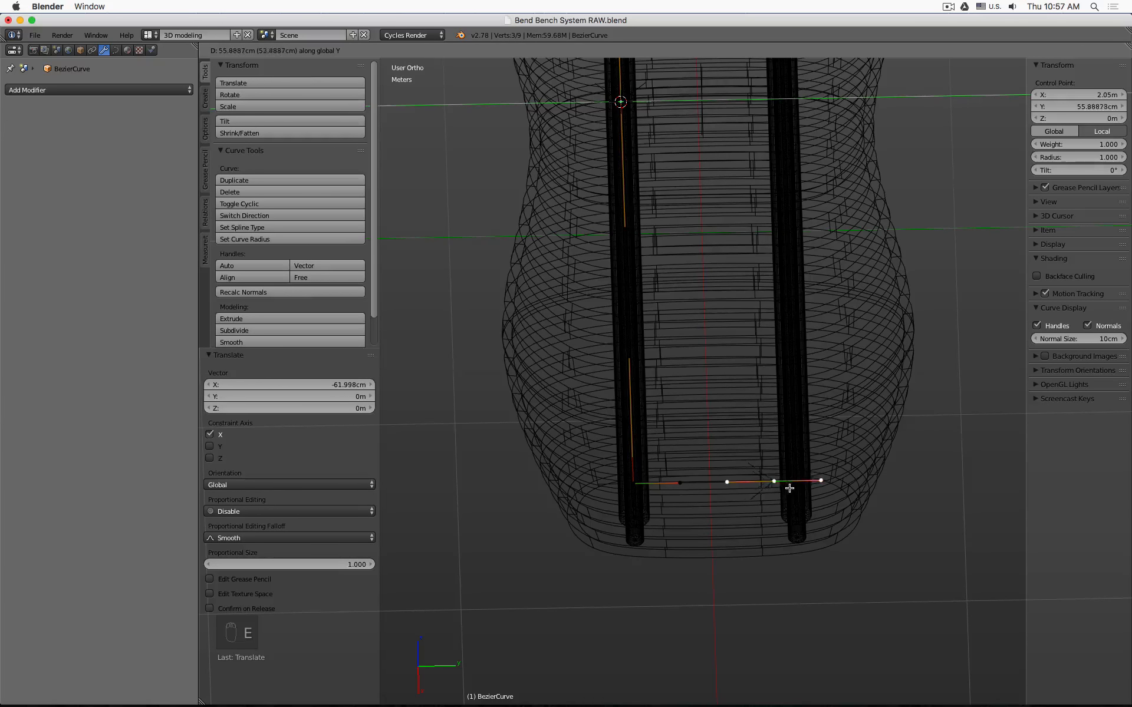
left_click(810, 495)
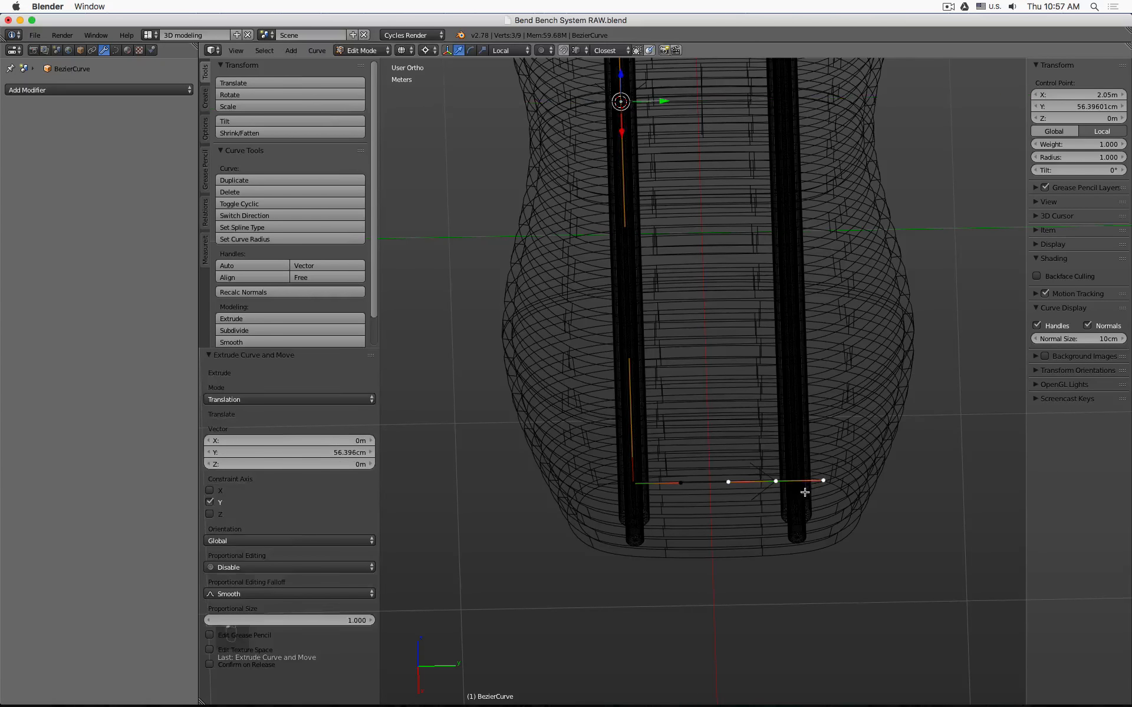
- Snap the 3D cursor to the curve's corner point at the first pipe's end
scroll(811, 496, "up", 3)
scroll(811, 496, "down", 3)
scroll(811, 497, "up", 4)
scroll(811, 496, "down", 2)
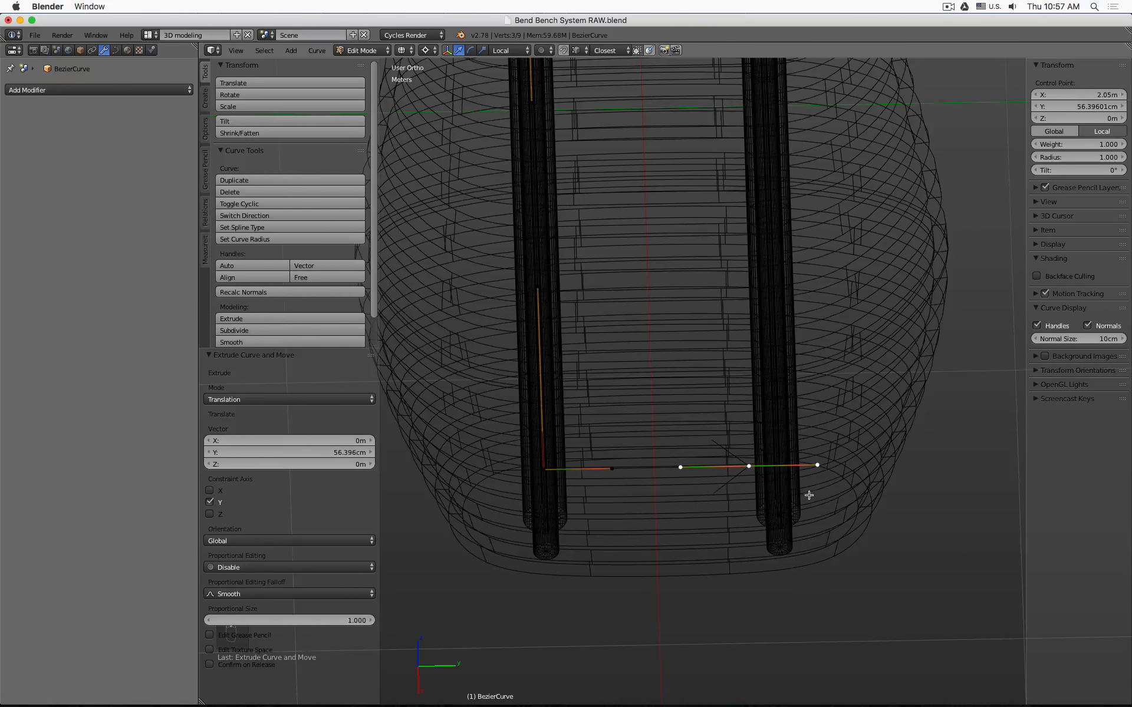
middle_click_drag(599, 356, 605, 466, "shift")
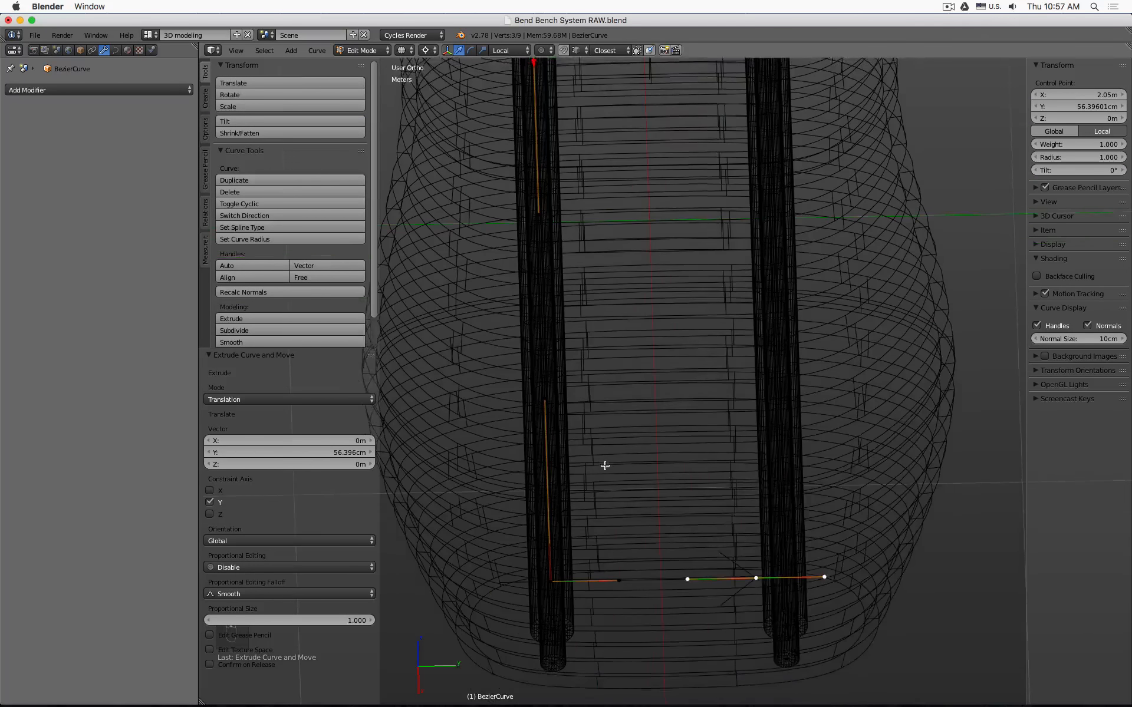
scroll(605, 466, "down", 3)
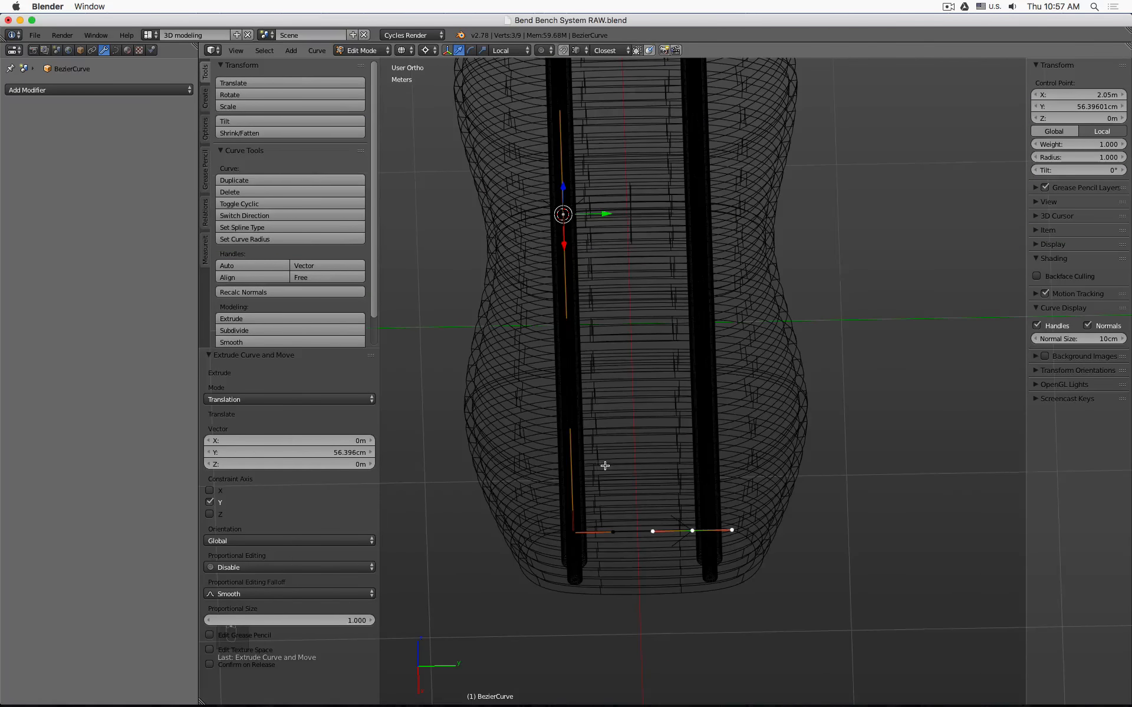
right_click(572, 530)
key("shift+s")
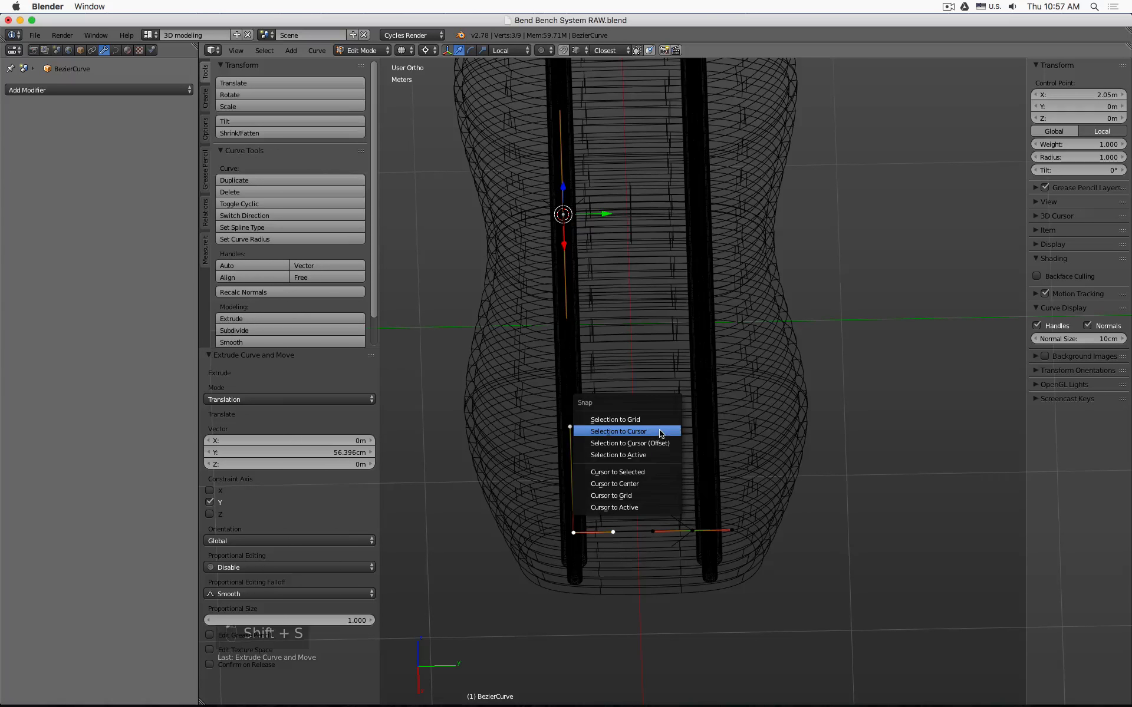
left_click(658, 471)
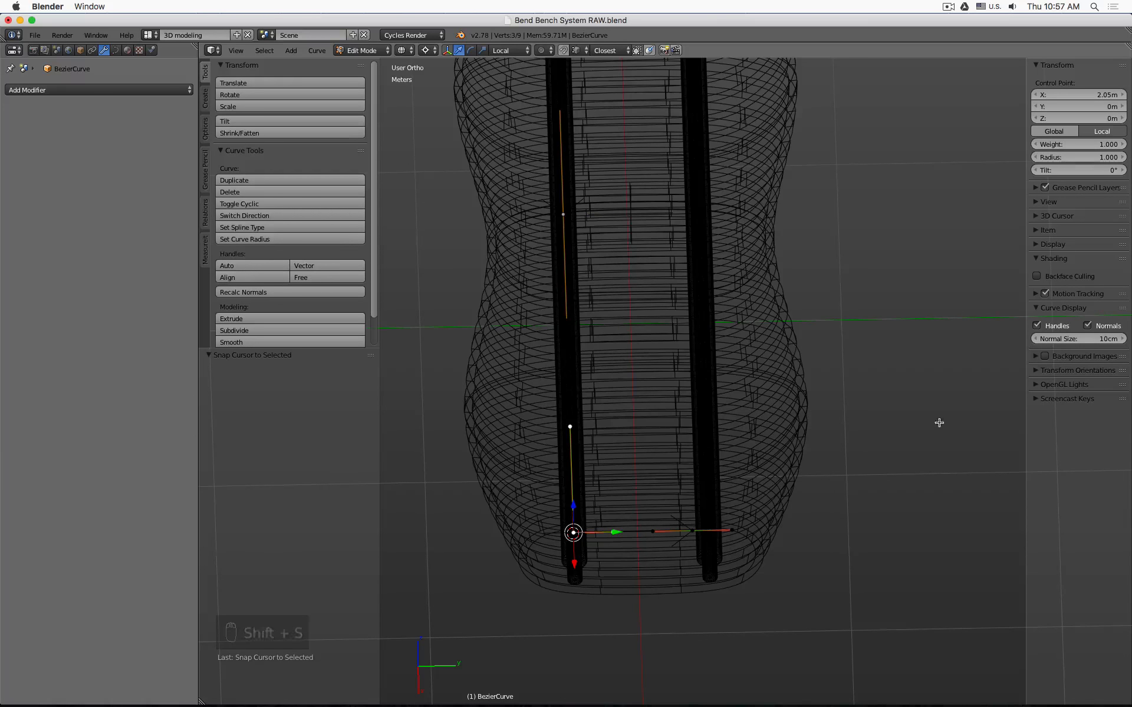
- Mirror the 3D cursor onto the opposite pipe by setting its Y location to 32.0416 cm
left_click(1037, 217)
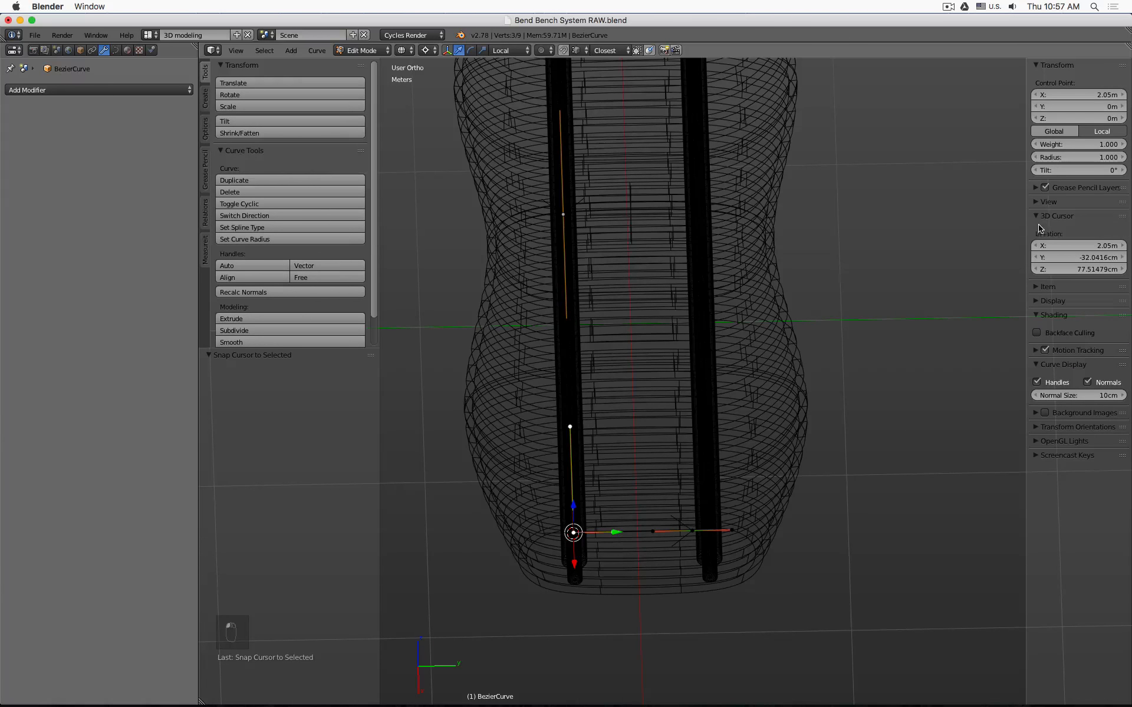
left_click(1082, 260)
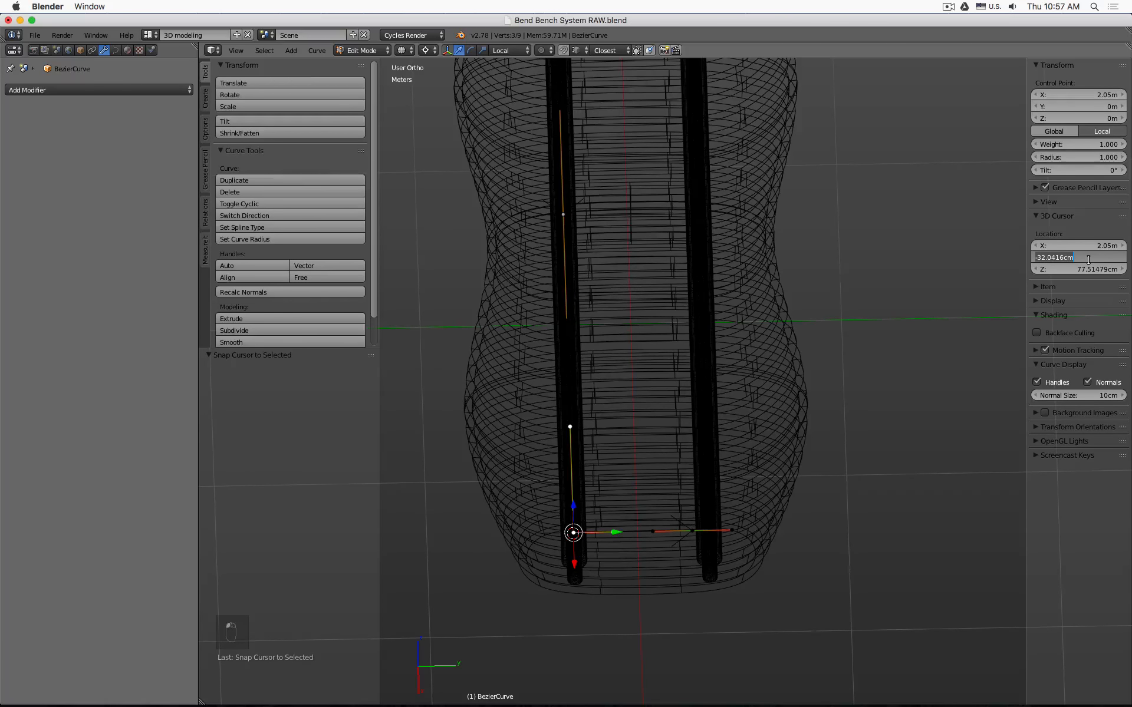
key("Home")
key("Delete")
key("Return")
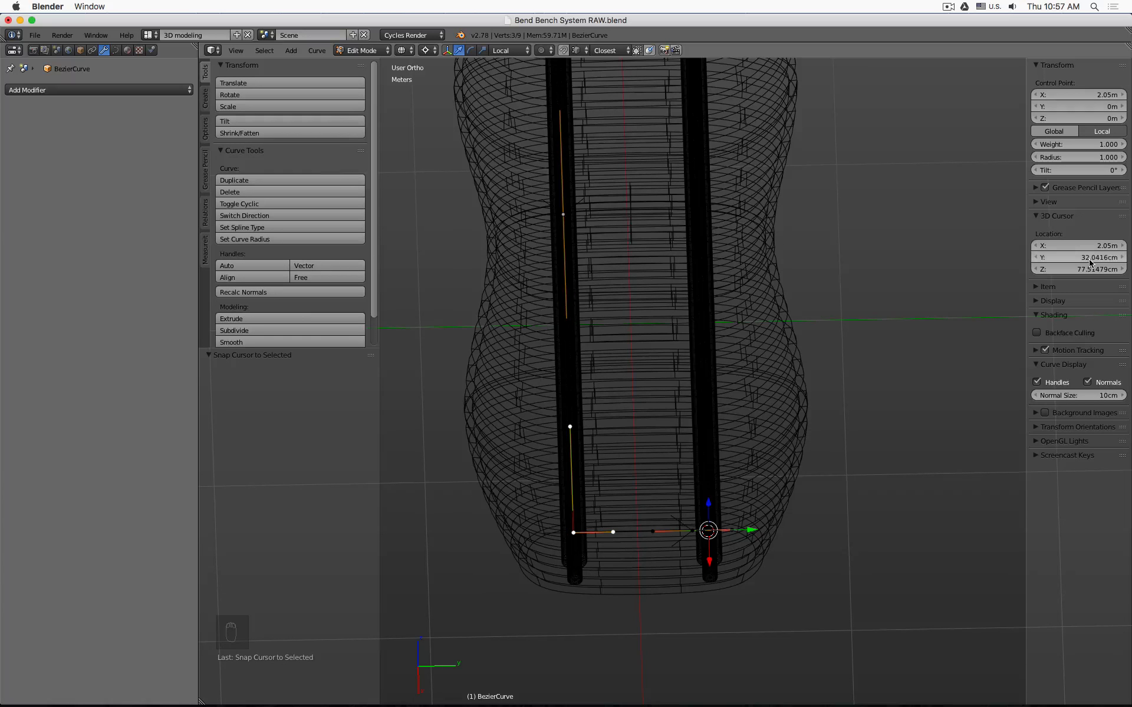
- Snap the curve's extruded end point to the 3D cursor on the opposite pipe
key("KP_Decimal")
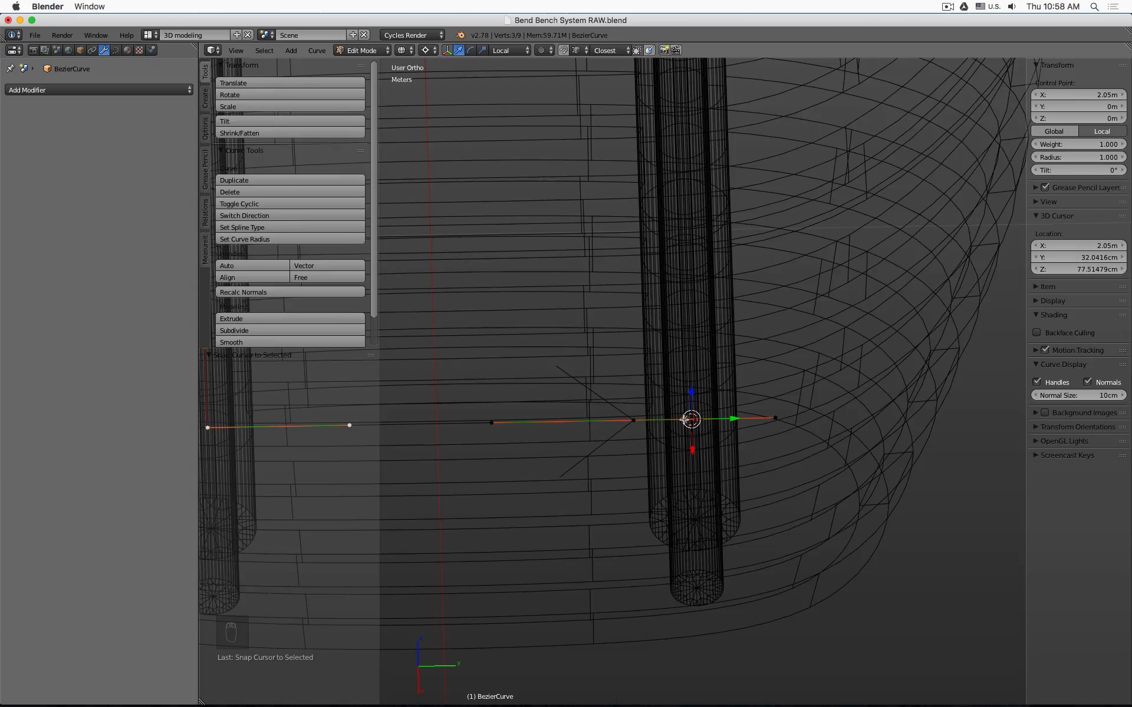
right_click(640, 423)
key("shift+s")
left_click(623, 430)
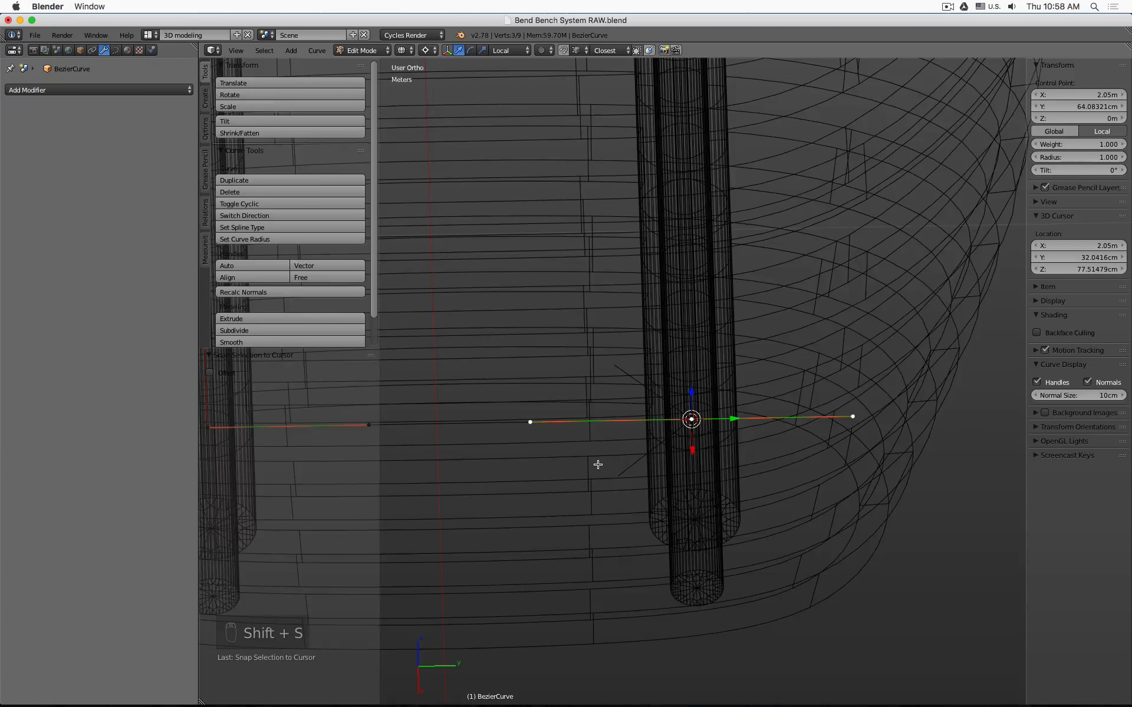
- Extrude the curve's end point about 1.2 m along negative X, back along the opposite pipe
middle_click_drag(598, 465, 673, 466)
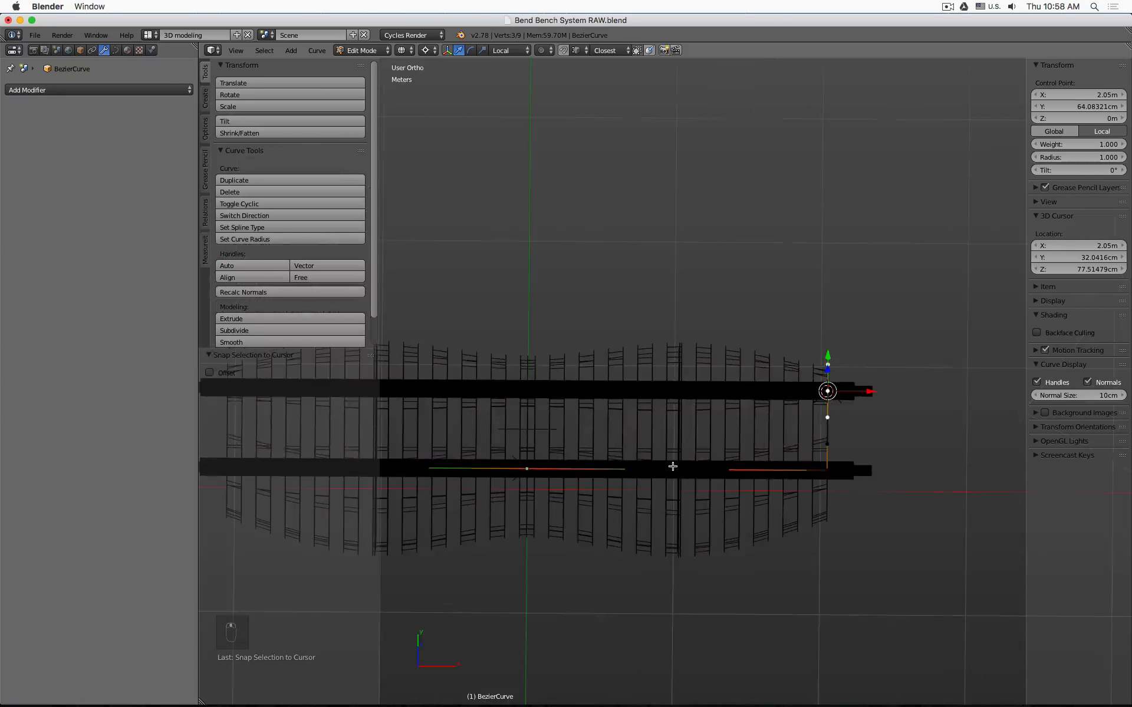
key("e")
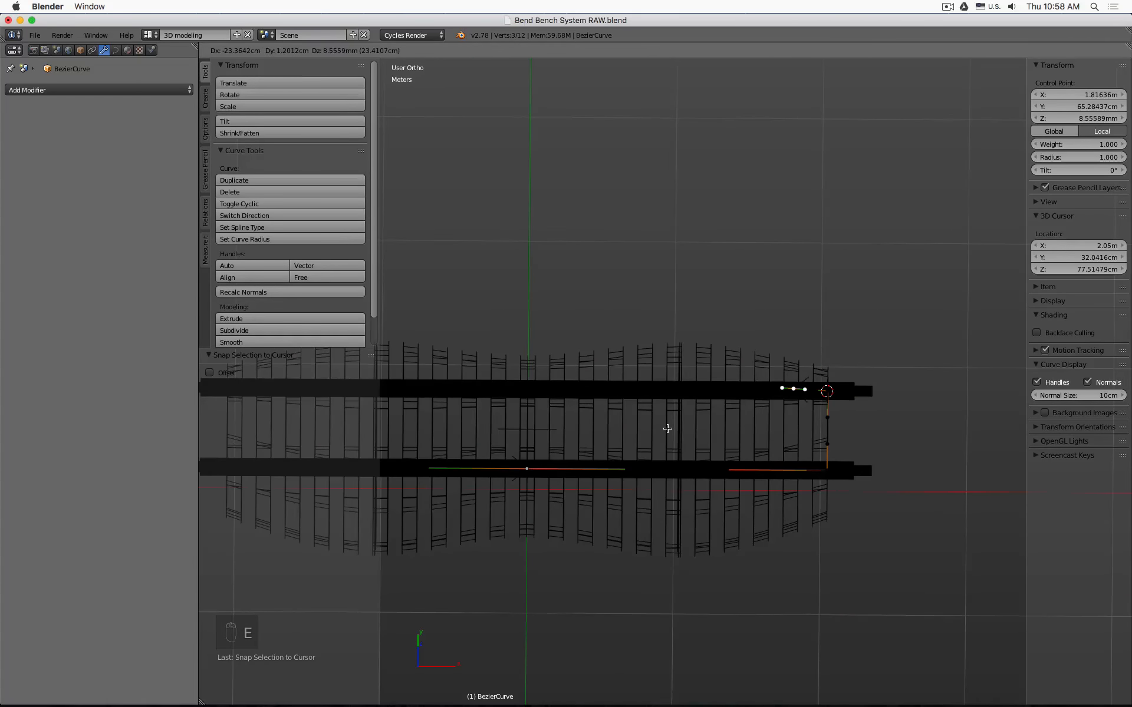
left_click(526, 430)
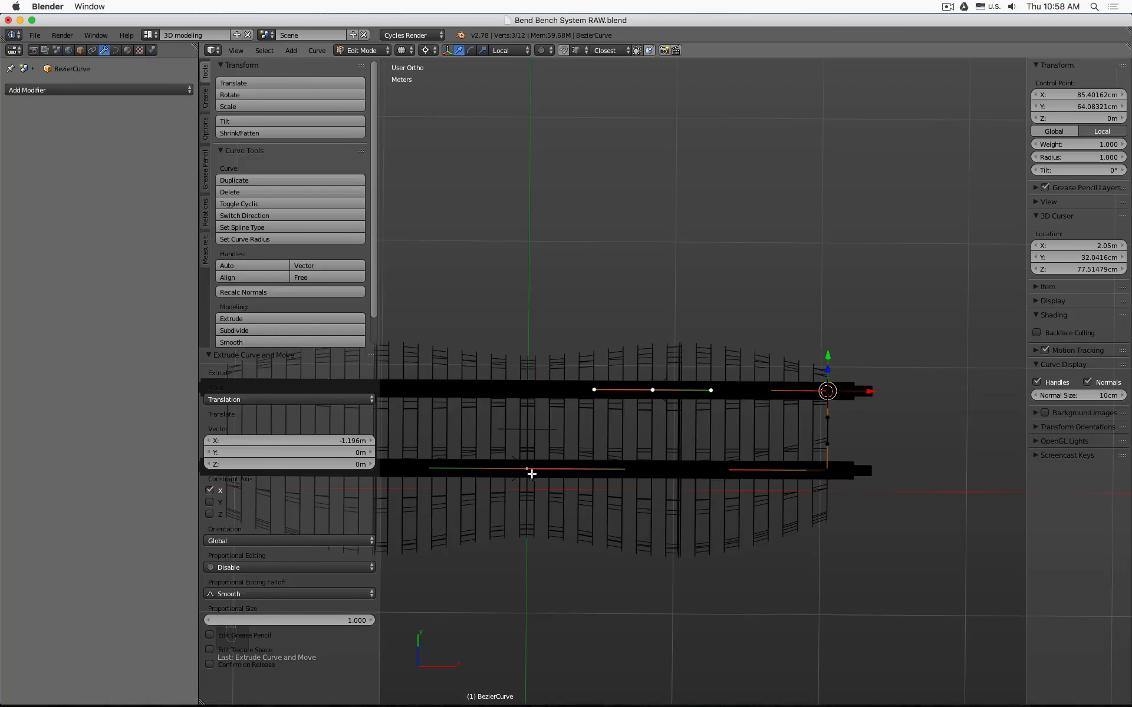
- Snap the 3D cursor to the curve's start point, then set the cursor's Y location to 32.0416 cm
right_click(529, 470)
key("shift+s")
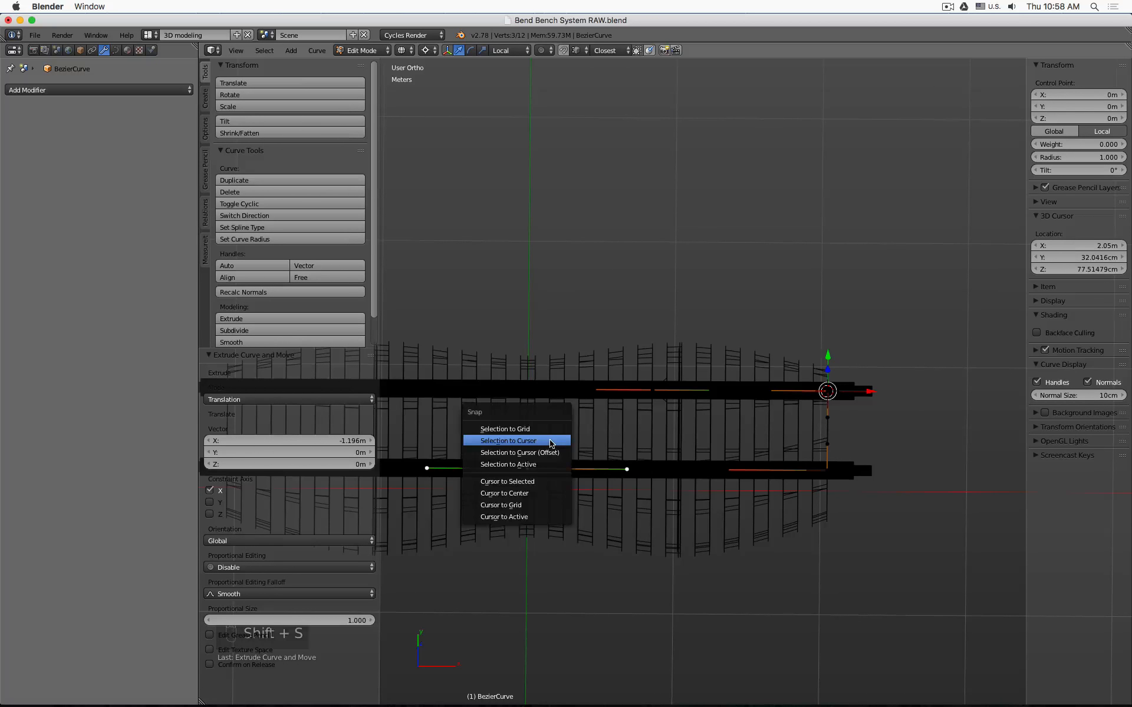
left_click(543, 483)
middle_click_drag(538, 480, 796, 354)
left_click(1081, 254)
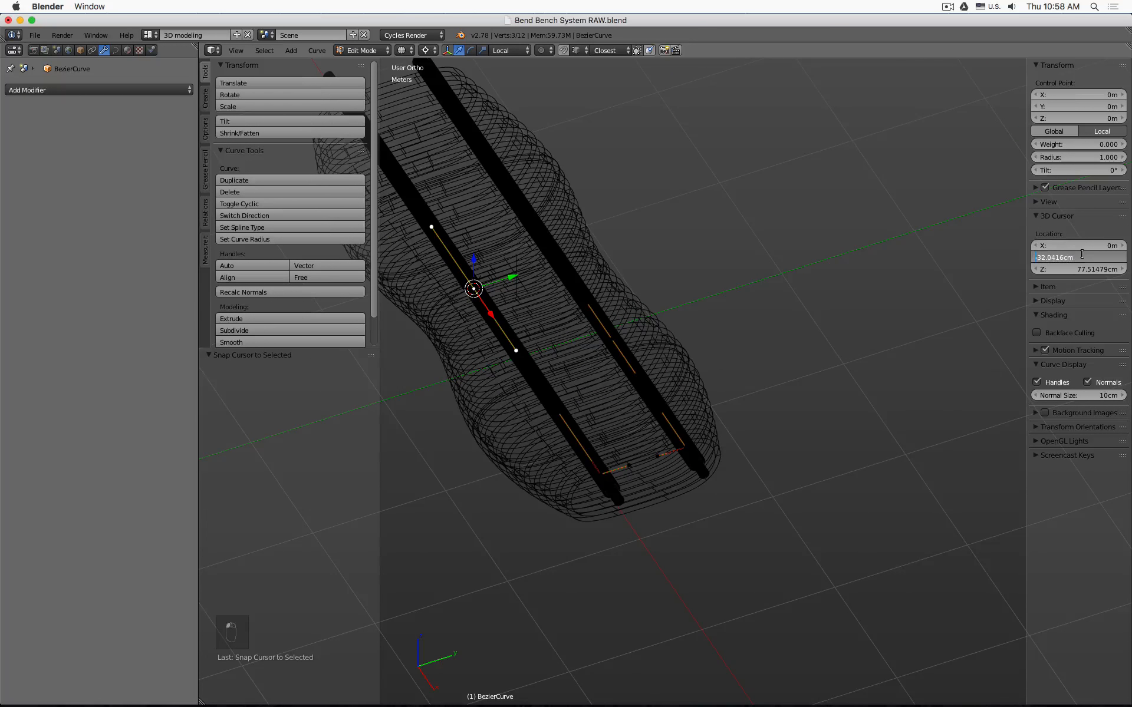
key("Delete")
key("Return")
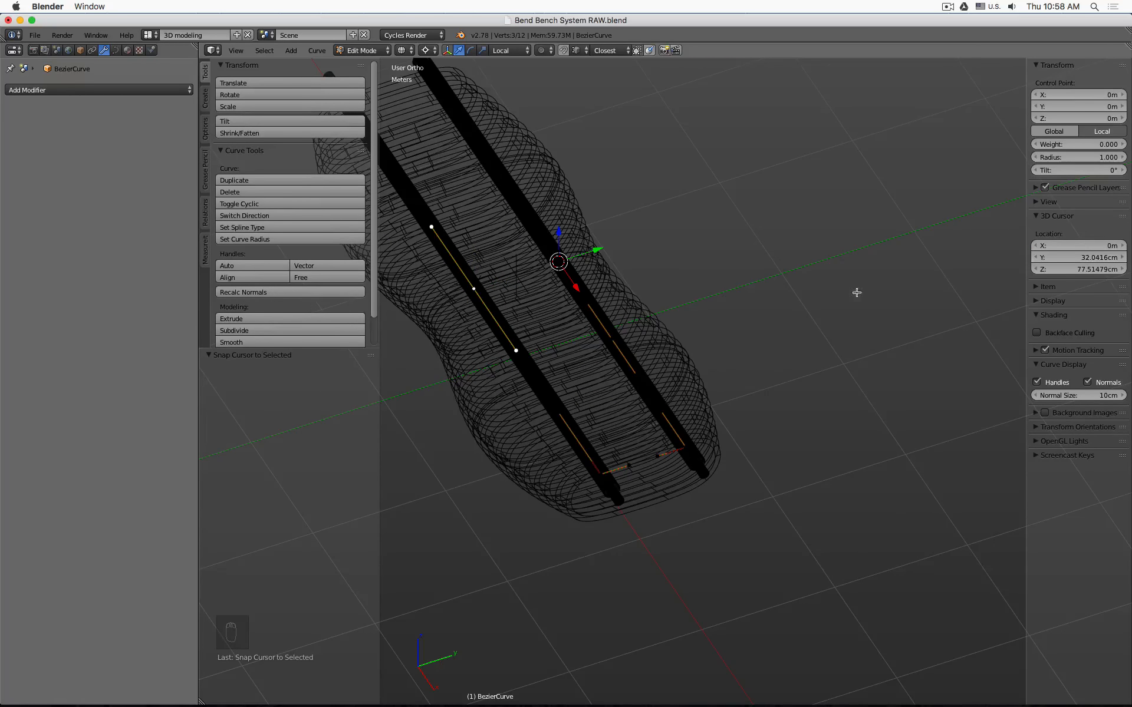
- Snap the curve's last extruded point to the 3D cursor and show the result in top view
right_click(613, 340)
key("shift+s")
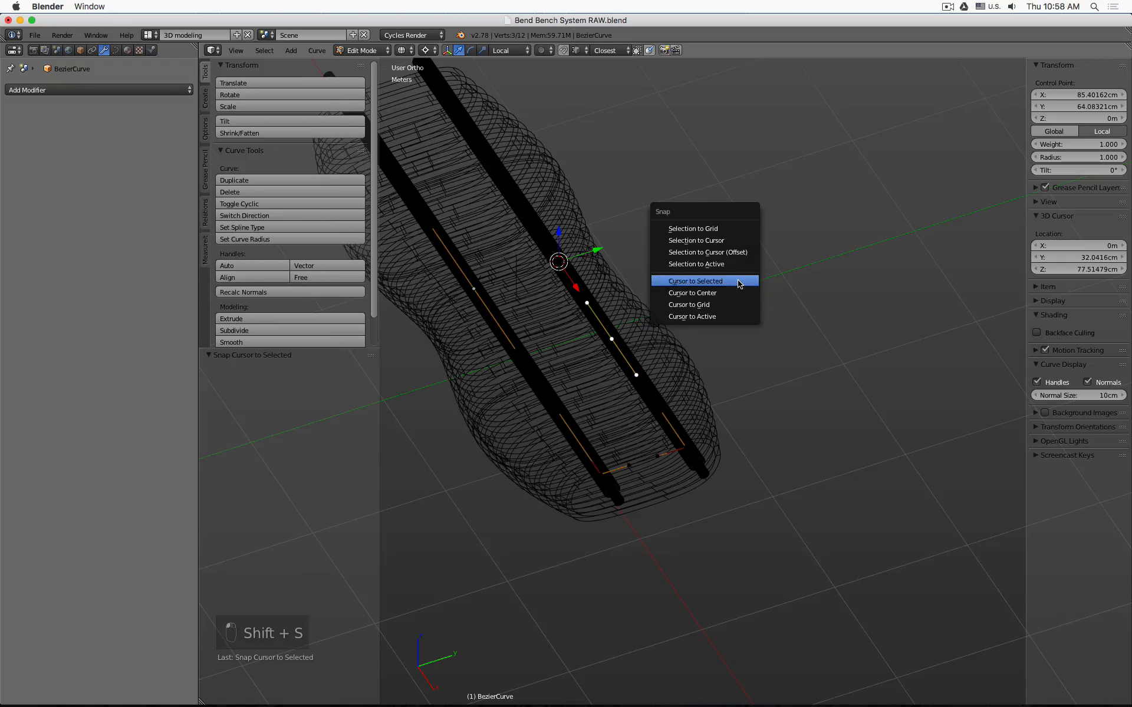
left_click(735, 242)
middle_click_drag(653, 407, 741, 430)
key("KP_7")
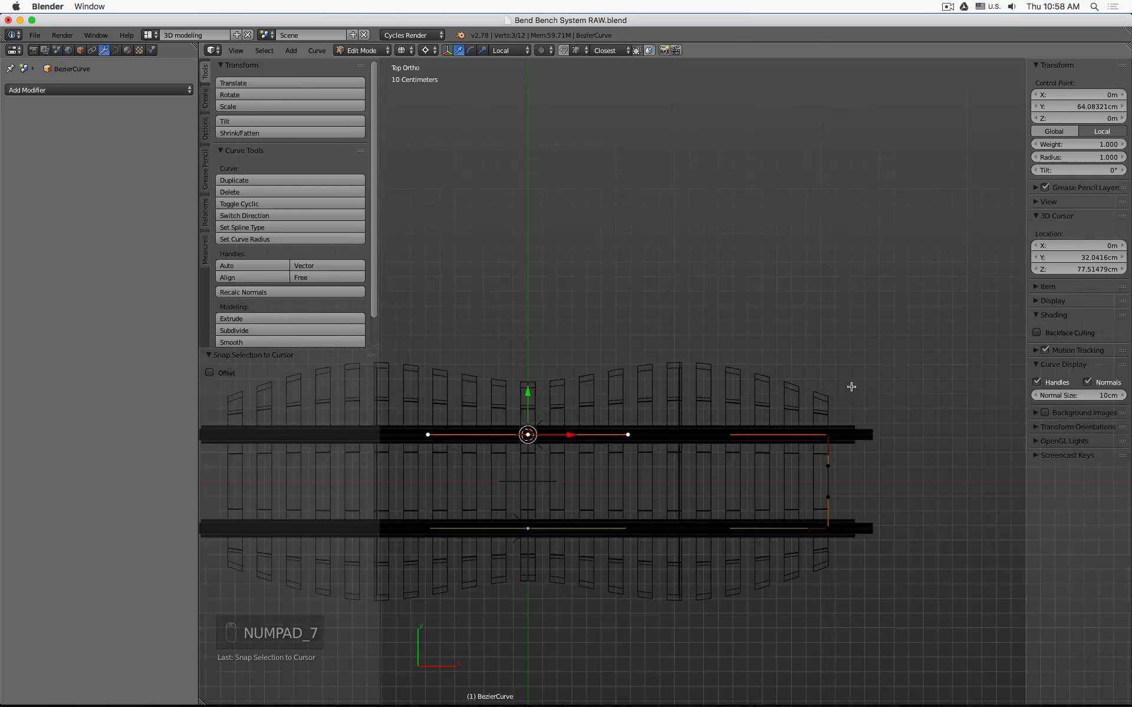
- Move the finished curve object to the fourth layer and show the ribs without the pipes
key("Tab")
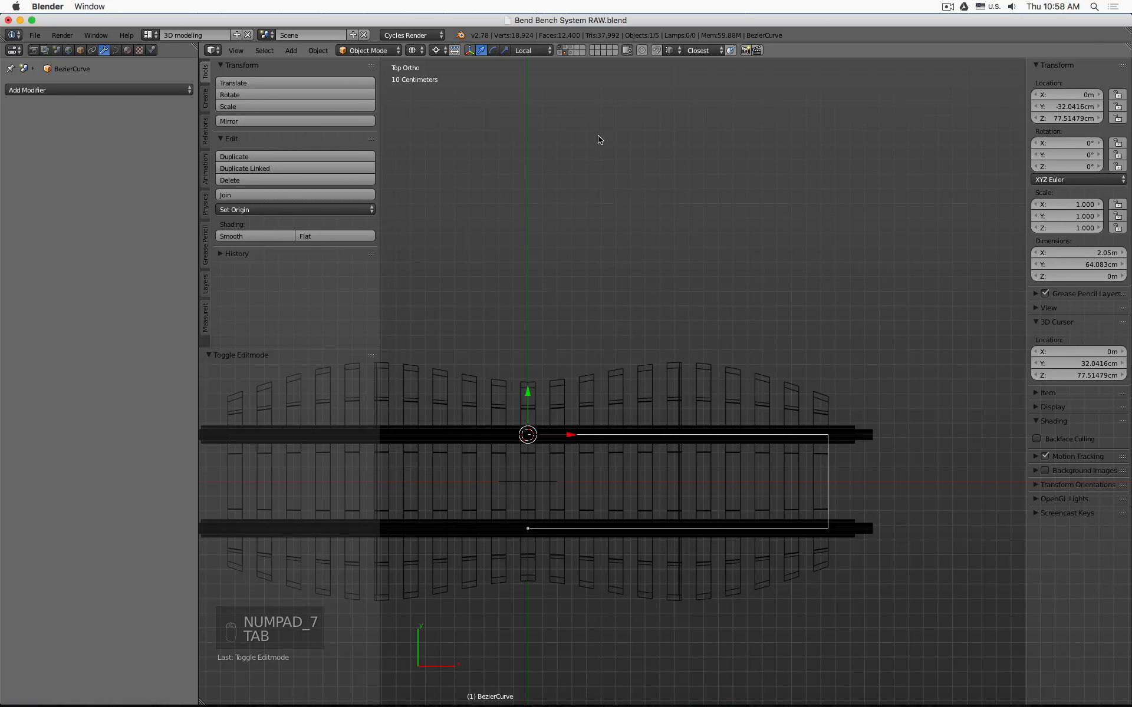
key("m")
left_click(701, 152)
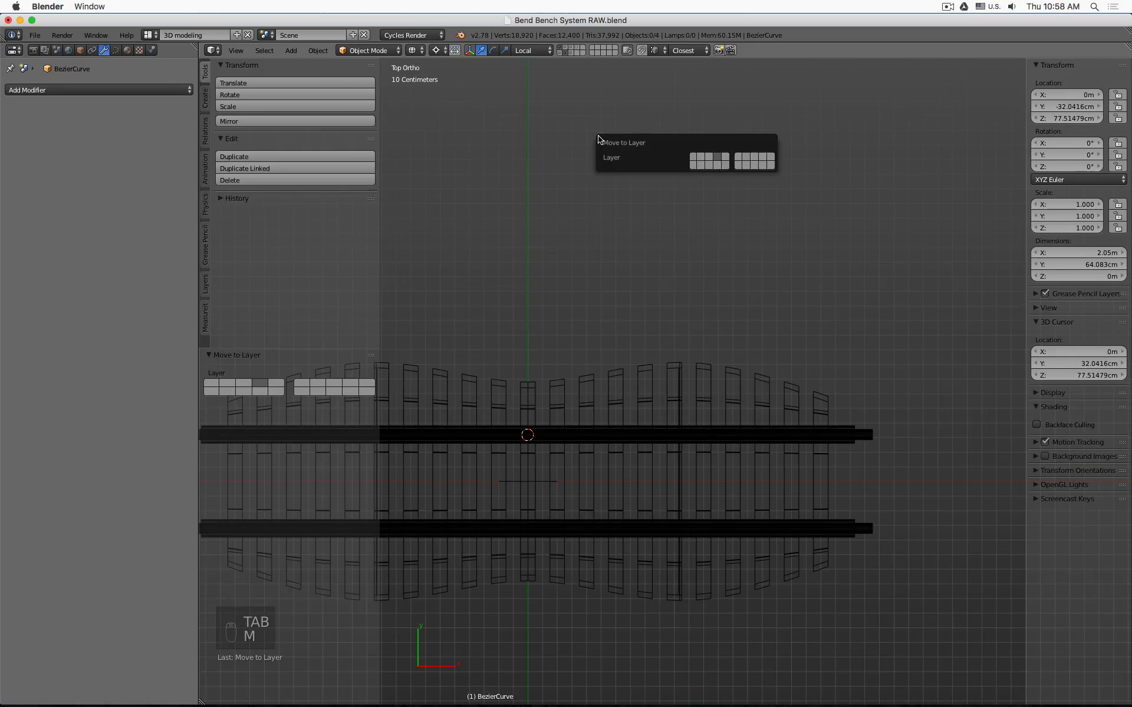
left_click(566, 53)
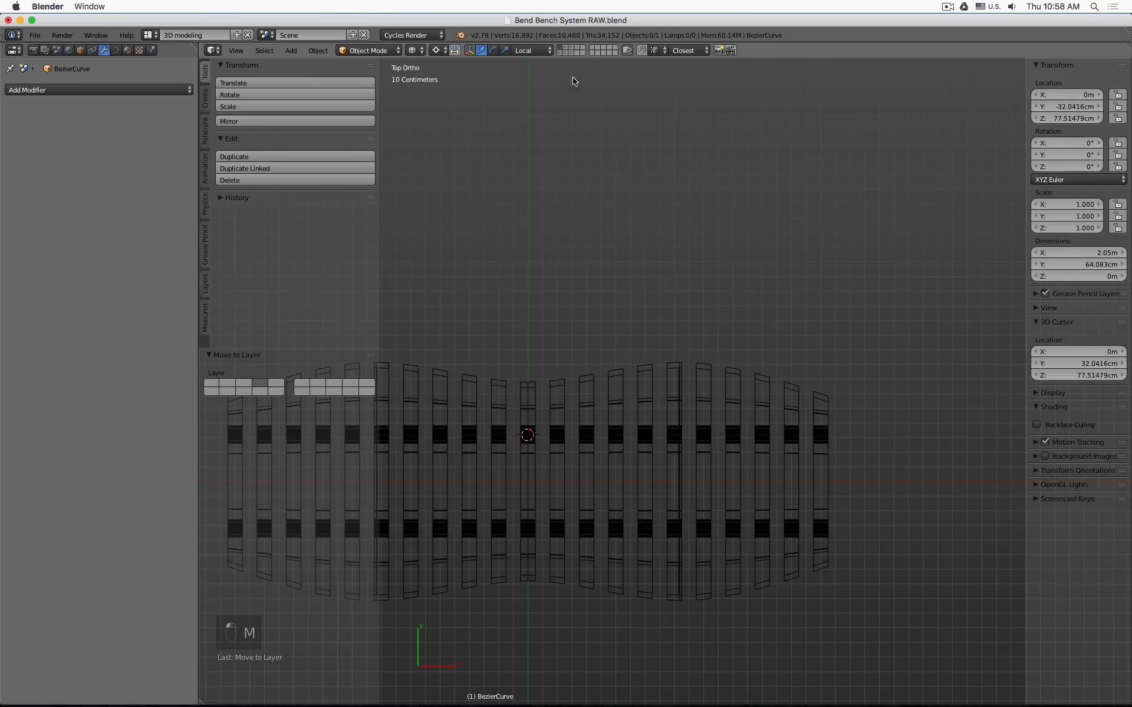
- Subdivide the curve's segment across the bench end with 2 cuts
key("Tab")
scroll(831, 454, "up", 6)
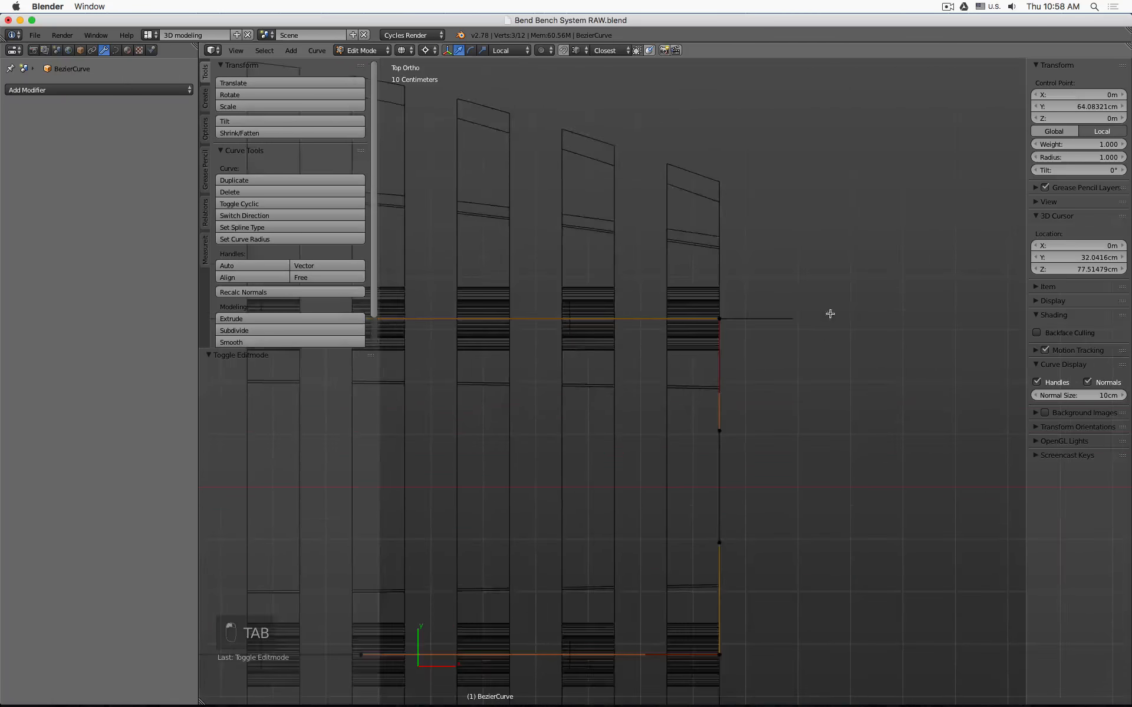
middle_click_drag(830, 314, 840, 229, "shift")
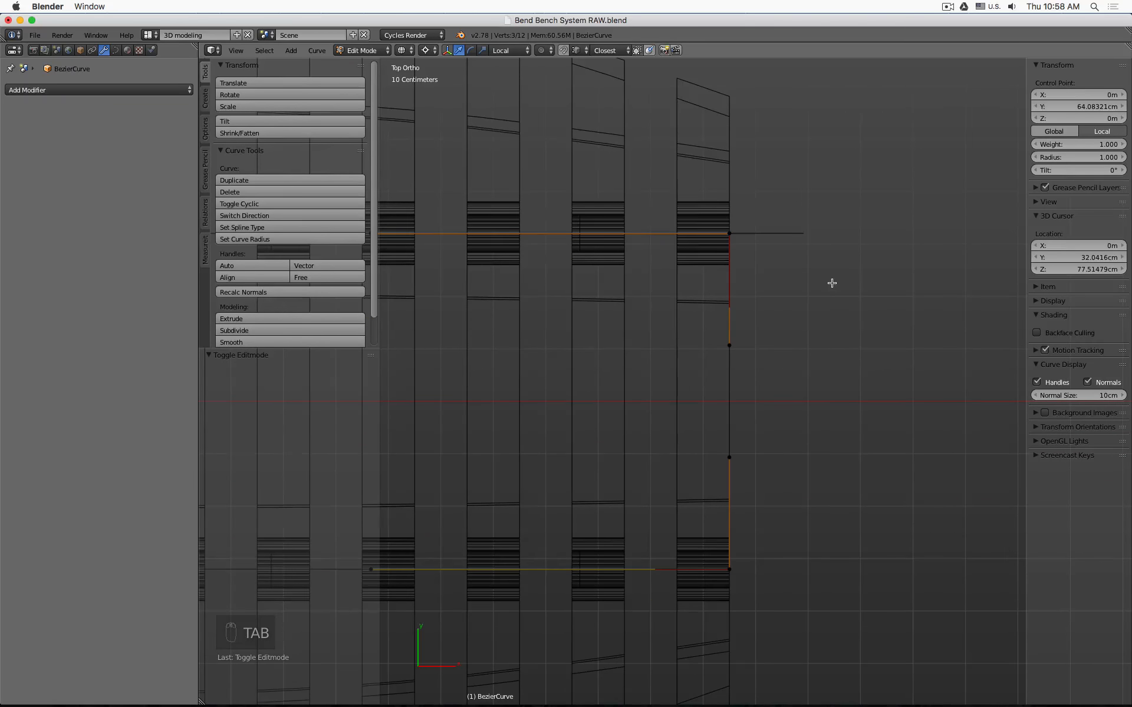
right_click(754, 250)
right_click(772, 560, "shift")
key("w")
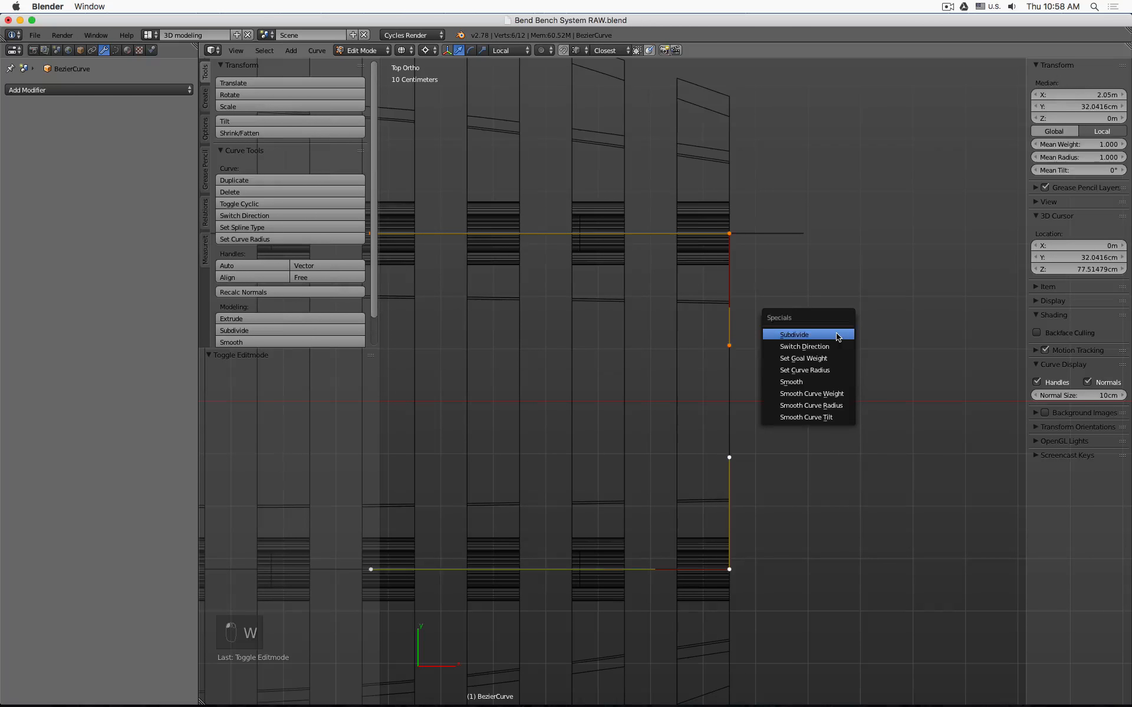
left_click(836, 333)
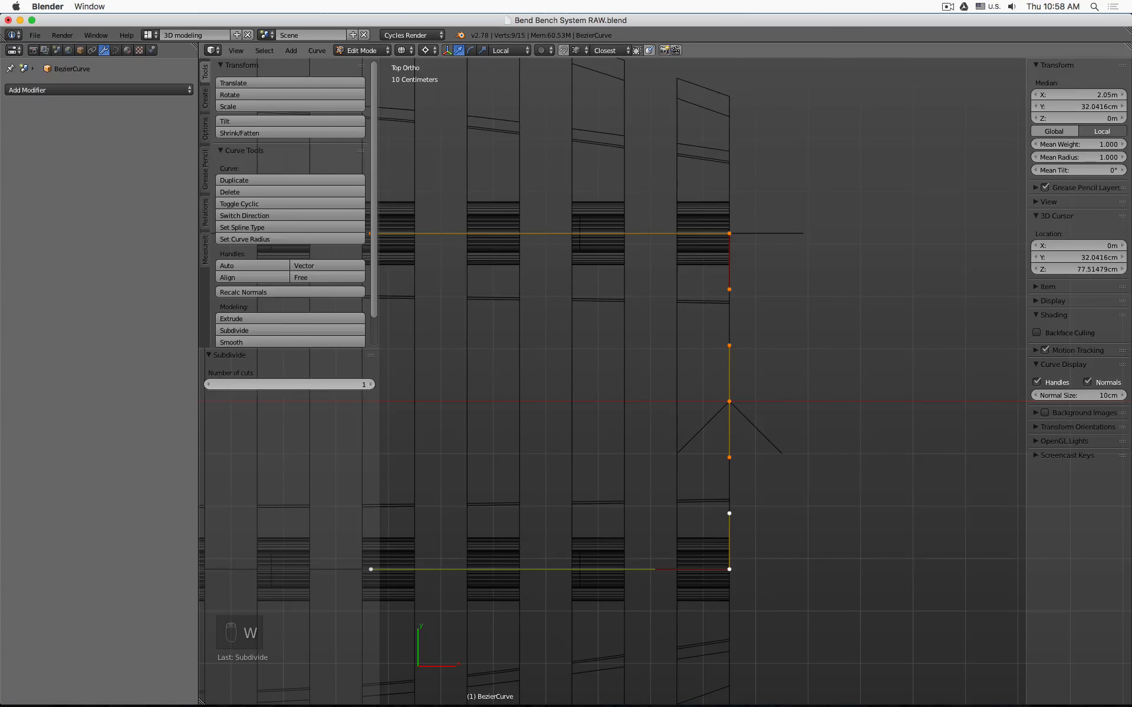
left_click(370, 384)
- Centre the pivot on the two new curve points and move them about 14.9 cm outward along X
right_click(749, 357)
right_click(732, 422, "shift")
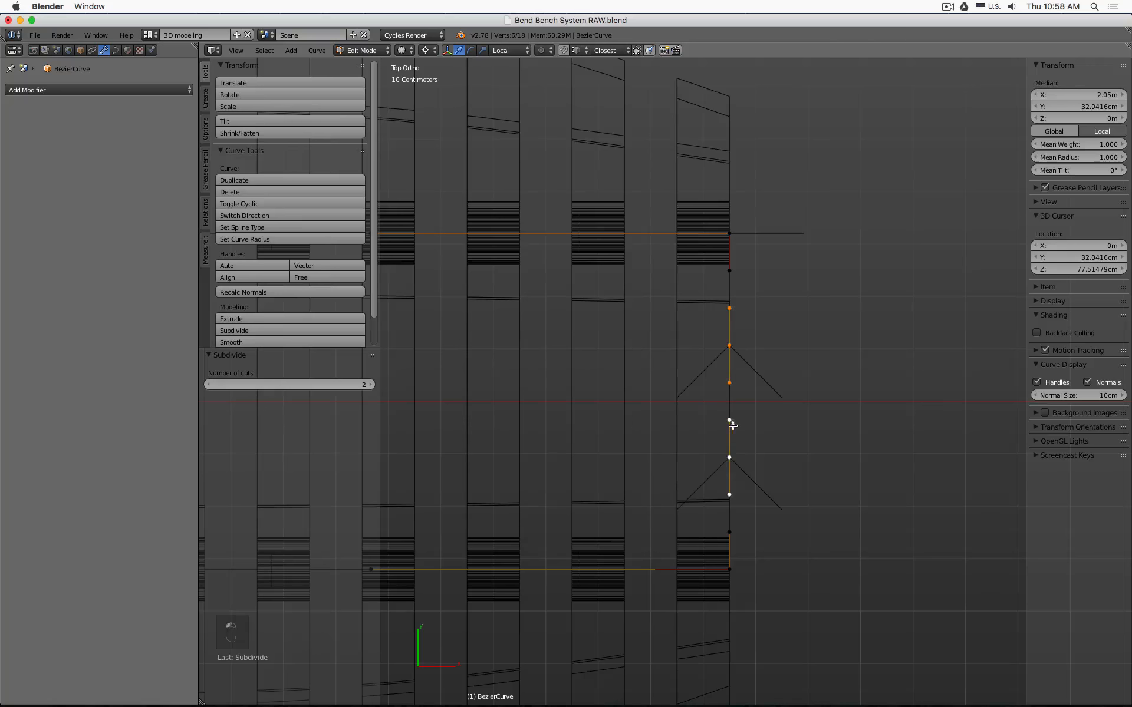
left_click(431, 51)
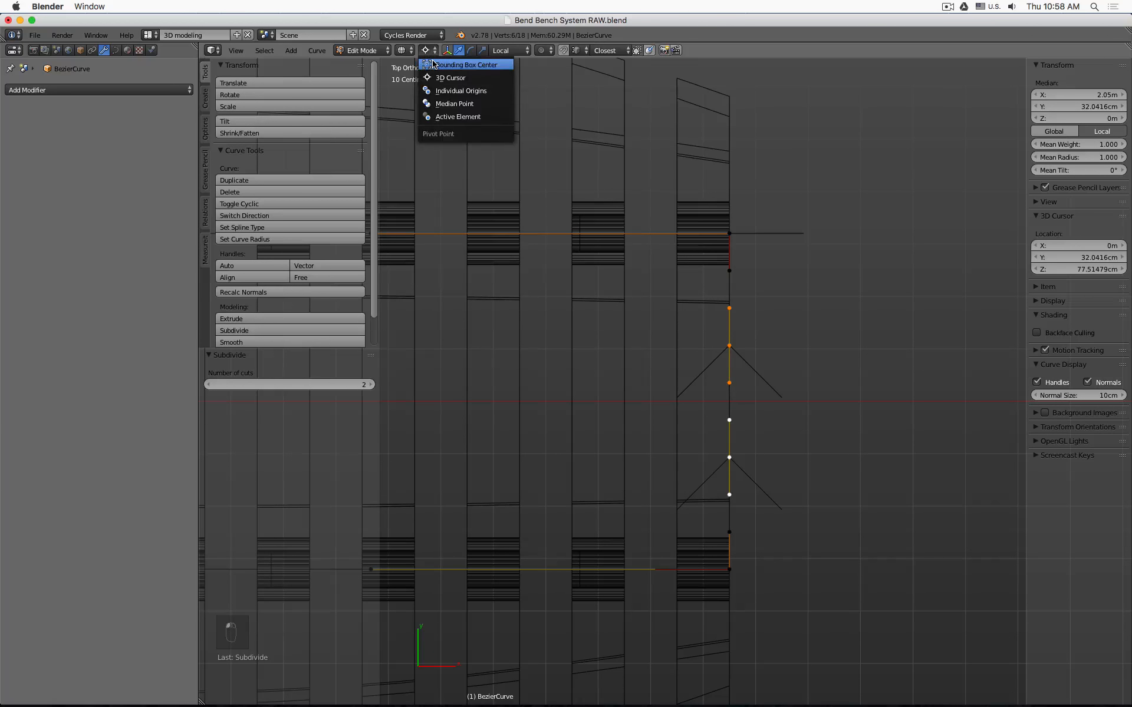
left_click(513, 119)
left_click_drag(774, 398, 853, 396)
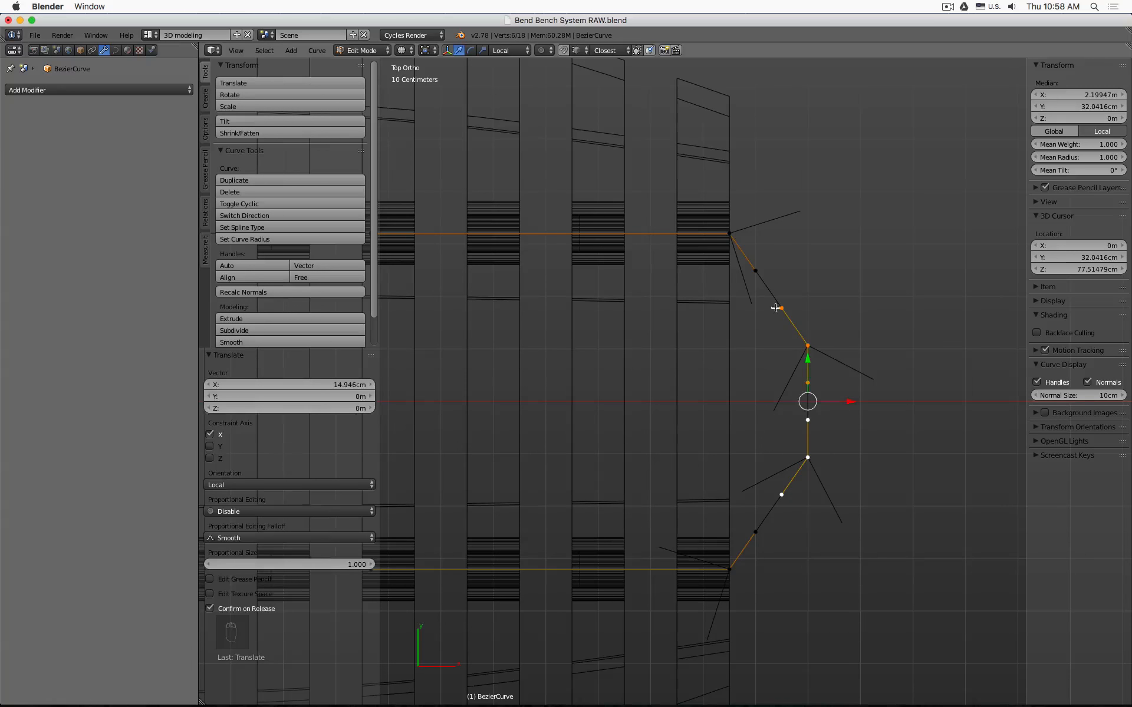
- Set the four handles on the curve's two slanted corner segments to the Aligned type
right_click(782, 308)
right_click(756, 271, "shift")
right_click(756, 532, "shift")
right_click(781, 495, "shift")
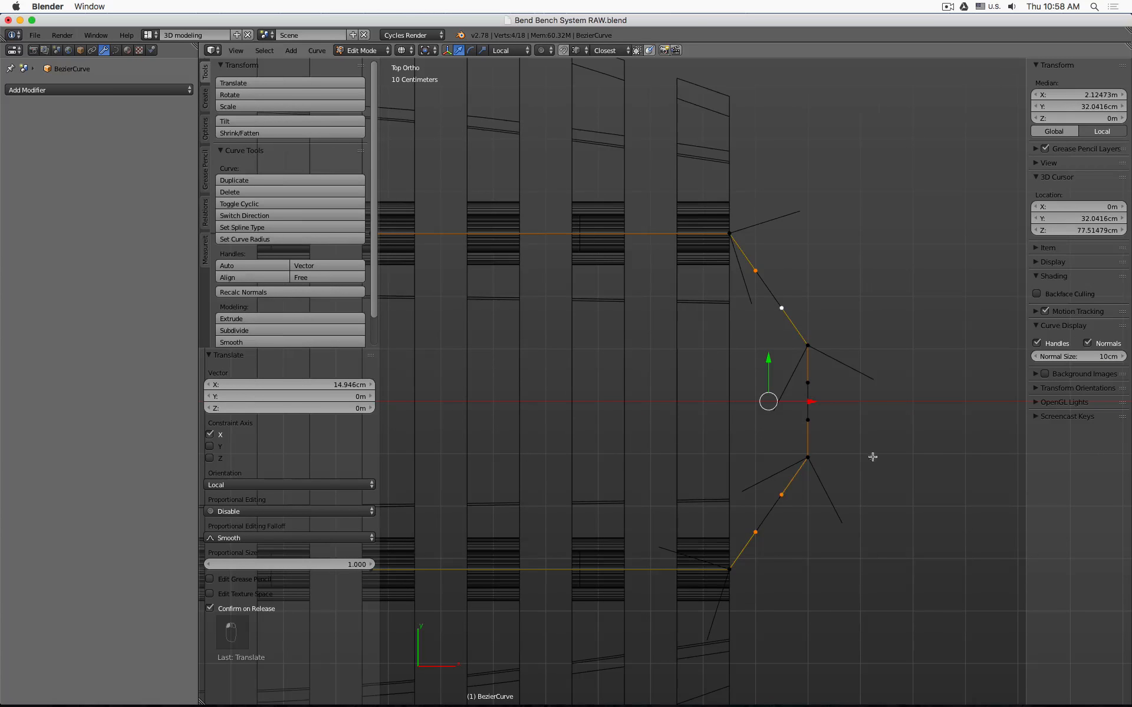
key("v")
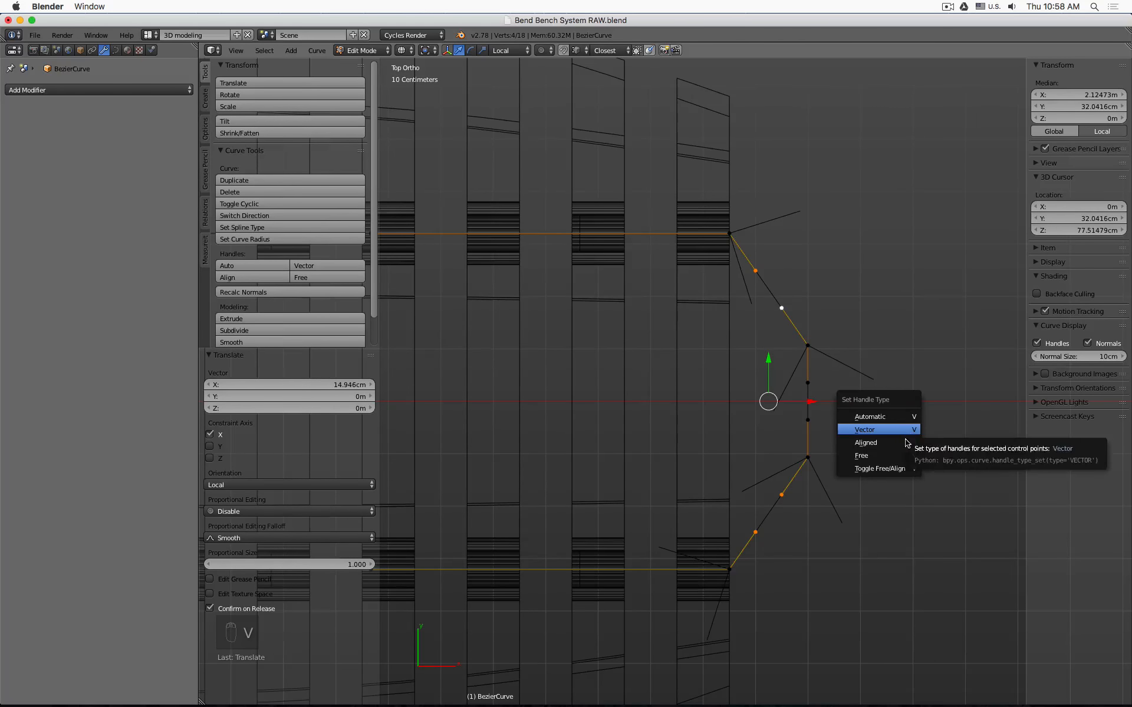
left_click(905, 446)
- Scale the two outer curve points apart by about 1.54 to round the end's corners
right_click(822, 345)
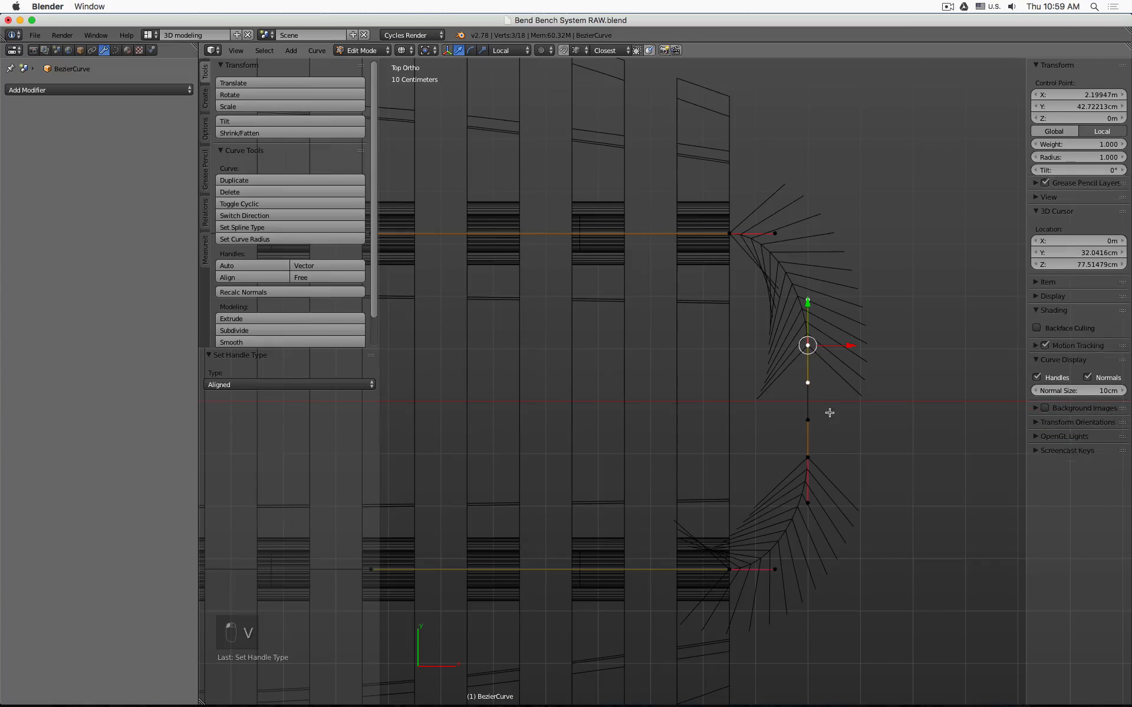
right_click(813, 458, "shift")
key("s")
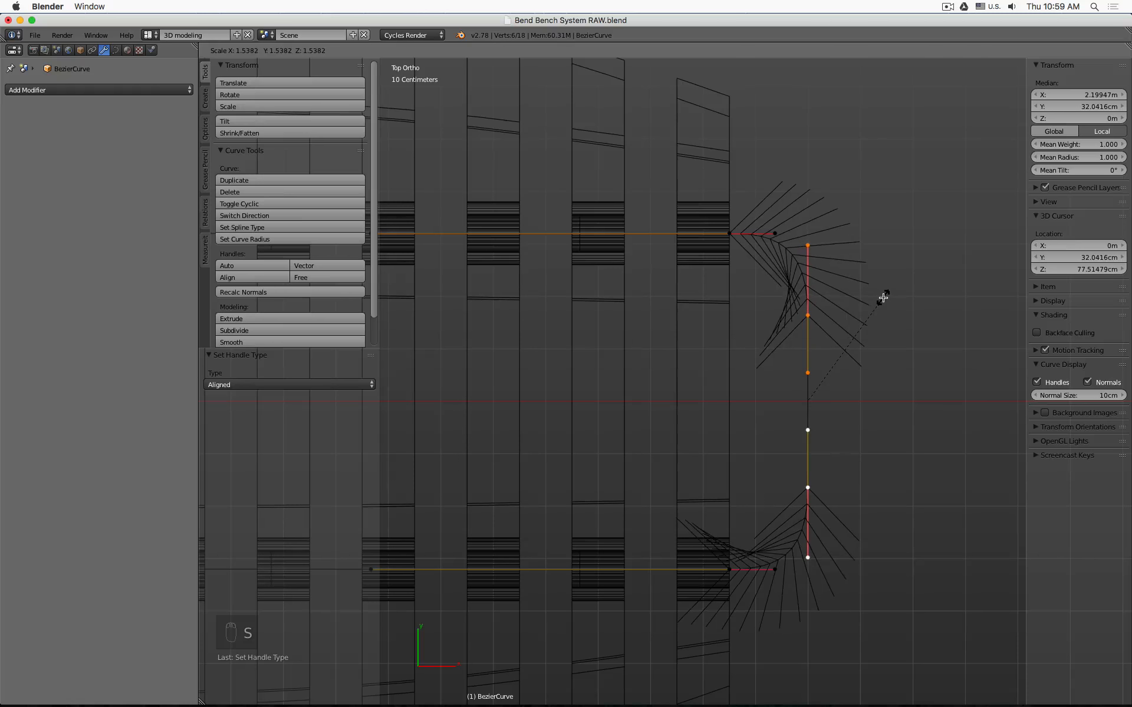
left_click(882, 298)
- Preview the rounded end in solid shading, then scale the two outer curve points by about 0.96 towards each other
key("Tab")
key("z")
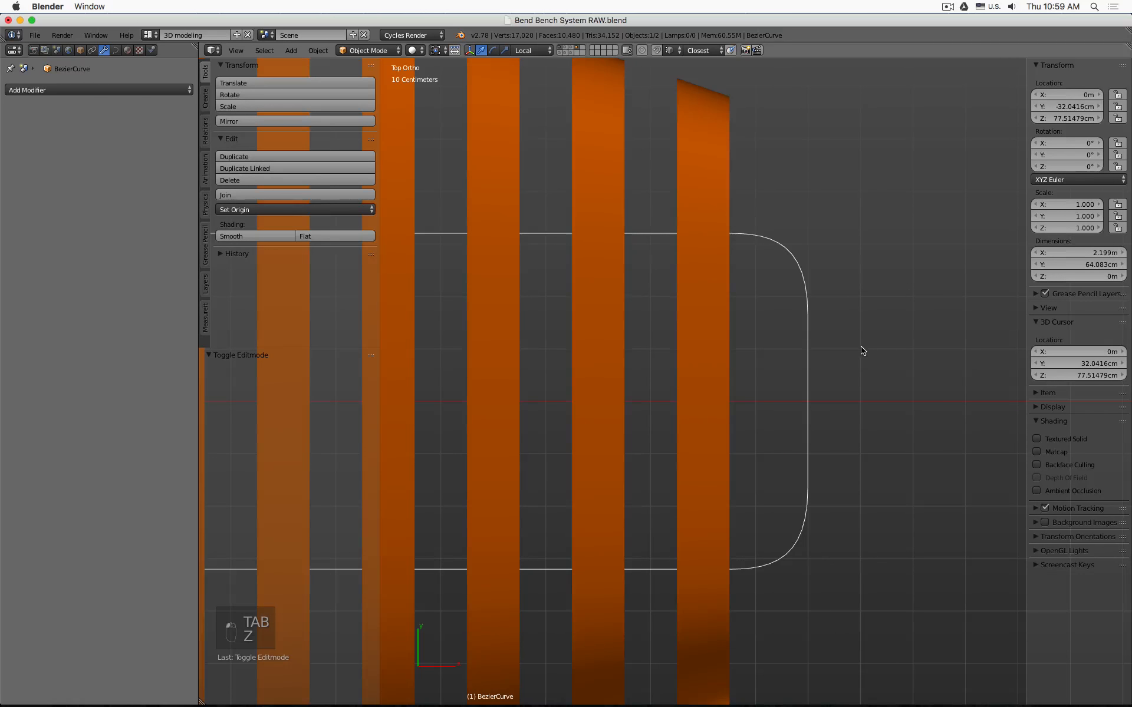
key("z")
key("Tab")
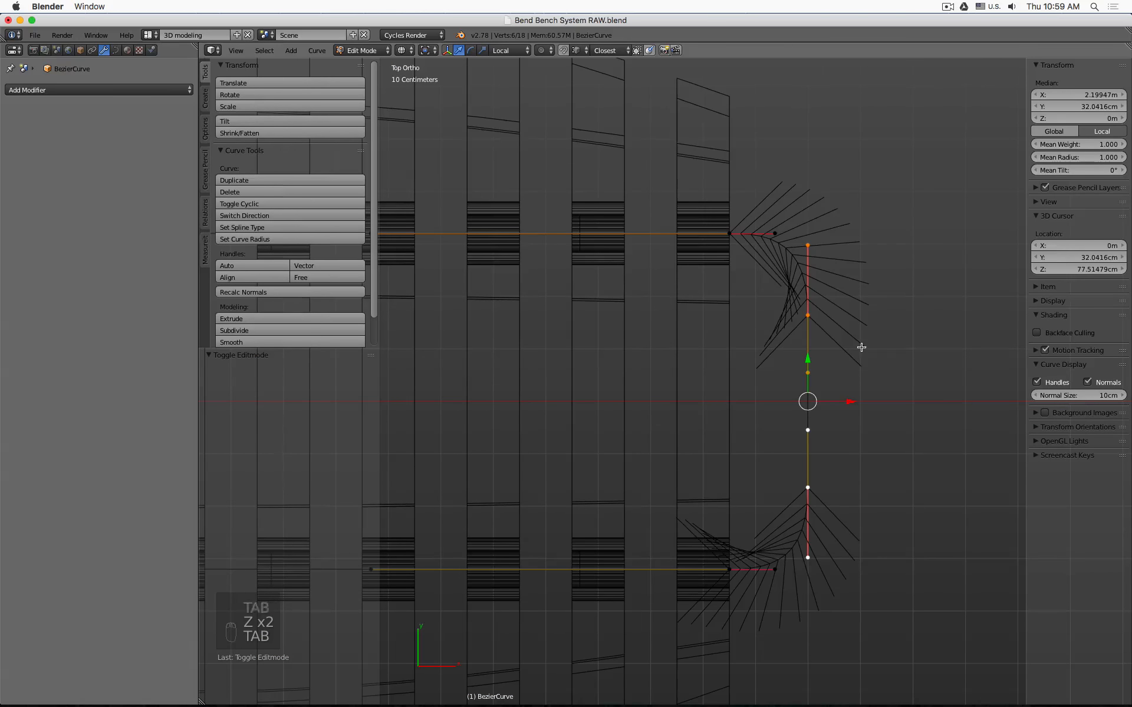
key("s")
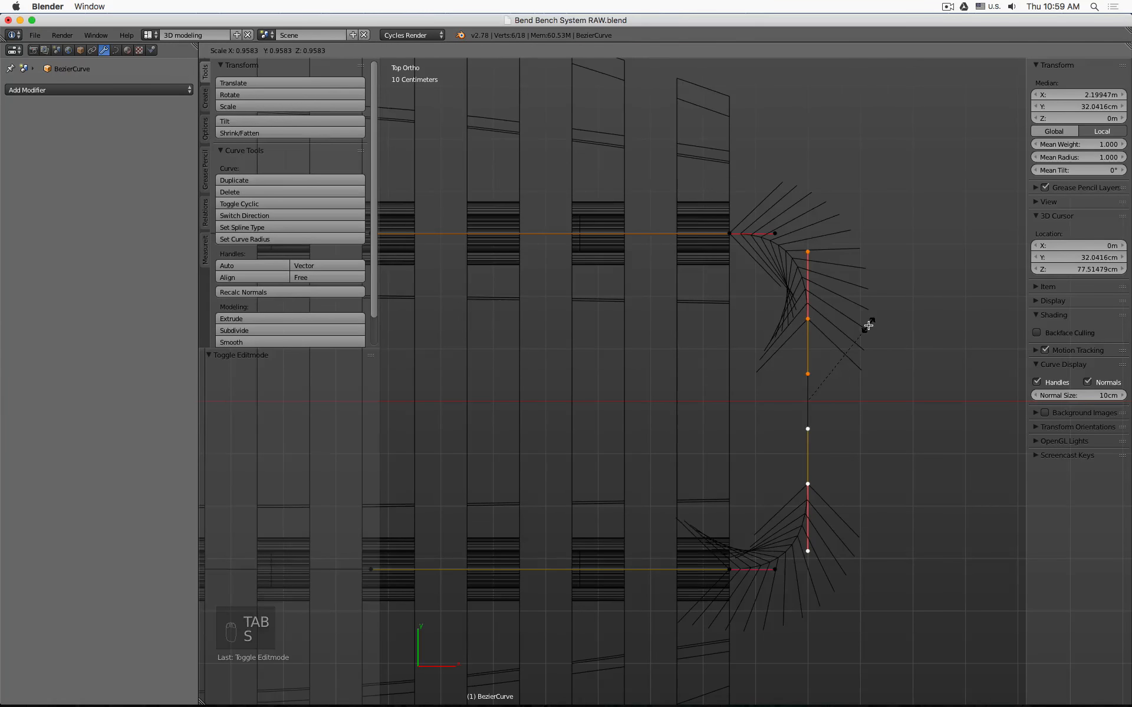
left_click(869, 328)
key("Tab")
- Look through the bench's layers and inspect the Pipe Core object with its Mirror modifier display off and on again
scroll(871, 329, "down", 4)
mouse_move(941, 421)
middle_mouse_down()
mouse_move(889, 331)
mouse_move(932, 369)
mouse_move(848, 363)
mouse_move(675, 126)
middle_mouse_up()
key("z")
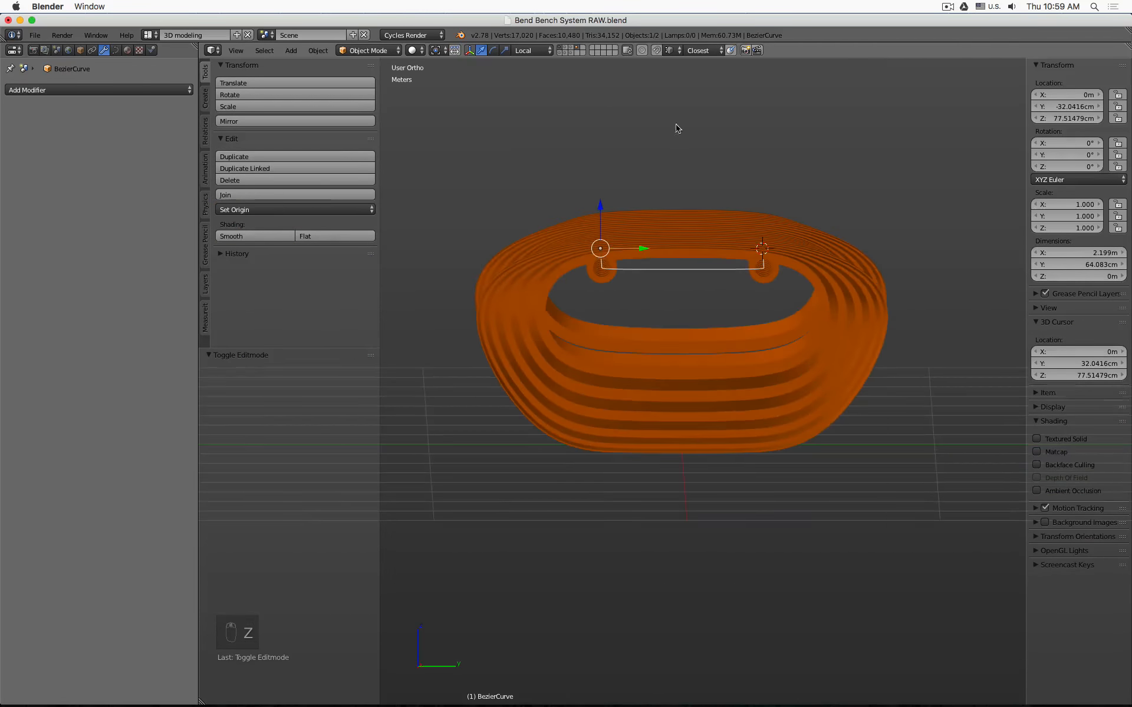
left_click(571, 48)
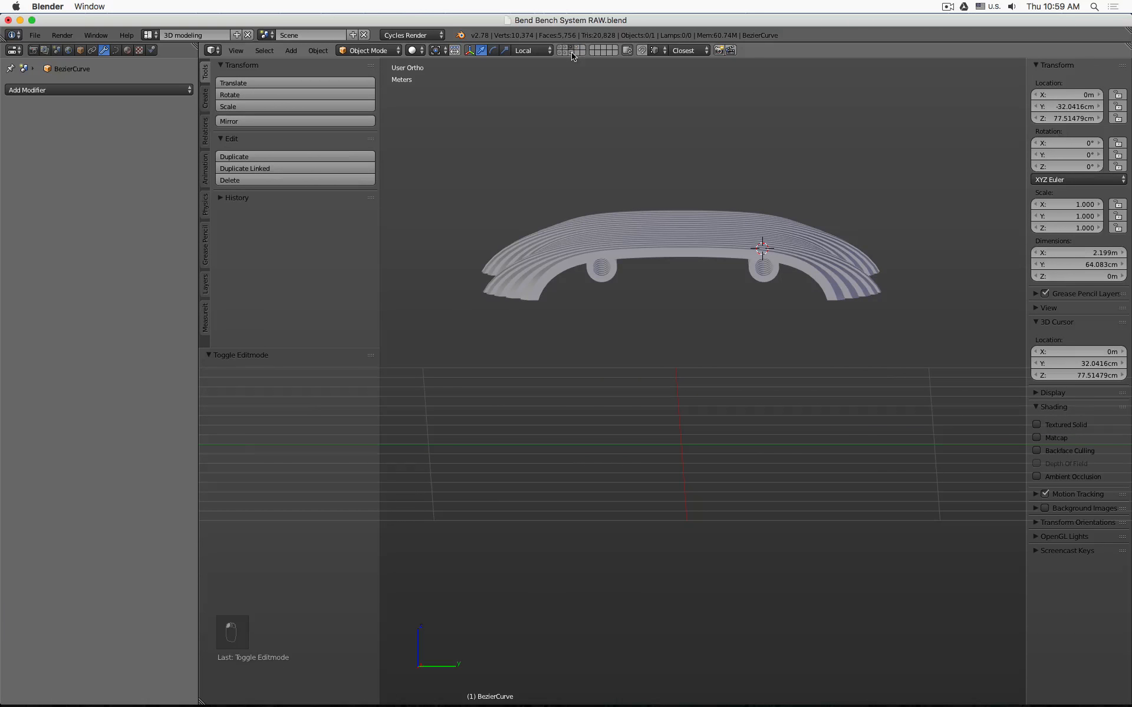
left_click(568, 52)
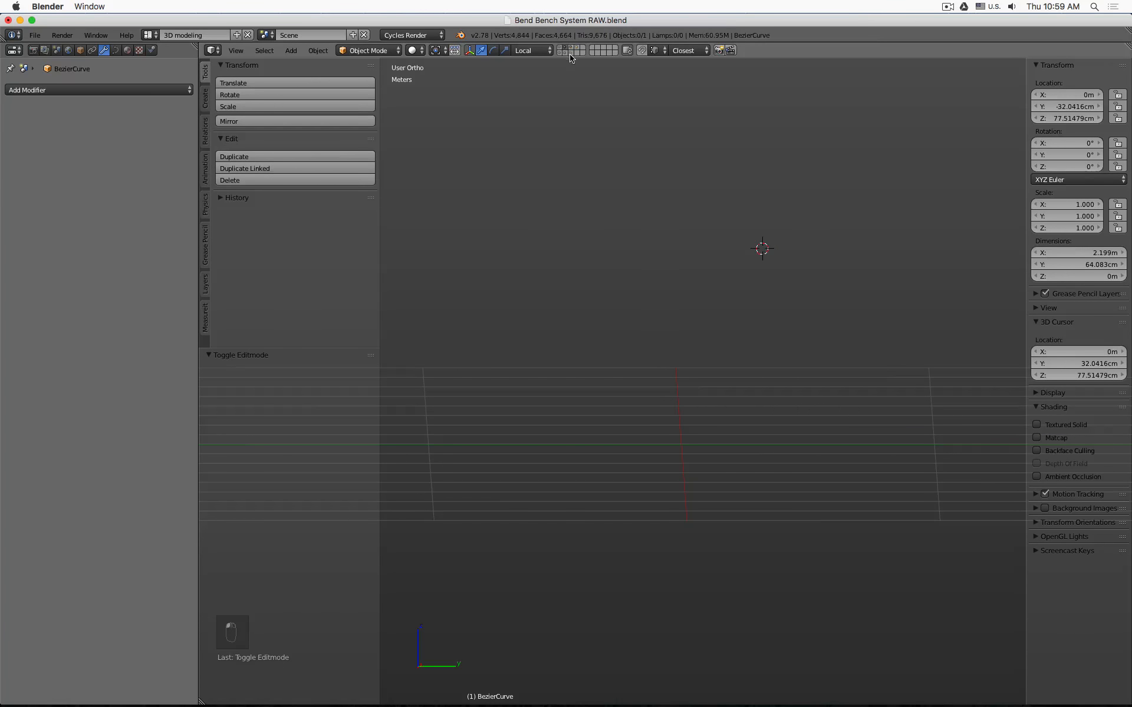
left_click(565, 49)
right_click(604, 275)
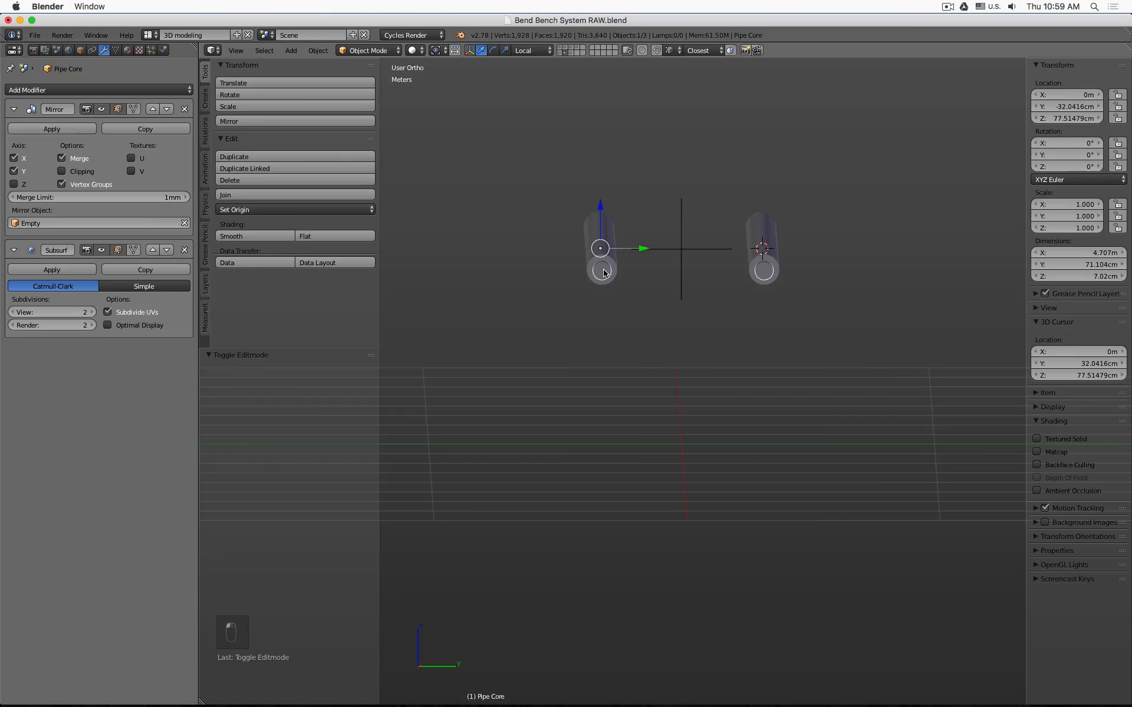
left_click(102, 109)
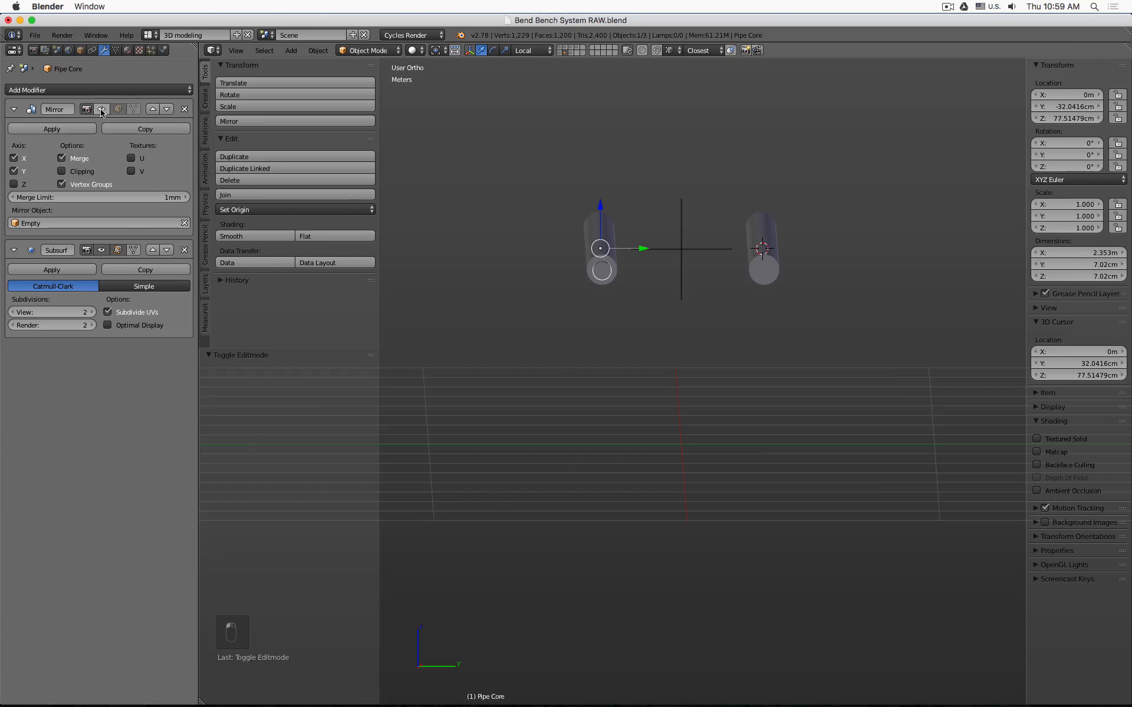
left_click(101, 110)
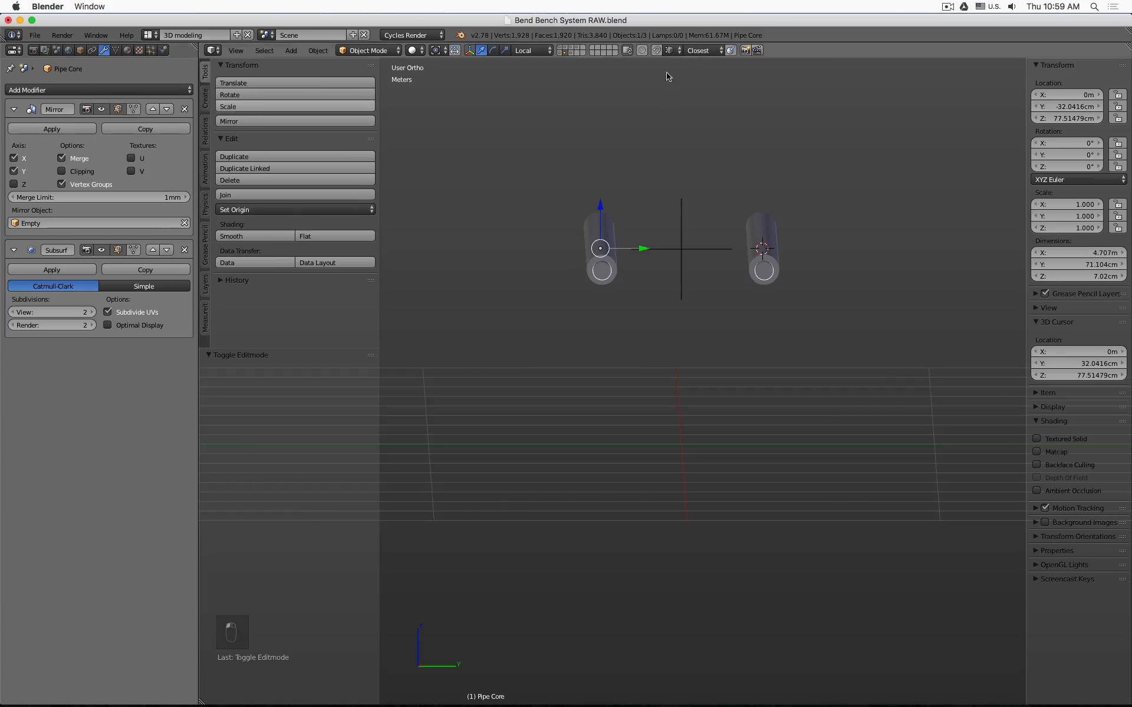
- Show only the pipe curve's layer from above and add a Bezier circle at the 3D cursor
left_click(579, 50)
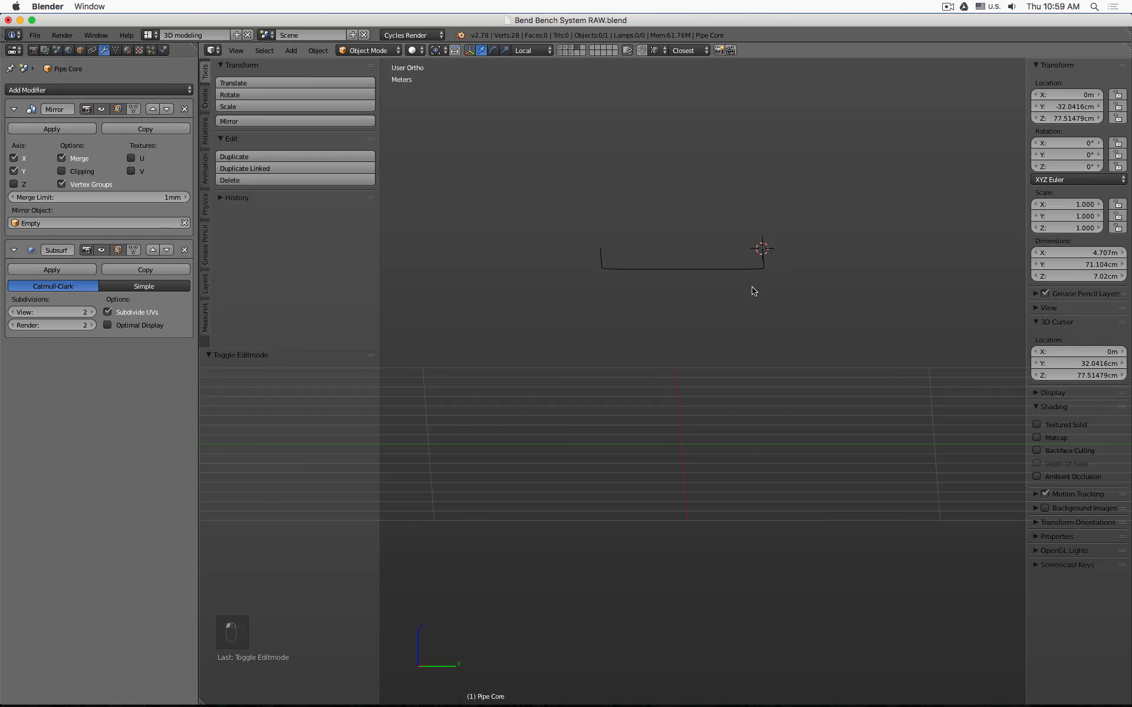
key("KP_7")
scroll(751, 291, "down", 2)
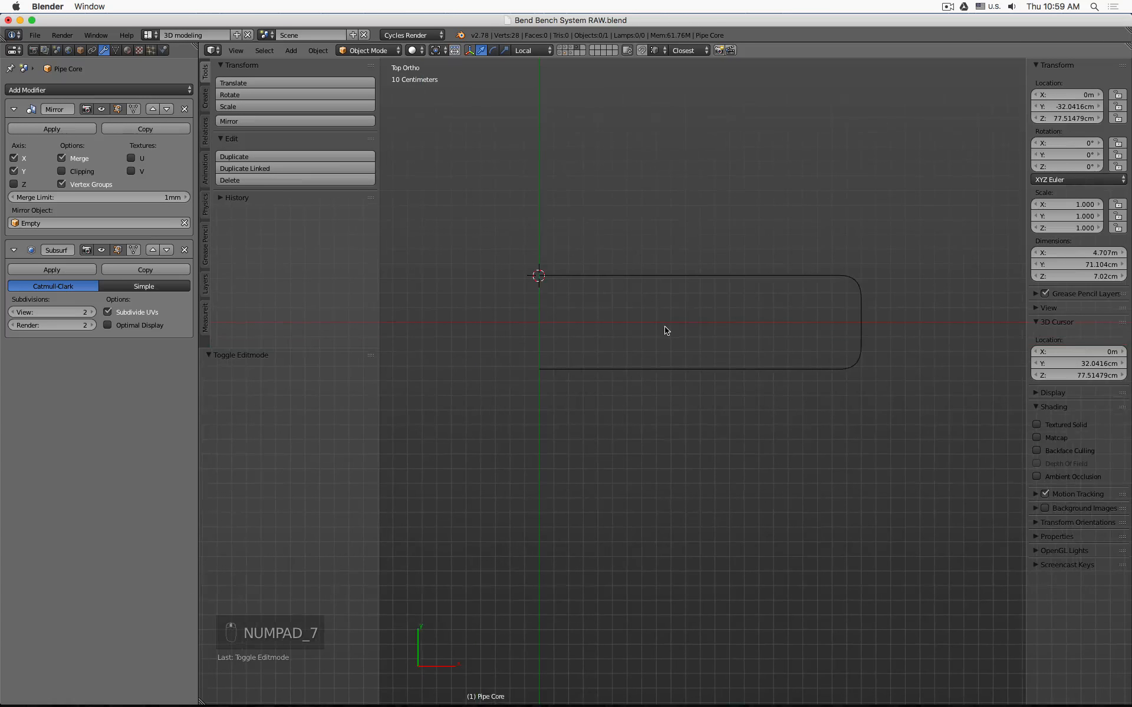
key("shift+a")
mouse_move(563, 335)
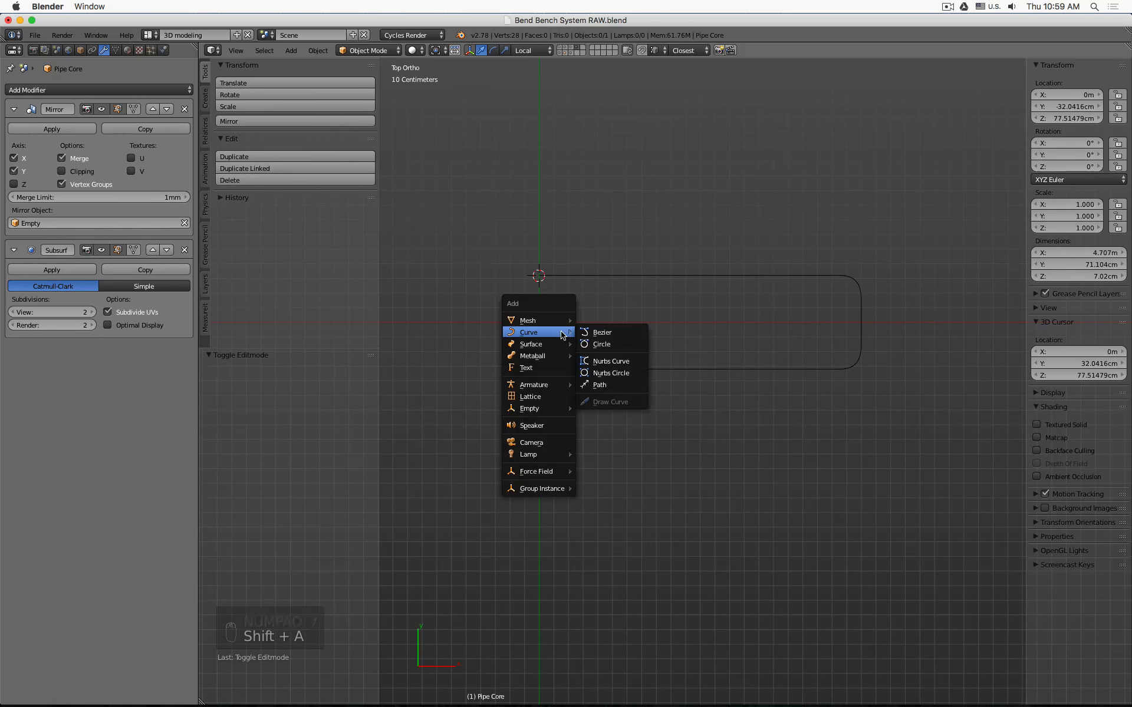
left_click(608, 344)
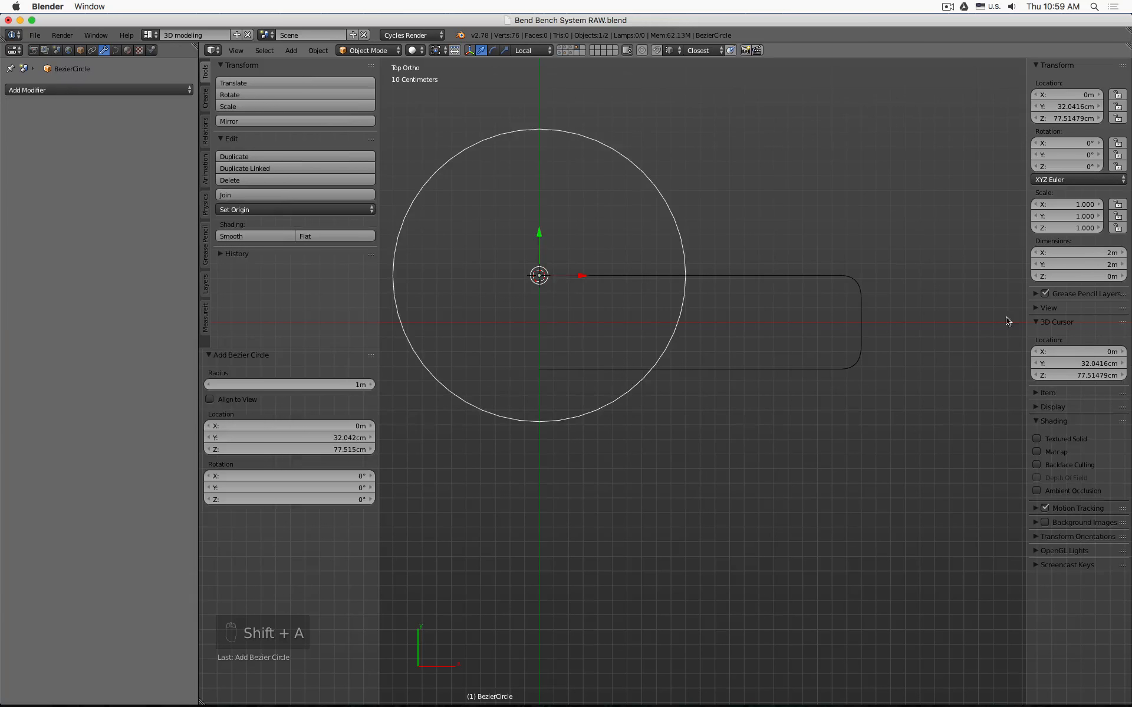
- Set the Bezier circle's X and Y dimensions to 7 cm
left_click(1060, 251)
type("7cm")
key("Tab")
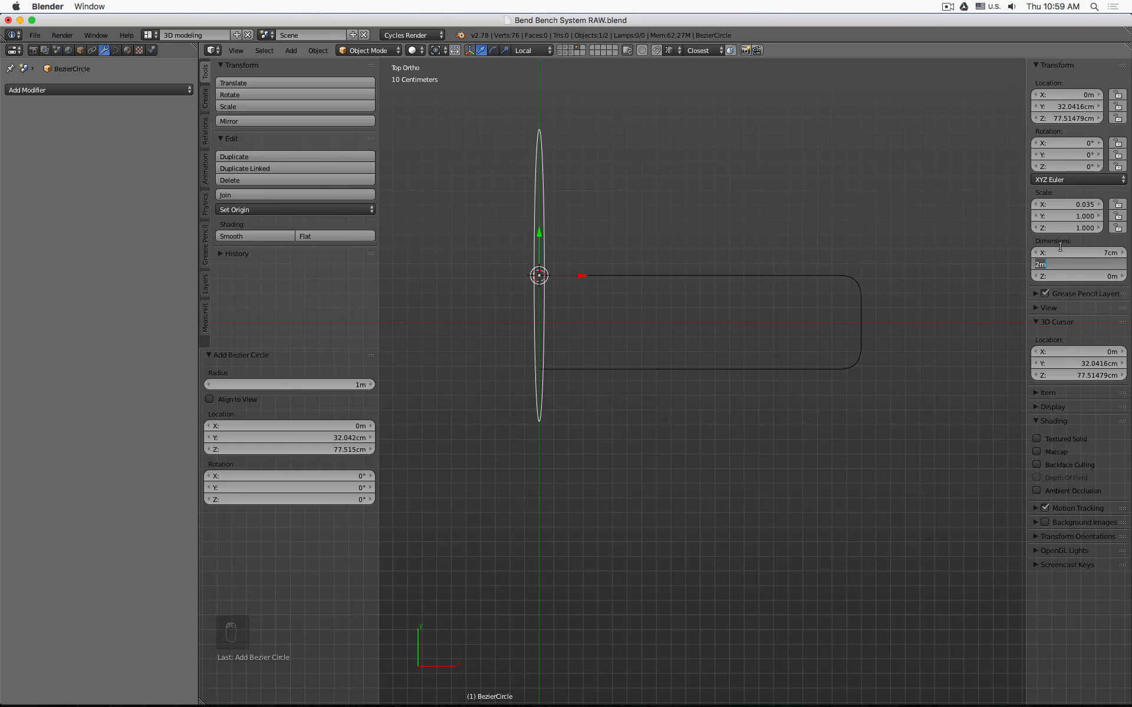
type("7cm")
key("Return")
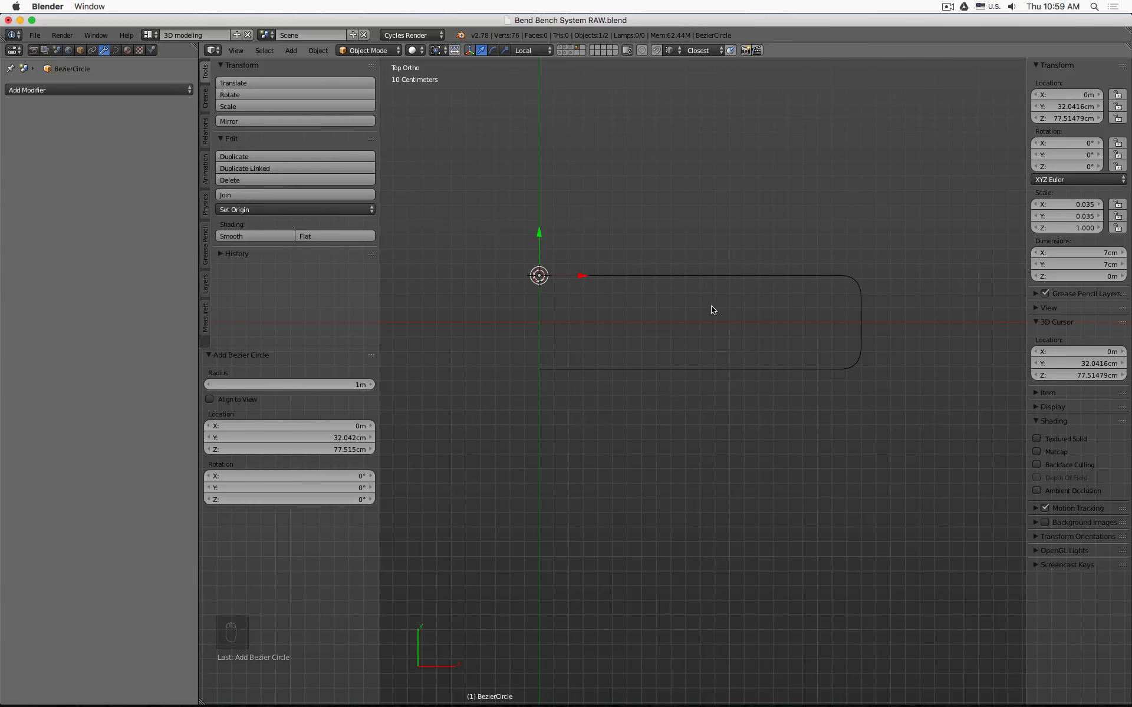
- Rename the circle object as "7 cm Pipe Cross Section"
left_click(80, 50)
left_click(80, 88)
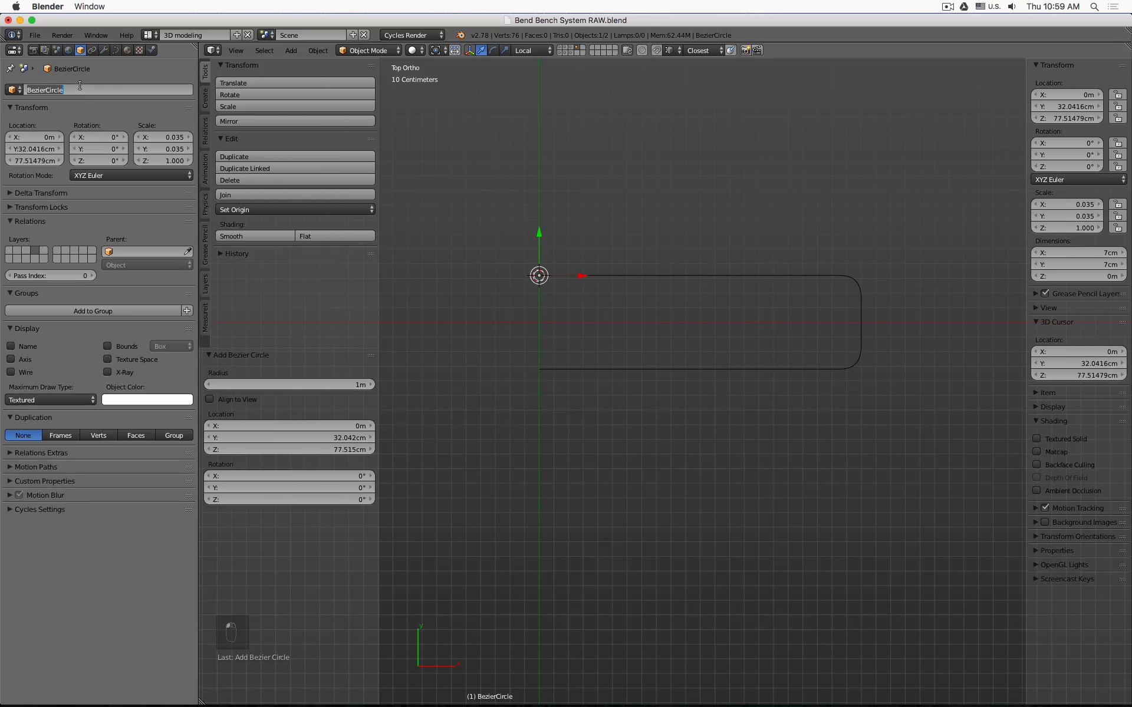
type("7 Cm")
key("BackSpace")
key("BackSpace")
type("c")
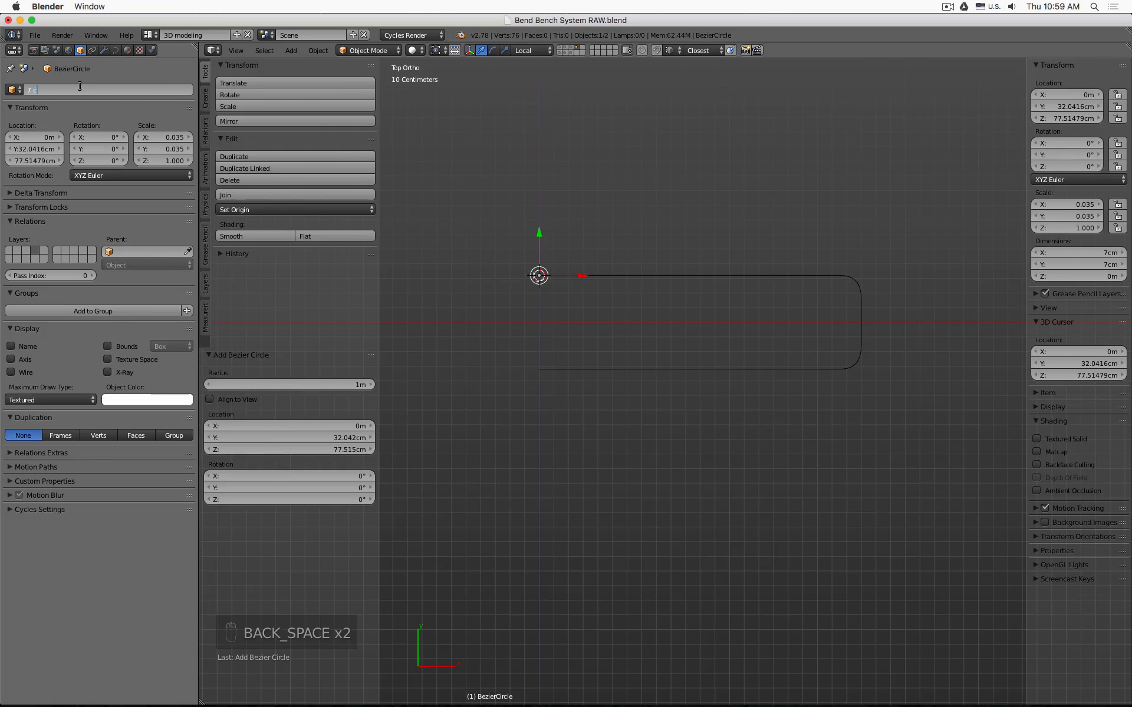
type("m Pipe Corss")
key("BackSpace")
key("BackSpace")
key("BackSpace")
key("BackSpace")
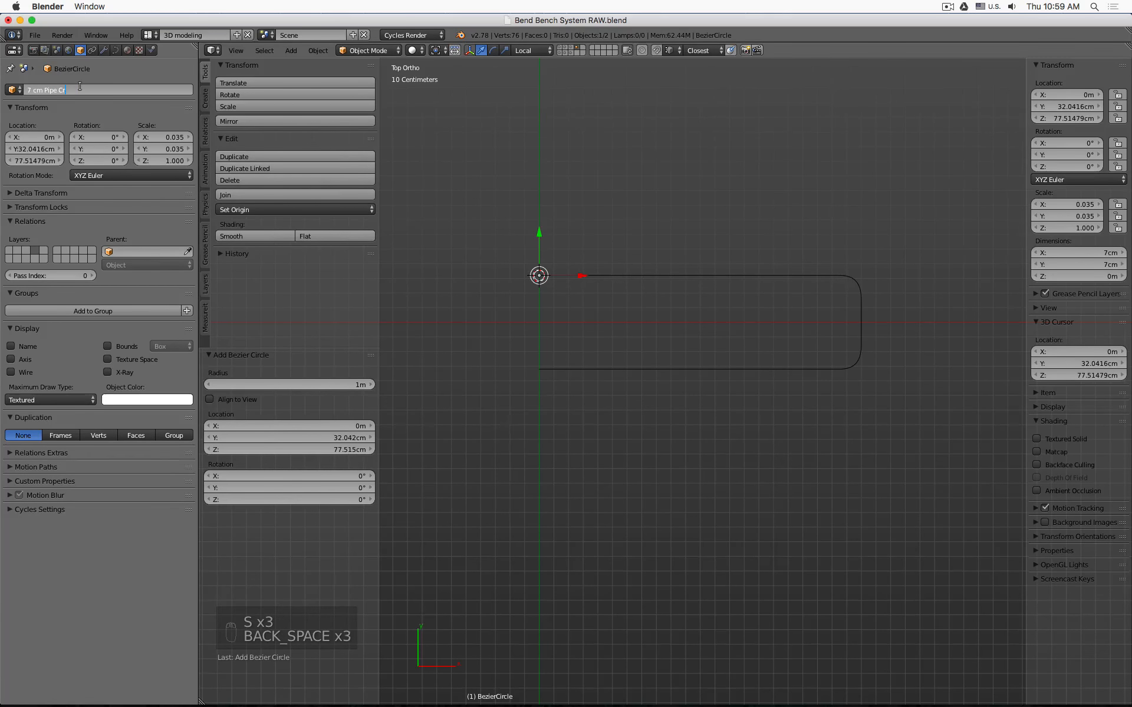
type("ross Section")
key("Return")
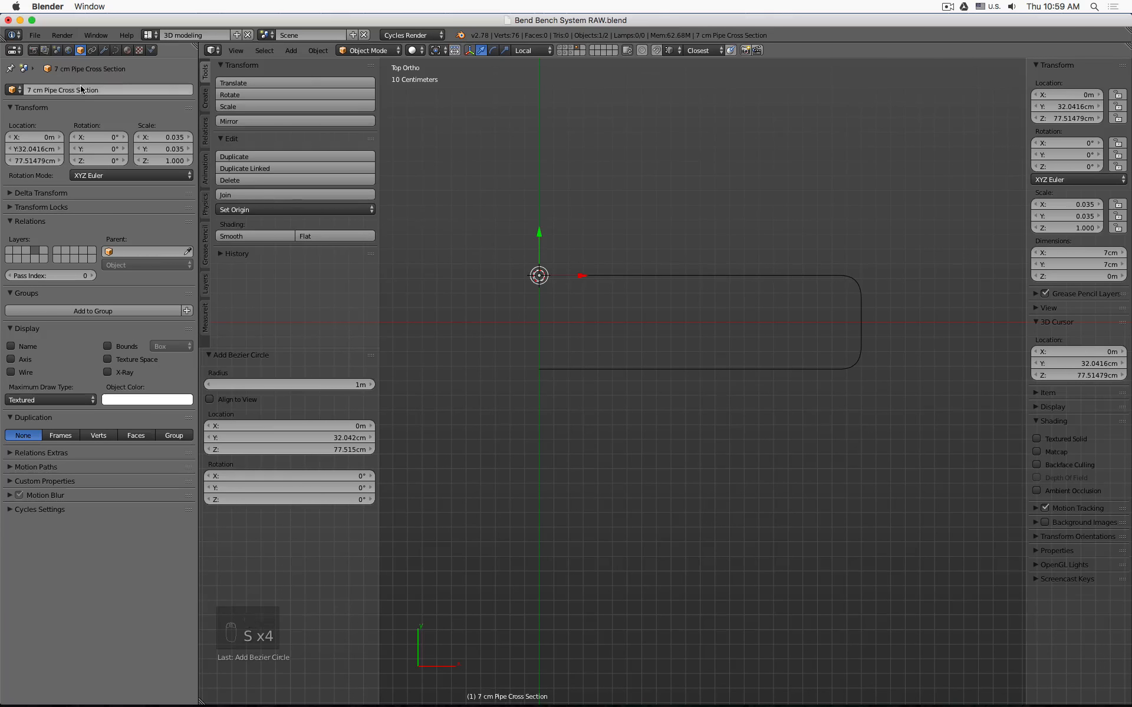
- Assign 7 cm Pipe Cross Section as the bevel object of the U-shaped pipe curve and check its bends
right_click(753, 277)
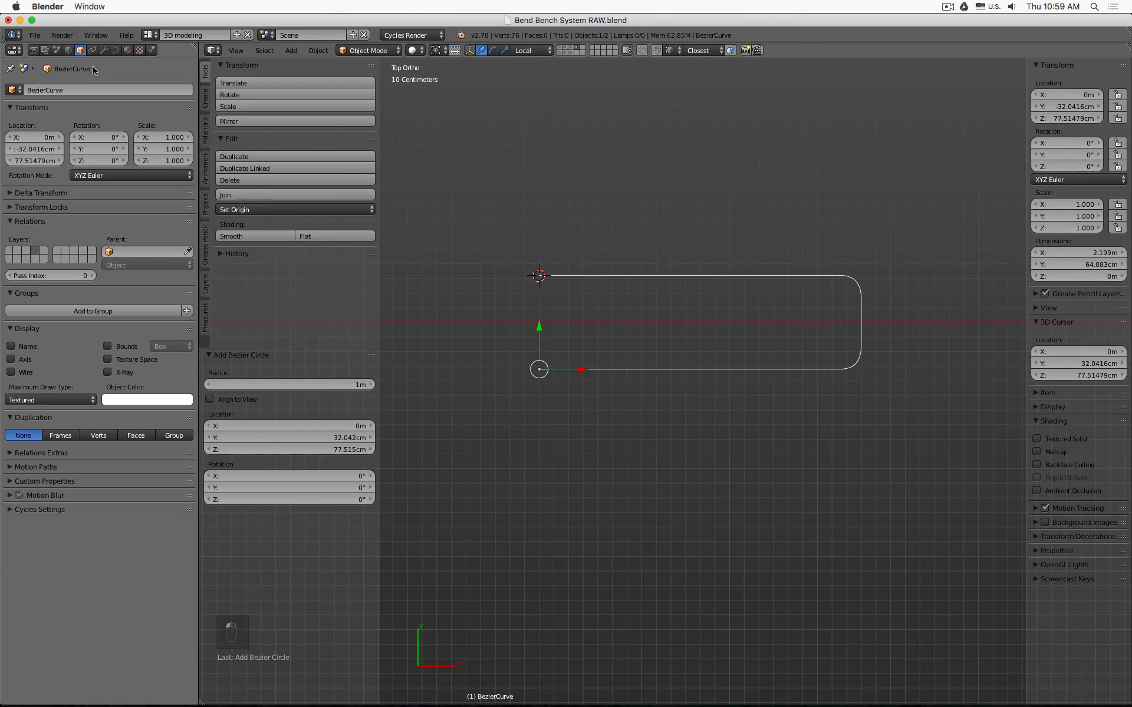
left_click(104, 50)
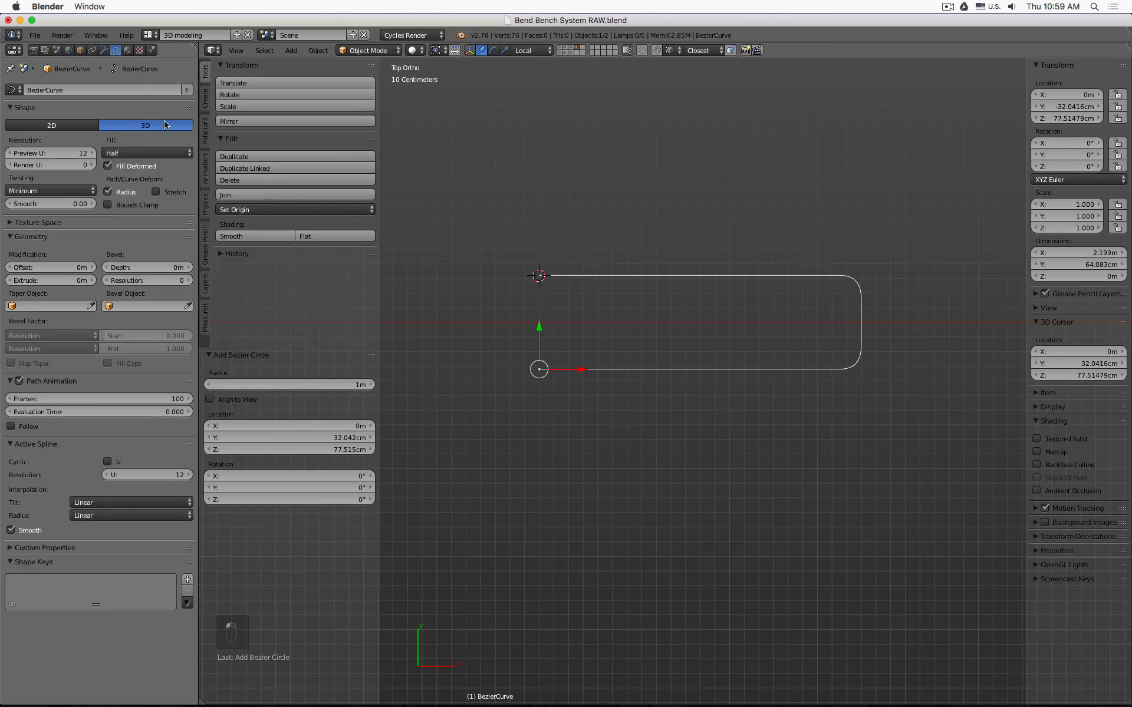
left_click(150, 306)
left_click(152, 323)
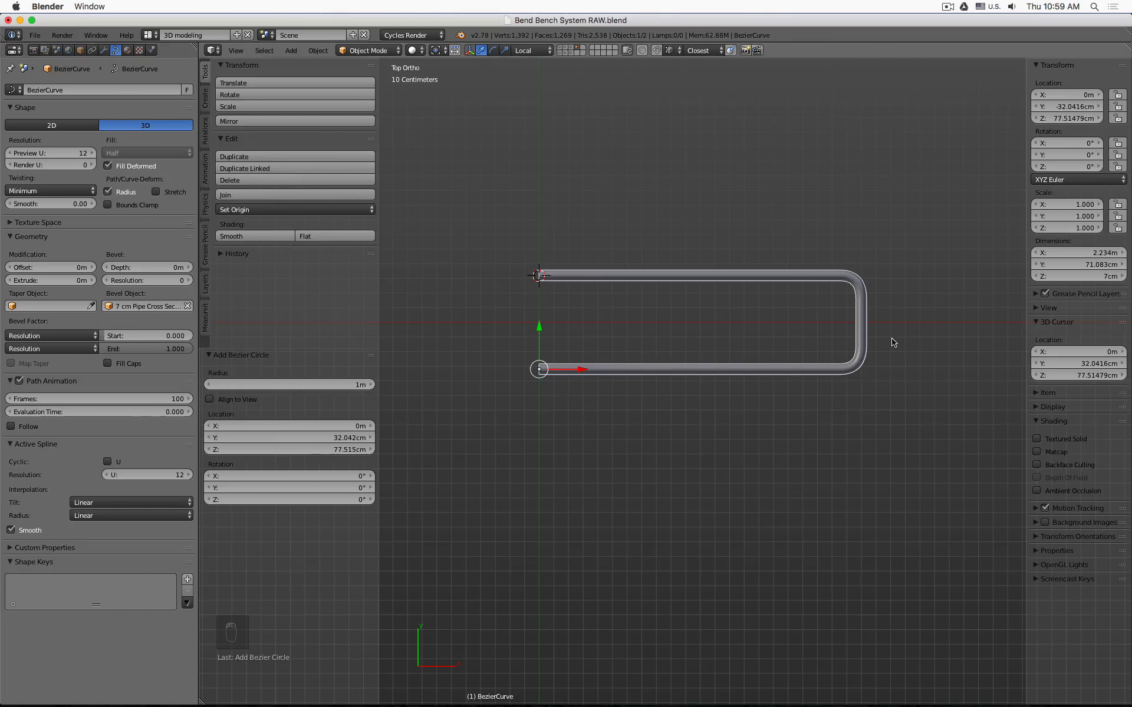
scroll(628, 419, "up", 6)
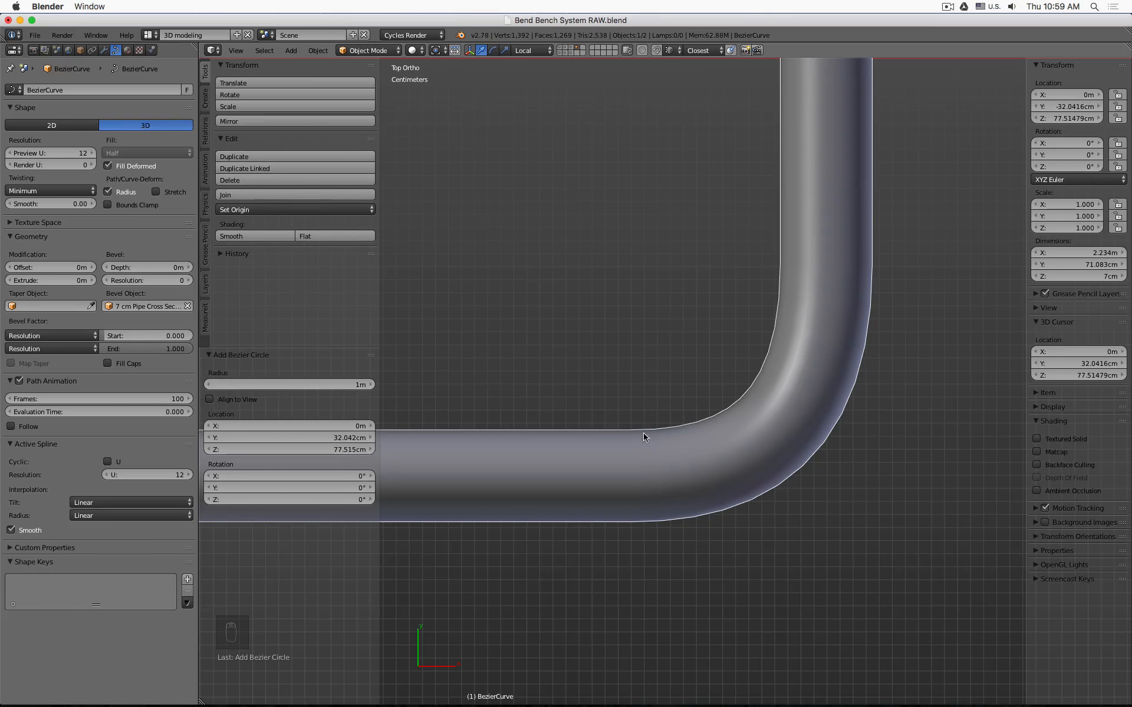
scroll(790, 312, "down", 6)
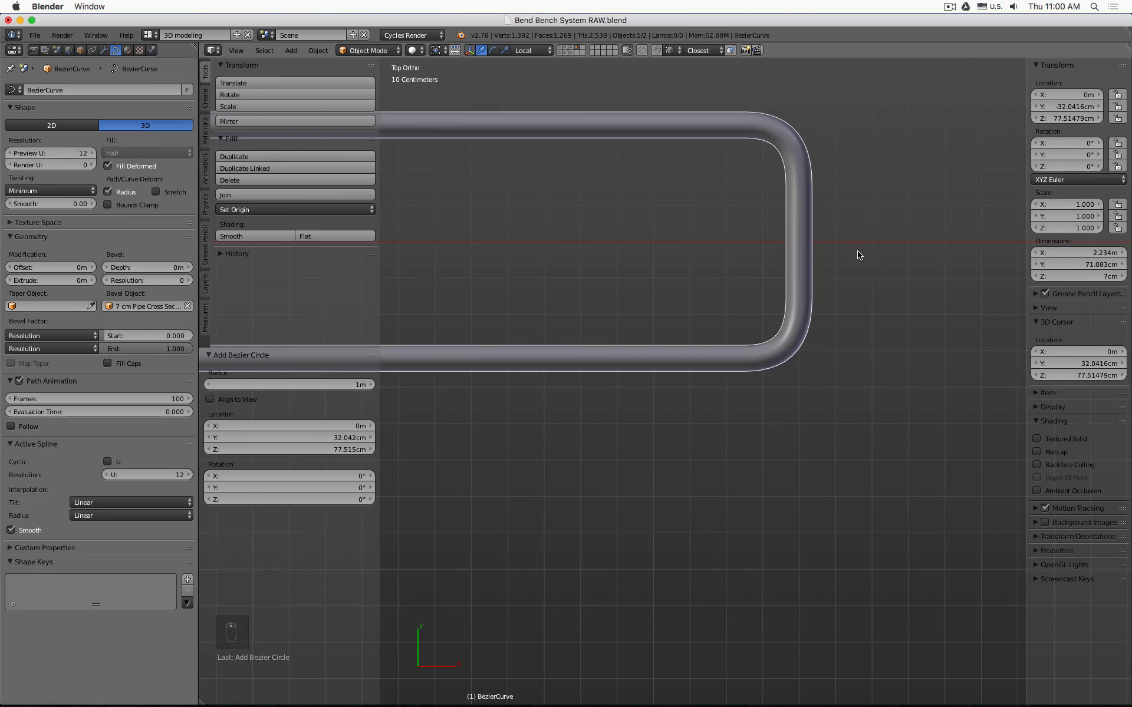
- Try to tighten the pipe's bends by moving the two end points about 5.7 cm inward along X and scaling them by about 1.06
key("Tab")
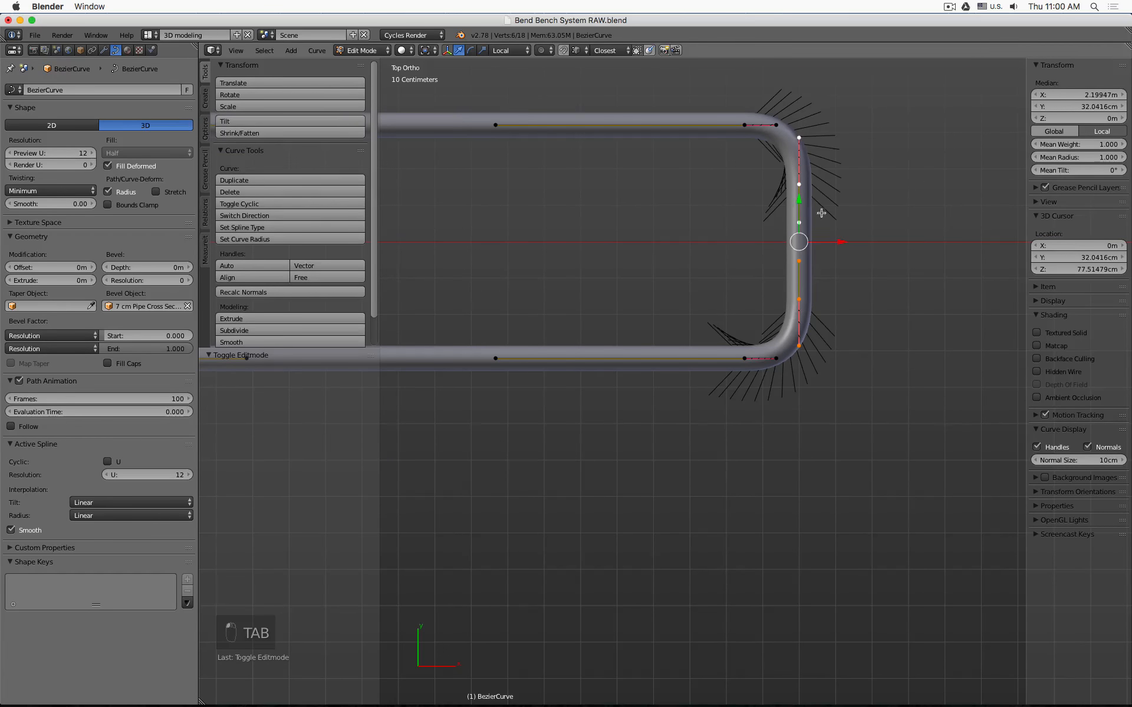
left_click_drag(839, 239, 819, 236)
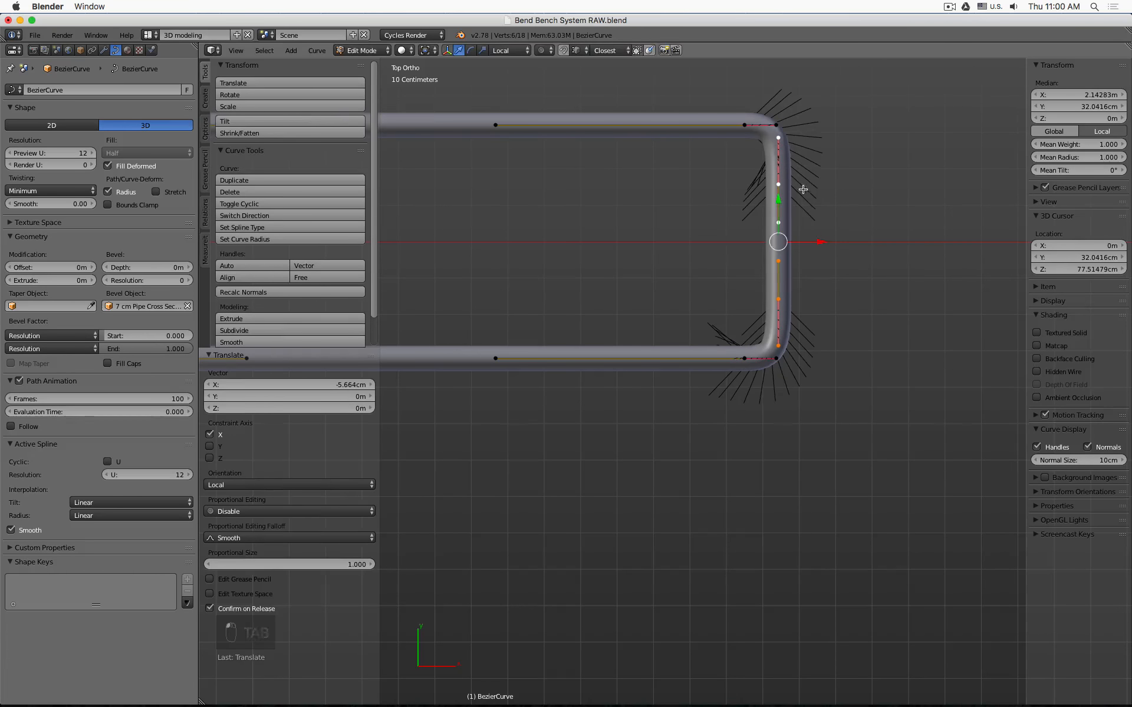
key("s")
left_click(802, 174)
scroll(759, 322, "down", 5)
scroll(766, 331, "up", 12)
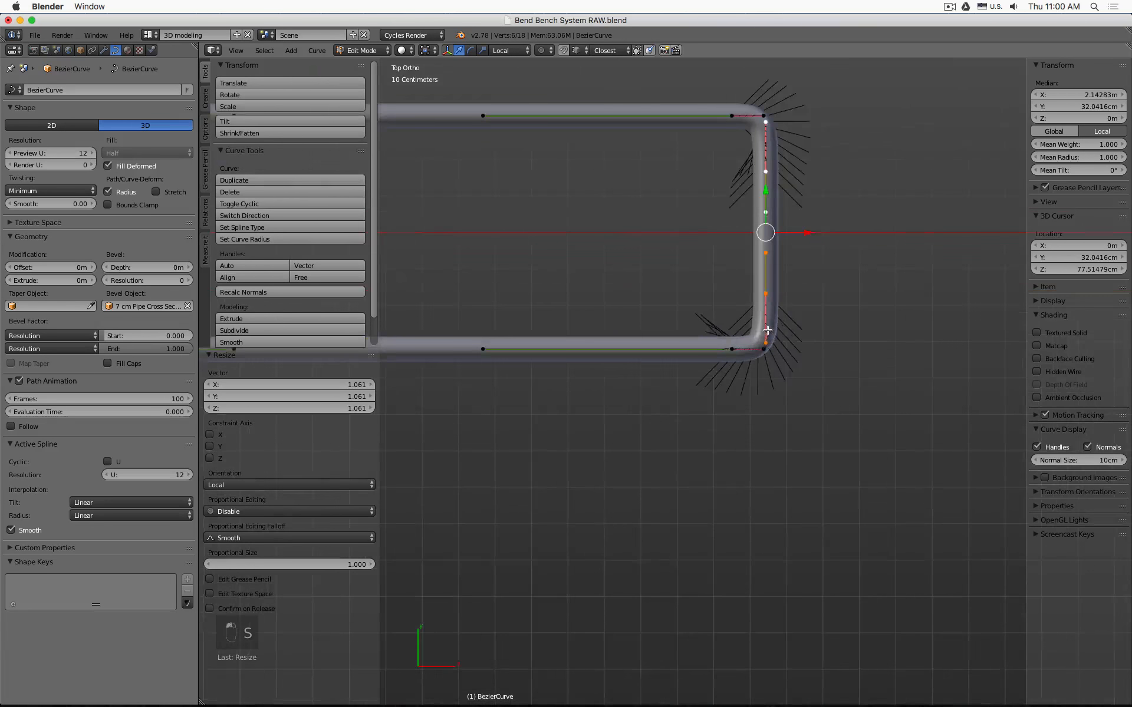
scroll(752, 339, "up", 1)
scroll(701, 321, "down", 5)
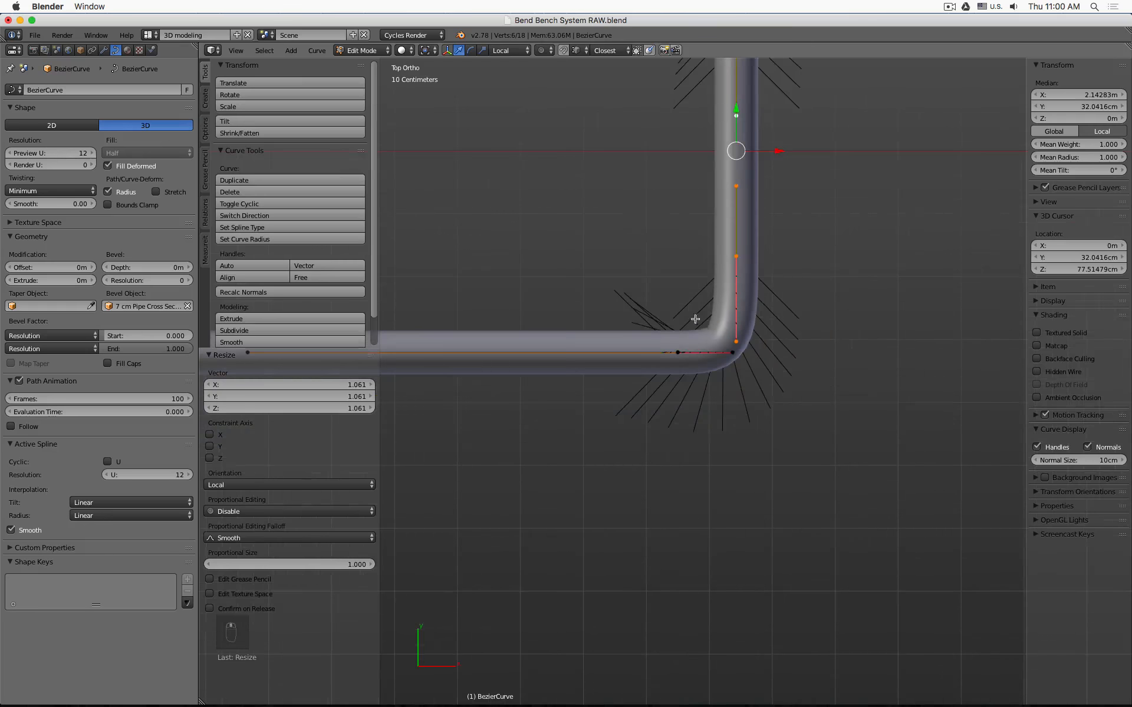
- Undo the scaling and inward move of the two end points and leave curve editing
key("super+z")
key("super+z")
key("Tab")
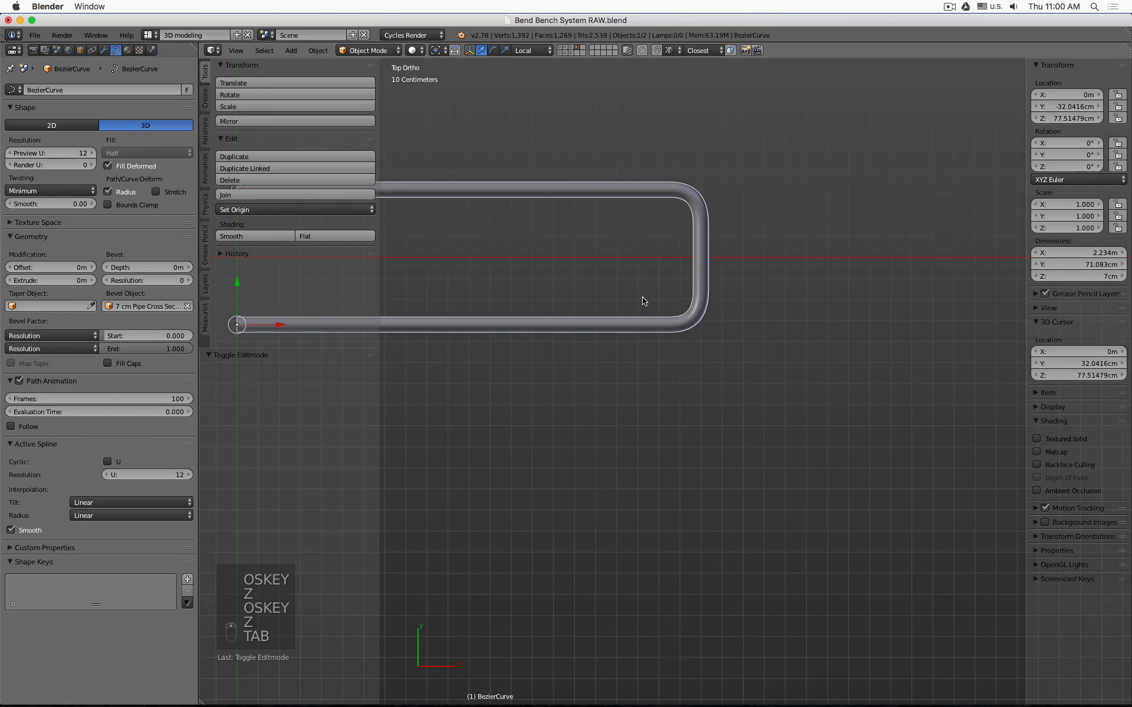
- Display the ribs' layer together with the pipe and examine how the pipe passes through the end ribs
left_click(560, 52, "shift")
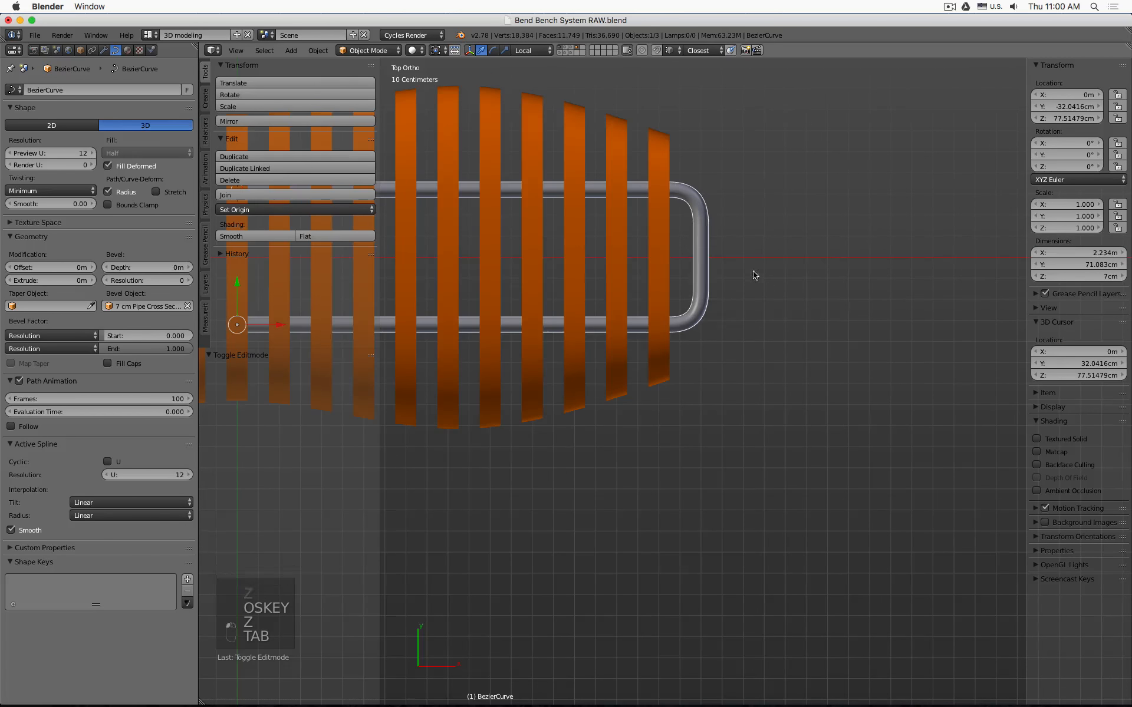
middle_click_drag(752, 273, 745, 245)
scroll(719, 283, "up", 6)
scroll(626, 392, "up", 2)
key("z")
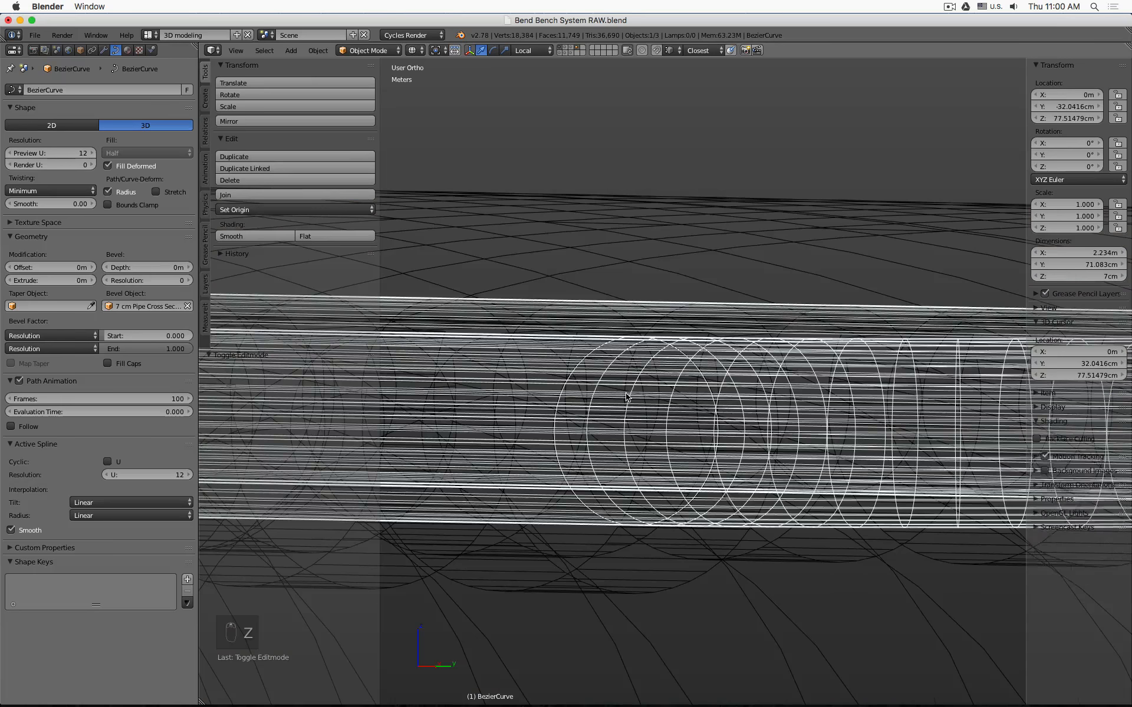
key("z")
scroll(627, 397, "down", 5)
middle_click_drag(627, 403, 628, 402)
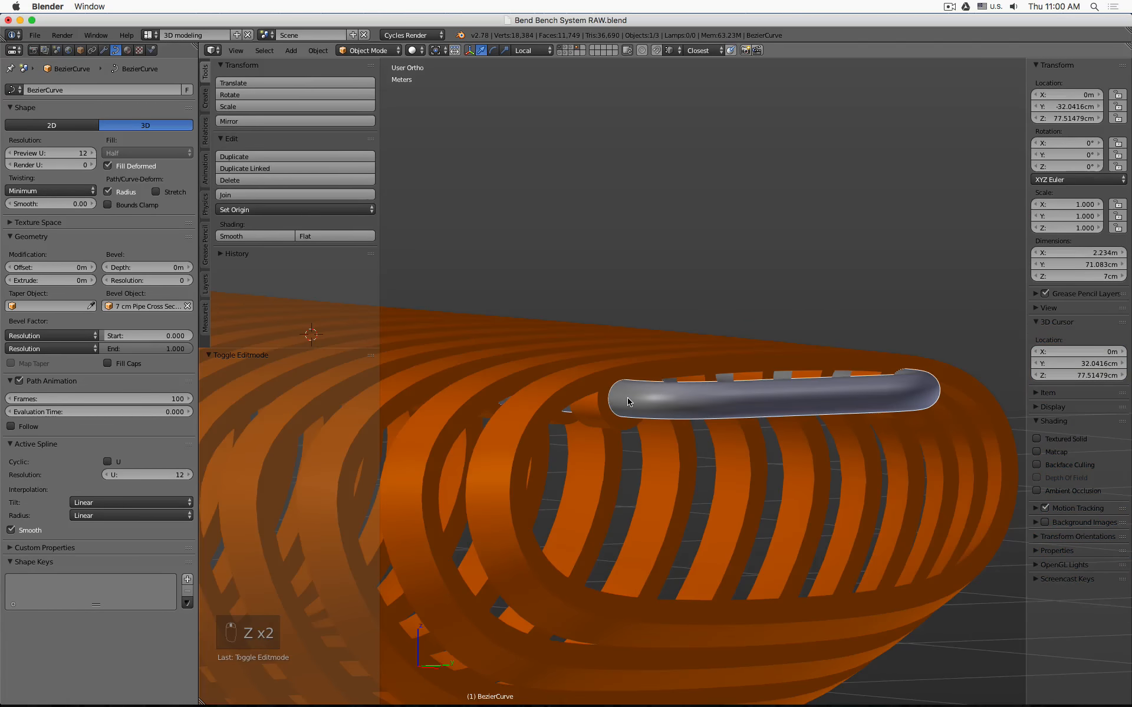
- Clip the view to the region around the pipe's end, clear the clipping, and examine the bench from the side and at an angle
key("alt+b")
left_click_drag(591, 241, 744, 575)
mouse_move(543, 490)
middle_mouse_down()
mouse_move(660, 496)
mouse_move(672, 520)
mouse_move(719, 496)
mouse_move(727, 525)
mouse_move(538, 480)
mouse_move(527, 496)
mouse_move(652, 495)
mouse_move(536, 493)
mouse_move(558, 502)
middle_mouse_up()
scroll(559, 500, "down", 5)
scroll(559, 499, "up", 1)
key("alt+b")
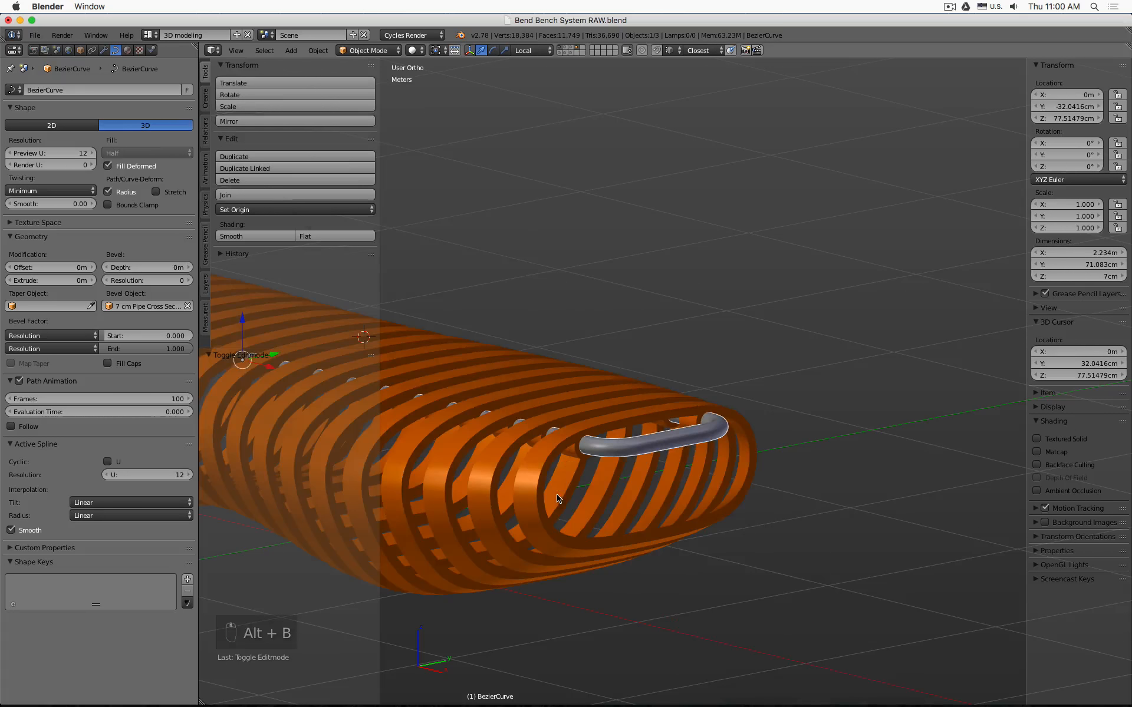
key("KP_1")
key("KP_3")
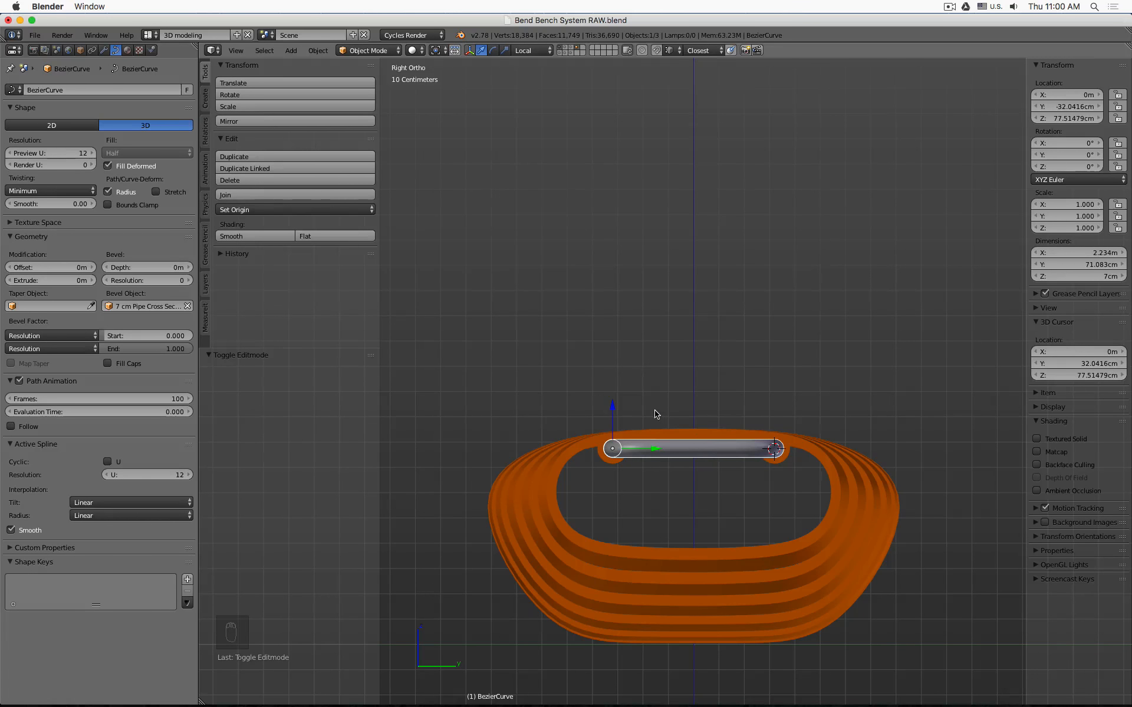
middle_click_drag(658, 415, 739, 453)
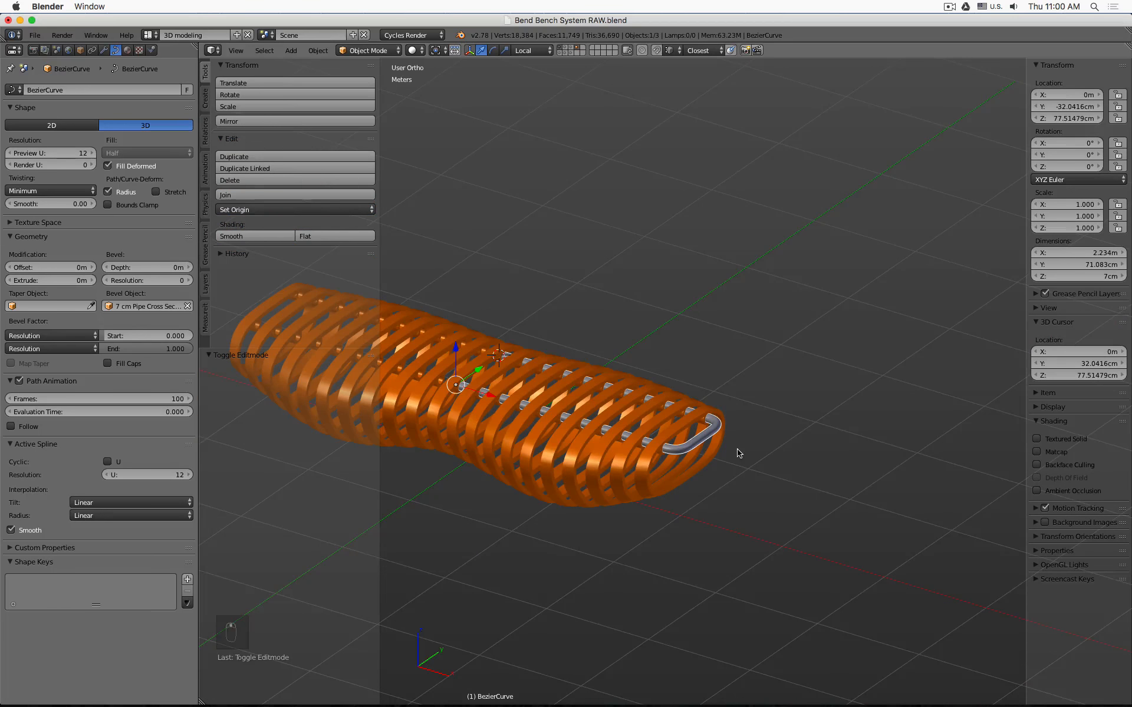
- Add a Mirror modifier along X to the pipe curve and examine the closed loop through the ribs
key("KP_7")
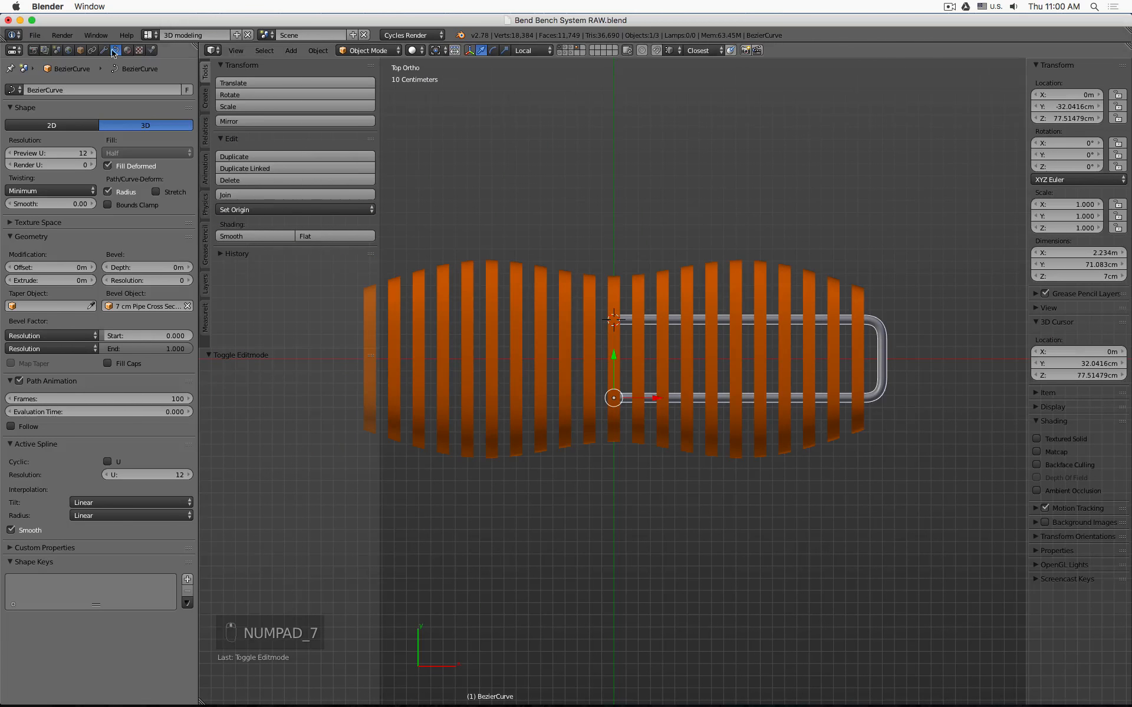
left_click(104, 51)
left_click(99, 90)
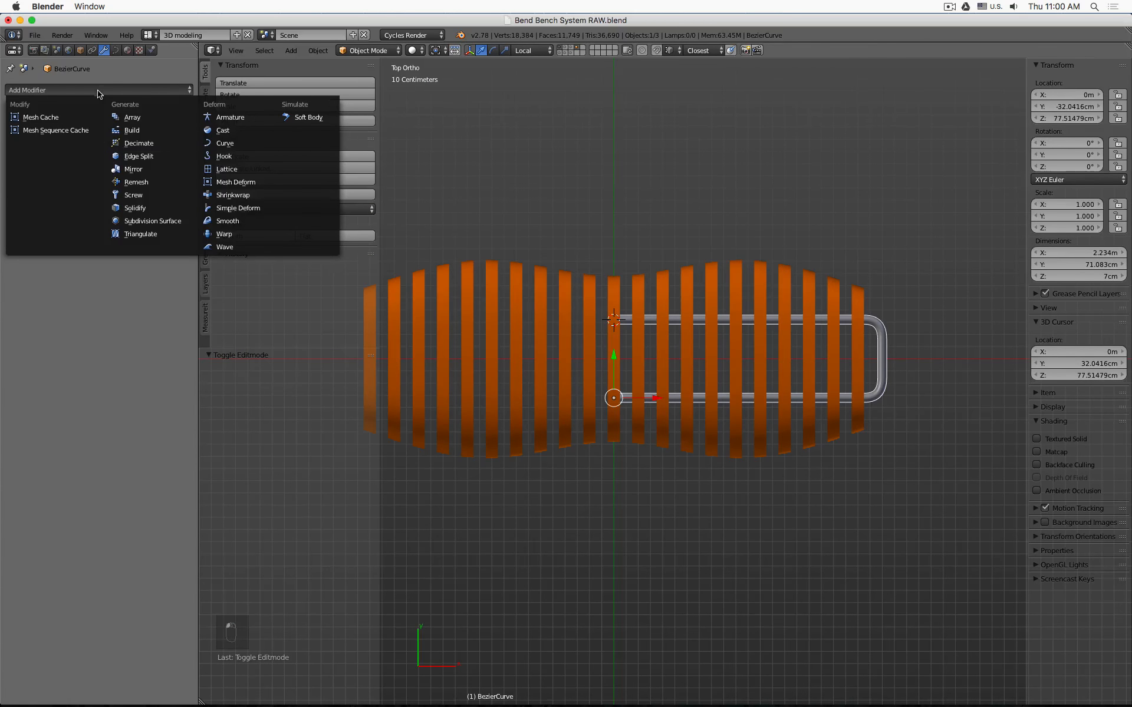
left_click(163, 171)
middle_click_drag(562, 169, 642, 147, "shift")
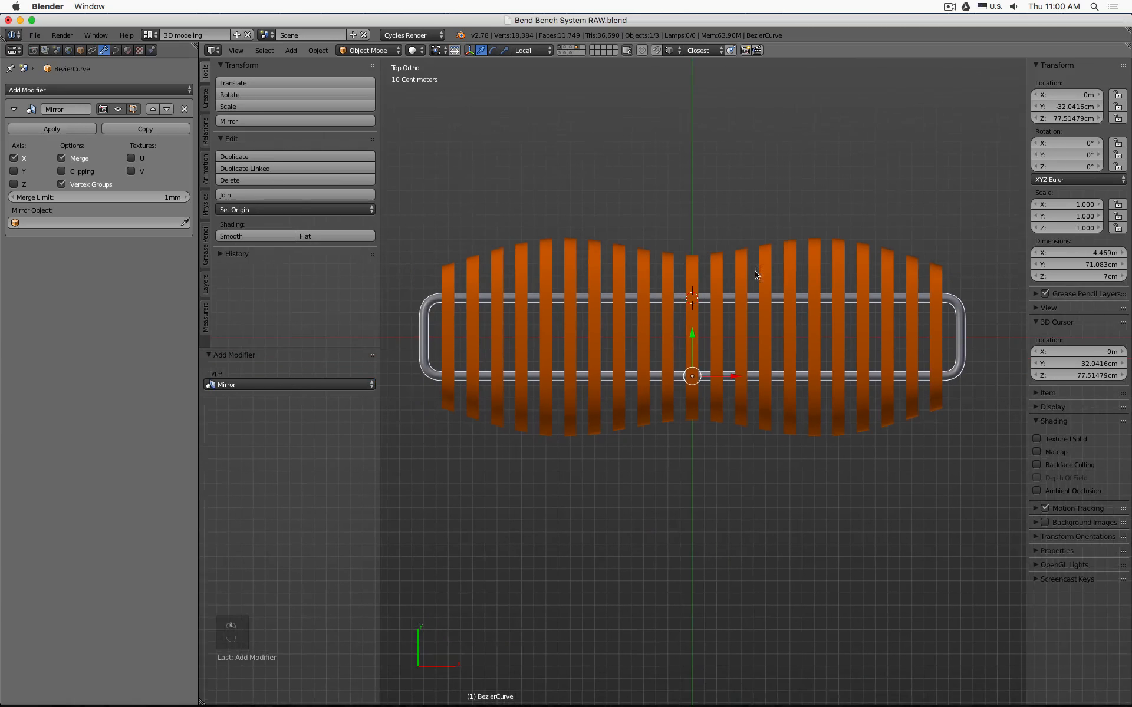
middle_click_drag(837, 357, 736, 238)
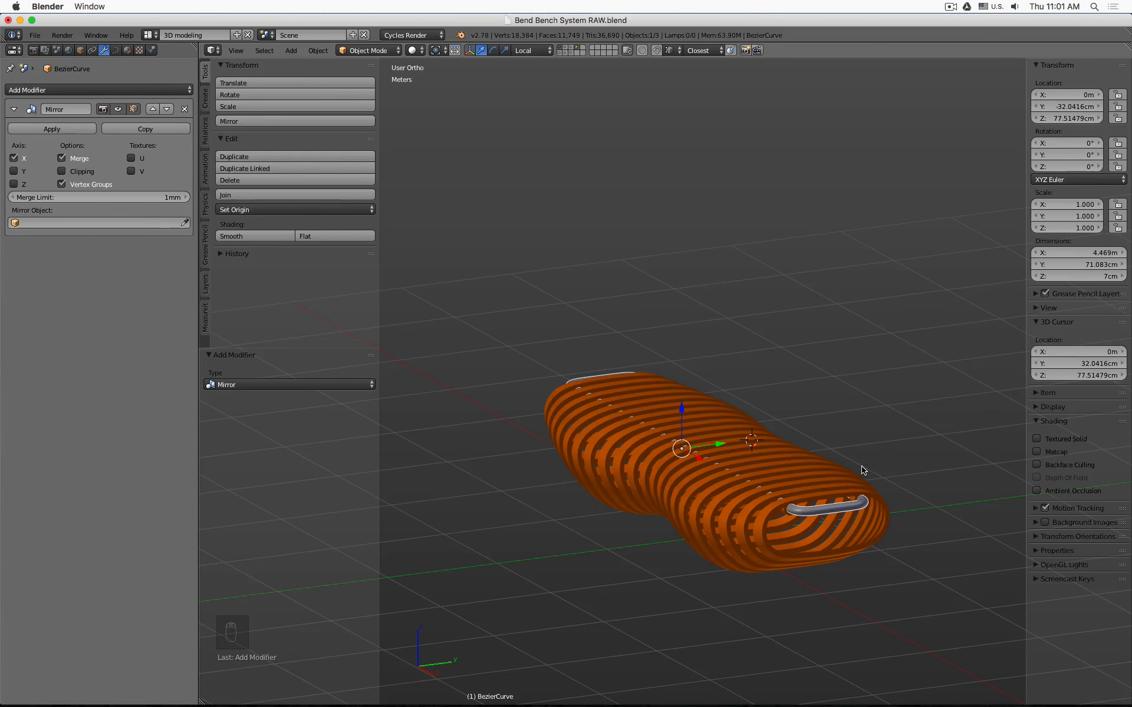
middle_click_drag(755, 469, 791, 511)
- Set the pipe curve's preview resolution to 64
key("KP_7")
key("z")
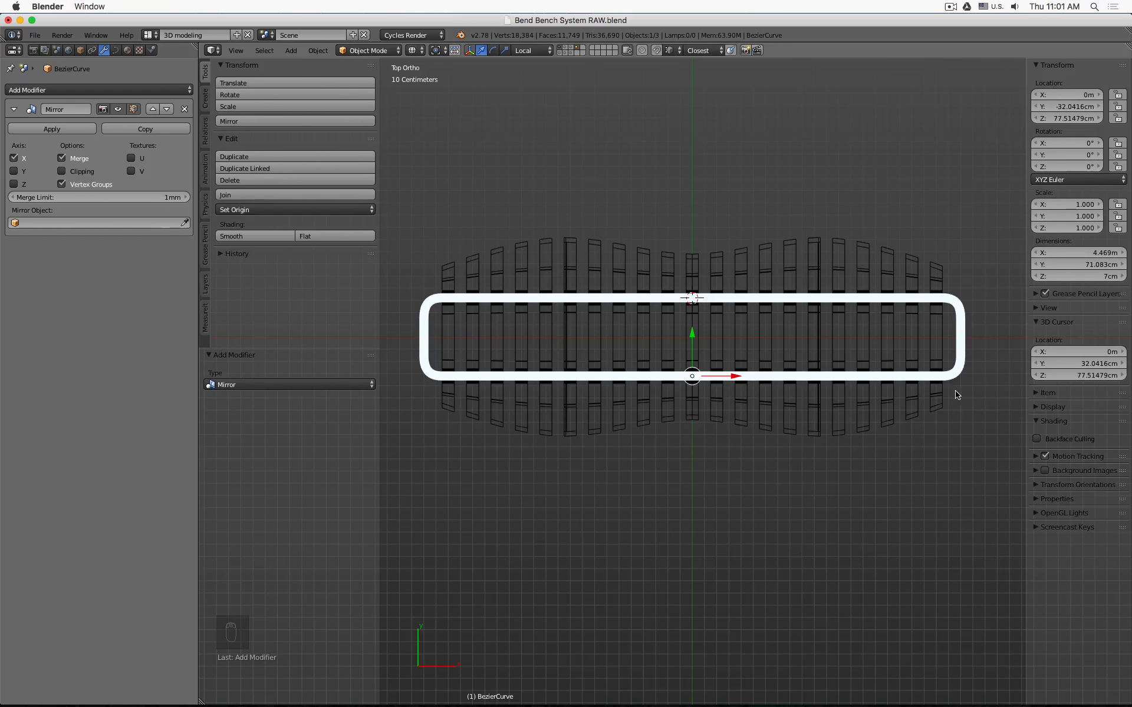
middle_click_drag(964, 375, 846, 354, "shift")
key("z")
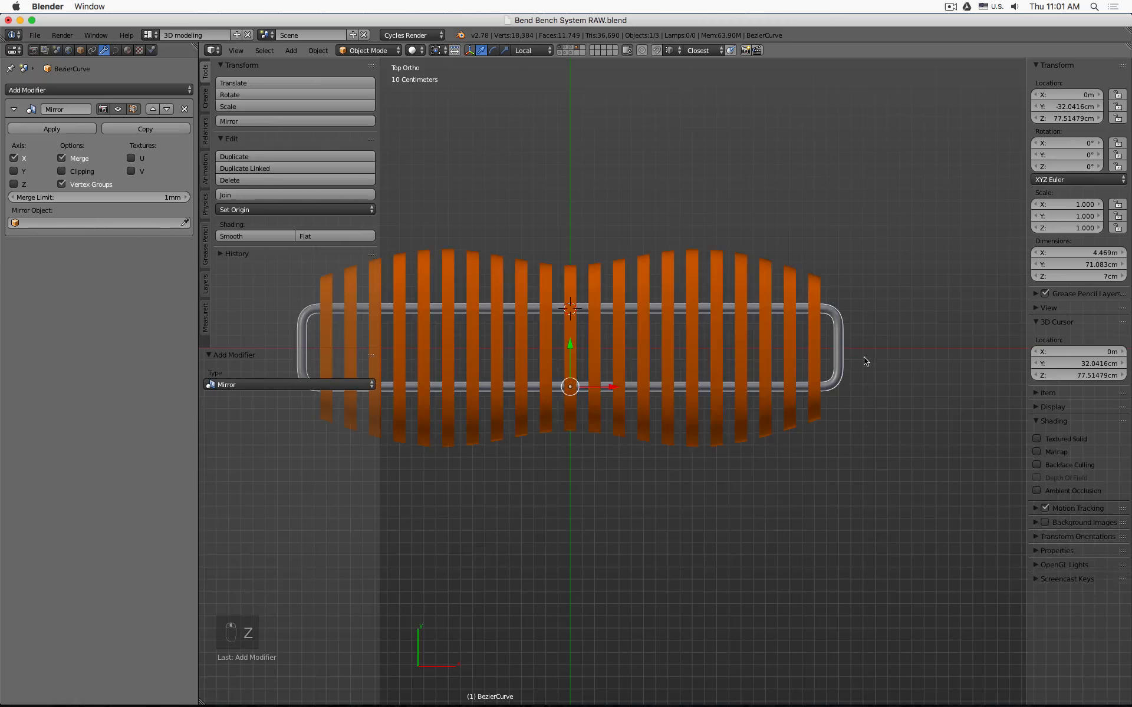
scroll(863, 357, "up", 7)
scroll(753, 222, "up", 5)
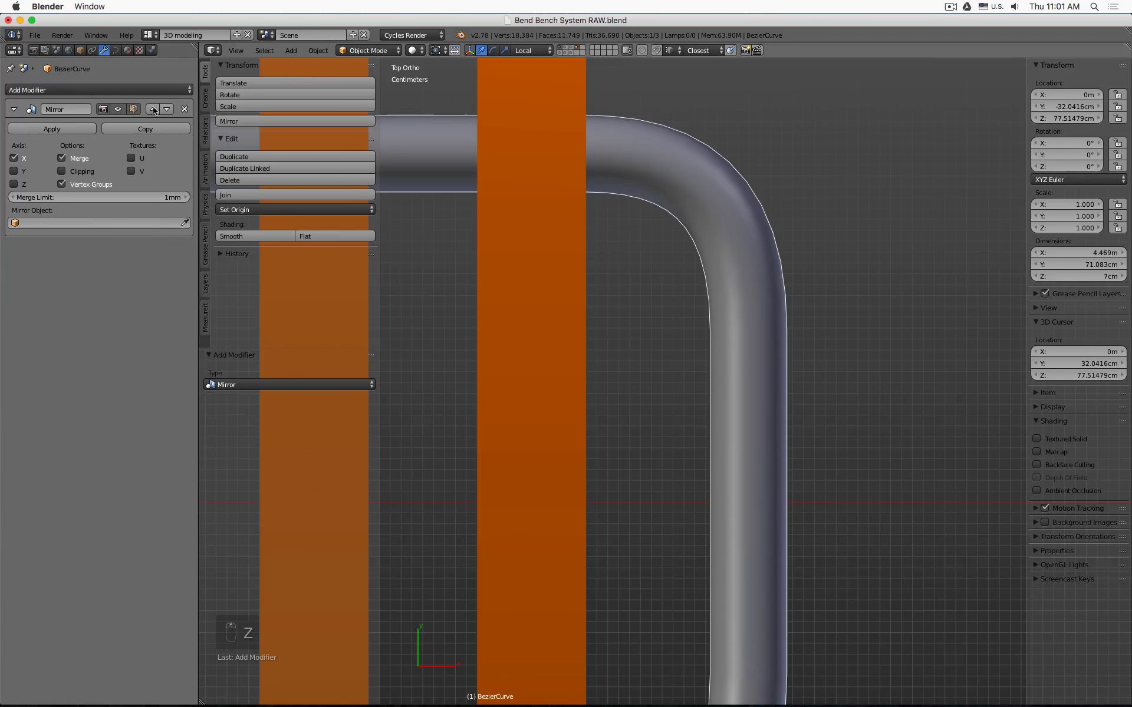
left_click(115, 50)
left_click(71, 153)
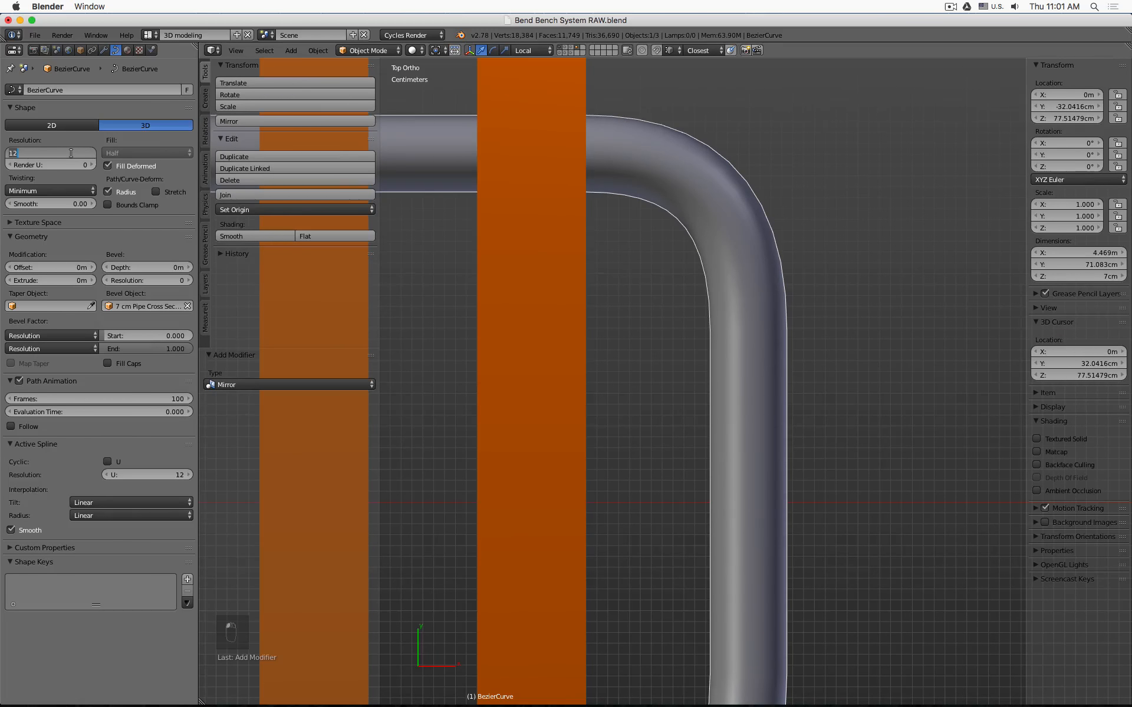
type("64")
key("Return")
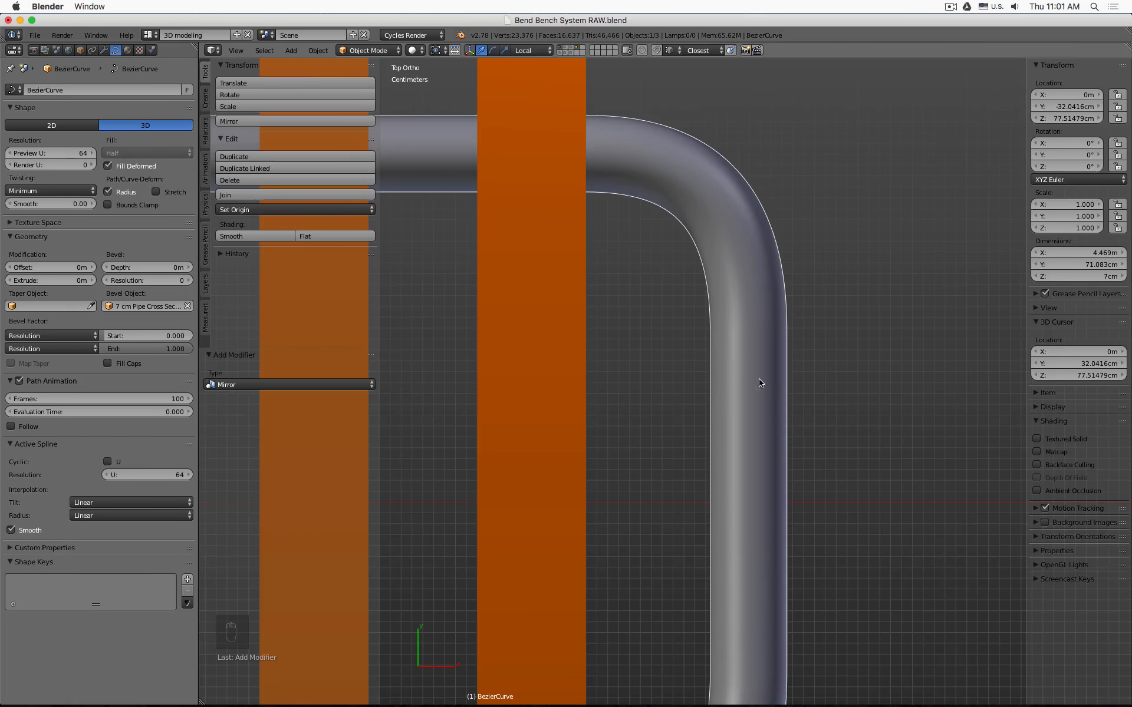
- Lower the two control points at the pipe's outer end about 5.85 cm along Z and leave curve editing
key("z")
scroll(740, 365, "down", 4)
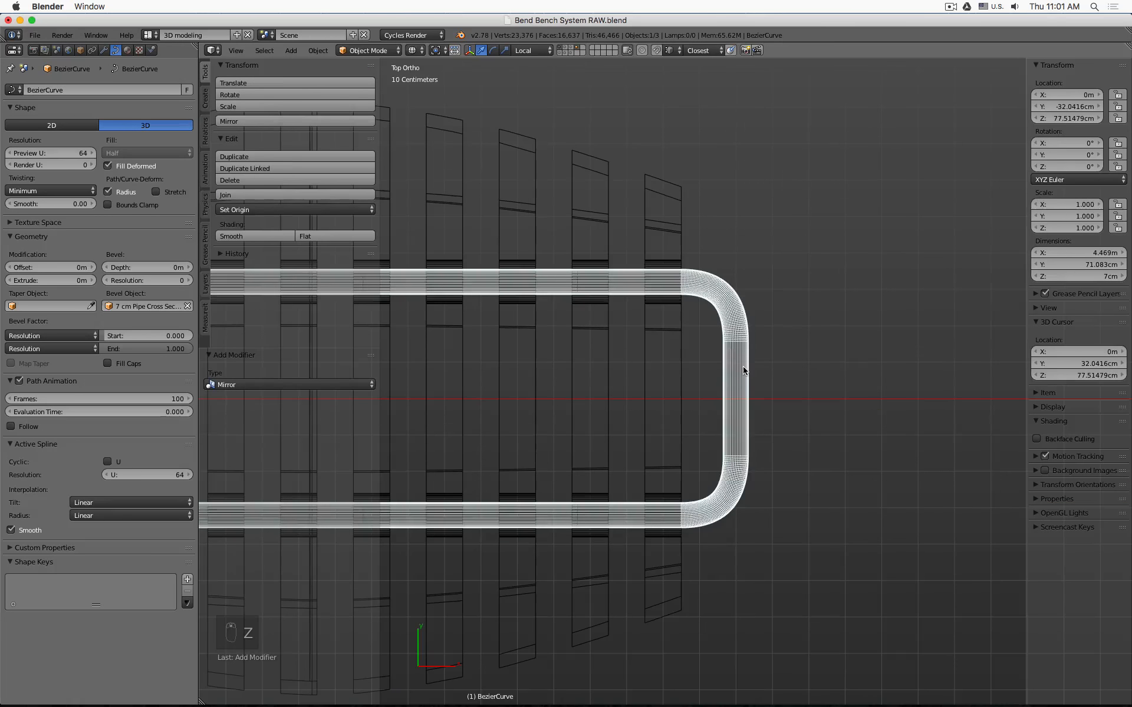
key("Tab")
key("KP_1")
scroll(798, 495, "up", 5)
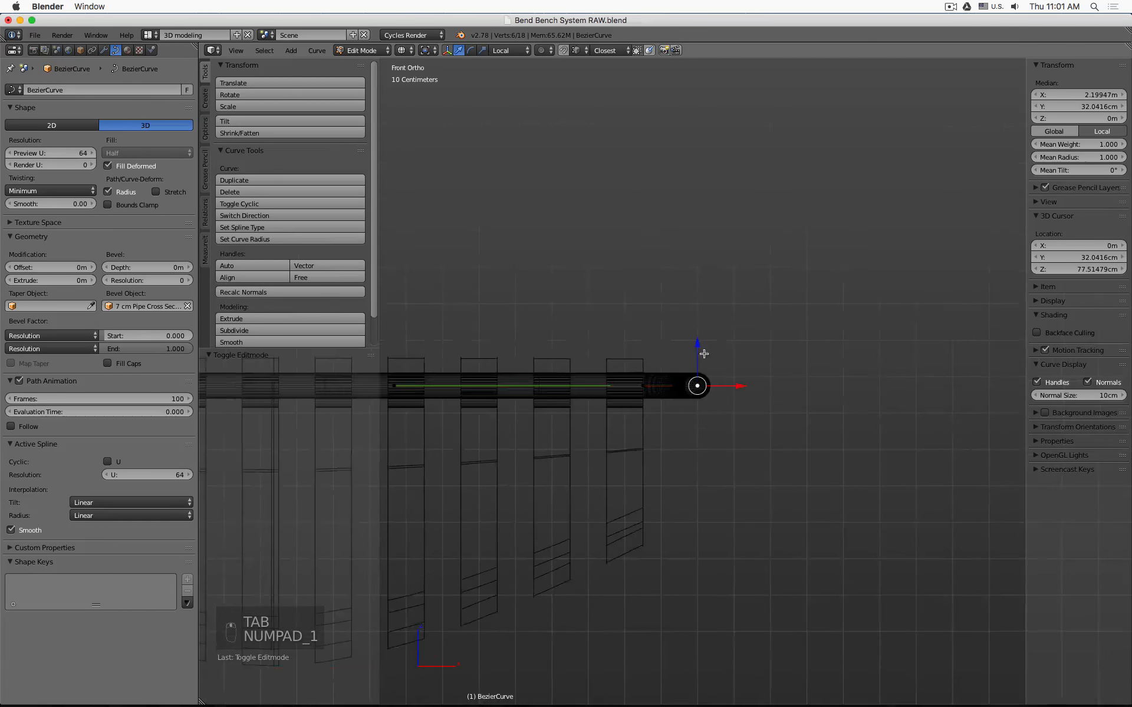
key("g")
key("z")
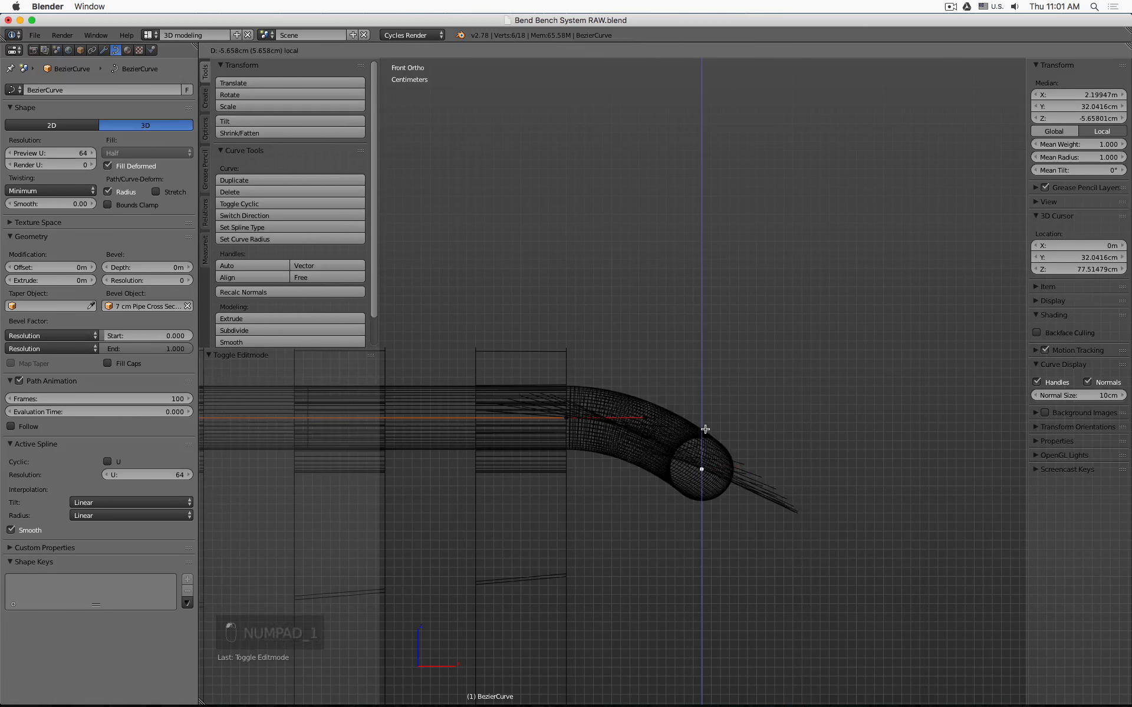
left_click(705, 430)
key("Tab")
key("z")
mouse_move(750, 391)
middle_mouse_down()
mouse_move(834, 382)
mouse_move(829, 437)
mouse_move(712, 389)
mouse_move(589, 377)
mouse_move(662, 353)
mouse_move(844, 379)
mouse_move(851, 352)
mouse_move(842, 349)
mouse_move(862, 503)
middle_mouse_up()
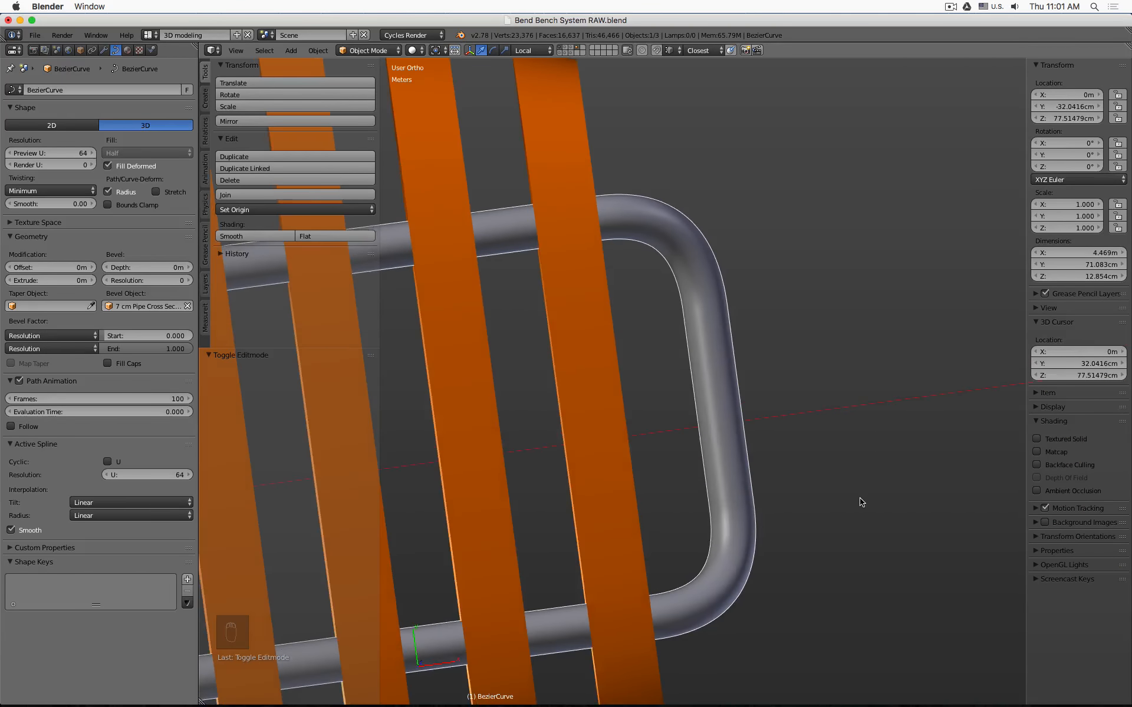
- Lower the two outer-end control points of the pipe about another 1.6 cm along Z
key("KP_7")
key("z")
key("Tab")
key("KP_1")
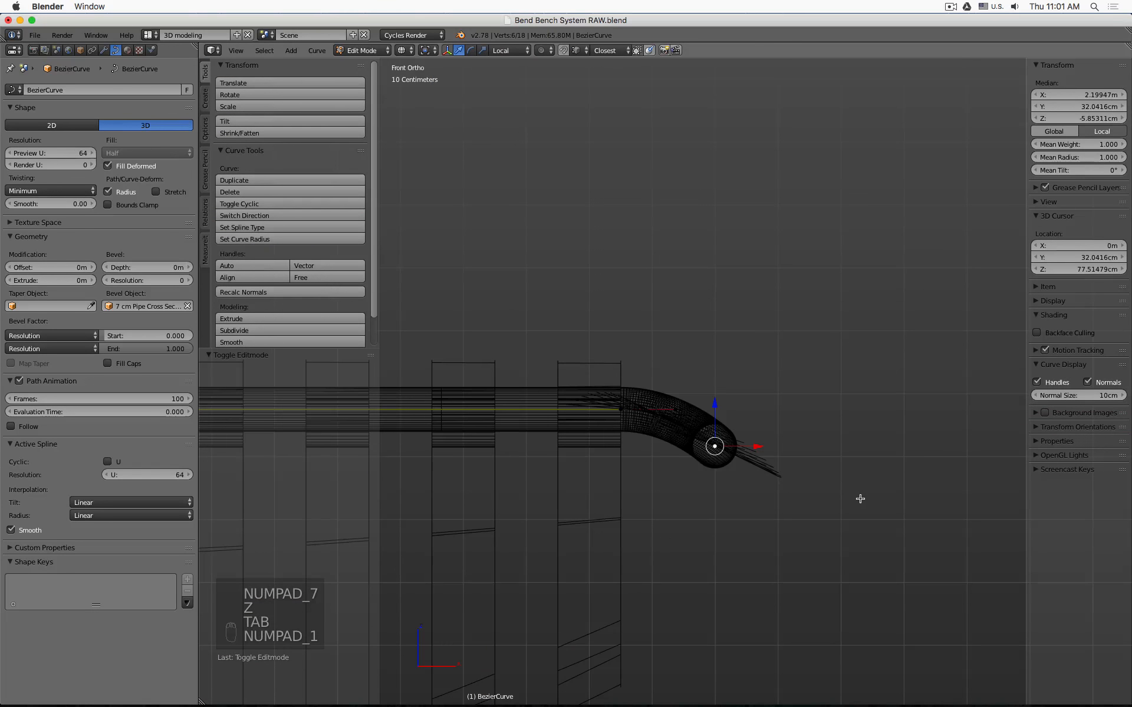
left_click_drag(714, 401, 758, 459)
middle_click_drag(797, 382, 783, 442)
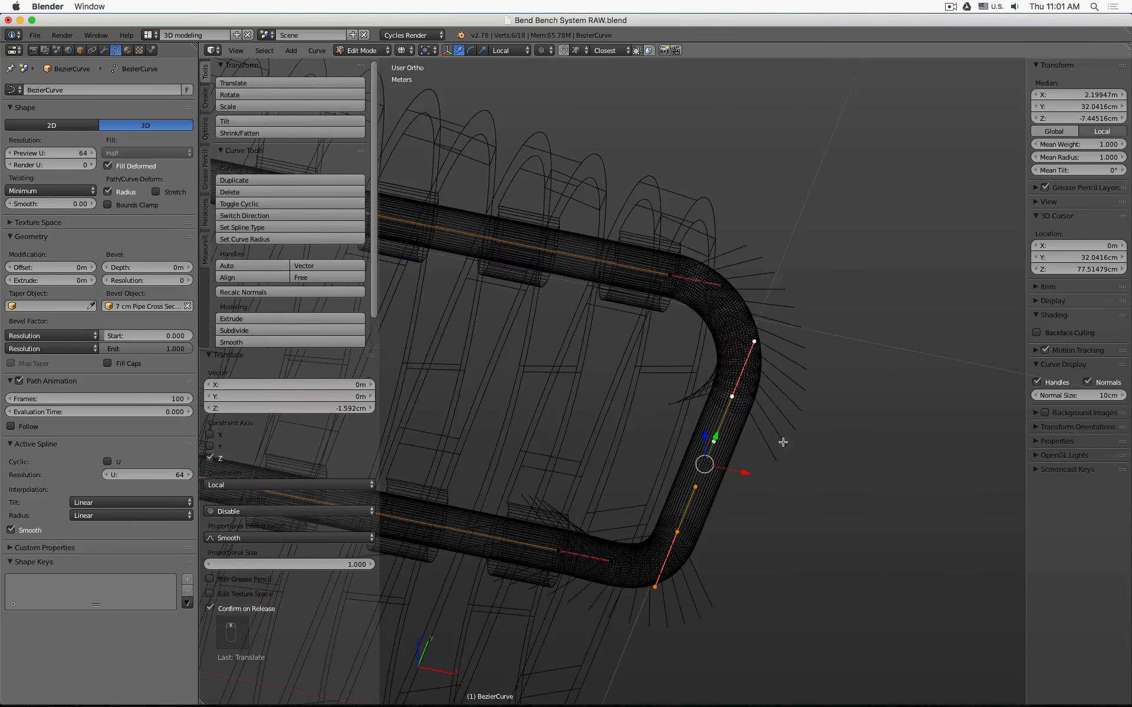
- Try to move the two control points where the bends start about 9.5 mm outward along X, and undo it
right_click(675, 276)
right_click(556, 551, "shift")
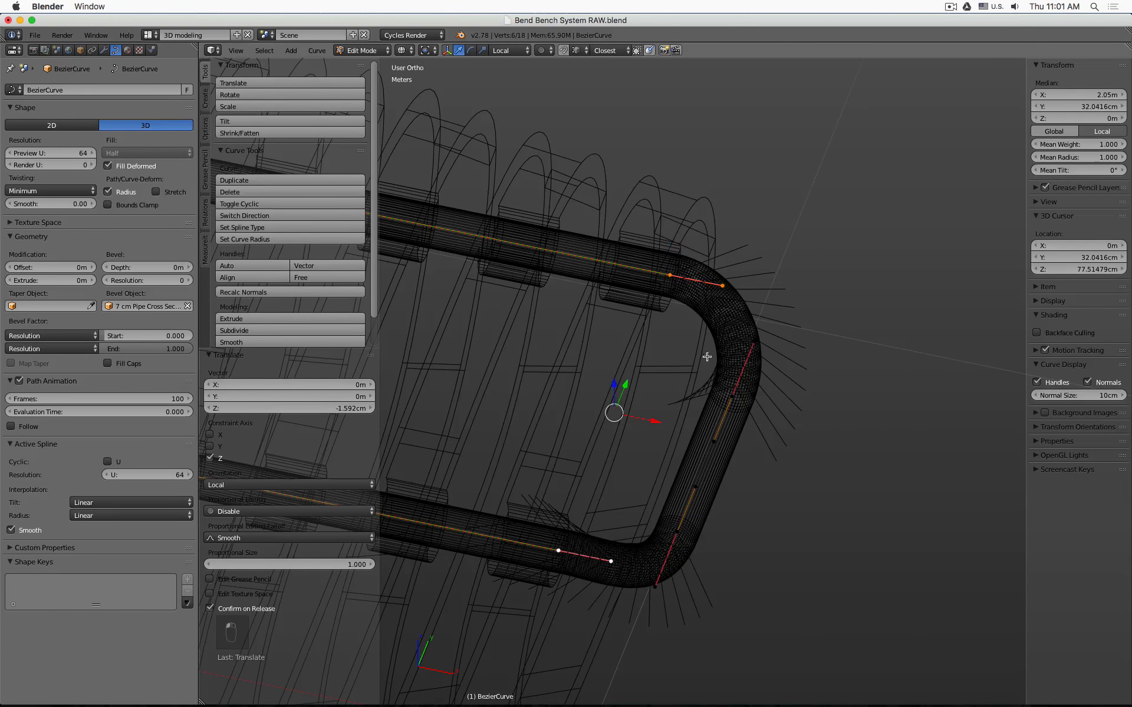
left_click_drag(662, 428, 664, 418)
key("z")
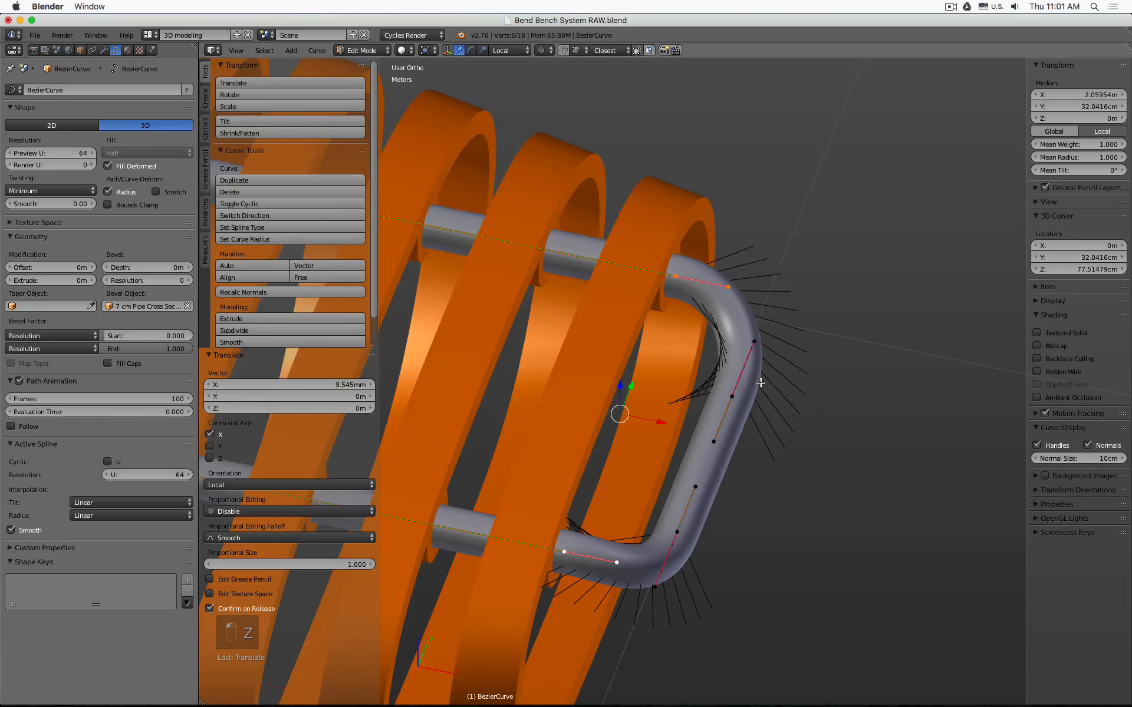
middle_click_drag(664, 418, 708, 351)
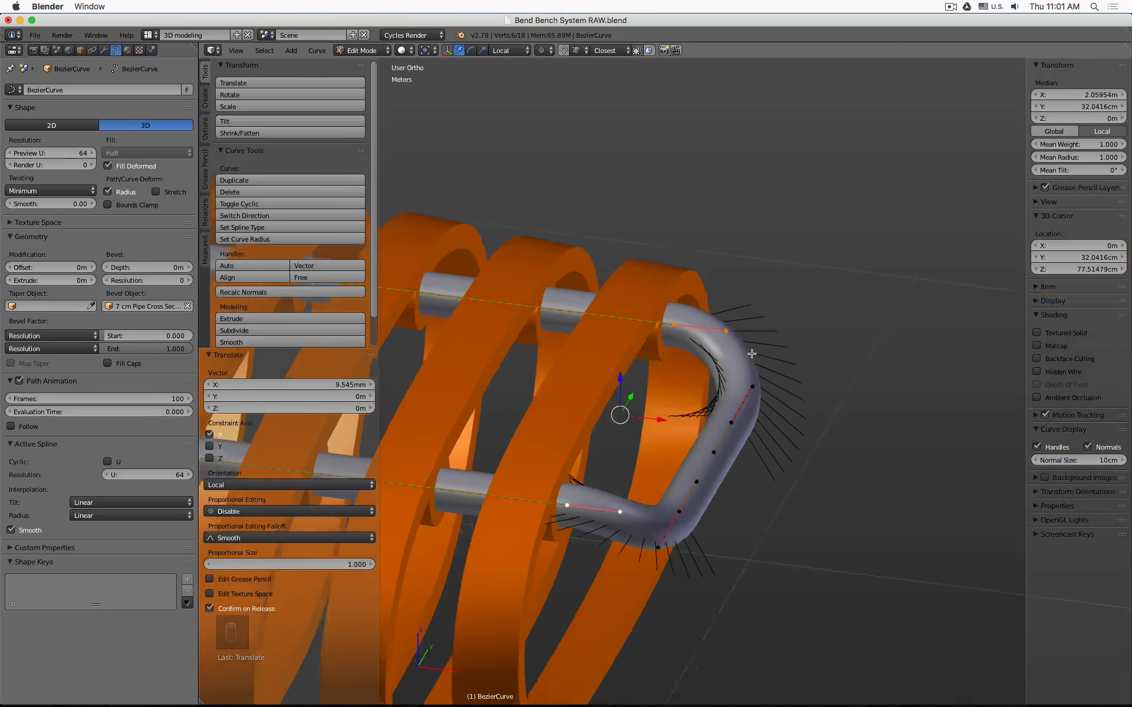
key("super+z")
scroll(751, 354, "down", 3)
key("KP_7")
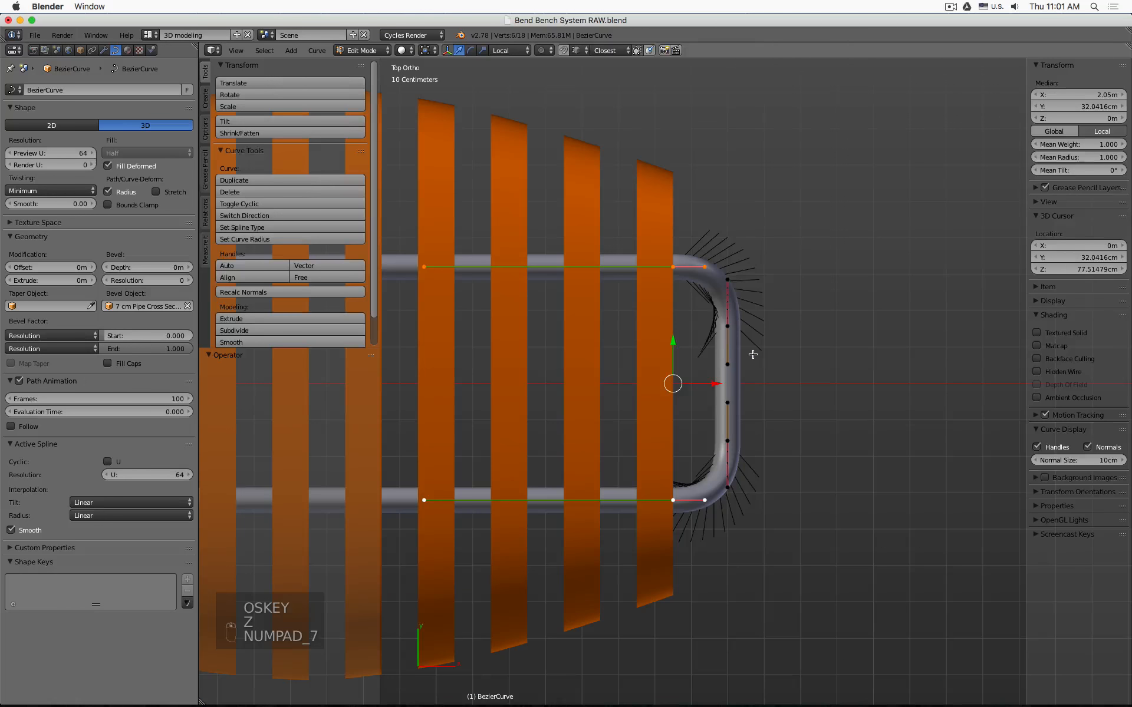
key("Tab")
key("KP_1")
key("z")
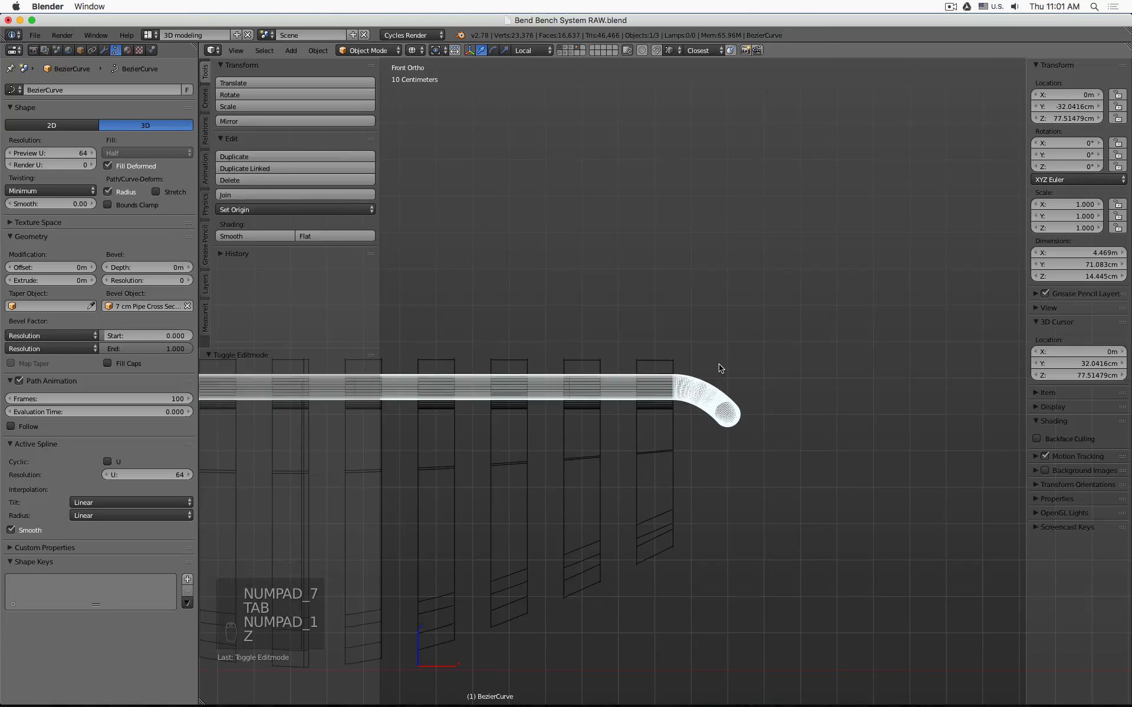
key("Tab")
scroll(720, 369, "up", 6)
key("a")
key("a")
key("b")
left_click_drag(660, 404, 728, 431)
key("Tab")
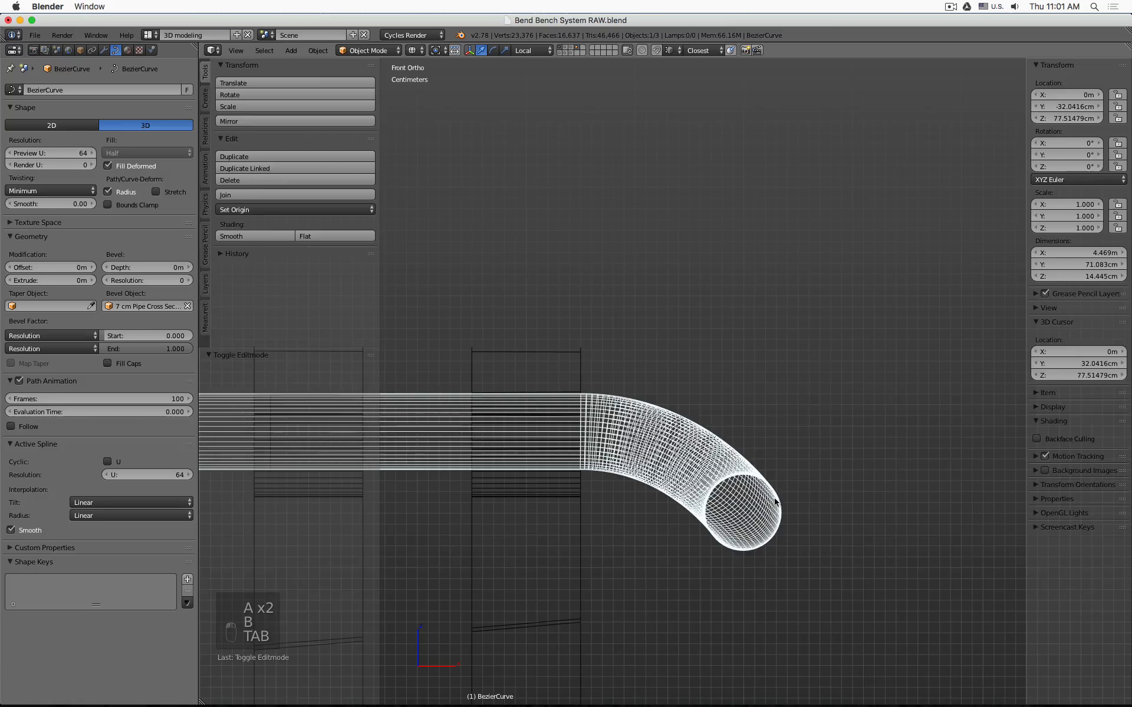
key("Tab")
key("a")
key("a")
key("a")
key("a")
key("a")
key("a")
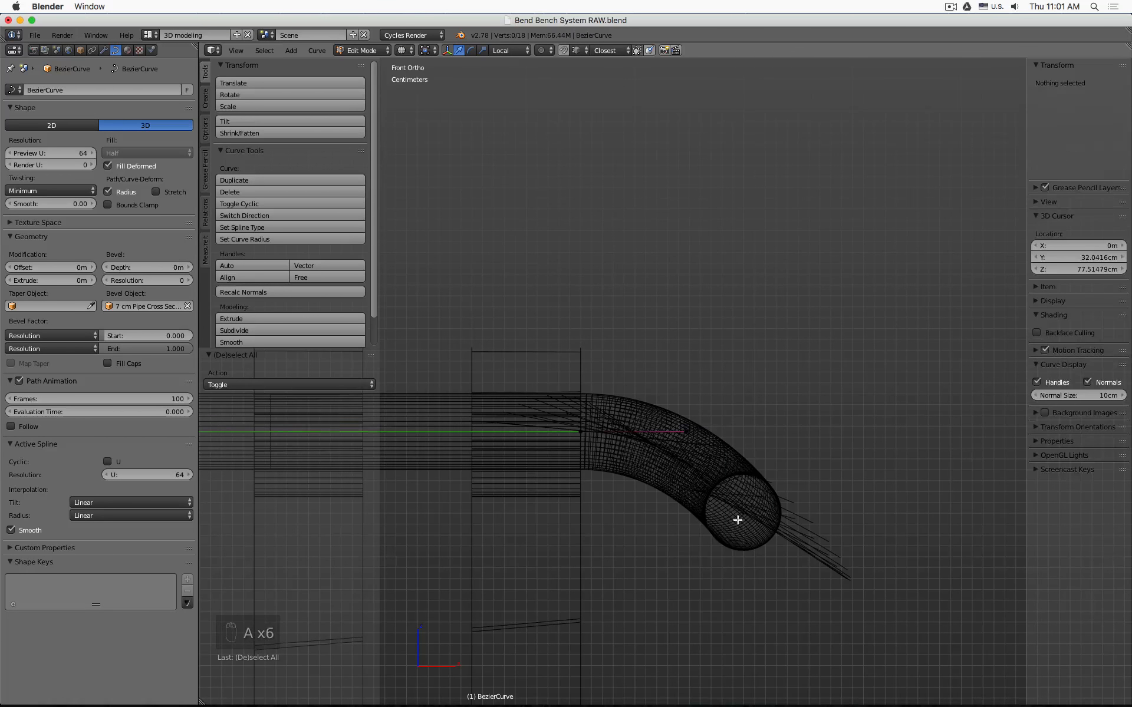
key("b")
left_click_drag(716, 484, 798, 550)
- Examine the bench with its lowered pipe end in shaded view from the end and at an angle
scroll(809, 501, "down", 4)
middle_click_drag(826, 463, 712, 485)
key("Tab")
scroll(711, 485, "down", 4)
key("z")
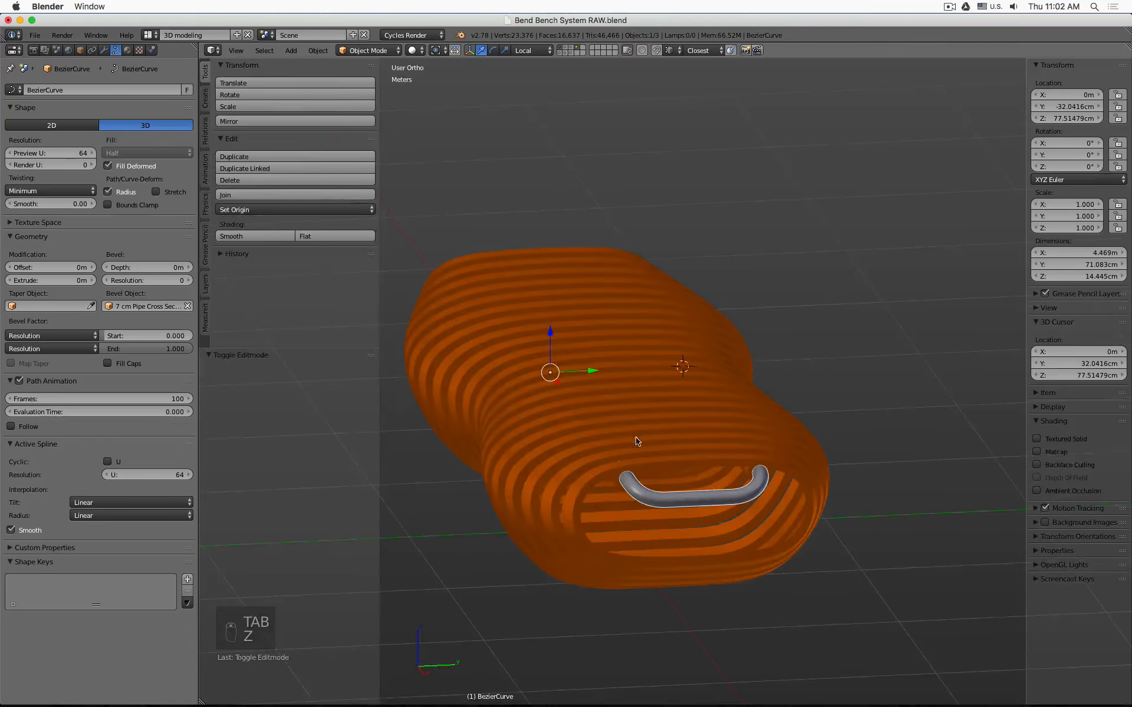
mouse_move(637, 442)
middle_mouse_down()
mouse_move(700, 459)
mouse_move(769, 450)
mouse_move(694, 455)
middle_mouse_up()
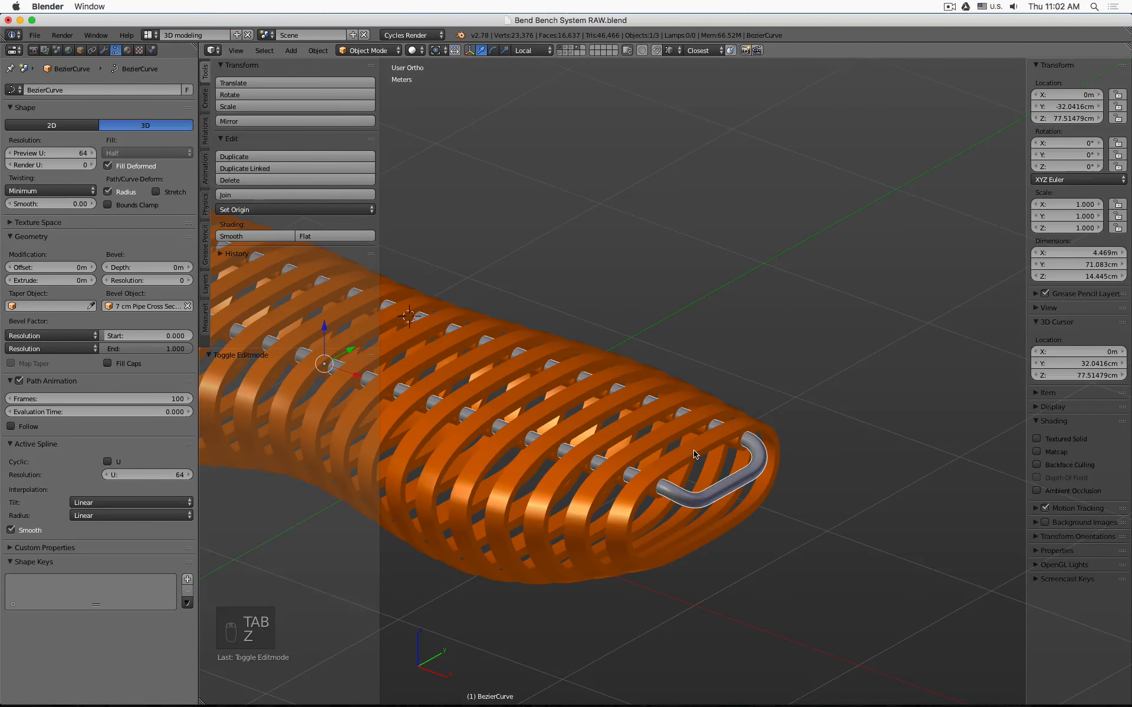
middle_click_drag(604, 418, 845, 343, "shift")
scroll(845, 343, "down", 3)
- Rename the mirrored curve object as Pipe
left_click(80, 50)
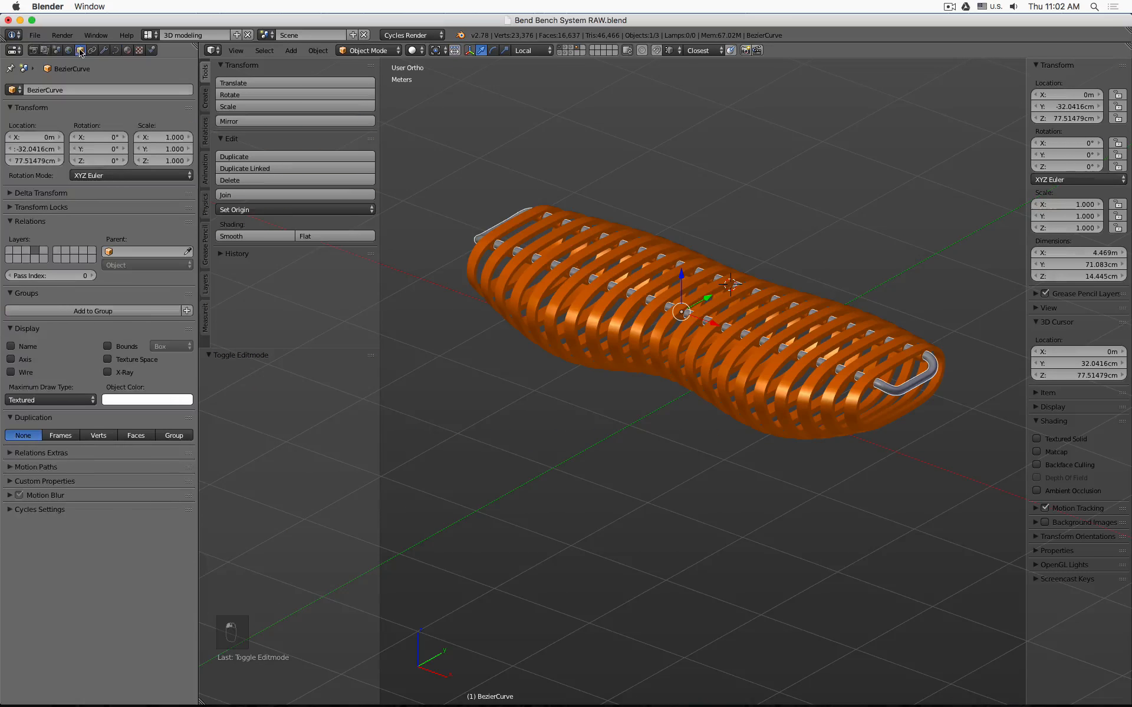
left_click(80, 90)
type("Pipe")
key("Return")
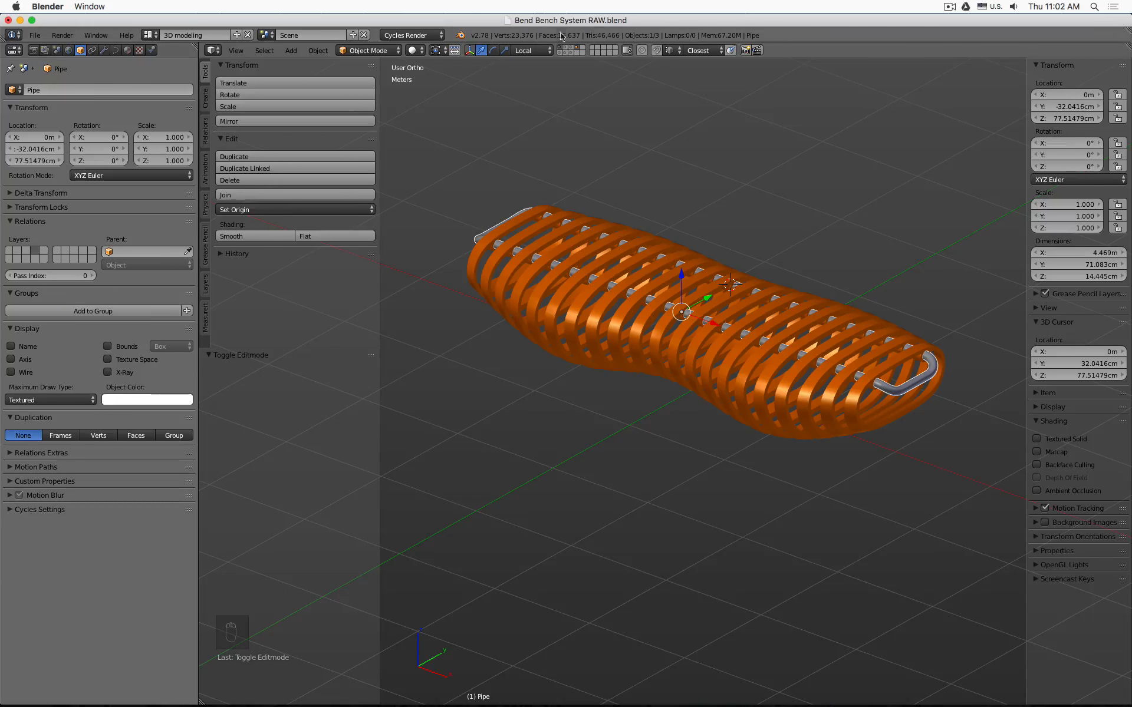
- Display the layer with the white infill strips alongside the ribs and pipe, and hide the viewport's tool shelf and properties region
left_click(571, 48, "shift")
middle_click_drag(654, 180, 678, 359)
scroll(700, 379, "up", 5)
scroll(700, 378, "up", 2)
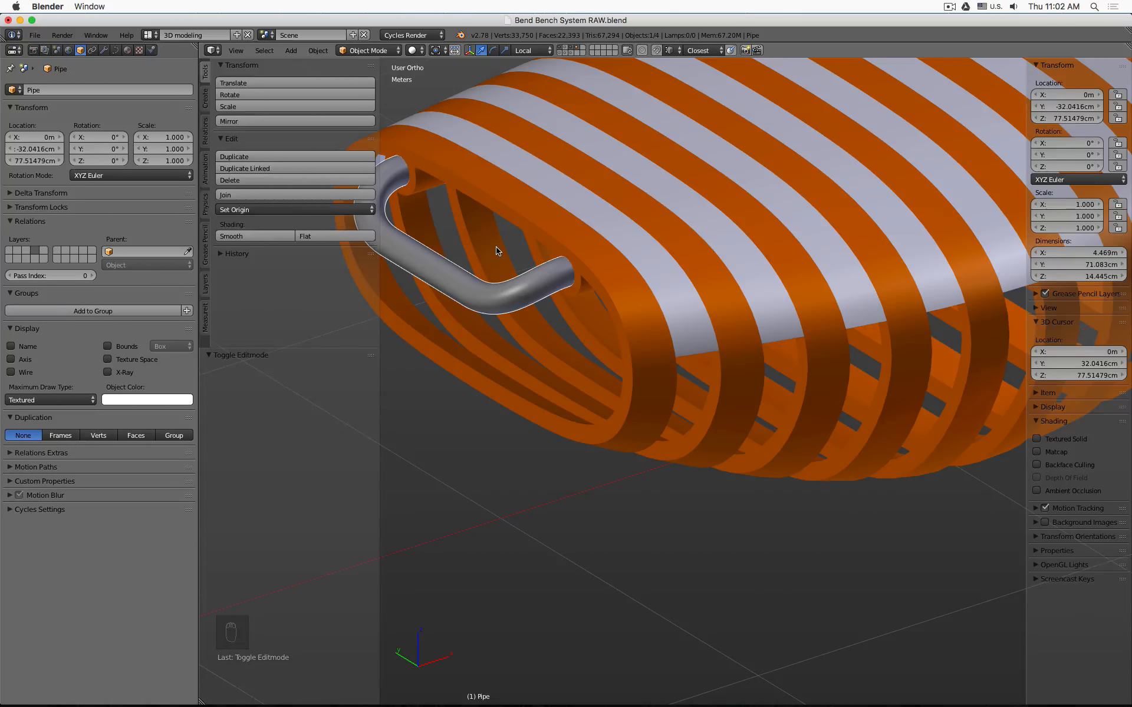
key("t")
key("n")
- Save the file as a new version named Bend Bench System RAW 2.blend on the Desktop
key("super+s")
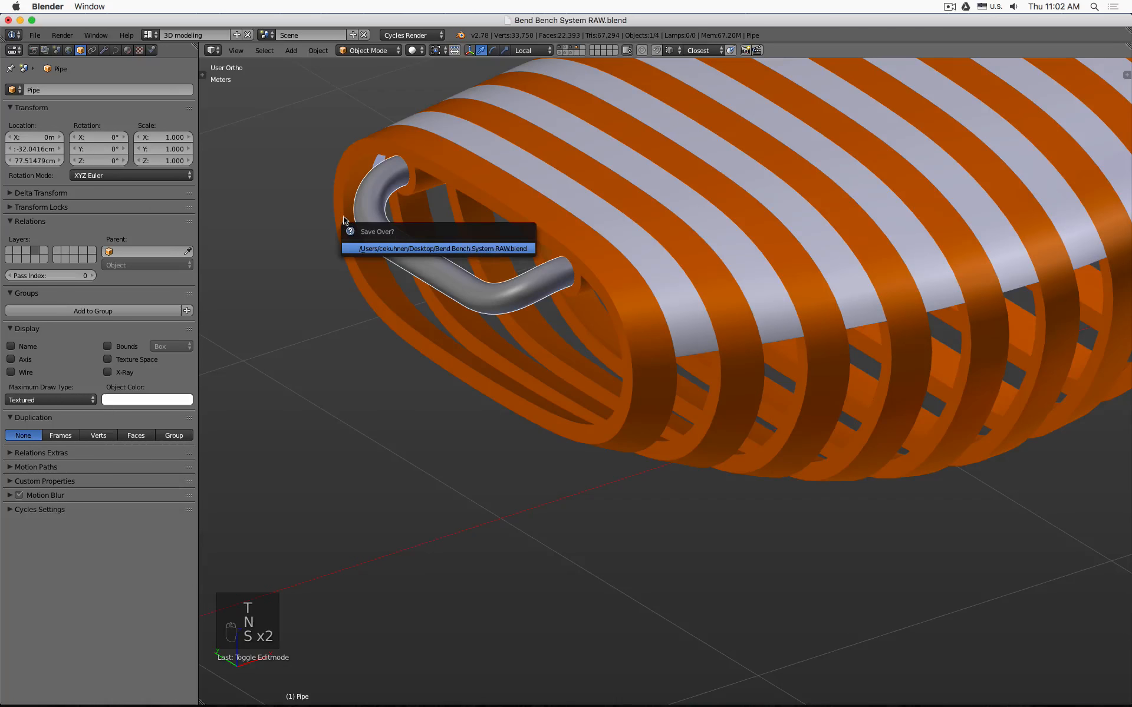
left_click(35, 35)
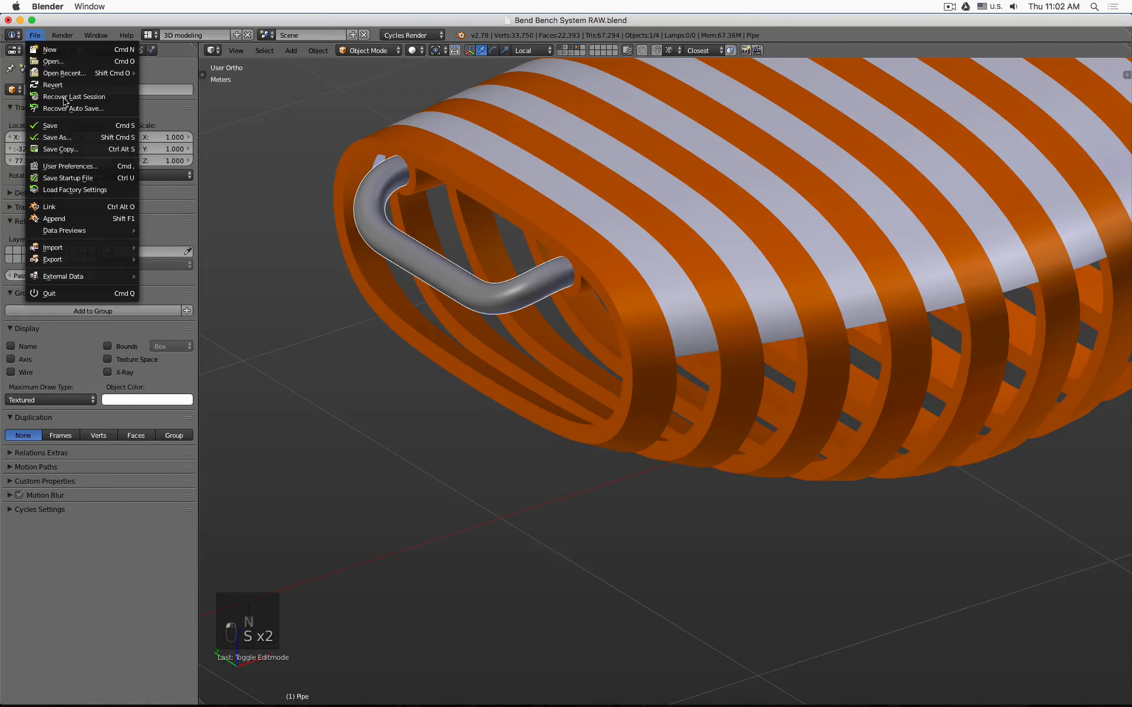
left_click(67, 139)
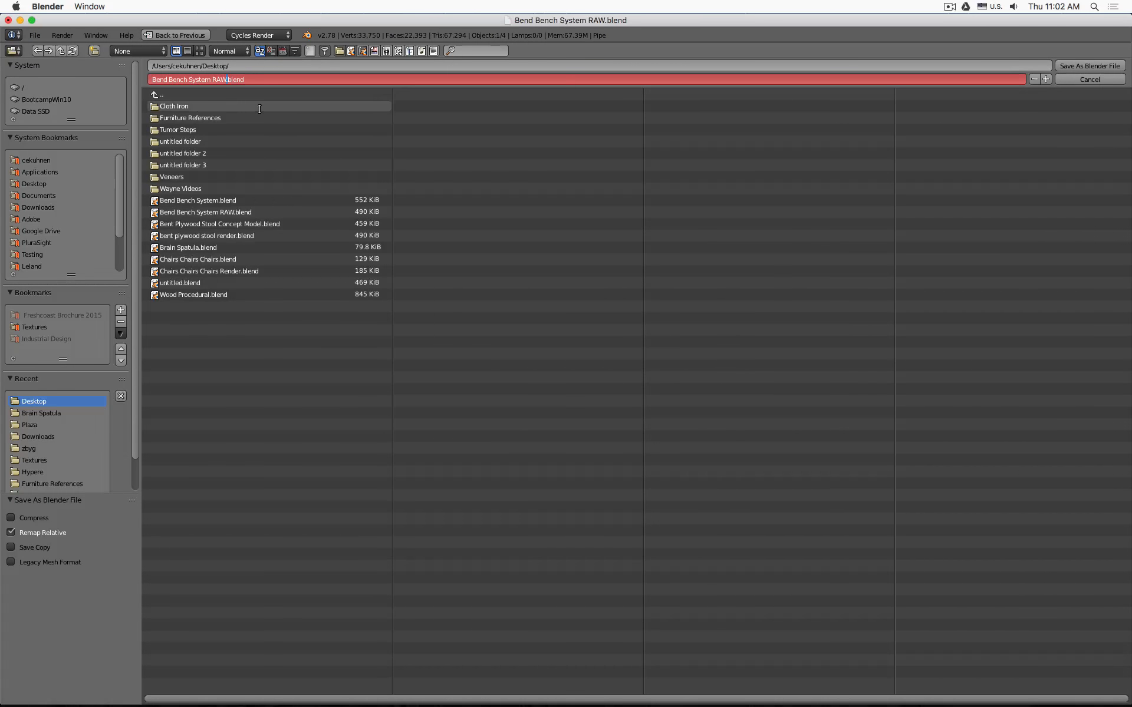
type("2")
key("KP_Enter")
key("KP_Enter")
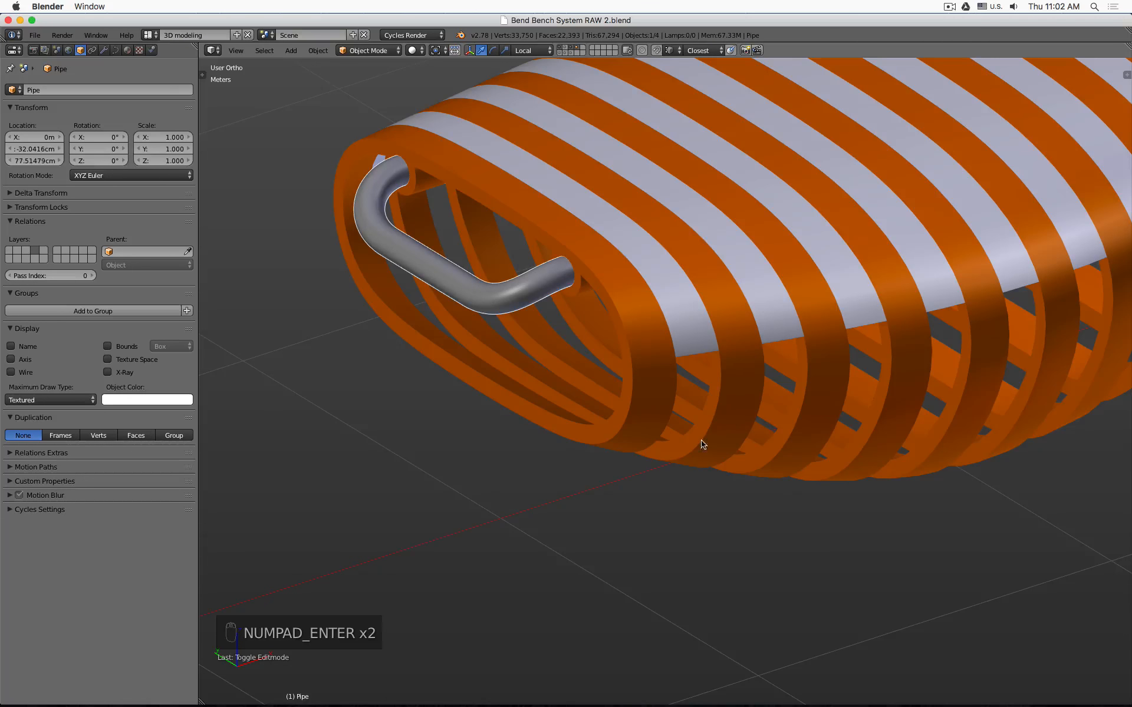
- Select the orange full ribs, collapse their Subsurf modifier settings, and display only the layer containing these ribs
right_click(665, 413)
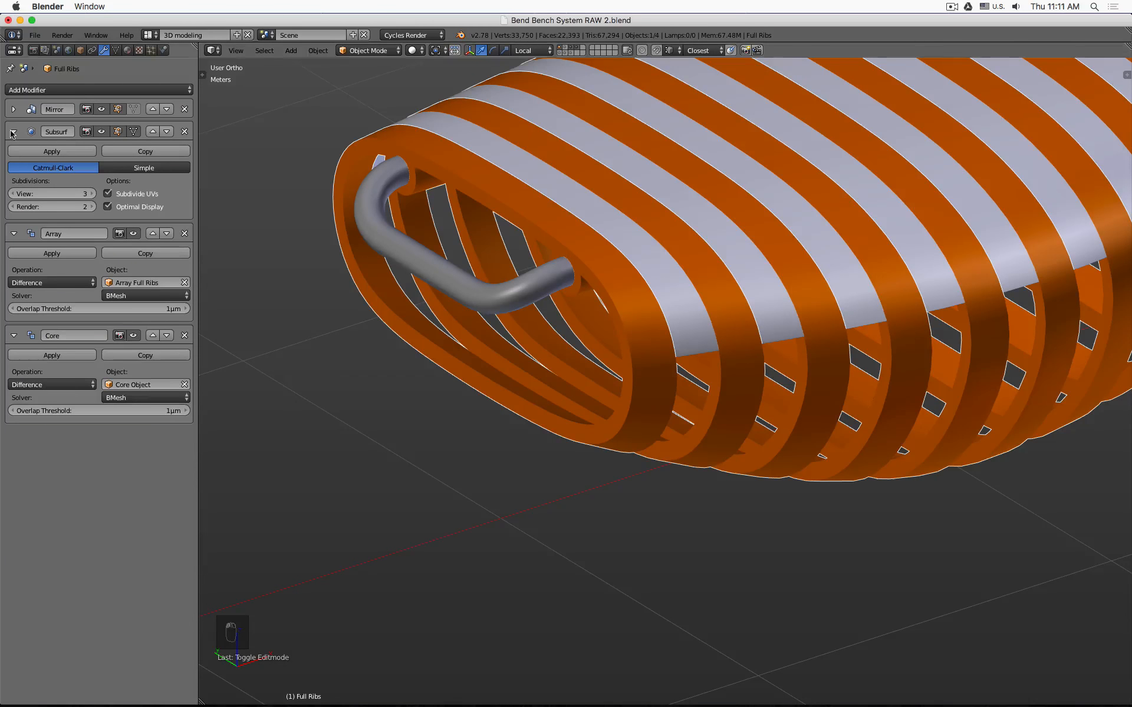
left_click(13, 132)
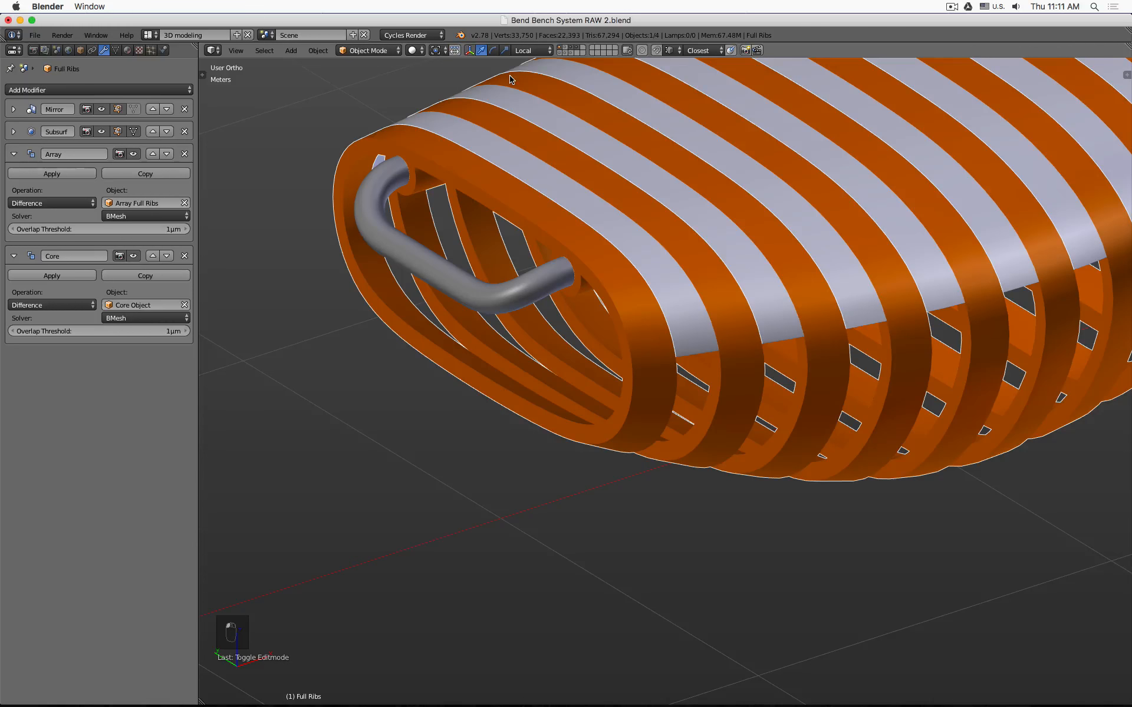
left_click(560, 48)
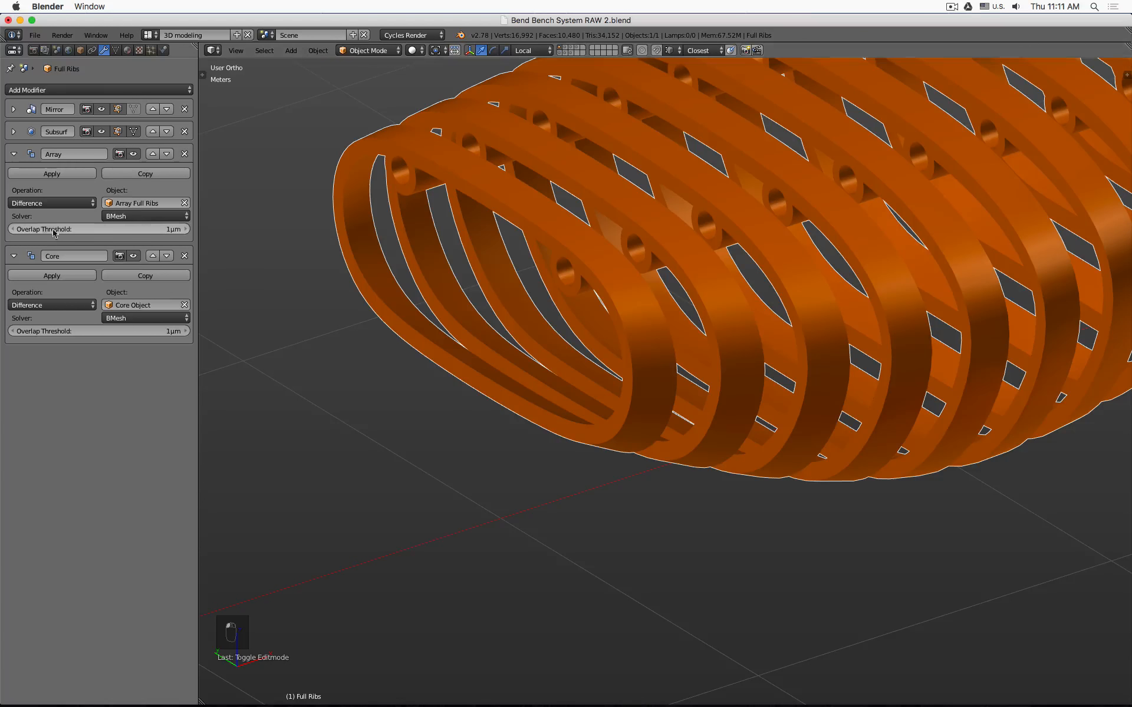
- Add a Bevel modifier to the full ribs with a 2 mm width, the Angle limit method, and Clamp Overlap off
left_click(93, 89)
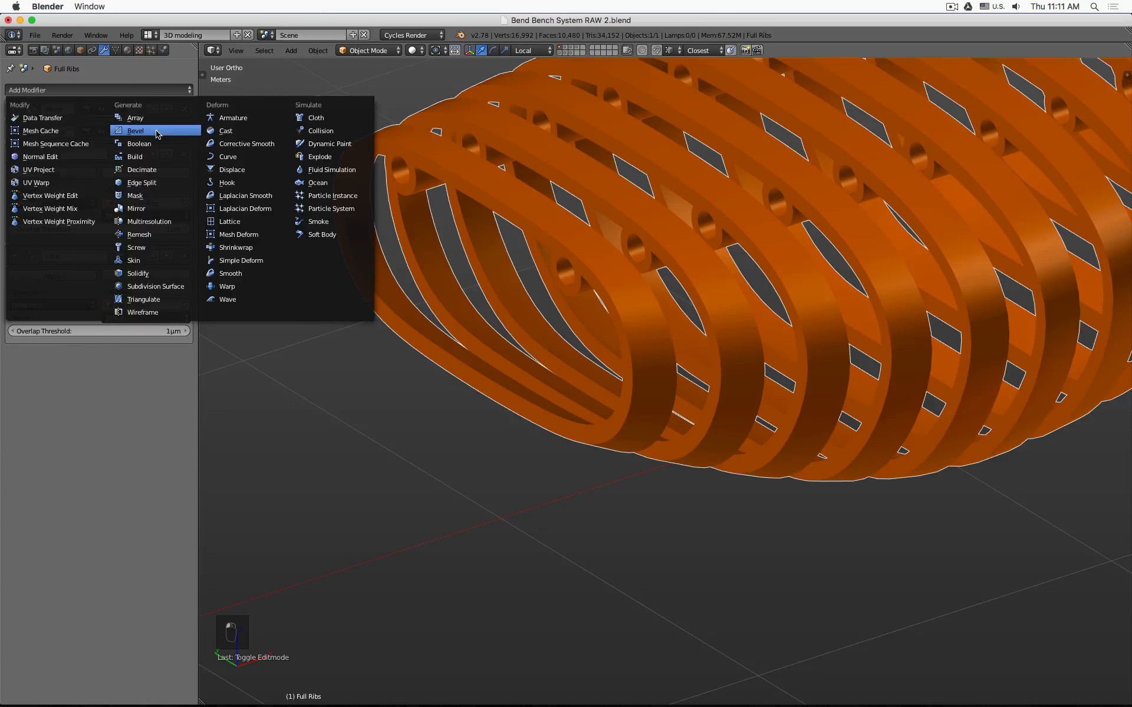
left_click(158, 130)
left_click(58, 394)
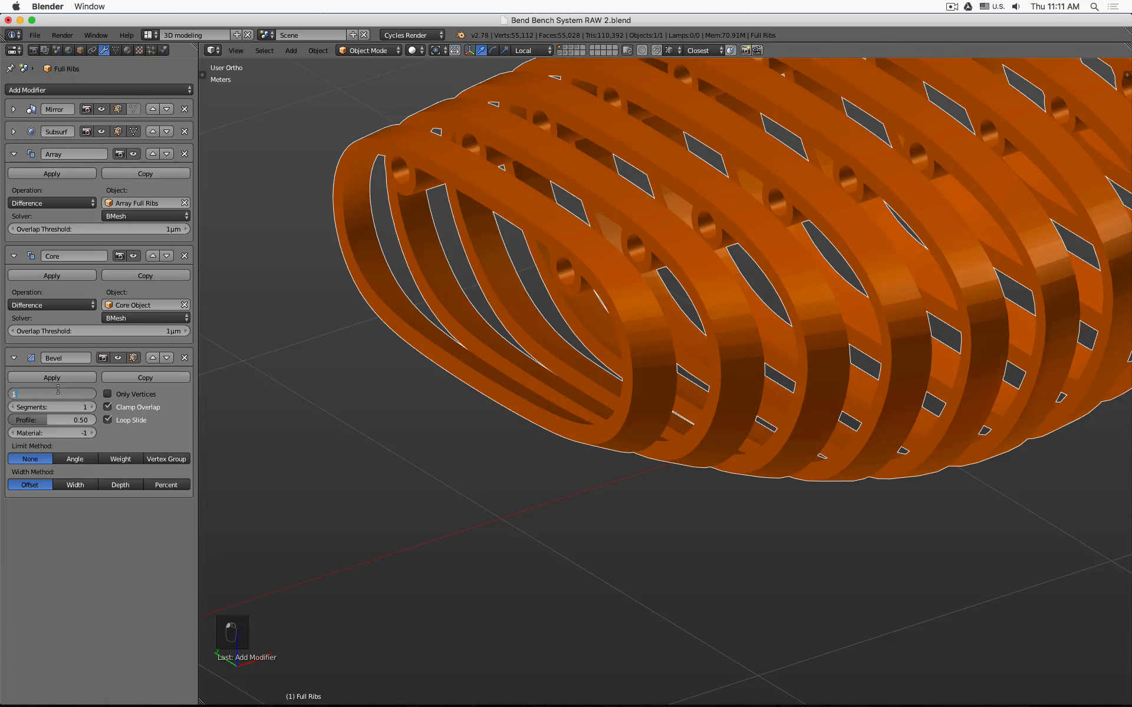
type("2mm")
left_click(65, 448)
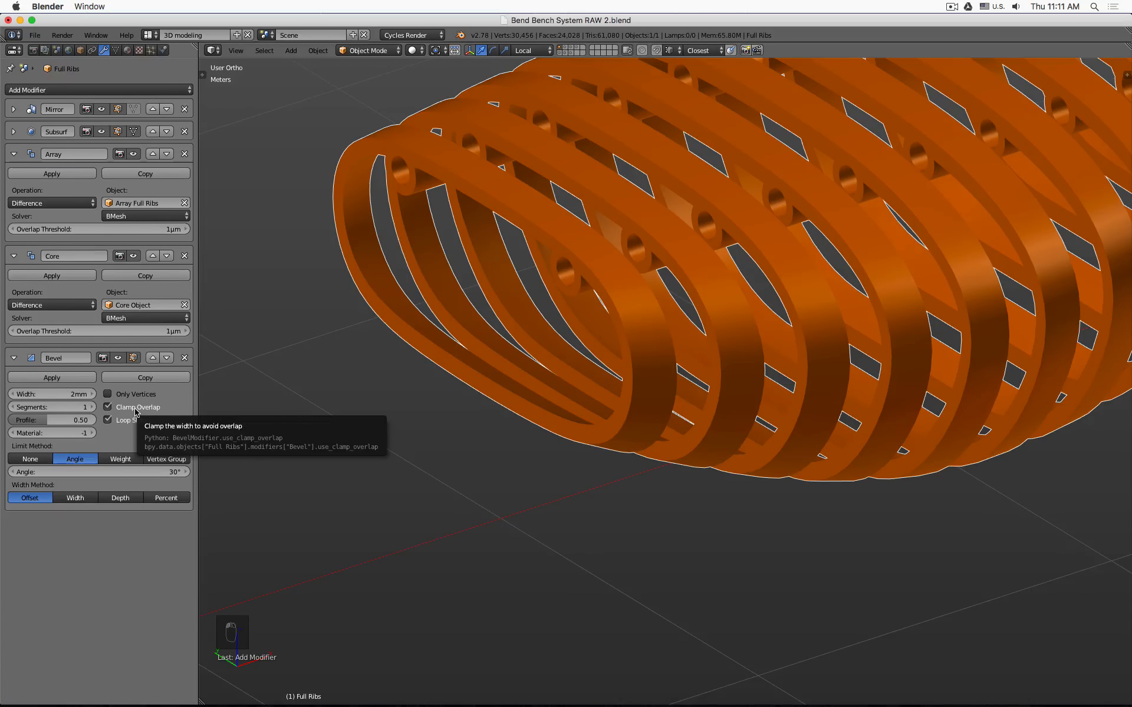
left_click(108, 407)
- Examine the full ribs' bevelled edges close up and as a whole, comparing them with the bevel's viewport display off and on
scroll(544, 282, "down", 5)
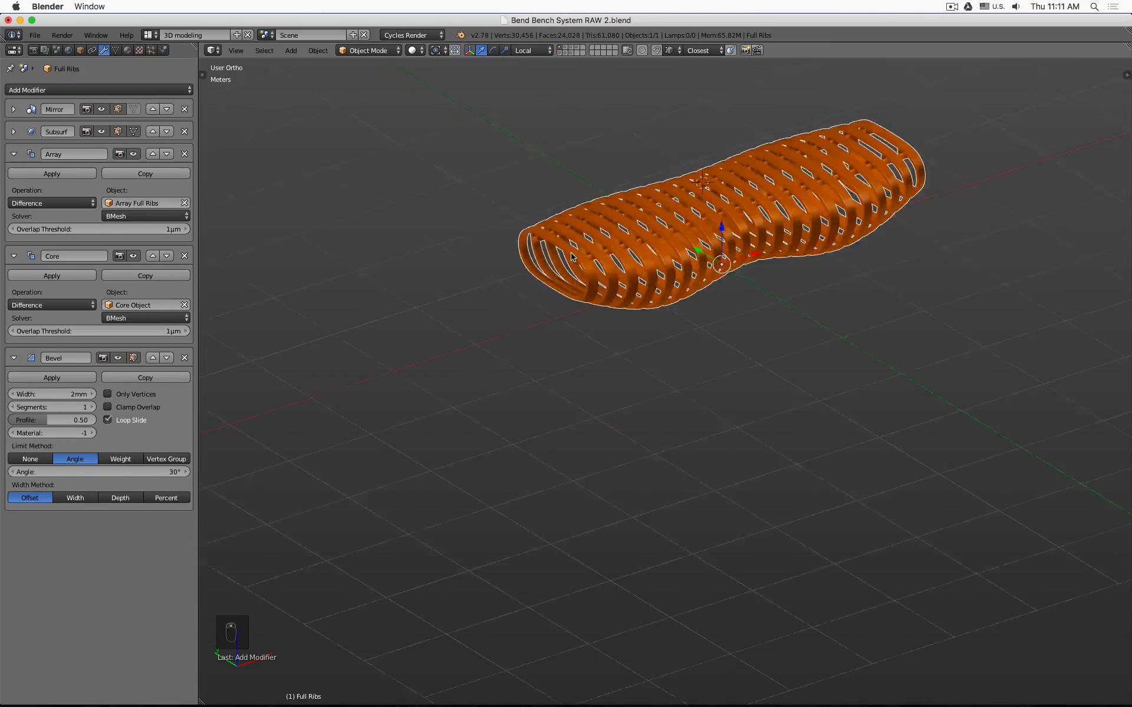
scroll(545, 283, "up", 10)
scroll(544, 283, "down", 5)
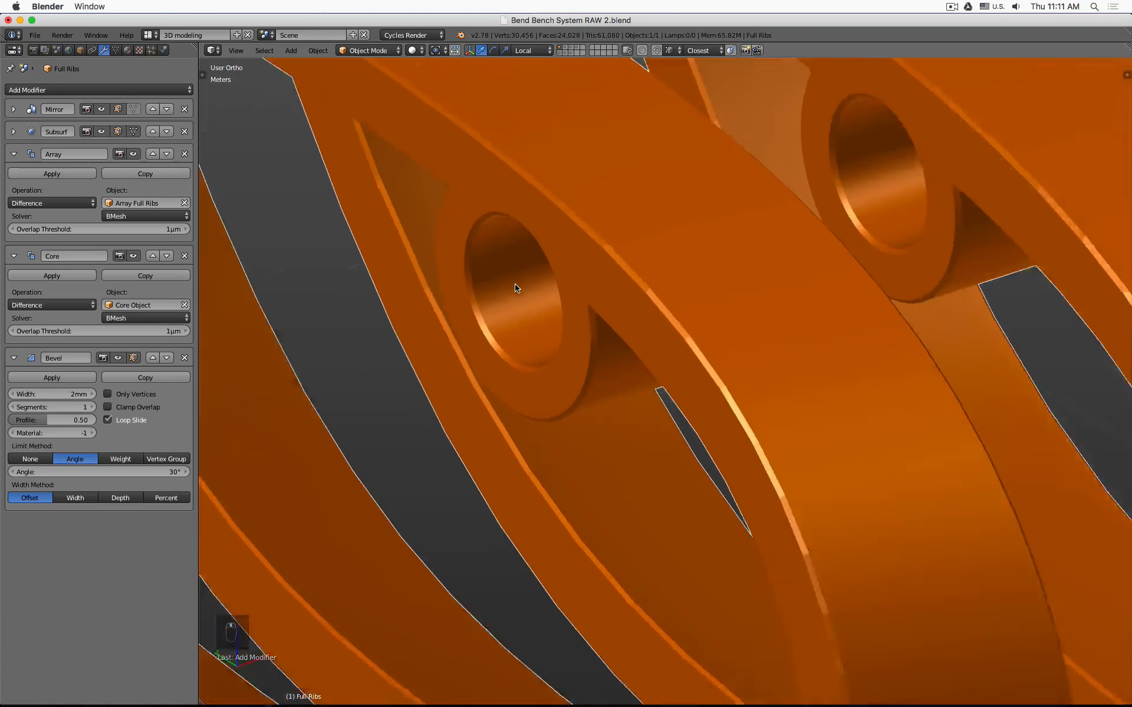
scroll(515, 288, "down", 2)
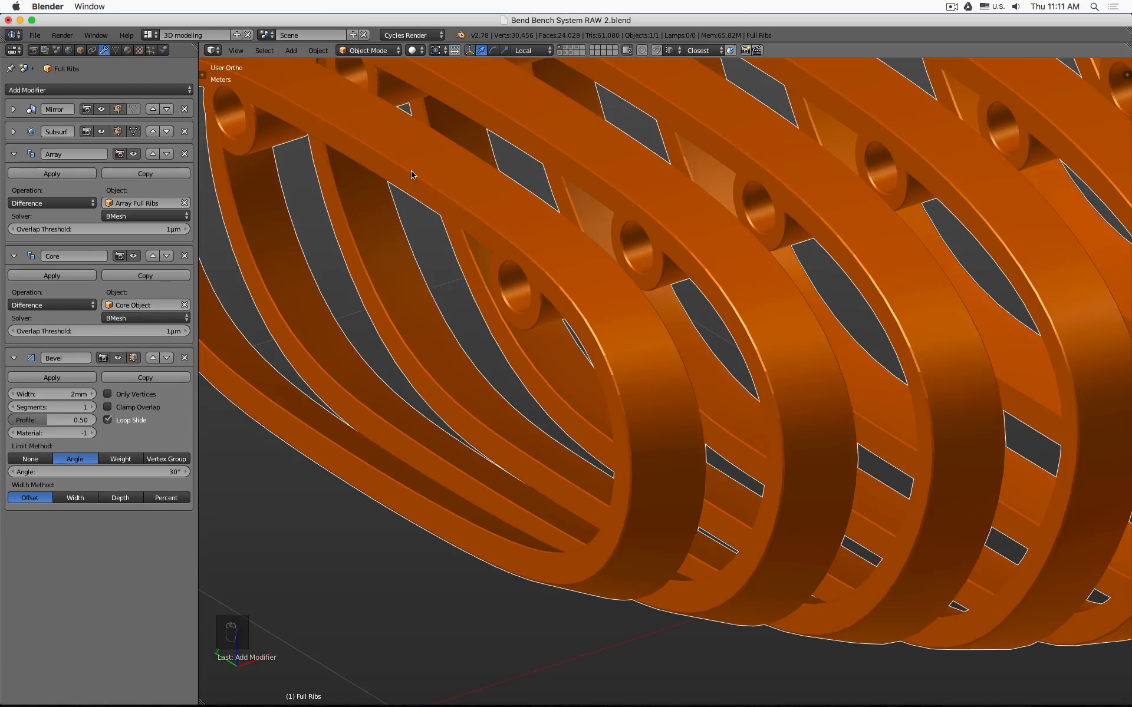
scroll(451, 209, "down", 3)
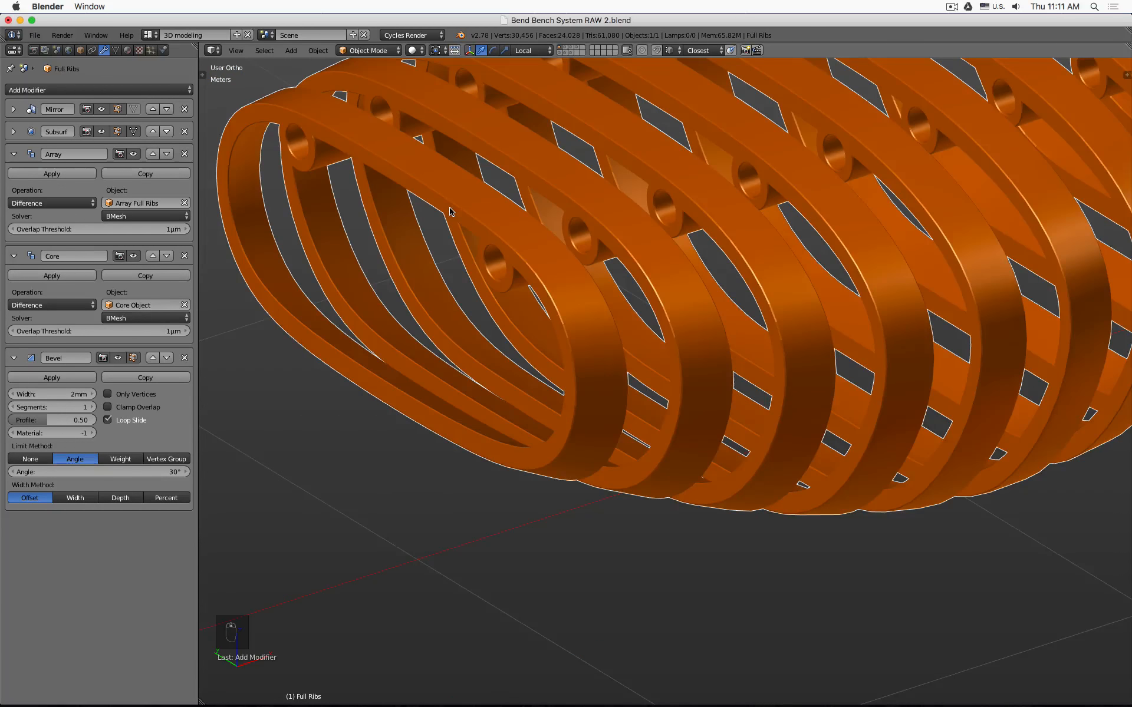
scroll(499, 226, "up", 10)
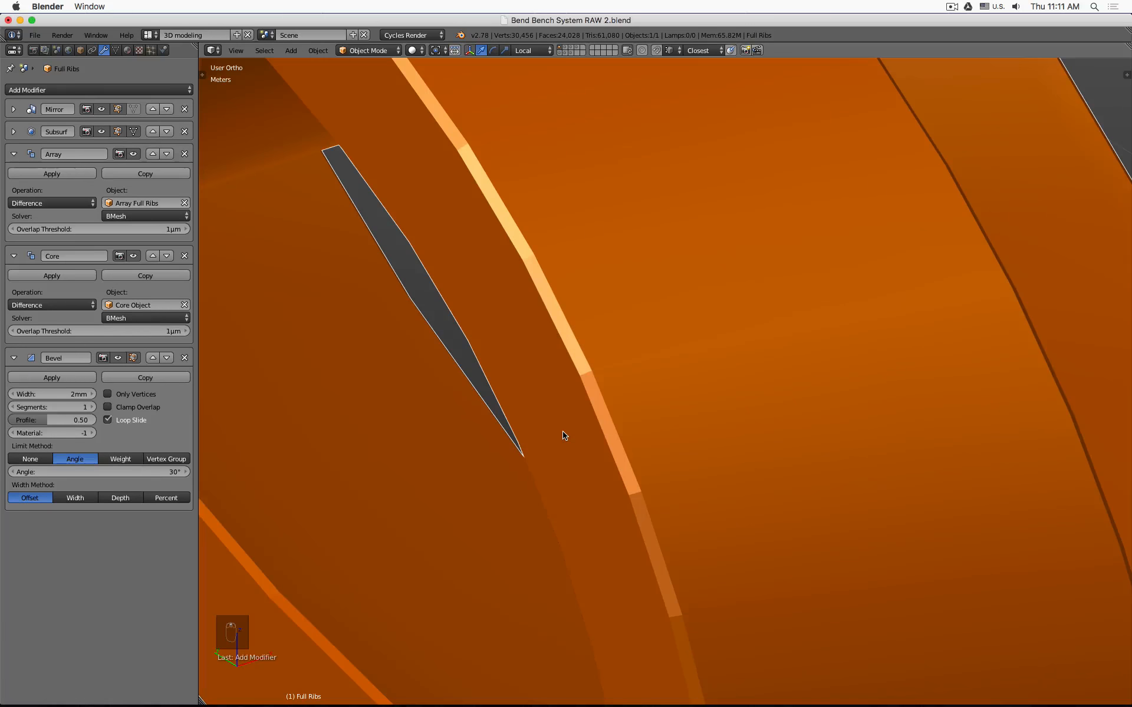
scroll(557, 432, "down", 8)
scroll(549, 429, "down", 3)
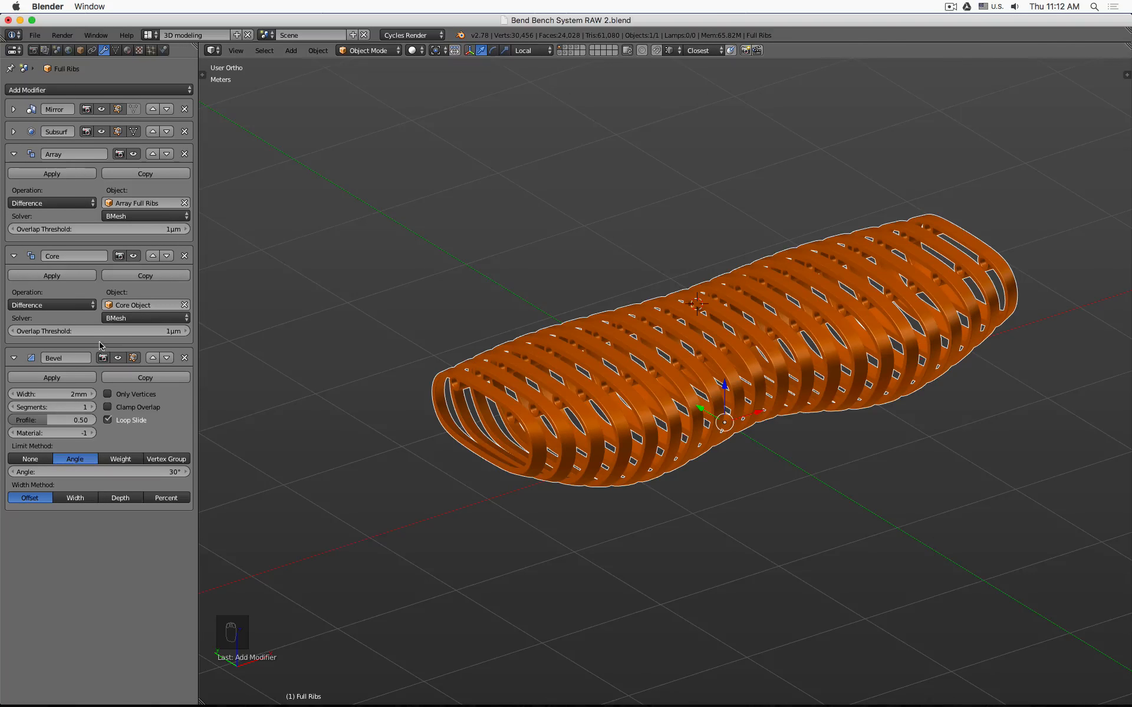
left_click(118, 358)
left_click(118, 358)
left_click(118, 357)
left_click(118, 358)
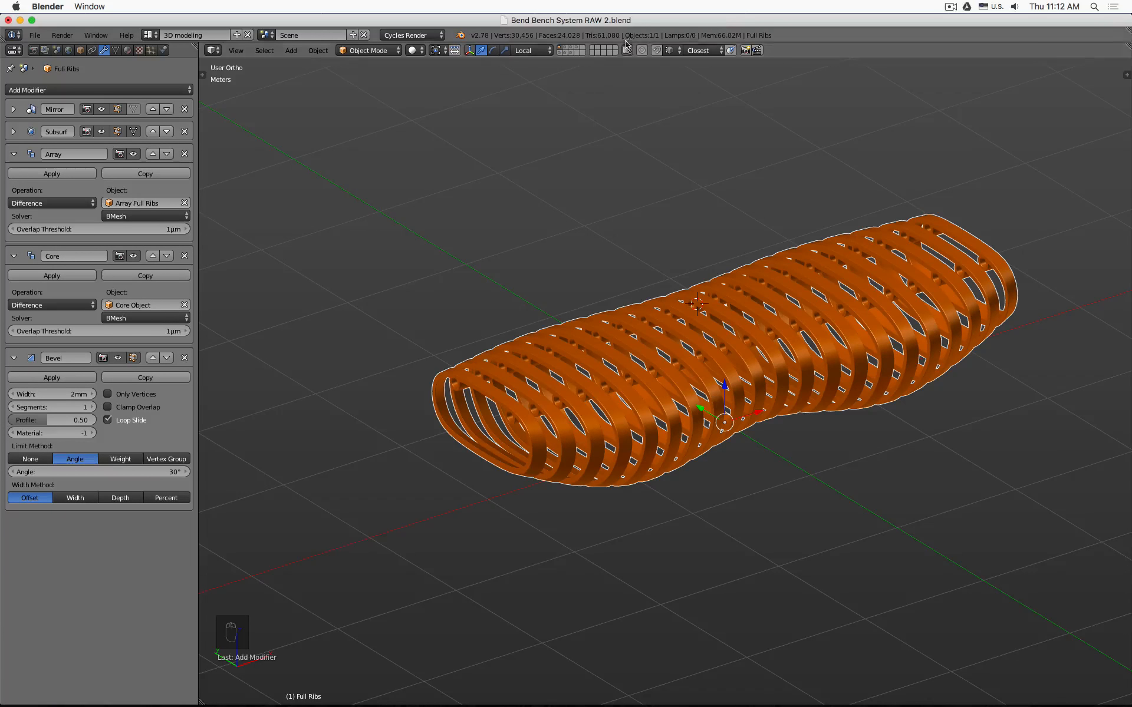
- Display only the layer with the white trimmed ribs, select them, and show the viewport's properties region
left_click(571, 50)
right_click(497, 389)
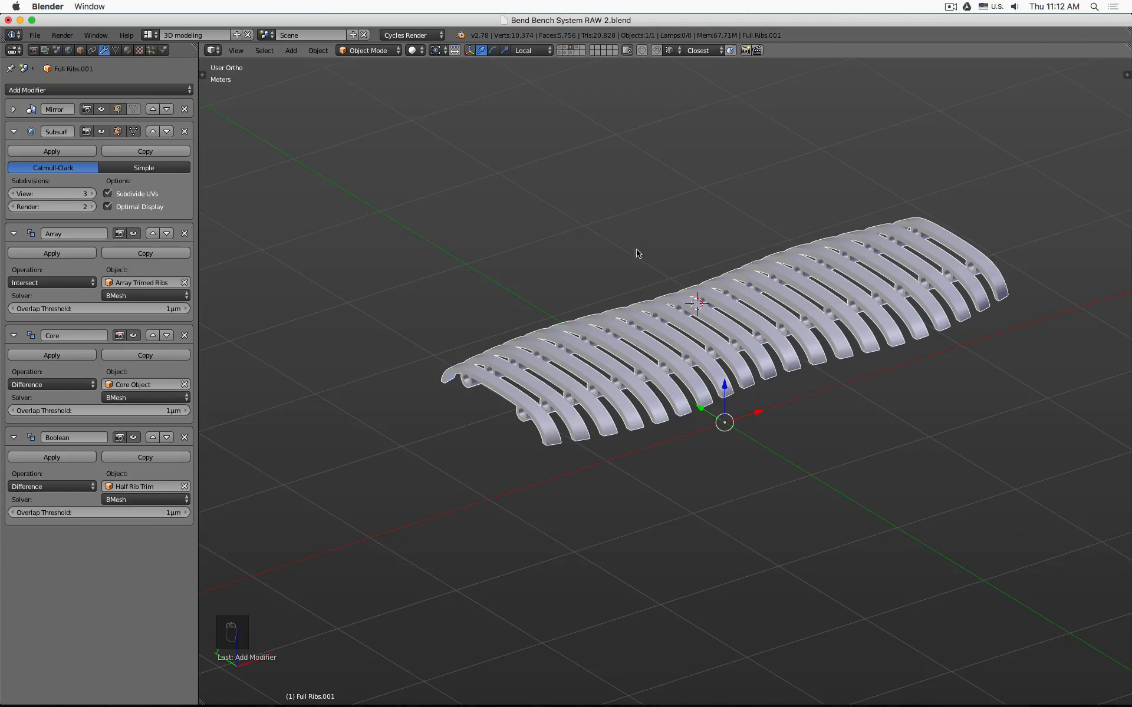
key("n")
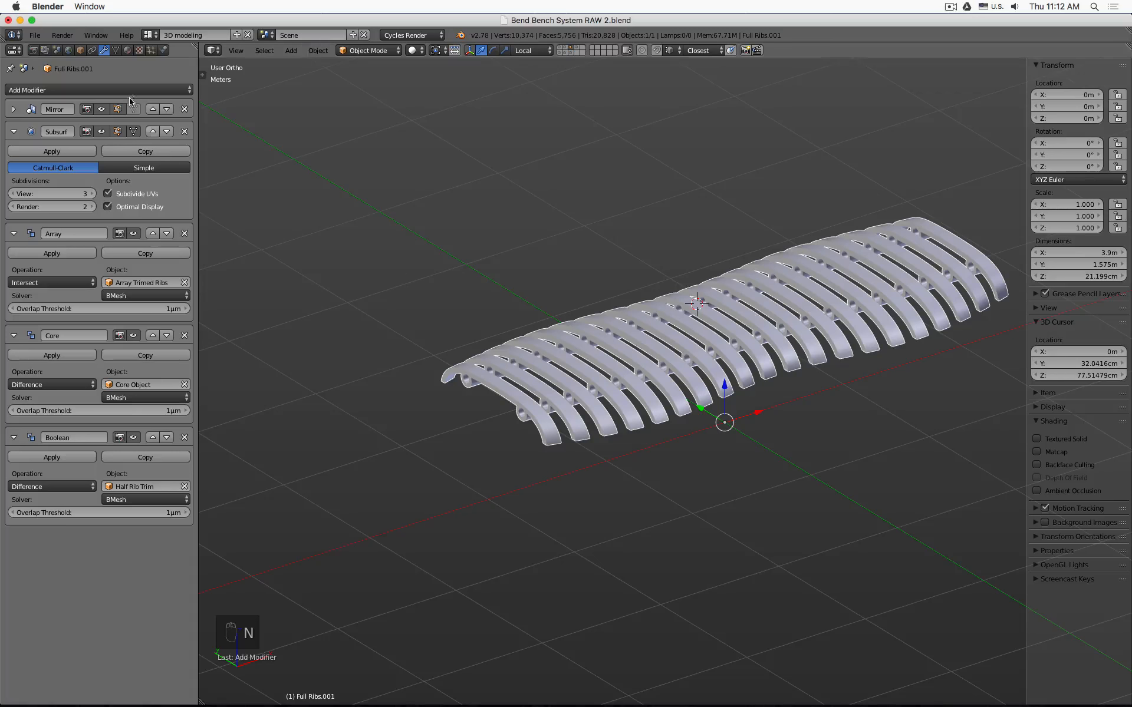
key("n")
- Add a Bevel modifier to the white ribs with a 2 mm width, the Angle limit method, and Clamp Overlap off
left_click(101, 91)
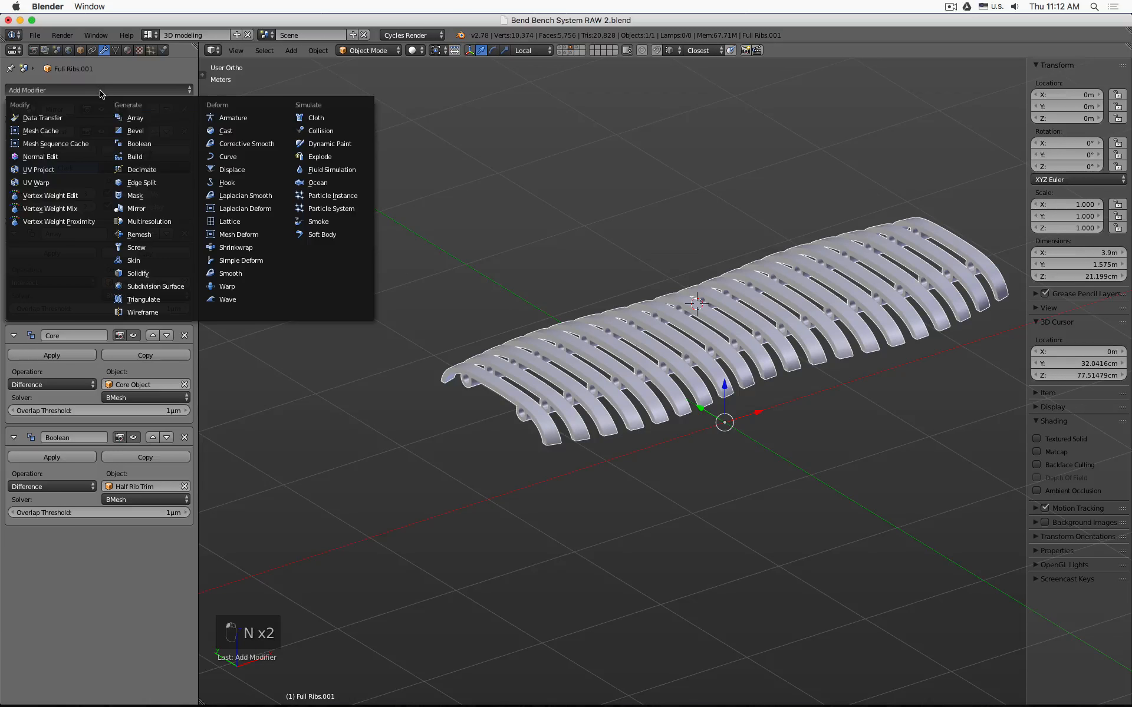
left_click(166, 131)
double_click(64, 575)
type("2")
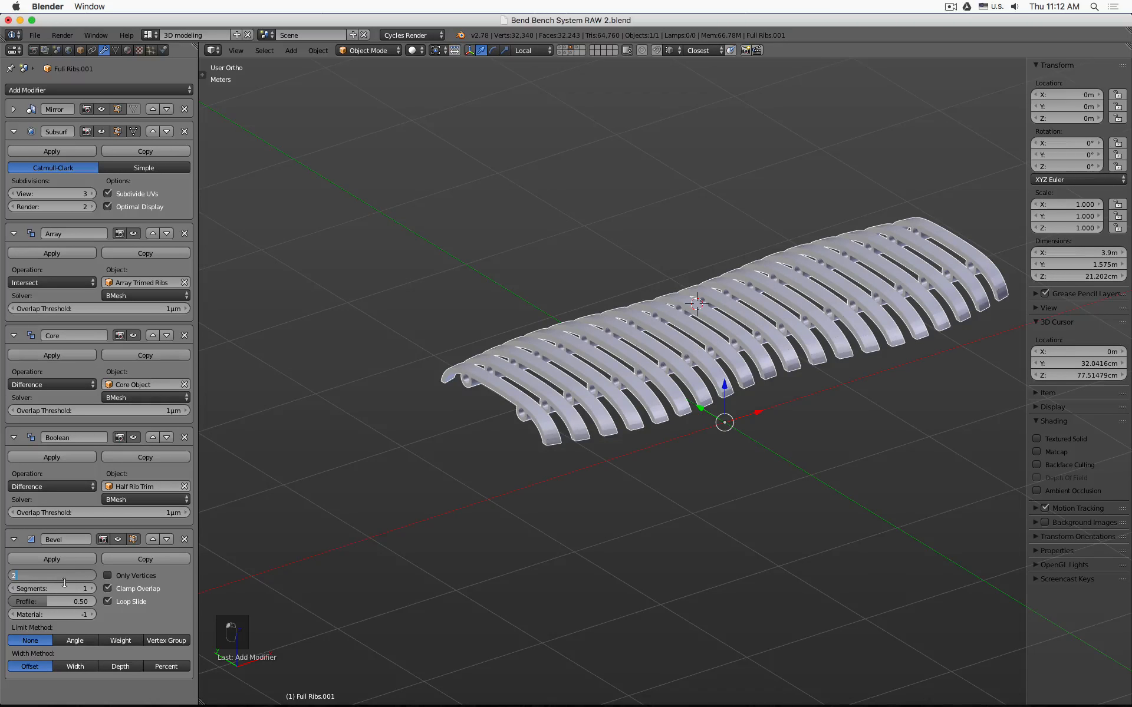
type("mm")
key("Return")
left_click(74, 641)
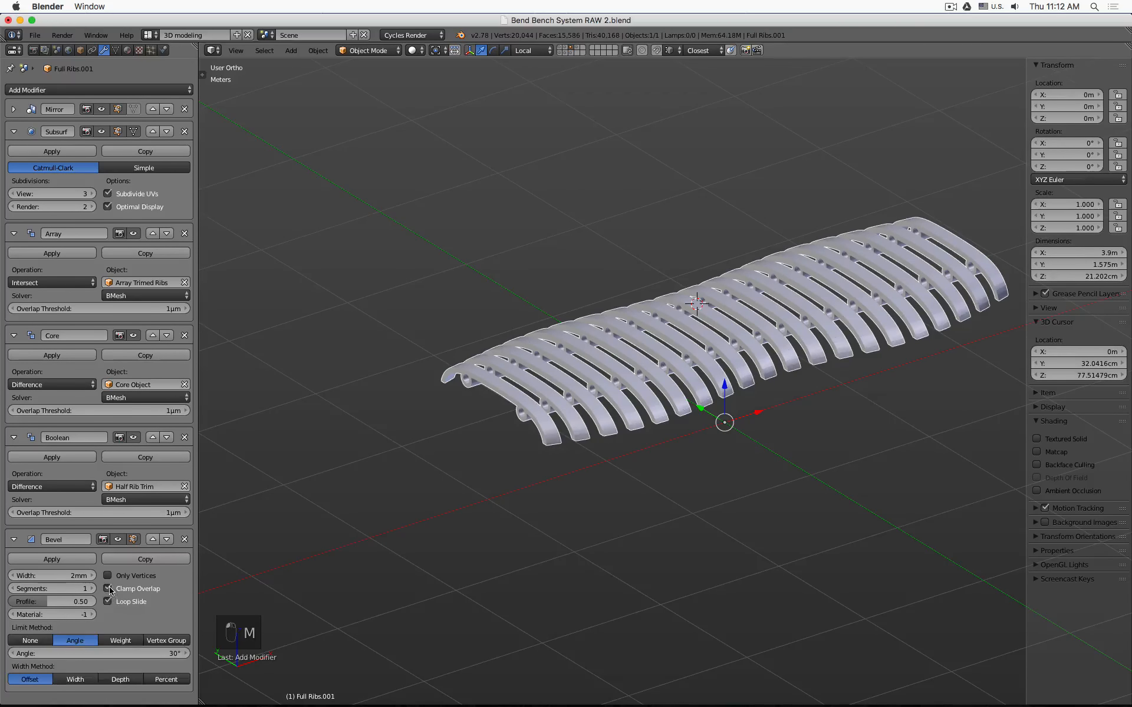
left_click(139, 587)
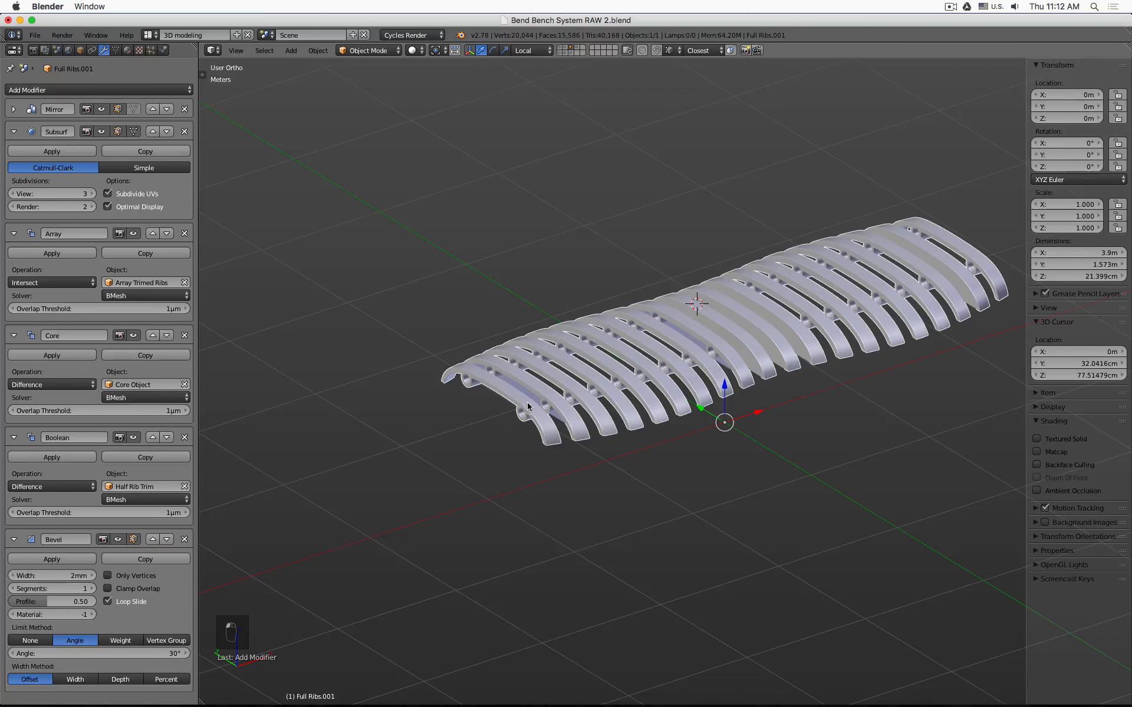
- Examine the white ribs from the side and underneath, comparing them with the bevel's viewport display off and on
scroll(496, 423, "down", 2)
scroll(622, 402, "up", 5)
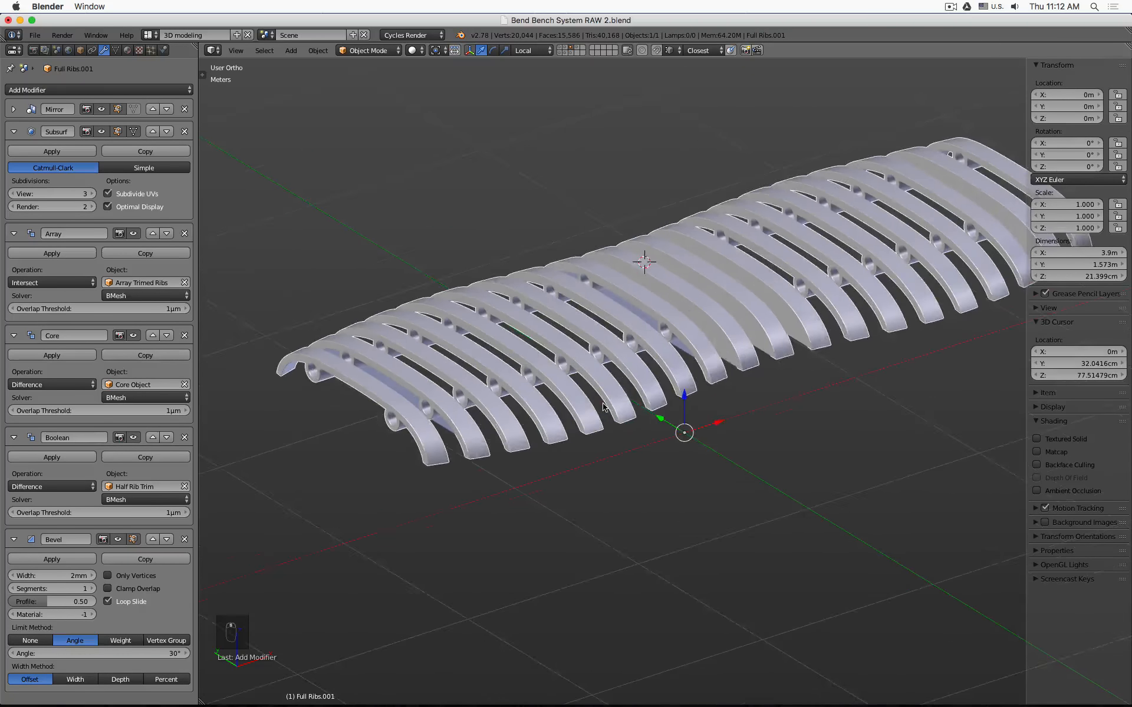
middle_click_drag(622, 398, 543, 410)
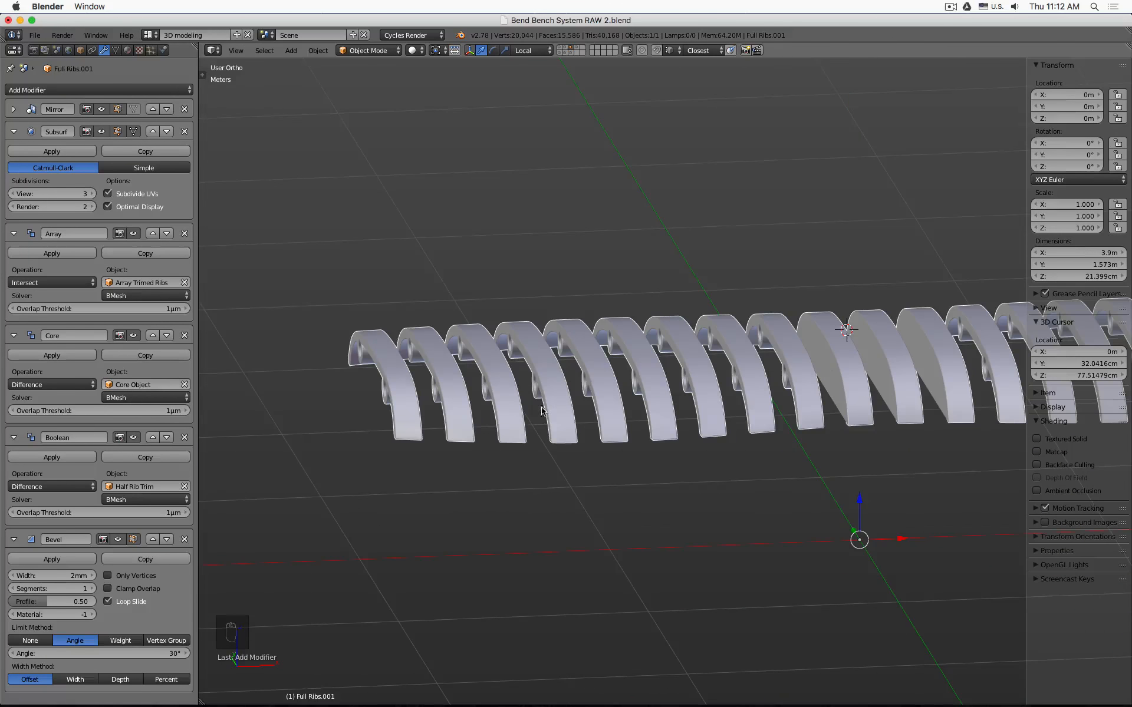
left_click(119, 540)
left_click(119, 542)
middle_click_drag(518, 303, 413, 693)
middle_click_drag(549, 469, 309, 468, "shift")
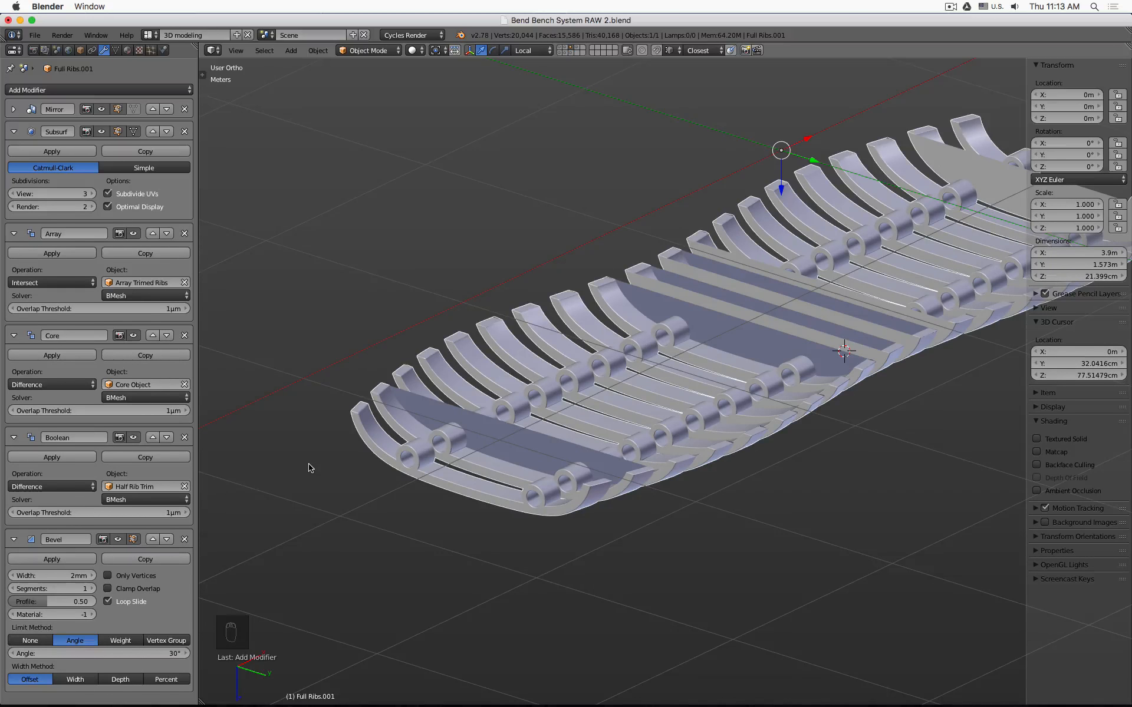
- Rename the white ribs' last Boolean modifier as Bottom Trim and move the Bevel modifier above it in the stack
left_click(14, 437)
left_click(14, 437)
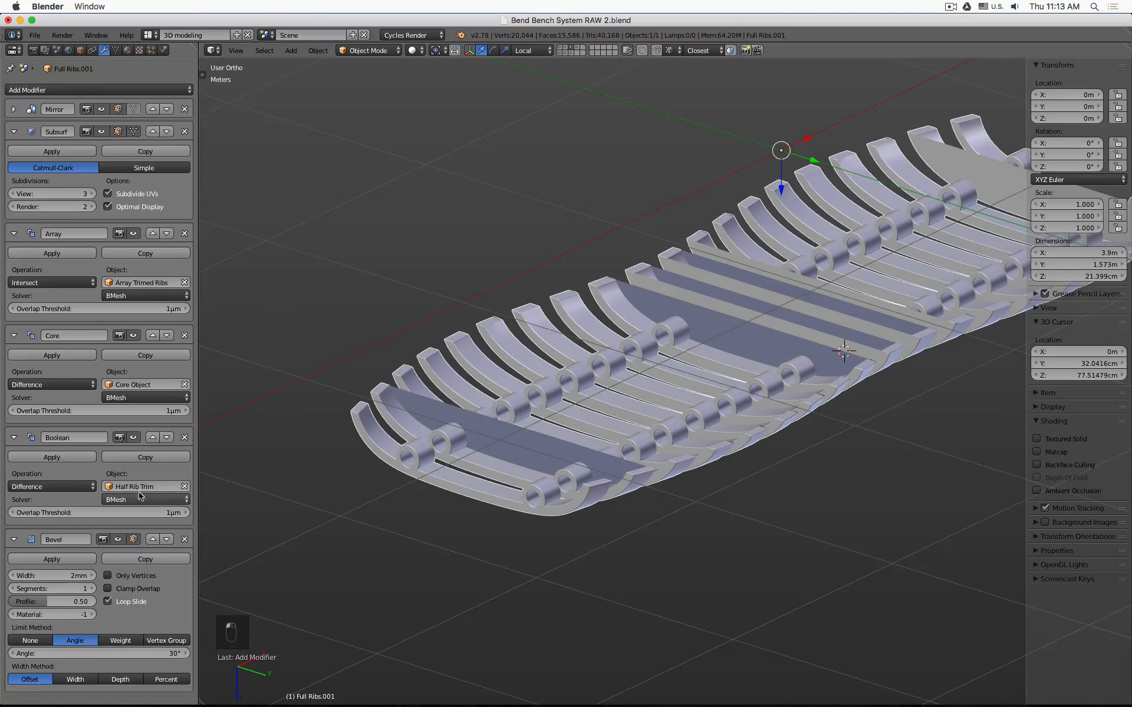
left_click(88, 437)
type("Bottom Tr")
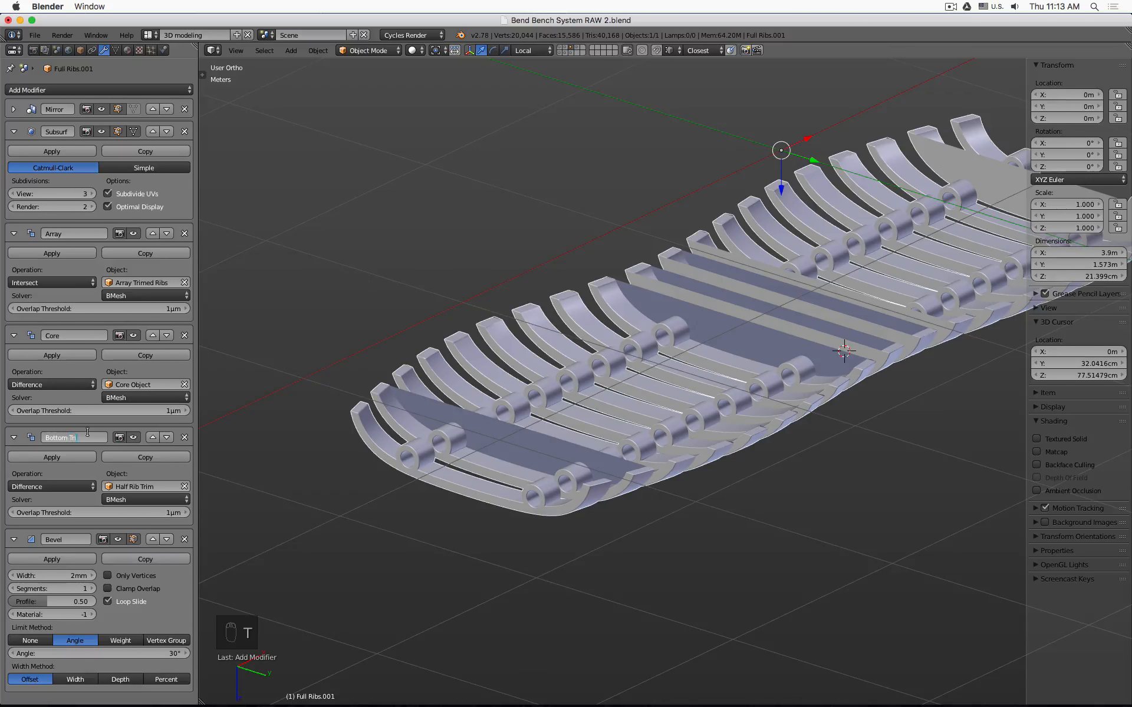
type("im")
key("Return")
left_click(152, 540)
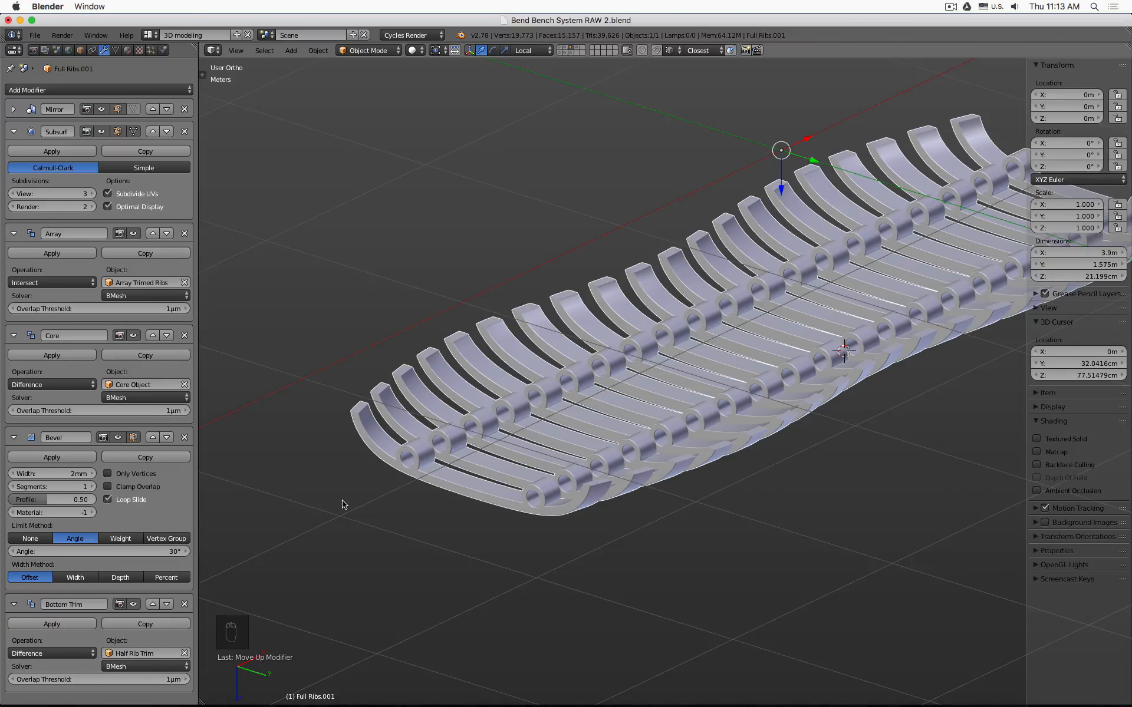
middle_click_drag(527, 231, 550, 434)
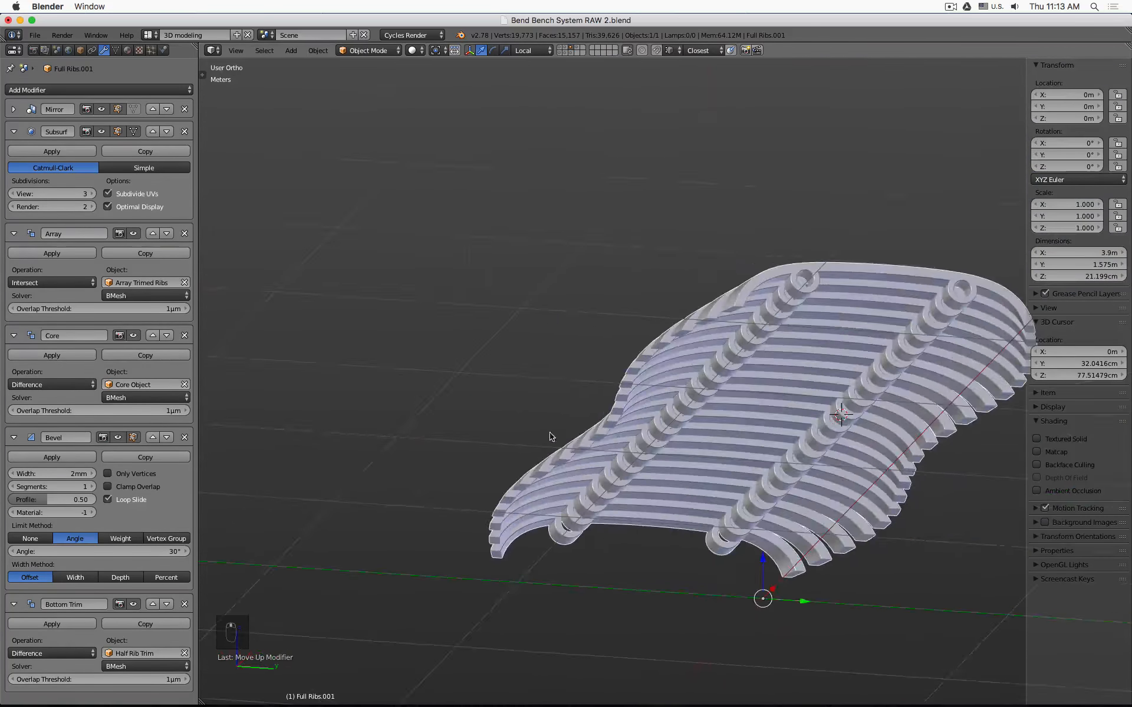
- Compare the white ribs with the Bevel and Bottom Trim viewport display off and on, and examine the trimmed rib ends close up
left_click(118, 438)
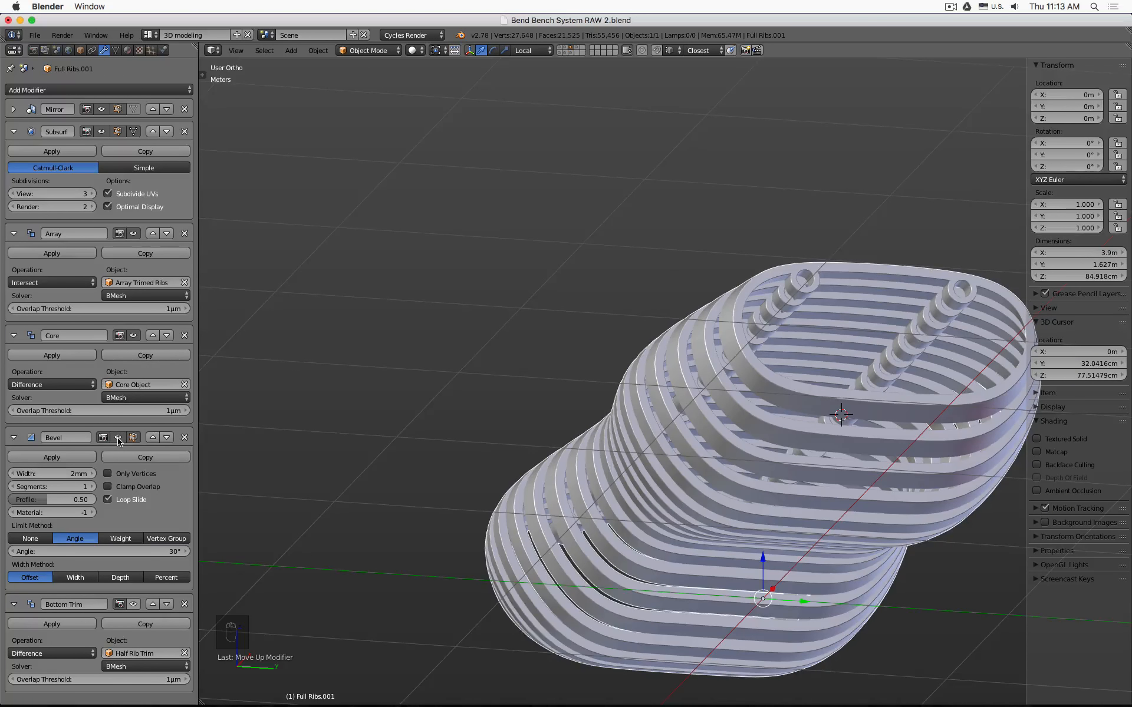
left_click(117, 438)
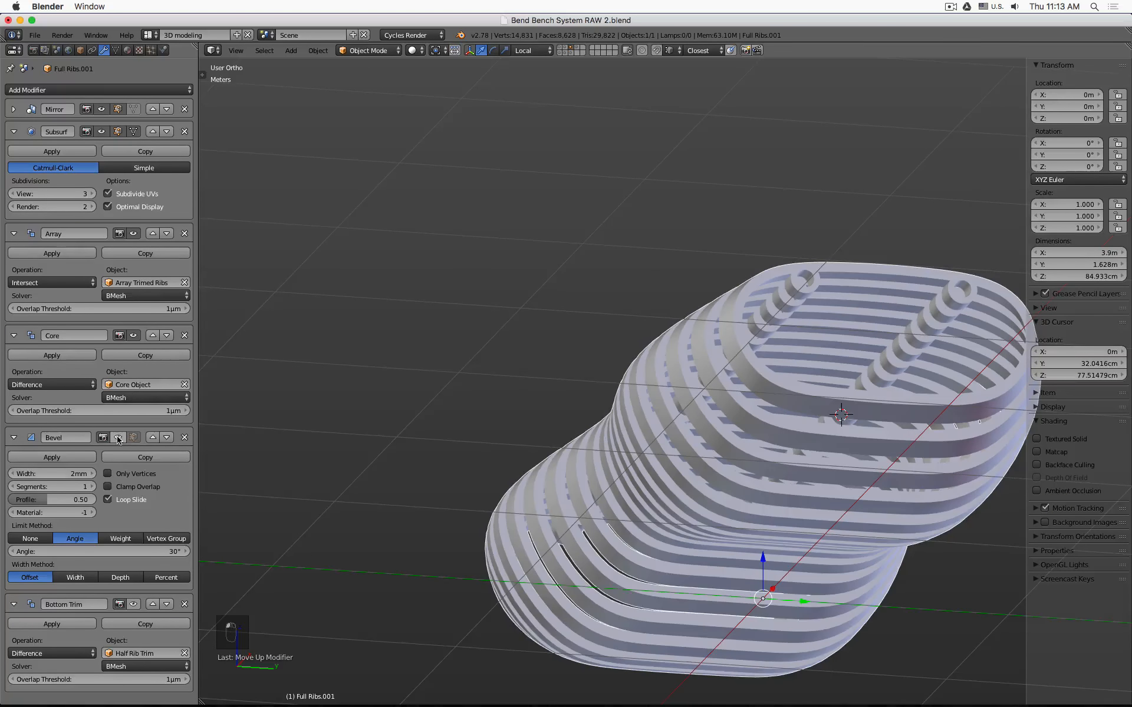
left_click(133, 605)
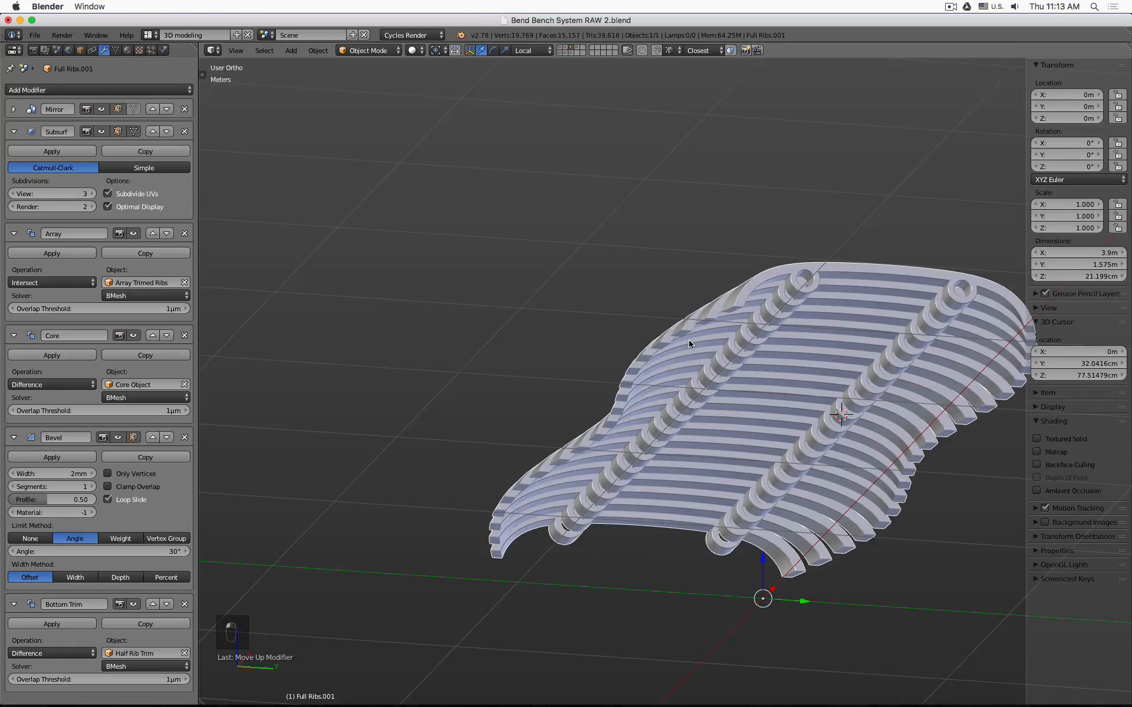
scroll(688, 340, "down", 2)
scroll(701, 330, "up", 8)
scroll(568, 418, "up", 6)
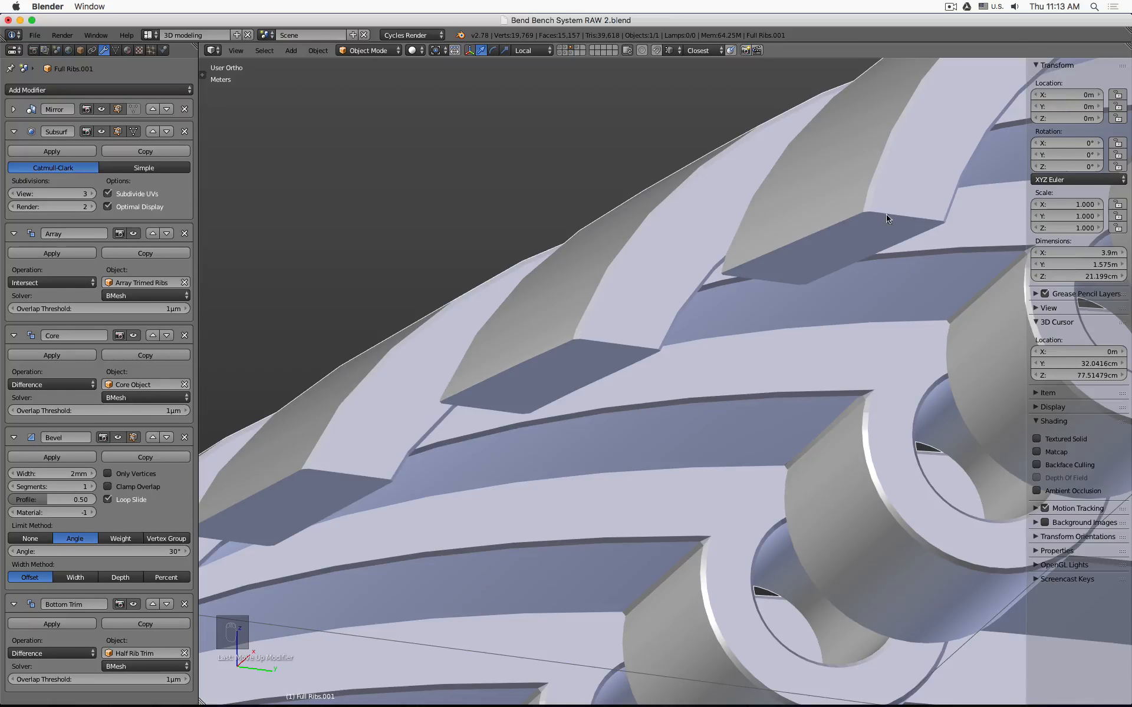
scroll(685, 268, "down", 11)
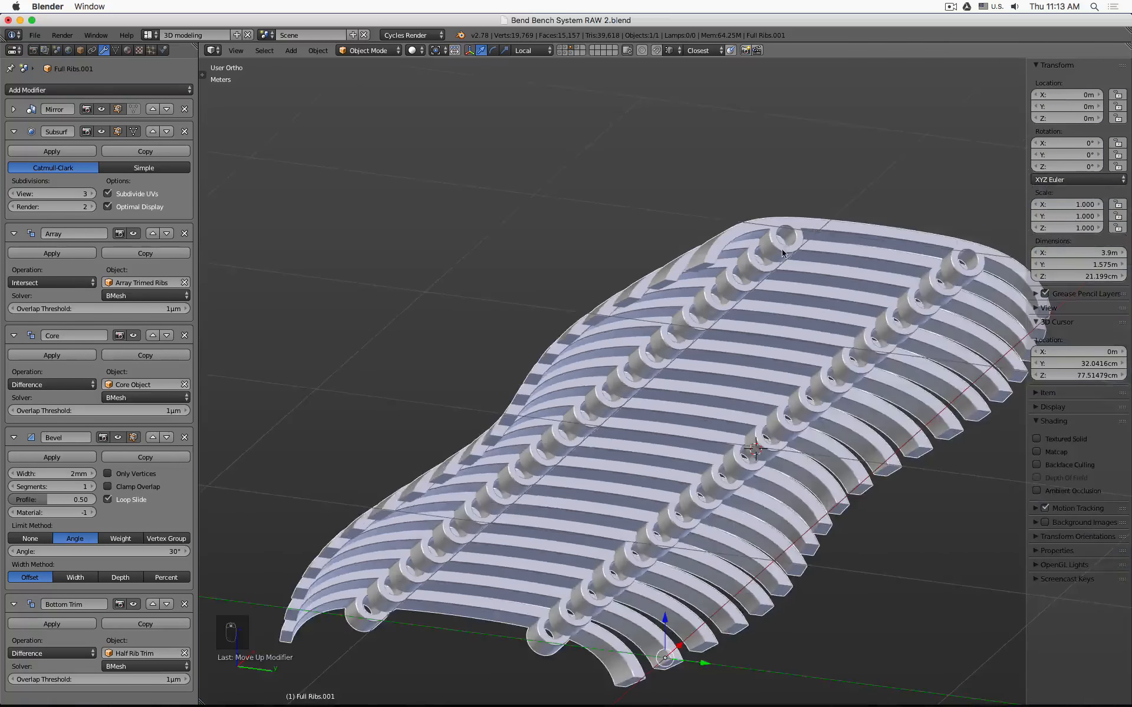
- Display the orange ribs and pipe layers together with the white ribs to show the whole bench at an angle
mouse_move(726, 318)
middle_mouse_down()
mouse_move(663, 298)
mouse_move(505, 509)
mouse_move(700, 293)
middle_mouse_up()
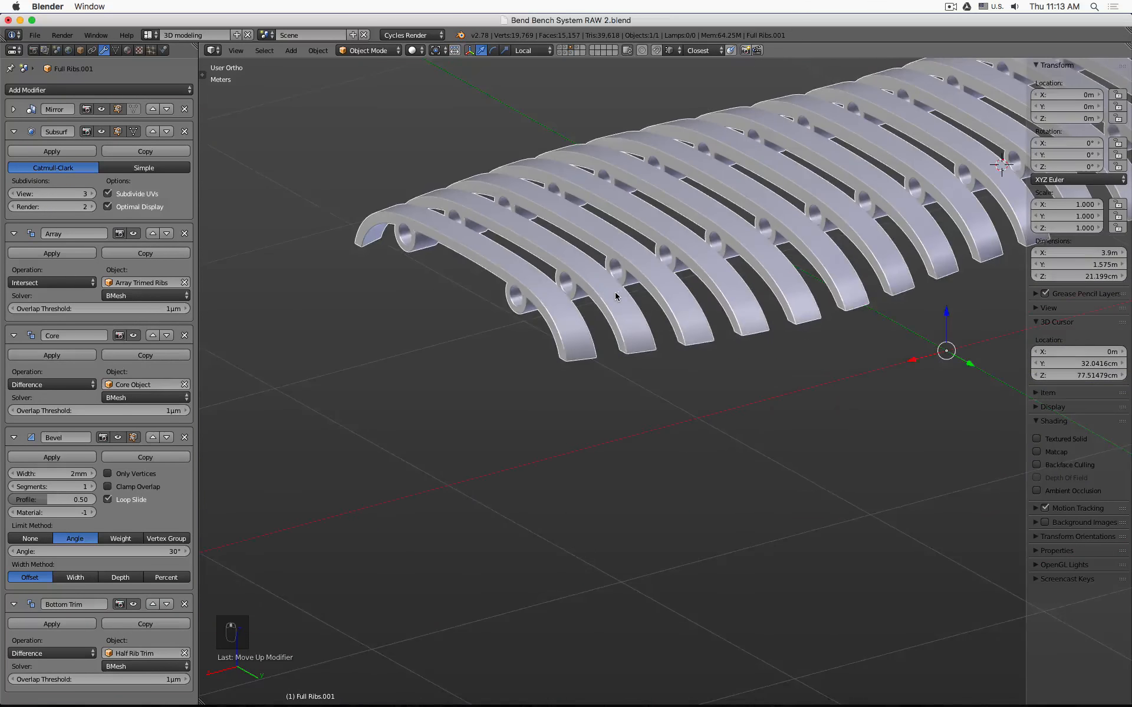
scroll(740, 236, "down", 6)
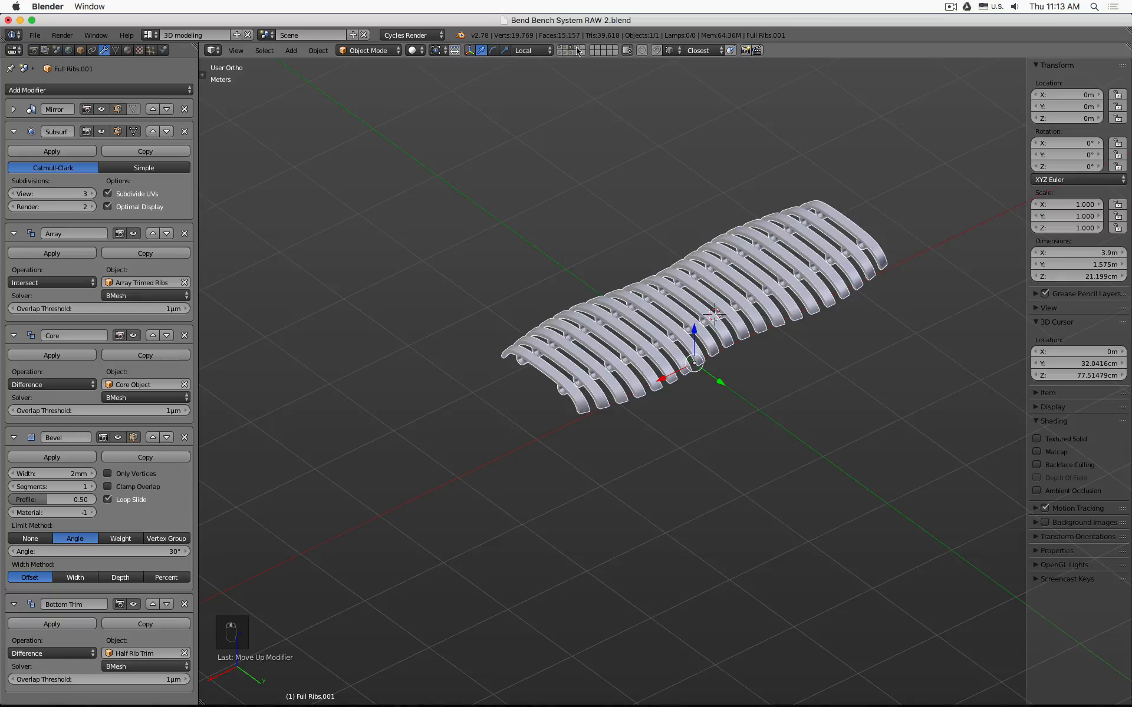
left_click(578, 48, "shift")
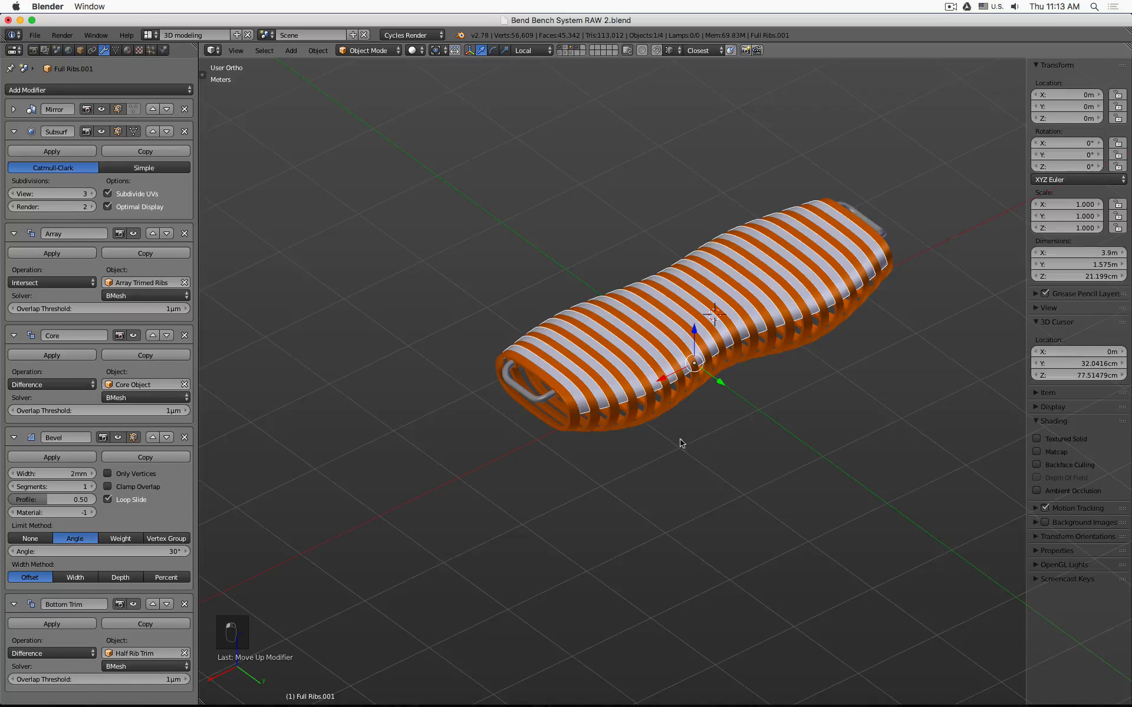
middle_click_drag(680, 442, 778, 423)
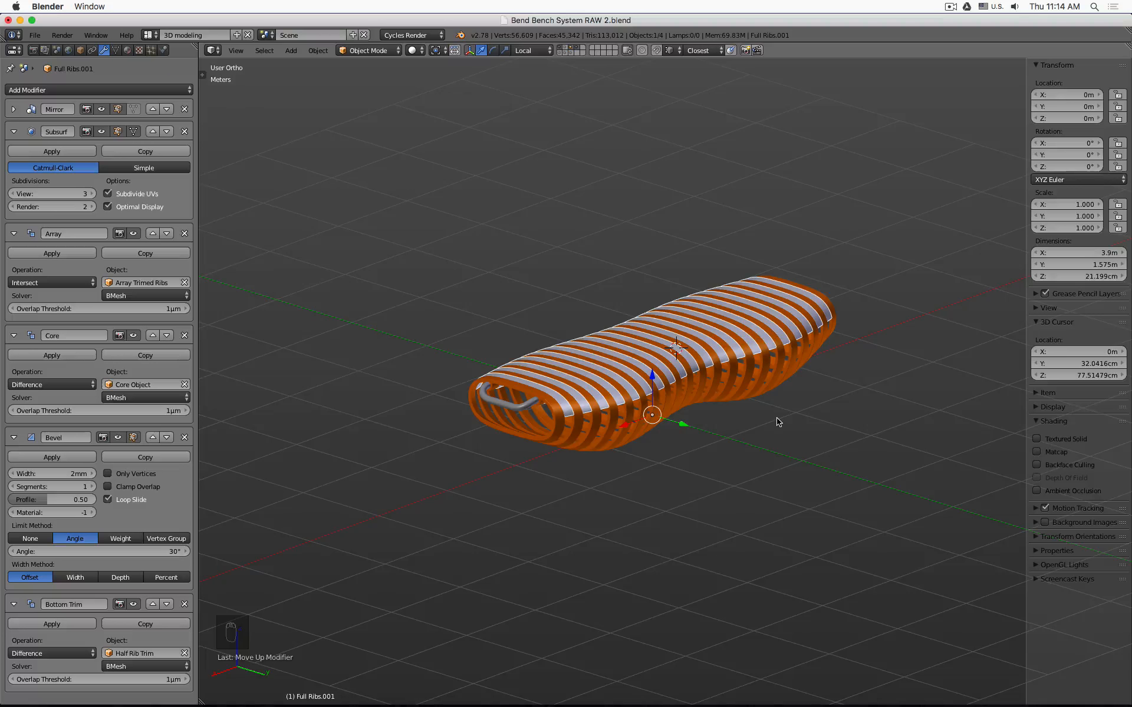
- Select the orange full ribs and show their shared Master Body mesh data, viewing the bench from directly above
right_click(612, 424)
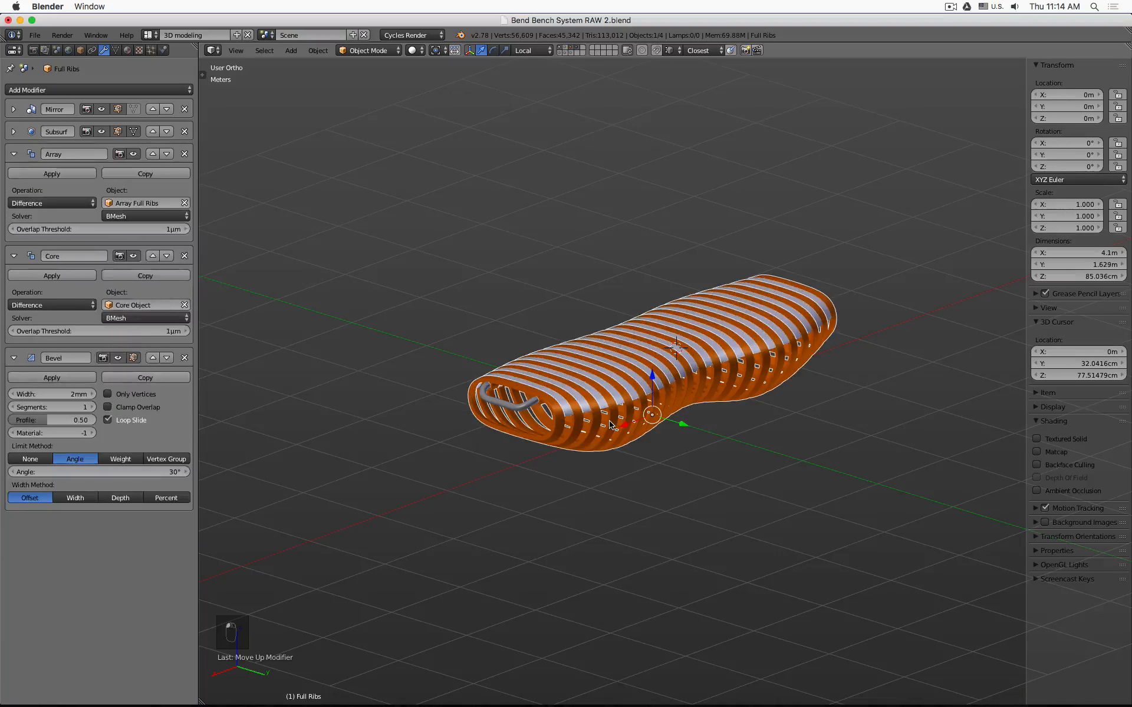
key("KP_7")
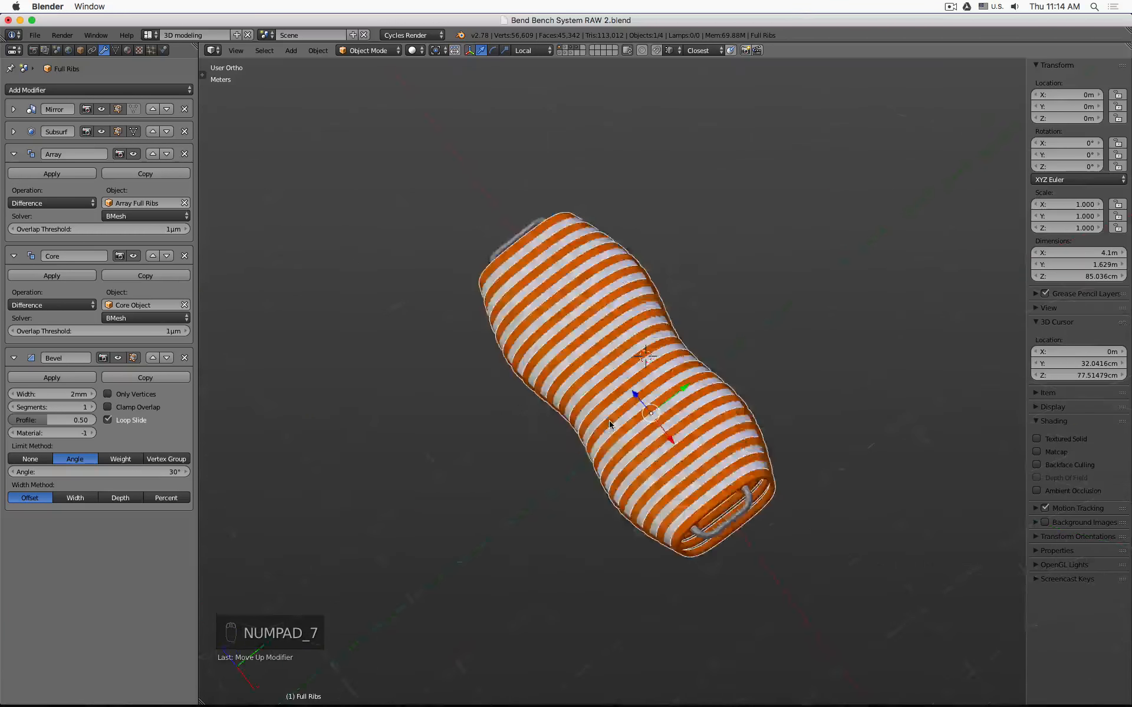
left_click(114, 51)
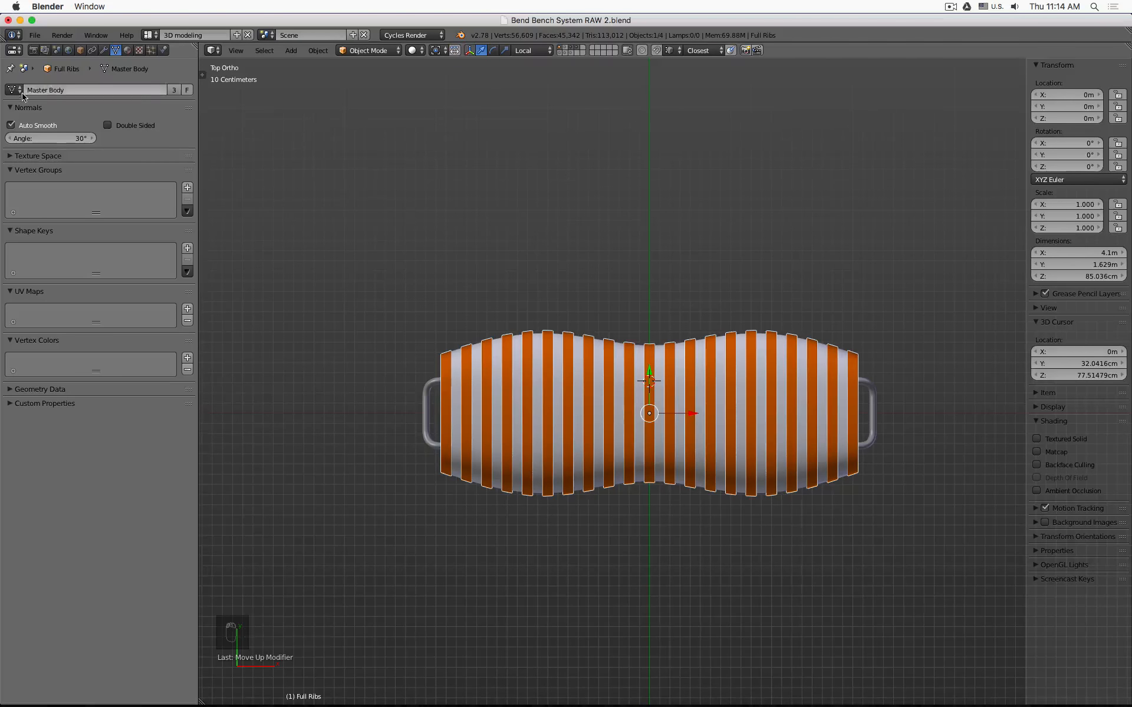
scroll(605, 386, "up", 1)
scroll(605, 387, "up", 2)
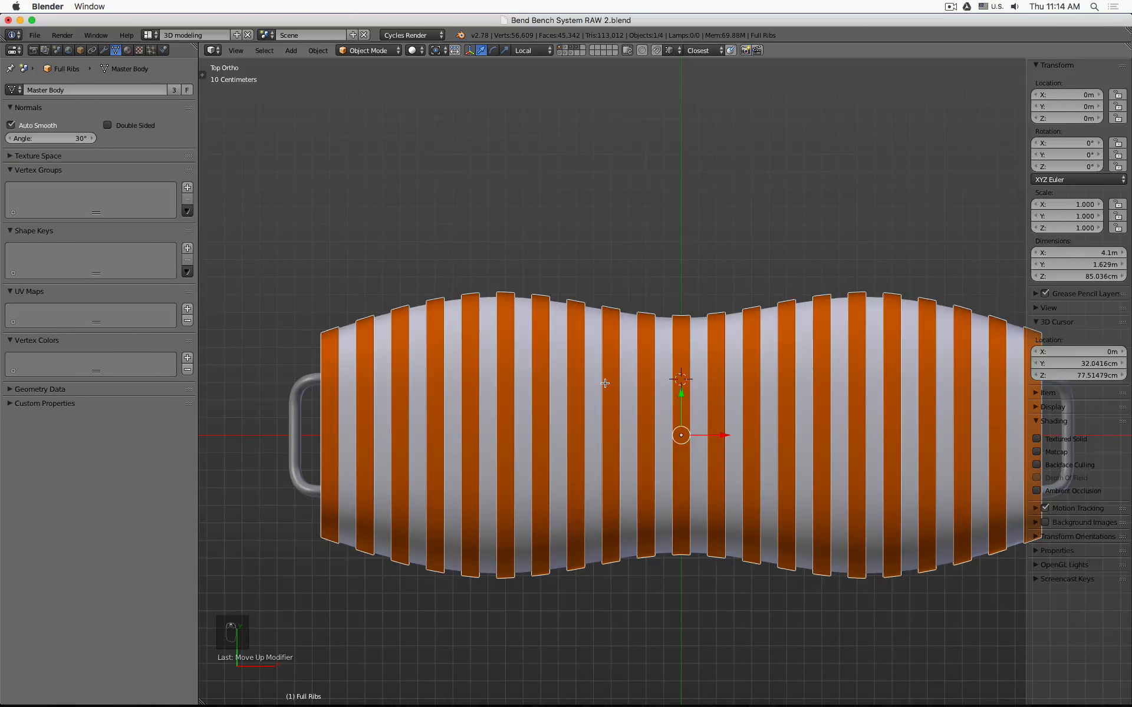
- Scale the Master Body's two opposite side edges at the widest bulge inward along global Y, making the full ribs about 1.6 m wide
key("Tab")
left_click(502, 312)
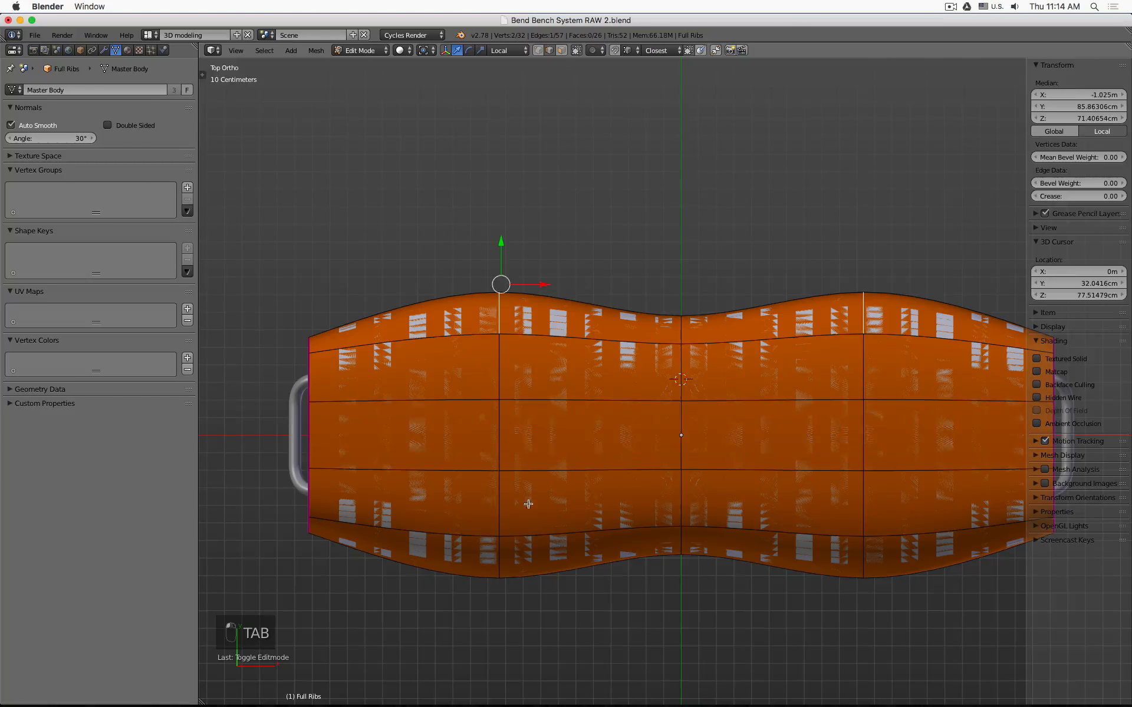
left_click(502, 577, "shift")
middle_click_drag(503, 577, 666, 482)
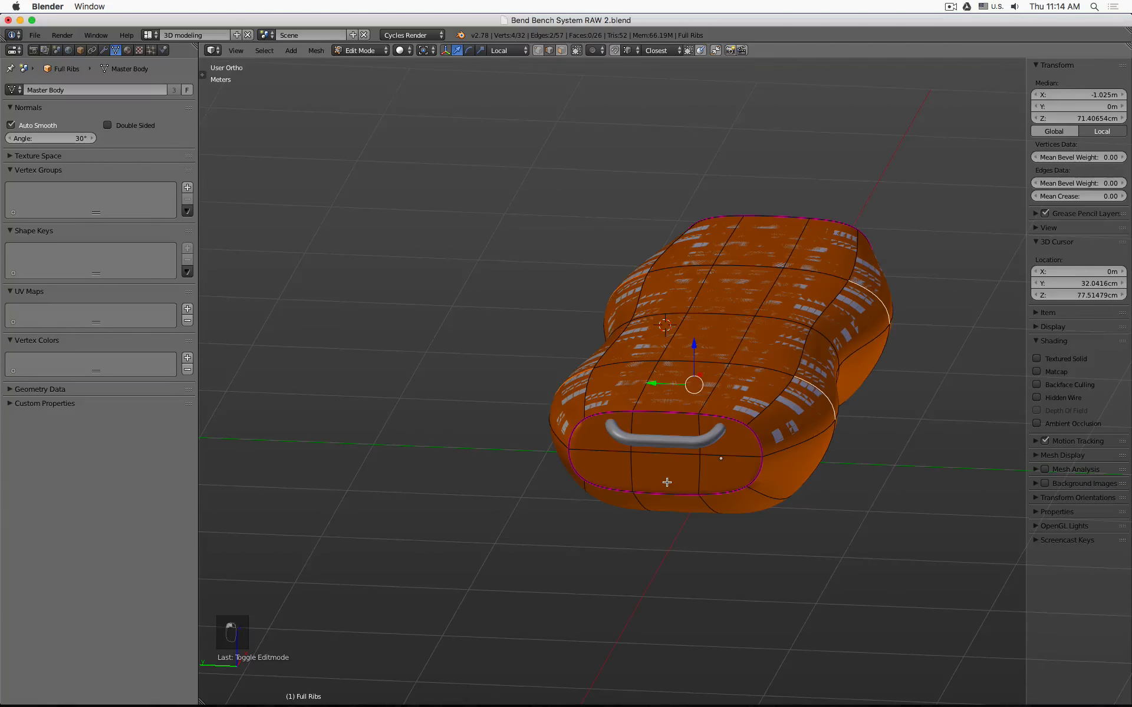
key("s")
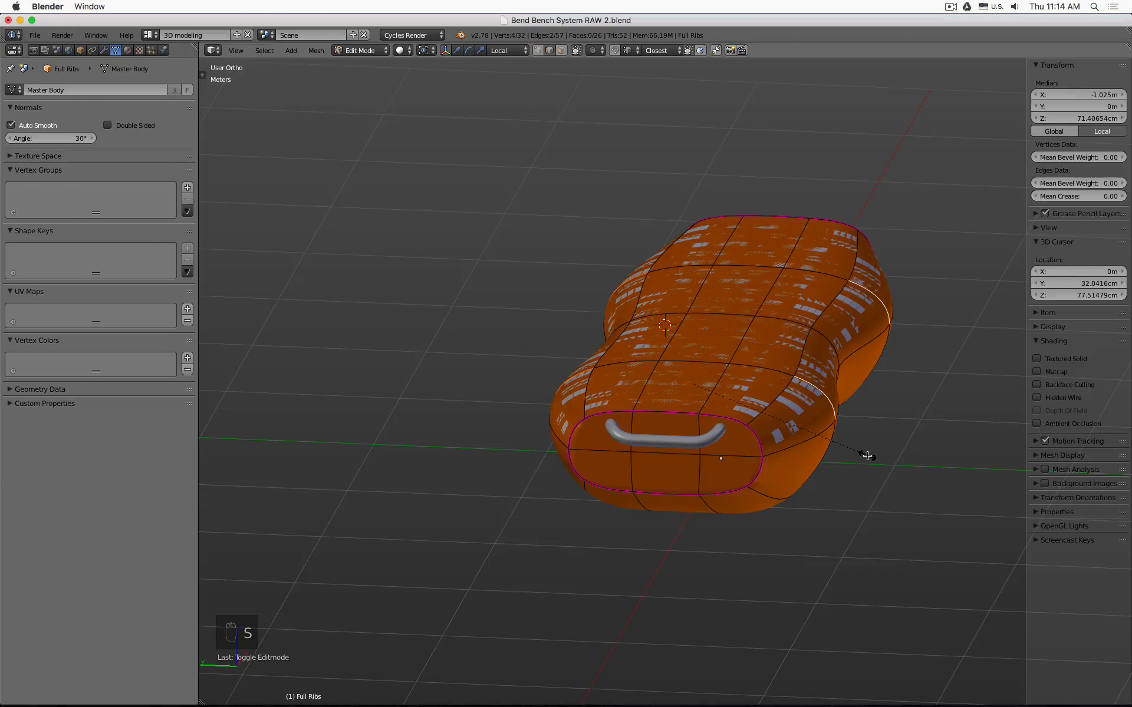
key("y")
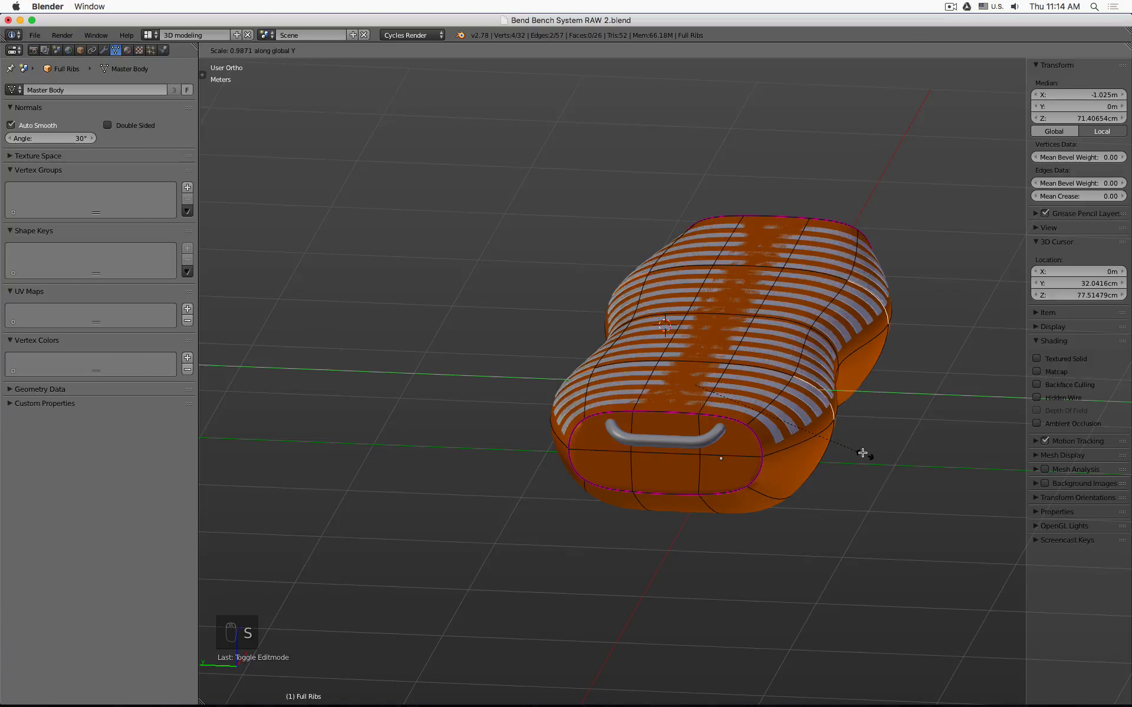
left_click(862, 454)
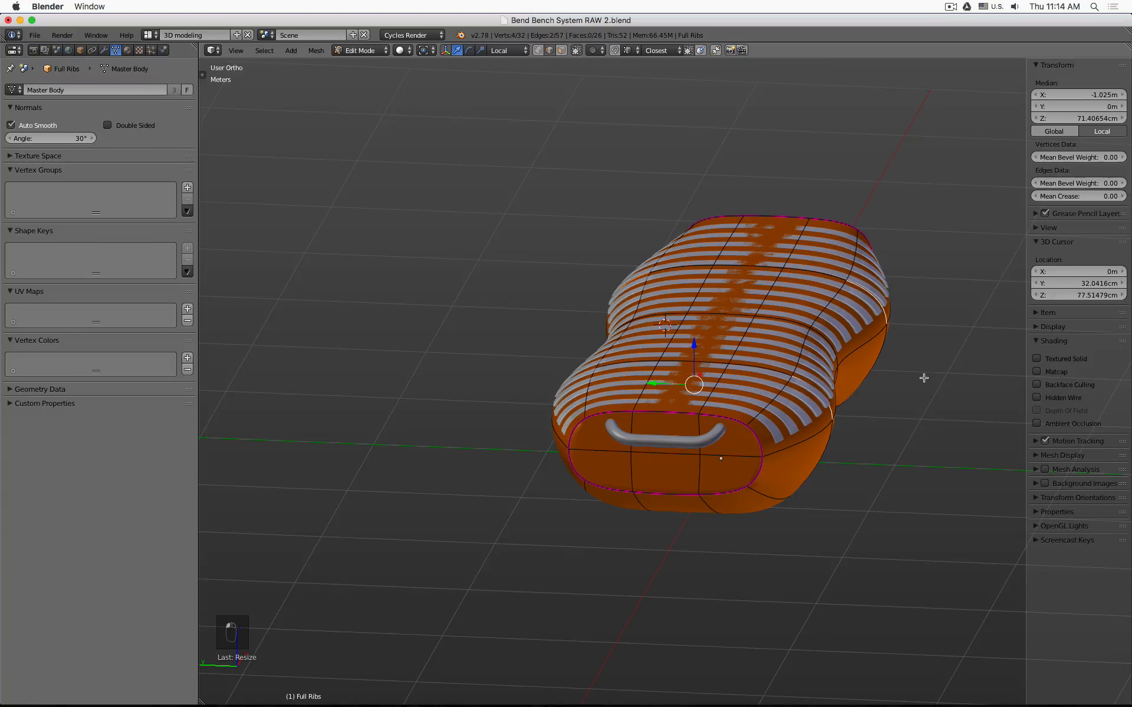
key("Tab")
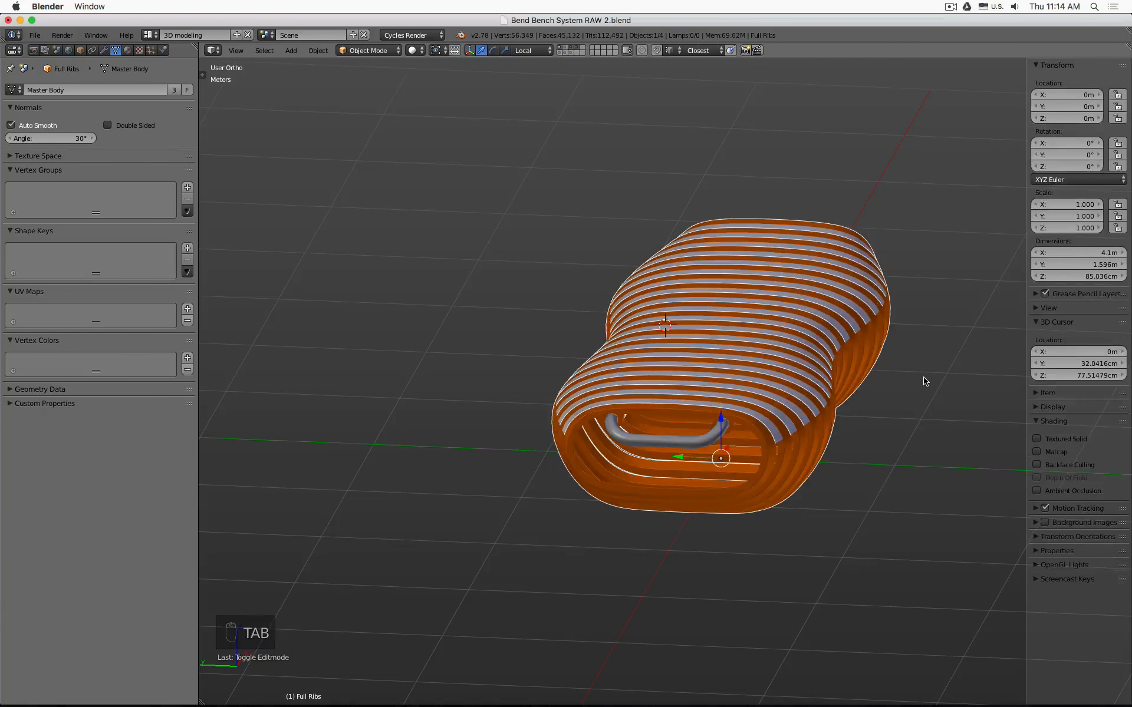
middle_click_drag(923, 386, 842, 409)
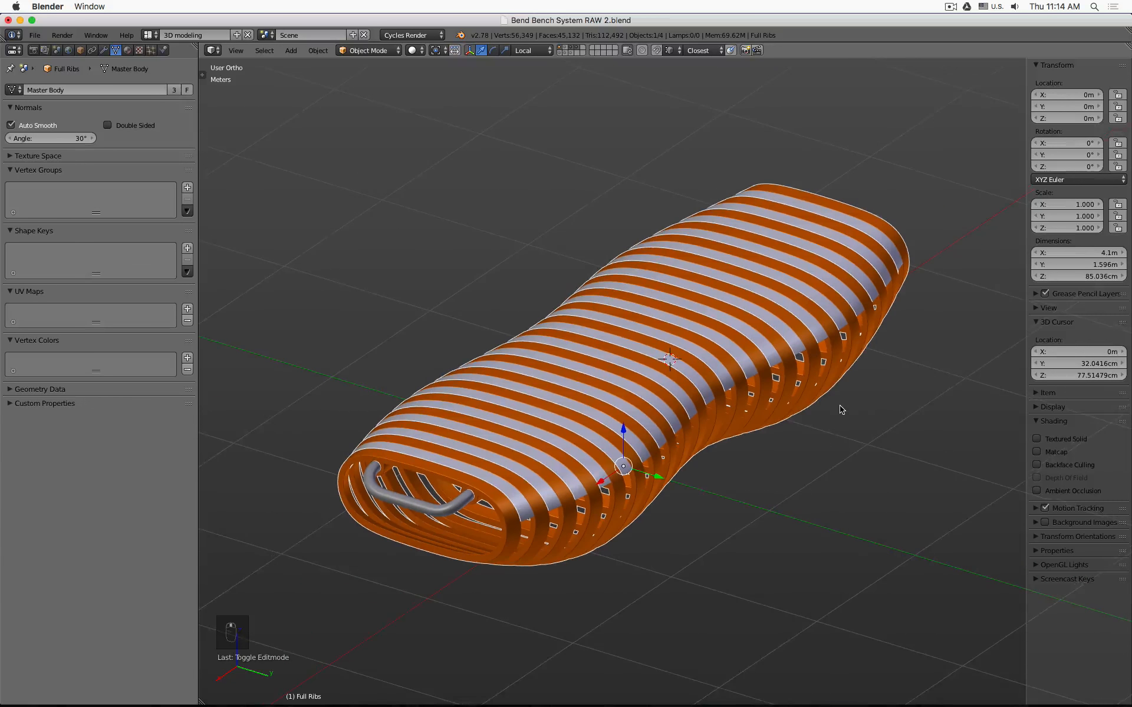